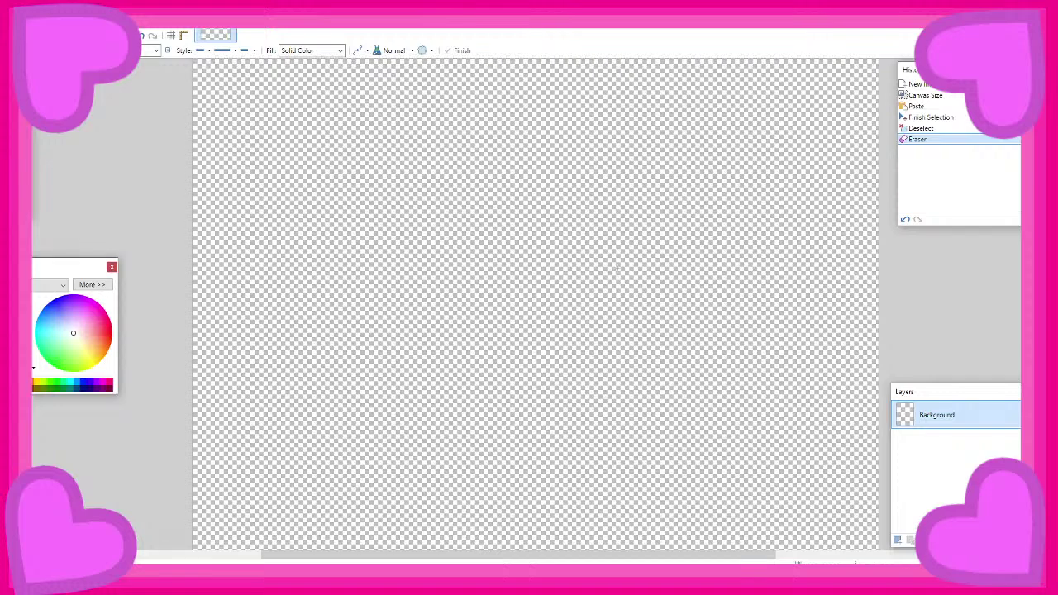
Draw a line for the left side of the face and bend its lower part into an inward curve with the Line/Curve tool
{"action": "scroll", "coordinate": [496, 203], "scroll_direction": "up", "scroll_amount": 1}
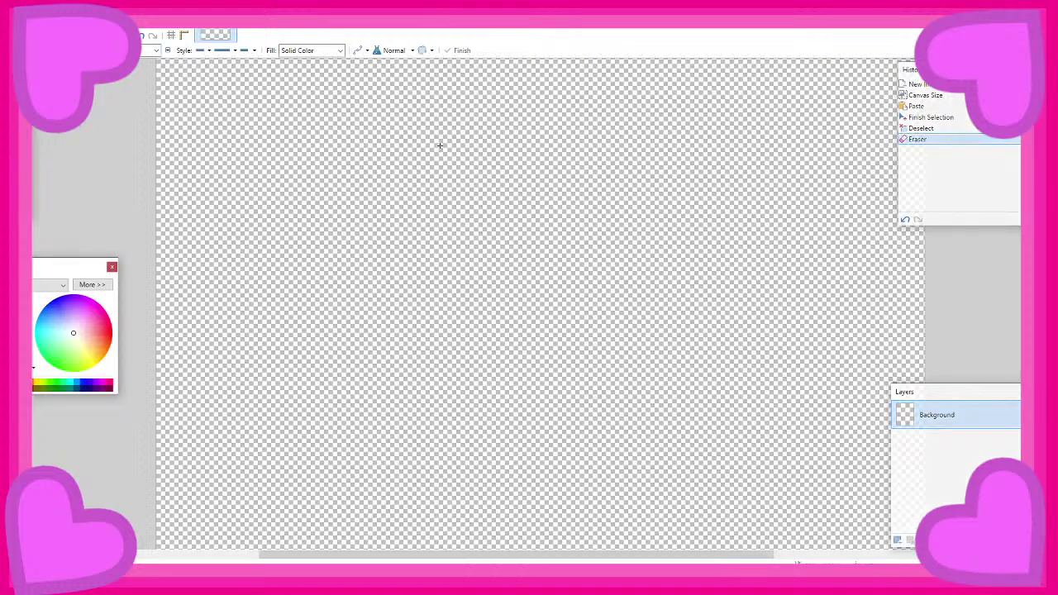
{"action": "mouse_move", "coordinate": [412, 159]}
{"action": "left_mouse_down"}
{"action": "mouse_move", "coordinate": [414, 229]}
{"action": "mouse_move", "coordinate": [443, 238]}
{"action": "left_mouse_up"}
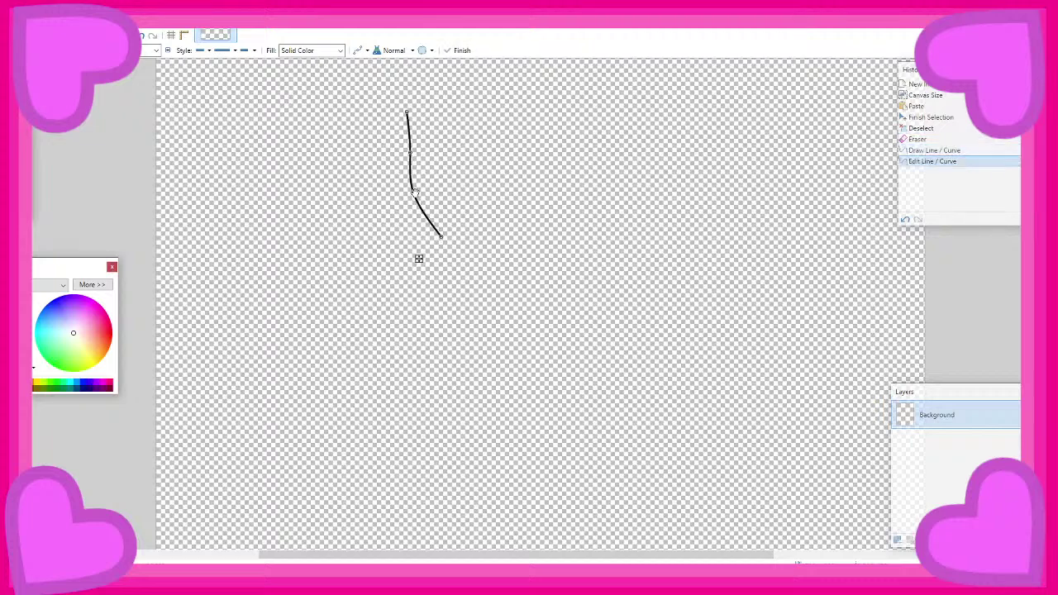
{"action": "left_click_drag", "start_coordinate": [414, 194], "coordinate": [444, 245]}
{"action": "scroll", "coordinate": [432, 123], "scroll_direction": "up", "scroll_amount": 5}
{"action": "scroll", "coordinate": [393, 166], "scroll_direction": "up", "scroll_amount": 2}
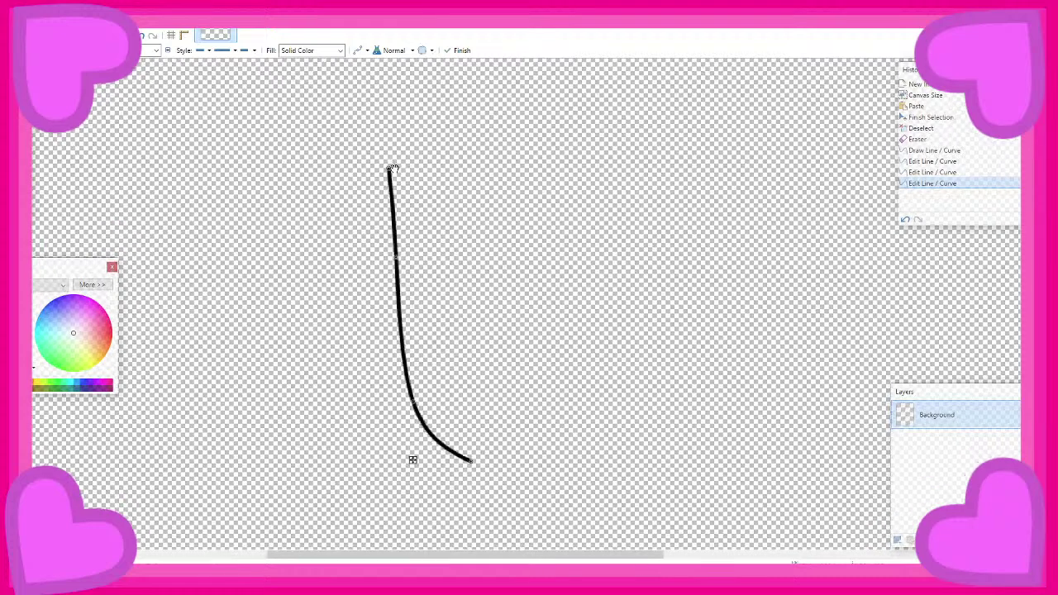
Fine-tune the face curve by shifting its upper end and upper control point outward and extending its lower end
{"action": "left_click_drag", "start_coordinate": [388, 170], "coordinate": [387, 165]}
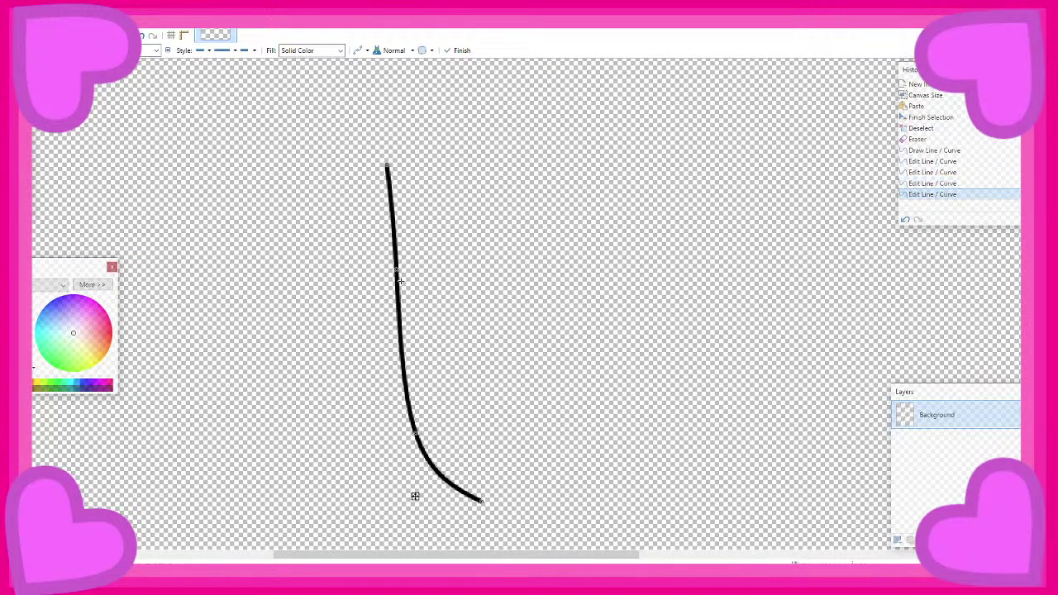
{"action": "left_click_drag", "start_coordinate": [399, 281], "coordinate": [393, 282]}
{"action": "left_click_drag", "start_coordinate": [385, 166], "coordinate": [381, 168]}
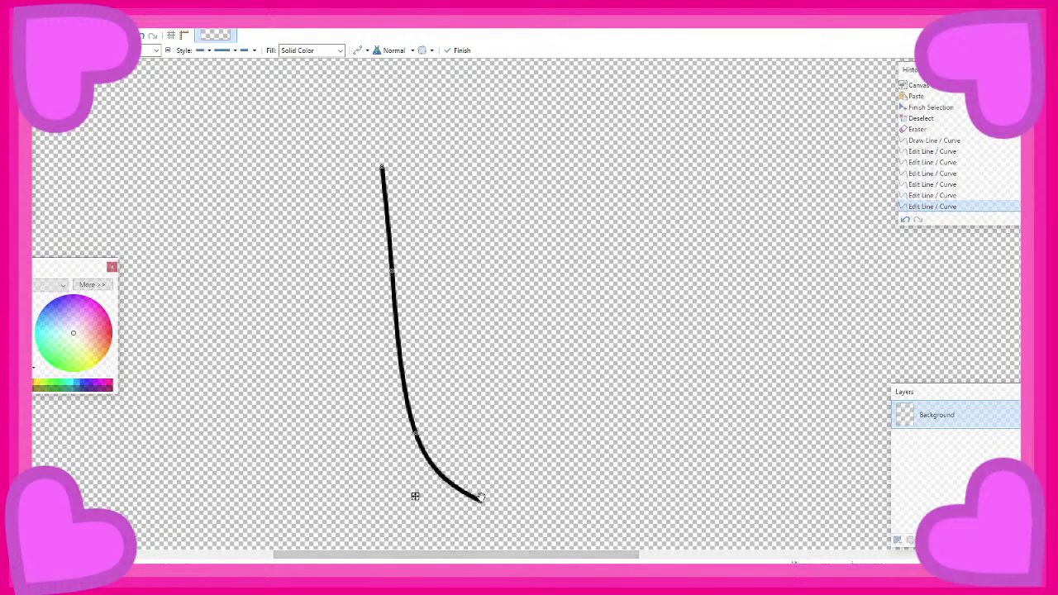
{"action": "left_click_drag", "start_coordinate": [480, 497], "coordinate": [494, 499]}
{"action": "scroll", "coordinate": [425, 418], "scroll_direction": "down", "scroll_amount": 3}
{"action": "scroll", "coordinate": [424, 420], "scroll_direction": "up", "scroll_amount": 2}
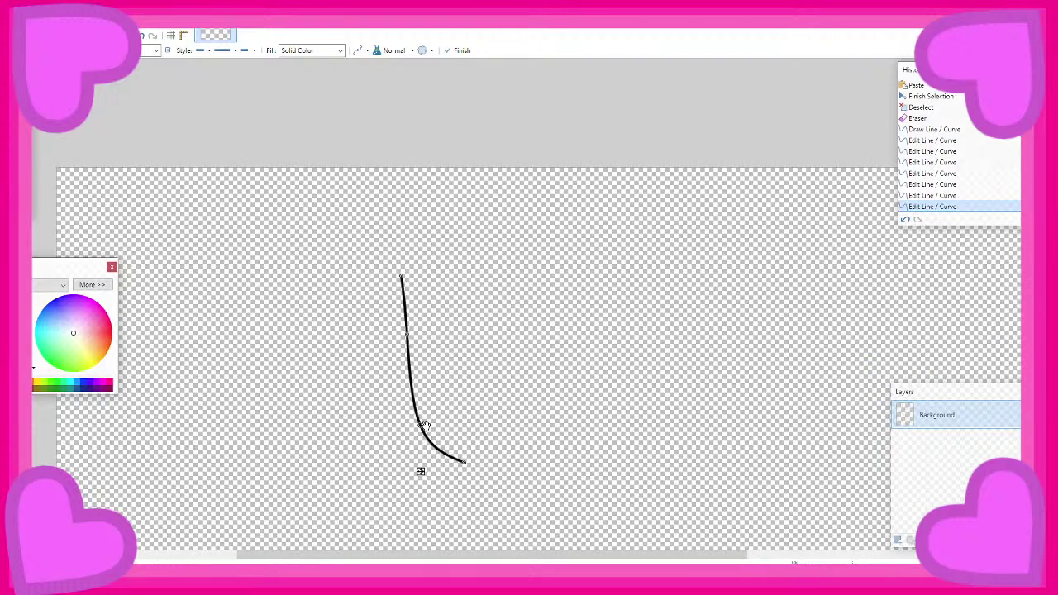
Move the whole face curve slightly, lower its upper control point and shorten its upper end
{"action": "scroll", "coordinate": [423, 421], "scroll_direction": "down", "scroll_amount": 1}
{"action": "left_click_drag", "start_coordinate": [420, 406], "coordinate": [427, 439]}
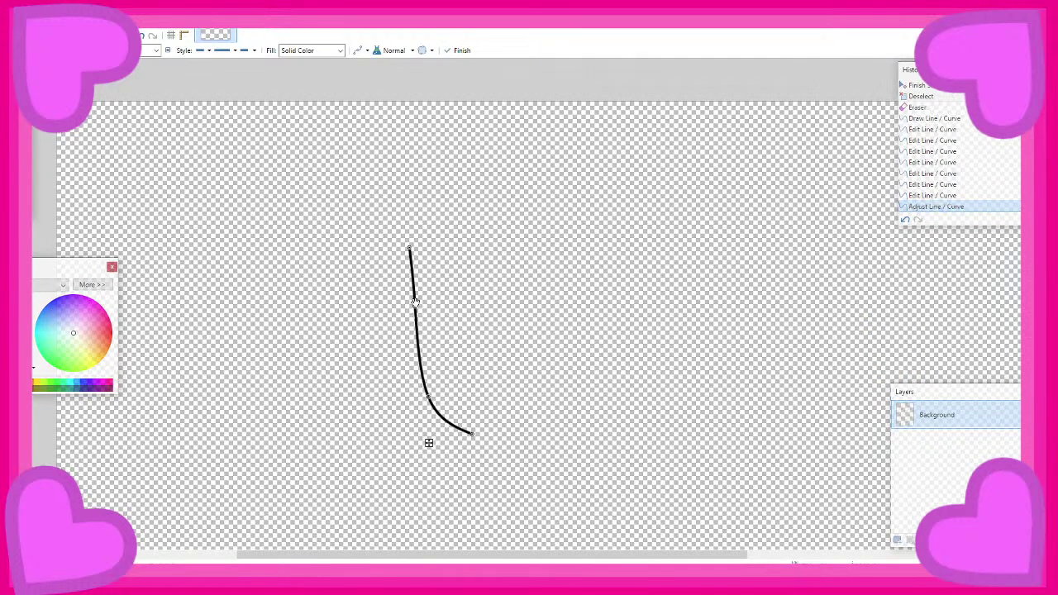
{"action": "left_click_drag", "start_coordinate": [414, 320], "coordinate": [414, 323]}
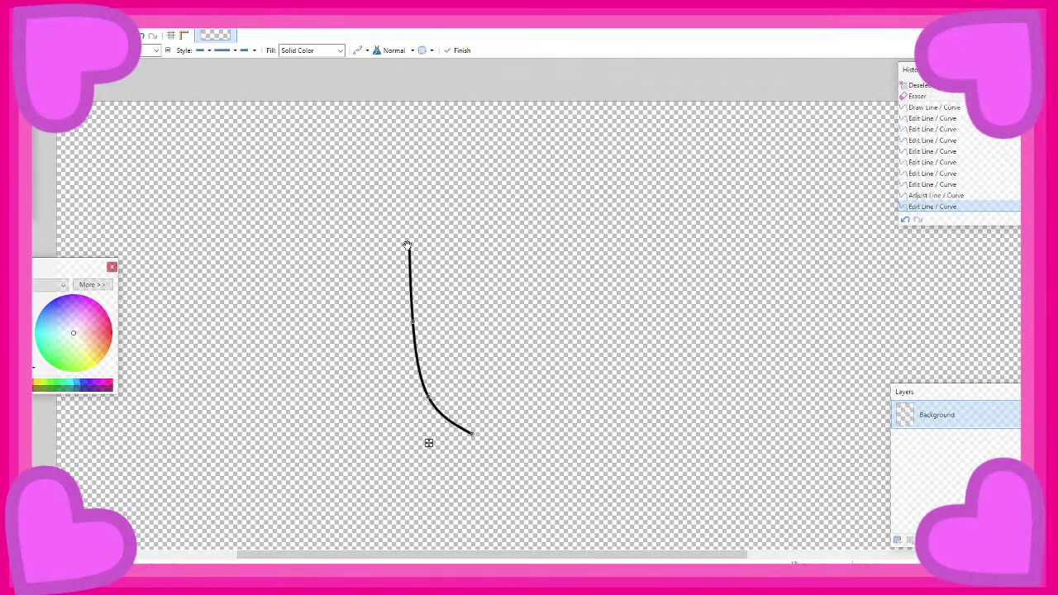
{"action": "left_click_drag", "start_coordinate": [407, 245], "coordinate": [407, 268]}
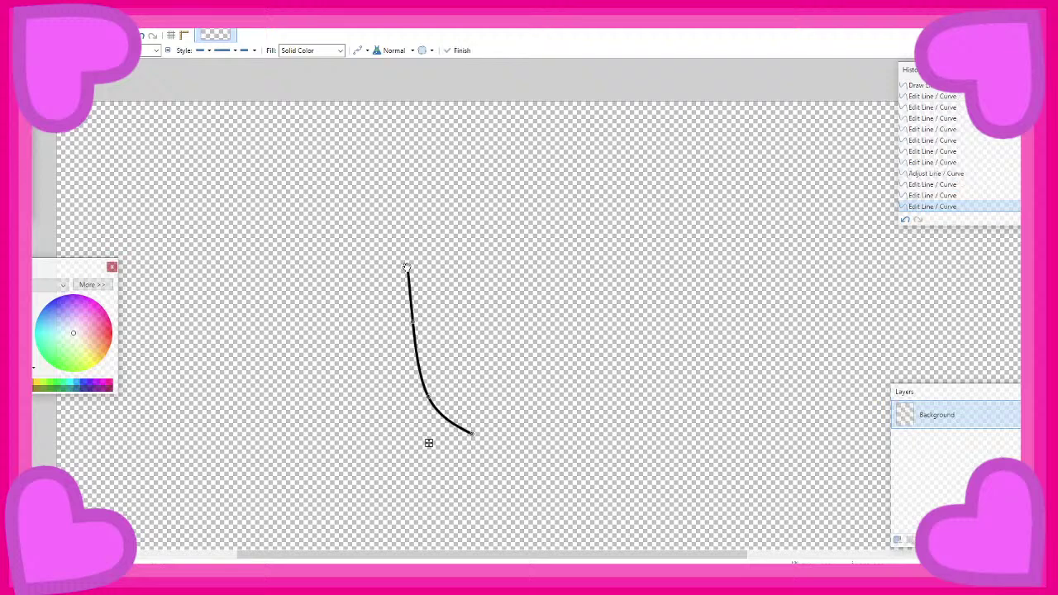
{"action": "left_click_drag", "start_coordinate": [476, 433], "coordinate": [474, 433]}
{"action": "scroll", "coordinate": [545, 440], "scroll_direction": "up", "scroll_amount": 1}
{"action": "scroll", "coordinate": [546, 441], "scroll_direction": "up", "scroll_amount": 1}
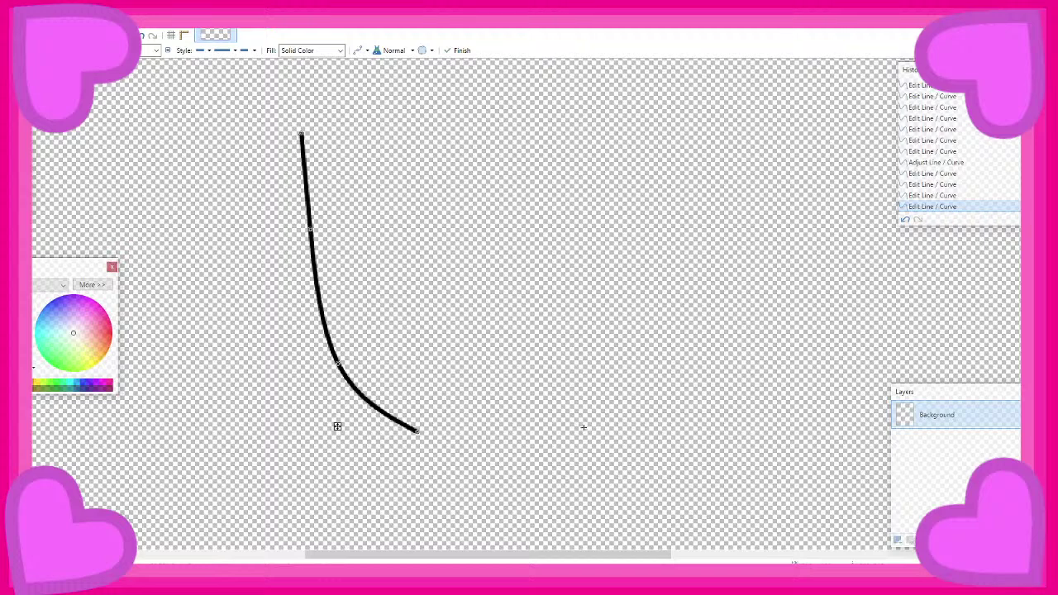
Draw a short curve opposite the face curve's lower end and shape it into an outward-bulging cheek
{"action": "mouse_move", "coordinate": [589, 428]}
{"action": "left_mouse_down"}
{"action": "mouse_move", "coordinate": [652, 394]}
{"action": "mouse_move", "coordinate": [637, 371]}
{"action": "mouse_move", "coordinate": [607, 366]}
{"action": "left_mouse_up"}
{"action": "left_click_drag", "start_coordinate": [636, 408], "coordinate": [626, 379]}
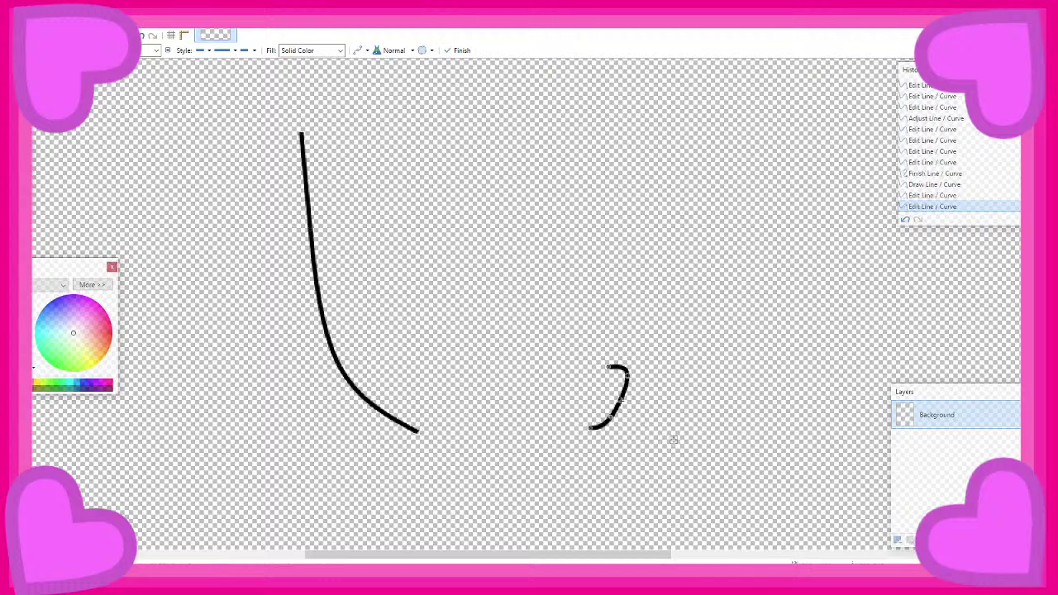
{"action": "left_click_drag", "start_coordinate": [610, 420], "coordinate": [626, 414]}
{"action": "left_click_drag", "start_coordinate": [608, 366], "coordinate": [613, 339]}
{"action": "left_click_drag", "start_coordinate": [628, 376], "coordinate": [626, 362]}
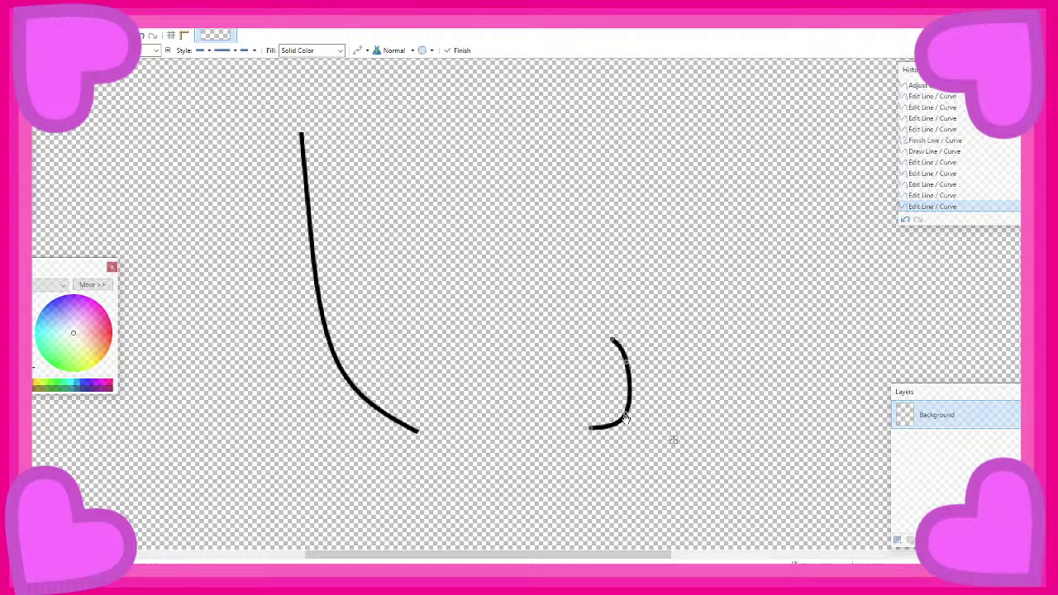
{"action": "left_click_drag", "start_coordinate": [626, 415], "coordinate": [632, 409]}
{"action": "key", "text": "Return"}
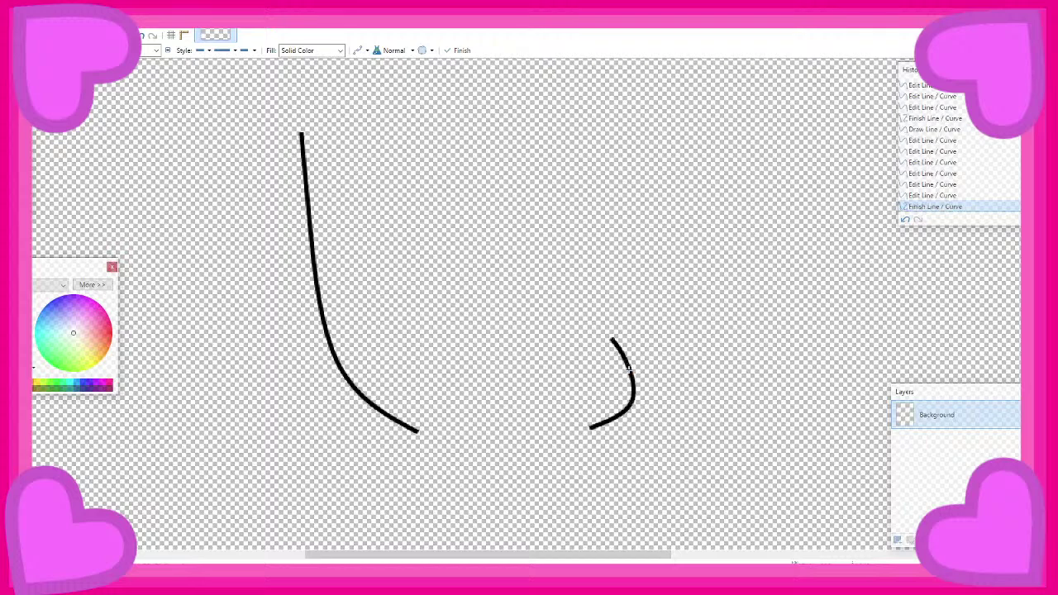
Reopen the cheek curve for editing, round out its bulge, adjust its ends and finish it
{"action": "key", "text": "ctrl+z"}
{"action": "mouse_move", "coordinate": [628, 366]}
{"action": "left_mouse_down"}
{"action": "mouse_move", "coordinate": [616, 336]}
{"action": "mouse_move", "coordinate": [635, 355]}
{"action": "left_mouse_up"}
{"action": "left_click_drag", "start_coordinate": [628, 408], "coordinate": [592, 433]}
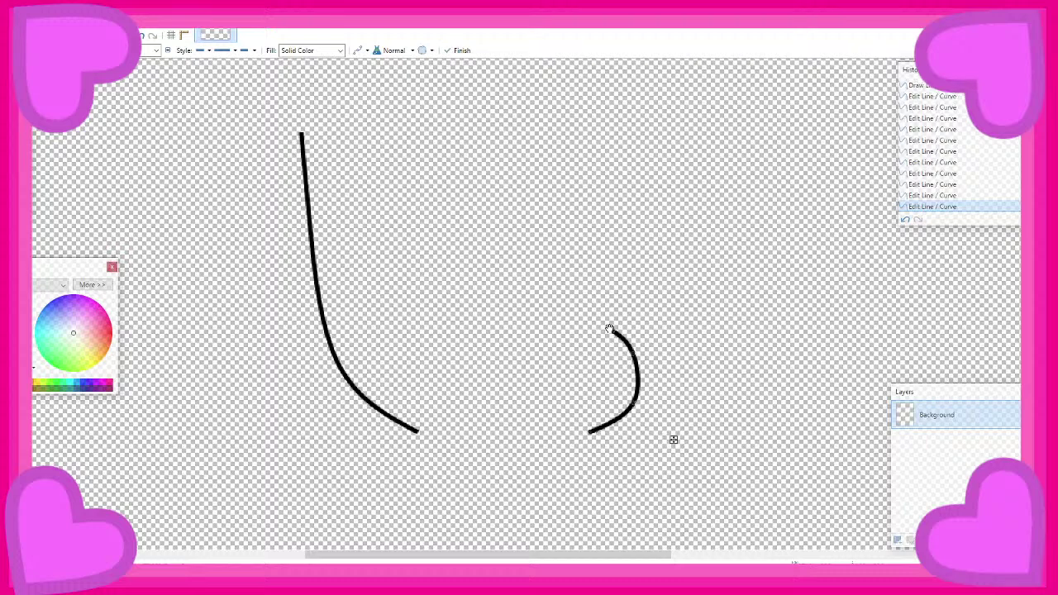
{"action": "key", "text": "Return"}
Draw a long straight line from the cheek curve's upper end up to form the right side of the face
{"action": "left_click_drag", "start_coordinate": [614, 330], "coordinate": [584, 114]}
{"action": "key", "text": "Return"}
Extend the lower ends of the face curve and the cheek curve inward with short, nearly horizontal jaw lines
{"action": "scroll", "coordinate": [496, 347], "scroll_direction": "down", "scroll_amount": 2}
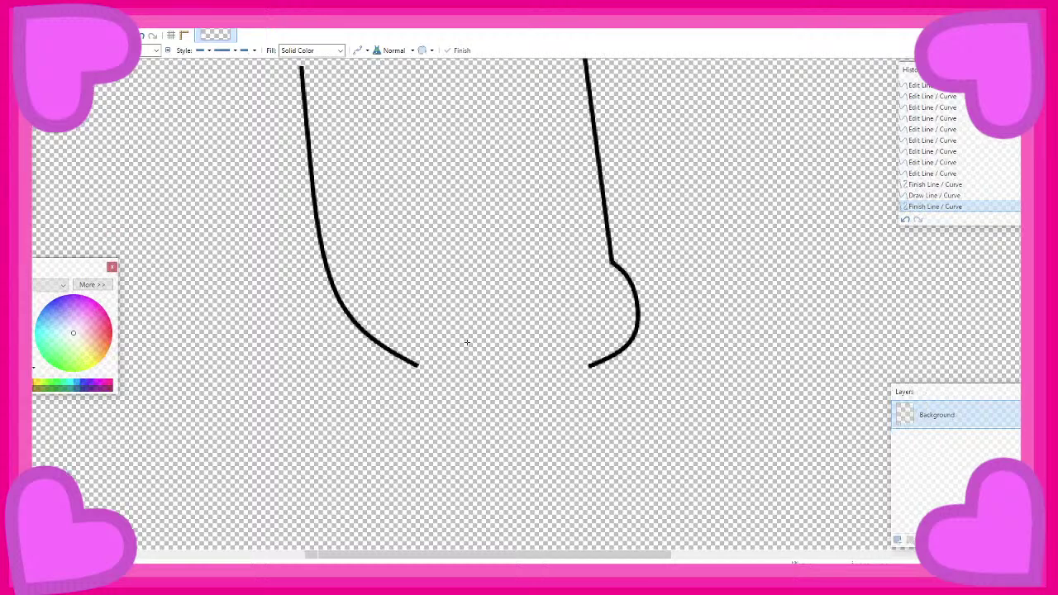
{"action": "scroll", "coordinate": [444, 309], "scroll_direction": "up", "scroll_amount": 3}
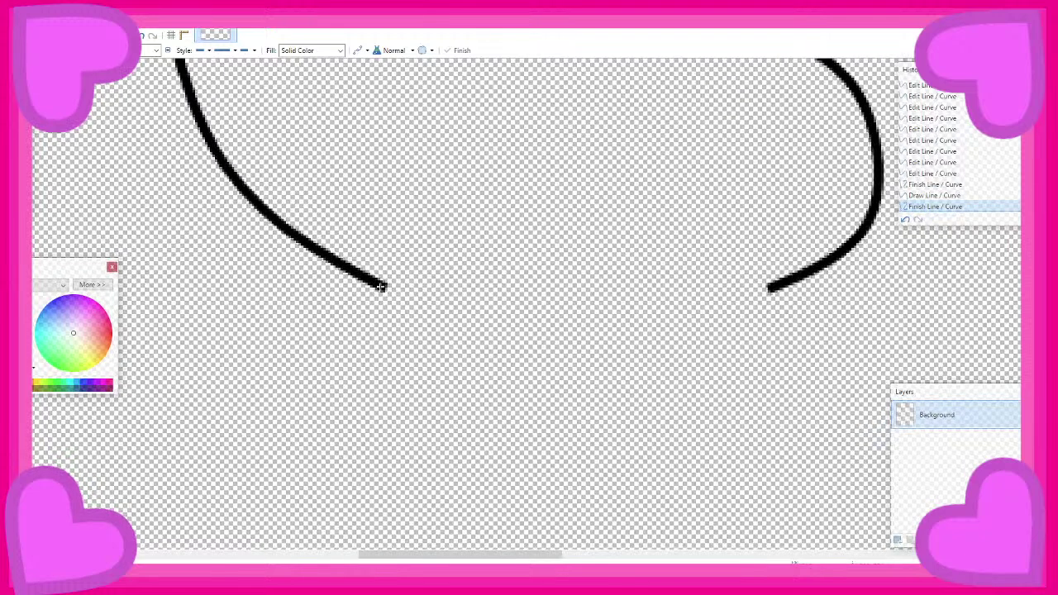
{"action": "left_click_drag", "start_coordinate": [381, 286], "coordinate": [442, 302]}
{"action": "key", "text": "Return"}
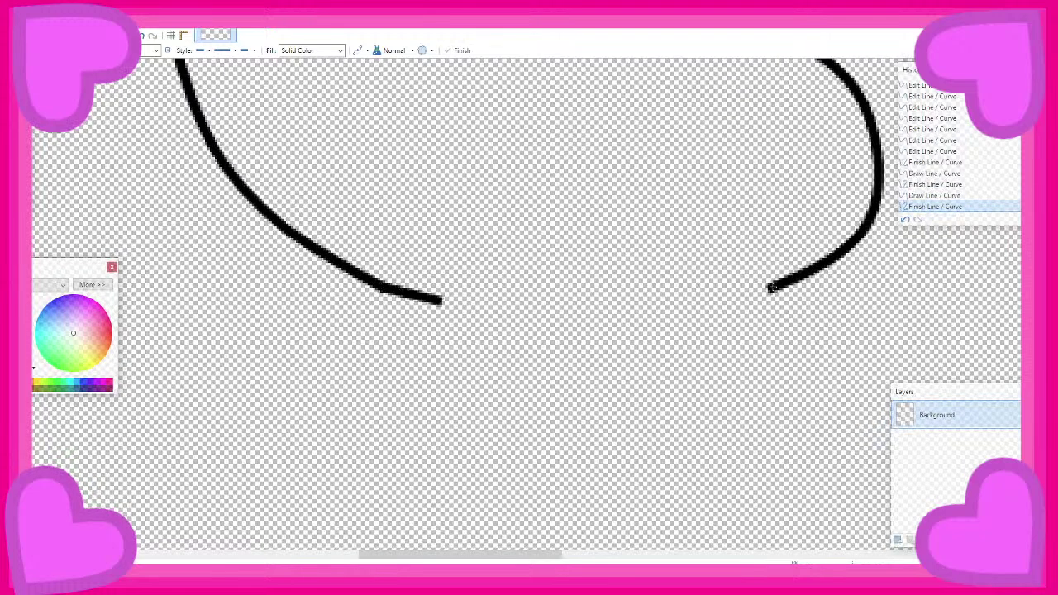
{"action": "left_click_drag", "start_coordinate": [760, 291], "coordinate": [685, 303]}
Draw two short downward lines from the inner jaw ends to form the sides of the neck
{"action": "mouse_move", "coordinate": [436, 300]}
{"action": "left_mouse_down"}
{"action": "mouse_move", "coordinate": [501, 305]}
{"action": "mouse_move", "coordinate": [514, 397]}
{"action": "left_mouse_up"}
{"action": "left_click", "coordinate": [692, 306]}
{"action": "mouse_move", "coordinate": [686, 302]}
{"action": "left_mouse_down"}
{"action": "mouse_move", "coordinate": [689, 393]}
{"action": "mouse_move", "coordinate": [698, 387]}
{"action": "left_mouse_up"}
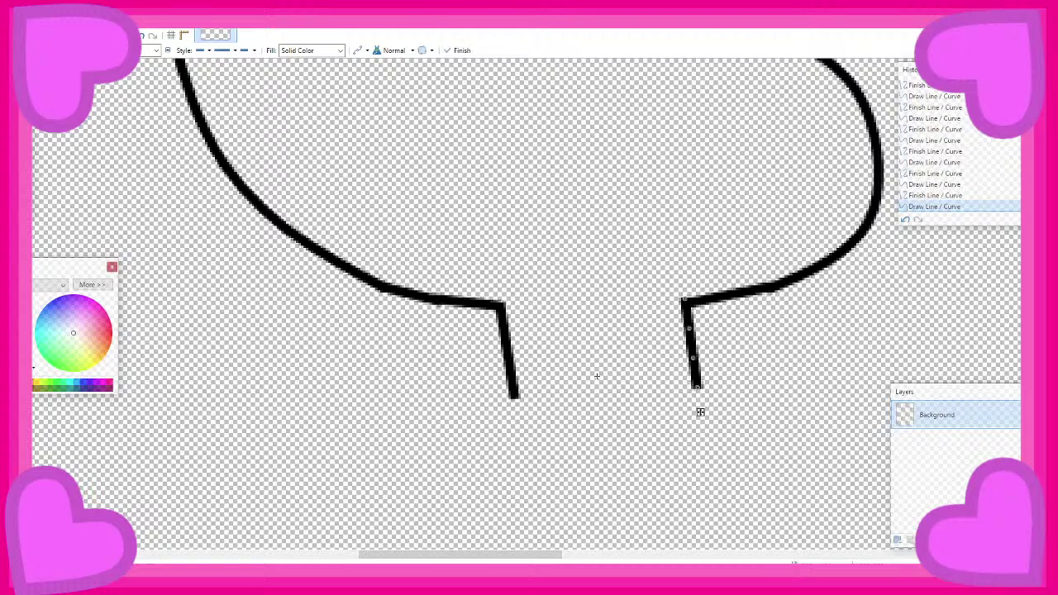
{"action": "scroll", "coordinate": [534, 371], "scroll_direction": "down", "scroll_amount": 3}
{"action": "scroll", "coordinate": [581, 263], "scroll_direction": "down", "scroll_amount": 3}
{"action": "scroll", "coordinate": [580, 263], "scroll_direction": "up", "scroll_amount": 4}
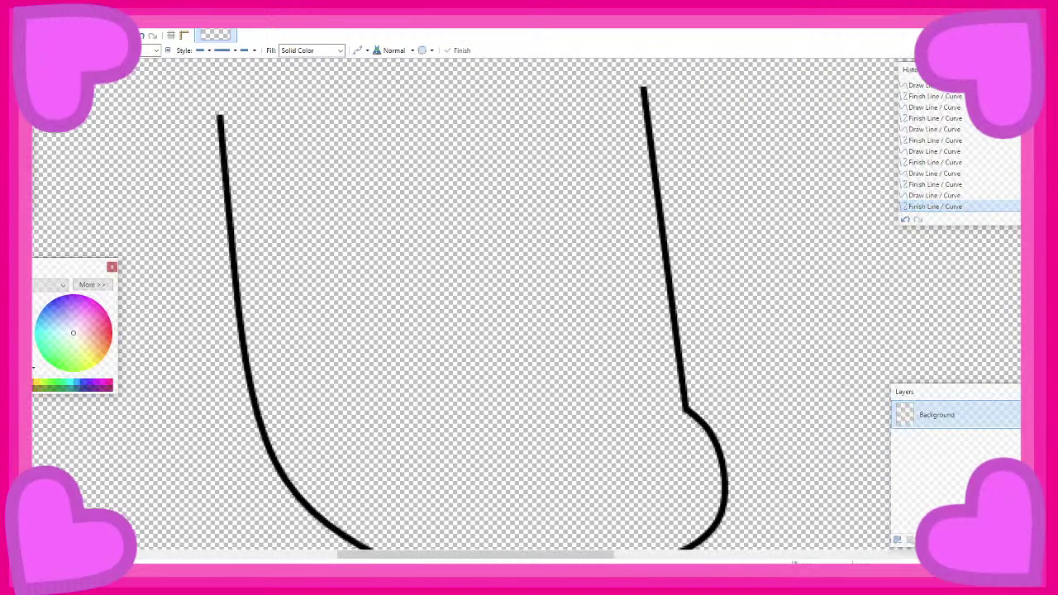
Trim the upper ends of both face lines with the Eraser
{"action": "key", "text": "e"}
{"action": "scroll", "coordinate": [529, 306], "scroll_direction": "down", "scroll_amount": 6}
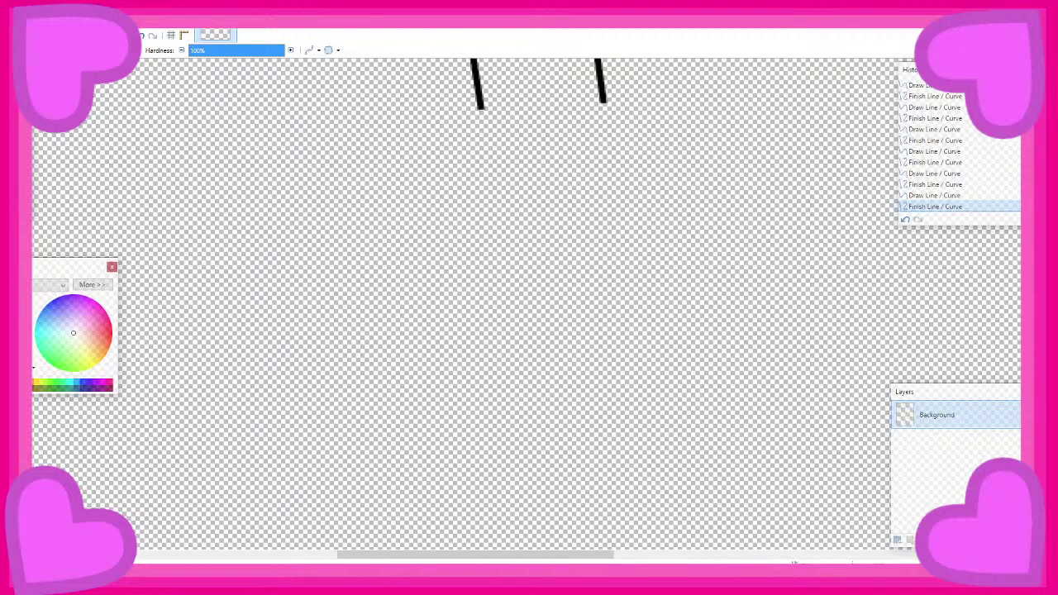
{"action": "scroll", "coordinate": [529, 306], "scroll_direction": "up", "scroll_amount": 5}
{"action": "mouse_move", "coordinate": [240, 219]}
{"action": "left_mouse_down"}
{"action": "mouse_move", "coordinate": [196, 257]}
{"action": "mouse_move", "coordinate": [370, 245]}
{"action": "mouse_move", "coordinate": [208, 280]}
{"action": "mouse_move", "coordinate": [676, 222]}
{"action": "mouse_move", "coordinate": [632, 231]}
{"action": "mouse_move", "coordinate": [665, 238]}
{"action": "mouse_move", "coordinate": [441, 238]}
{"action": "left_mouse_up"}
{"action": "scroll", "coordinate": [441, 238], "scroll_direction": "down", "scroll_amount": 3}
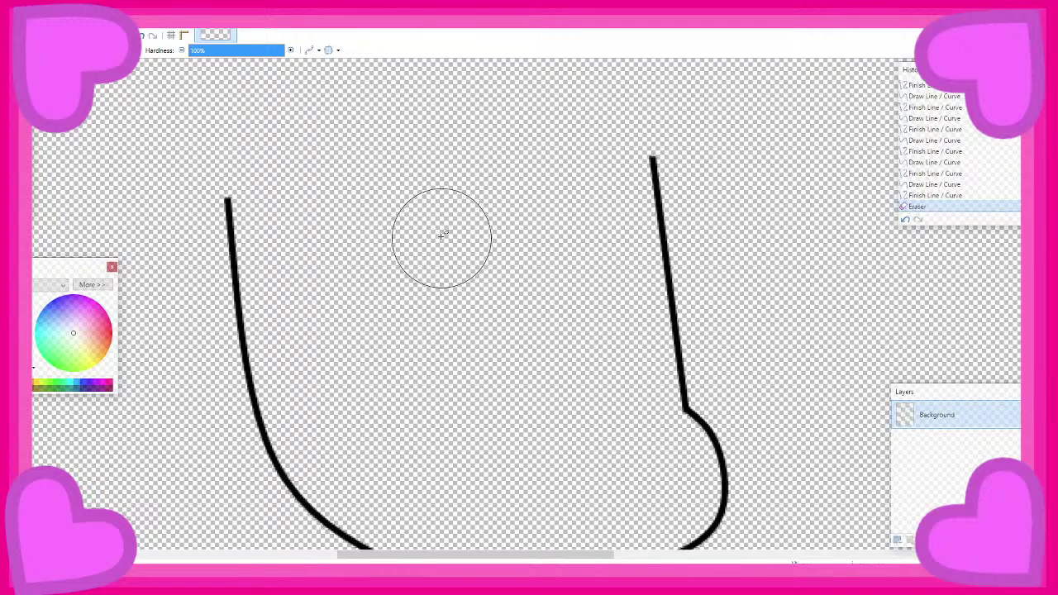
{"action": "scroll", "coordinate": [442, 238], "scroll_direction": "down", "scroll_amount": 4}
Pick a brush width and draw a pointed shape below the right neck line: an outward diagonal and a slanted edge back inward
{"action": "key", "text": "o"}
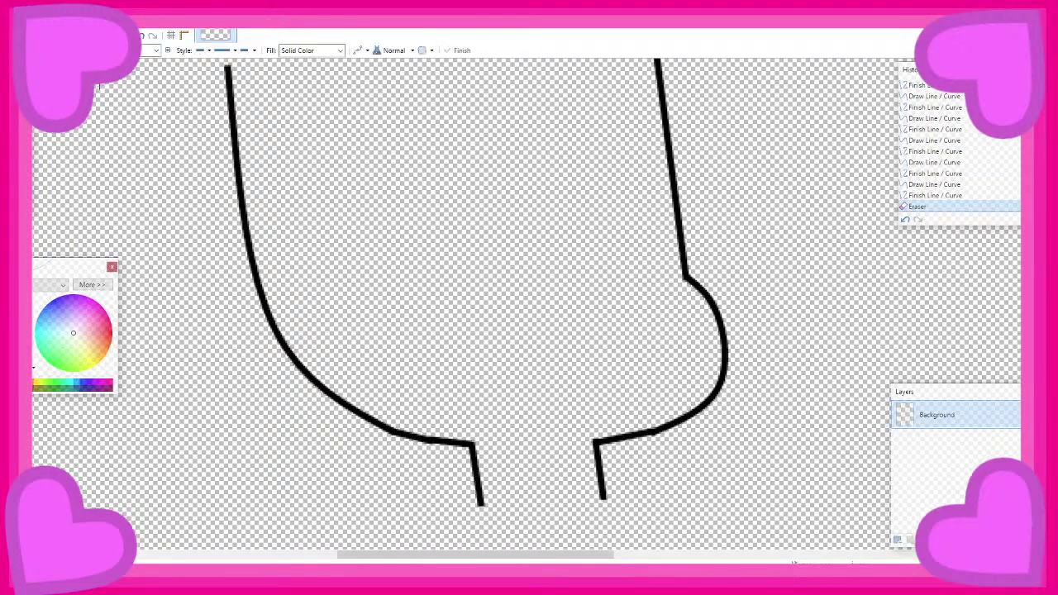
{"action": "left_click", "coordinate": [153, 50]}
{"action": "scroll", "coordinate": [145, 124], "scroll_direction": "up", "scroll_amount": 3}
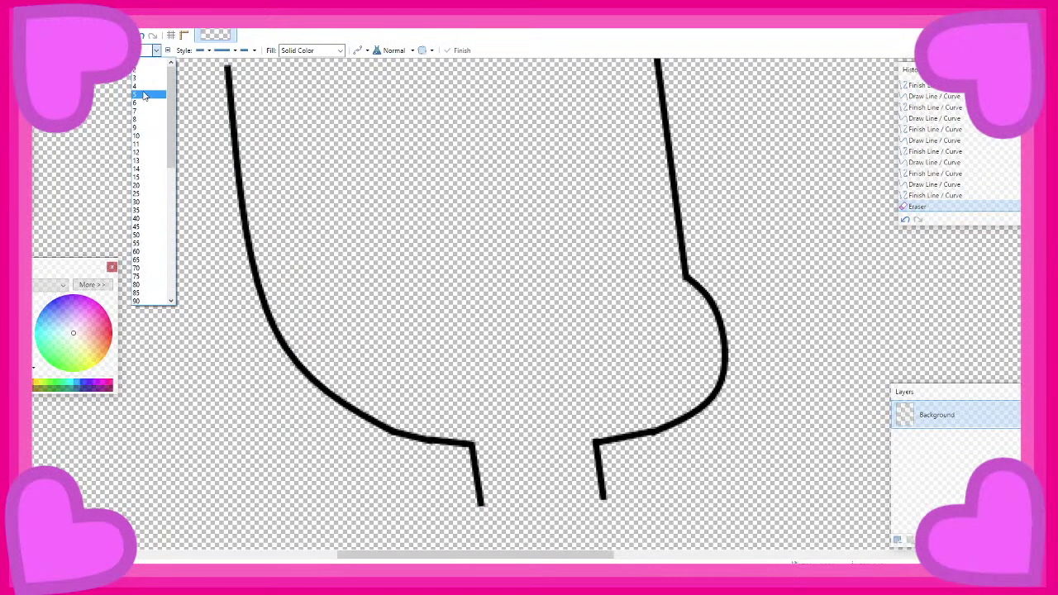
{"action": "left_click", "coordinate": [138, 89]}
{"action": "scroll", "coordinate": [138, 88], "scroll_direction": "down", "scroll_amount": 4}
{"action": "scroll", "coordinate": [615, 320], "scroll_direction": "up", "scroll_amount": 2}
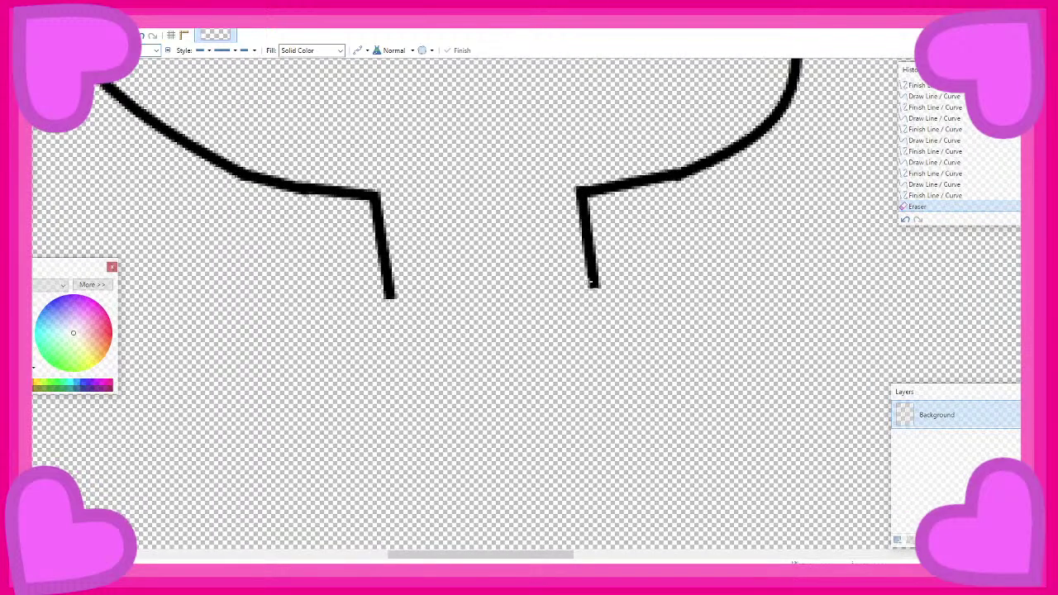
{"action": "mouse_move", "coordinate": [591, 284]}
{"action": "left_mouse_down"}
{"action": "mouse_move", "coordinate": [661, 306]}
{"action": "mouse_move", "coordinate": [725, 272]}
{"action": "mouse_move", "coordinate": [746, 302]}
{"action": "mouse_move", "coordinate": [538, 350]}
{"action": "mouse_move", "coordinate": [534, 340]}
{"action": "mouse_move", "coordinate": [554, 342]}
{"action": "left_mouse_up"}
{"action": "scroll", "coordinate": [628, 297], "scroll_direction": "down", "scroll_amount": 5}
{"action": "left_click", "coordinate": [528, 406]}
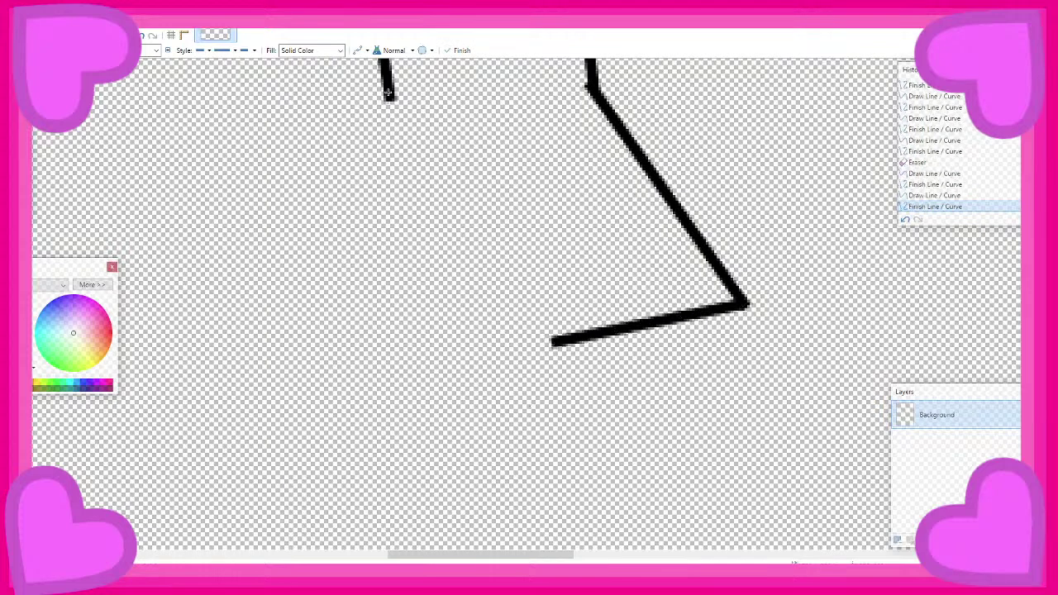
{"action": "scroll", "coordinate": [422, 166], "scroll_direction": "down", "scroll_amount": 3}
{"action": "left_click_drag", "start_coordinate": [388, 93], "coordinate": [470, 283]}
{"action": "key", "text": "ctrl+z"}
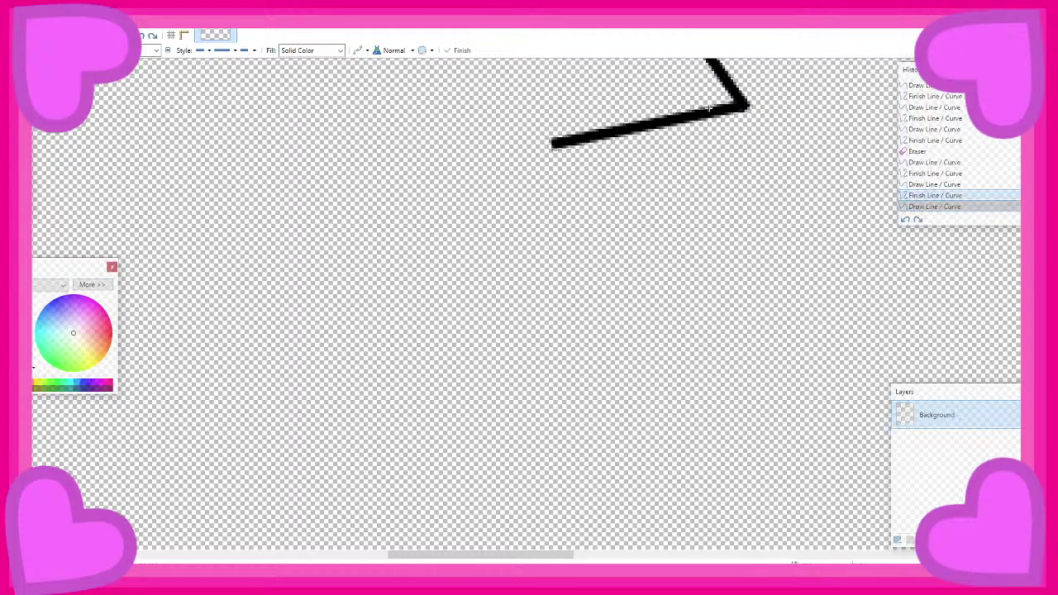
{"action": "scroll", "coordinate": [716, 120], "scroll_direction": "down", "scroll_amount": 3}
{"action": "left_click_drag", "start_coordinate": [716, 119], "coordinate": [685, 250]}
{"action": "scroll", "coordinate": [685, 247], "scroll_direction": "up", "scroll_amount": 2}
{"action": "key", "text": "ctrl+z"}
{"action": "scroll", "coordinate": [701, 179], "scroll_direction": "up", "scroll_amount": 4}
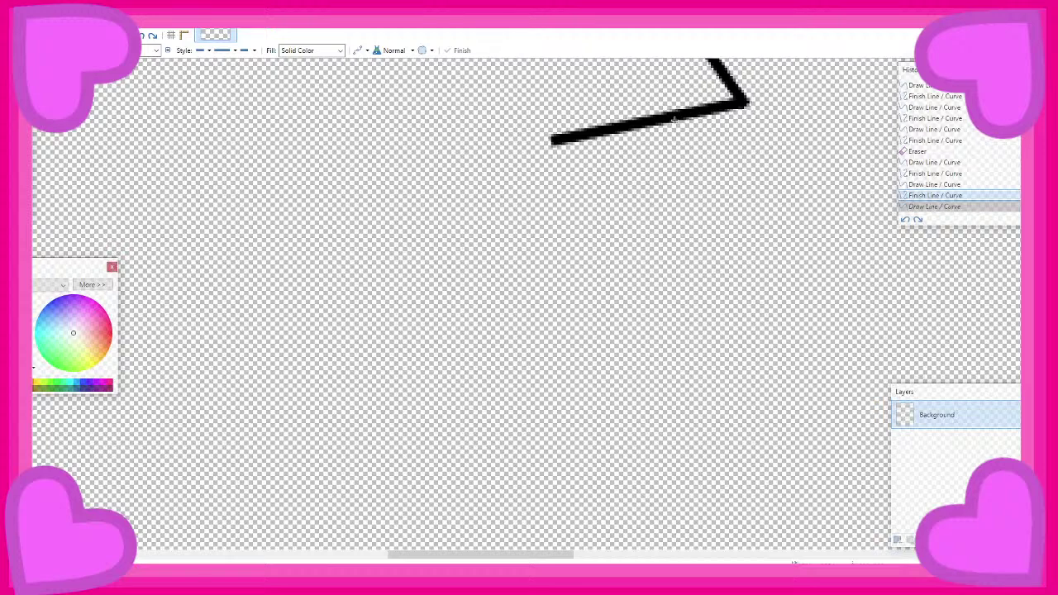
Draw a long, slightly inward-slanting line down from the pointed shape's lower edge for the right side of the body
{"action": "mouse_move", "coordinate": [674, 120]}
{"action": "left_mouse_down"}
{"action": "mouse_move", "coordinate": [664, 237]}
{"action": "mouse_move", "coordinate": [639, 331]}
{"action": "left_mouse_up"}
{"action": "scroll", "coordinate": [639, 303], "scroll_direction": "down", "scroll_amount": 1}
{"action": "scroll", "coordinate": [640, 297], "scroll_direction": "down", "scroll_amount": 3}
{"action": "key", "text": "Return"}
{"action": "scroll", "coordinate": [565, 164], "scroll_direction": "up", "scroll_amount": 2}
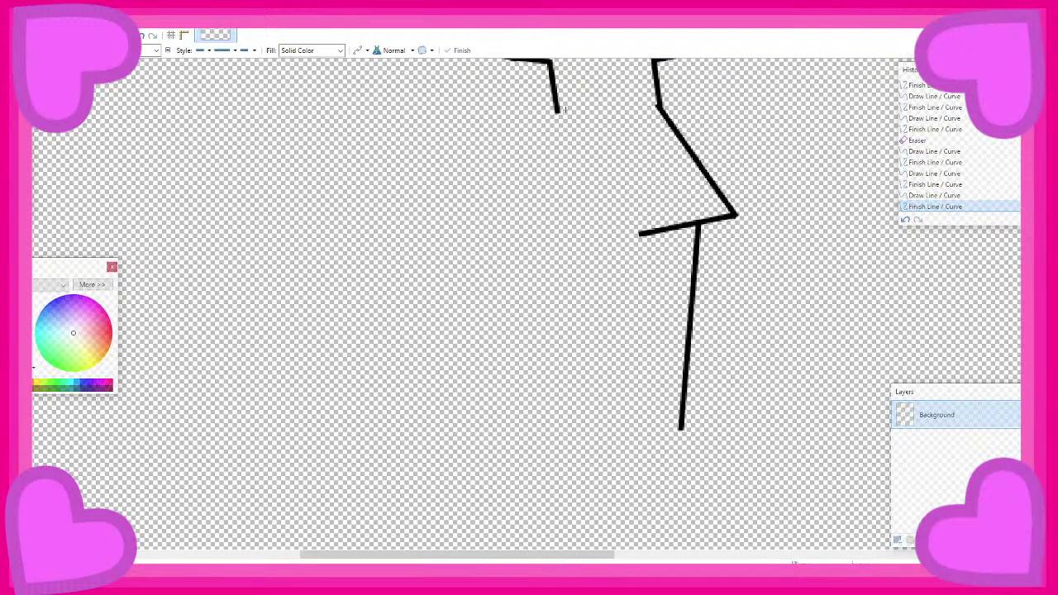
Draw a long line down from the left neck line's end, level with the bottom of the right body line
{"action": "left_click_drag", "start_coordinate": [556, 109], "coordinate": [595, 428]}
{"action": "scroll", "coordinate": [595, 427], "scroll_direction": "up", "scroll_amount": 3}
{"action": "key", "text": "Return"}
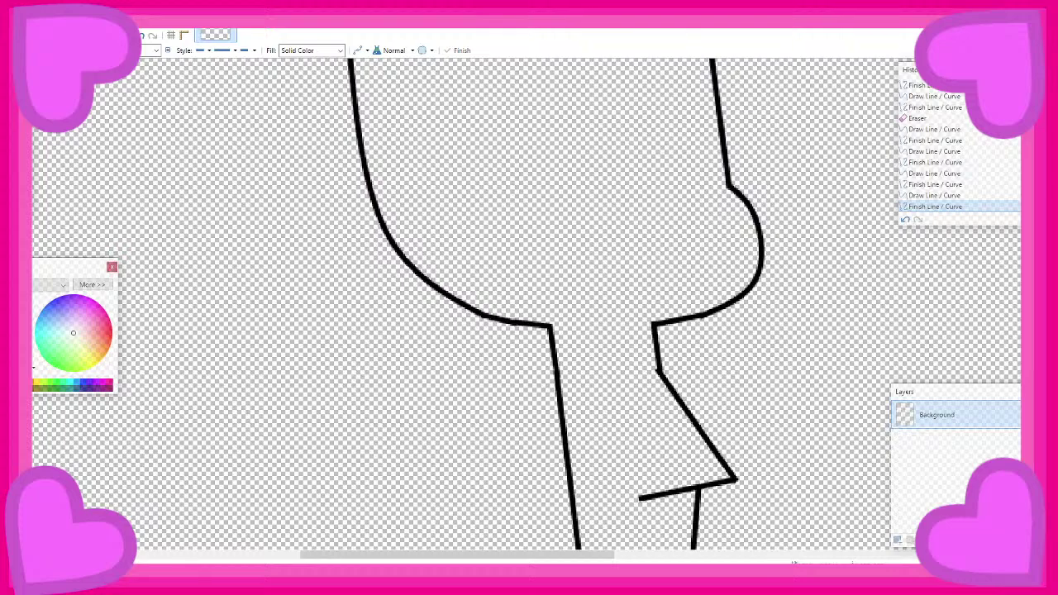
Review the proportions of the head, neck and body outline across the whole canvas
{"action": "scroll", "coordinate": [458, 326], "scroll_direction": "down", "scroll_amount": 4}
{"action": "scroll", "coordinate": [517, 292], "scroll_direction": "up", "scroll_amount": 2}
{"action": "scroll", "coordinate": [579, 314], "scroll_direction": "down", "scroll_amount": 3}
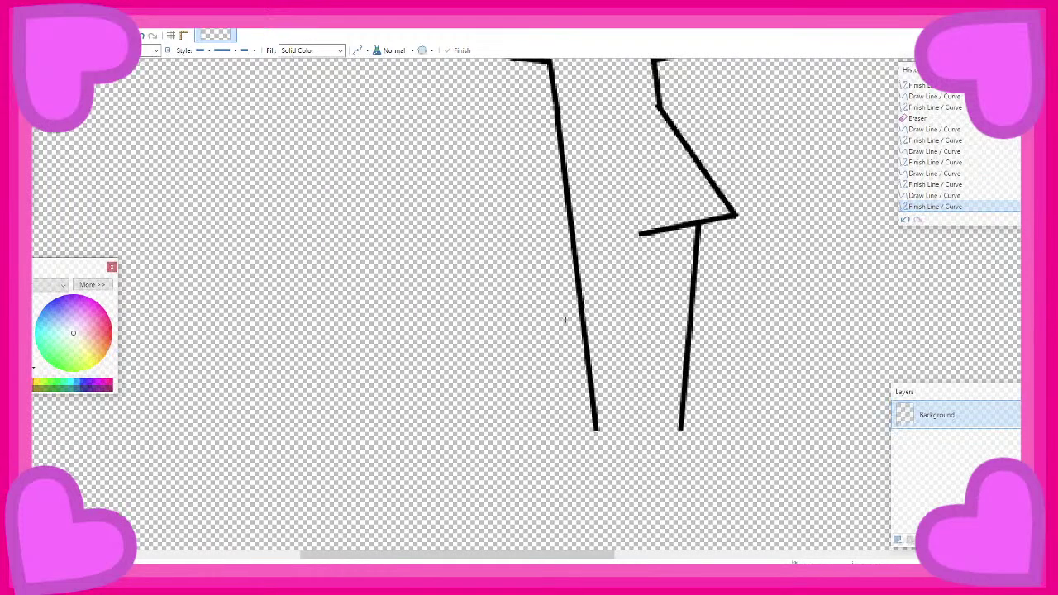
{"action": "scroll", "coordinate": [647, 329], "scroll_direction": "down", "scroll_amount": 4}
{"action": "scroll", "coordinate": [612, 215], "scroll_direction": "up", "scroll_amount": 3}
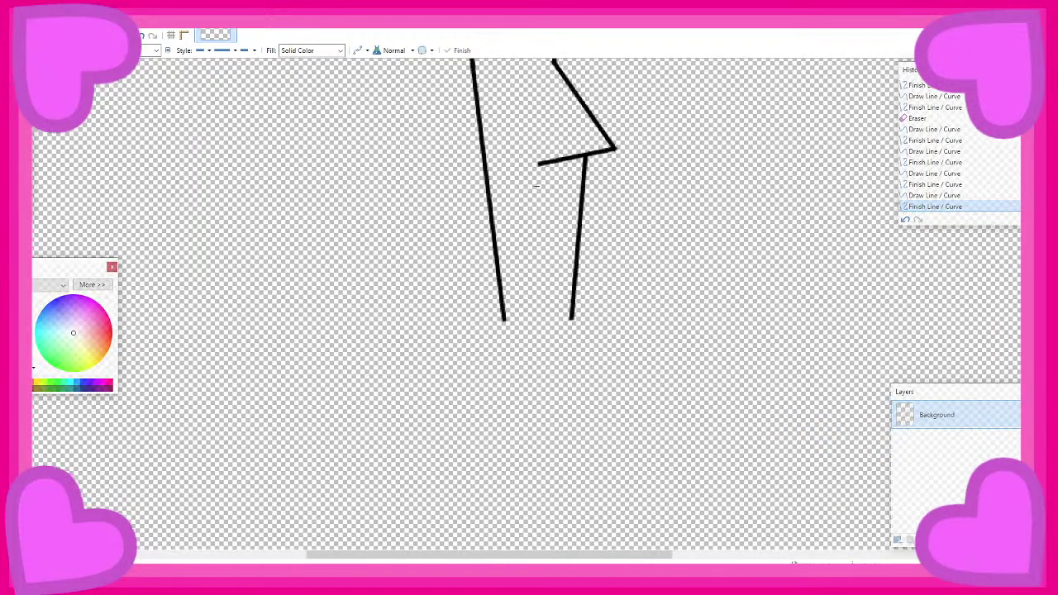
{"action": "scroll", "coordinate": [579, 157], "scroll_direction": "down", "scroll_amount": 3}
{"action": "scroll", "coordinate": [556, 176], "scroll_direction": "down", "scroll_amount": 3}
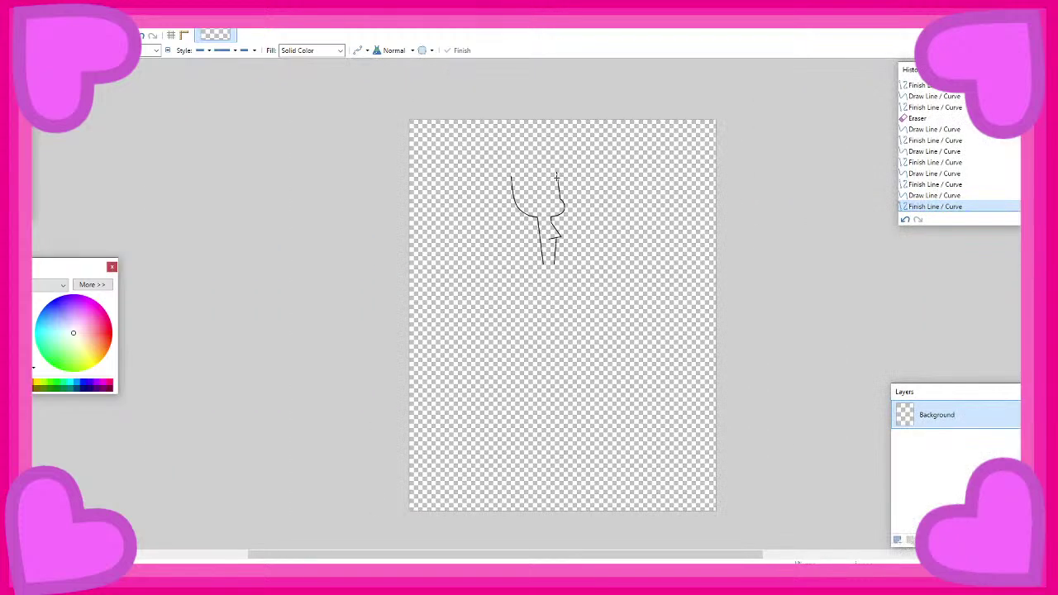
{"action": "scroll", "coordinate": [556, 176], "scroll_direction": "up", "scroll_amount": 2}
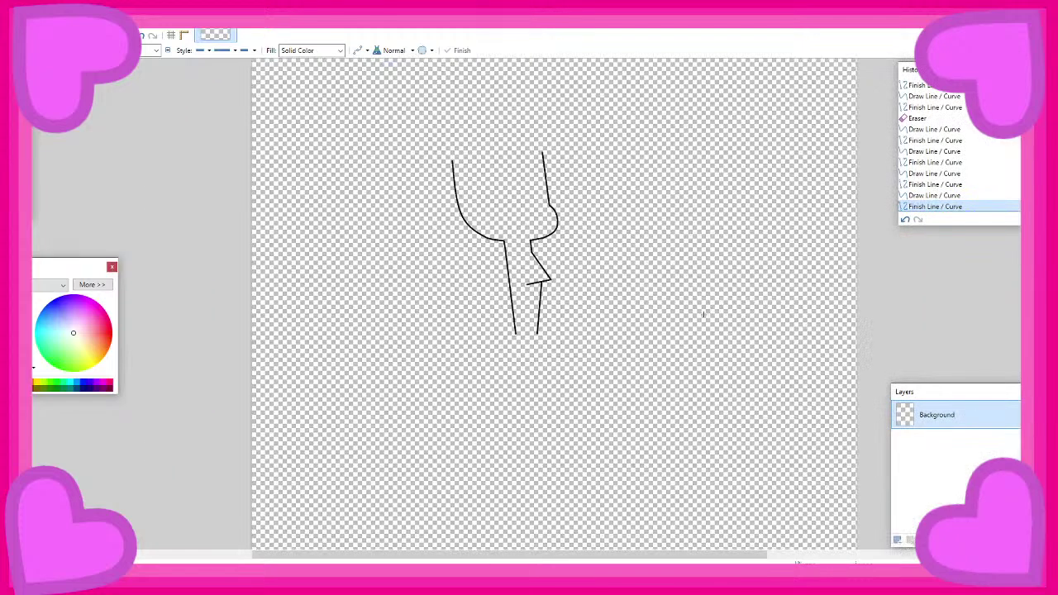
Select a tall rectangular area around the drawn outline, leaving plenty of empty canvas below it
{"action": "left_click", "coordinate": [33, 161]}
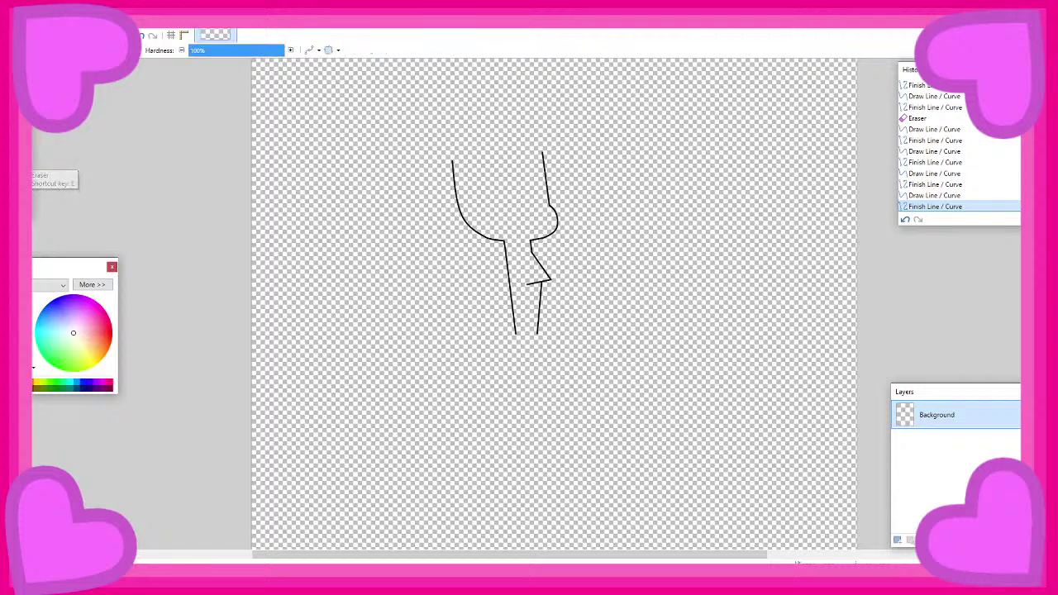
{"action": "left_click", "coordinate": [18, 161]}
{"action": "scroll", "coordinate": [430, 146], "scroll_direction": "down", "scroll_amount": 3}
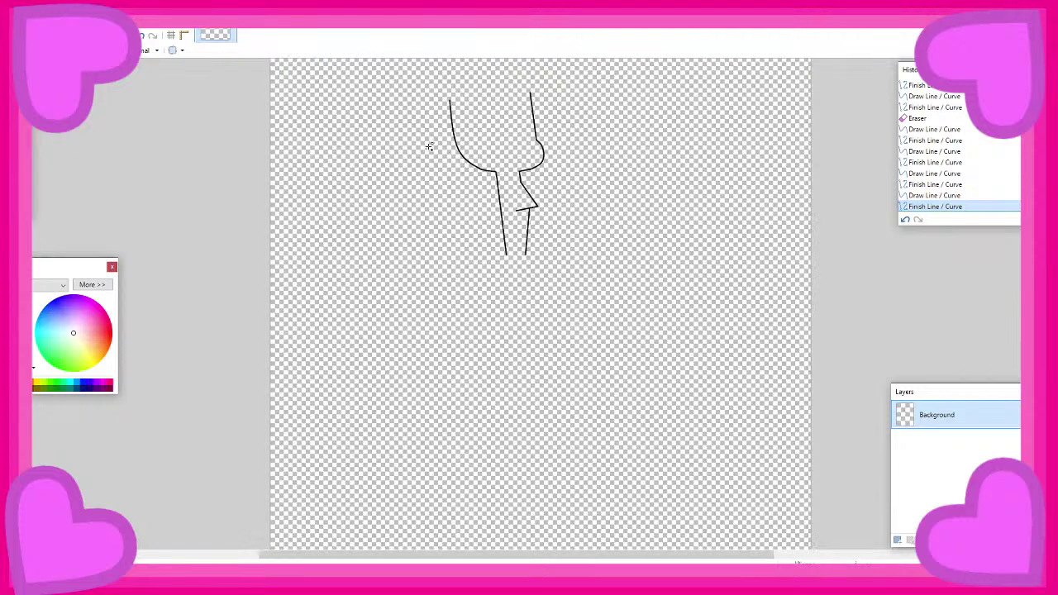
{"action": "scroll", "coordinate": [425, 169], "scroll_direction": "up", "scroll_amount": 2}
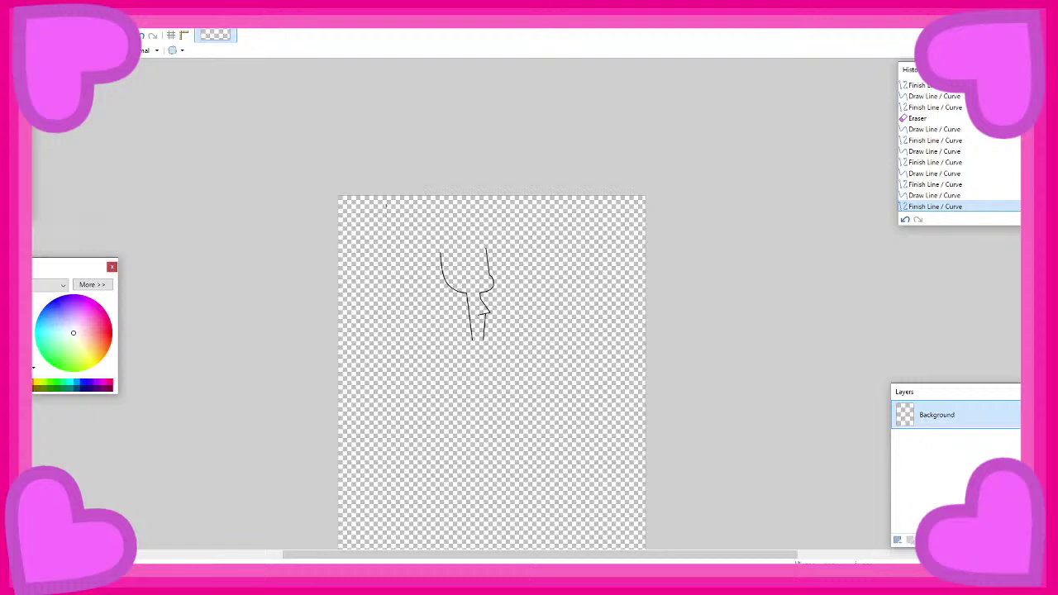
{"action": "scroll", "coordinate": [457, 271], "scroll_direction": "down", "scroll_amount": 2}
{"action": "mouse_move", "coordinate": [386, 205]}
{"action": "left_mouse_down"}
{"action": "mouse_move", "coordinate": [479, 302]}
{"action": "mouse_move", "coordinate": [567, 364]}
{"action": "mouse_move", "coordinate": [573, 394]}
{"action": "mouse_move", "coordinate": [555, 347]}
{"action": "mouse_move", "coordinate": [570, 351]}
{"action": "left_mouse_up"}
{"action": "scroll", "coordinate": [567, 363], "scroll_direction": "down", "scroll_amount": 2}
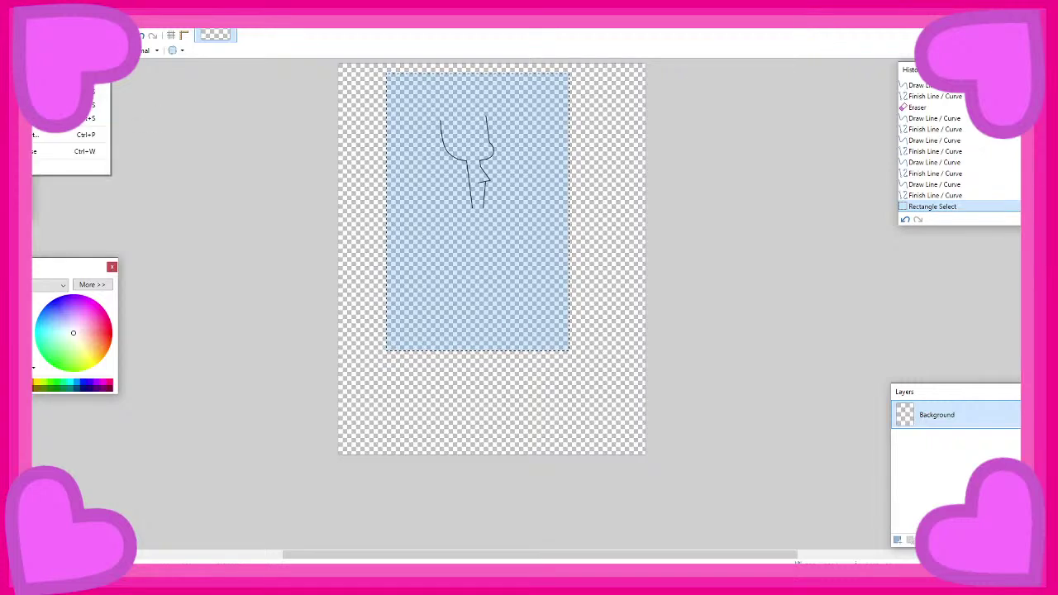
Create a new image from the selected area, paste the outline into it, discard the old image unsaved, and clear the selection
{"action": "key", "text": "ctrl+n"}
{"action": "left_click", "coordinate": [521, 359]}
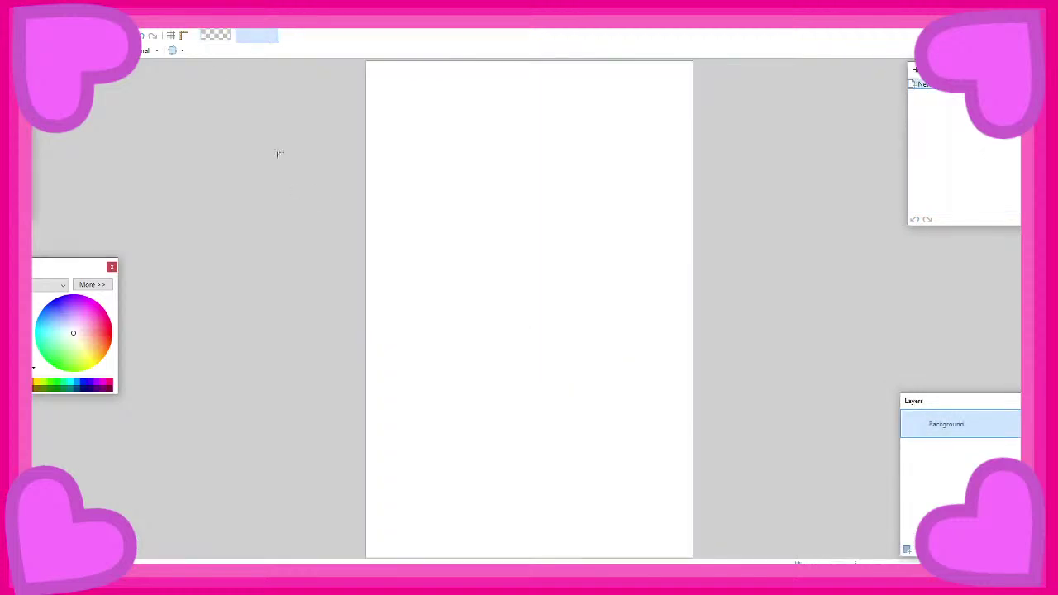
{"action": "key", "text": "ctrl+v"}
{"action": "key", "text": "ctrl+Tab"}
{"action": "key", "text": "ctrl+w"}
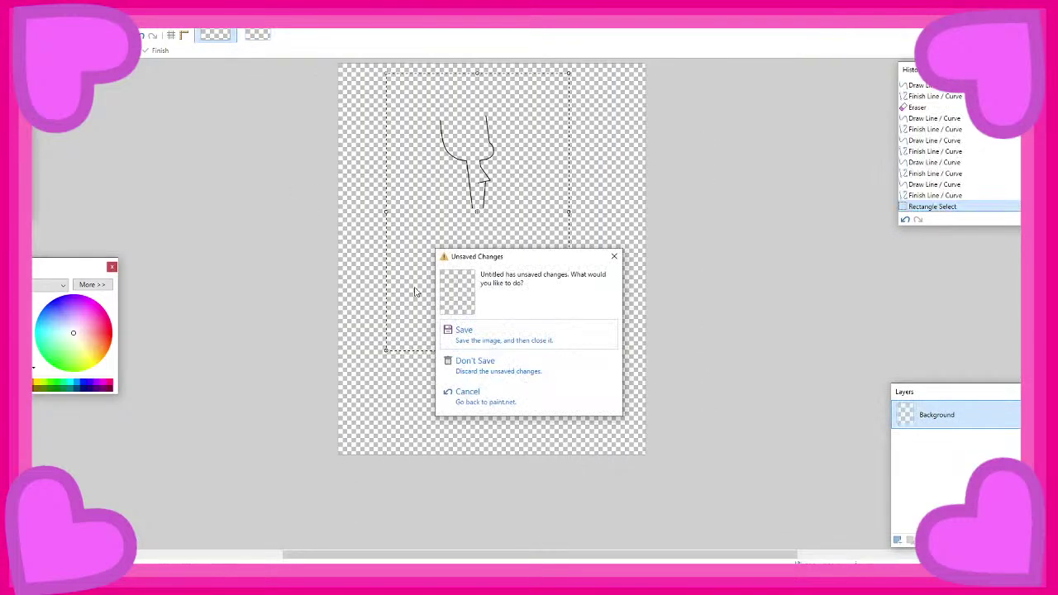
{"action": "left_click", "coordinate": [459, 359]}
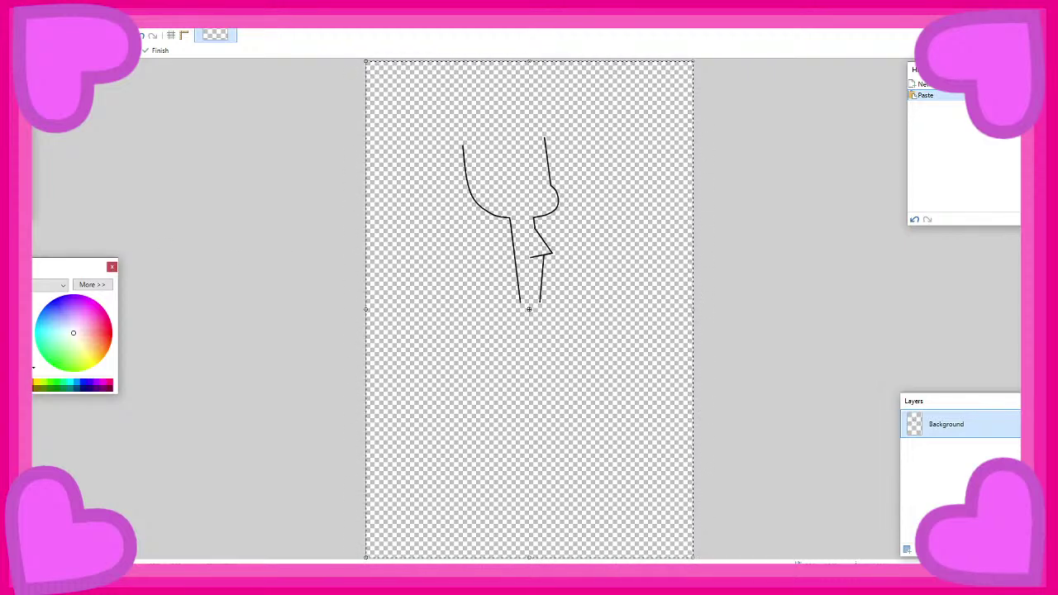
{"action": "key", "text": "ctrl+d"}
Paint a flared skirt outline with a notch in its left hem, joining the lower ends of both body lines
{"action": "key", "text": "o"}
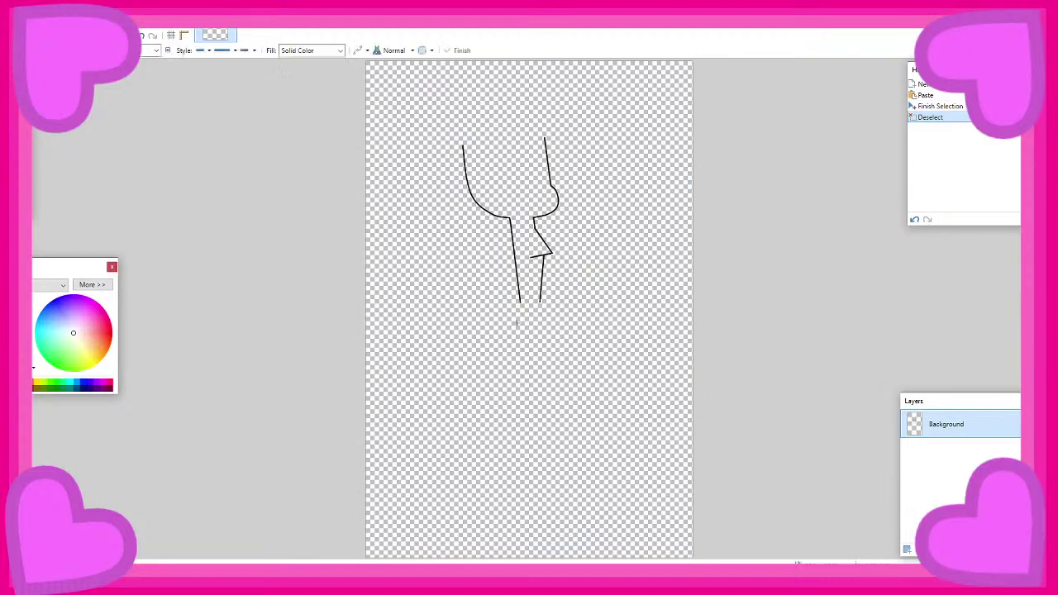
{"action": "scroll", "coordinate": [517, 323], "scroll_direction": "up", "scroll_amount": 4}
{"action": "scroll", "coordinate": [517, 269], "scroll_direction": "down", "scroll_amount": 2}
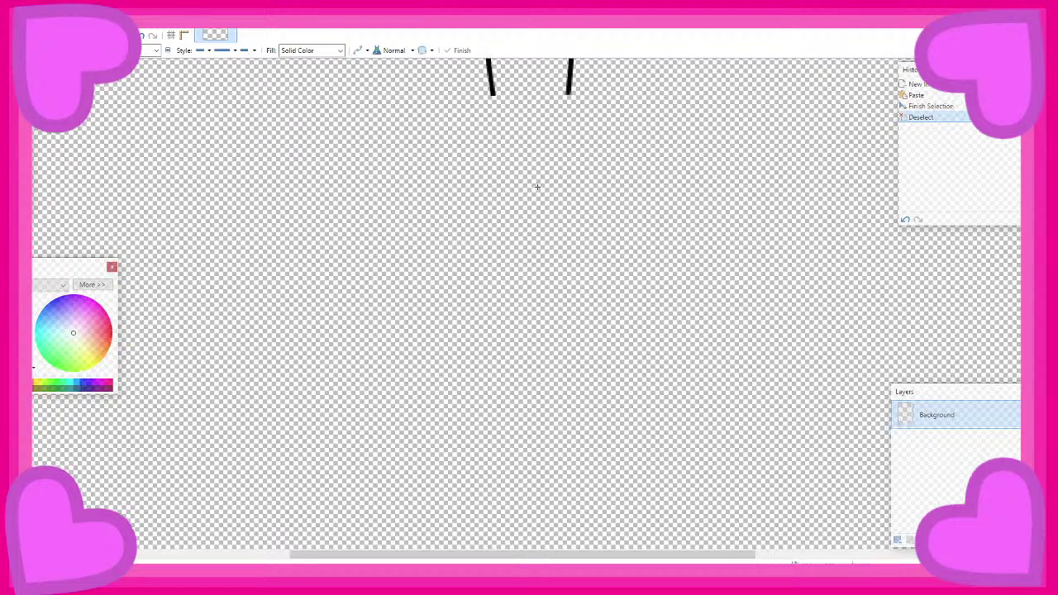
{"action": "scroll", "coordinate": [538, 187], "scroll_direction": "up", "scroll_amount": 2}
{"action": "scroll", "coordinate": [369, 348], "scroll_direction": "up", "scroll_amount": 2}
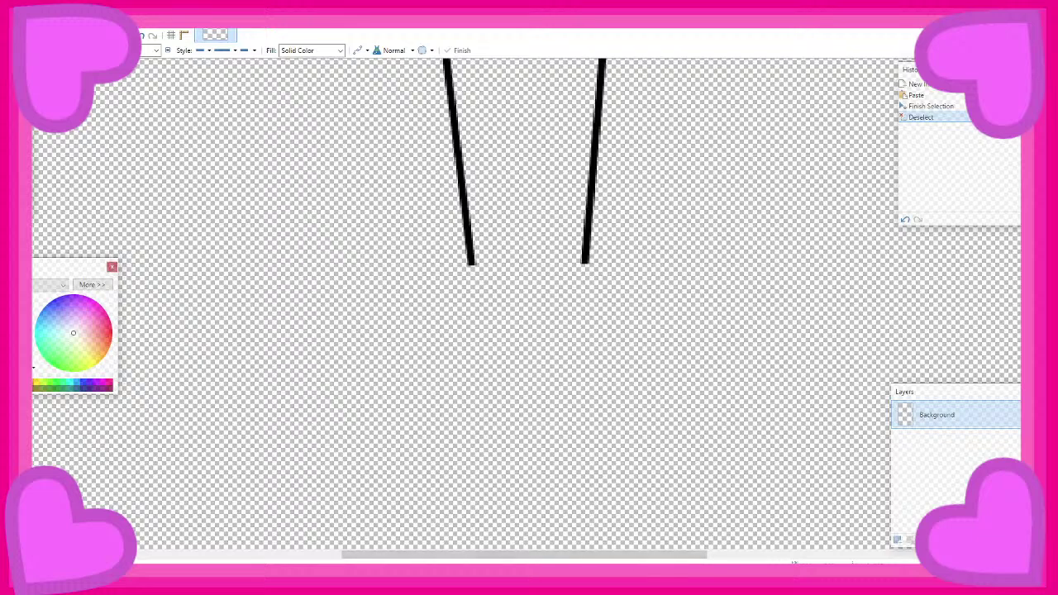
{"action": "key", "text": "b"}
{"action": "scroll", "coordinate": [472, 192], "scroll_direction": "down", "scroll_amount": 3}
{"action": "left_click_drag", "start_coordinate": [584, 128], "coordinate": [626, 157]}
{"action": "key", "text": "ctrl+z"}
{"action": "left_click_drag", "start_coordinate": [585, 128], "coordinate": [733, 254]}
{"action": "key", "text": "ctrl+z"}
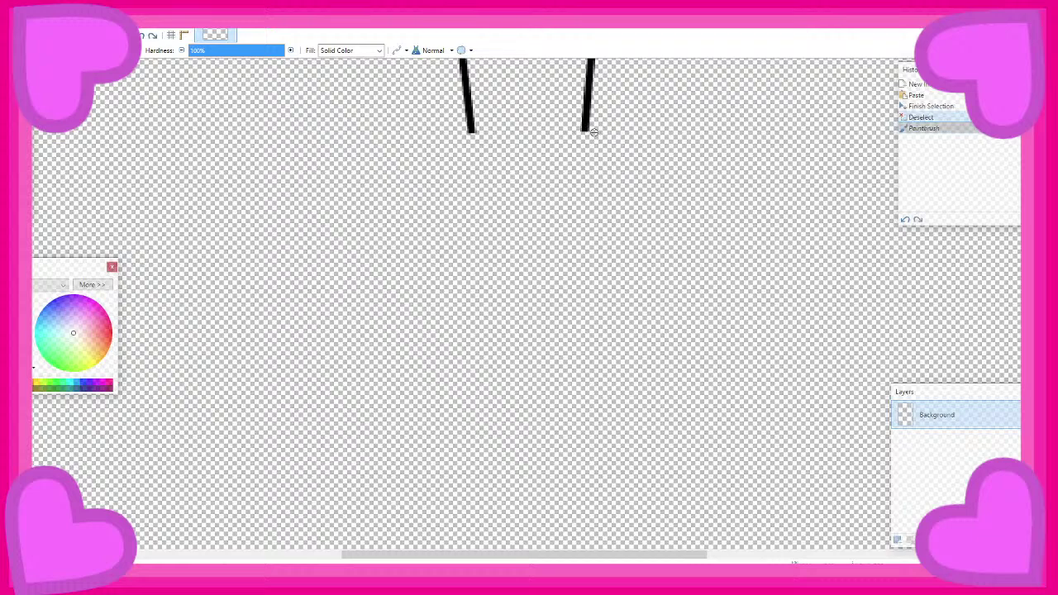
{"action": "mouse_move", "coordinate": [588, 130]}
{"action": "left_mouse_down"}
{"action": "mouse_move", "coordinate": [790, 266]}
{"action": "mouse_move", "coordinate": [766, 304]}
{"action": "mouse_move", "coordinate": [709, 334]}
{"action": "mouse_move", "coordinate": [577, 370]}
{"action": "mouse_move", "coordinate": [412, 365]}
{"action": "mouse_move", "coordinate": [396, 351]}
{"action": "mouse_move", "coordinate": [436, 294]}
{"action": "mouse_move", "coordinate": [363, 339]}
{"action": "mouse_move", "coordinate": [338, 327]}
{"action": "mouse_move", "coordinate": [318, 291]}
{"action": "mouse_move", "coordinate": [403, 242]}
{"action": "mouse_move", "coordinate": [472, 132]}
{"action": "left_mouse_up"}
Draw a straight, slightly rising waistline between the lower ends of the two body lines
{"action": "scroll", "coordinate": [472, 157], "scroll_direction": "up", "scroll_amount": 10}
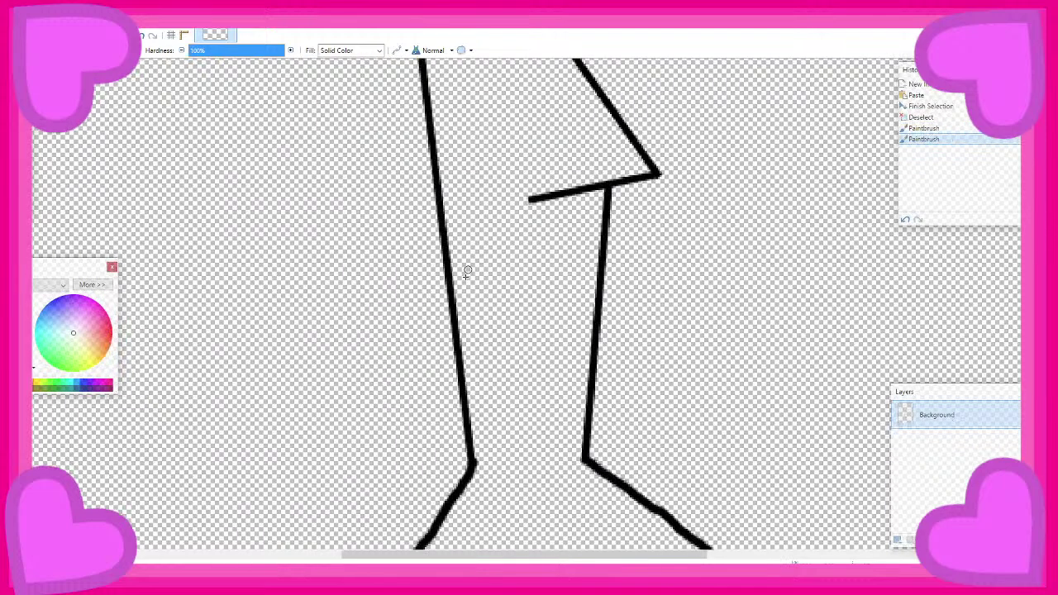
{"action": "scroll", "coordinate": [455, 338], "scroll_direction": "down", "scroll_amount": 2}
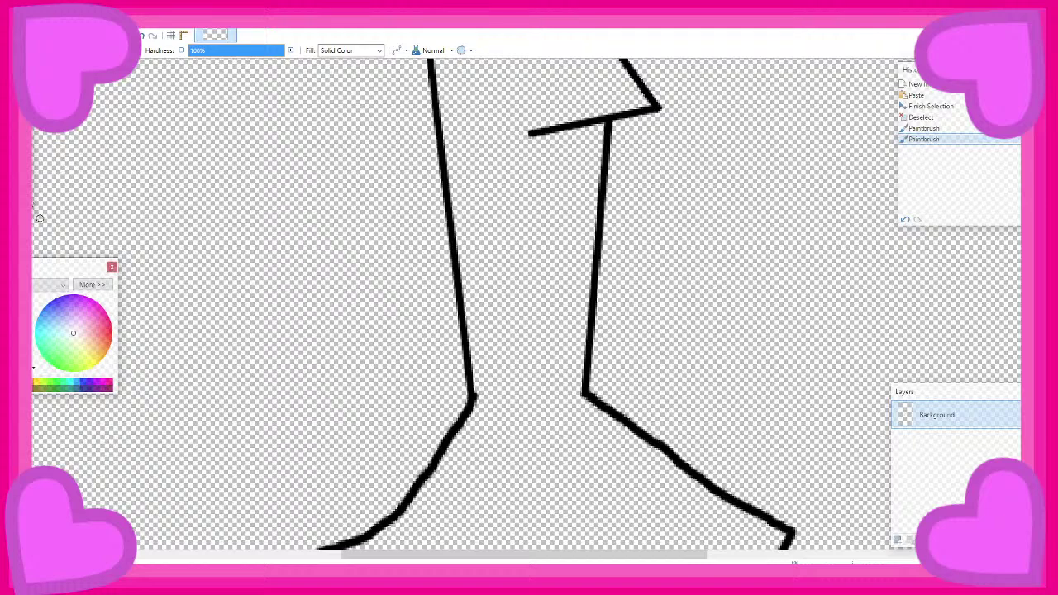
{"action": "key", "text": "o"}
{"action": "left_click_drag", "start_coordinate": [470, 394], "coordinate": [585, 383]}
{"action": "left_click", "coordinate": [532, 418]}
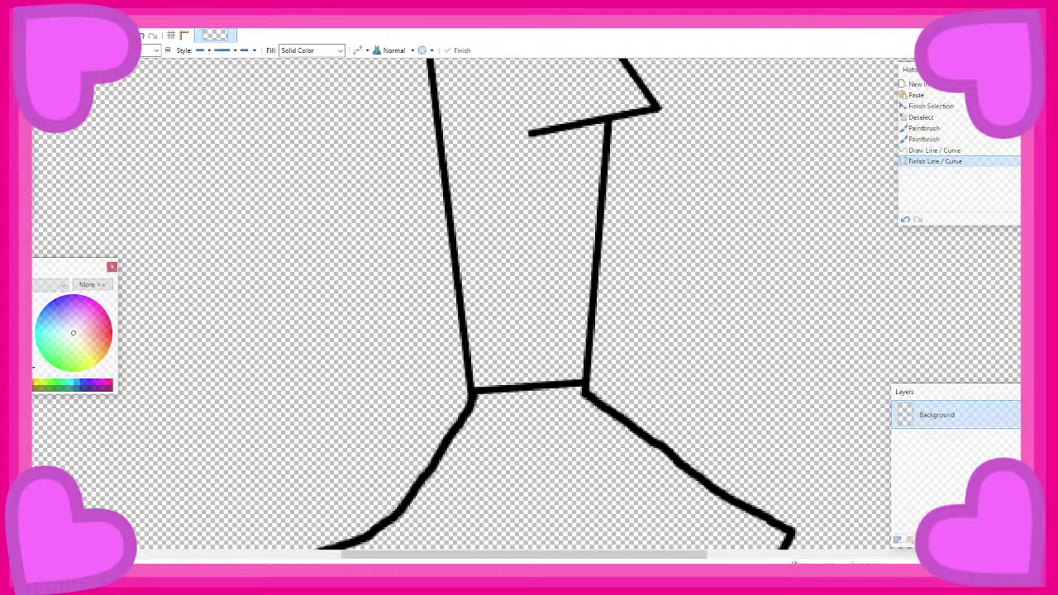
Switch to OBS and move the Image 3 source up toward the top of the source list
{"action": "key", "text": "alt+Tab"}
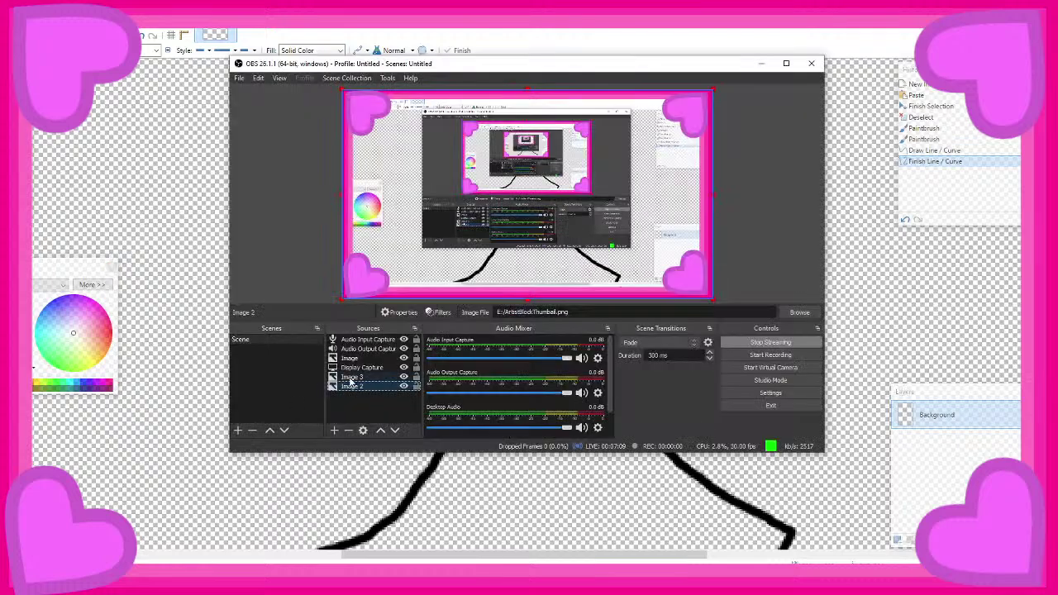
{"action": "left_click_drag", "start_coordinate": [355, 377], "coordinate": [355, 348]}
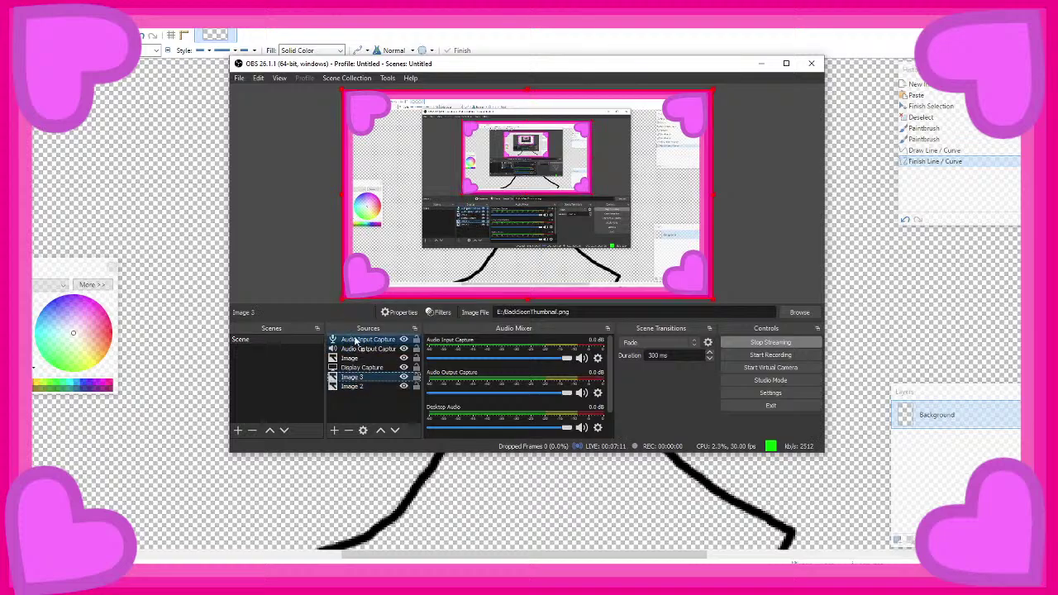
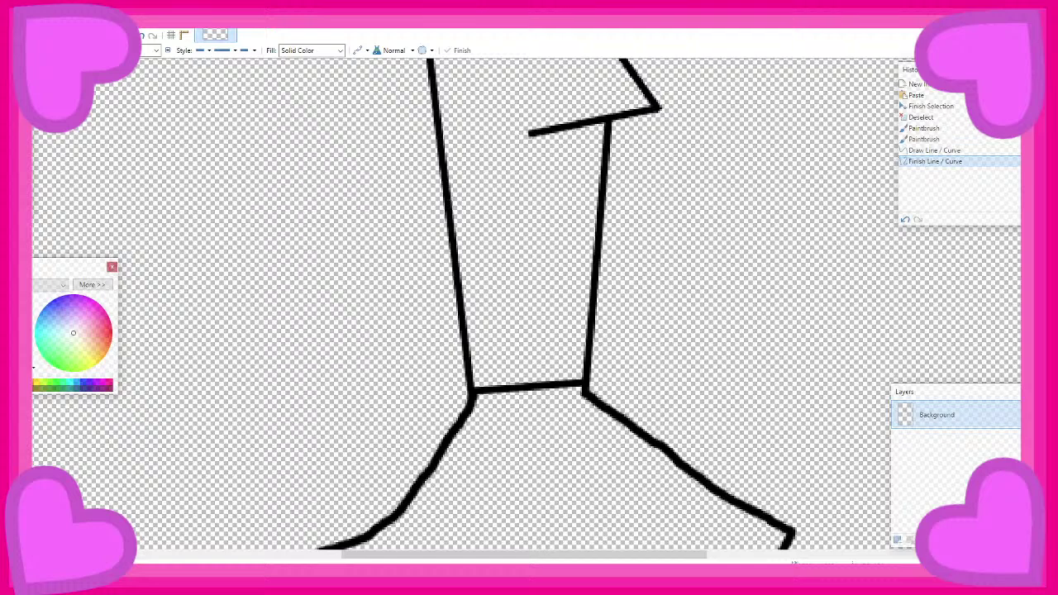
Paint a line with a V-shaped dip across the body below the pointed shape, and add a small dot beneath it
{"action": "key", "text": "b"}
{"action": "mouse_move", "coordinate": [451, 223]}
{"action": "left_mouse_down"}
{"action": "mouse_move", "coordinate": [500, 221]}
{"action": "mouse_move", "coordinate": [550, 245]}
{"action": "mouse_move", "coordinate": [583, 211]}
{"action": "left_mouse_up"}
{"action": "key", "text": "ctrl+z"}
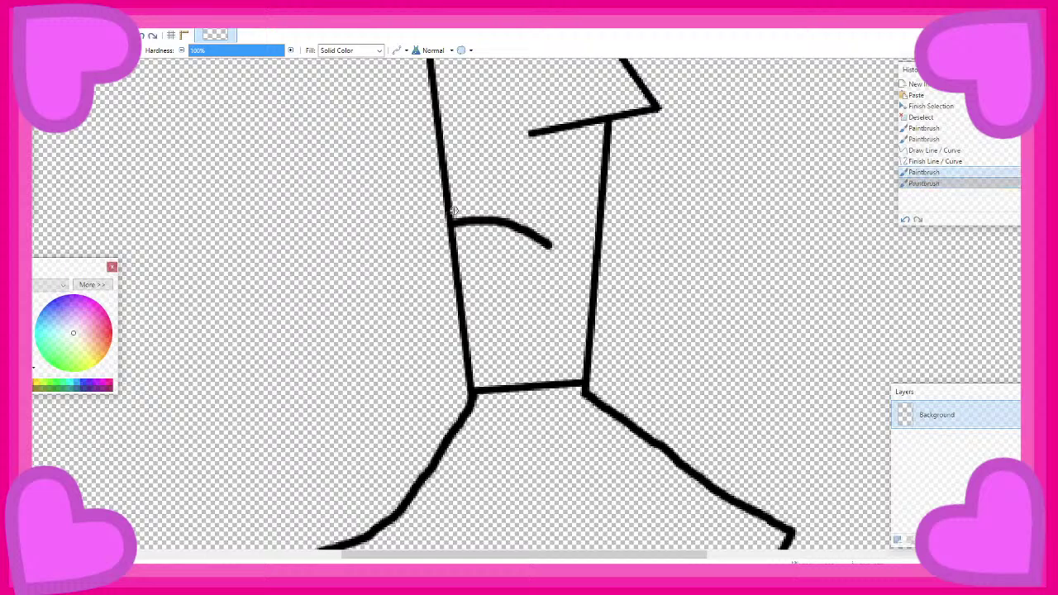
{"action": "key", "text": "ctrl+z"}
{"action": "mouse_move", "coordinate": [449, 207]}
{"action": "left_mouse_down"}
{"action": "mouse_move", "coordinate": [514, 203]}
{"action": "mouse_move", "coordinate": [555, 224]}
{"action": "mouse_move", "coordinate": [601, 194]}
{"action": "left_mouse_up"}
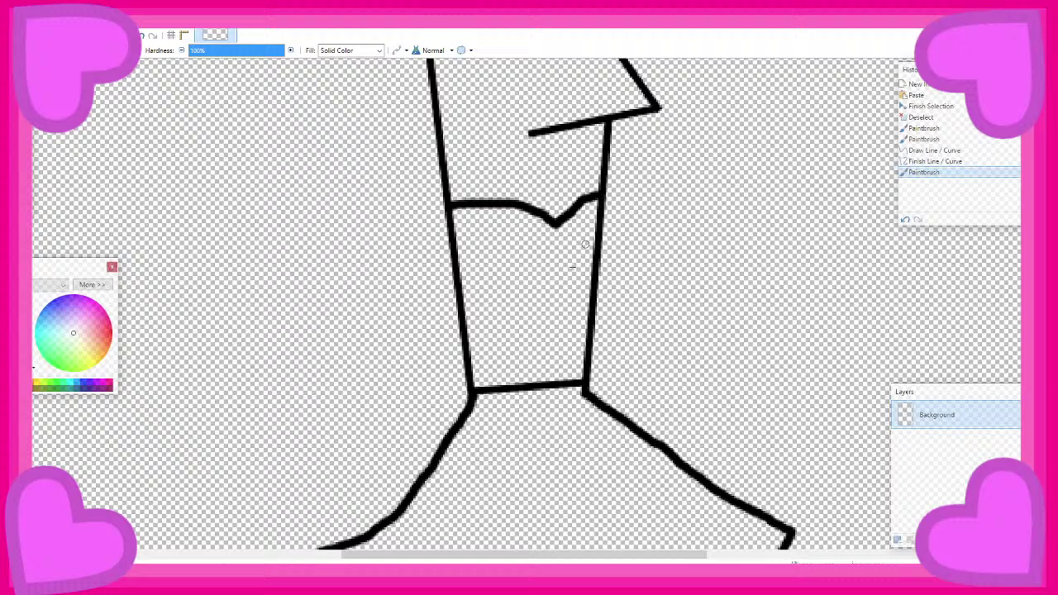
{"action": "left_click", "coordinate": [559, 303]}
Draw two parallel straight lines across the neck to form a narrow choker band just below the face
{"action": "scroll", "coordinate": [637, 193], "scroll_direction": "up", "scroll_amount": 5}
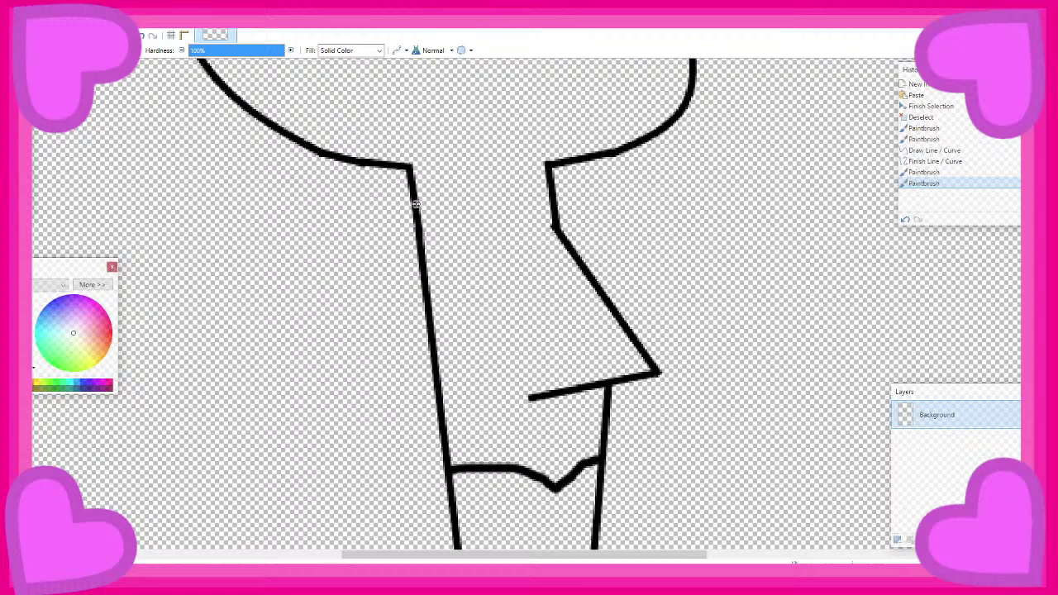
{"action": "left_click_drag", "start_coordinate": [415, 198], "coordinate": [533, 186]}
{"action": "key", "text": "ctrl+z"}
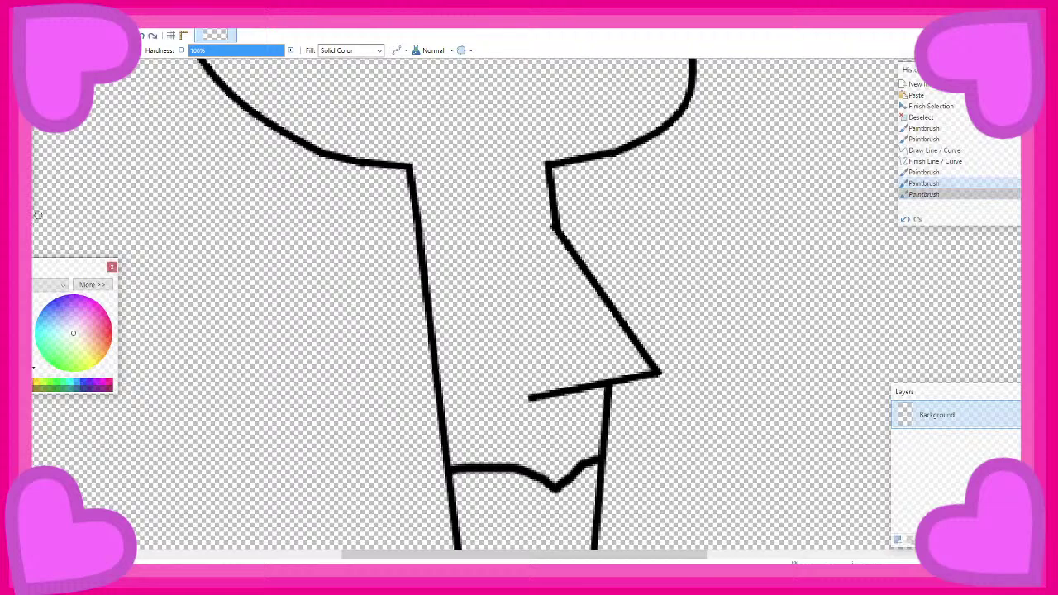
{"action": "key", "text": "o"}
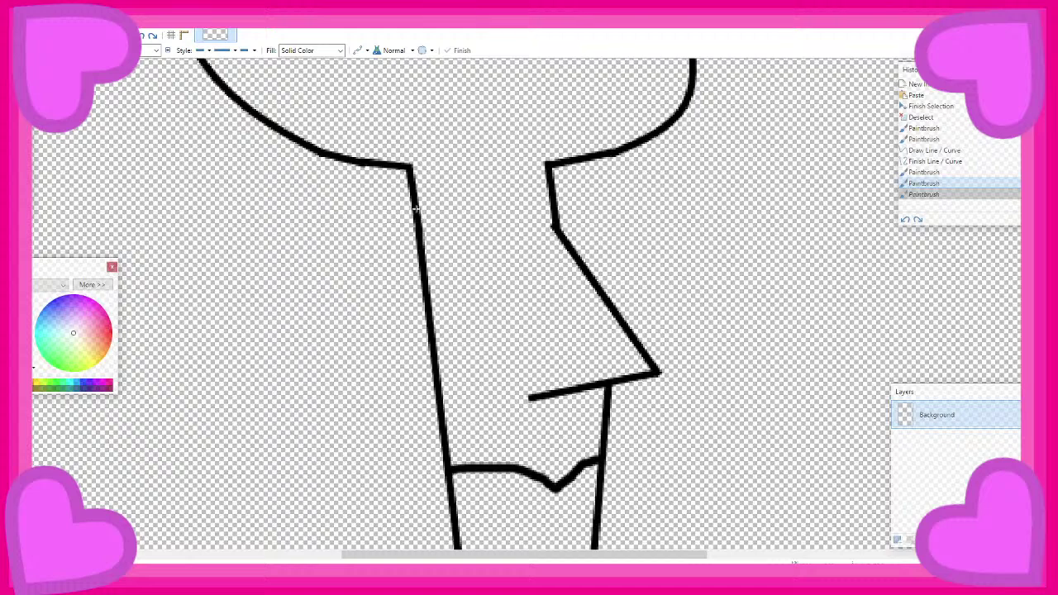
{"action": "mouse_move", "coordinate": [414, 199]}
{"action": "left_mouse_down"}
{"action": "mouse_move", "coordinate": [550, 188]}
{"action": "mouse_move", "coordinate": [420, 218]}
{"action": "left_mouse_up"}
{"action": "key", "text": "Return"}
{"action": "key", "text": "Return"}
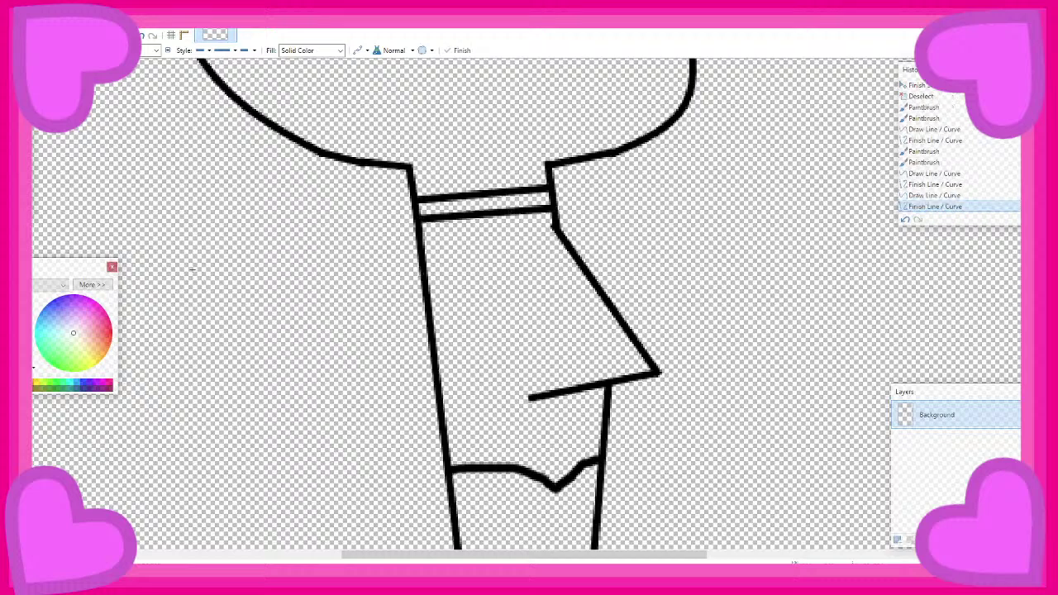
Draw two long lines slanting down and left from the skirt's hem to form the left leg
{"action": "scroll", "coordinate": [536, 269], "scroll_direction": "up", "scroll_amount": 2}
{"action": "scroll", "coordinate": [536, 269], "scroll_direction": "down", "scroll_amount": 4}
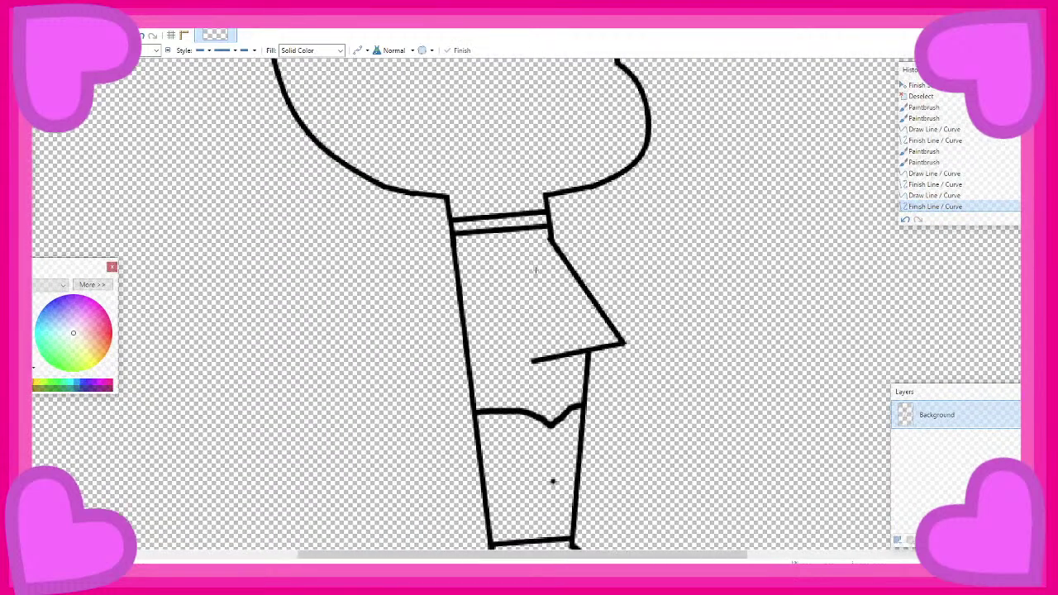
{"action": "scroll", "coordinate": [536, 264], "scroll_direction": "down", "scroll_amount": 2}
{"action": "scroll", "coordinate": [535, 263], "scroll_direction": "down", "scroll_amount": 5}
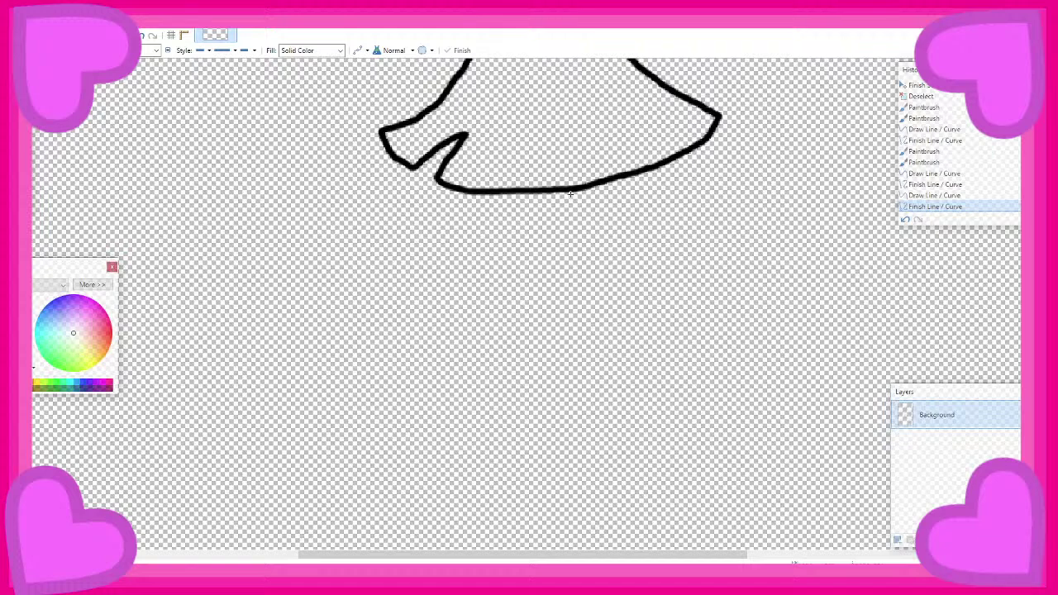
{"action": "scroll", "coordinate": [562, 361], "scroll_direction": "down", "scroll_amount": 1}
{"action": "mouse_move", "coordinate": [570, 192]}
{"action": "left_mouse_down"}
{"action": "mouse_move", "coordinate": [562, 361]}
{"action": "mouse_move", "coordinate": [524, 392]}
{"action": "mouse_move", "coordinate": [528, 411]}
{"action": "left_mouse_up"}
{"action": "key", "text": "Return"}
{"action": "left_click_drag", "start_coordinate": [461, 123], "coordinate": [404, 301]}
{"action": "key", "text": "ctrl+z"}
{"action": "left_click_drag", "start_coordinate": [492, 126], "coordinate": [435, 405]}
{"action": "key", "text": "Return"}
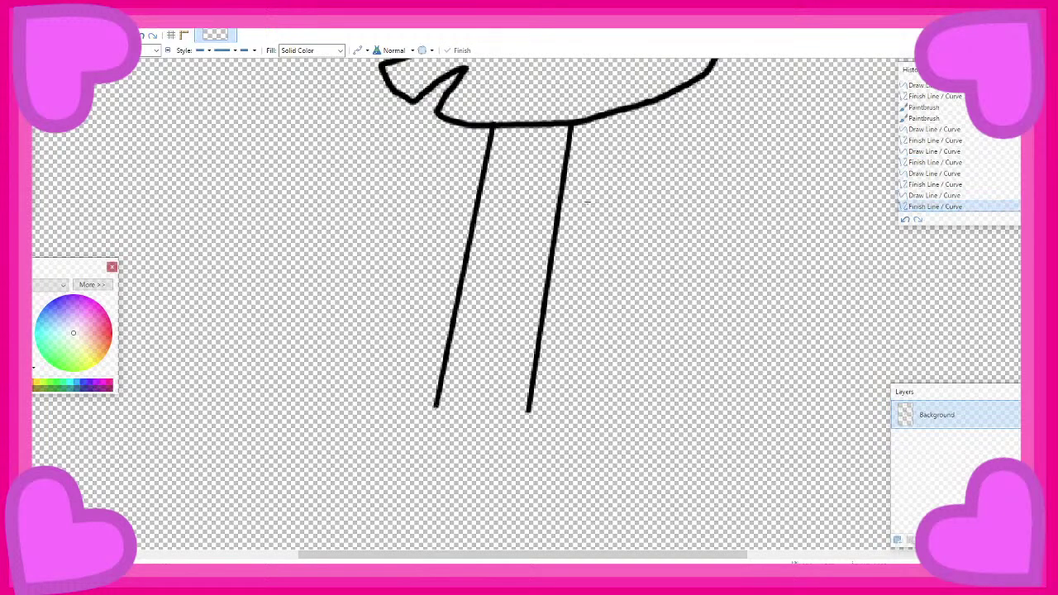
Draw two long lines slanting down and right from the skirt's hem to form the right leg
{"action": "scroll", "coordinate": [498, 432], "scroll_direction": "up", "scroll_amount": 3}
{"action": "scroll", "coordinate": [570, 247], "scroll_direction": "down", "scroll_amount": 3}
{"action": "left_click_drag", "start_coordinate": [570, 126], "coordinate": [722, 403]}
{"action": "key", "text": "Return"}
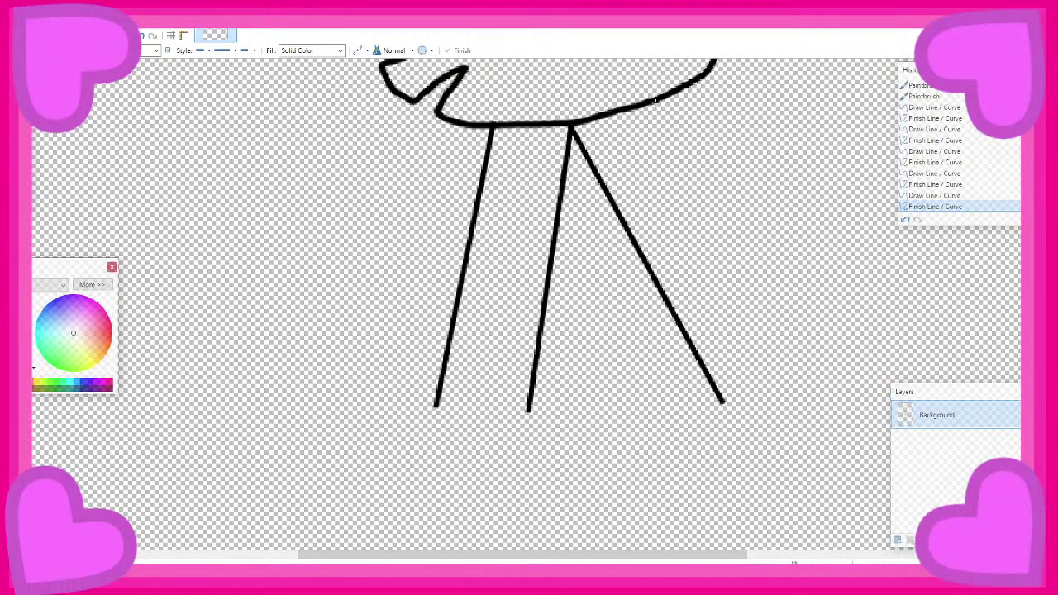
{"action": "left_click_drag", "start_coordinate": [653, 101], "coordinate": [790, 364]}
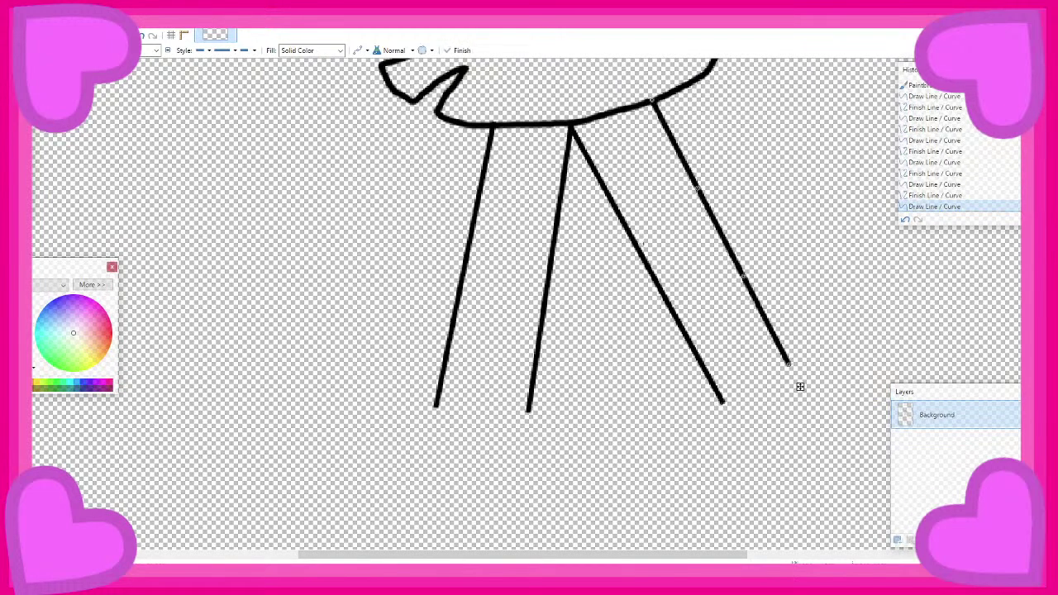
{"action": "key", "text": "Return"}
Draw the left side of a narrow leaf shape inside the upper body as a curve bowed to the left
{"action": "scroll", "coordinate": [628, 239], "scroll_direction": "up", "scroll_amount": 12}
{"action": "scroll", "coordinate": [575, 245], "scroll_direction": "up", "scroll_amount": 4}
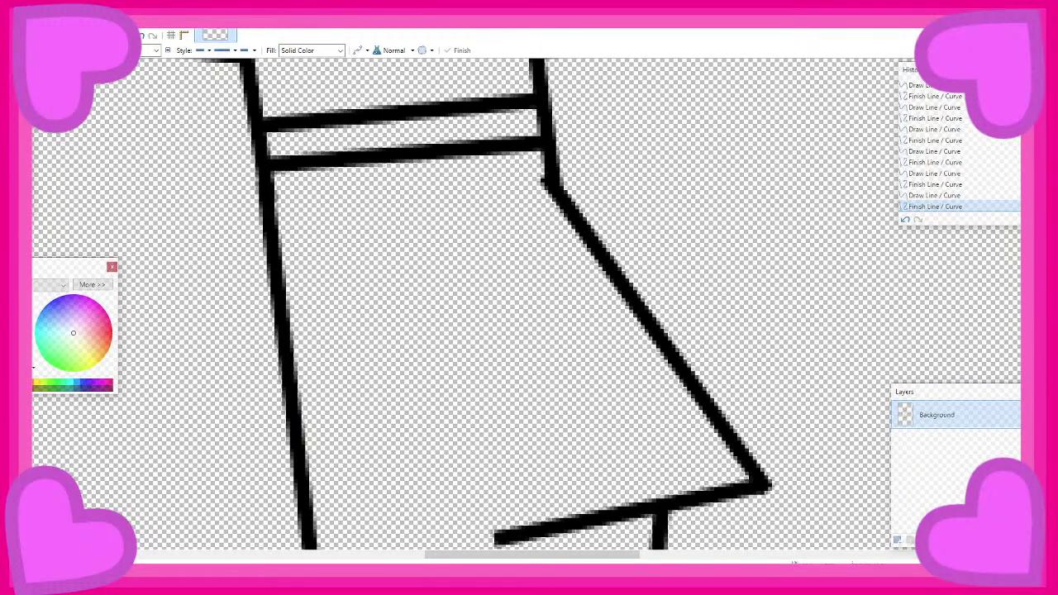
{"action": "mouse_move", "coordinate": [176, 579]}
{"action": "mouse_move", "coordinate": [511, 224]}
{"action": "left_mouse_down"}
{"action": "mouse_move", "coordinate": [485, 254]}
{"action": "mouse_move", "coordinate": [468, 307]}
{"action": "mouse_move", "coordinate": [554, 376]}
{"action": "left_mouse_up"}
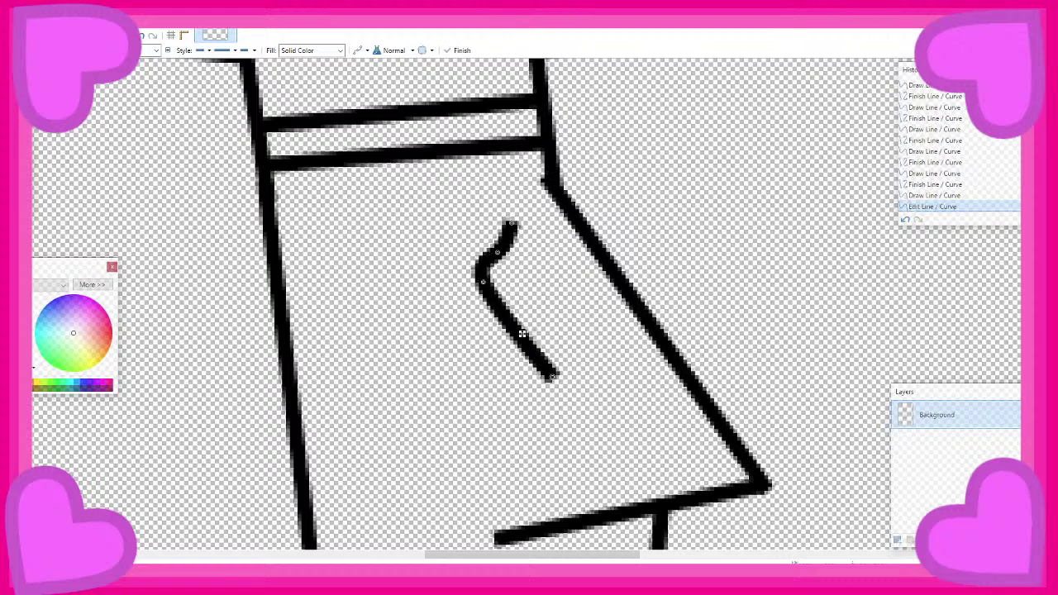
{"action": "left_click_drag", "start_coordinate": [498, 313], "coordinate": [502, 313]}
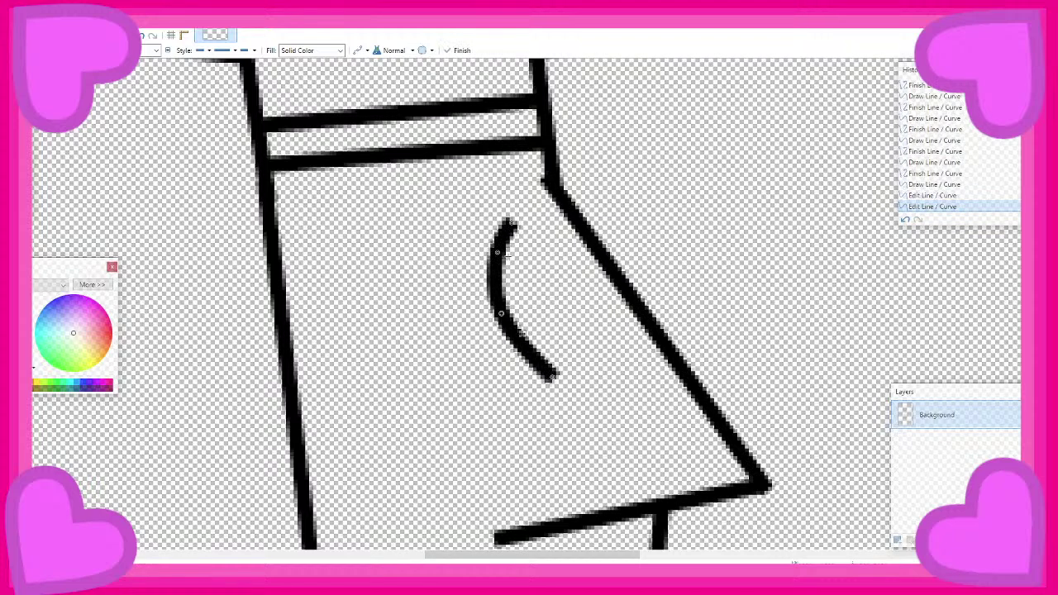
{"action": "left_click", "coordinate": [513, 218]}
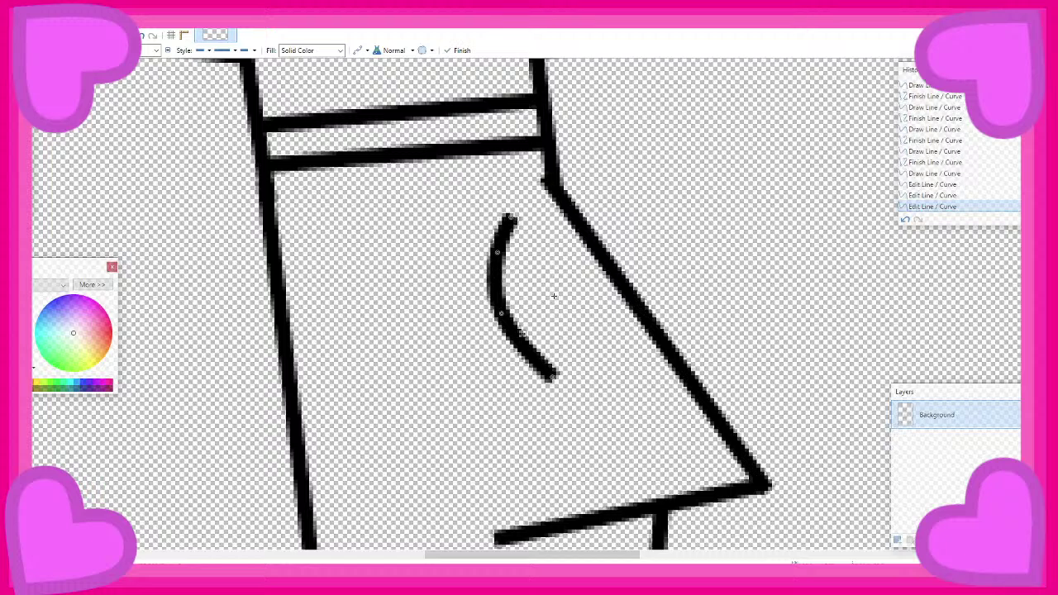
{"action": "left_click_drag", "start_coordinate": [505, 306], "coordinate": [508, 322]}
Close the leaf shape with a second curve bowed to the right, meeting the first at the lower tip
{"action": "left_click_drag", "start_coordinate": [515, 213], "coordinate": [573, 241]}
{"action": "key", "text": "Return"}
{"action": "left_click_drag", "start_coordinate": [573, 242], "coordinate": [576, 306]}
{"action": "left_click_drag", "start_coordinate": [543, 221], "coordinate": [546, 222]}
{"action": "left_click_drag", "start_coordinate": [576, 305], "coordinate": [576, 307]}
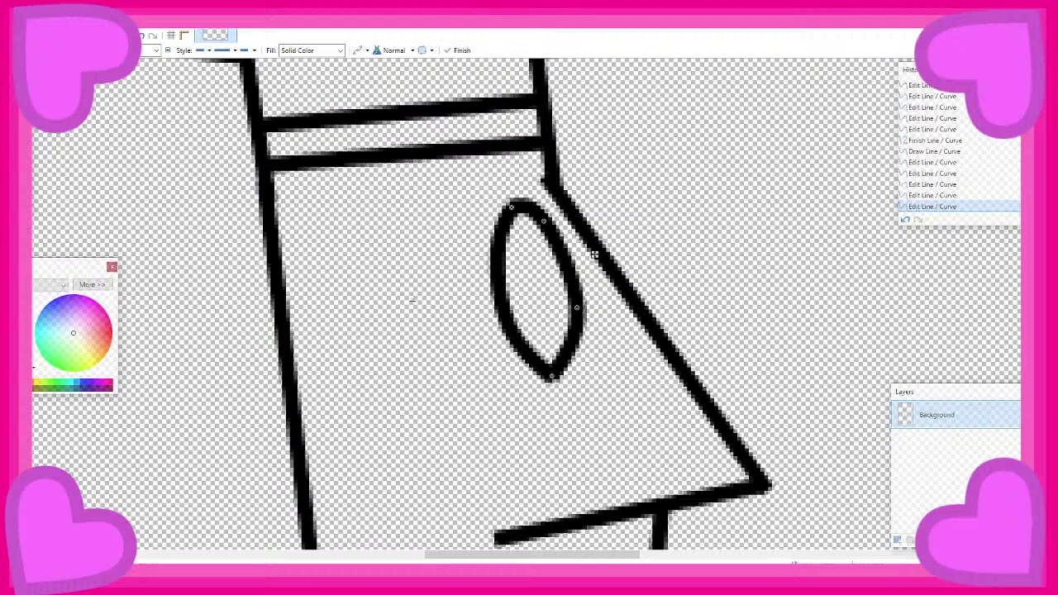
{"action": "left_click", "coordinate": [415, 294]}
{"action": "scroll", "coordinate": [438, 255], "scroll_direction": "down", "scroll_amount": 3}
{"action": "scroll", "coordinate": [443, 248], "scroll_direction": "down", "scroll_amount": 1}
{"action": "scroll", "coordinate": [444, 239], "scroll_direction": "up", "scroll_amount": 3}
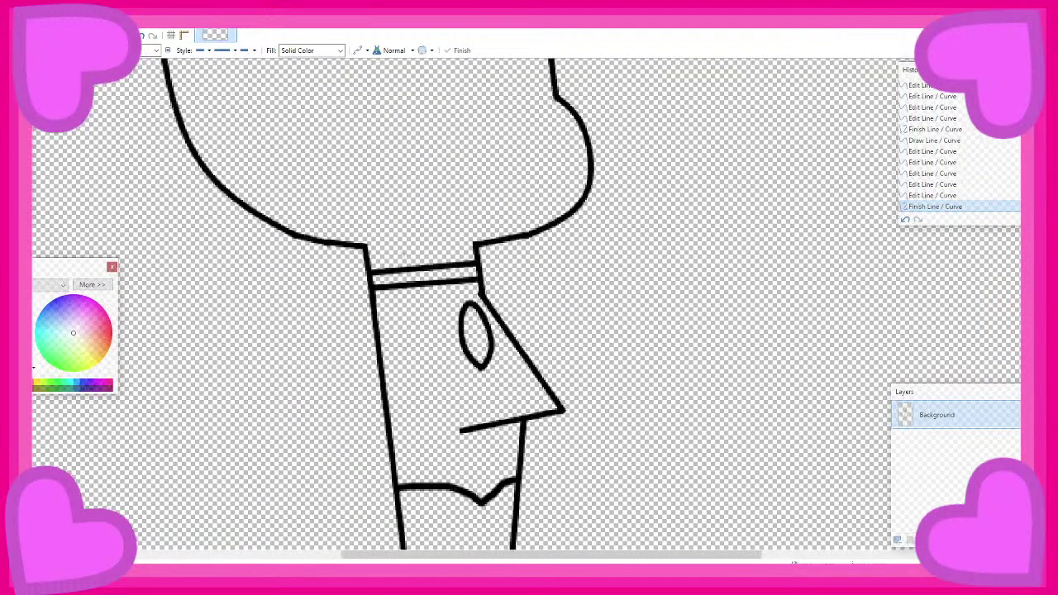
{"action": "scroll", "coordinate": [385, 273], "scroll_direction": "down", "scroll_amount": 3}
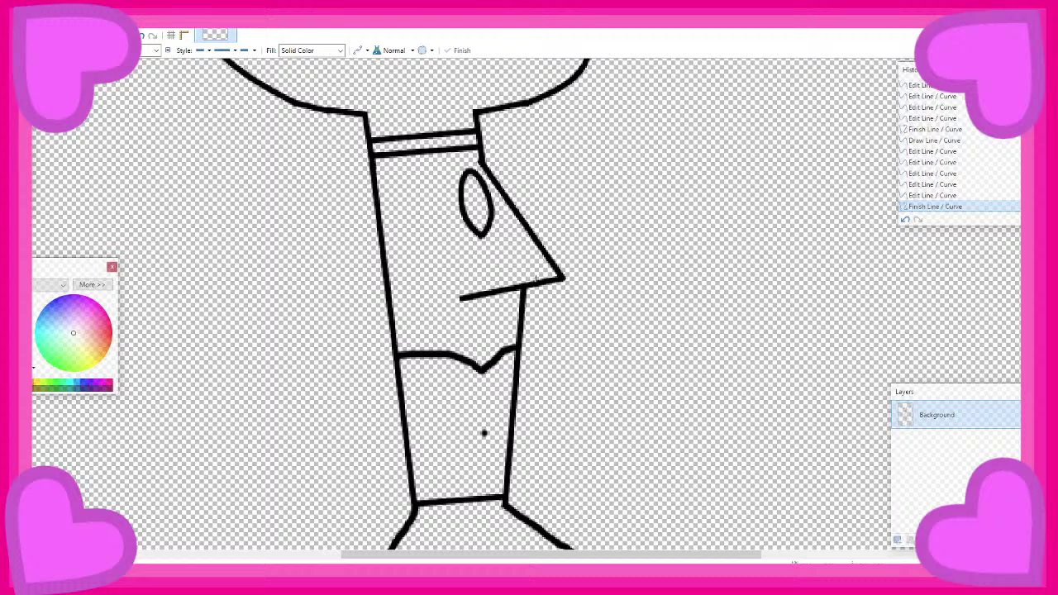
Draw a straight line slanting down and right from where the torso's right edge meets the chest line, and swing its end lower
{"action": "mouse_move", "coordinate": [522, 286]}
{"action": "left_mouse_down"}
{"action": "mouse_move", "coordinate": [619, 413]}
{"action": "mouse_move", "coordinate": [643, 385]}
{"action": "mouse_move", "coordinate": [669, 385]}
{"action": "mouse_move", "coordinate": [696, 296]}
{"action": "mouse_move", "coordinate": [683, 319]}
{"action": "left_mouse_up"}
{"action": "scroll", "coordinate": [628, 396], "scroll_direction": "down", "scroll_amount": 3}
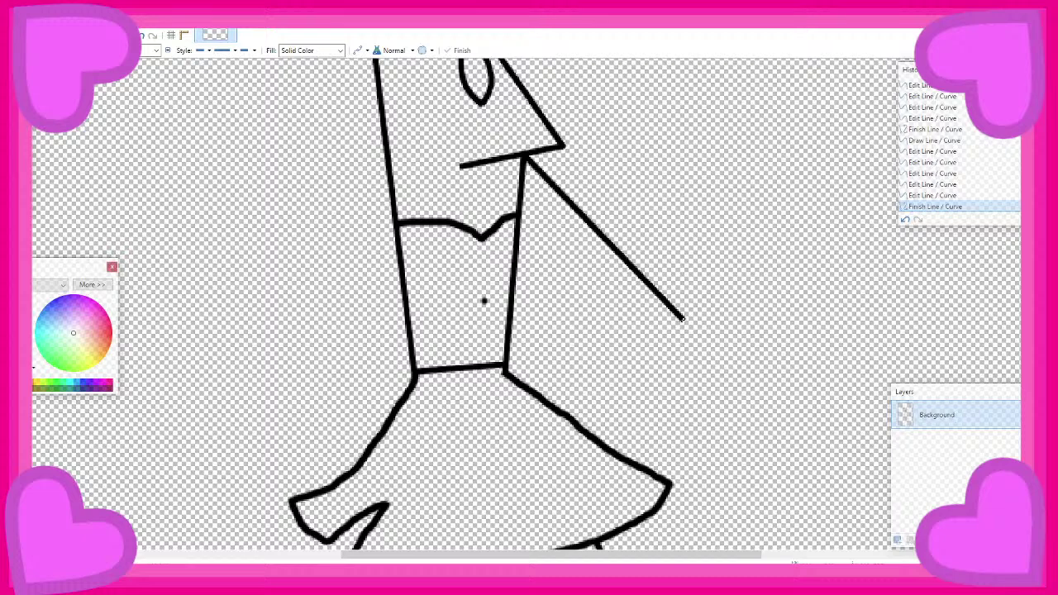
{"action": "mouse_move", "coordinate": [683, 318]}
{"action": "left_mouse_down"}
{"action": "mouse_move", "coordinate": [623, 295]}
{"action": "mouse_move", "coordinate": [614, 381]}
{"action": "mouse_move", "coordinate": [601, 376]}
{"action": "mouse_move", "coordinate": [621, 397]}
{"action": "mouse_move", "coordinate": [647, 380]}
{"action": "left_mouse_up"}
{"action": "scroll", "coordinate": [623, 330], "scroll_direction": "up", "scroll_amount": 2}
{"action": "scroll", "coordinate": [614, 380], "scroll_direction": "down", "scroll_amount": 1}
{"action": "key", "text": "Return"}
{"action": "scroll", "coordinate": [484, 99], "scroll_direction": "up", "scroll_amount": 2}
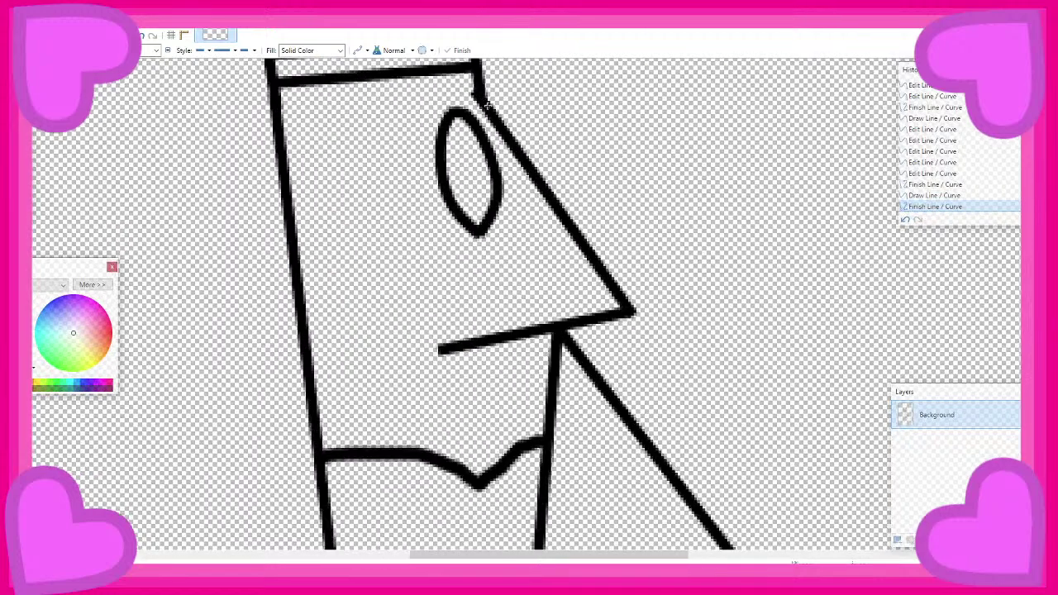
{"action": "left_click_drag", "start_coordinate": [486, 103], "coordinate": [547, 105]}
{"action": "left_click_drag", "start_coordinate": [548, 105], "coordinate": [540, 129]}
{"action": "key", "text": "Return"}
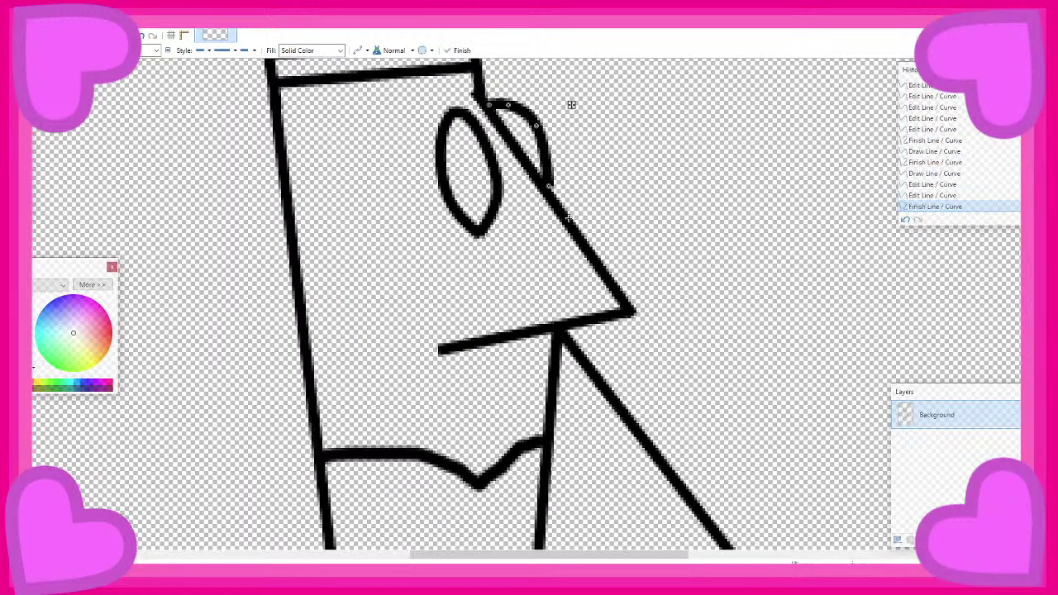
{"action": "scroll", "coordinate": [571, 218], "scroll_direction": "down", "scroll_amount": 4}
{"action": "scroll", "coordinate": [660, 343], "scroll_direction": "up", "scroll_amount": 2}
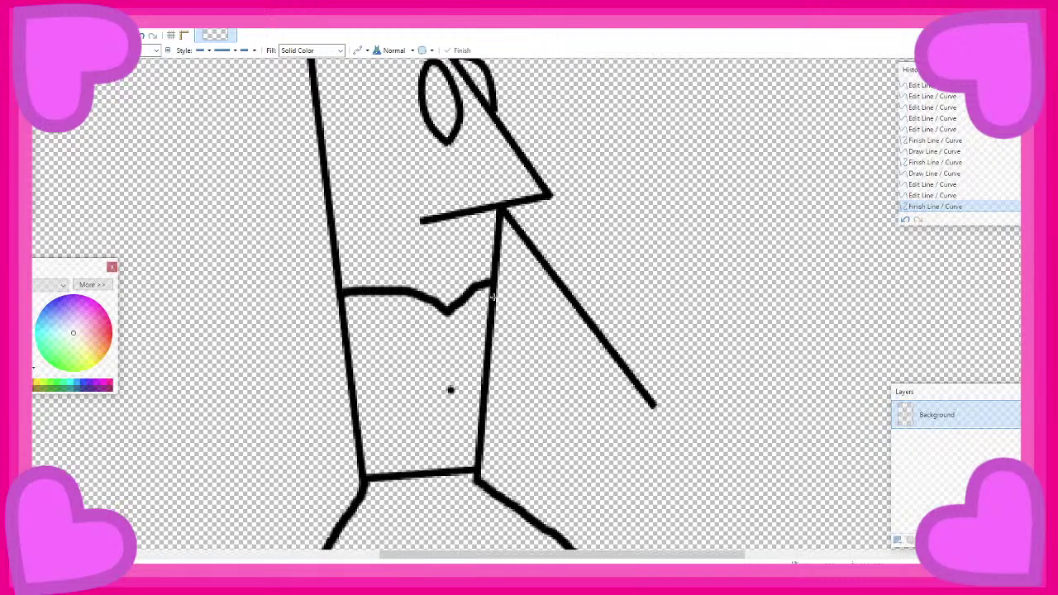
{"action": "left_click_drag", "start_coordinate": [496, 287], "coordinate": [627, 472]}
{"action": "key", "text": "ctrl+z"}
{"action": "scroll", "coordinate": [572, 243], "scroll_direction": "up", "scroll_amount": 1}
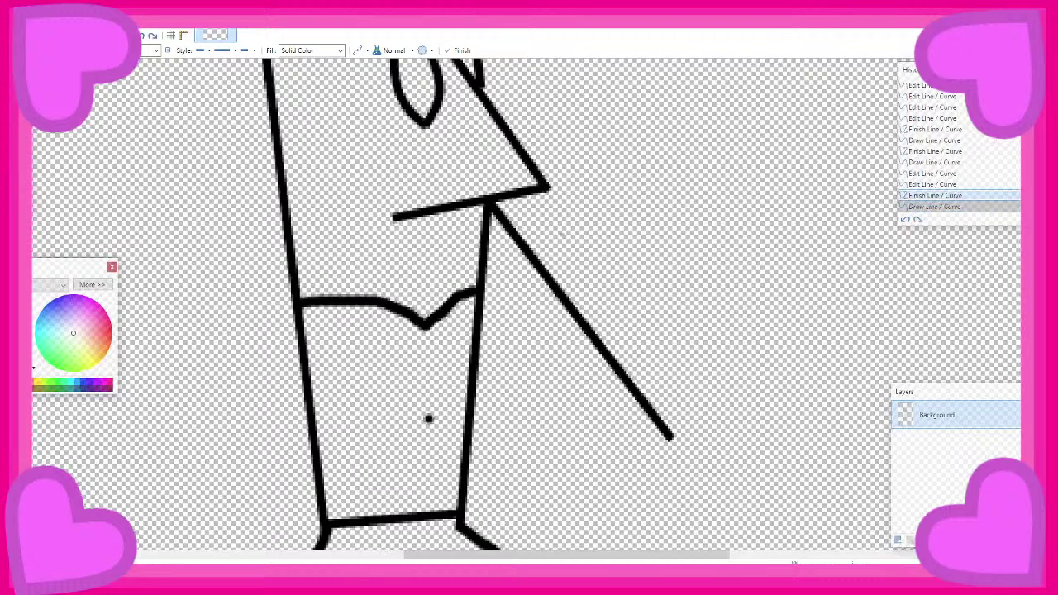
{"action": "key", "text": "ctrl+z"}
{"action": "key", "text": "ctrl+z"}
{"action": "scroll", "coordinate": [541, 216], "scroll_direction": "up", "scroll_amount": 1}
{"action": "scroll", "coordinate": [582, 271], "scroll_direction": "up", "scroll_amount": 2}
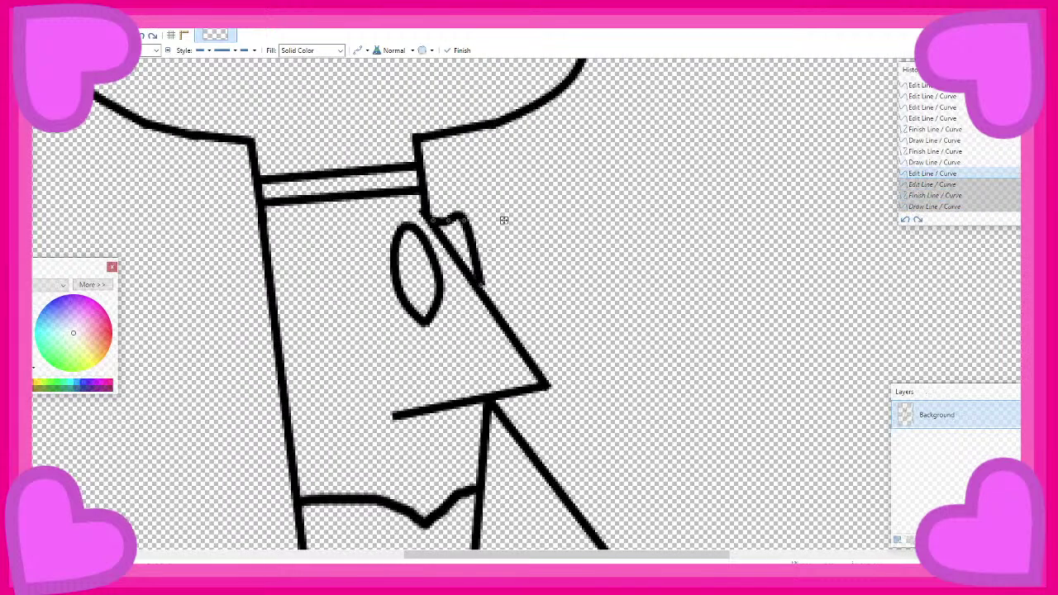
{"action": "key", "text": "ctrl+z"}
{"action": "key", "text": "ctrl+z"}
Draw a small rounded curve bulging outward from the upper part of the chest's slanted right edge
{"action": "mouse_move", "coordinate": [432, 225]}
{"action": "left_mouse_down"}
{"action": "mouse_move", "coordinate": [493, 228]}
{"action": "mouse_move", "coordinate": [528, 244]}
{"action": "left_mouse_up"}
{"action": "left_click_drag", "start_coordinate": [528, 245], "coordinate": [492, 310]}
{"action": "left_click_drag", "start_coordinate": [496, 239], "coordinate": [487, 264]}
{"action": "scroll", "coordinate": [554, 299], "scroll_direction": "down", "scroll_amount": 3}
{"action": "key", "text": "Return"}
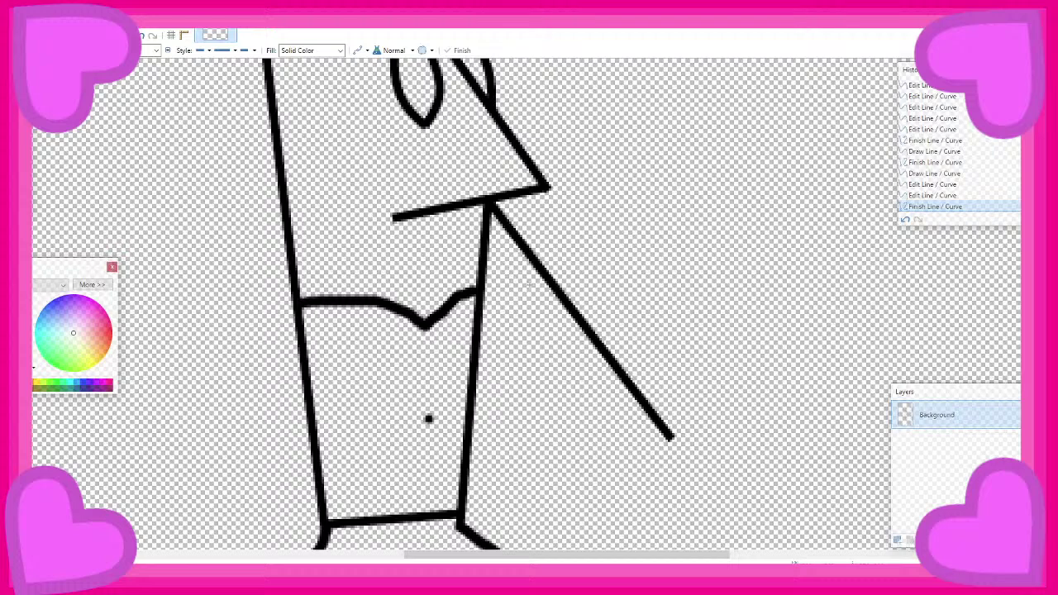
Erase the straight arm line slanting down and right from the chest
{"action": "scroll", "coordinate": [603, 281], "scroll_direction": "up", "scroll_amount": 1}
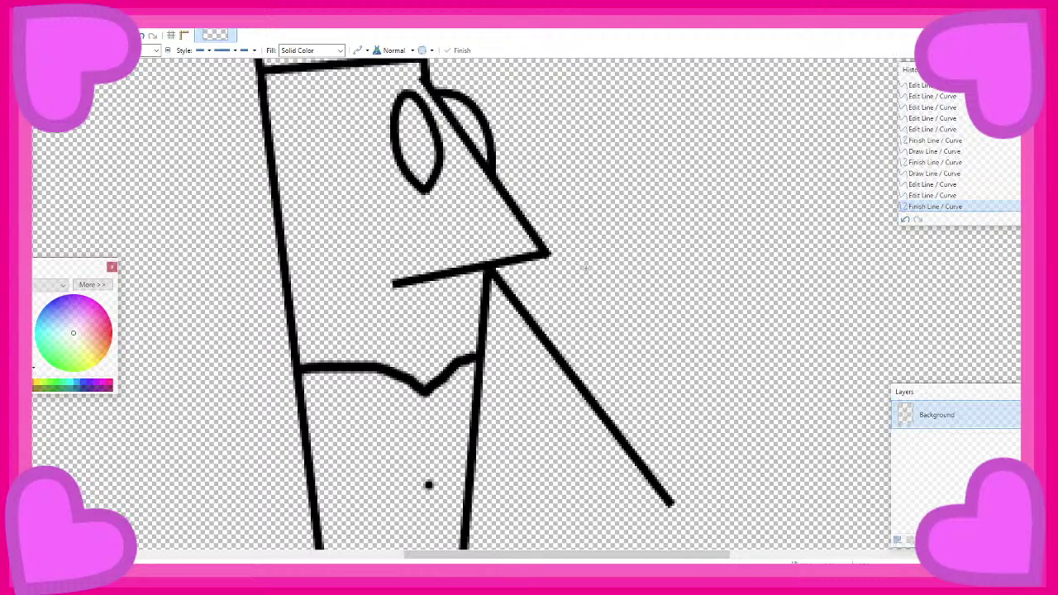
{"action": "scroll", "coordinate": [638, 314], "scroll_direction": "down", "scroll_amount": 2}
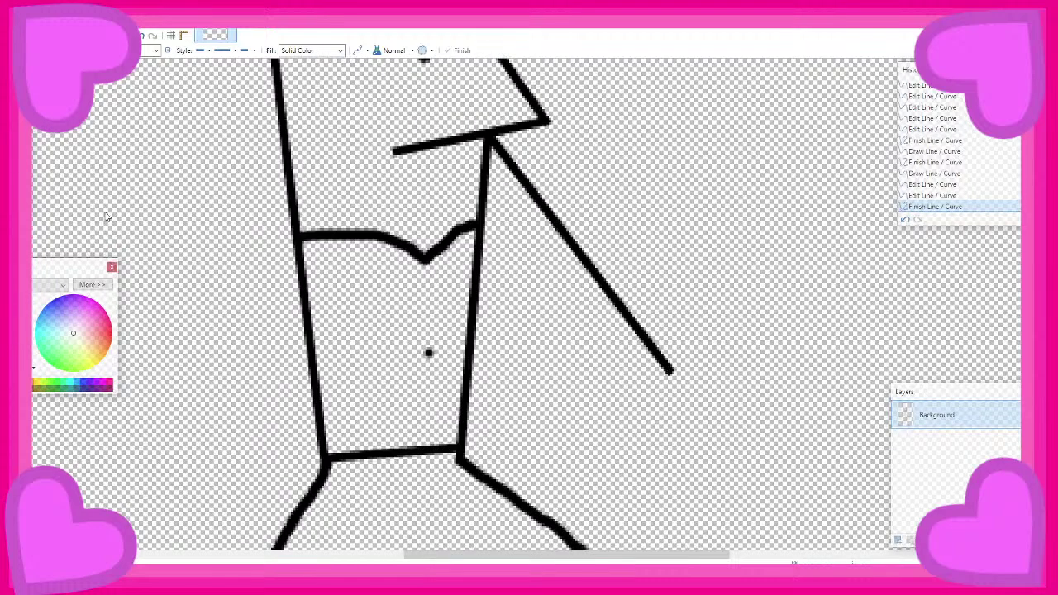
{"action": "left_click", "coordinate": [35, 139]}
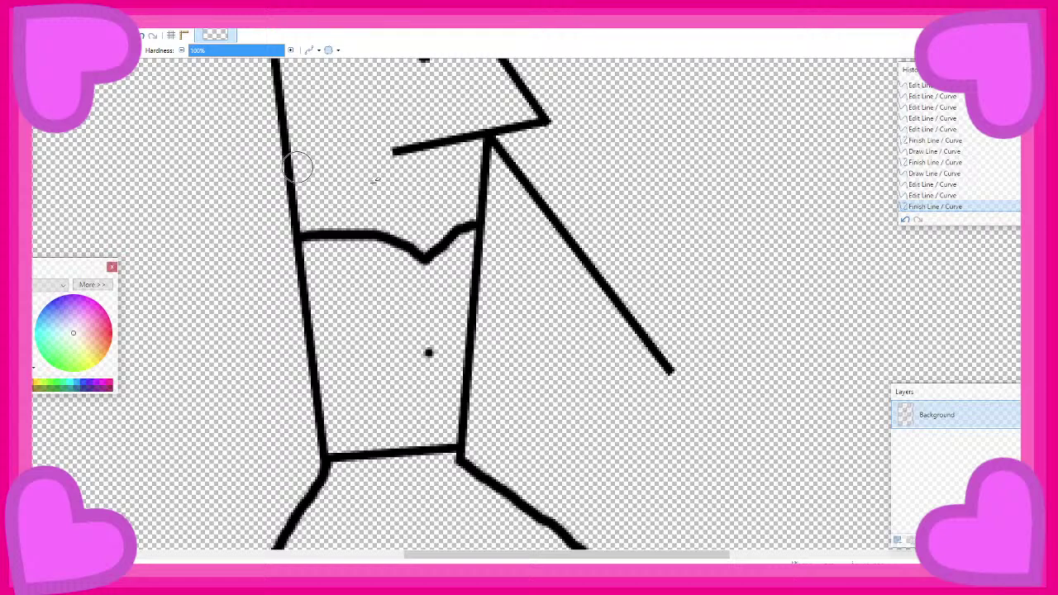
{"action": "left_click_drag", "start_coordinate": [506, 150], "coordinate": [674, 374]}
Draw a straight line slanting down and right from the chest's lower edge as the arm's upper line
{"action": "key", "text": "o"}
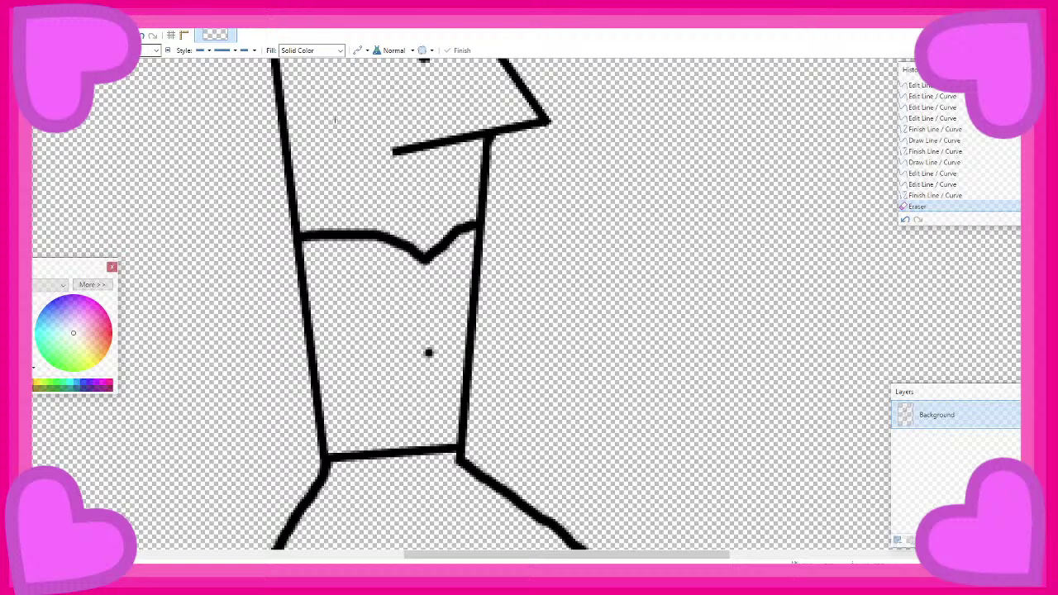
{"action": "scroll", "coordinate": [465, 213], "scroll_direction": "up", "scroll_amount": 3}
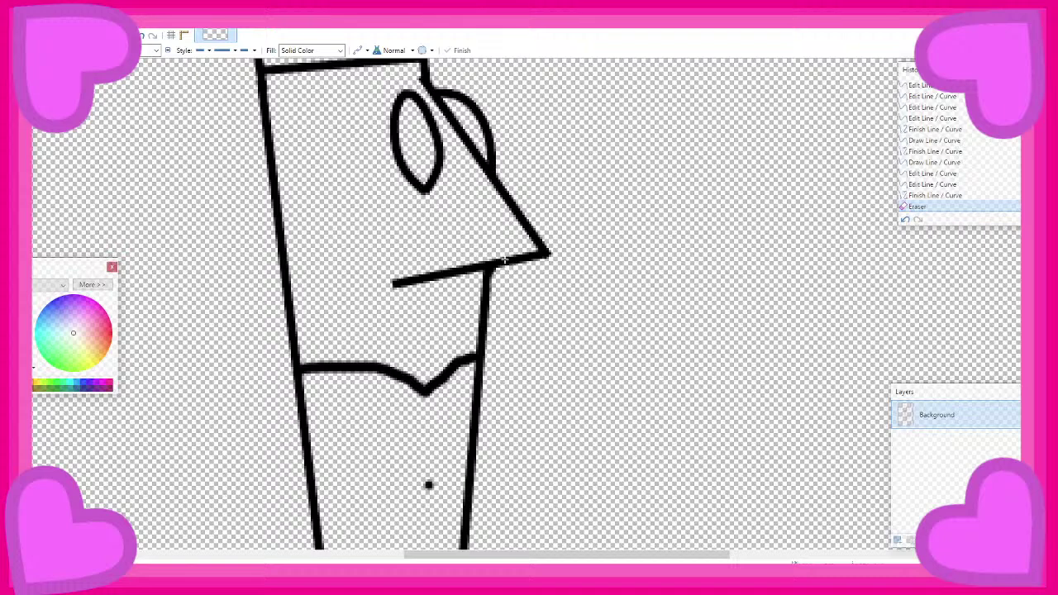
{"action": "scroll", "coordinate": [510, 267], "scroll_direction": "down", "scroll_amount": 2}
{"action": "mouse_move", "coordinate": [505, 199]}
{"action": "left_mouse_down"}
{"action": "mouse_move", "coordinate": [633, 342]}
{"action": "mouse_move", "coordinate": [719, 373]}
{"action": "mouse_move", "coordinate": [730, 404]}
{"action": "left_mouse_up"}
{"action": "left_click", "coordinate": [477, 287]}
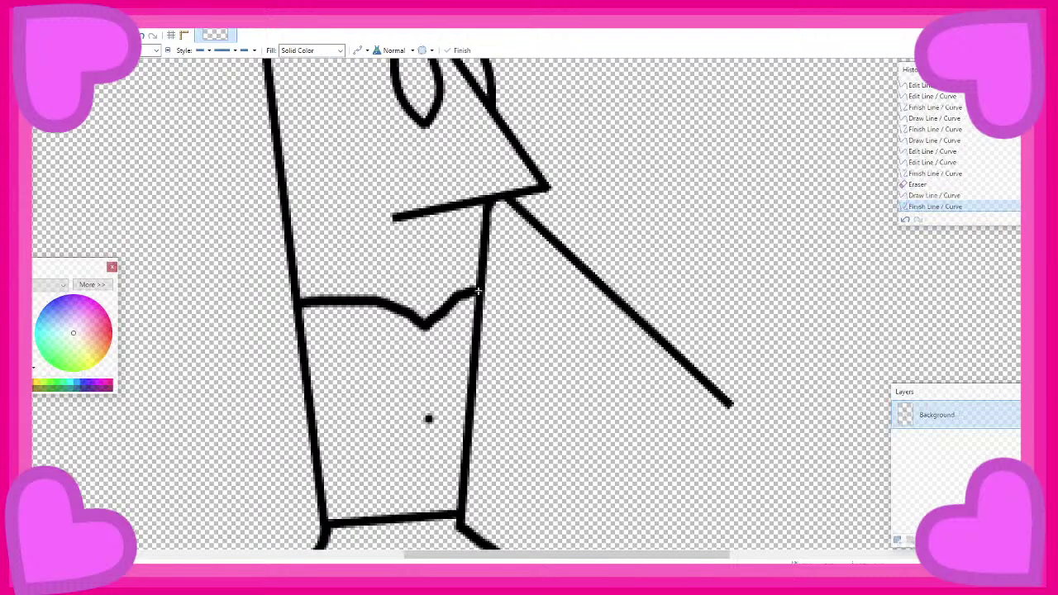
Reopen the arm's upper line for editing, raise its outer end and bend it into a smooth downward-sagging curve
{"action": "mouse_move", "coordinate": [477, 291]}
{"action": "left_mouse_down"}
{"action": "mouse_move", "coordinate": [583, 401]}
{"action": "mouse_move", "coordinate": [684, 453]}
{"action": "left_mouse_up"}
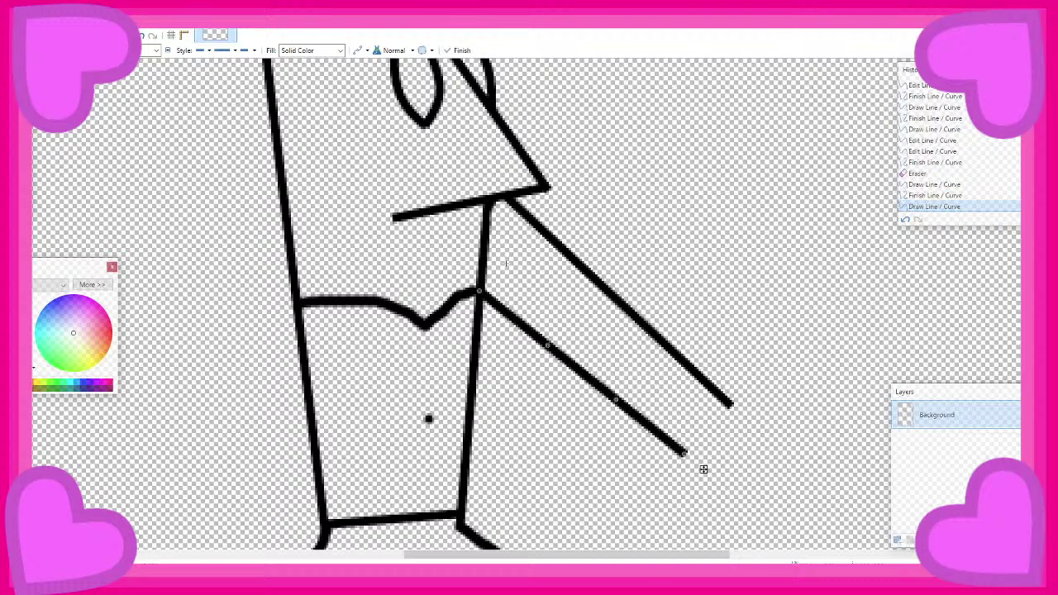
{"action": "key", "text": "ctrl+z"}
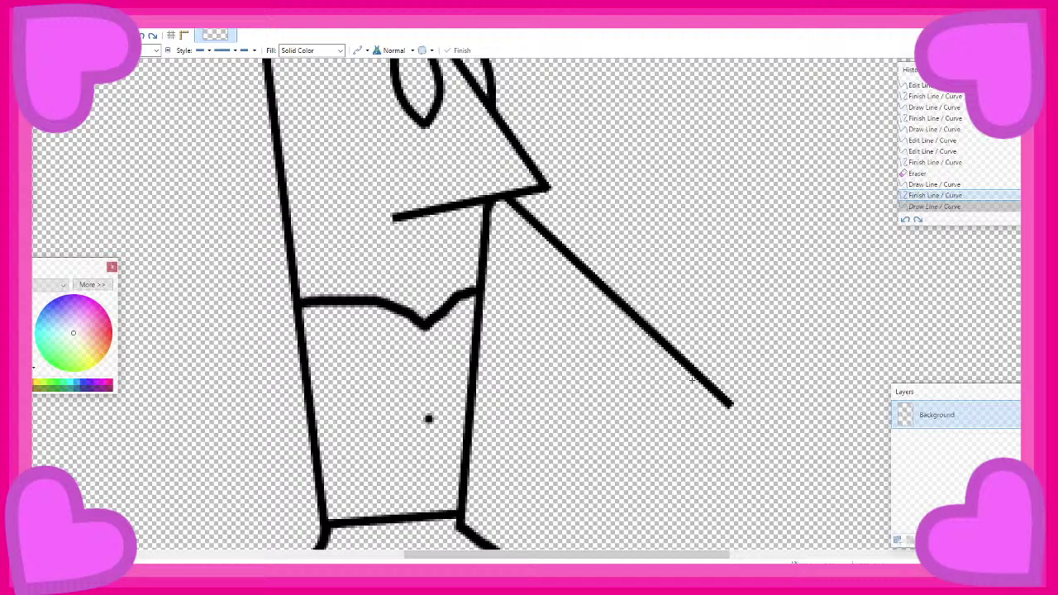
{"action": "key", "text": "ctrl+z"}
{"action": "left_click_drag", "start_coordinate": [730, 405], "coordinate": [742, 363]}
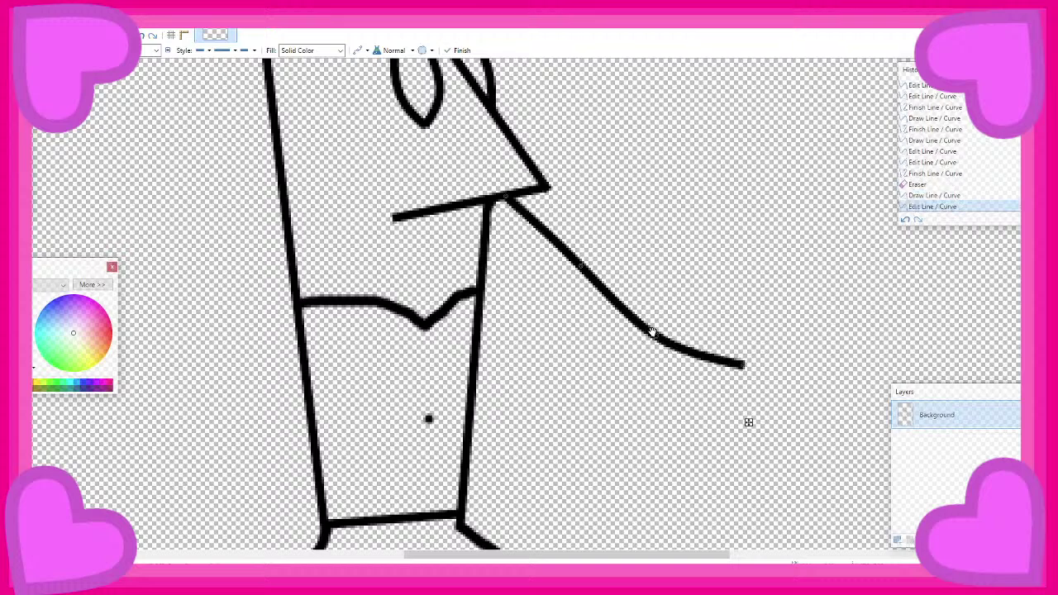
{"action": "left_click_drag", "start_coordinate": [652, 332], "coordinate": [658, 337]}
{"action": "key", "text": "Return"}
{"action": "key", "text": "ctrl+z"}
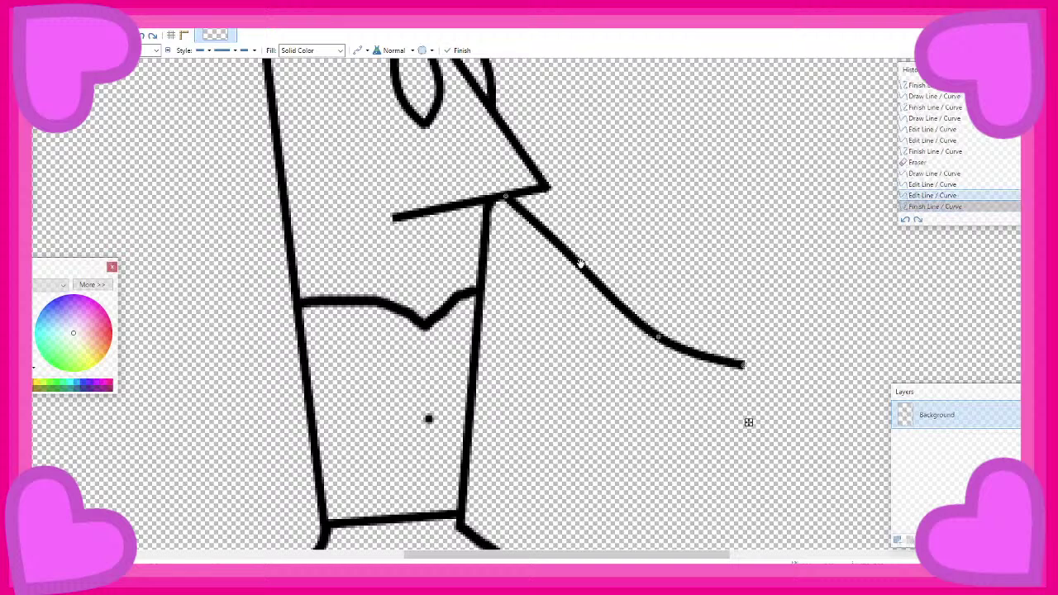
{"action": "left_click_drag", "start_coordinate": [580, 263], "coordinate": [570, 266]}
{"action": "key", "text": "Return"}
Draw the arm's lower line from the torso's right edge as a curve running roughly parallel to the upper one
{"action": "mouse_move", "coordinate": [487, 258]}
{"action": "left_mouse_down"}
{"action": "mouse_move", "coordinate": [579, 374]}
{"action": "mouse_move", "coordinate": [648, 423]}
{"action": "mouse_move", "coordinate": [716, 404]}
{"action": "left_mouse_up"}
{"action": "left_click_drag", "start_coordinate": [586, 364], "coordinate": [617, 371]}
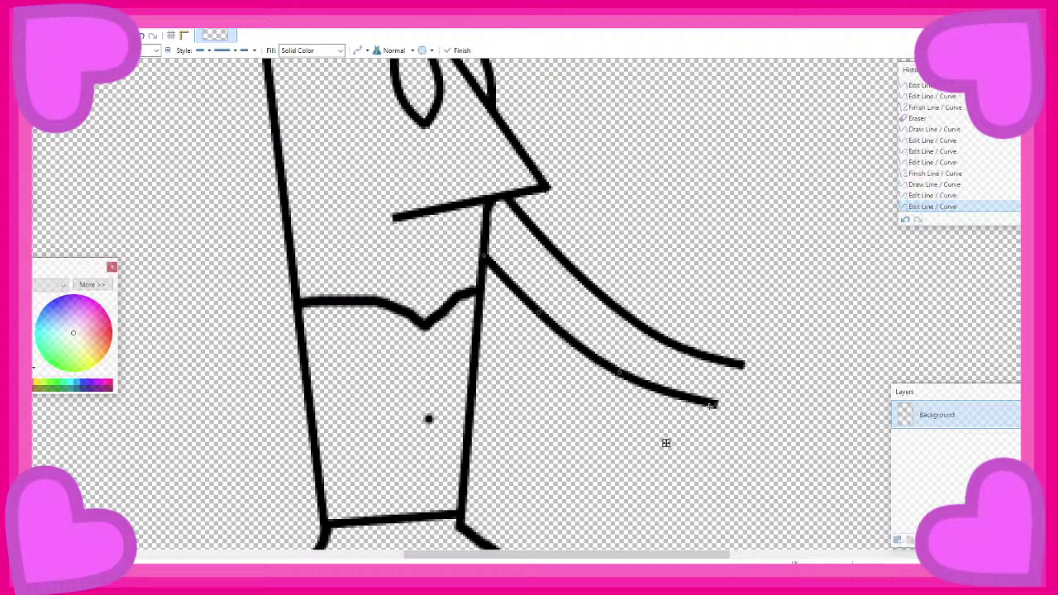
{"action": "left_click_drag", "start_coordinate": [709, 405], "coordinate": [732, 408]}
{"action": "key", "text": "Return"}
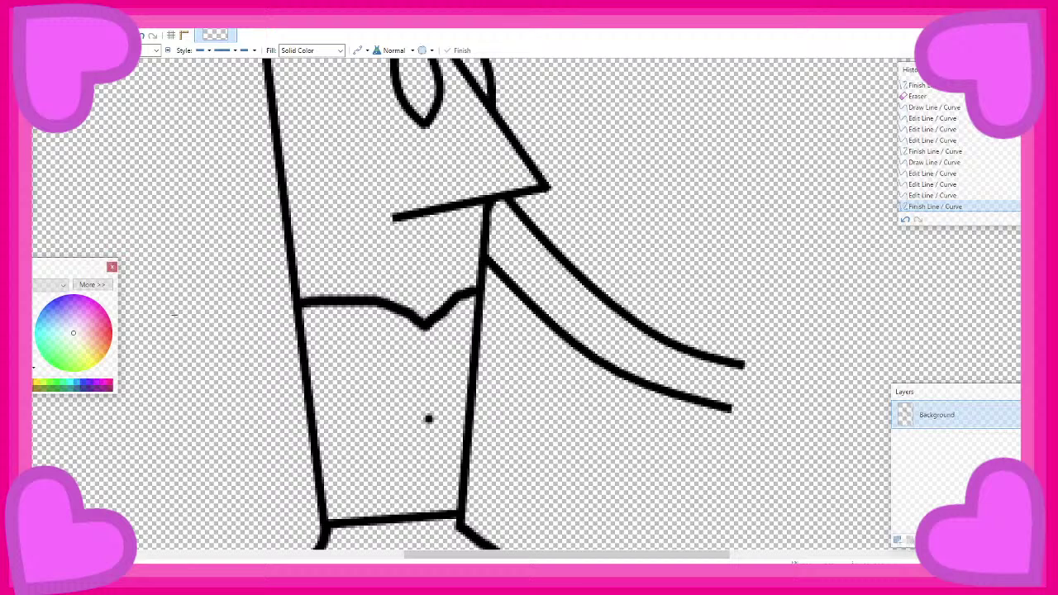
Switch to the Paintbrush for drawing the hand at the arm's open end
{"action": "key", "text": "b"}
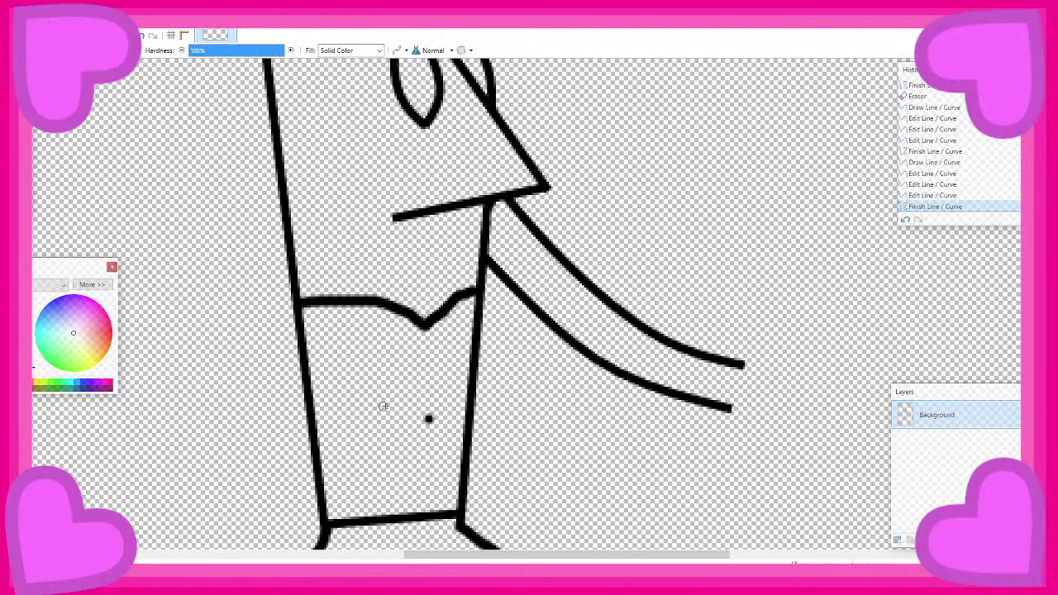
{"action": "scroll", "coordinate": [381, 404], "scroll_direction": "down", "scroll_amount": 3}
{"action": "scroll", "coordinate": [737, 203], "scroll_direction": "up", "scroll_amount": 2}
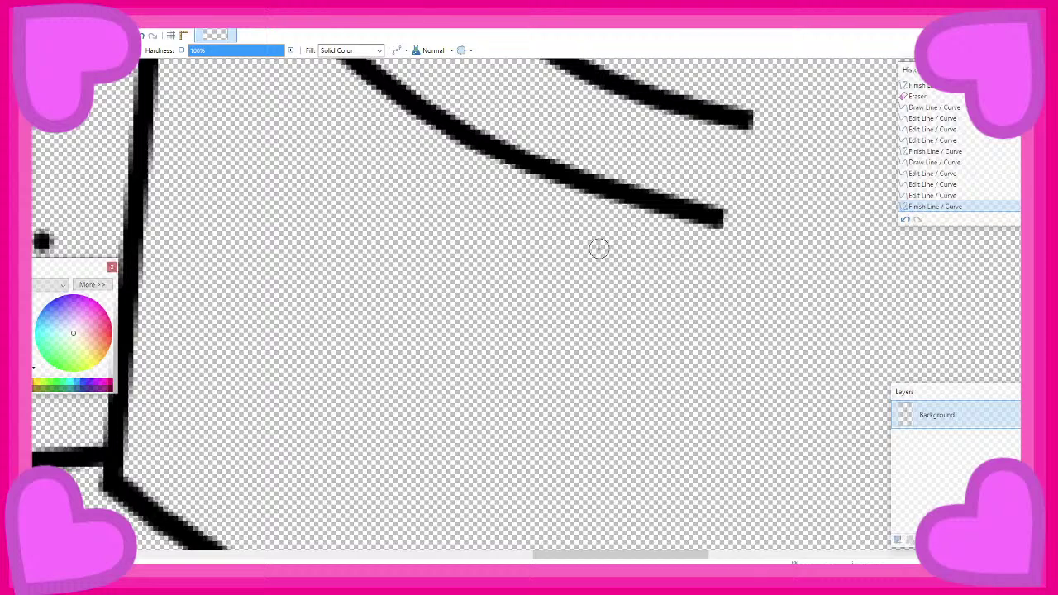
{"action": "scroll", "coordinate": [609, 262], "scroll_direction": "up", "scroll_amount": 2}
{"action": "scroll", "coordinate": [608, 269], "scroll_direction": "down", "scroll_amount": 4}
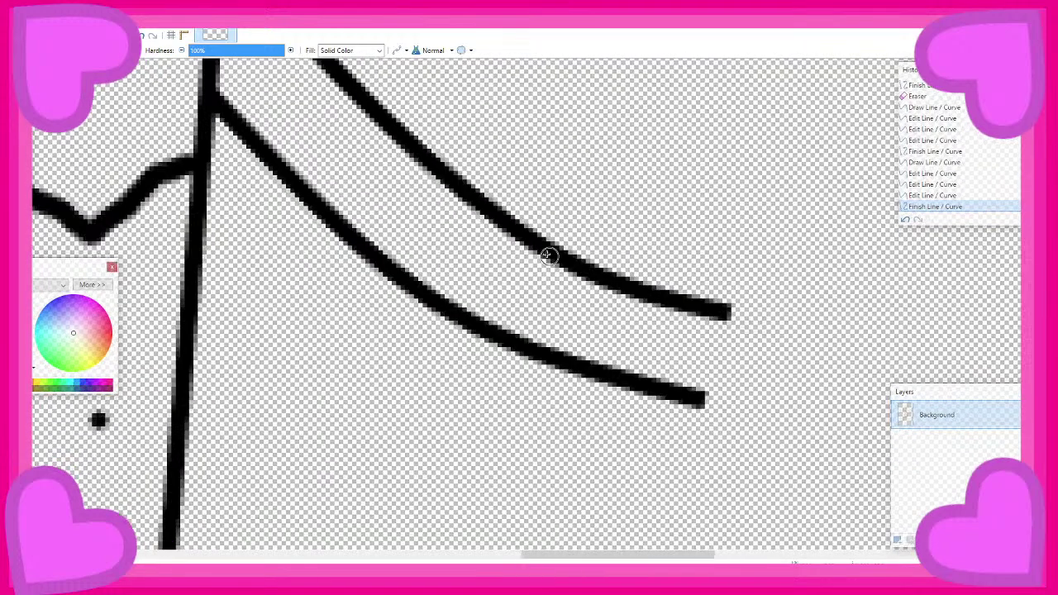
{"action": "scroll", "coordinate": [546, 278], "scroll_direction": "up", "scroll_amount": 5}
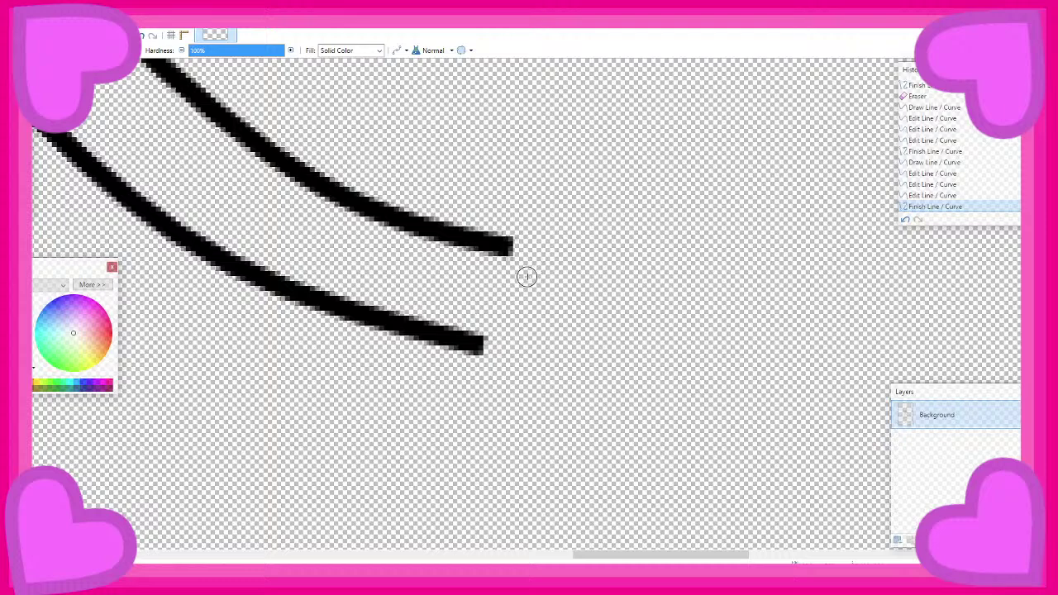
{"action": "scroll", "coordinate": [526, 276], "scroll_direction": "up", "scroll_amount": 3}
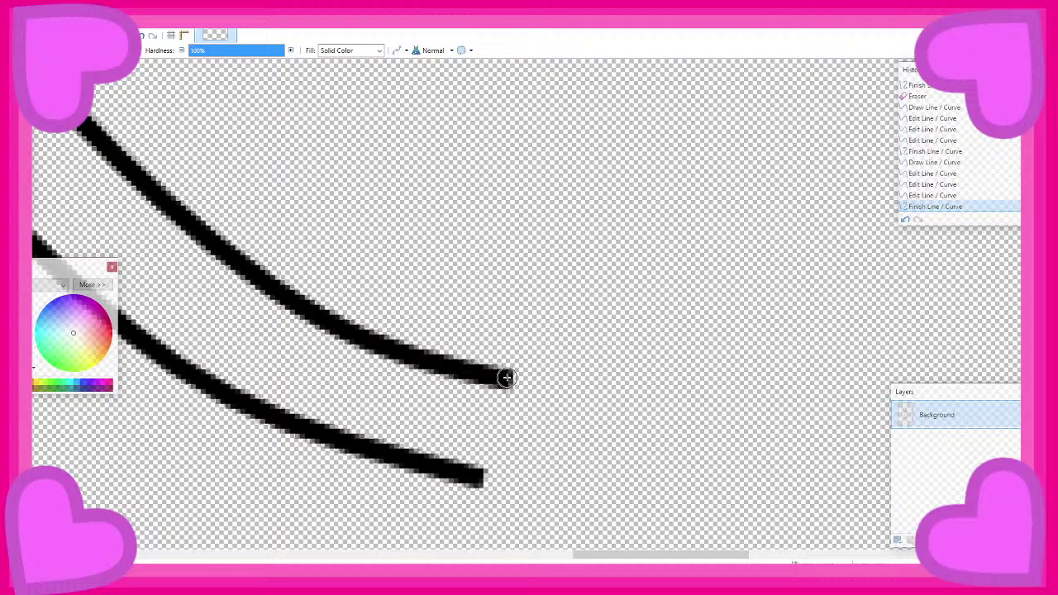
{"action": "mouse_move", "coordinate": [506, 377]}
{"action": "left_mouse_down"}
{"action": "mouse_move", "coordinate": [558, 346]}
{"action": "mouse_move", "coordinate": [603, 366]}
{"action": "mouse_move", "coordinate": [580, 406]}
{"action": "mouse_move", "coordinate": [530, 424]}
{"action": "mouse_move", "coordinate": [519, 407]}
{"action": "mouse_move", "coordinate": [526, 390]}
{"action": "mouse_move", "coordinate": [572, 357]}
{"action": "left_mouse_up"}
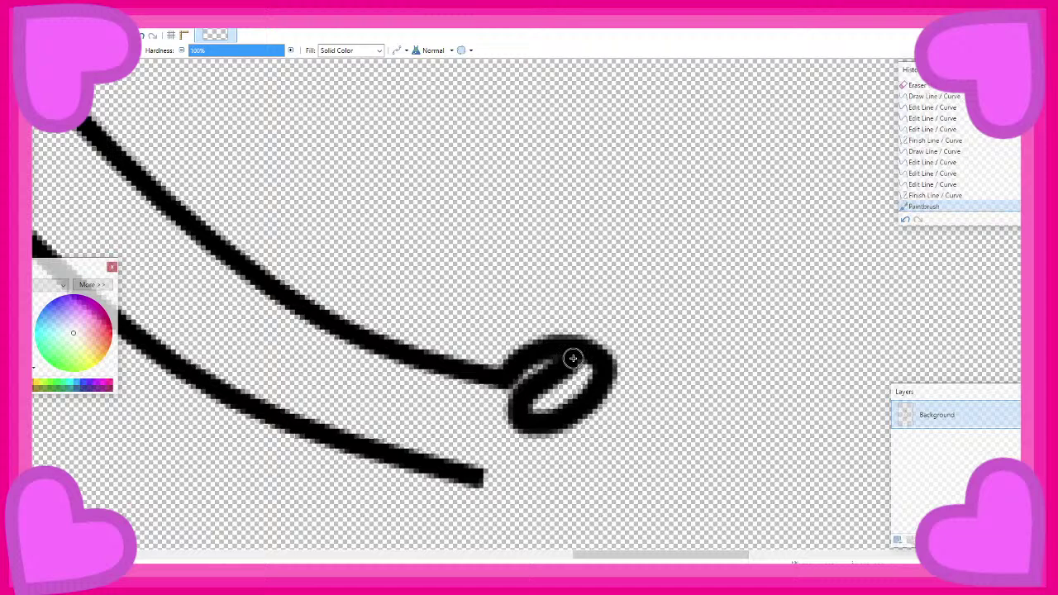
{"action": "scroll", "coordinate": [612, 396], "scroll_direction": "down", "scroll_amount": 3}
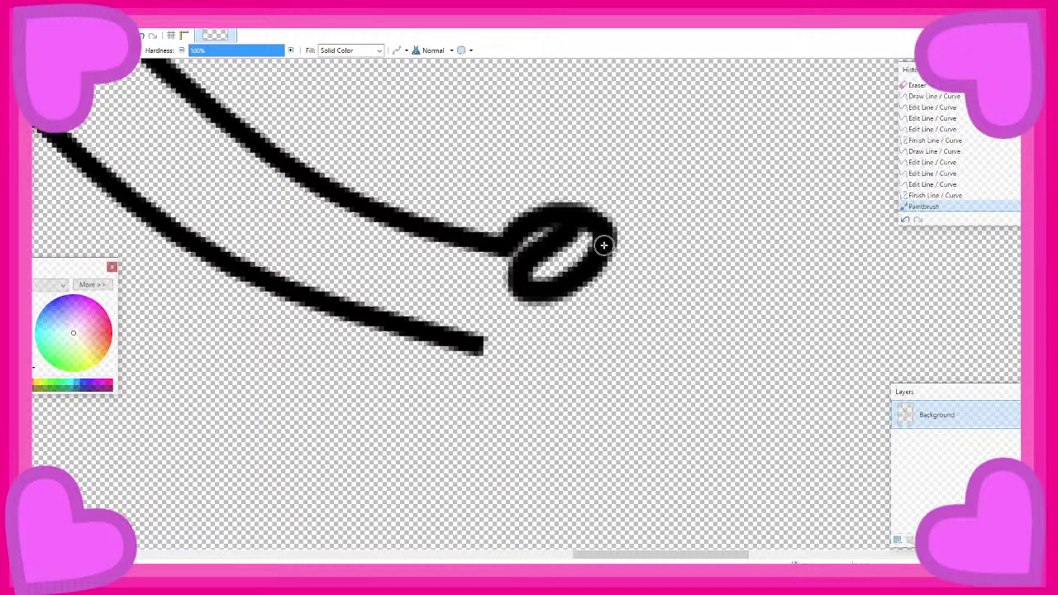
{"action": "mouse_move", "coordinate": [603, 243]}
{"action": "left_mouse_down"}
{"action": "mouse_move", "coordinate": [628, 240]}
{"action": "mouse_move", "coordinate": [634, 262]}
{"action": "mouse_move", "coordinate": [609, 303]}
{"action": "mouse_move", "coordinate": [571, 323]}
{"action": "mouse_move", "coordinate": [527, 293]}
{"action": "left_mouse_up"}
{"action": "mouse_move", "coordinate": [637, 255]}
{"action": "left_mouse_down"}
{"action": "mouse_move", "coordinate": [658, 266]}
{"action": "mouse_move", "coordinate": [670, 293]}
{"action": "mouse_move", "coordinate": [651, 323]}
{"action": "mouse_move", "coordinate": [603, 344]}
{"action": "mouse_move", "coordinate": [567, 323]}
{"action": "left_mouse_up"}
{"action": "mouse_move", "coordinate": [669, 312]}
{"action": "left_mouse_down"}
{"action": "mouse_move", "coordinate": [680, 295]}
{"action": "mouse_move", "coordinate": [697, 327]}
{"action": "mouse_move", "coordinate": [662, 357]}
{"action": "left_mouse_up"}
{"action": "key", "text": "ctrl+z"}
{"action": "key", "text": "ctrl+z"}
{"action": "key", "text": "ctrl+z"}
{"action": "key", "text": "ctrl+z"}
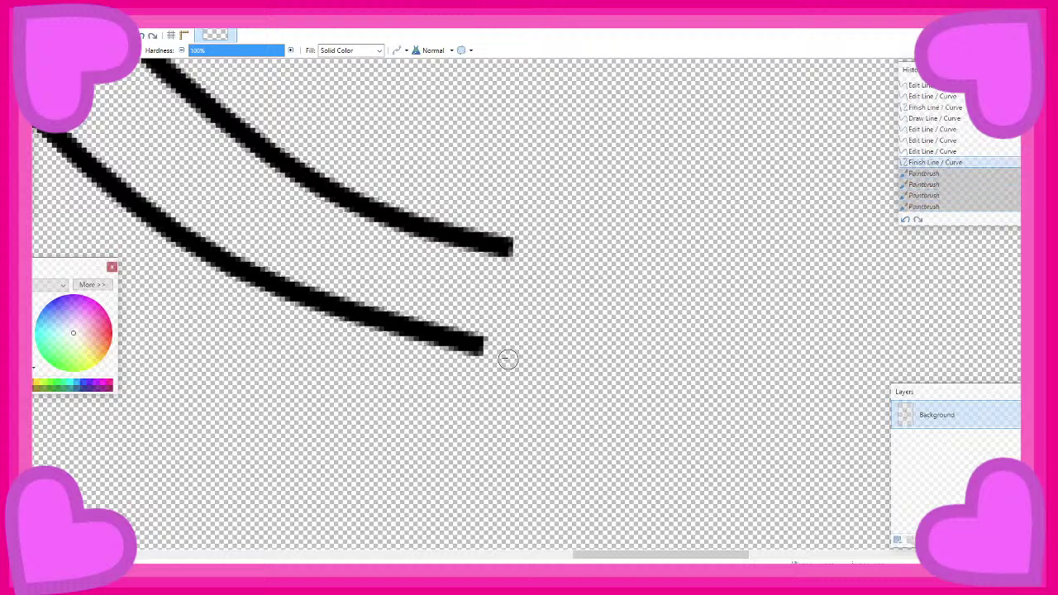
Paint a closed fist at the arm's end, extending the lower arm line around the palm into a row of curled fingers
{"action": "mouse_move", "coordinate": [481, 345]}
{"action": "left_mouse_down"}
{"action": "mouse_move", "coordinate": [585, 361]}
{"action": "mouse_move", "coordinate": [644, 329]}
{"action": "mouse_move", "coordinate": [689, 296]}
{"action": "mouse_move", "coordinate": [712, 245]}
{"action": "mouse_move", "coordinate": [707, 211]}
{"action": "mouse_move", "coordinate": [661, 219]}
{"action": "mouse_move", "coordinate": [629, 268]}
{"action": "mouse_move", "coordinate": [658, 278]}
{"action": "mouse_move", "coordinate": [681, 259]}
{"action": "left_mouse_up"}
{"action": "mouse_move", "coordinate": [690, 212]}
{"action": "left_mouse_down"}
{"action": "mouse_move", "coordinate": [655, 192]}
{"action": "mouse_move", "coordinate": [599, 224]}
{"action": "mouse_move", "coordinate": [589, 244]}
{"action": "mouse_move", "coordinate": [599, 266]}
{"action": "mouse_move", "coordinate": [633, 271]}
{"action": "left_mouse_up"}
{"action": "mouse_move", "coordinate": [653, 192]}
{"action": "left_mouse_down"}
{"action": "mouse_move", "coordinate": [632, 174]}
{"action": "mouse_move", "coordinate": [567, 175]}
{"action": "mouse_move", "coordinate": [555, 196]}
{"action": "left_mouse_up"}
{"action": "key", "text": "ctrl+z"}
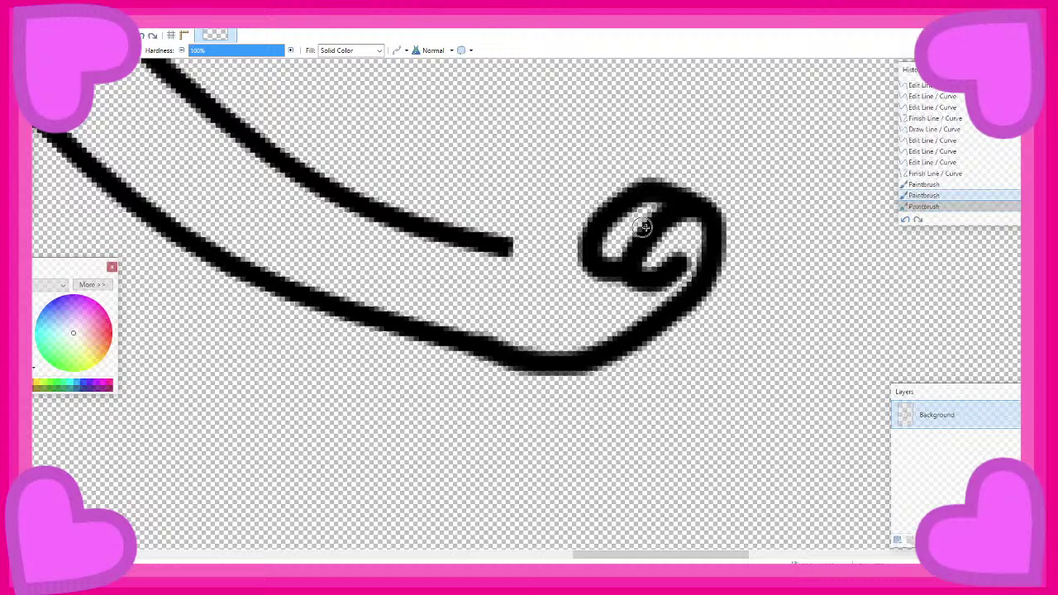
{"action": "mouse_move", "coordinate": [647, 186]}
{"action": "left_mouse_down"}
{"action": "mouse_move", "coordinate": [584, 181]}
{"action": "mouse_move", "coordinate": [560, 207]}
{"action": "mouse_move", "coordinate": [556, 234]}
{"action": "mouse_move", "coordinate": [589, 259]}
{"action": "left_mouse_up"}
{"action": "mouse_move", "coordinate": [580, 157]}
{"action": "left_mouse_down"}
{"action": "mouse_move", "coordinate": [533, 187]}
{"action": "mouse_move", "coordinate": [531, 221]}
{"action": "mouse_move", "coordinate": [561, 256]}
{"action": "mouse_move", "coordinate": [505, 253]}
{"action": "mouse_move", "coordinate": [491, 201]}
{"action": "mouse_move", "coordinate": [539, 169]}
{"action": "left_mouse_up"}
{"action": "scroll", "coordinate": [656, 183], "scroll_direction": "down", "scroll_amount": 2, "text": "ctrl"}
{"action": "scroll", "coordinate": [655, 183], "scroll_direction": "down", "scroll_amount": 3, "text": "ctrl"}
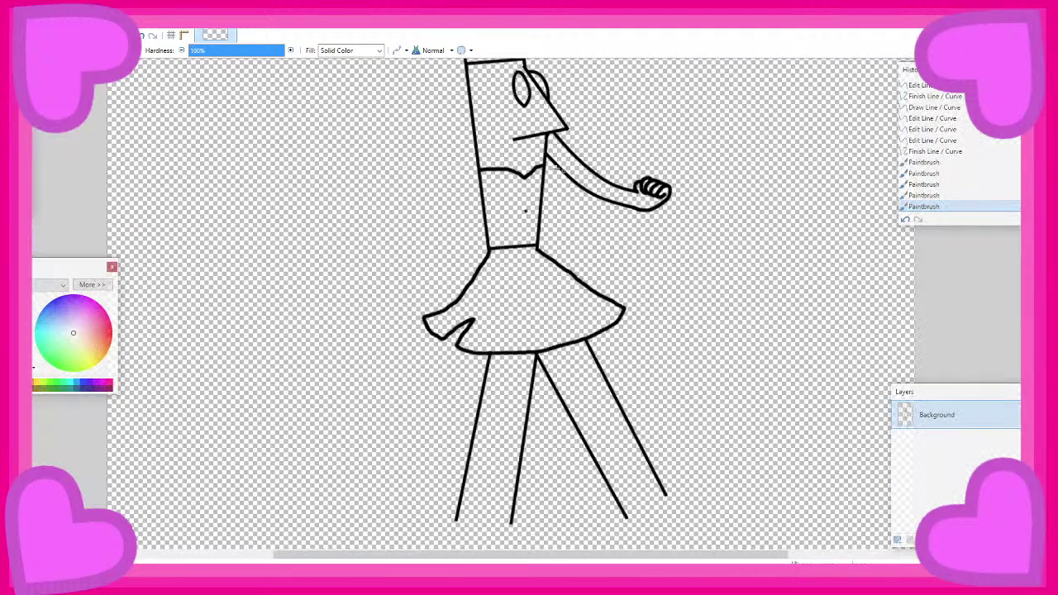
Draw a short straight line across the upper arm just below the shoulder
{"action": "scroll", "coordinate": [644, 190], "scroll_direction": "up", "scroll_amount": 5, "text": "ctrl"}
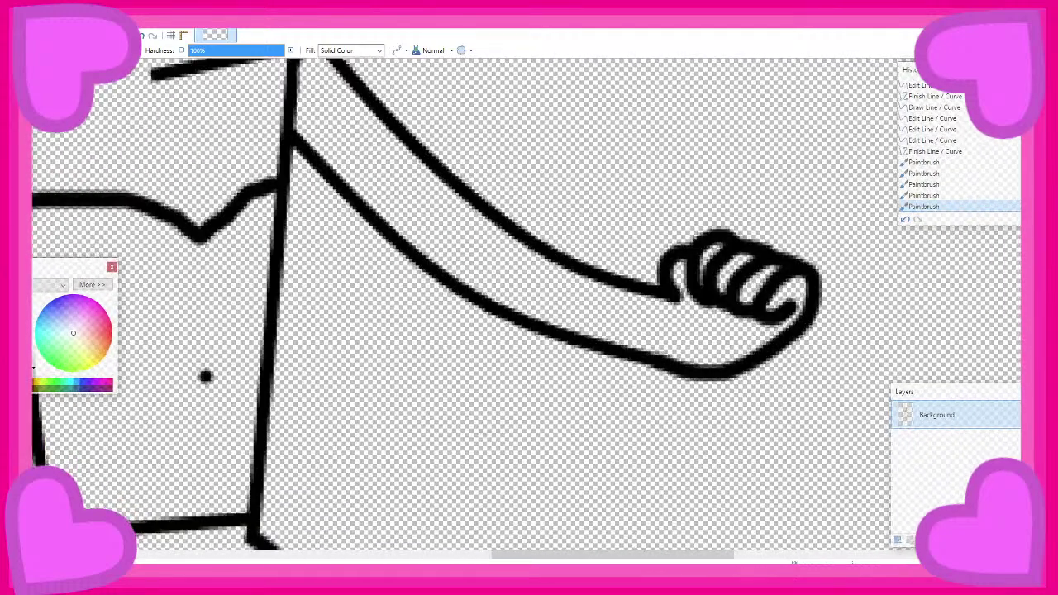
{"action": "key", "text": "o"}
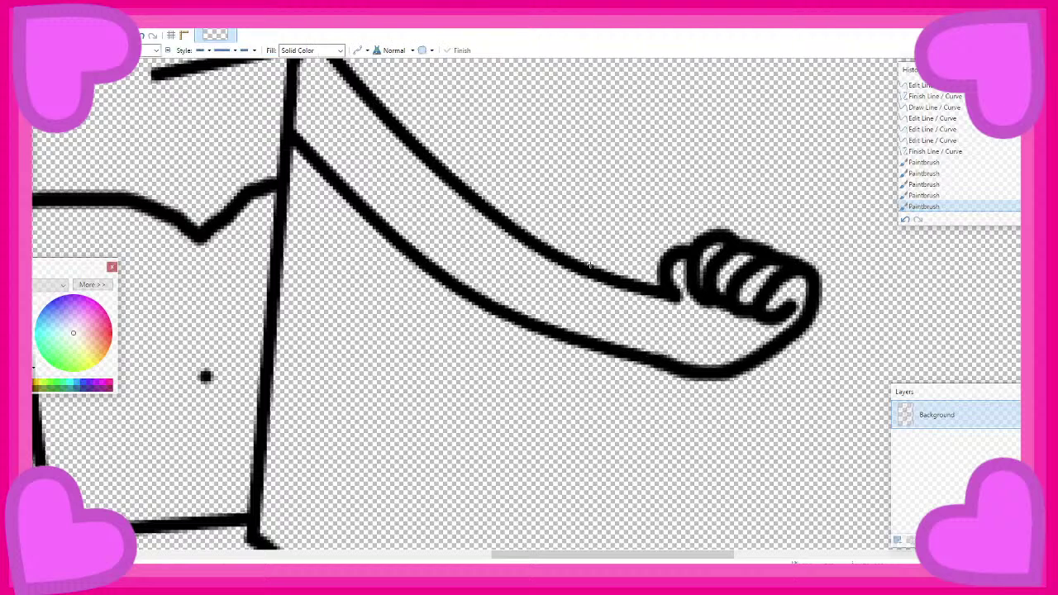
{"action": "scroll", "coordinate": [590, 266], "scroll_direction": "up", "scroll_amount": 3}
{"action": "left_click_drag", "start_coordinate": [303, 275], "coordinate": [363, 226]}
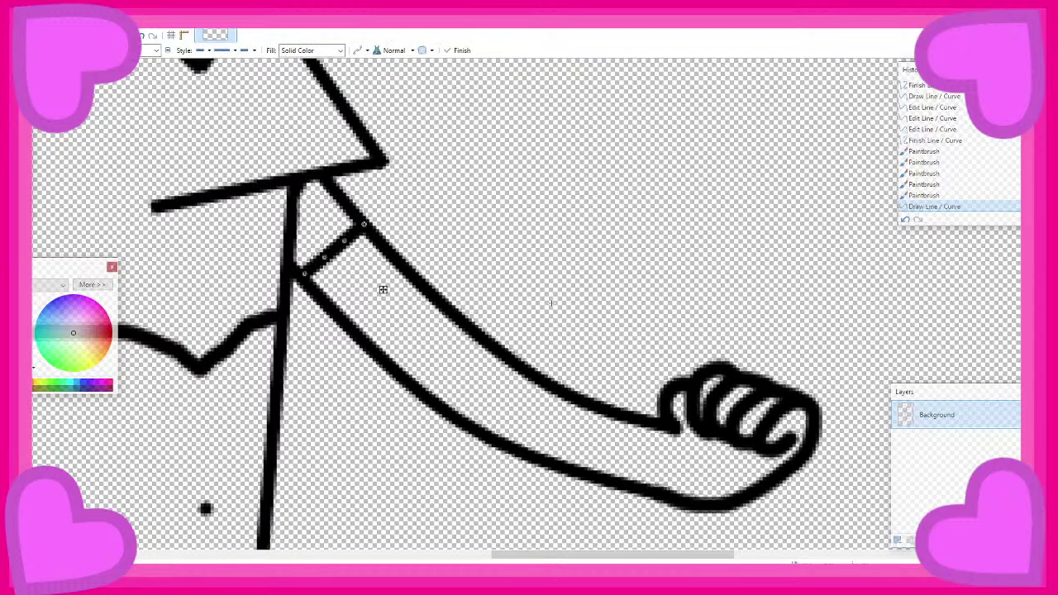
{"action": "key", "text": "Return"}
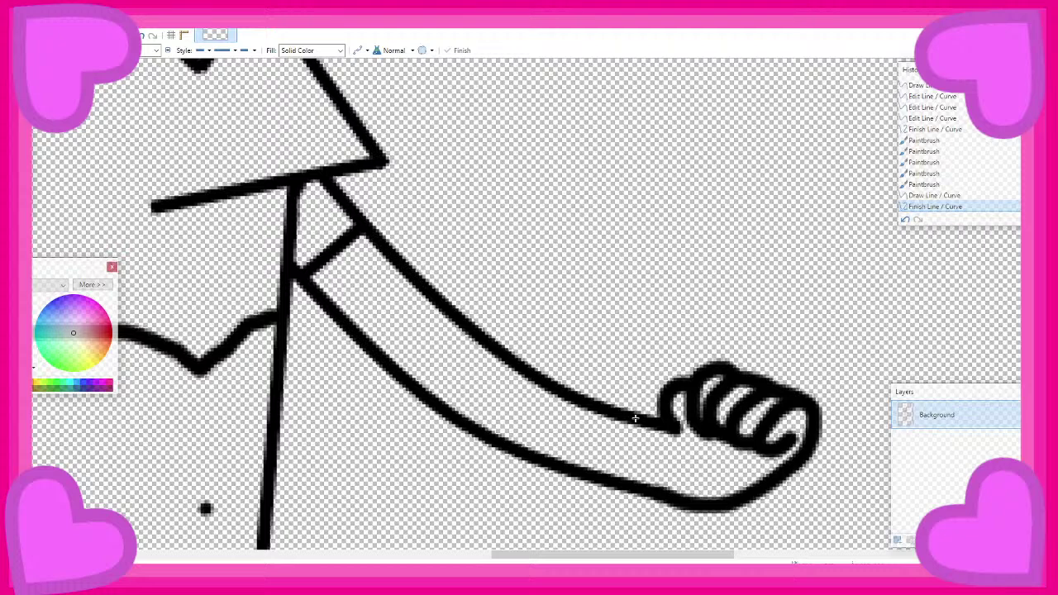
Draw a short straight line across the wrist, joining the two arm lines next to the fist
{"action": "left_click_drag", "start_coordinate": [671, 432], "coordinate": [655, 496]}
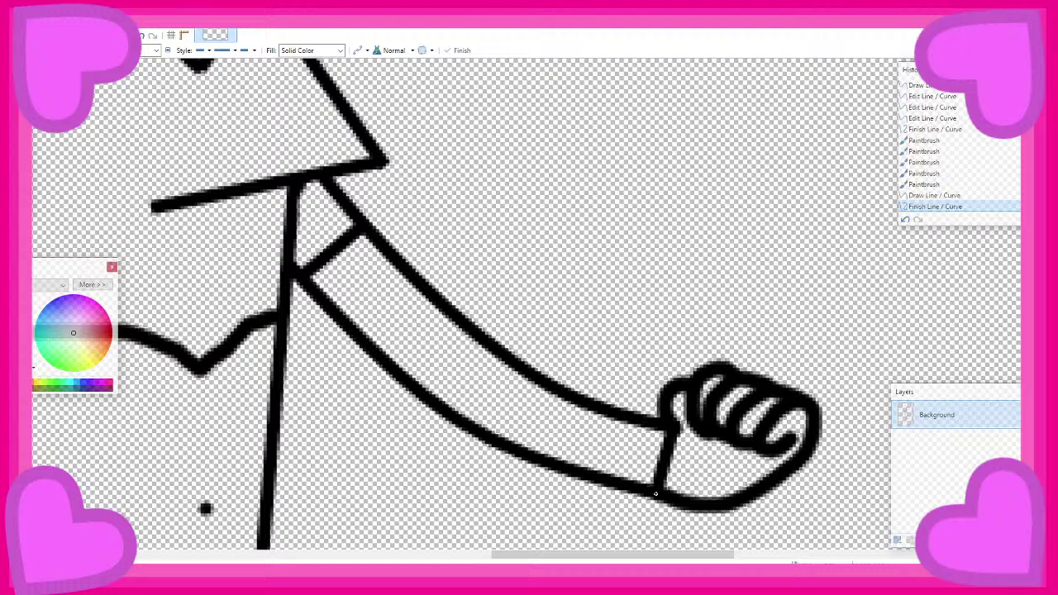
{"action": "key", "text": "Return"}
{"action": "key", "text": "ctrl+minus"}
{"action": "key", "text": "ctrl+minus"}
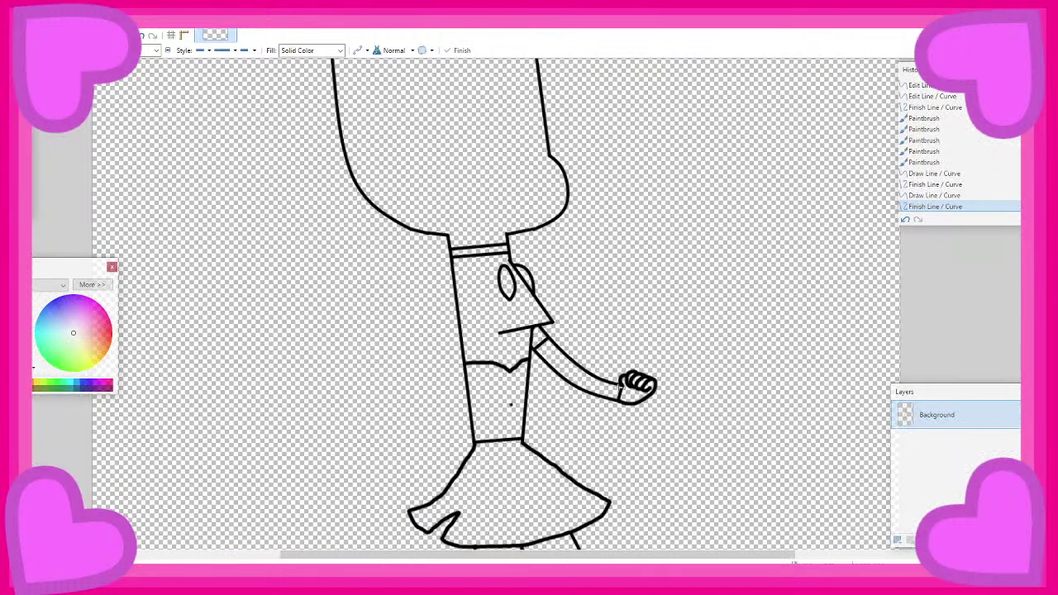
Draw the second arm's upper lines from just below the choker, one slanting outward from the torso and one curving over it
{"action": "scroll", "coordinate": [594, 389], "scroll_direction": "up", "scroll_amount": 2}
{"action": "scroll", "coordinate": [570, 372], "scroll_direction": "down", "scroll_amount": 4}
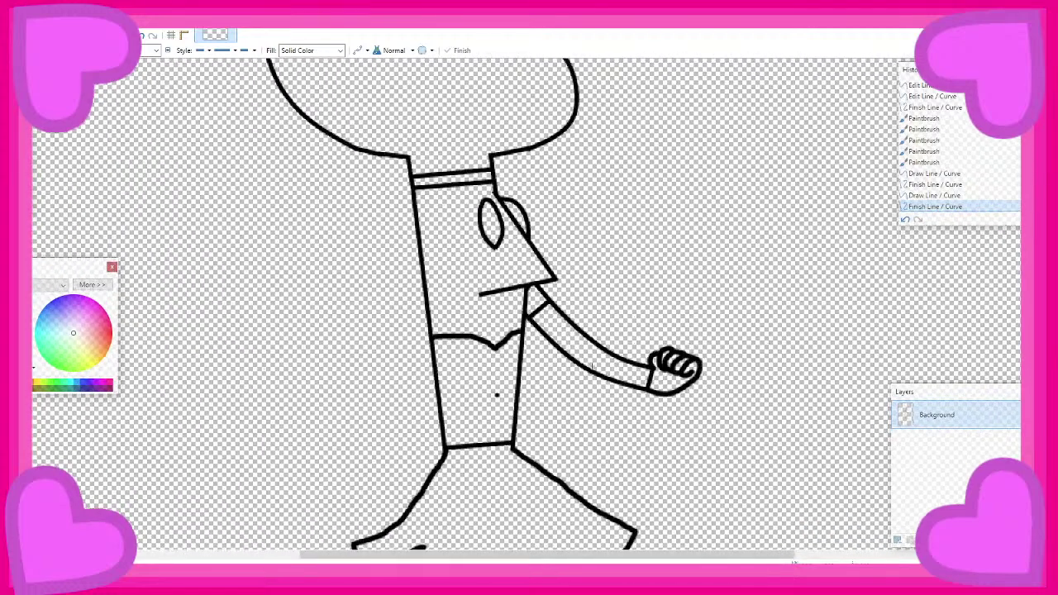
{"action": "scroll", "coordinate": [497, 267], "scroll_direction": "up", "scroll_amount": 3}
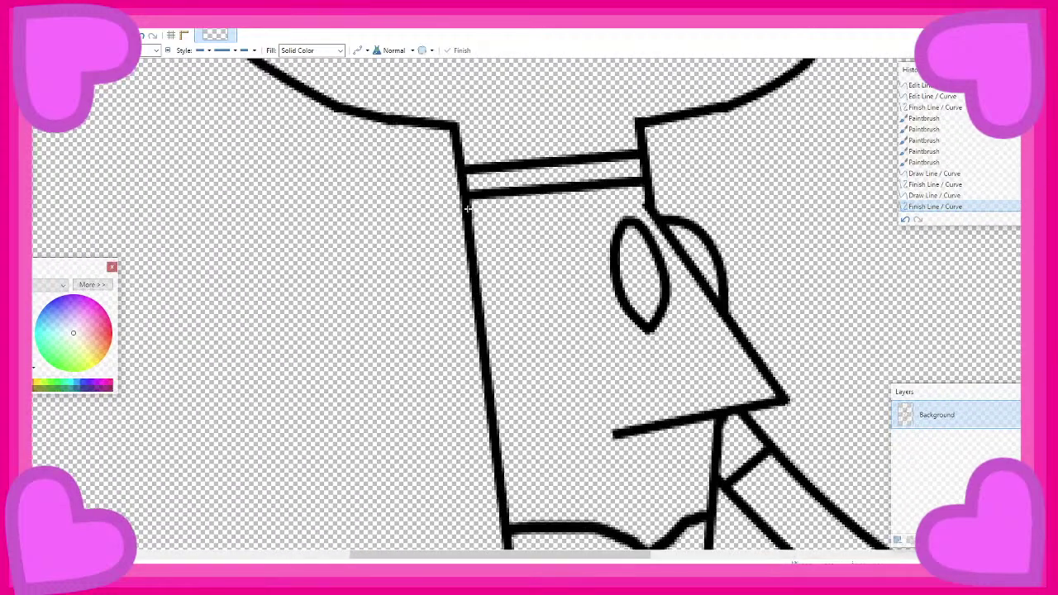
{"action": "scroll", "coordinate": [449, 238], "scroll_direction": "down", "scroll_amount": 2}
{"action": "left_click_drag", "start_coordinate": [463, 216], "coordinate": [409, 307]}
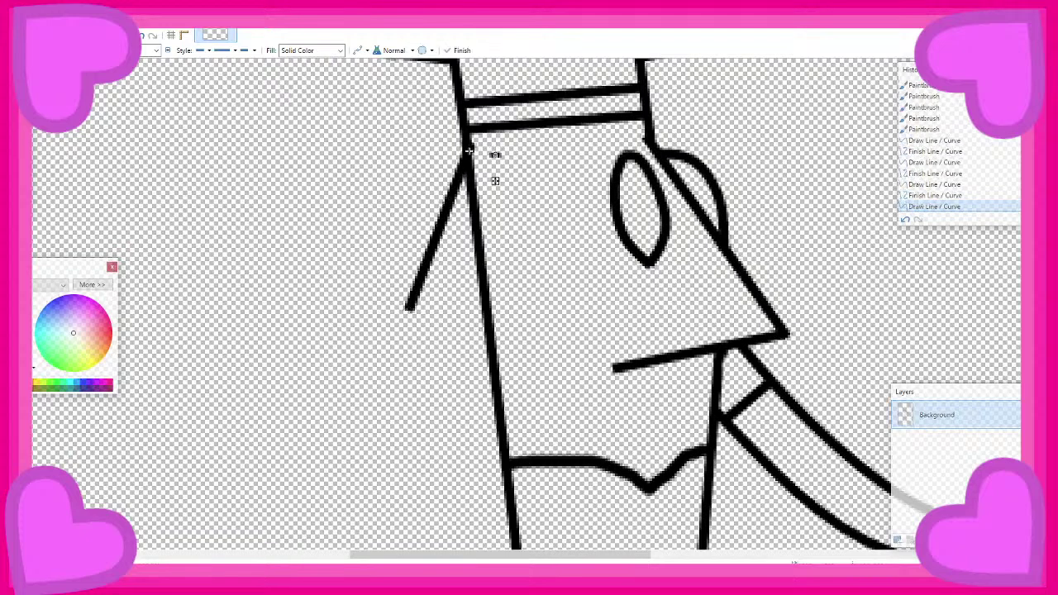
{"action": "left_click_drag", "start_coordinate": [467, 149], "coordinate": [432, 295]}
{"action": "scroll", "coordinate": [534, 198], "scroll_direction": "down", "scroll_amount": 3}
{"action": "scroll", "coordinate": [432, 294], "scroll_direction": "up", "scroll_amount": 3}
{"action": "left_click_drag", "start_coordinate": [518, 156], "coordinate": [510, 247]}
Extend the outer line of the new arm down and away from the body, bending it into a smooth curve
{"action": "mouse_move", "coordinate": [410, 306]}
{"action": "left_mouse_down"}
{"action": "mouse_move", "coordinate": [319, 389]}
{"action": "mouse_move", "coordinate": [337, 364]}
{"action": "mouse_move", "coordinate": [276, 440]}
{"action": "left_mouse_up"}
{"action": "scroll", "coordinate": [409, 306], "scroll_direction": "down", "scroll_amount": 3}
{"action": "mouse_move", "coordinate": [373, 315]}
{"action": "left_mouse_down"}
{"action": "mouse_move", "coordinate": [358, 304]}
{"action": "mouse_move", "coordinate": [335, 347]}
{"action": "left_mouse_up"}
{"action": "key", "text": "Return"}
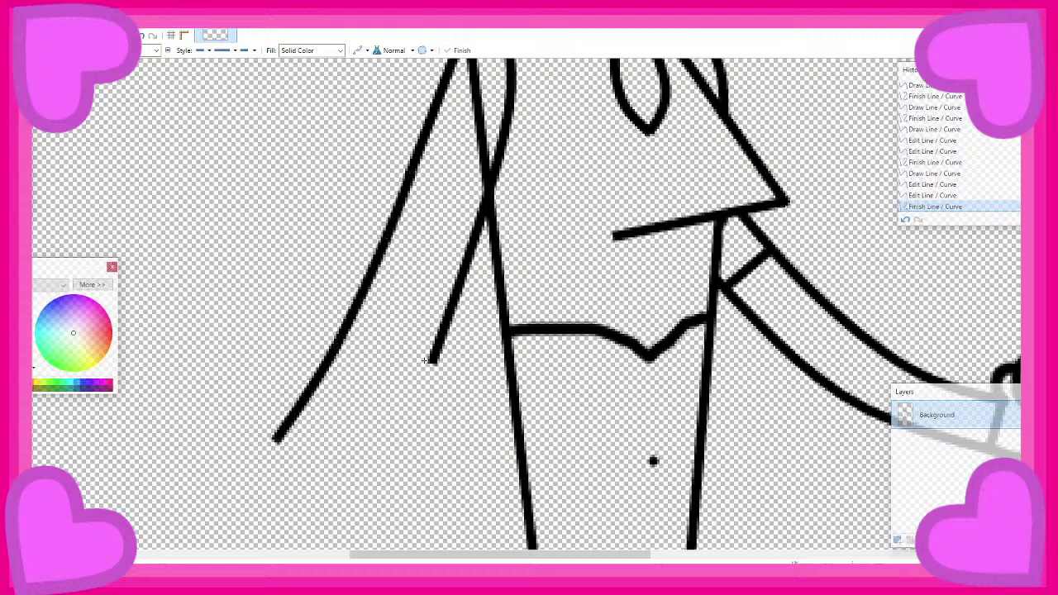
Extend the inner line of the new arm down and curve it to run parallel to the outer line, leaving the wrist open
{"action": "scroll", "coordinate": [431, 358], "scroll_direction": "down", "scroll_amount": 3}
{"action": "left_click_drag", "start_coordinate": [431, 226], "coordinate": [364, 343]}
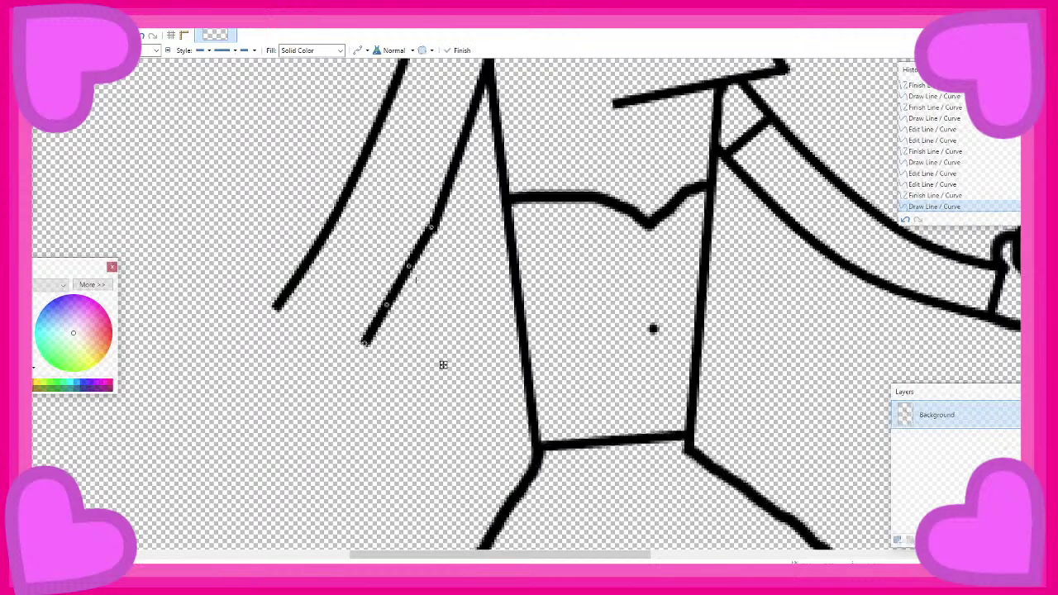
{"action": "left_click_drag", "start_coordinate": [411, 267], "coordinate": [414, 269]}
{"action": "left_click_drag", "start_coordinate": [431, 228], "coordinate": [433, 225]}
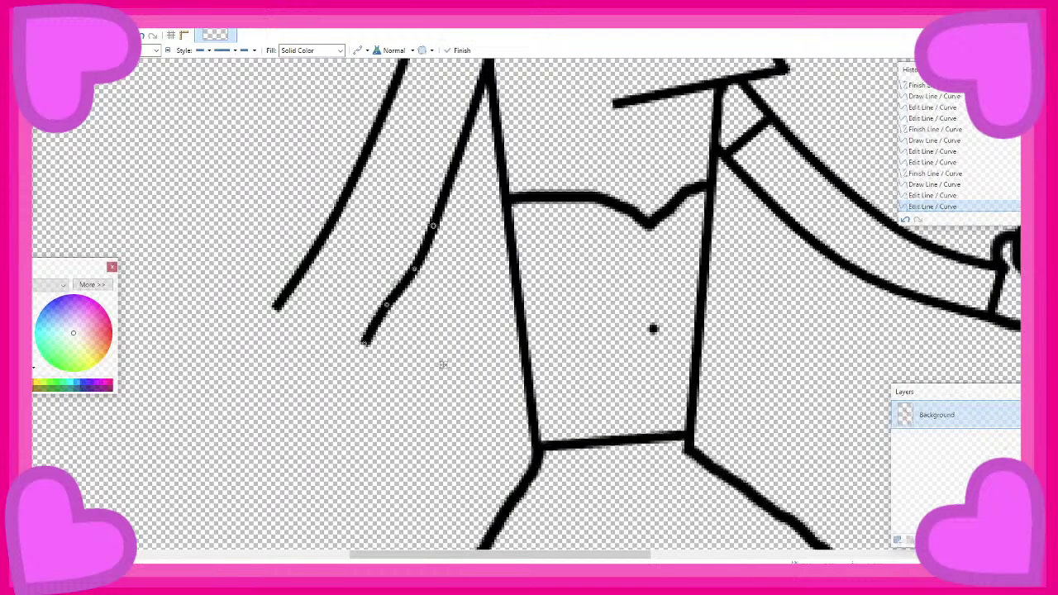
{"action": "left_click_drag", "start_coordinate": [387, 304], "coordinate": [364, 350]}
{"action": "left_click", "coordinate": [347, 332]}
{"action": "scroll", "coordinate": [331, 305], "scroll_direction": "up", "scroll_amount": 3}
{"action": "scroll", "coordinate": [331, 305], "scroll_direction": "down", "scroll_amount": 4}
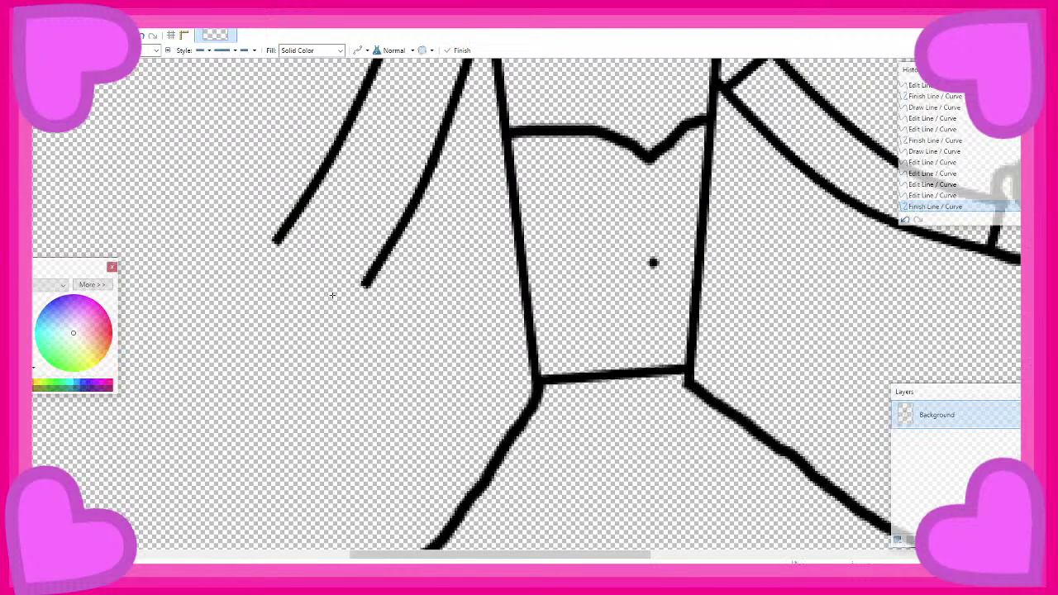
{"action": "scroll", "coordinate": [333, 296], "scroll_direction": "up", "scroll_amount": 4}
Erase most of the torso line running inside the new upper arm
{"action": "key", "text": "e"}
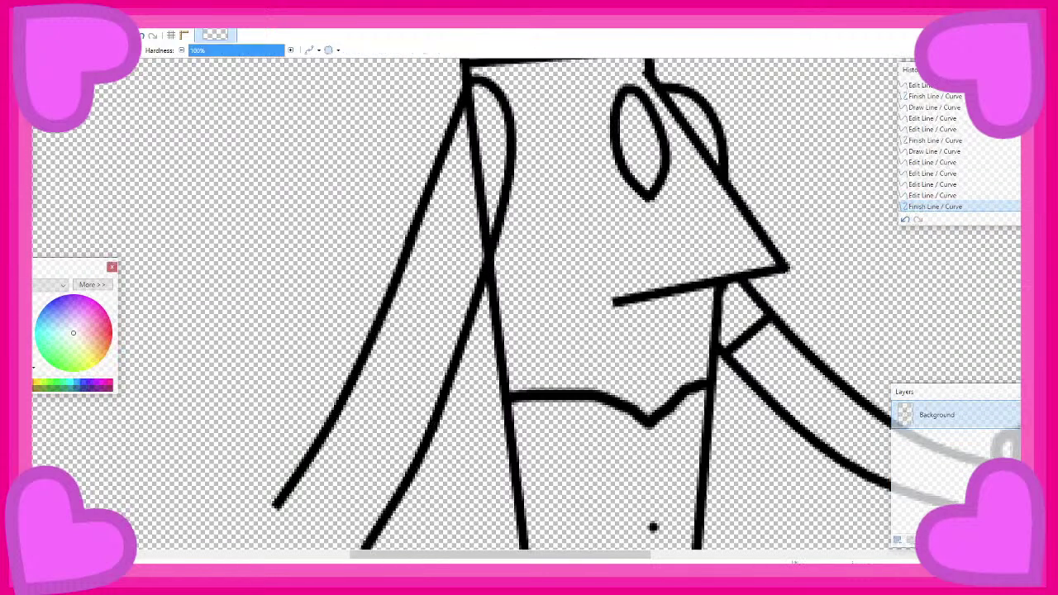
{"action": "scroll", "coordinate": [286, 88], "scroll_direction": "up", "scroll_amount": 2}
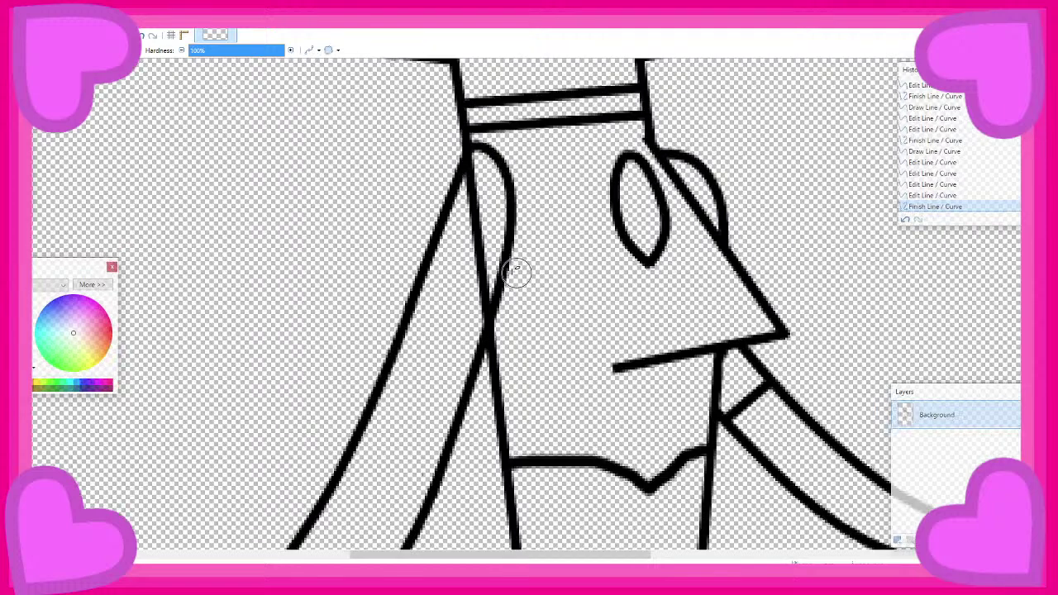
{"action": "left_click_drag", "start_coordinate": [478, 296], "coordinate": [480, 174]}
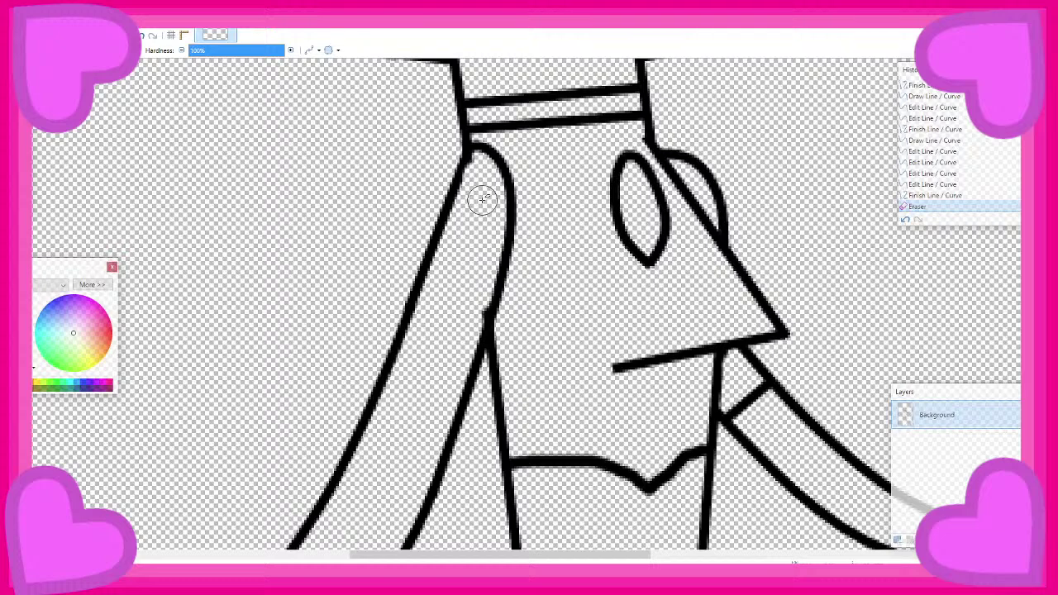
{"action": "key", "text": "ctrl+z"}
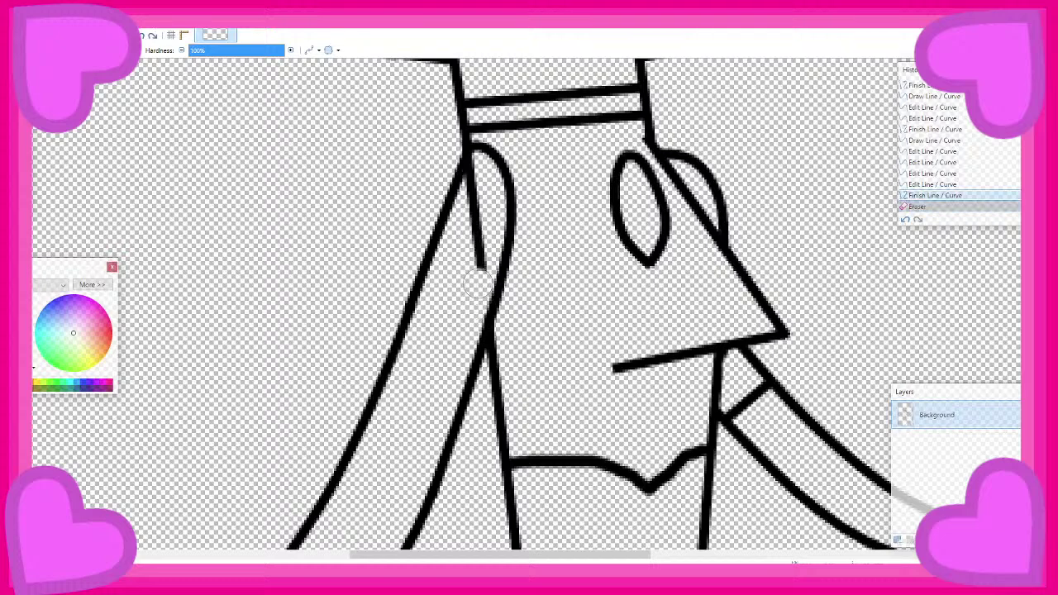
{"action": "key", "text": "ctrl+y"}
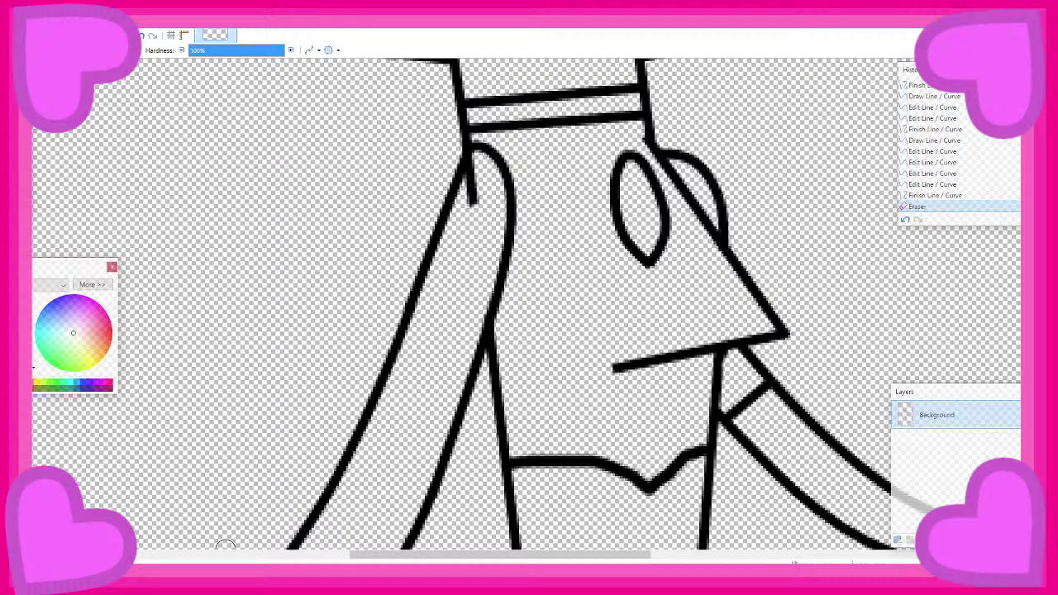
Switch to OBS and move the Image 3 source to the top of the source list to show the Back Soon screen
{"action": "mouse_move", "coordinate": [225, 546]}
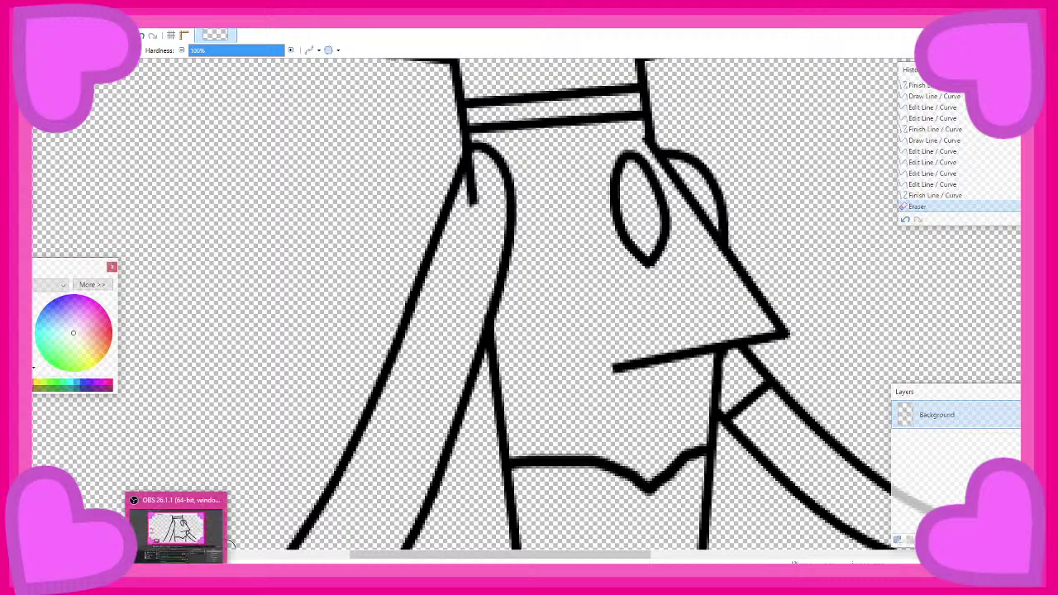
{"action": "left_click", "coordinate": [178, 520]}
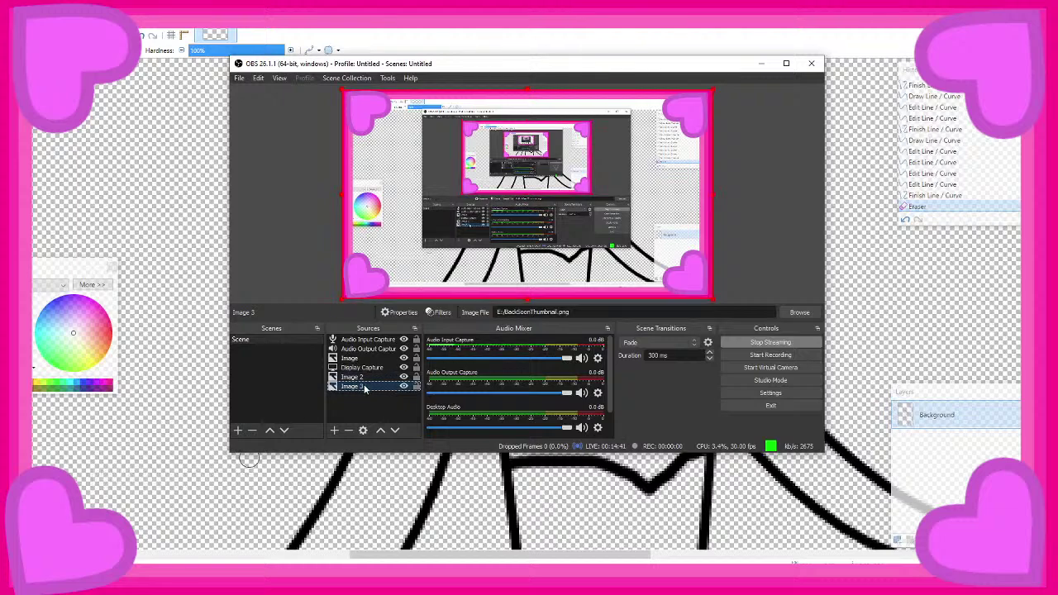
{"action": "left_click_drag", "start_coordinate": [364, 388], "coordinate": [363, 336]}
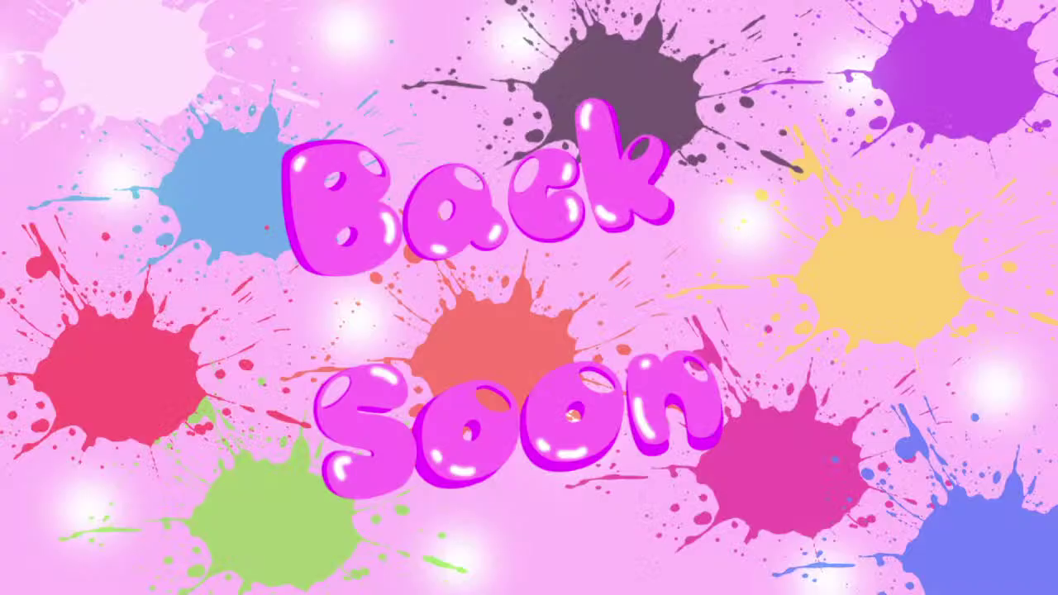
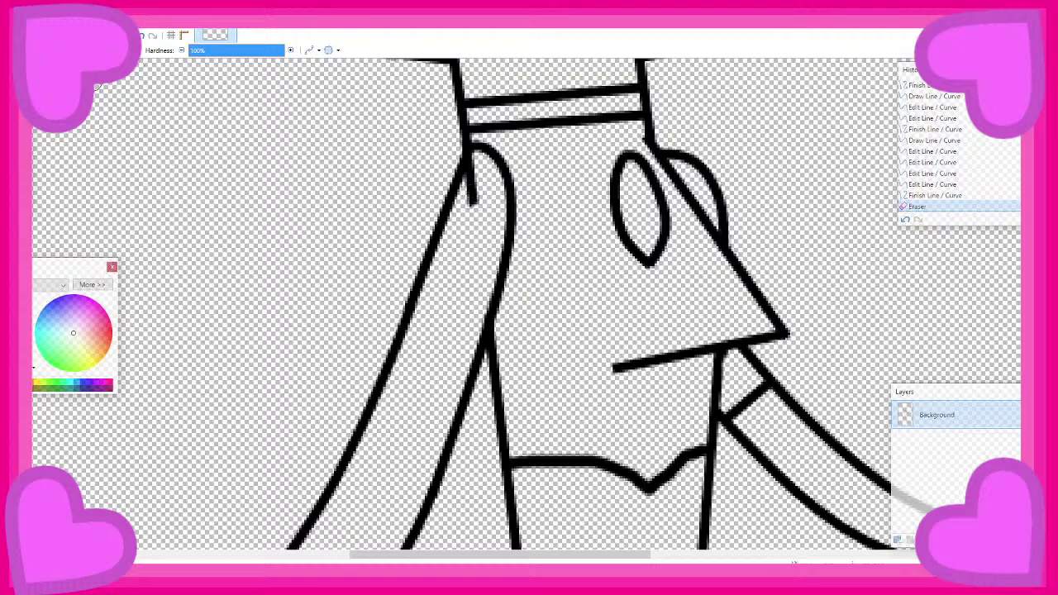
Erase the leftover stub of the torso line inside the shoulder of the new arm
{"action": "left_click_drag", "start_coordinate": [472, 203], "coordinate": [478, 169]}
{"action": "scroll", "coordinate": [467, 190], "scroll_direction": "down", "scroll_amount": 3}
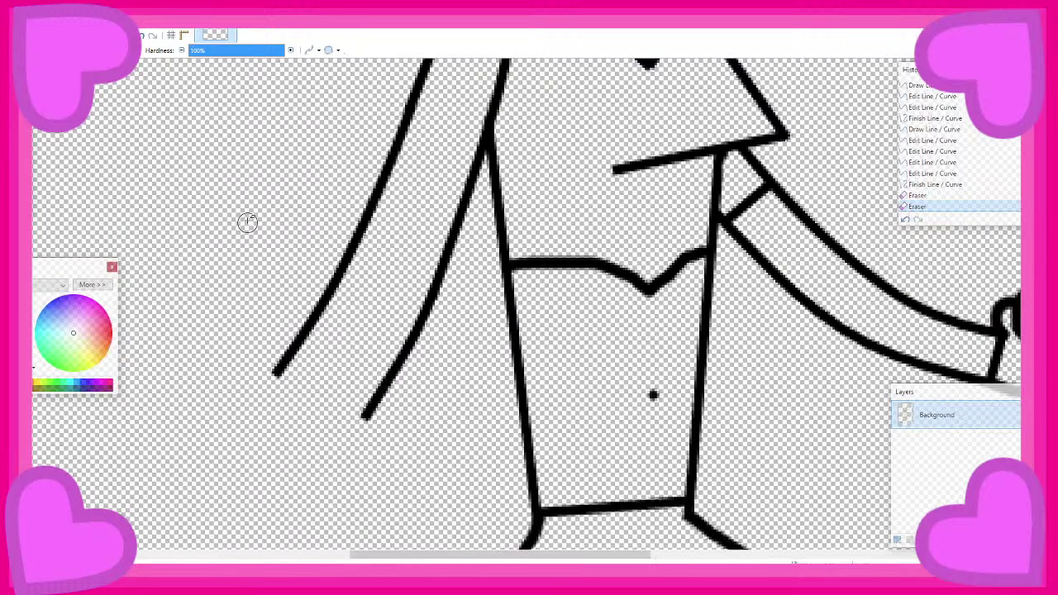
{"action": "scroll", "coordinate": [124, 256], "scroll_direction": "up", "scroll_amount": 5}
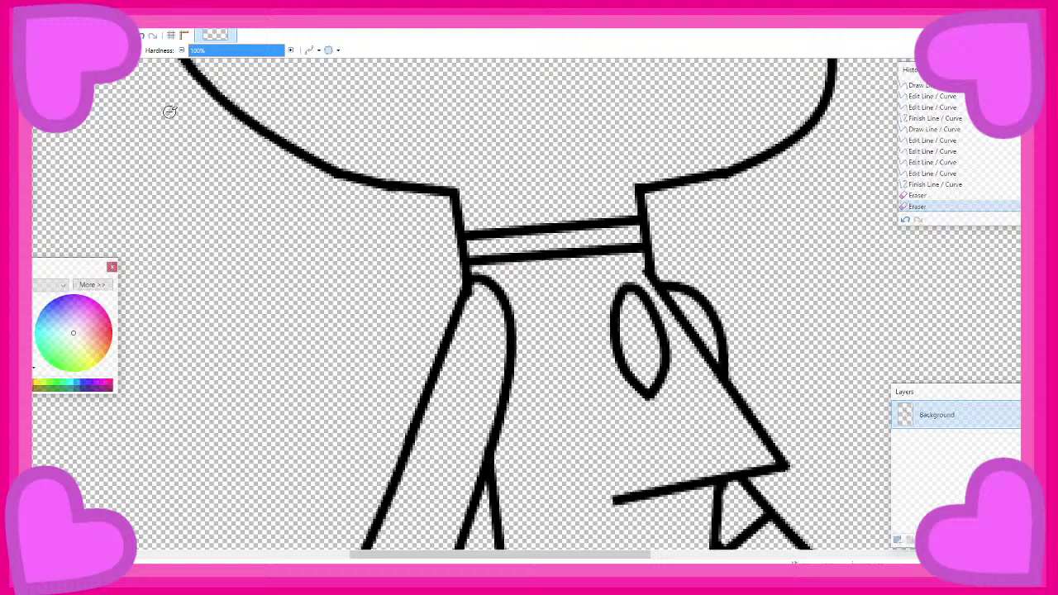
{"action": "scroll", "coordinate": [347, 215], "scroll_direction": "down", "scroll_amount": 5}
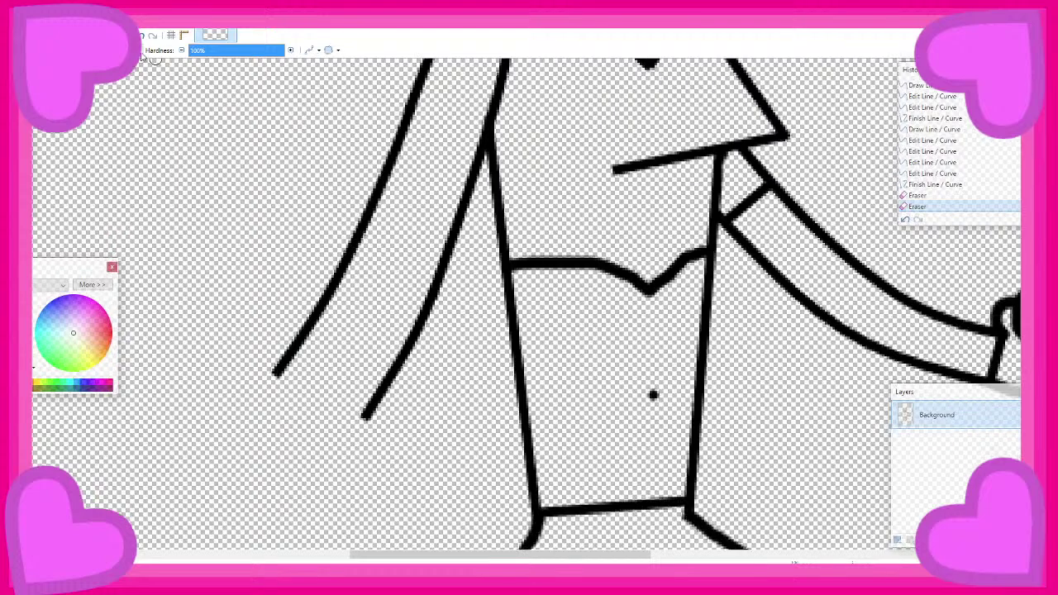
Switch to the Paintbrush for drawing the hand at the second arm's open end
{"action": "scroll", "coordinate": [181, 323], "scroll_direction": "up", "scroll_amount": 2}
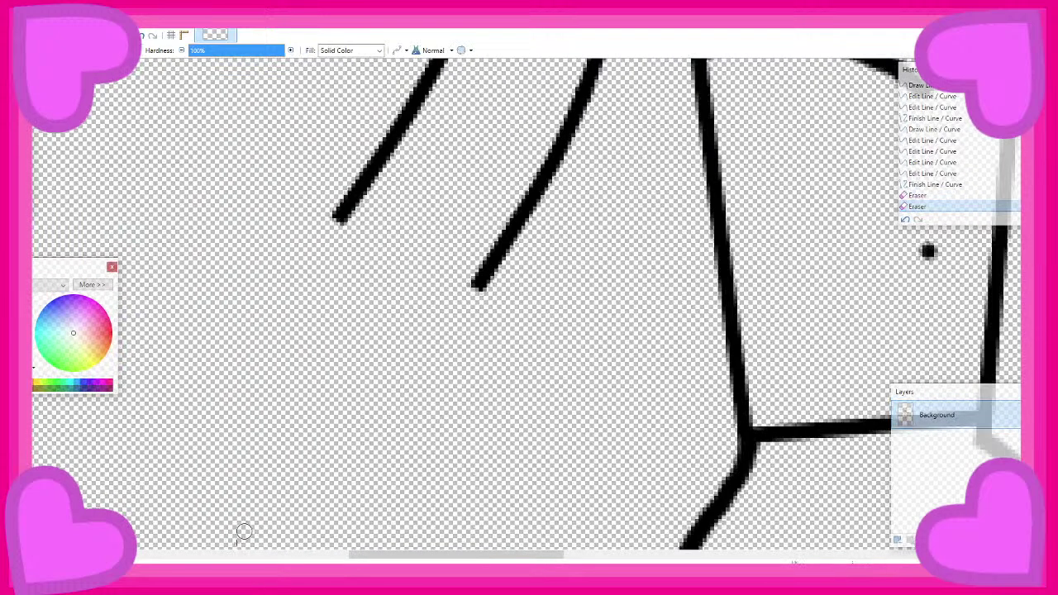
{"action": "mouse_move", "coordinate": [235, 544]}
{"action": "scroll", "coordinate": [475, 329], "scroll_direction": "down", "scroll_amount": 3}
{"action": "scroll", "coordinate": [473, 329], "scroll_direction": "up", "scroll_amount": 4}
{"action": "scroll", "coordinate": [472, 328], "scroll_direction": "down", "scroll_amount": 5}
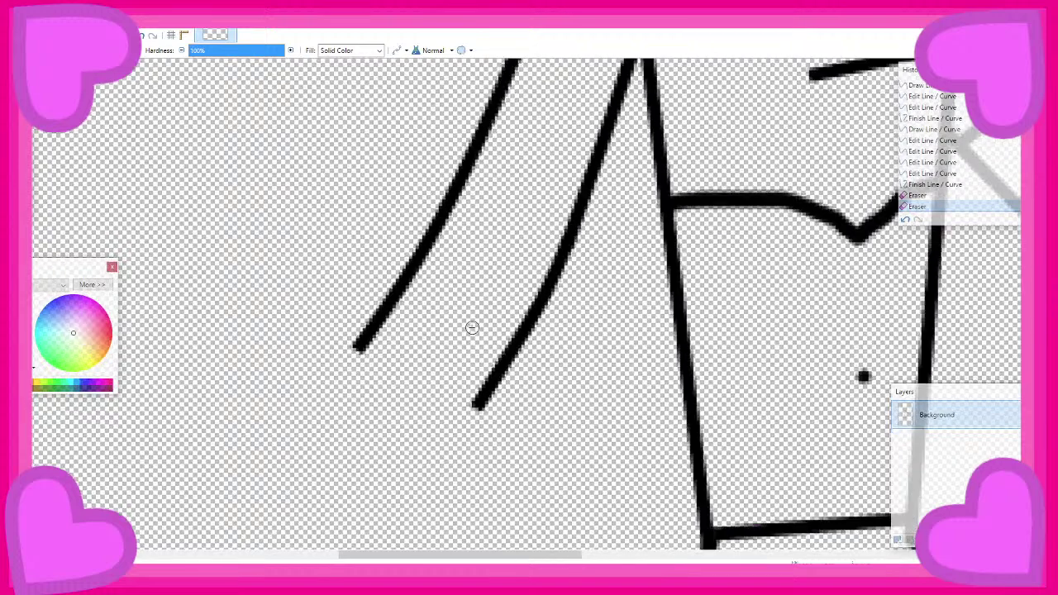
{"action": "scroll", "coordinate": [465, 335], "scroll_direction": "up", "scroll_amount": 3}
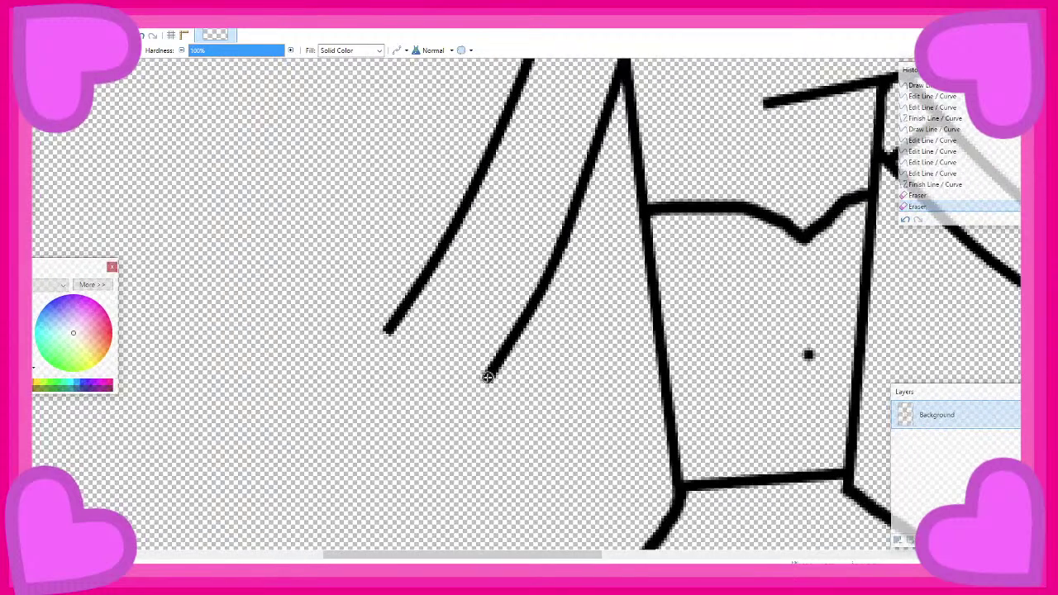
{"action": "mouse_move", "coordinate": [487, 374]}
{"action": "left_mouse_down"}
{"action": "mouse_move", "coordinate": [423, 418]}
{"action": "mouse_move", "coordinate": [380, 425]}
{"action": "mouse_move", "coordinate": [309, 397]}
{"action": "mouse_move", "coordinate": [292, 374]}
{"action": "mouse_move", "coordinate": [318, 337]}
{"action": "left_mouse_up"}
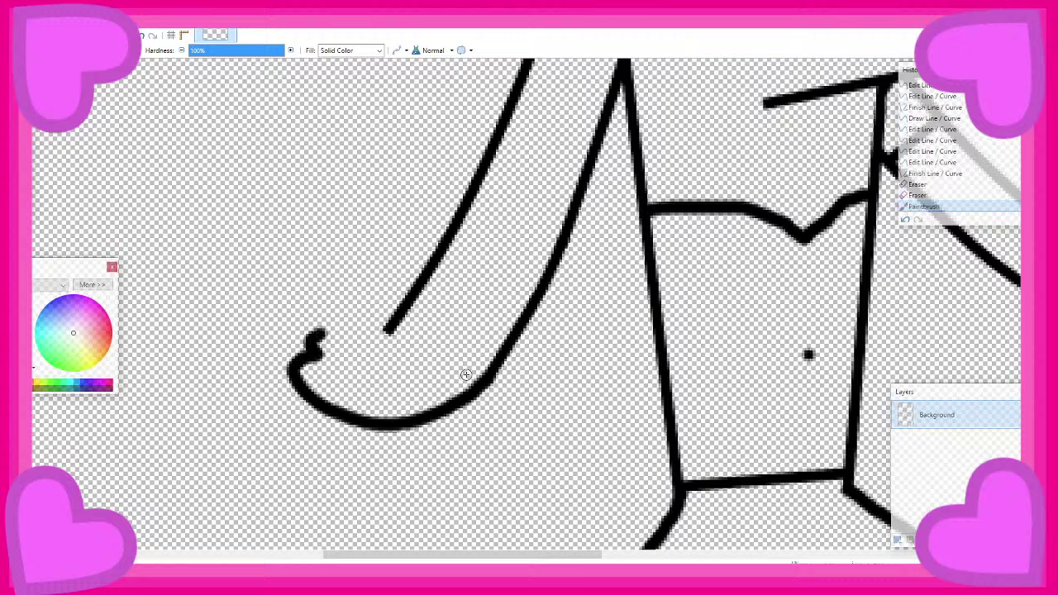
{"action": "key", "text": "ctrl+z"}
{"action": "mouse_move", "coordinate": [487, 376]}
{"action": "left_mouse_down"}
{"action": "mouse_move", "coordinate": [409, 438]}
{"action": "mouse_move", "coordinate": [346, 445]}
{"action": "mouse_move", "coordinate": [301, 429]}
{"action": "mouse_move", "coordinate": [285, 379]}
{"action": "mouse_move", "coordinate": [295, 365]}
{"action": "mouse_move", "coordinate": [322, 363]}
{"action": "mouse_move", "coordinate": [335, 331]}
{"action": "left_mouse_up"}
{"action": "key", "text": "ctrl+z"}
{"action": "key", "text": "ctrl+z"}
{"action": "mouse_move", "coordinate": [486, 377]}
{"action": "left_mouse_down"}
{"action": "mouse_move", "coordinate": [440, 428]}
{"action": "mouse_move", "coordinate": [389, 447]}
{"action": "mouse_move", "coordinate": [320, 453]}
{"action": "mouse_move", "coordinate": [274, 442]}
{"action": "mouse_move", "coordinate": [263, 408]}
{"action": "left_mouse_up"}
{"action": "scroll", "coordinate": [316, 451], "scroll_direction": "up", "scroll_amount": 2}
{"action": "key", "text": "ctrl+z"}
{"action": "scroll", "coordinate": [369, 379], "scroll_direction": "down", "scroll_amount": 4}
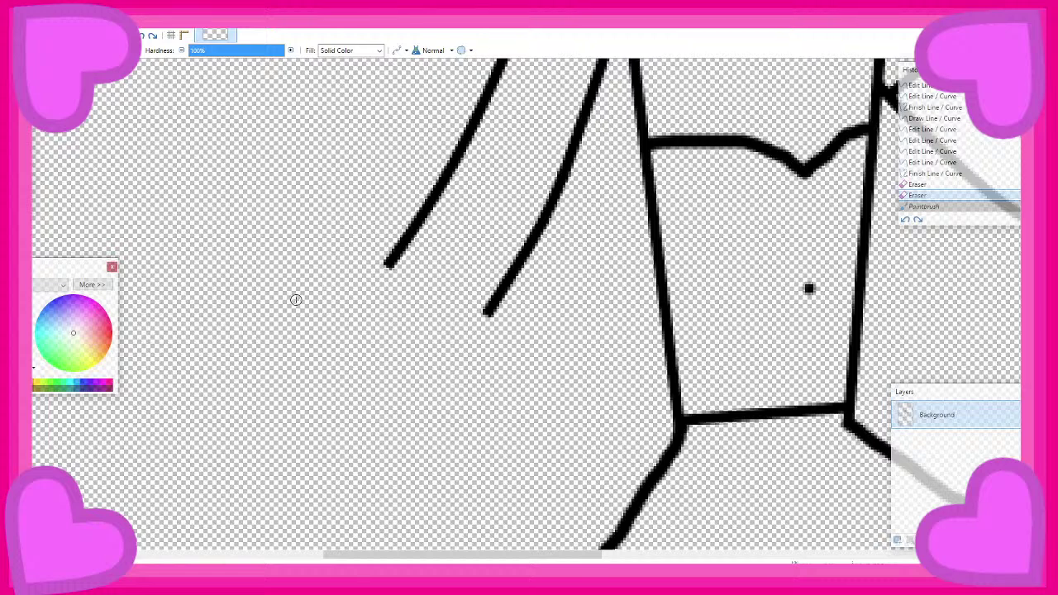
{"action": "scroll", "coordinate": [349, 354], "scroll_direction": "up", "scroll_amount": 2}
{"action": "scroll", "coordinate": [405, 352], "scroll_direction": "down", "scroll_amount": 2}
{"action": "scroll", "coordinate": [248, 333], "scroll_direction": "up", "scroll_amount": 1}
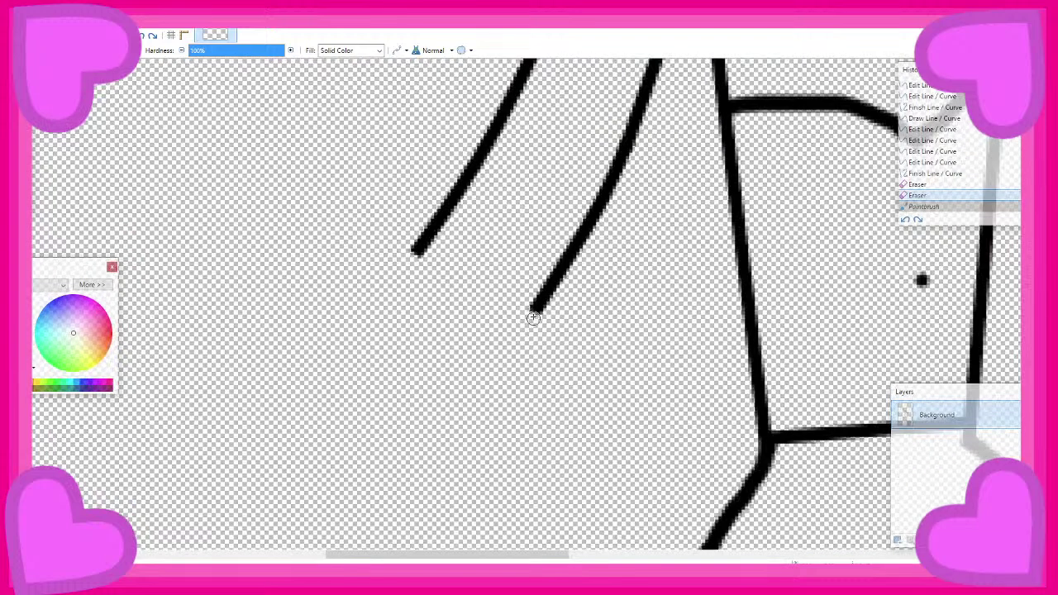
{"action": "mouse_move", "coordinate": [538, 303]}
{"action": "left_mouse_down"}
{"action": "mouse_move", "coordinate": [523, 332]}
{"action": "mouse_move", "coordinate": [417, 387]}
{"action": "left_mouse_up"}
{"action": "key", "text": "ctrl+z"}
{"action": "mouse_move", "coordinate": [535, 309]}
{"action": "left_mouse_down"}
{"action": "mouse_move", "coordinate": [475, 353]}
{"action": "mouse_move", "coordinate": [376, 376]}
{"action": "mouse_move", "coordinate": [298, 360]}
{"action": "mouse_move", "coordinate": [276, 299]}
{"action": "mouse_move", "coordinate": [300, 275]}
{"action": "mouse_move", "coordinate": [295, 260]}
{"action": "mouse_move", "coordinate": [383, 224]}
{"action": "mouse_move", "coordinate": [427, 253]}
{"action": "mouse_move", "coordinate": [403, 299]}
{"action": "left_mouse_up"}
{"action": "key", "text": "ctrl+z"}
{"action": "mouse_move", "coordinate": [428, 248]}
{"action": "left_mouse_down"}
{"action": "mouse_move", "coordinate": [367, 285]}
{"action": "mouse_move", "coordinate": [435, 312]}
{"action": "mouse_move", "coordinate": [524, 314]}
{"action": "left_mouse_up"}
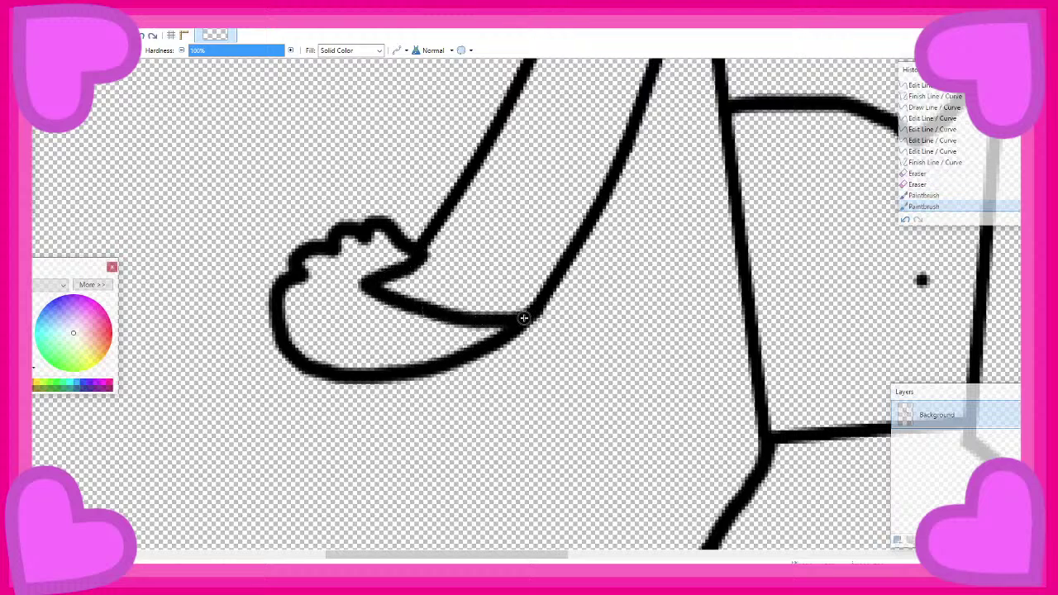
{"action": "scroll", "coordinate": [524, 314], "scroll_direction": "down", "scroll_amount": 3}
{"action": "scroll", "coordinate": [493, 241], "scroll_direction": "up", "scroll_amount": 3}
{"action": "key", "text": "ctrl+z"}
{"action": "key", "text": "ctrl+z"}
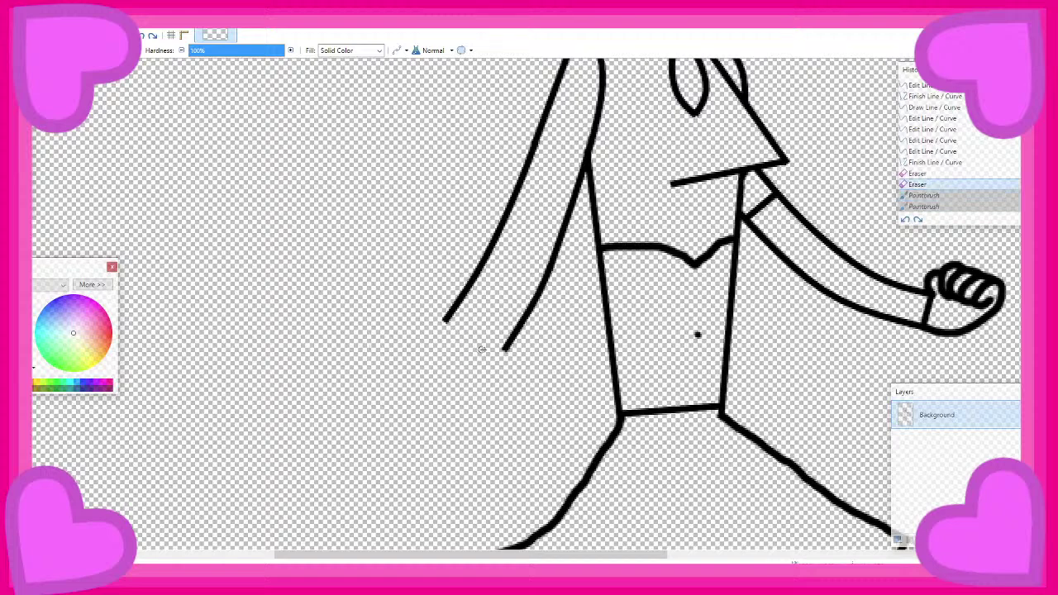
{"action": "scroll", "coordinate": [506, 347], "scroll_direction": "up", "scroll_amount": 2}
{"action": "mouse_move", "coordinate": [499, 354]}
{"action": "left_mouse_down"}
{"action": "mouse_move", "coordinate": [448, 406]}
{"action": "mouse_move", "coordinate": [403, 412]}
{"action": "mouse_move", "coordinate": [340, 364]}
{"action": "left_mouse_up"}
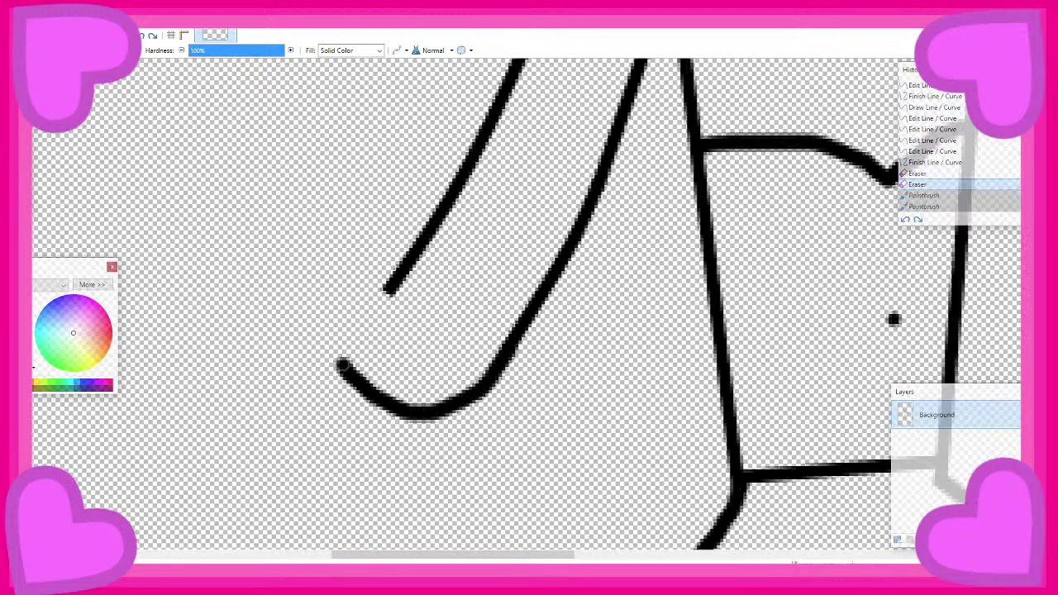
{"action": "key", "text": "ctrl+z"}
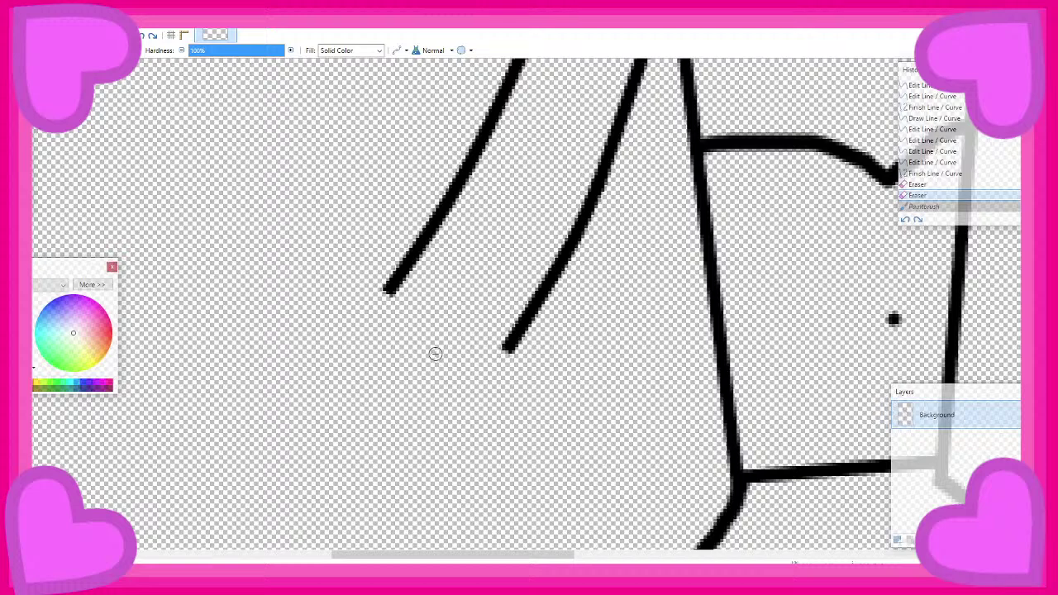
{"action": "scroll", "coordinate": [466, 358], "scroll_direction": "up", "scroll_amount": 1}
{"action": "mouse_move", "coordinate": [520, 344]}
{"action": "left_mouse_down"}
{"action": "mouse_move", "coordinate": [479, 385]}
{"action": "mouse_move", "coordinate": [409, 428]}
{"action": "left_mouse_up"}
{"action": "key", "text": "ctrl+z"}
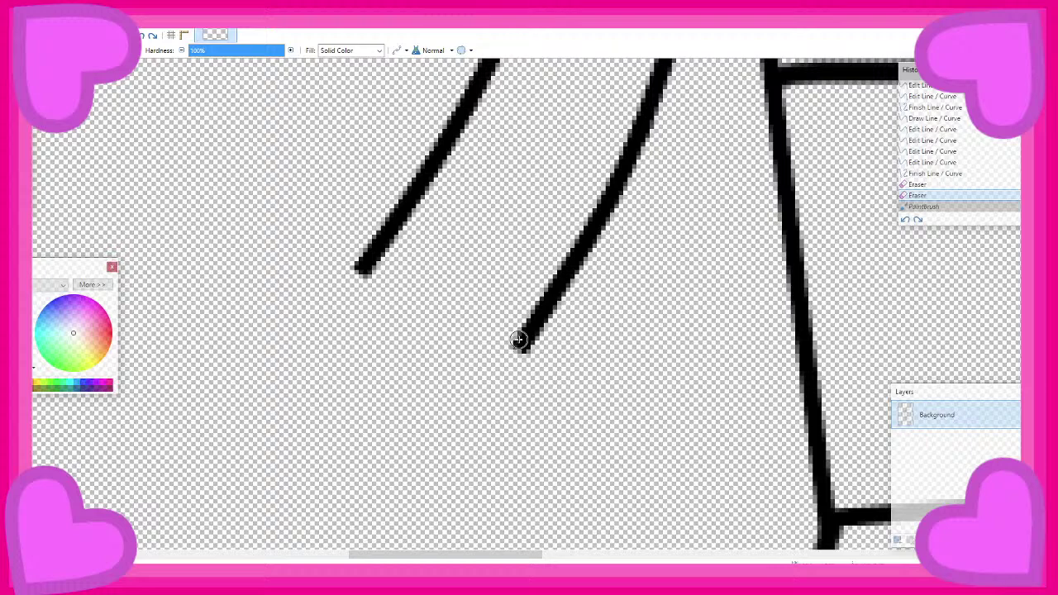
{"action": "mouse_move", "coordinate": [520, 340]}
{"action": "left_mouse_down"}
{"action": "mouse_move", "coordinate": [533, 377]}
{"action": "mouse_move", "coordinate": [511, 445]}
{"action": "mouse_move", "coordinate": [445, 481]}
{"action": "mouse_move", "coordinate": [362, 479]}
{"action": "mouse_move", "coordinate": [332, 460]}
{"action": "mouse_move", "coordinate": [295, 405]}
{"action": "left_mouse_up"}
{"action": "key", "text": "ctrl+z"}
Paint a closed fist with knuckle bumps at the second arm's open end and add a thumb line along its lower part
{"action": "mouse_move", "coordinate": [519, 346]}
{"action": "left_mouse_down"}
{"action": "mouse_move", "coordinate": [519, 407]}
{"action": "mouse_move", "coordinate": [476, 439]}
{"action": "mouse_move", "coordinate": [406, 453]}
{"action": "mouse_move", "coordinate": [343, 438]}
{"action": "mouse_move", "coordinate": [291, 390]}
{"action": "mouse_move", "coordinate": [280, 281]}
{"action": "mouse_move", "coordinate": [318, 234]}
{"action": "mouse_move", "coordinate": [358, 245]}
{"action": "mouse_move", "coordinate": [363, 269]}
{"action": "mouse_move", "coordinate": [373, 236]}
{"action": "mouse_move", "coordinate": [413, 229]}
{"action": "mouse_move", "coordinate": [435, 256]}
{"action": "mouse_move", "coordinate": [444, 236]}
{"action": "mouse_move", "coordinate": [464, 238]}
{"action": "mouse_move", "coordinate": [475, 274]}
{"action": "mouse_move", "coordinate": [486, 253]}
{"action": "mouse_move", "coordinate": [512, 253]}
{"action": "mouse_move", "coordinate": [523, 268]}
{"action": "mouse_move", "coordinate": [519, 345]}
{"action": "left_mouse_up"}
{"action": "scroll", "coordinate": [460, 312], "scroll_direction": "down", "scroll_amount": 3}
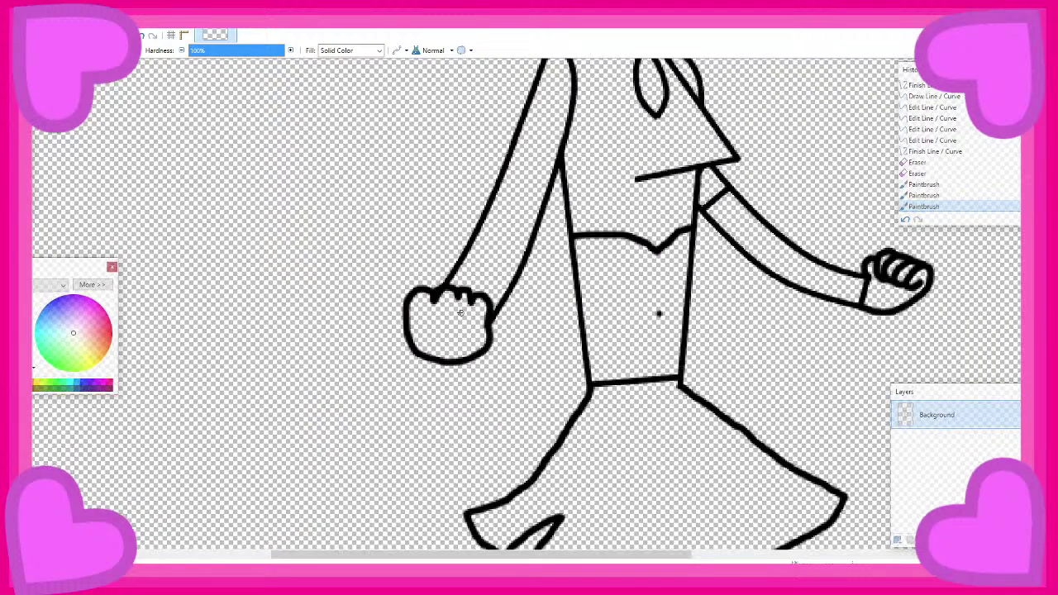
{"action": "scroll", "coordinate": [460, 312], "scroll_direction": "down", "scroll_amount": 2}
{"action": "scroll", "coordinate": [474, 274], "scroll_direction": "up", "scroll_amount": 3}
{"action": "scroll", "coordinate": [413, 421], "scroll_direction": "up", "scroll_amount": 2}
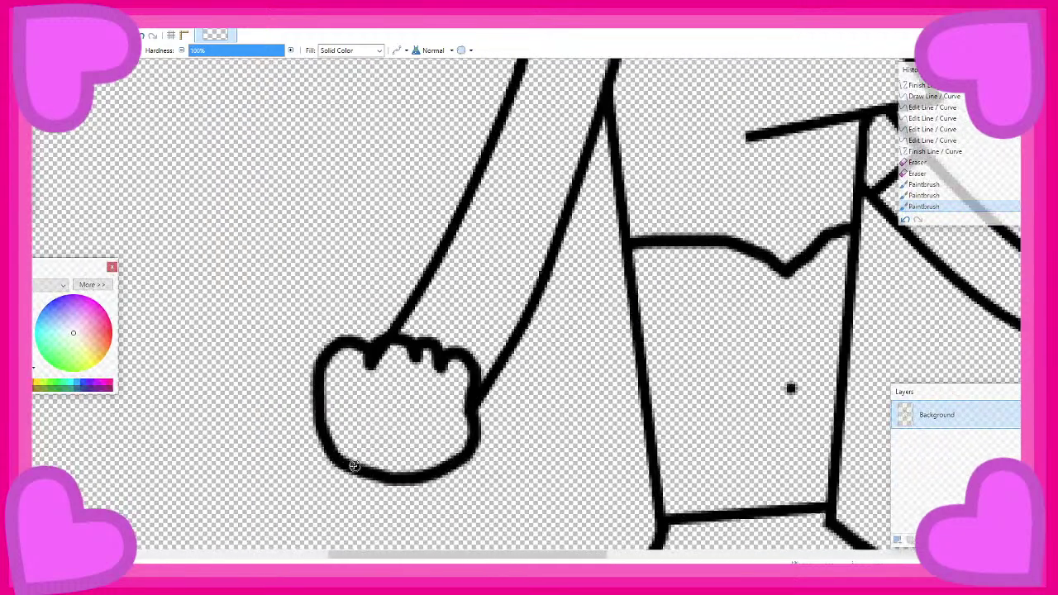
{"action": "mouse_move", "coordinate": [344, 460]}
{"action": "left_mouse_down"}
{"action": "mouse_move", "coordinate": [357, 419]}
{"action": "mouse_move", "coordinate": [368, 420]}
{"action": "mouse_move", "coordinate": [451, 454]}
{"action": "left_mouse_up"}
Paint a short sleeve line across the second upper arm, joining its outer and inner lines
{"action": "scroll", "coordinate": [452, 453], "scroll_direction": "up", "scroll_amount": 3}
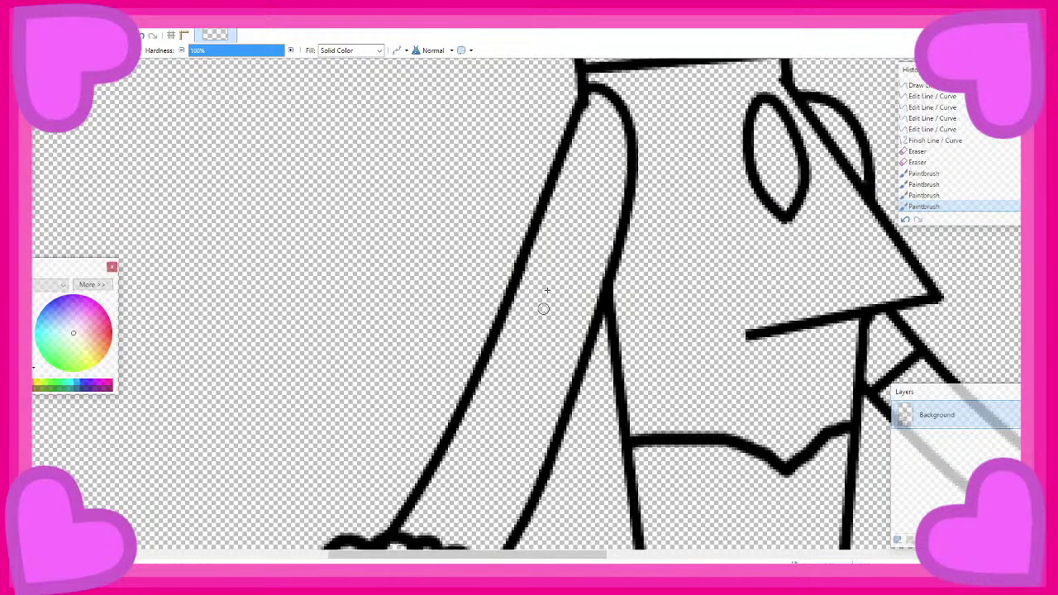
{"action": "left_click", "coordinate": [588, 355]}
{"action": "left_click_drag", "start_coordinate": [587, 356], "coordinate": [502, 319]}
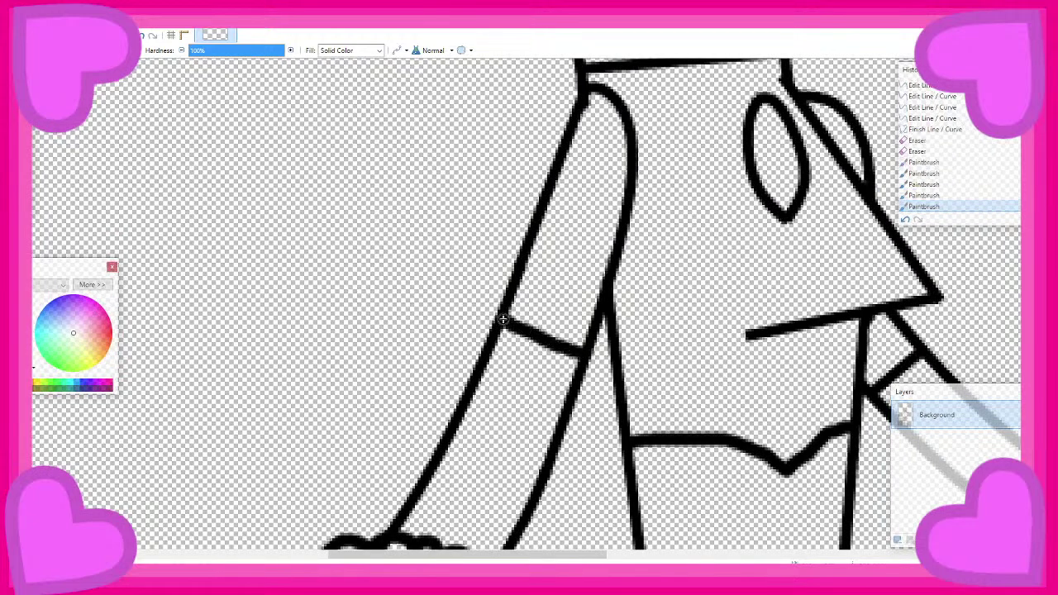
{"action": "scroll", "coordinate": [475, 295], "scroll_direction": "down", "scroll_amount": 2}
{"action": "scroll", "coordinate": [501, 306], "scroll_direction": "down", "scroll_amount": 2}
{"action": "scroll", "coordinate": [535, 320], "scroll_direction": "up", "scroll_amount": 2}
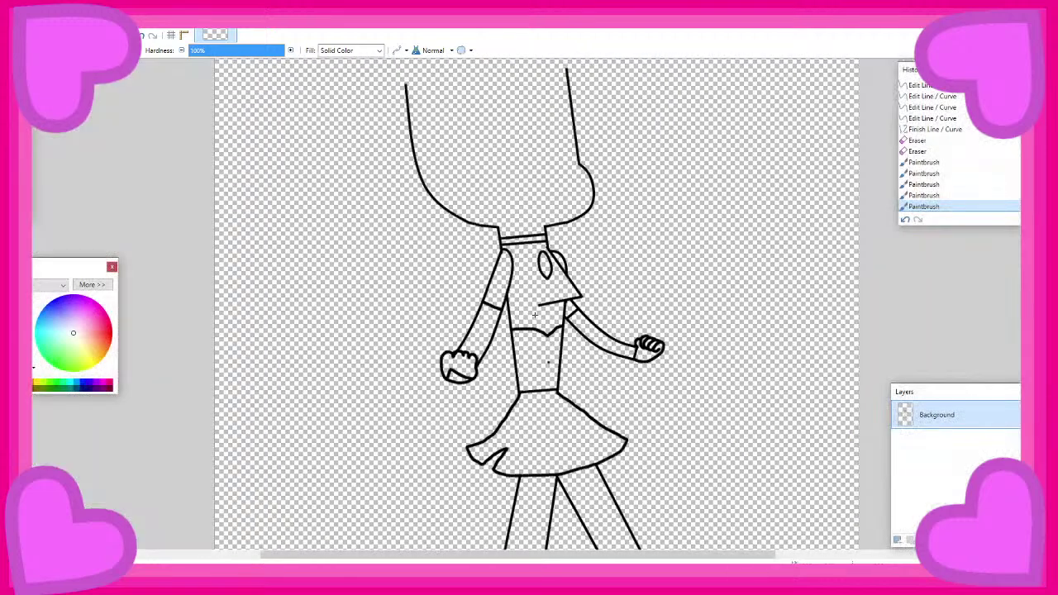
Close the open lower ends of both legs with straight lines using the Line/Curve tool
{"action": "scroll", "coordinate": [534, 315], "scroll_direction": "up", "scroll_amount": 3}
{"action": "scroll", "coordinate": [512, 309], "scroll_direction": "down", "scroll_amount": 6}
{"action": "scroll", "coordinate": [650, 344], "scroll_direction": "up", "scroll_amount": 4}
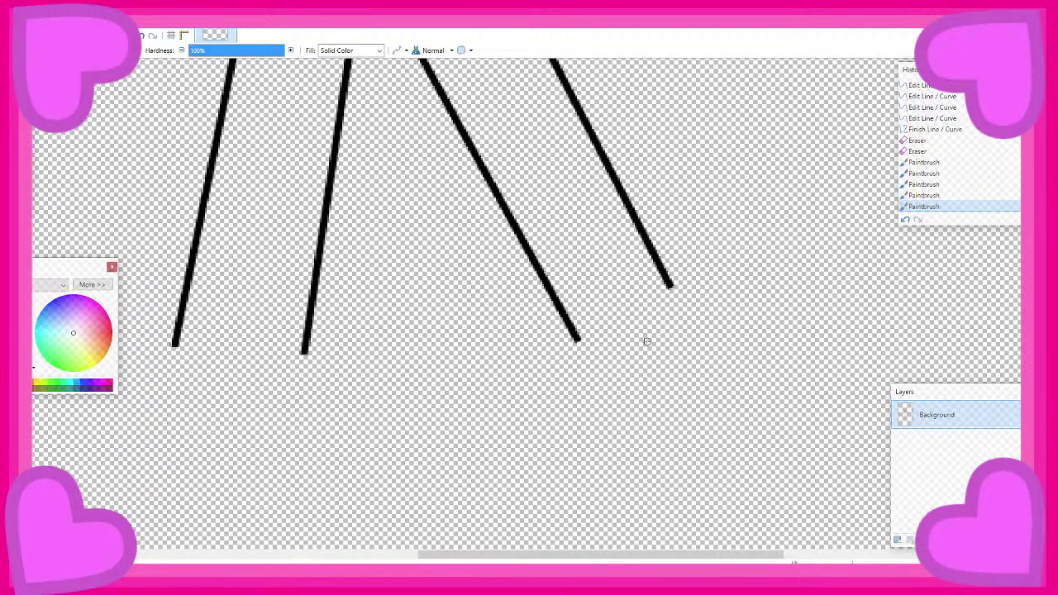
{"action": "left_click", "coordinate": [36, 192]}
{"action": "scroll", "coordinate": [507, 256], "scroll_direction": "down", "scroll_amount": 2}
{"action": "scroll", "coordinate": [666, 163], "scroll_direction": "up", "scroll_amount": 1}
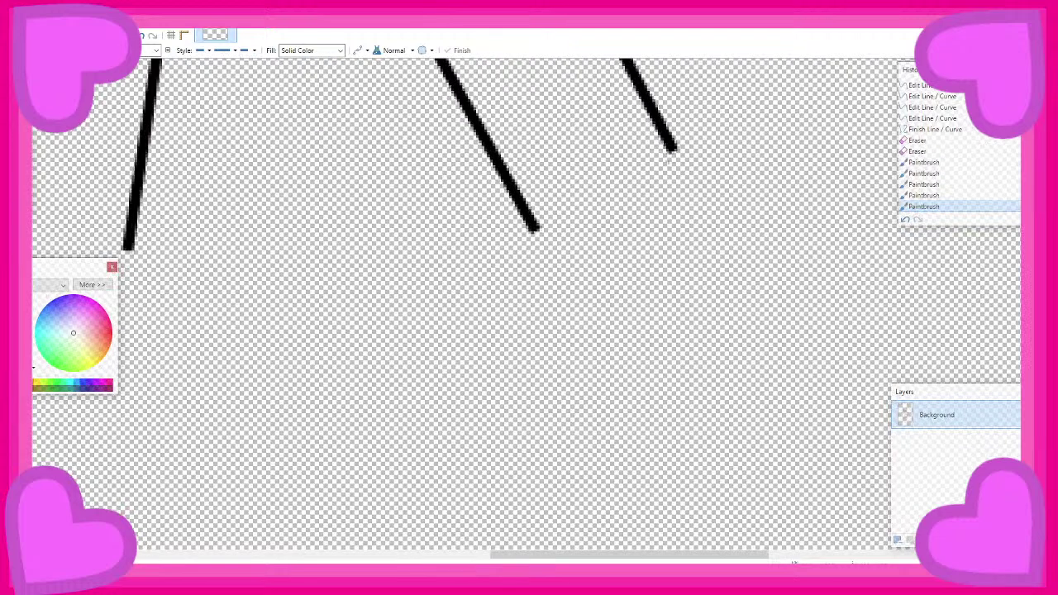
{"action": "mouse_move", "coordinate": [675, 148]}
{"action": "left_mouse_down"}
{"action": "mouse_move", "coordinate": [572, 229]}
{"action": "mouse_move", "coordinate": [534, 231]}
{"action": "left_mouse_up"}
{"action": "scroll", "coordinate": [625, 238], "scroll_direction": "down", "scroll_amount": 2}
{"action": "scroll", "coordinate": [625, 238], "scroll_direction": "up", "scroll_amount": 1}
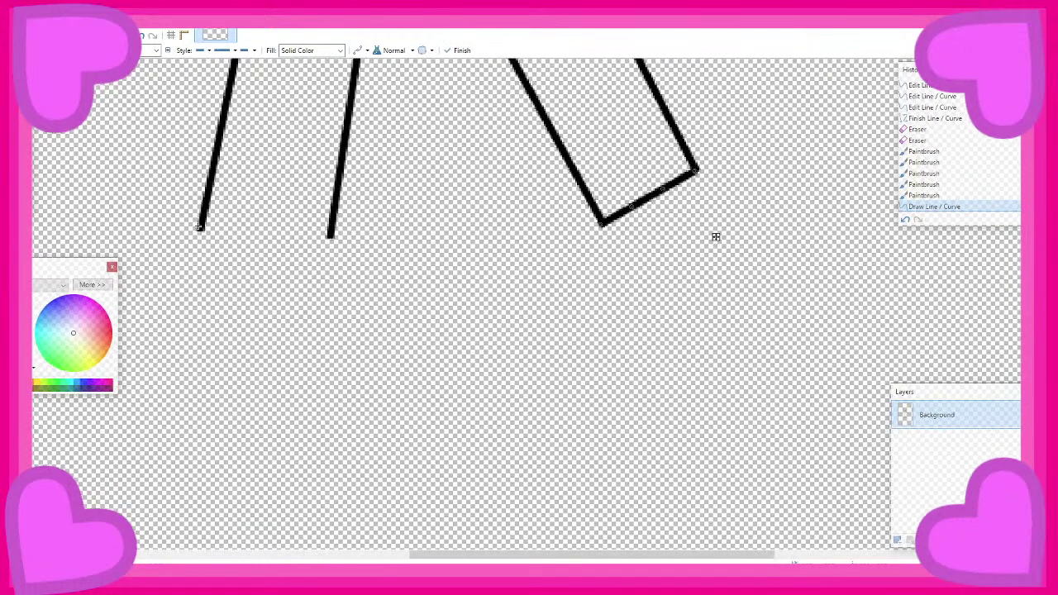
{"action": "left_click_drag", "start_coordinate": [200, 227], "coordinate": [334, 241]}
{"action": "key", "text": "Return"}
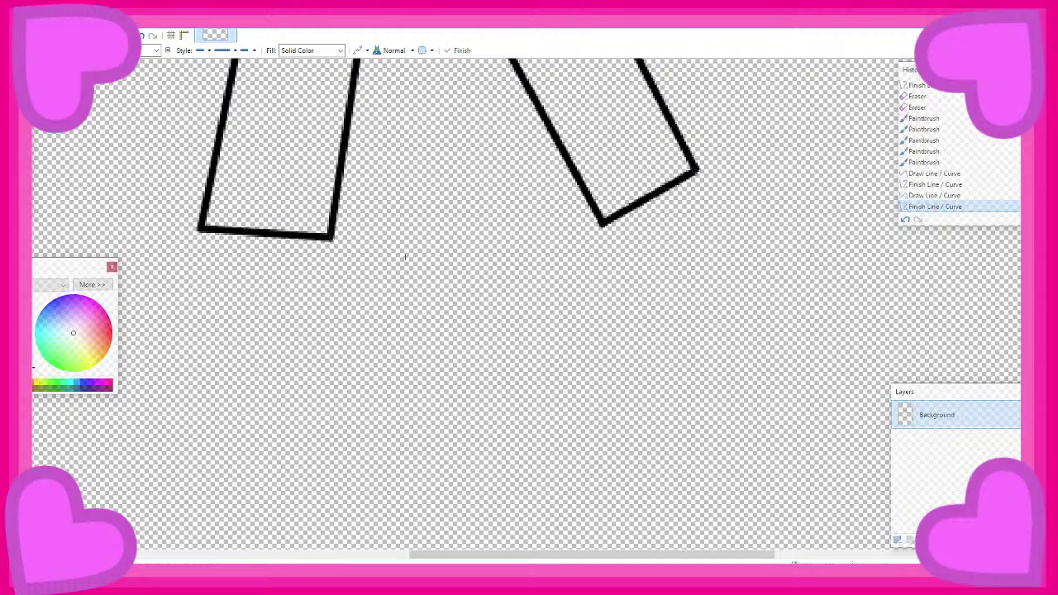
Draw a straight line sloping down and outward from the outer corner of the right leg's end as the shoe's front
{"action": "scroll", "coordinate": [412, 234], "scroll_direction": "down", "scroll_amount": 3}
{"action": "scroll", "coordinate": [413, 234], "scroll_direction": "up", "scroll_amount": 3}
{"action": "scroll", "coordinate": [762, 234], "scroll_direction": "up", "scroll_amount": 1}
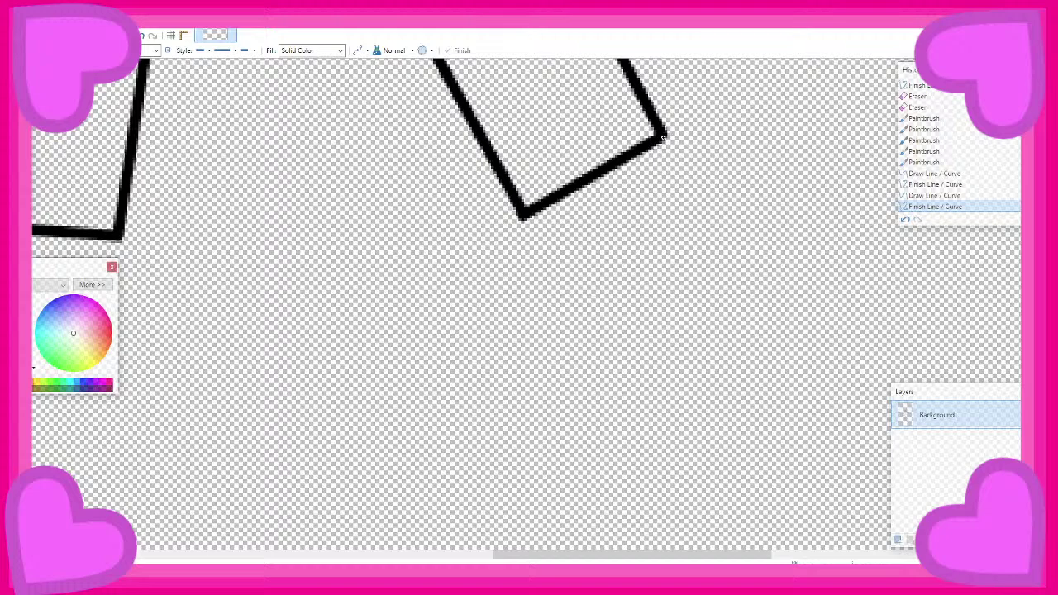
{"action": "mouse_move", "coordinate": [663, 137]}
{"action": "left_mouse_down"}
{"action": "mouse_move", "coordinate": [789, 229]}
{"action": "mouse_move", "coordinate": [760, 289]}
{"action": "mouse_move", "coordinate": [791, 296]}
{"action": "left_mouse_up"}
{"action": "key", "text": "Return"}
{"action": "scroll", "coordinate": [654, 295], "scroll_direction": "down", "scroll_amount": 2}
{"action": "scroll", "coordinate": [570, 229], "scroll_direction": "up", "scroll_amount": 2}
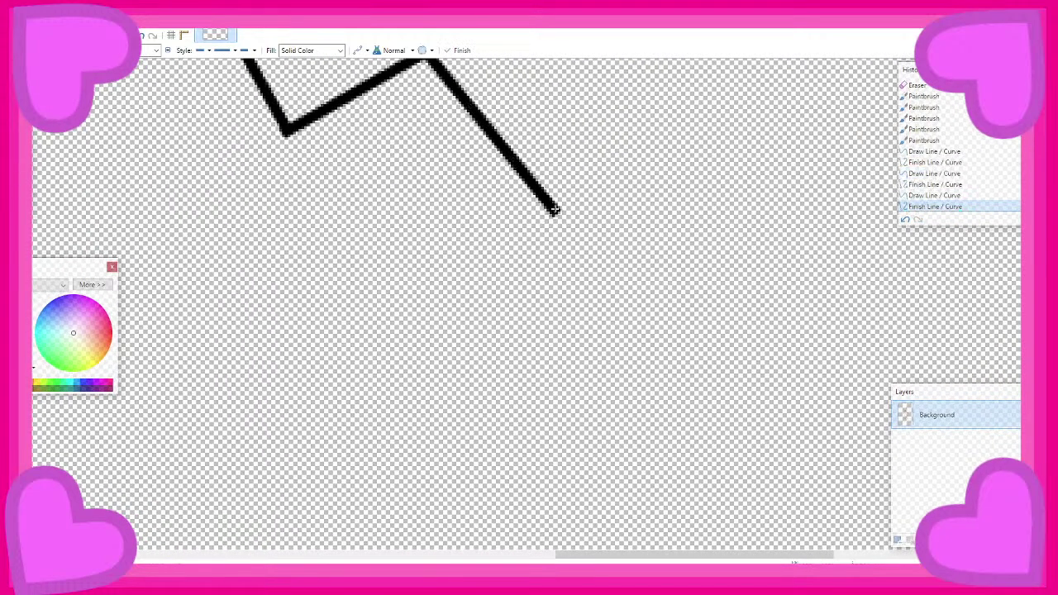
Draw a line from the end of the shoe's front and bend it into a rounded toe that turns back along the sole
{"action": "mouse_move", "coordinate": [554, 209]}
{"action": "left_mouse_down"}
{"action": "mouse_move", "coordinate": [768, 347]}
{"action": "mouse_move", "coordinate": [538, 411]}
{"action": "mouse_move", "coordinate": [525, 403]}
{"action": "left_mouse_up"}
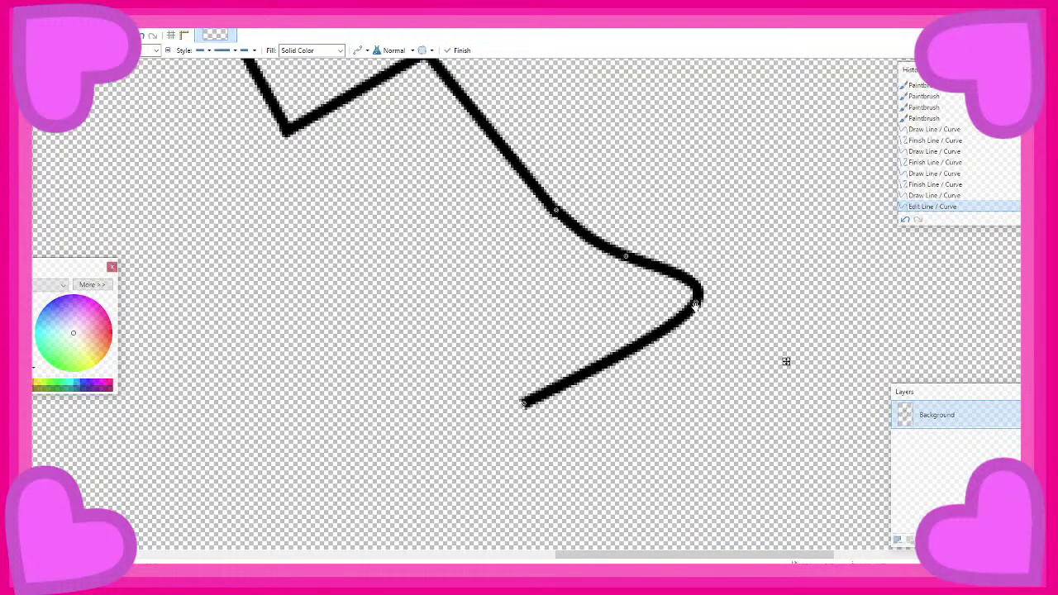
{"action": "left_click_drag", "start_coordinate": [696, 304], "coordinate": [712, 367]}
{"action": "left_click_drag", "start_coordinate": [624, 253], "coordinate": [647, 281]}
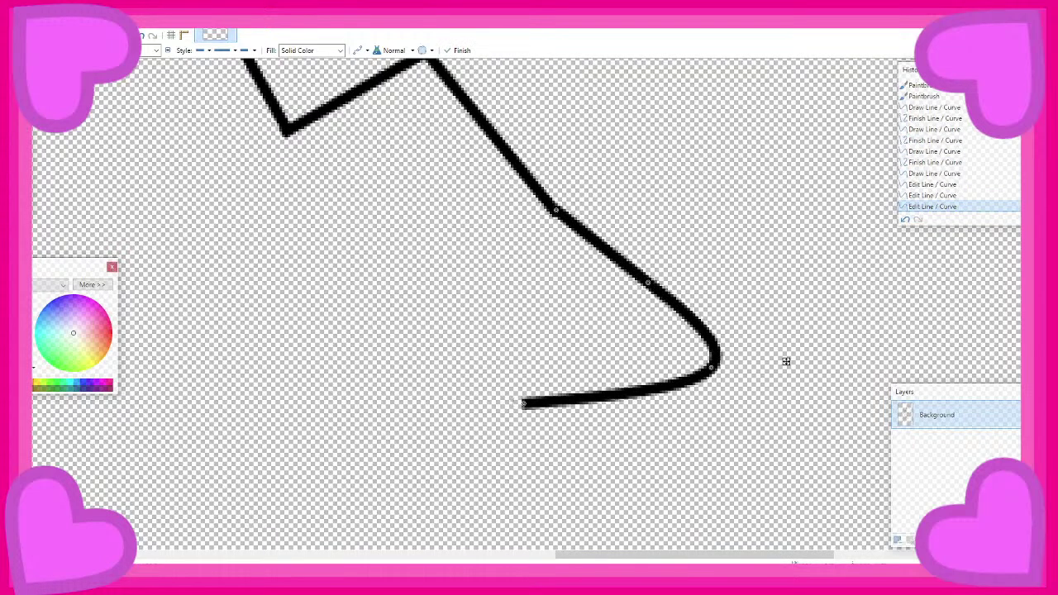
{"action": "left_click_drag", "start_coordinate": [524, 403], "coordinate": [485, 435]}
{"action": "left_click_drag", "start_coordinate": [711, 368], "coordinate": [696, 410]}
{"action": "left_click_drag", "start_coordinate": [648, 283], "coordinate": [667, 322]}
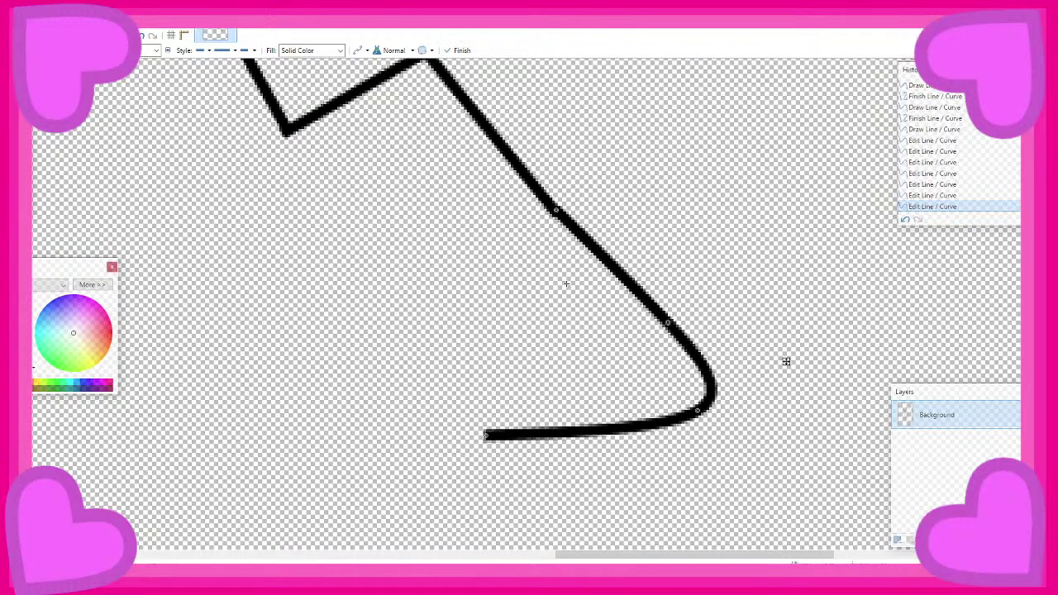
{"action": "left_click", "coordinate": [556, 211]}
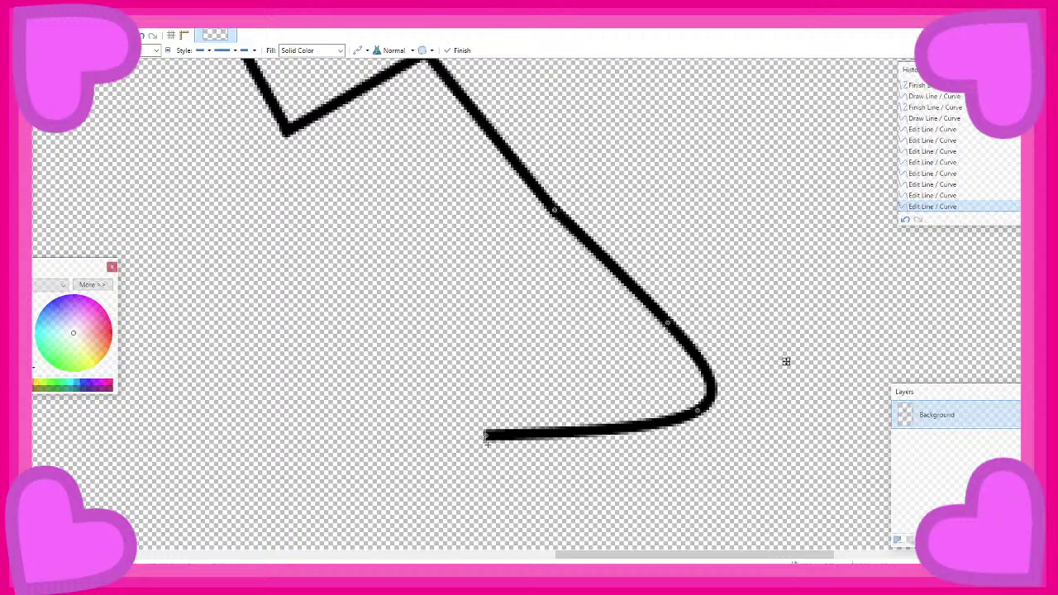
{"action": "left_click_drag", "start_coordinate": [488, 443], "coordinate": [488, 457]}
{"action": "key", "text": "Return"}
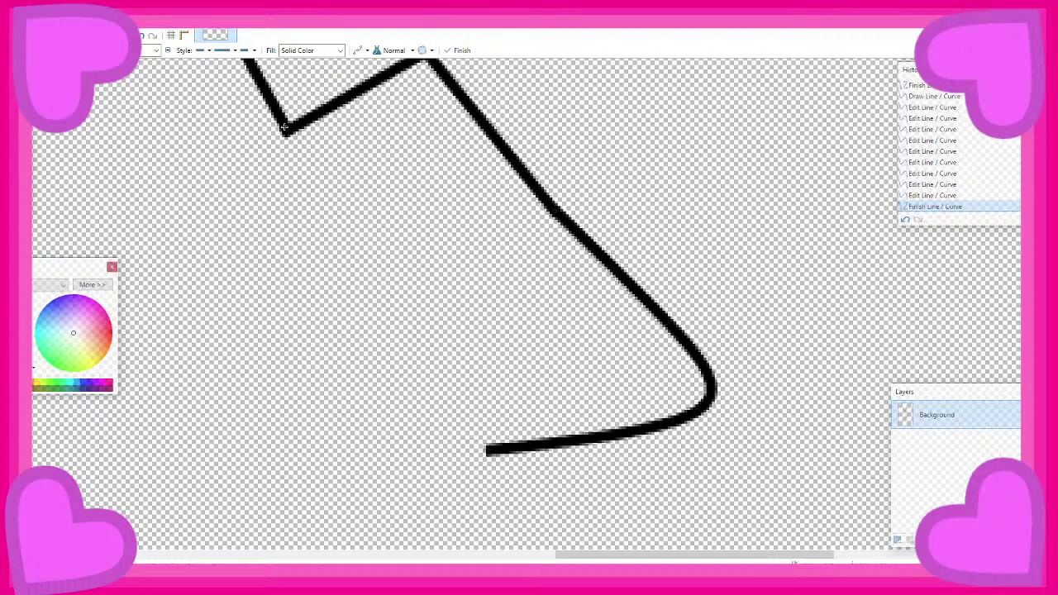
Try a straight back edge from the leg's inner corner with a small stepped heel joined to the end of the toe curve
{"action": "mouse_move", "coordinate": [284, 127]}
{"action": "left_mouse_down"}
{"action": "mouse_move", "coordinate": [395, 342]}
{"action": "mouse_move", "coordinate": [388, 471]}
{"action": "left_mouse_up"}
{"action": "key", "text": "Return"}
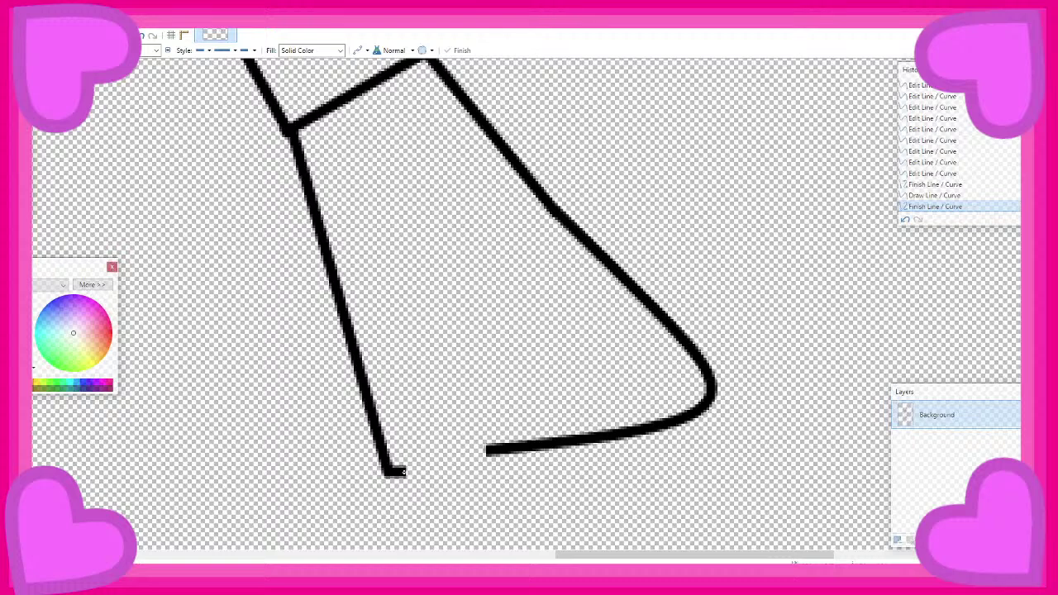
{"action": "left_click_drag", "start_coordinate": [385, 472], "coordinate": [404, 472]}
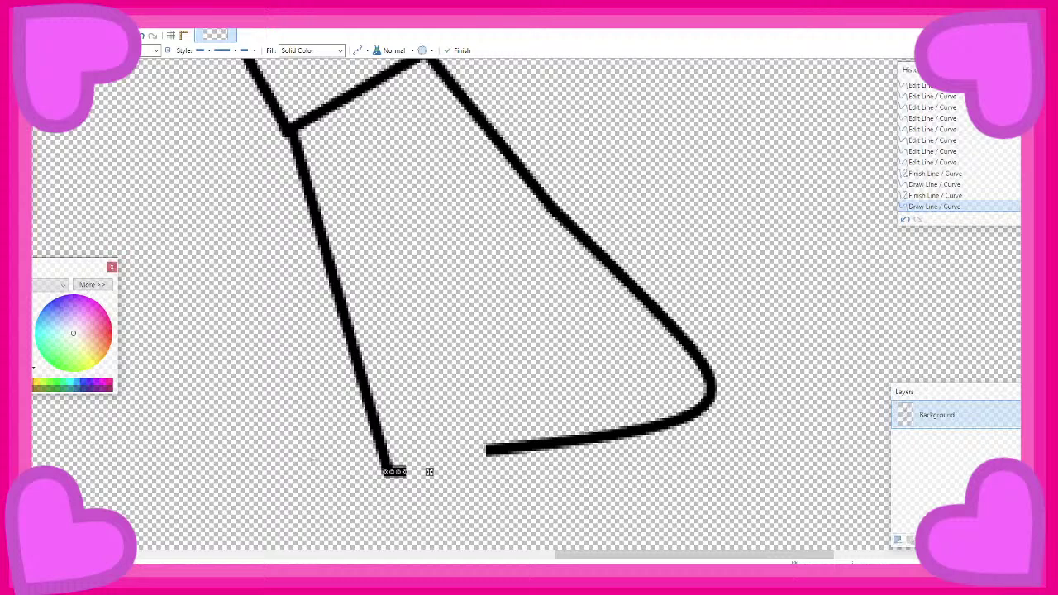
{"action": "key", "text": "Return"}
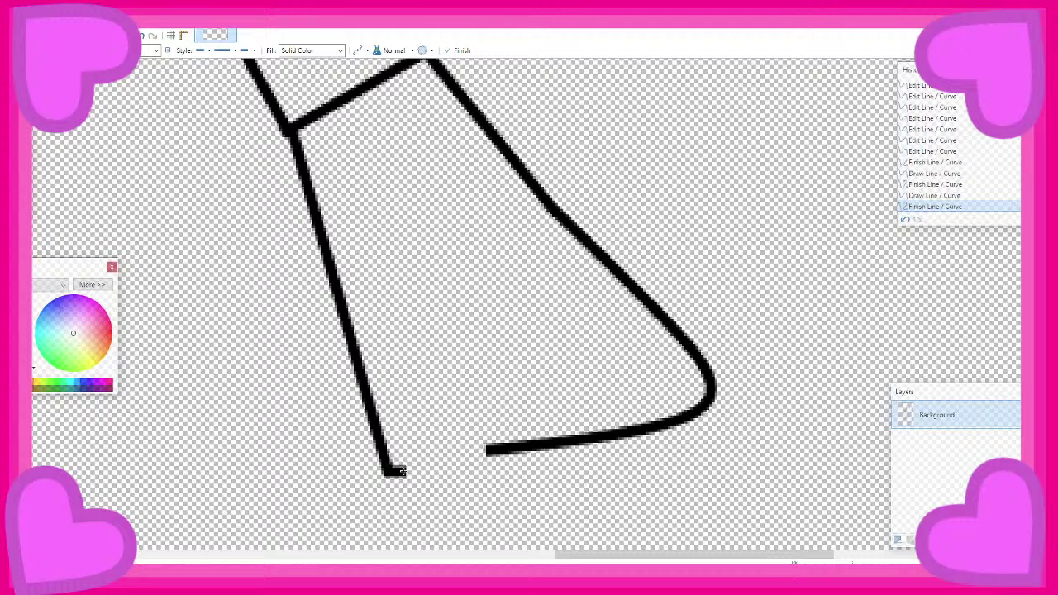
{"action": "mouse_move", "coordinate": [403, 471]}
{"action": "left_mouse_down"}
{"action": "mouse_move", "coordinate": [435, 464]}
{"action": "mouse_move", "coordinate": [429, 440]}
{"action": "left_mouse_up"}
{"action": "key", "text": "Return"}
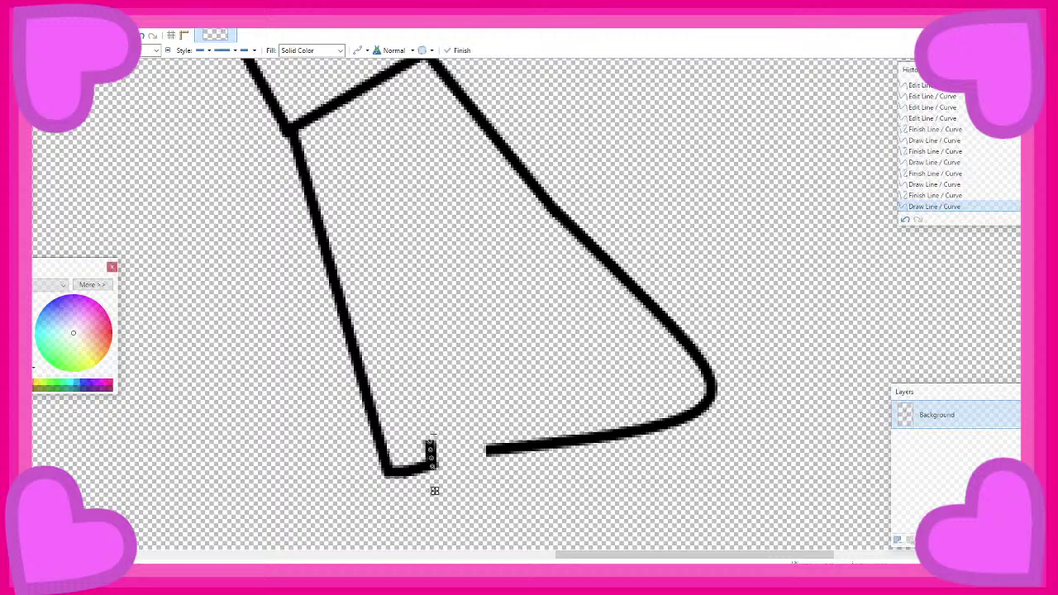
{"action": "key", "text": "Return"}
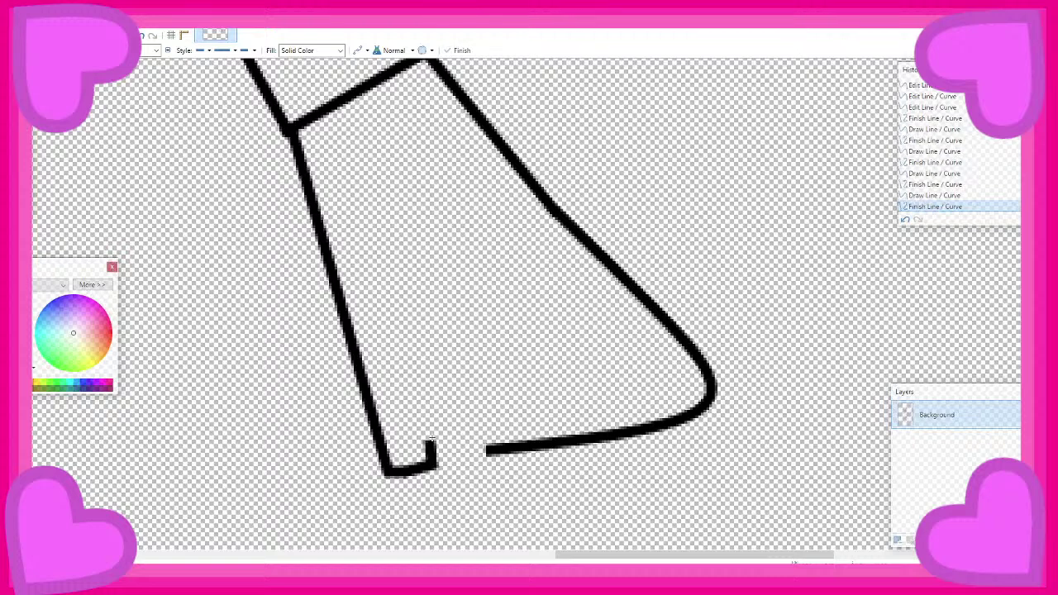
{"action": "left_click_drag", "start_coordinate": [429, 444], "coordinate": [491, 449]}
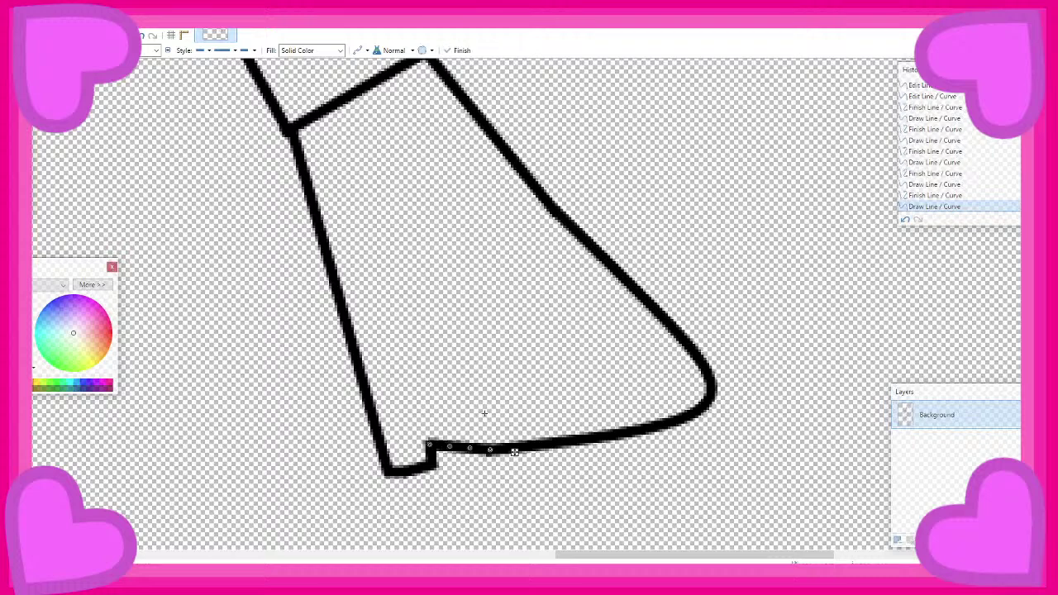
{"action": "key", "text": "Return"}
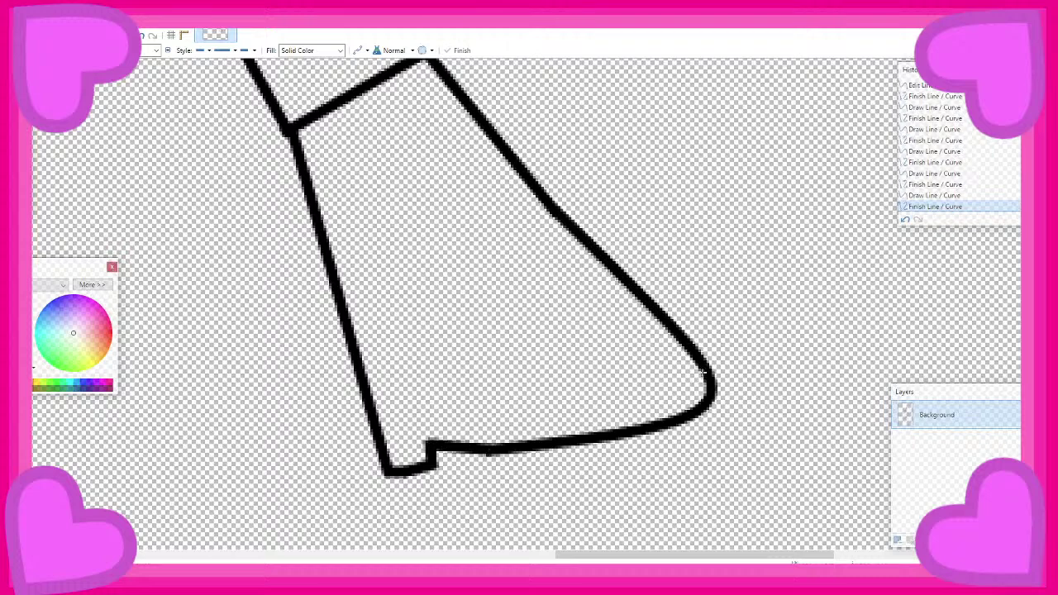
Try a gently curved sole line across the shoe, from the toe to the back edge above the heel
{"action": "mouse_move", "coordinate": [704, 372]}
{"action": "left_mouse_down"}
{"action": "mouse_move", "coordinate": [626, 405]}
{"action": "mouse_move", "coordinate": [428, 423]}
{"action": "mouse_move", "coordinate": [385, 437]}
{"action": "mouse_move", "coordinate": [399, 438]}
{"action": "left_mouse_up"}
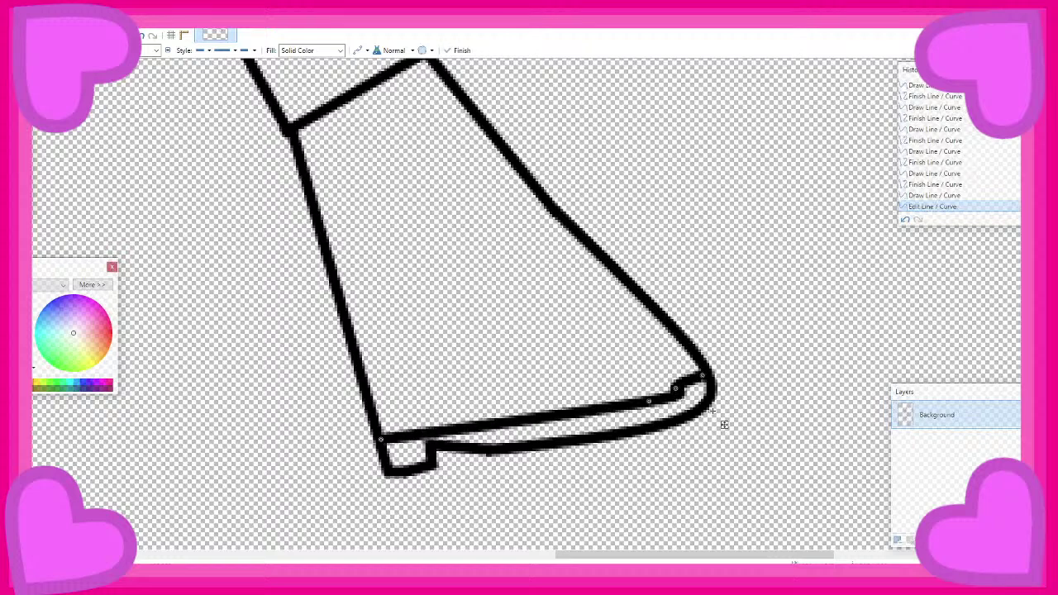
{"action": "left_click_drag", "start_coordinate": [647, 404], "coordinate": [548, 419]}
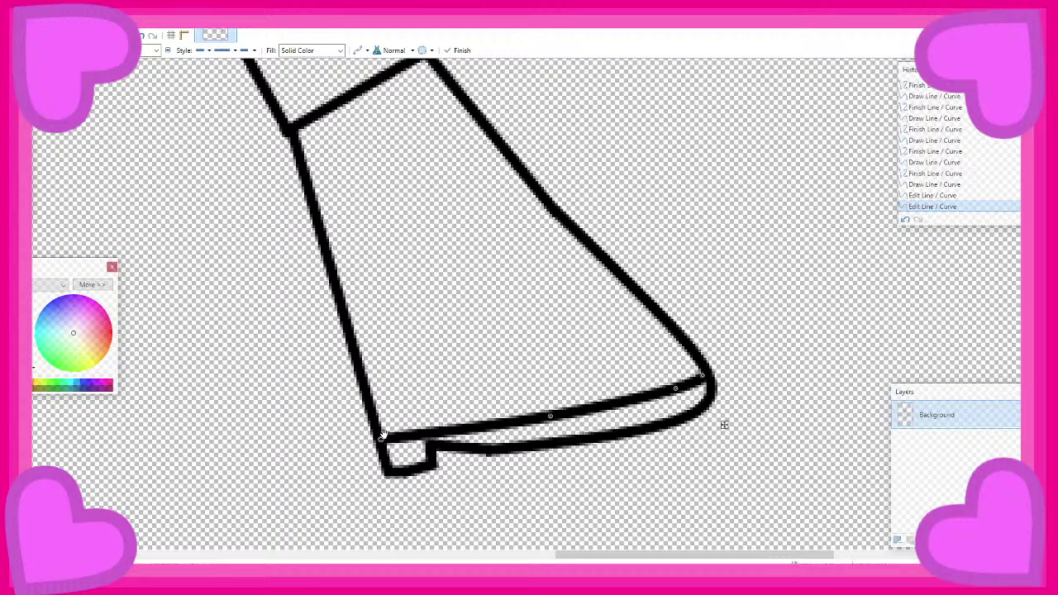
{"action": "left_click_drag", "start_coordinate": [382, 435], "coordinate": [376, 429]}
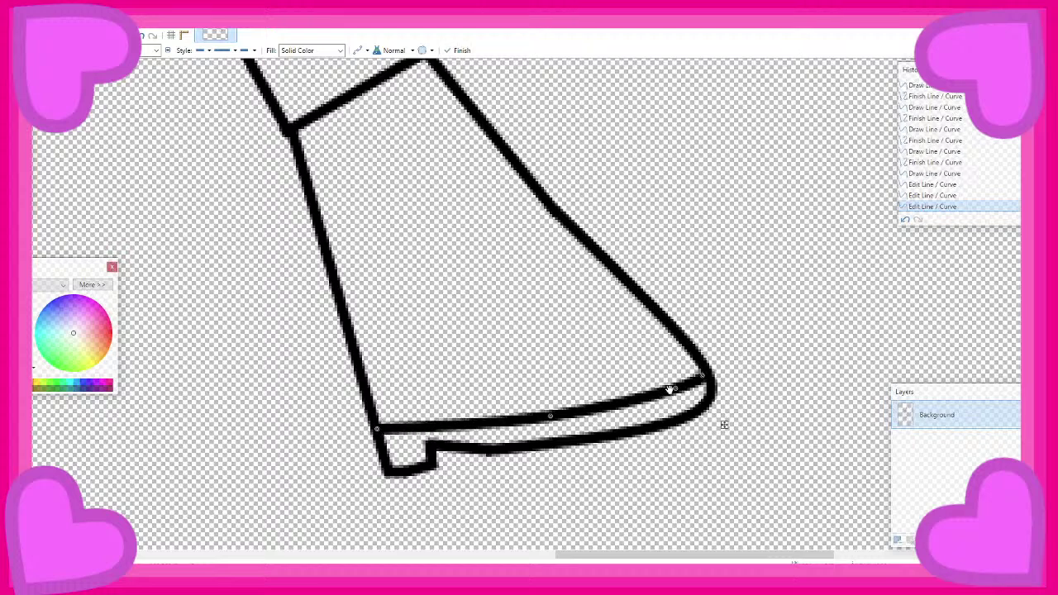
{"action": "mouse_move", "coordinate": [669, 389]}
{"action": "left_mouse_down"}
{"action": "mouse_move", "coordinate": [653, 402]}
{"action": "mouse_move", "coordinate": [662, 394]}
{"action": "left_mouse_up"}
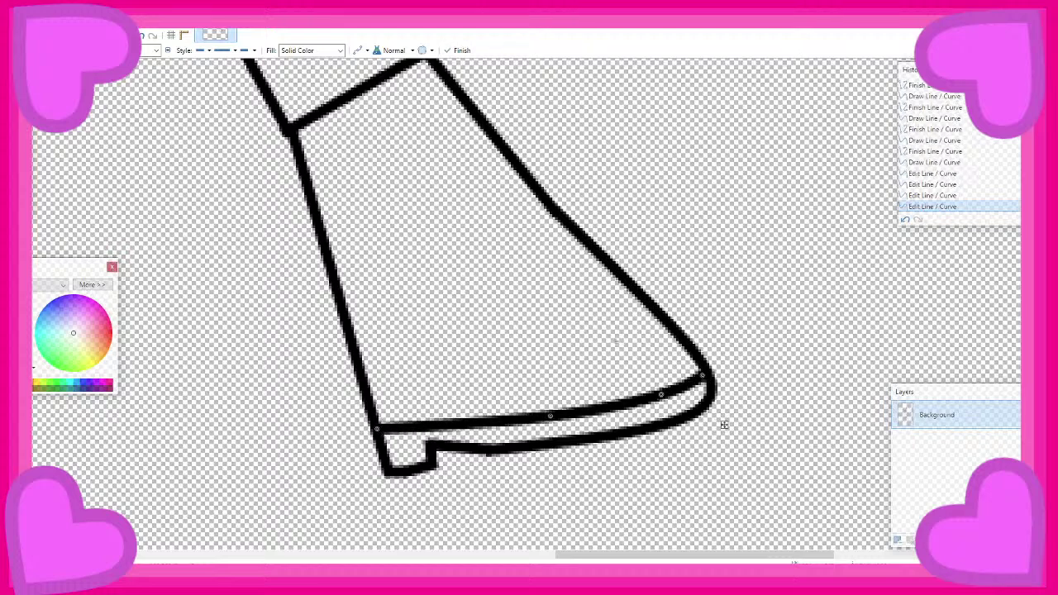
{"action": "key", "text": "Return"}
Undo the sole line, the stepped heel and the back edge of the shoe, back to the editable toe curve
{"action": "scroll", "coordinate": [724, 425], "scroll_direction": "down", "scroll_amount": 4}
{"action": "scroll", "coordinate": [416, 319], "scroll_direction": "up", "scroll_amount": 1}
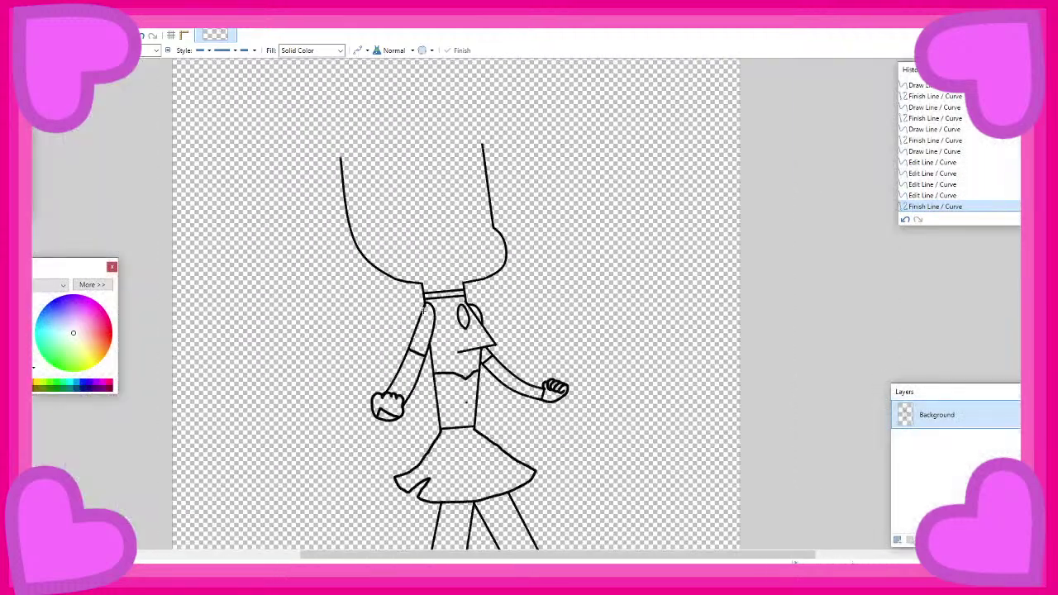
{"action": "scroll", "coordinate": [423, 311], "scroll_direction": "down", "scroll_amount": 3}
{"action": "scroll", "coordinate": [429, 406], "scroll_direction": "up", "scroll_amount": 1}
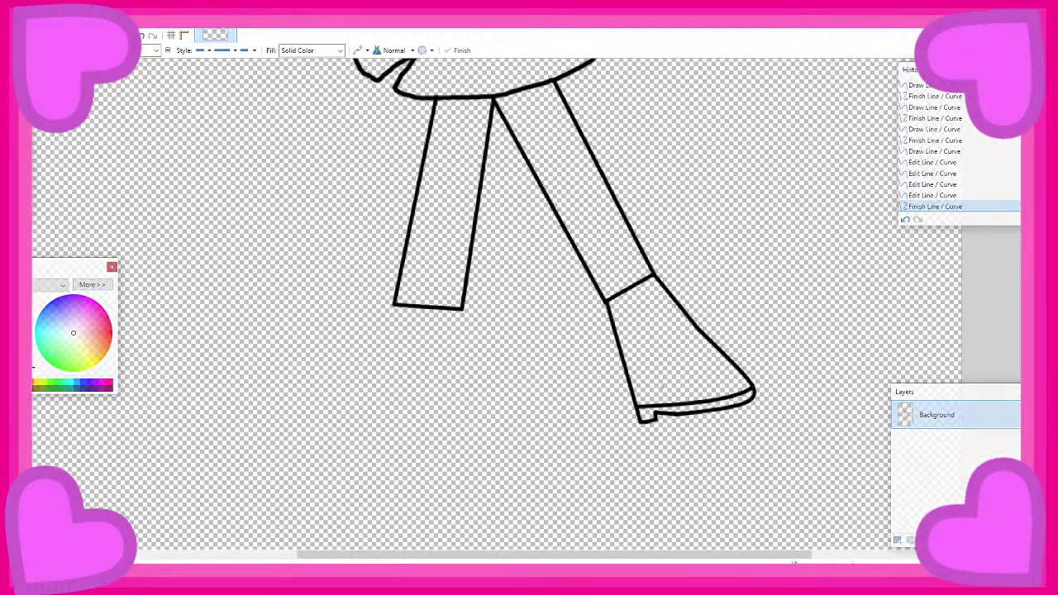
{"action": "scroll", "coordinate": [797, 428], "scroll_direction": "up", "scroll_amount": 2}
{"action": "key", "text": "ctrl+z"}
{"action": "key", "text": "ctrl+z"}
{"action": "key", "text": "ctrl+z"}
{"action": "scroll", "coordinate": [797, 428], "scroll_direction": "up", "scroll_amount": 1}
{"action": "key", "text": "ctrl+z"}
{"action": "key", "text": "ctrl+z"}
{"action": "key", "text": "ctrl+z"}
{"action": "key", "text": "ctrl+z"}
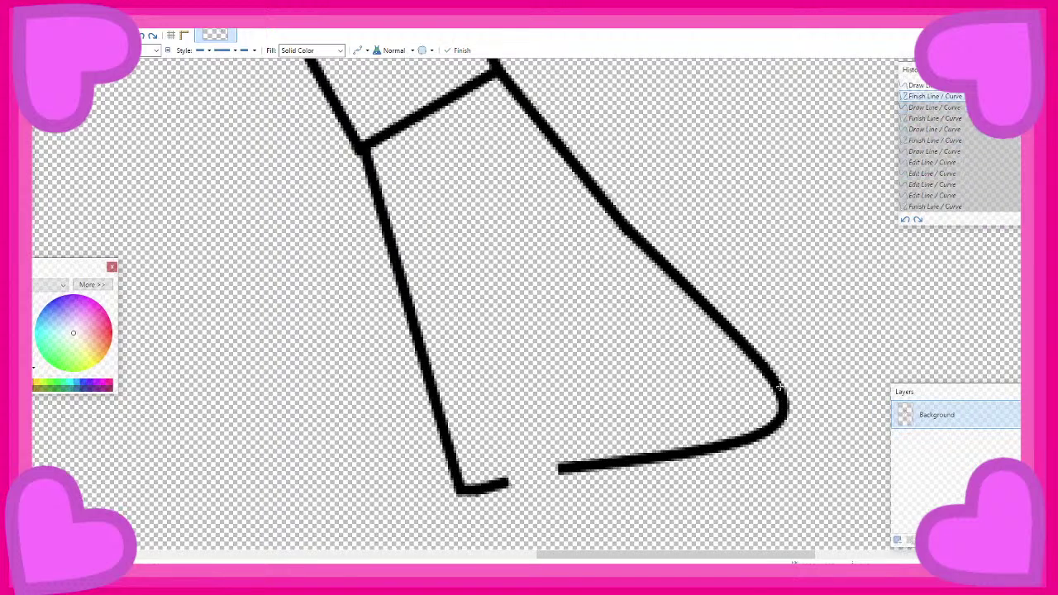
Reshape the toe curve into a narrower, downward-pointing toe and extend its open end back toward the heel
{"action": "left_click_drag", "start_coordinate": [773, 427], "coordinate": [705, 491]}
{"action": "left_click_drag", "start_coordinate": [740, 341], "coordinate": [733, 399]}
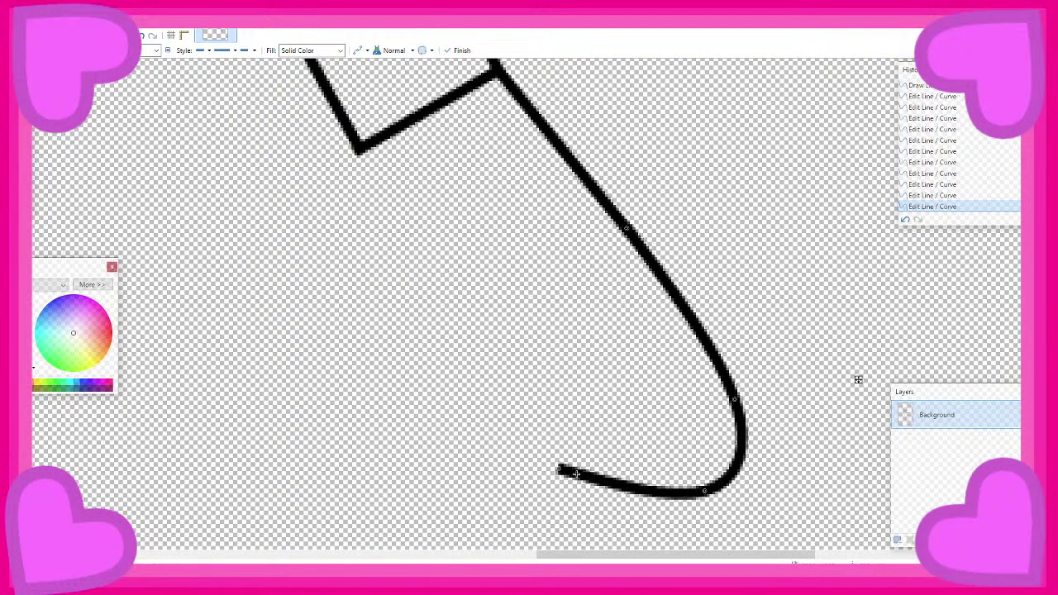
{"action": "left_click_drag", "start_coordinate": [558, 471], "coordinate": [503, 459]}
{"action": "key", "text": "Return"}
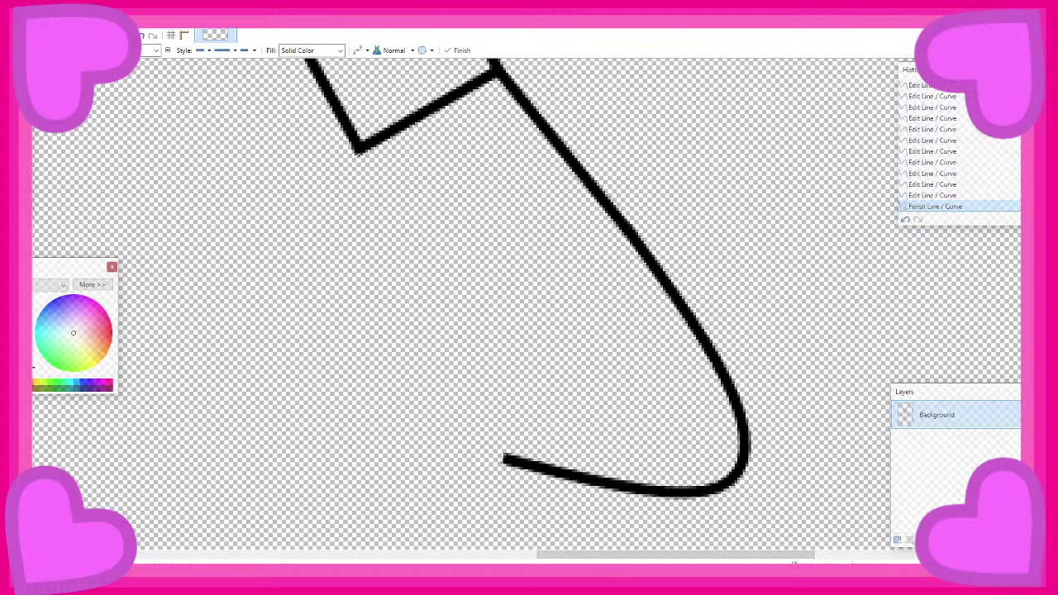
Draw the shoe's back edge from the leg's inner corner, a small notched heel, and a slanted line joining it to the sole
{"action": "mouse_move", "coordinate": [357, 151]}
{"action": "left_mouse_down"}
{"action": "mouse_move", "coordinate": [432, 394]}
{"action": "mouse_move", "coordinate": [405, 402]}
{"action": "mouse_move", "coordinate": [394, 392]}
{"action": "mouse_move", "coordinate": [399, 349]}
{"action": "mouse_move", "coordinate": [510, 458]}
{"action": "mouse_move", "coordinate": [397, 391]}
{"action": "mouse_move", "coordinate": [428, 396]}
{"action": "mouse_move", "coordinate": [437, 373]}
{"action": "mouse_move", "coordinate": [511, 460]}
{"action": "left_mouse_up"}
{"action": "key", "text": "Return"}
{"action": "key", "text": "Return"}
{"action": "key", "text": "Return"}
{"action": "key", "text": "Return"}
{"action": "scroll", "coordinate": [529, 342], "scroll_direction": "down", "scroll_amount": 2}
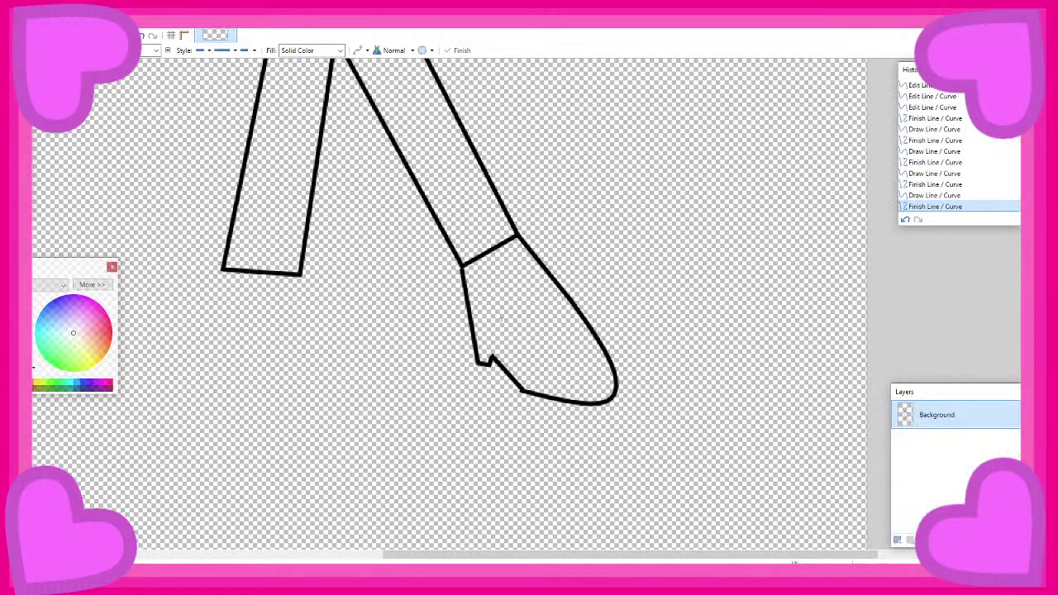
Remove the stray dot inside the shoe and draw a short line inward from the back edge above the heel
{"action": "scroll", "coordinate": [493, 313], "scroll_direction": "up", "scroll_amount": 2}
{"action": "left_click", "coordinate": [614, 458]}
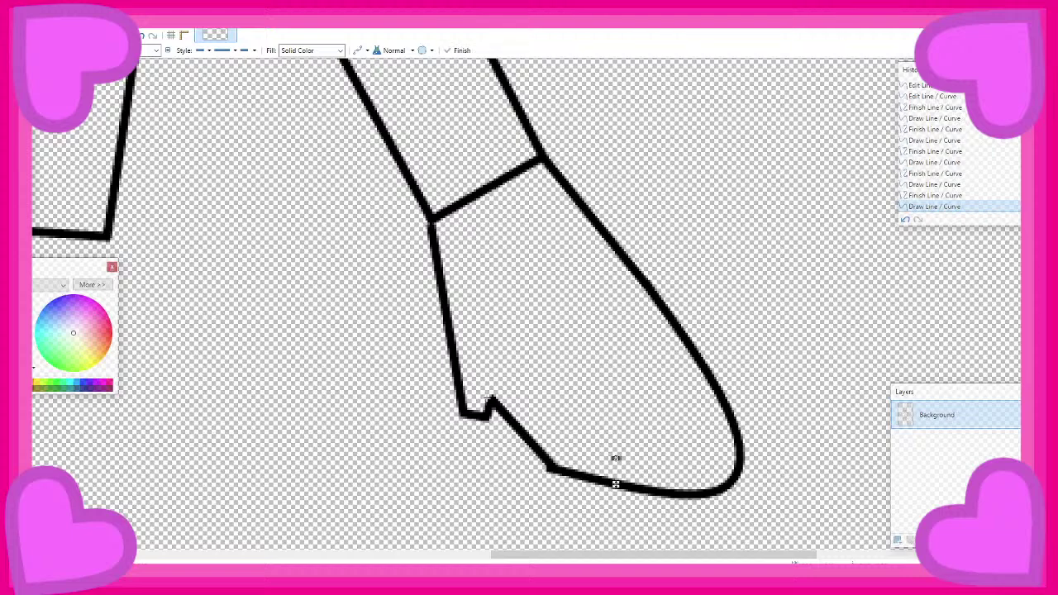
{"action": "key", "text": "ctrl+z"}
{"action": "key", "text": "Return"}
Draw a line from above the heel to the toe and bend it into an S-curve following the sole
{"action": "mouse_move", "coordinate": [483, 381]}
{"action": "left_mouse_down"}
{"action": "mouse_move", "coordinate": [527, 390]}
{"action": "mouse_move", "coordinate": [584, 454]}
{"action": "mouse_move", "coordinate": [728, 467]}
{"action": "left_mouse_up"}
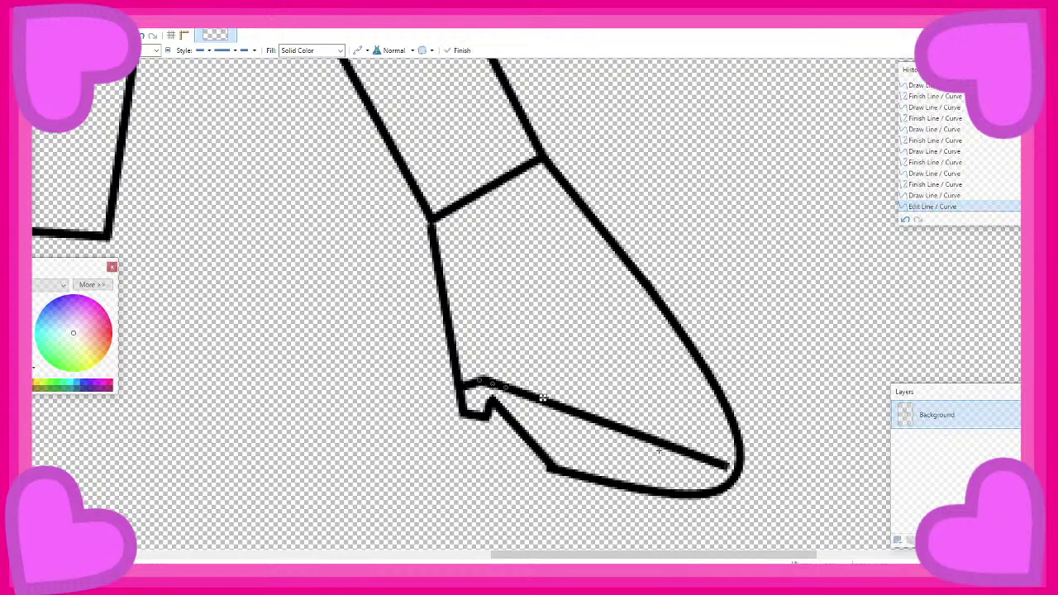
{"action": "left_click_drag", "start_coordinate": [506, 388], "coordinate": [596, 452]}
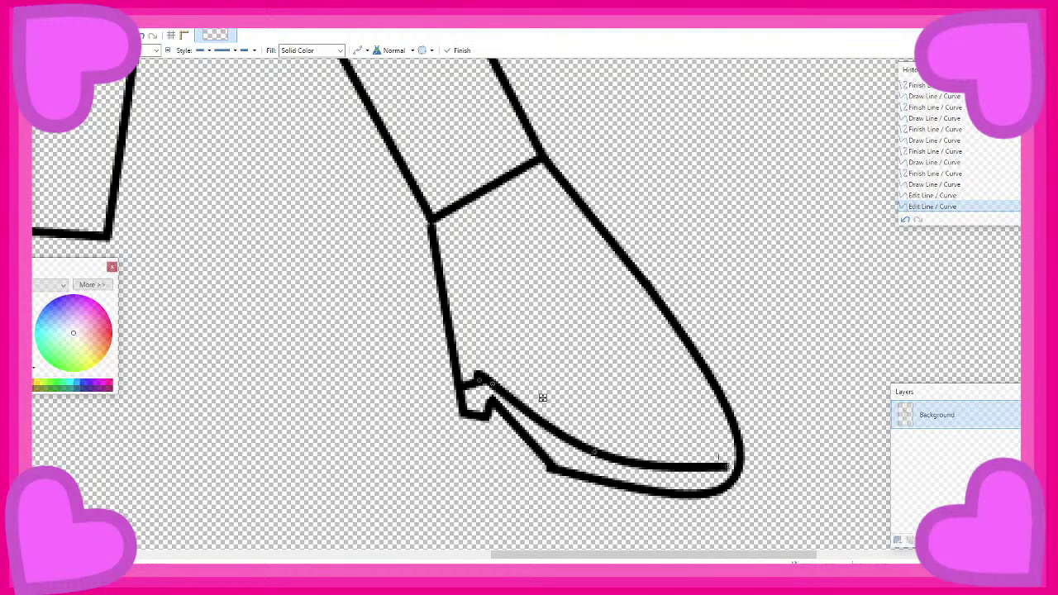
{"action": "left_click_drag", "start_coordinate": [727, 466], "coordinate": [737, 475]}
{"action": "left_click_drag", "start_coordinate": [491, 386], "coordinate": [539, 420]}
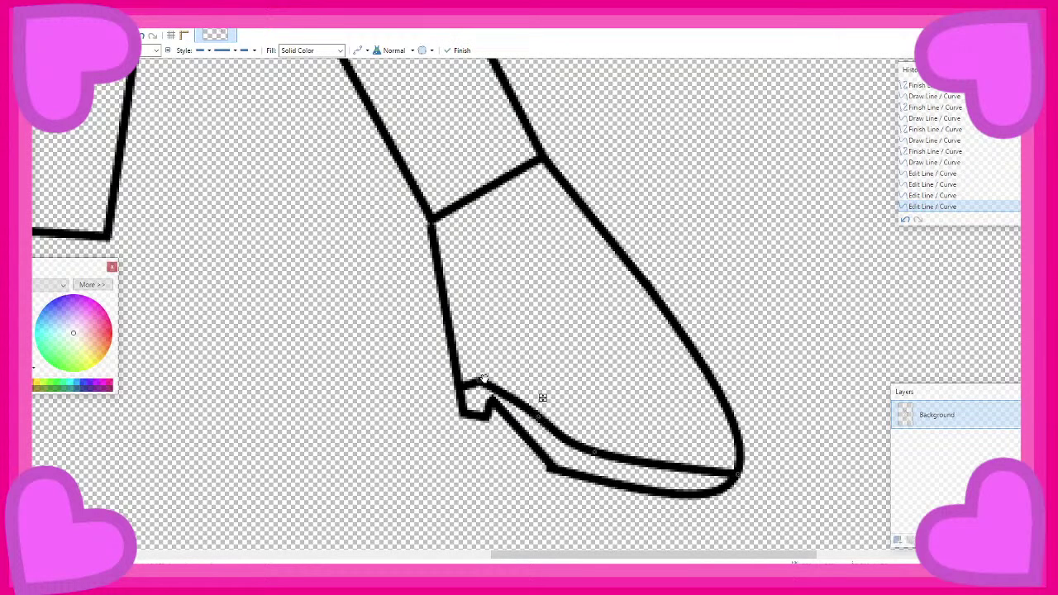
{"action": "left_click_drag", "start_coordinate": [537, 412], "coordinate": [531, 403]}
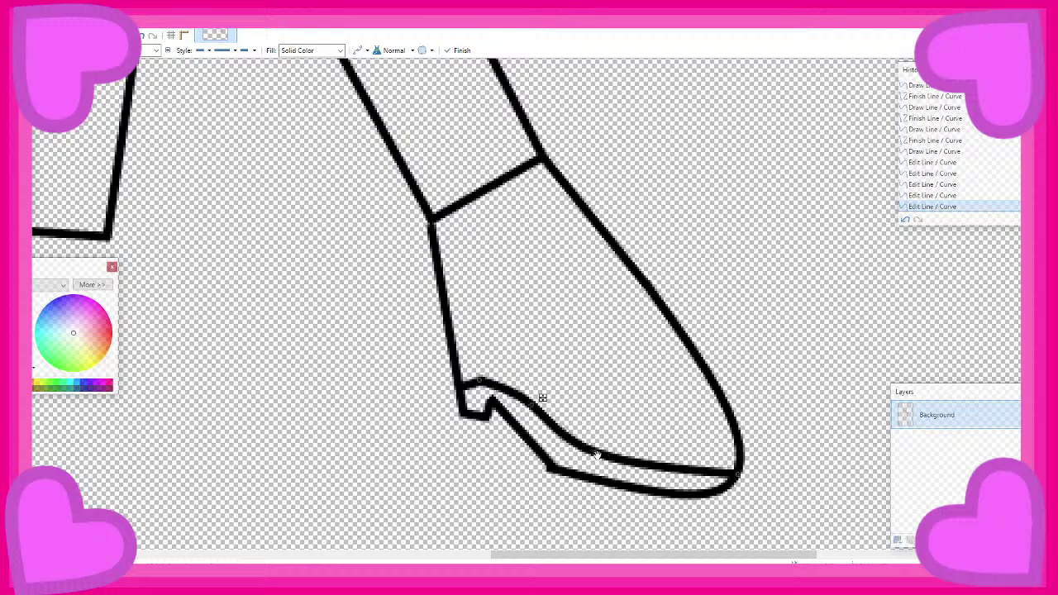
{"action": "left_click_drag", "start_coordinate": [595, 453], "coordinate": [590, 458]}
{"action": "left_click_drag", "start_coordinate": [738, 477], "coordinate": [712, 491]}
{"action": "key", "text": "Return"}
Finish the sole curve and close the small gap at the shoe's back ankle corner with a short line
{"action": "scroll", "coordinate": [569, 276], "scroll_direction": "down", "scroll_amount": 4}
{"action": "scroll", "coordinate": [349, 274], "scroll_direction": "up", "scroll_amount": 2}
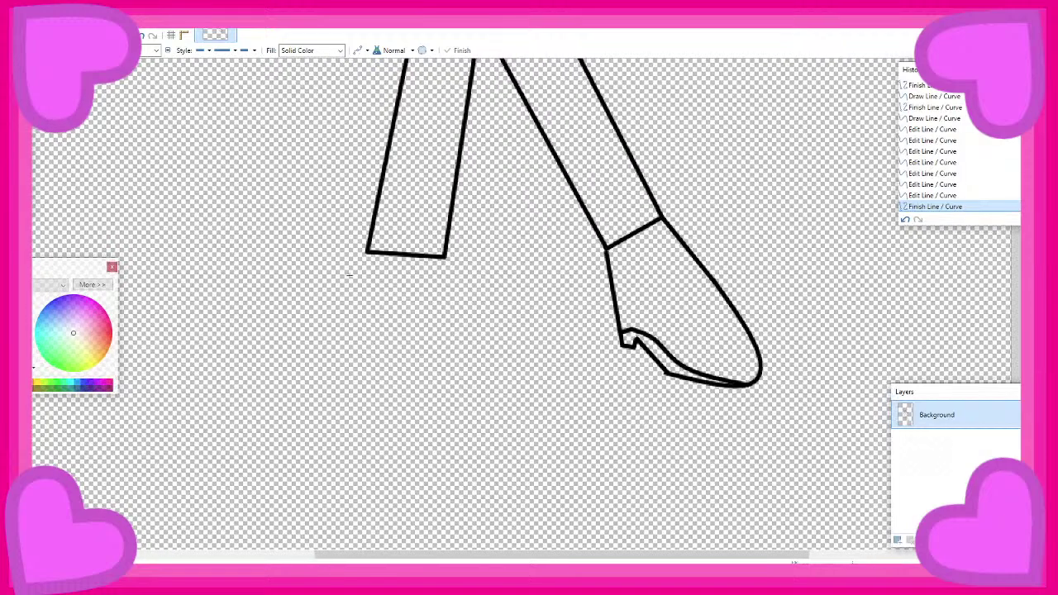
{"action": "scroll", "coordinate": [588, 248], "scroll_direction": "up", "scroll_amount": 5}
{"action": "left_click_drag", "start_coordinate": [575, 255], "coordinate": [577, 236]}
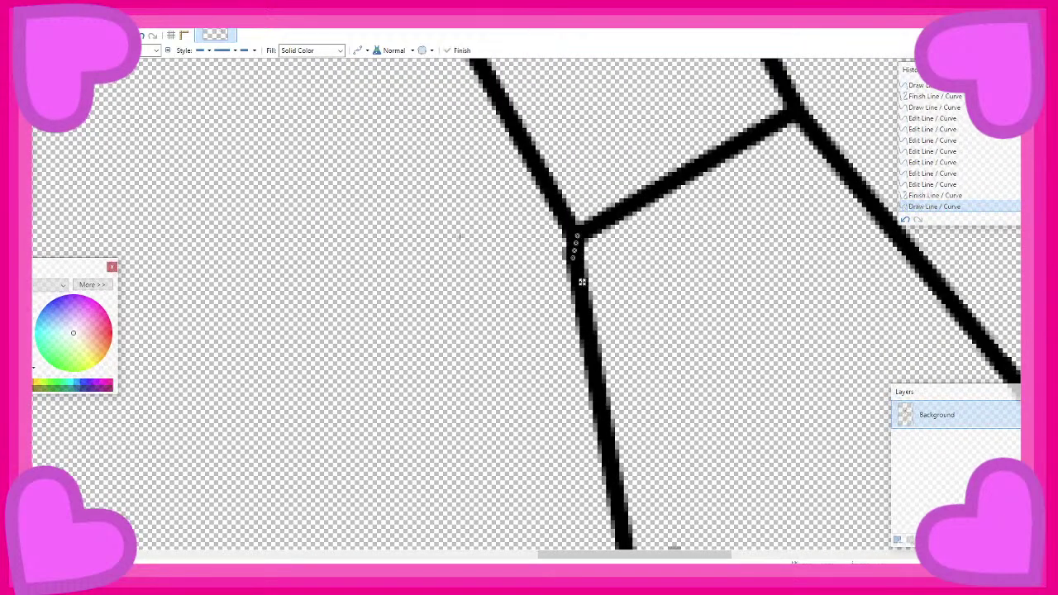
{"action": "left_click", "coordinate": [458, 236]}
{"action": "scroll", "coordinate": [507, 226], "scroll_direction": "down", "scroll_amount": 4}
{"action": "scroll", "coordinate": [264, 252], "scroll_direction": "up", "scroll_amount": 1}
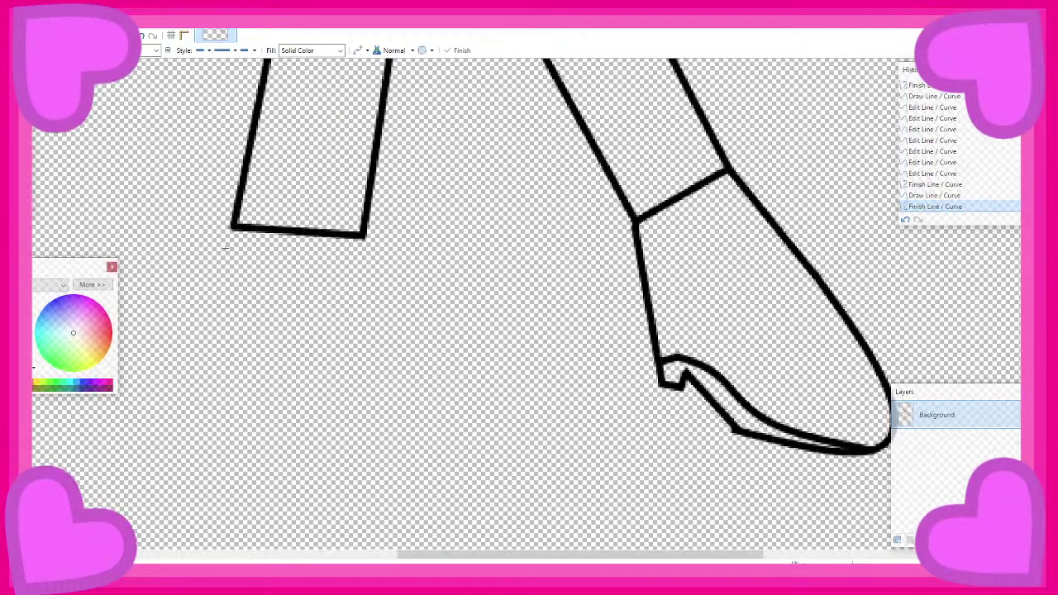
Draw a line from the other leg's outer ankle corner and bend it into a rounded toe that turns back inward
{"action": "scroll", "coordinate": [229, 229], "scroll_direction": "down", "scroll_amount": 4}
{"action": "mouse_move", "coordinate": [233, 228]}
{"action": "left_mouse_down"}
{"action": "mouse_move", "coordinate": [125, 259]}
{"action": "mouse_move", "coordinate": [306, 200]}
{"action": "left_mouse_up"}
{"action": "scroll", "coordinate": [307, 201], "scroll_direction": "down", "scroll_amount": 2}
{"action": "scroll", "coordinate": [170, 146], "scroll_direction": "up", "scroll_amount": 1}
{"action": "scroll", "coordinate": [478, 223], "scroll_direction": "up", "scroll_amount": 2}
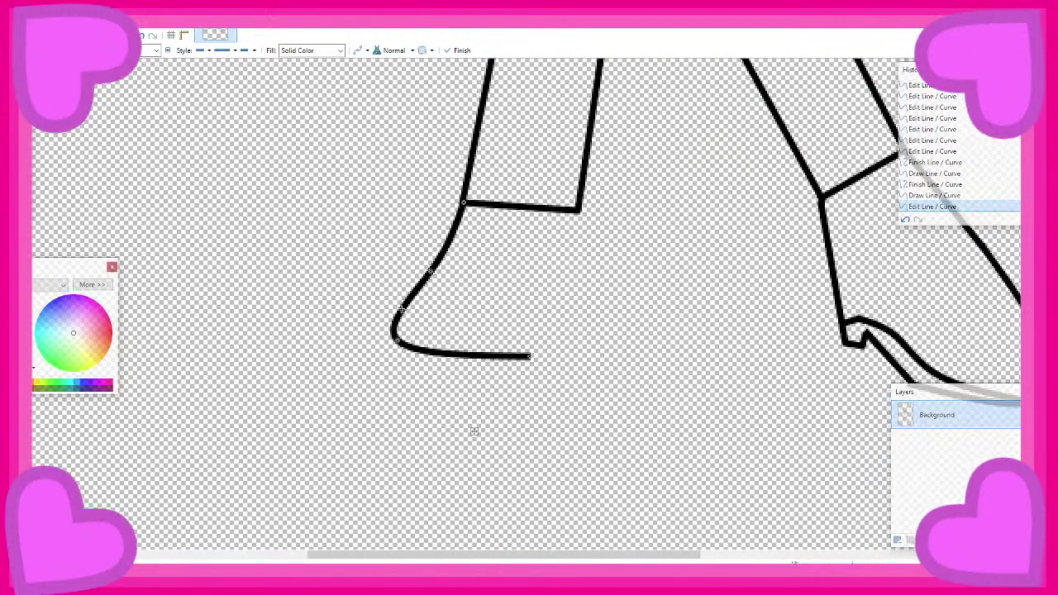
Reshape the second shoe's curve into a longer, narrower, downward-pointing toe and adjust its open sole end
{"action": "left_click_drag", "start_coordinate": [399, 338], "coordinate": [403, 398]}
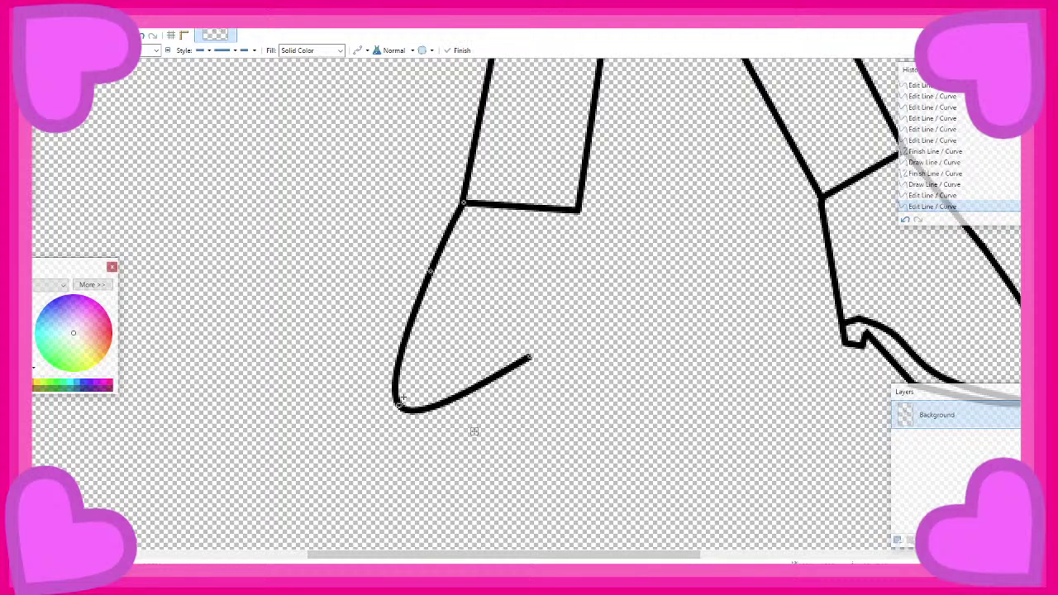
{"action": "left_click_drag", "start_coordinate": [430, 273], "coordinate": [392, 349]}
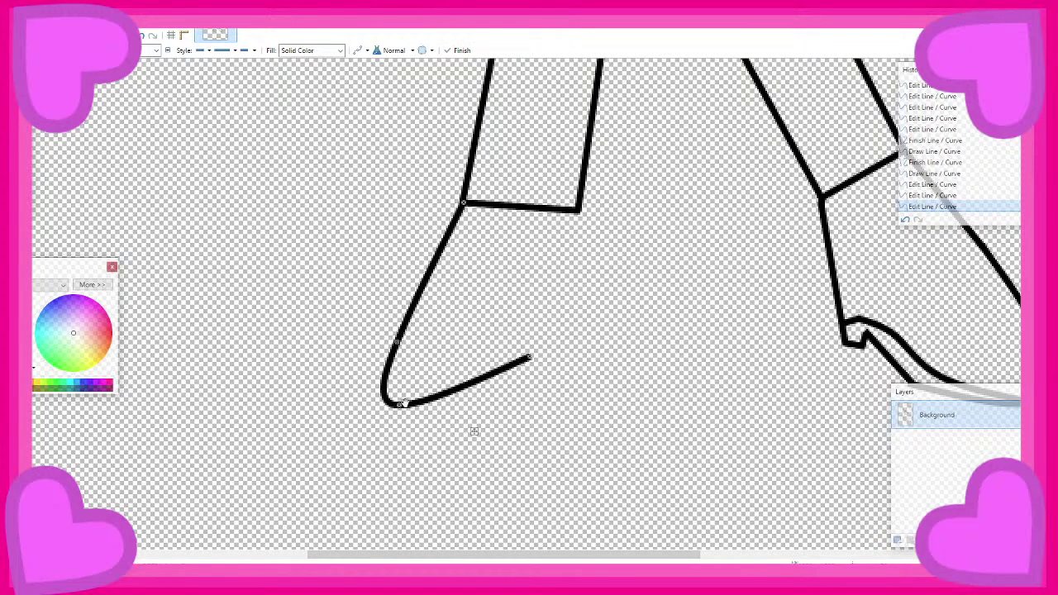
{"action": "left_click_drag", "start_coordinate": [403, 403], "coordinate": [392, 438]}
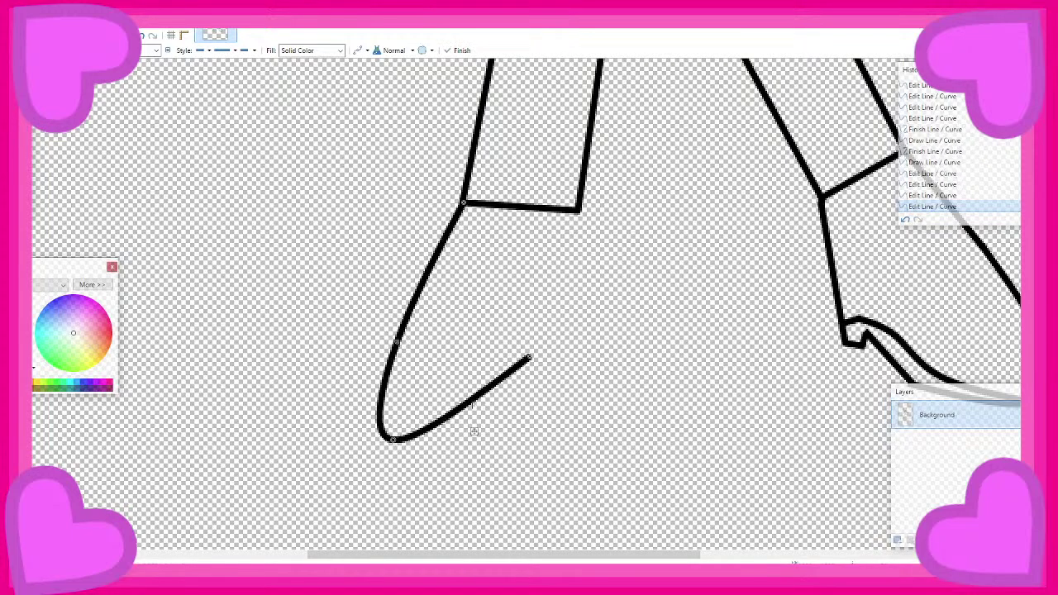
{"action": "mouse_move", "coordinate": [527, 359]}
{"action": "left_mouse_down"}
{"action": "mouse_move", "coordinate": [524, 378]}
{"action": "mouse_move", "coordinate": [538, 370]}
{"action": "left_mouse_up"}
{"action": "scroll", "coordinate": [537, 302], "scroll_direction": "up", "scroll_amount": 2}
{"action": "scroll", "coordinate": [533, 300], "scroll_direction": "down", "scroll_amount": 4}
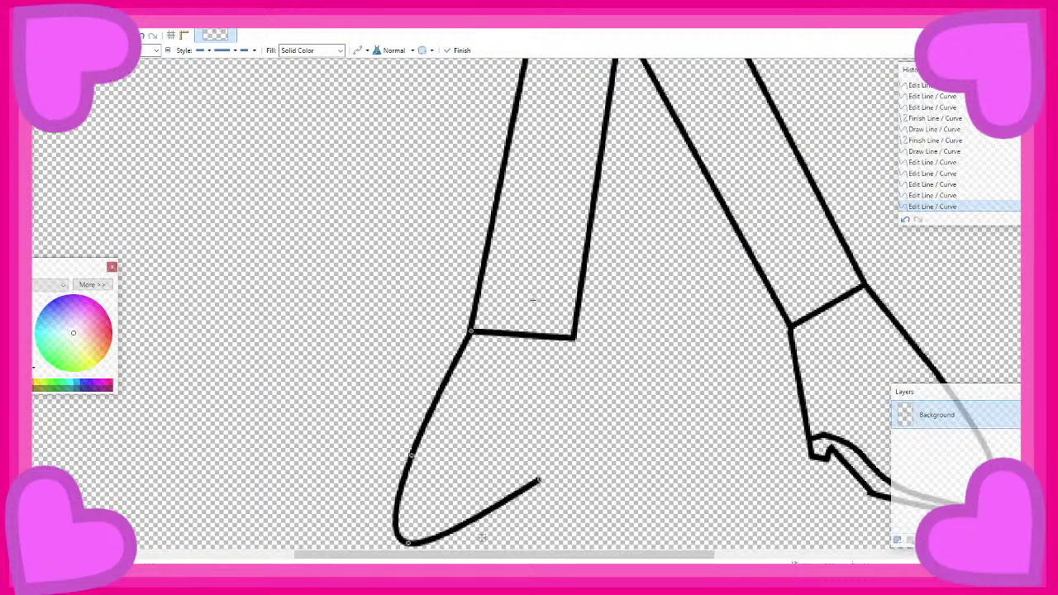
{"action": "scroll", "coordinate": [530, 335], "scroll_direction": "up", "scroll_amount": 2}
{"action": "scroll", "coordinate": [502, 320], "scroll_direction": "down", "scroll_amount": 4}
{"action": "scroll", "coordinate": [508, 383], "scroll_direction": "down", "scroll_amount": 1}
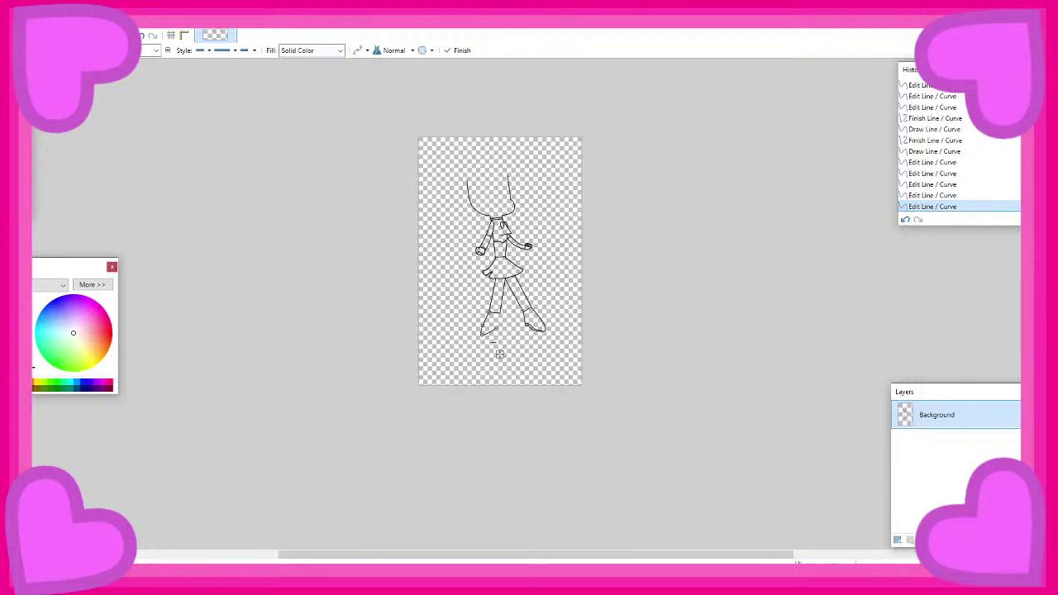
{"action": "scroll", "coordinate": [499, 354], "scroll_direction": "up", "scroll_amount": 6}
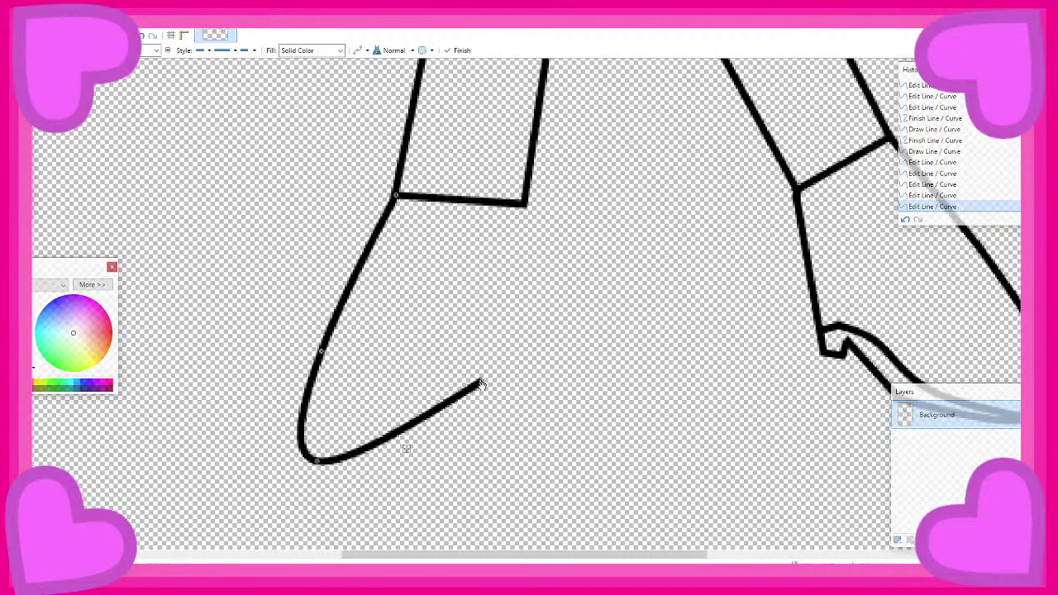
Extend the second shoe's sole into a small notched heel and draw the back edge up to the leg's inner corner
{"action": "mouse_move", "coordinate": [481, 384]}
{"action": "left_mouse_down"}
{"action": "mouse_move", "coordinate": [496, 381]}
{"action": "mouse_move", "coordinate": [508, 358]}
{"action": "mouse_move", "coordinate": [524, 378]}
{"action": "left_mouse_up"}
{"action": "key", "text": "Return"}
{"action": "key", "text": "Return"}
{"action": "key", "text": "Return"}
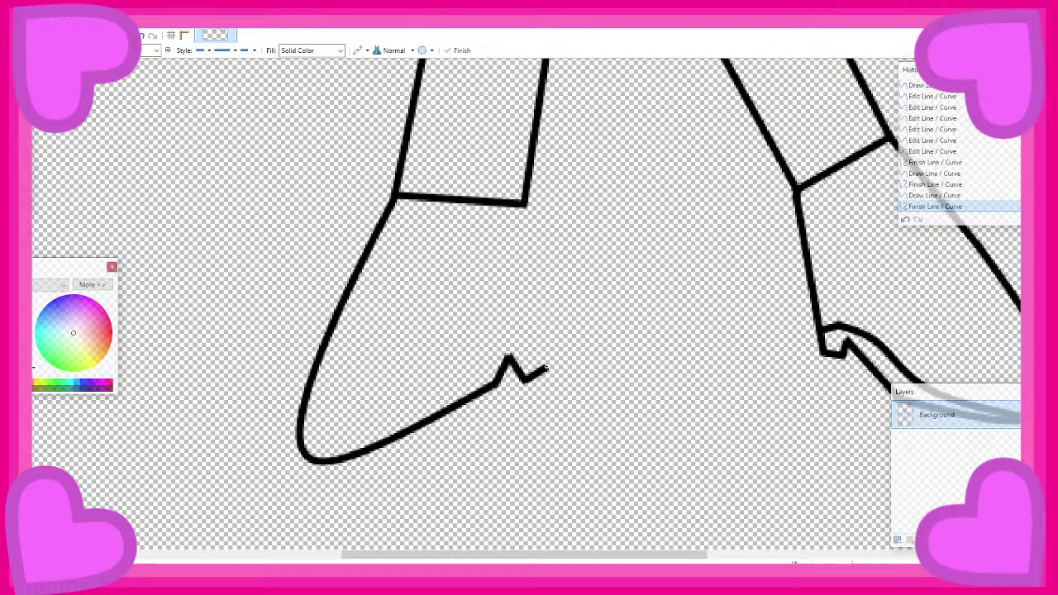
{"action": "left_click_drag", "start_coordinate": [539, 364], "coordinate": [526, 202]}
{"action": "key", "text": "Return"}
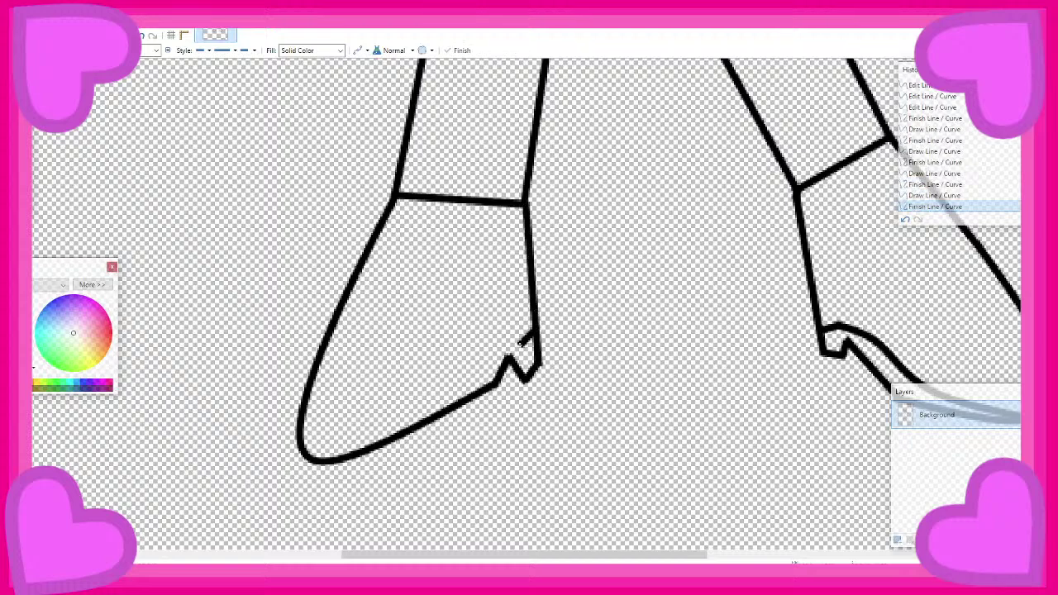
Draw a line from above the second shoe's heel to its toe and bend it slightly to follow the sole
{"action": "left_click_drag", "start_coordinate": [520, 343], "coordinate": [312, 459]}
{"action": "key", "text": "Return"}
{"action": "left_click_drag", "start_coordinate": [490, 353], "coordinate": [368, 436]}
{"action": "left_click_drag", "start_coordinate": [453, 385], "coordinate": [443, 397]}
{"action": "left_click", "coordinate": [456, 298]}
{"action": "scroll", "coordinate": [457, 297], "scroll_direction": "down", "scroll_amount": 3}
{"action": "scroll", "coordinate": [437, 274], "scroll_direction": "up", "scroll_amount": 1}
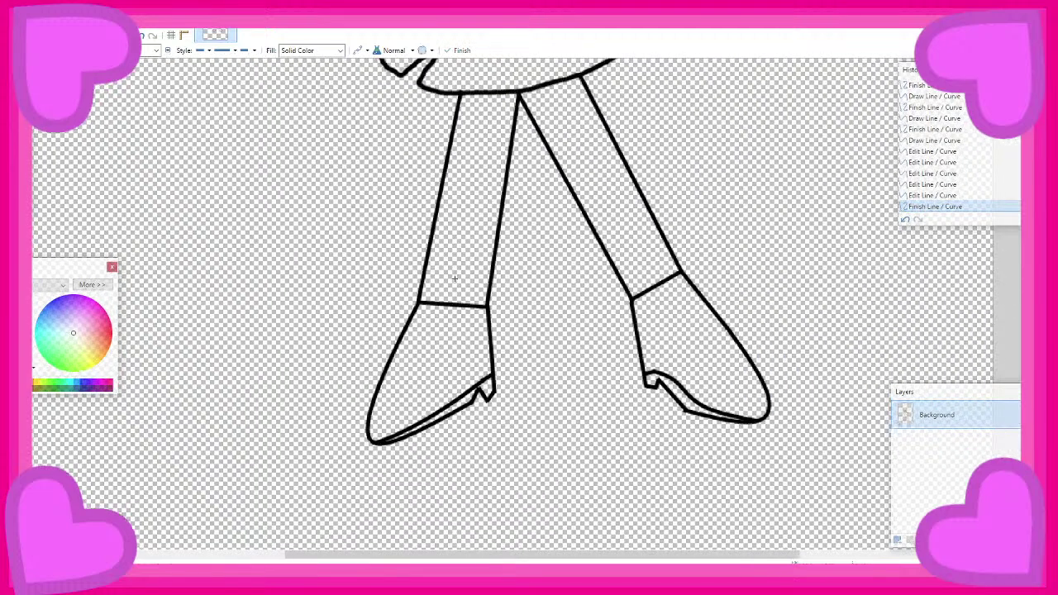
Switch to the Paintbrush tool for drawing around the open top of the head
{"action": "scroll", "coordinate": [485, 333], "scroll_direction": "up", "scroll_amount": 3}
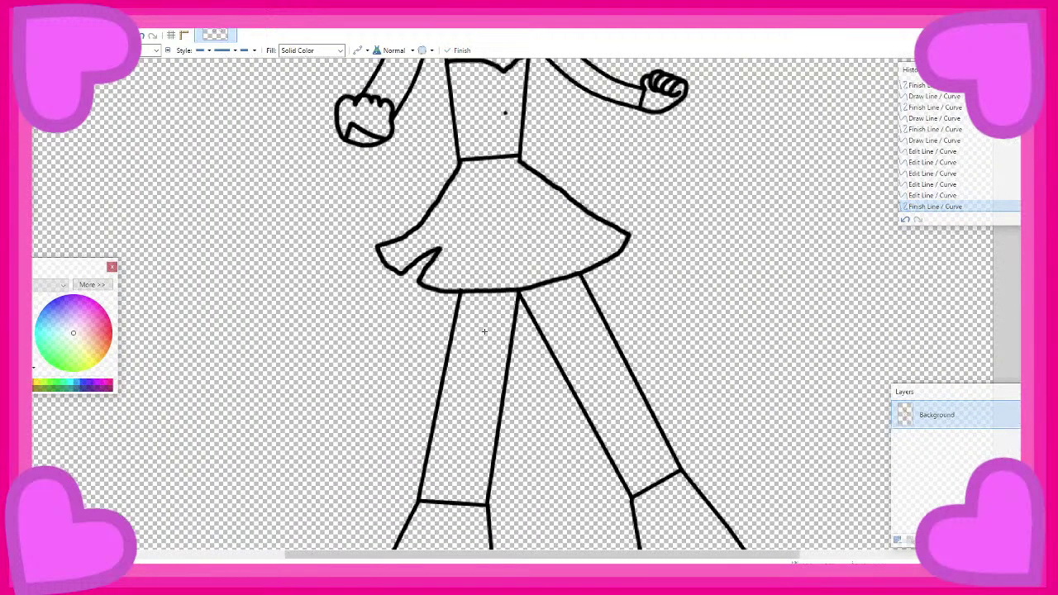
{"action": "scroll", "coordinate": [486, 330], "scroll_direction": "down", "scroll_amount": 4}
{"action": "scroll", "coordinate": [486, 326], "scroll_direction": "up", "scroll_amount": 5}
{"action": "scroll", "coordinate": [485, 321], "scroll_direction": "up", "scroll_amount": 5}
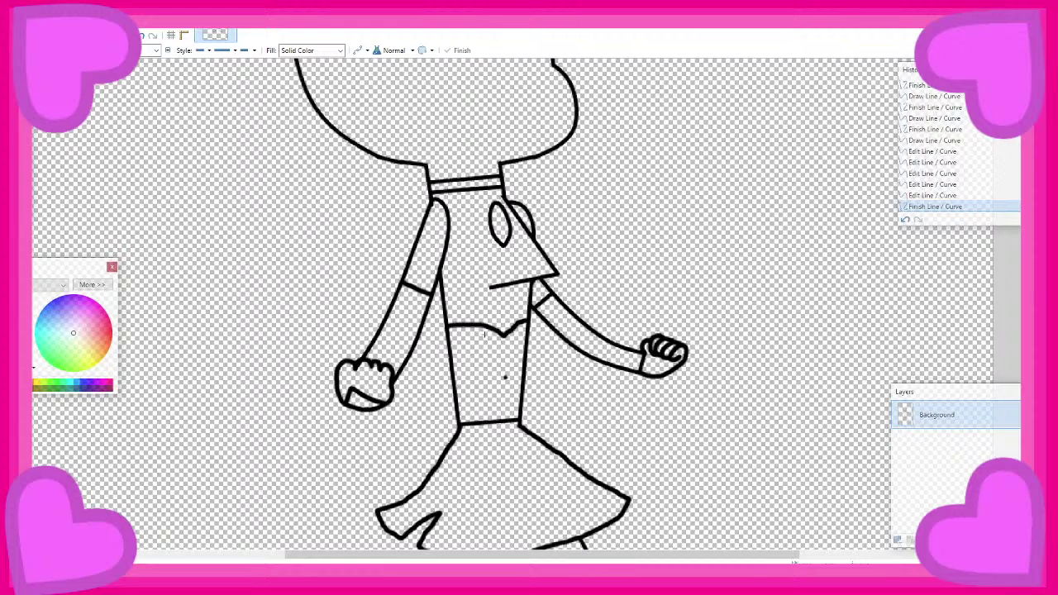
{"action": "scroll", "coordinate": [477, 318], "scroll_direction": "down", "scroll_amount": 3}
{"action": "scroll", "coordinate": [477, 318], "scroll_direction": "up", "scroll_amount": 5}
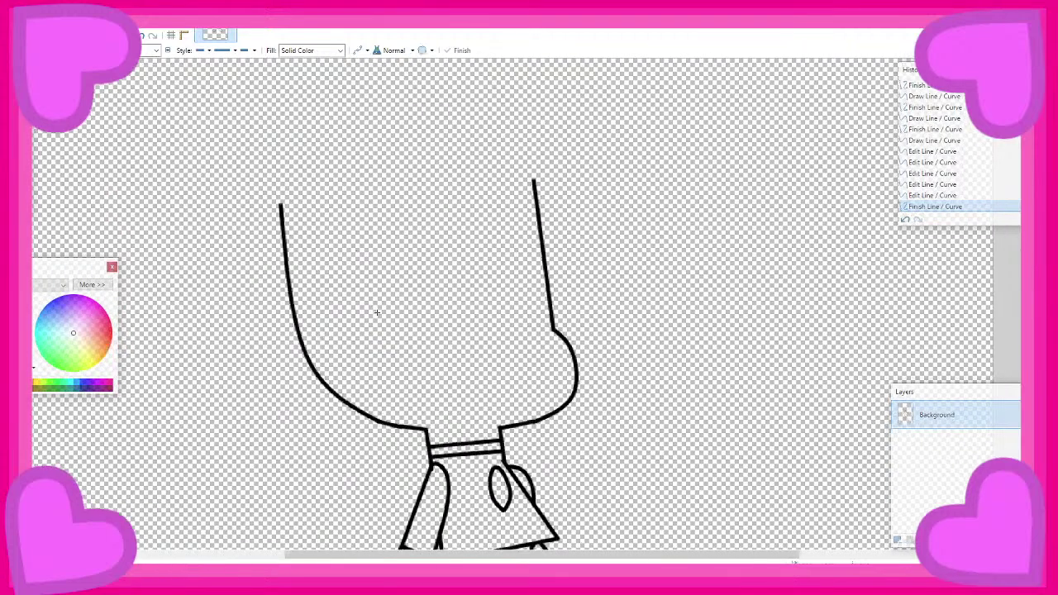
{"action": "scroll", "coordinate": [213, 207], "scroll_direction": "up", "scroll_amount": 2}
{"action": "scroll", "coordinate": [623, 215], "scroll_direction": "up", "scroll_amount": 1}
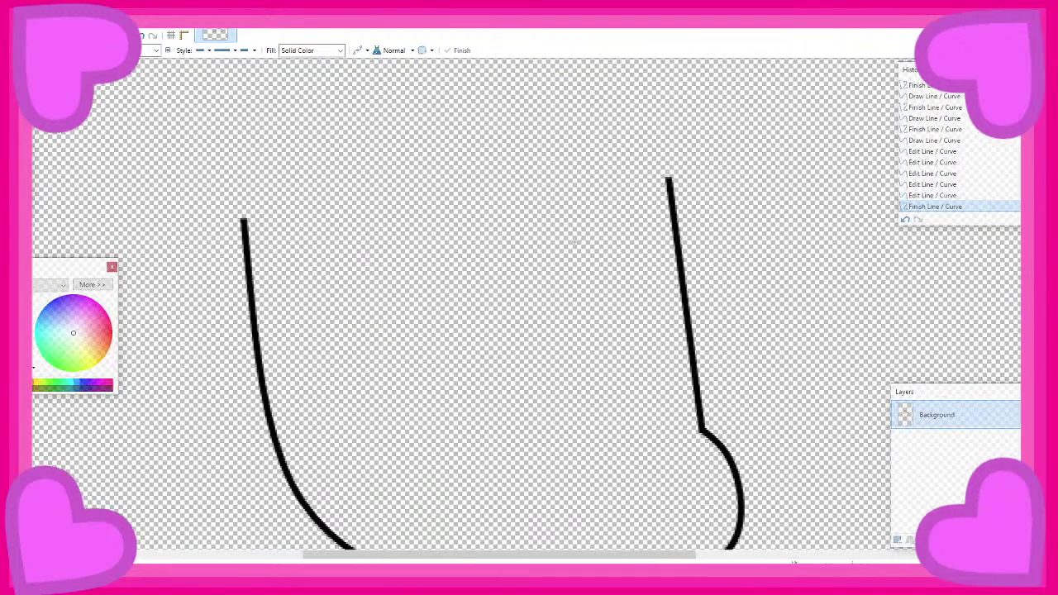
{"action": "key", "text": "b"}
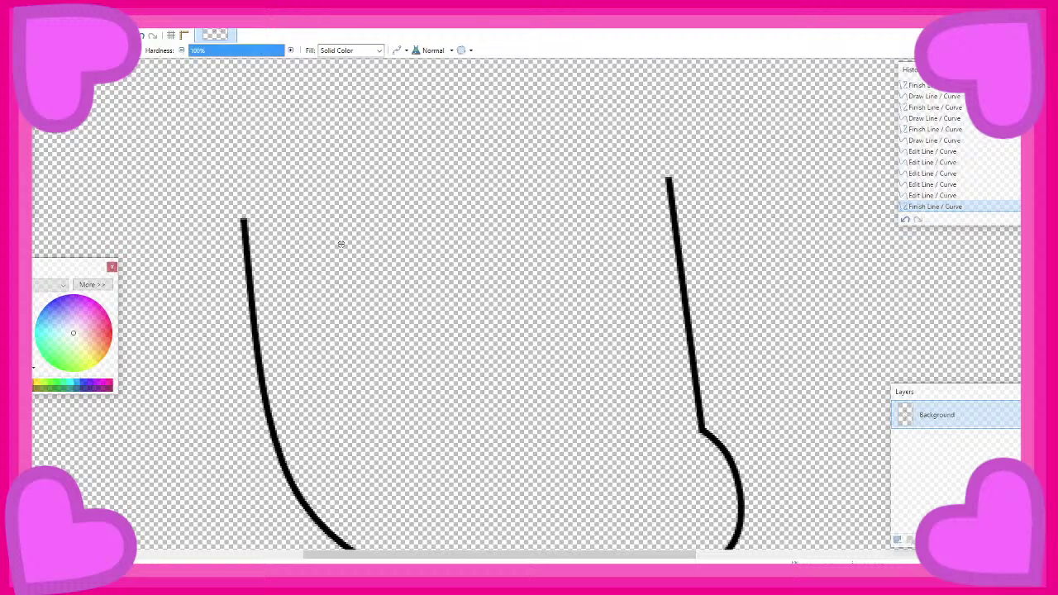
{"action": "left_click_drag", "start_coordinate": [377, 250], "coordinate": [417, 246]}
{"action": "key", "text": "ctrl+z"}
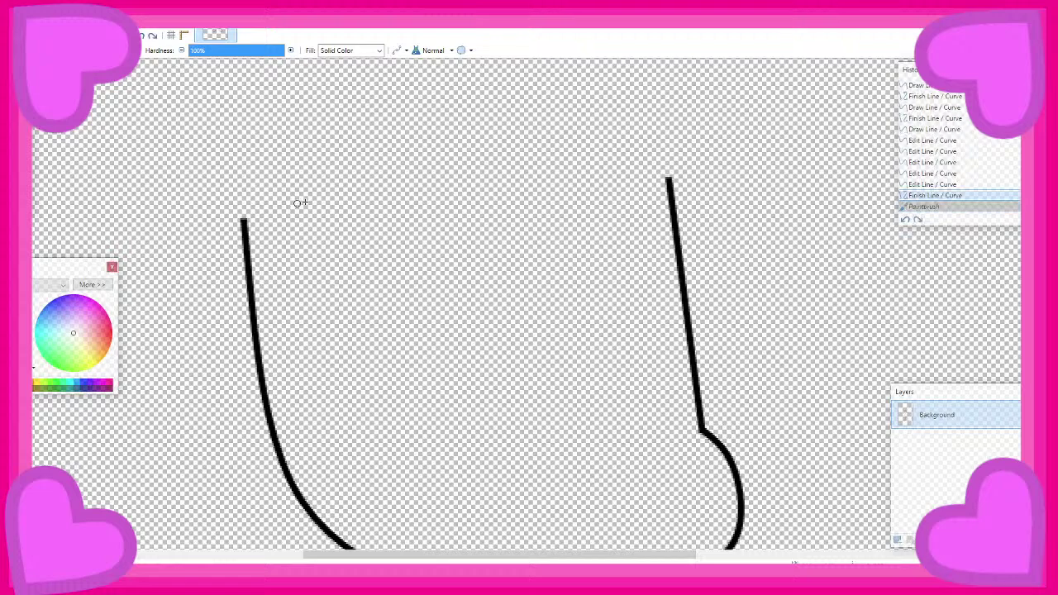
{"action": "scroll", "coordinate": [377, 223], "scroll_direction": "up", "scroll_amount": 2}
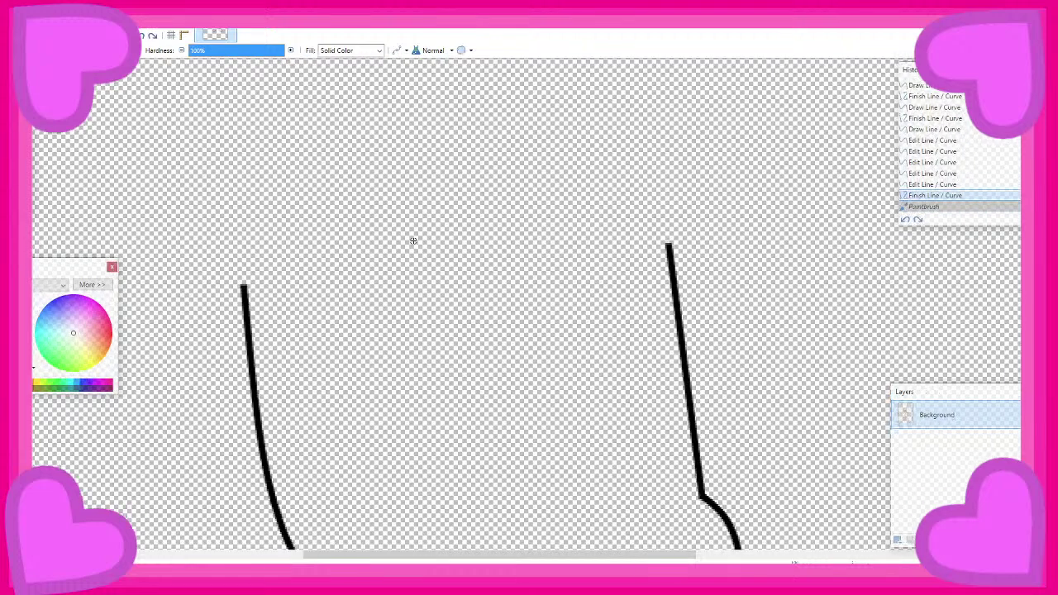
{"action": "scroll", "coordinate": [421, 239], "scroll_direction": "down", "scroll_amount": 2}
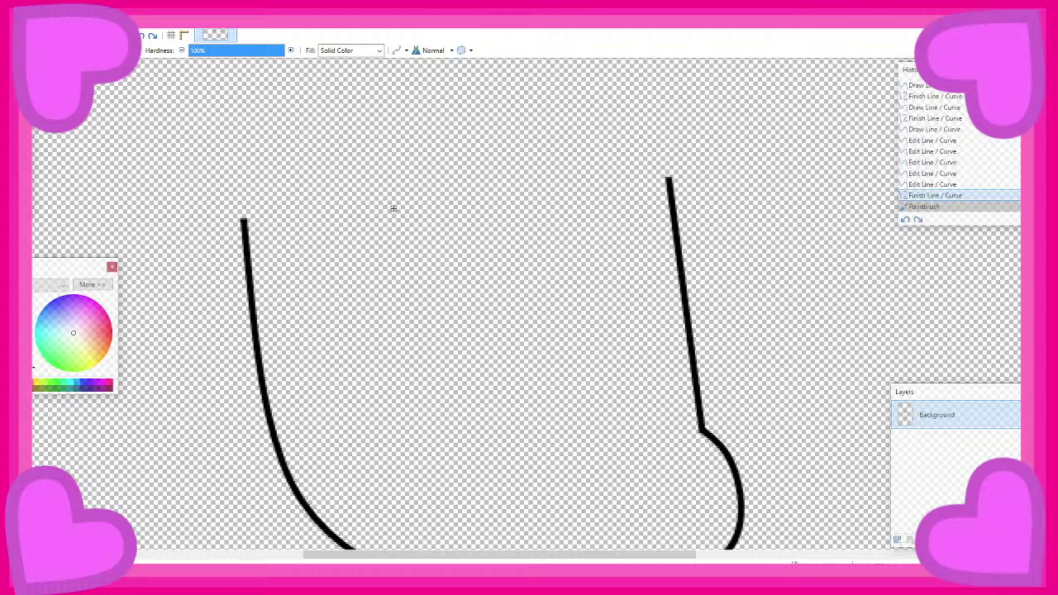
{"action": "mouse_move", "coordinate": [394, 208]}
{"action": "left_mouse_down"}
{"action": "mouse_move", "coordinate": [453, 222]}
{"action": "mouse_move", "coordinate": [504, 259]}
{"action": "mouse_move", "coordinate": [493, 218]}
{"action": "mouse_move", "coordinate": [519, 233]}
{"action": "left_mouse_up"}
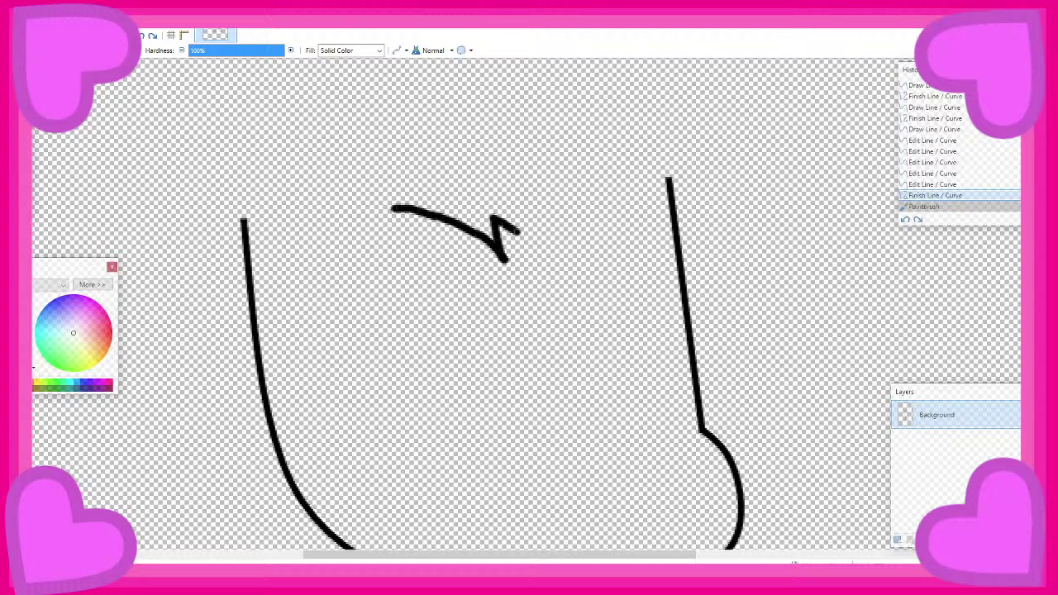
{"action": "key", "text": "ctrl+z"}
{"action": "mouse_move", "coordinate": [366, 229]}
{"action": "left_mouse_down"}
{"action": "mouse_move", "coordinate": [453, 243]}
{"action": "mouse_move", "coordinate": [480, 274]}
{"action": "left_mouse_up"}
{"action": "key", "text": "ctrl+z"}
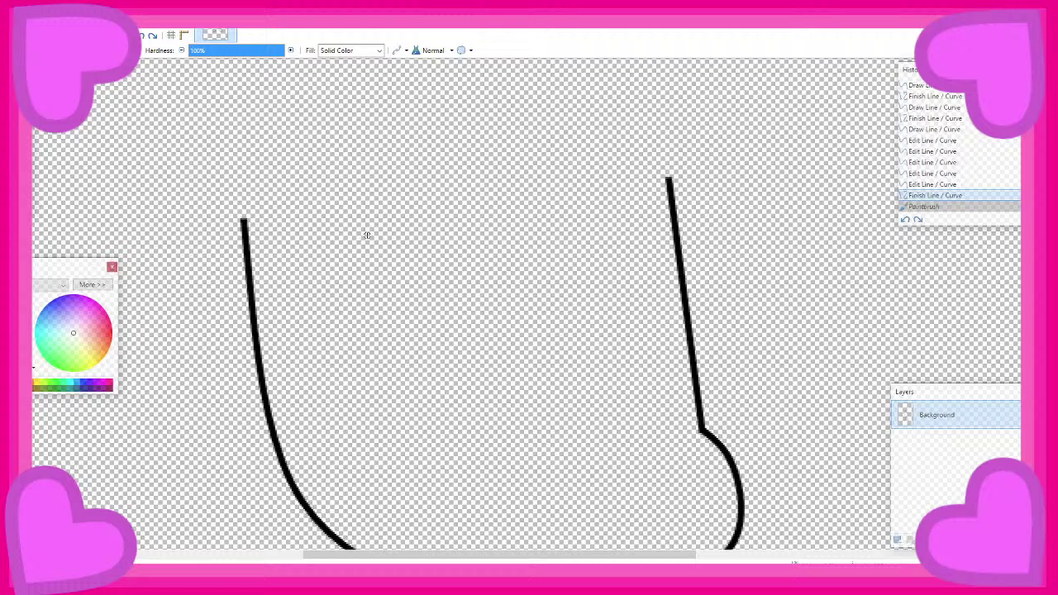
{"action": "mouse_move", "coordinate": [366, 235]}
{"action": "left_mouse_down"}
{"action": "mouse_move", "coordinate": [402, 232]}
{"action": "mouse_move", "coordinate": [475, 263]}
{"action": "left_mouse_up"}
{"action": "key", "text": "ctrl+z"}
{"action": "mouse_move", "coordinate": [370, 248]}
{"action": "left_mouse_down"}
{"action": "mouse_move", "coordinate": [435, 246]}
{"action": "mouse_move", "coordinate": [477, 268]}
{"action": "left_mouse_up"}
{"action": "key", "text": "ctrl+z"}
{"action": "mouse_move", "coordinate": [376, 258]}
{"action": "left_mouse_down"}
{"action": "mouse_move", "coordinate": [472, 294]}
{"action": "mouse_move", "coordinate": [464, 267]}
{"action": "mouse_move", "coordinate": [547, 310]}
{"action": "mouse_move", "coordinate": [532, 278]}
{"action": "mouse_move", "coordinate": [581, 282]}
{"action": "mouse_move", "coordinate": [636, 240]}
{"action": "left_mouse_up"}
{"action": "key", "text": "ctrl+z"}
Paint a fringe tuft between the two head lines, with a curved lower edge, three jagged tips and a short upper edge
{"action": "mouse_move", "coordinate": [417, 257]}
{"action": "left_mouse_down"}
{"action": "mouse_move", "coordinate": [510, 264]}
{"action": "mouse_move", "coordinate": [591, 231]}
{"action": "mouse_move", "coordinate": [542, 229]}
{"action": "mouse_move", "coordinate": [587, 201]}
{"action": "mouse_move", "coordinate": [610, 154]}
{"action": "mouse_move", "coordinate": [554, 175]}
{"action": "mouse_move", "coordinate": [571, 114]}
{"action": "mouse_move", "coordinate": [539, 142]}
{"action": "mouse_move", "coordinate": [472, 141]}
{"action": "left_mouse_up"}
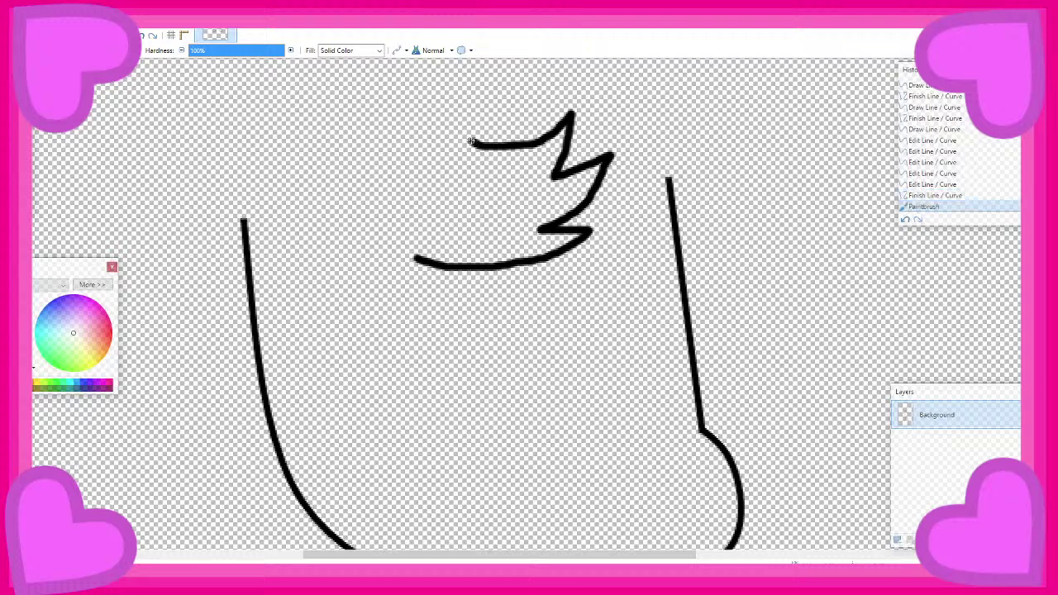
{"action": "scroll", "coordinate": [410, 152], "scroll_direction": "down", "scroll_amount": 2}
{"action": "scroll", "coordinate": [340, 189], "scroll_direction": "up", "scroll_amount": 2}
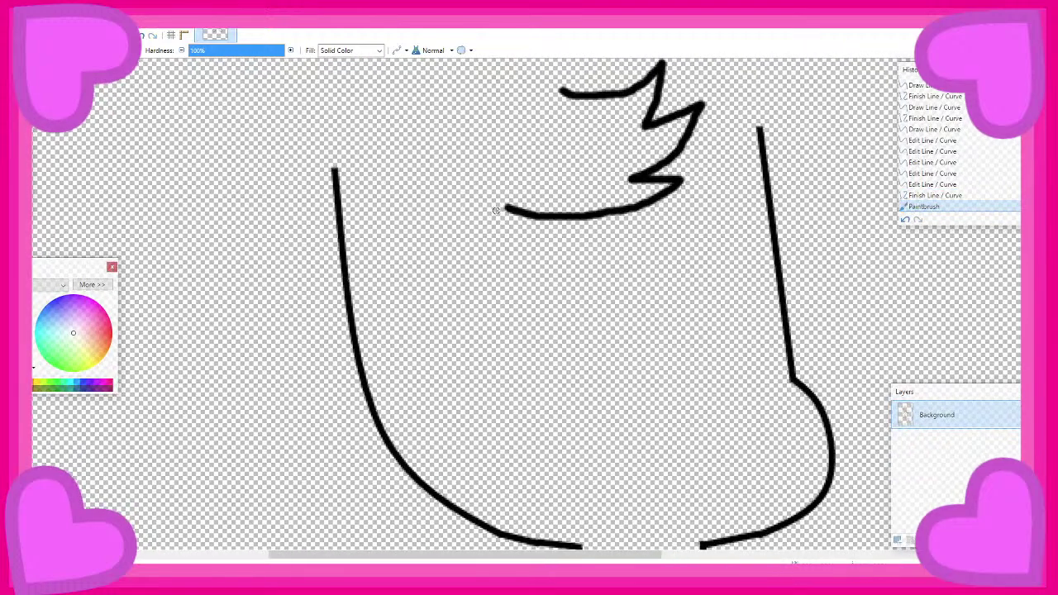
{"action": "mouse_move", "coordinate": [507, 208]}
{"action": "left_mouse_down"}
{"action": "mouse_move", "coordinate": [485, 232]}
{"action": "mouse_move", "coordinate": [487, 197]}
{"action": "mouse_move", "coordinate": [455, 178]}
{"action": "mouse_move", "coordinate": [454, 263]}
{"action": "mouse_move", "coordinate": [427, 370]}
{"action": "left_mouse_up"}
{"action": "key", "text": "ctrl+z"}
{"action": "key", "text": "ctrl+z"}
Paint a hair stroke arching from above the head's left outline outward and down beside it
{"action": "scroll", "coordinate": [366, 229], "scroll_direction": "up", "scroll_amount": 1}
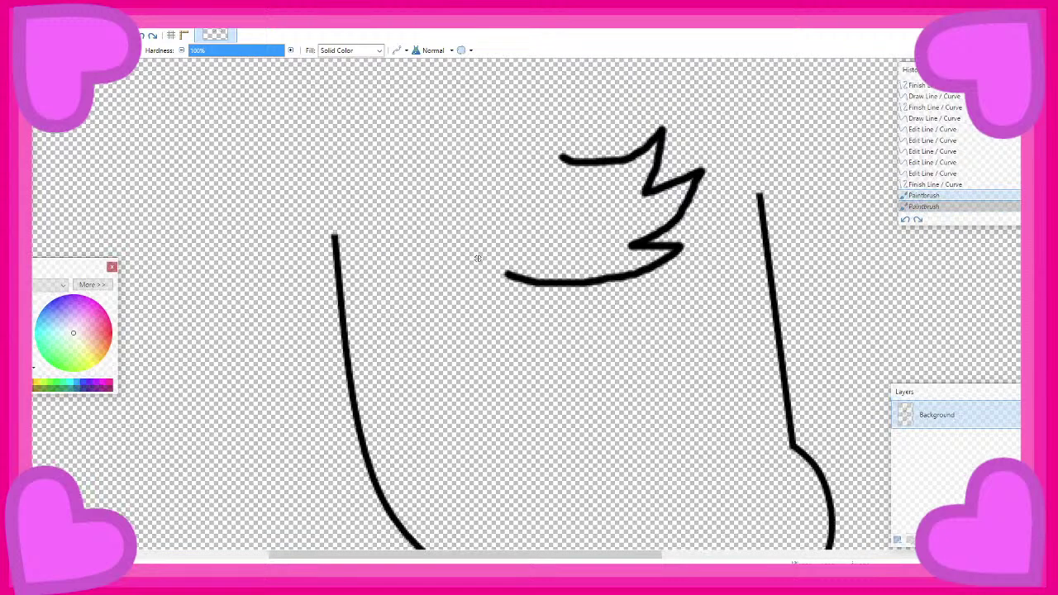
{"action": "mouse_move", "coordinate": [390, 202]}
{"action": "left_mouse_down"}
{"action": "mouse_move", "coordinate": [354, 203]}
{"action": "mouse_move", "coordinate": [279, 232]}
{"action": "mouse_move", "coordinate": [222, 284]}
{"action": "mouse_move", "coordinate": [200, 347]}
{"action": "left_mouse_up"}
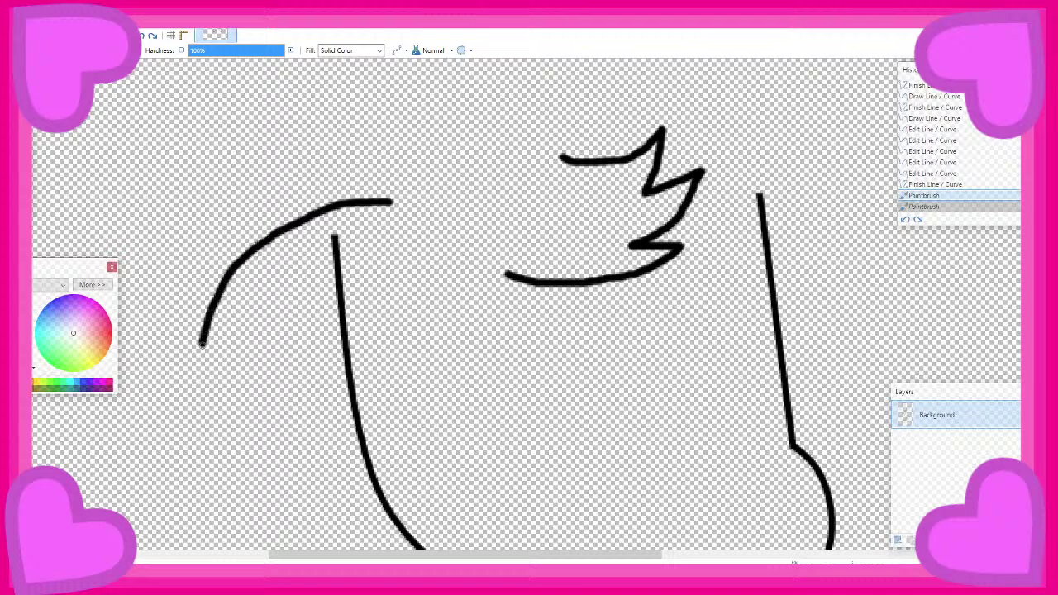
{"action": "scroll", "coordinate": [215, 289], "scroll_direction": "down", "scroll_amount": 3}
{"action": "mouse_move", "coordinate": [202, 145]}
{"action": "left_mouse_down"}
{"action": "mouse_move", "coordinate": [256, 311]}
{"action": "mouse_move", "coordinate": [320, 383]}
{"action": "mouse_move", "coordinate": [396, 426]}
{"action": "mouse_move", "coordinate": [349, 339]}
{"action": "mouse_move", "coordinate": [475, 403]}
{"action": "mouse_move", "coordinate": [417, 299]}
{"action": "mouse_move", "coordinate": [414, 287]}
{"action": "mouse_move", "coordinate": [437, 289]}
{"action": "mouse_move", "coordinate": [395, 130]}
{"action": "left_mouse_up"}
{"action": "scroll", "coordinate": [395, 132], "scroll_direction": "up", "scroll_amount": 2}
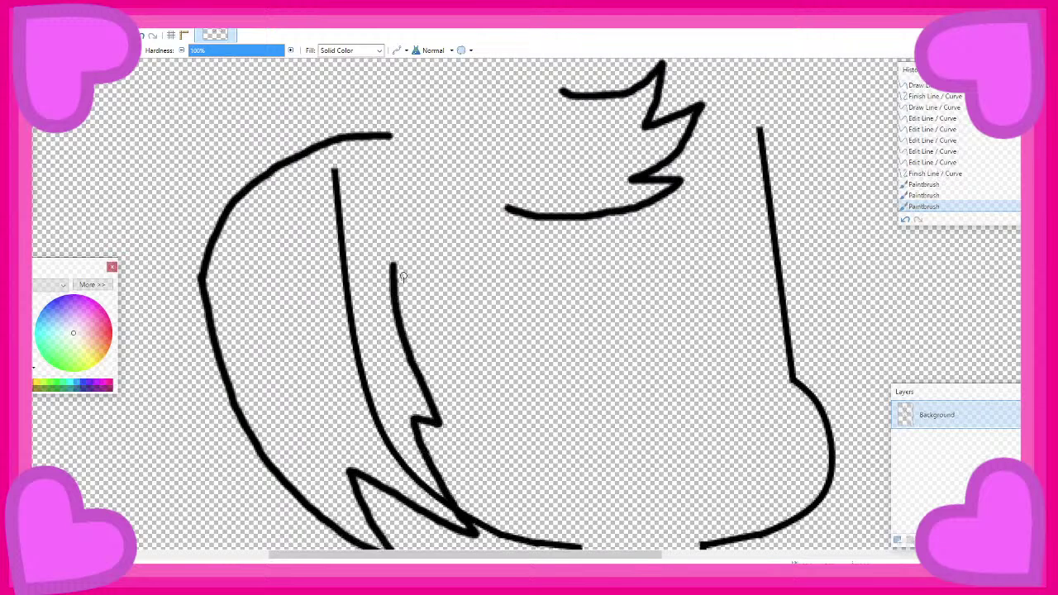
{"action": "key", "text": "ctrl+z"}
{"action": "left_click_drag", "start_coordinate": [201, 278], "coordinate": [171, 428]}
{"action": "scroll", "coordinate": [167, 331], "scroll_direction": "down", "scroll_amount": 2}
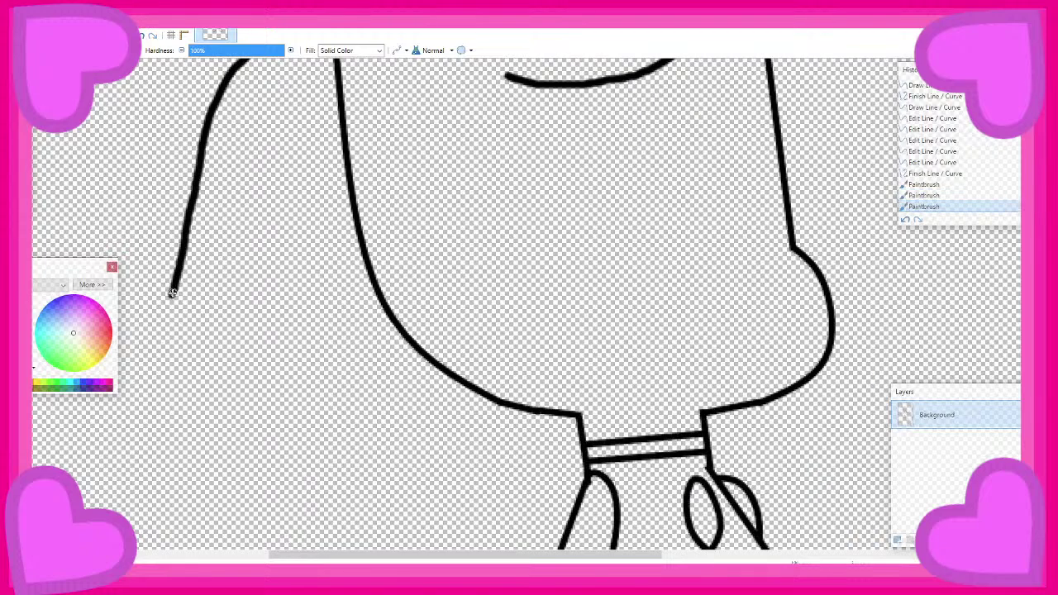
{"action": "mouse_move", "coordinate": [171, 292]}
{"action": "left_mouse_down"}
{"action": "mouse_move", "coordinate": [137, 371]}
{"action": "mouse_move", "coordinate": [164, 363]}
{"action": "left_mouse_up"}
{"action": "key", "text": "ctrl+z"}
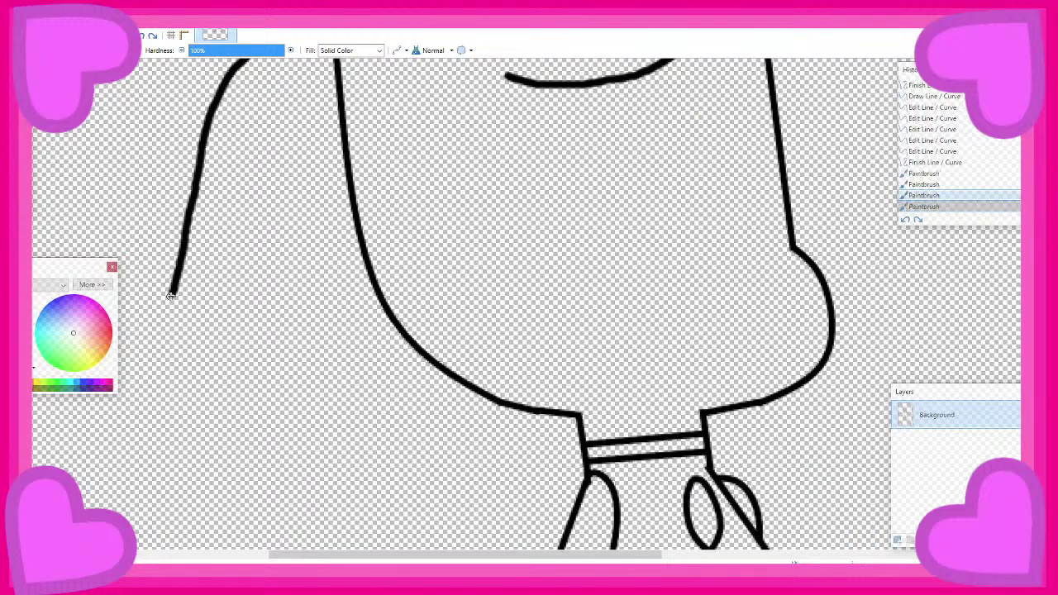
{"action": "mouse_move", "coordinate": [170, 295]}
{"action": "left_mouse_down"}
{"action": "mouse_move", "coordinate": [177, 384]}
{"action": "mouse_move", "coordinate": [202, 433]}
{"action": "mouse_move", "coordinate": [190, 343]}
{"action": "left_mouse_up"}
{"action": "key", "text": "ctrl+z"}
{"action": "mouse_move", "coordinate": [171, 292]}
{"action": "left_mouse_down"}
{"action": "mouse_move", "coordinate": [191, 342]}
{"action": "mouse_move", "coordinate": [236, 385]}
{"action": "left_mouse_up"}
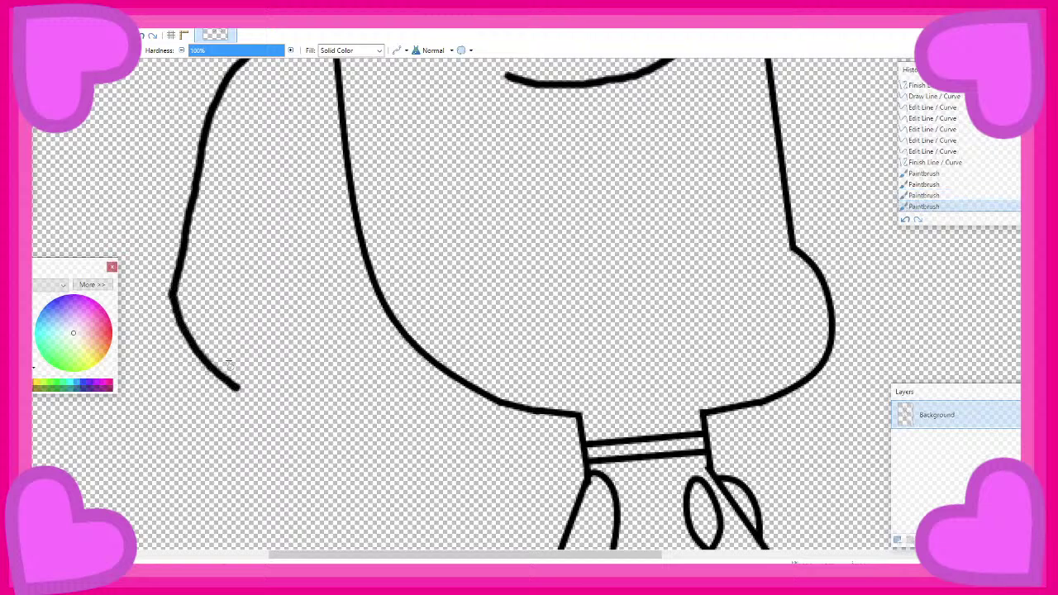
{"action": "key", "text": "ctrl+z"}
{"action": "key", "text": "ctrl+z"}
{"action": "scroll", "coordinate": [224, 258], "scroll_direction": "up", "scroll_amount": 3}
{"action": "scroll", "coordinate": [224, 256], "scroll_direction": "down", "scroll_amount": 3}
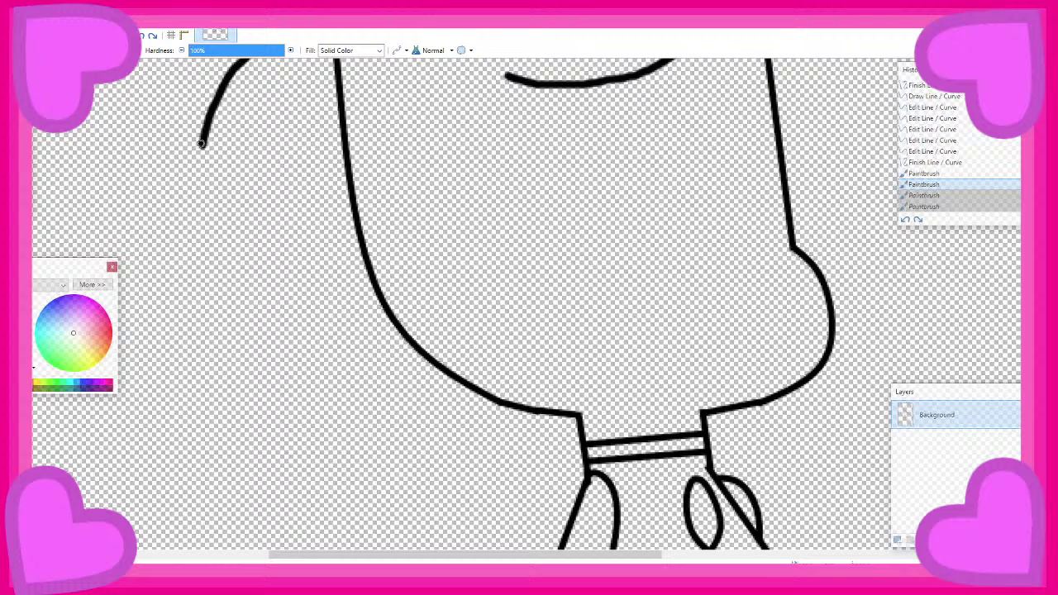
Paint the long side hair lock down to jagged tips and back up across the face outline, extending its inner edge toward the fringe
{"action": "mouse_move", "coordinate": [201, 143]}
{"action": "left_mouse_down"}
{"action": "mouse_move", "coordinate": [197, 283]}
{"action": "mouse_move", "coordinate": [216, 277]}
{"action": "mouse_move", "coordinate": [234, 354]}
{"action": "mouse_move", "coordinate": [271, 423]}
{"action": "mouse_move", "coordinate": [370, 486]}
{"action": "mouse_move", "coordinate": [340, 418]}
{"action": "mouse_move", "coordinate": [419, 440]}
{"action": "mouse_move", "coordinate": [372, 382]}
{"action": "mouse_move", "coordinate": [346, 311]}
{"action": "mouse_move", "coordinate": [353, 201]}
{"action": "mouse_move", "coordinate": [374, 158]}
{"action": "left_mouse_up"}
{"action": "scroll", "coordinate": [378, 165], "scroll_direction": "up", "scroll_amount": 3}
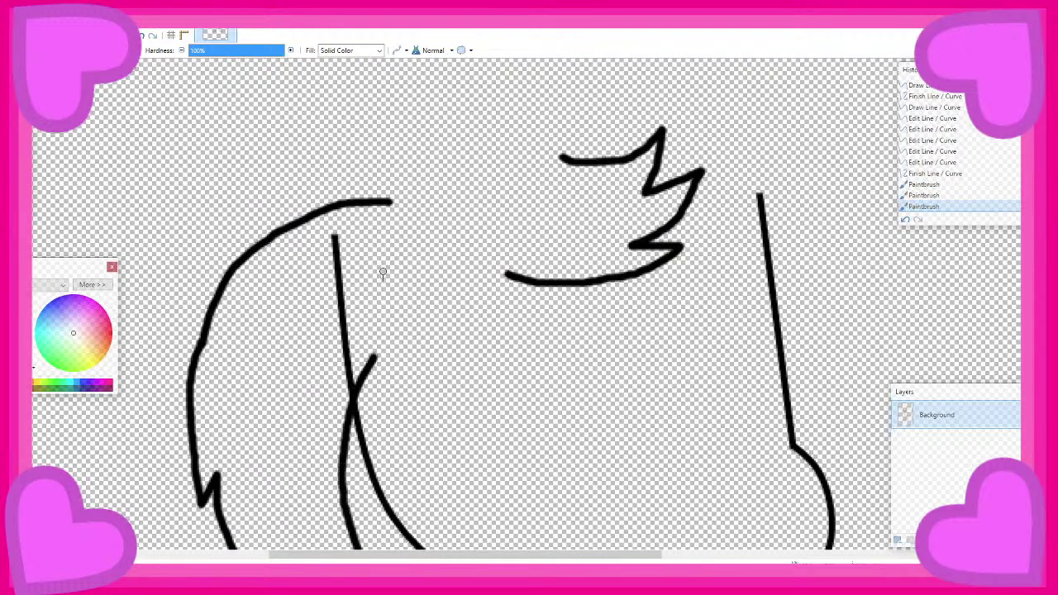
{"action": "scroll", "coordinate": [382, 272], "scroll_direction": "down", "scroll_amount": 1}
{"action": "left_click_drag", "start_coordinate": [373, 293], "coordinate": [430, 244]}
{"action": "scroll", "coordinate": [413, 165], "scroll_direction": "down", "scroll_amount": 3}
{"action": "scroll", "coordinate": [389, 182], "scroll_direction": "up", "scroll_amount": 2}
{"action": "scroll", "coordinate": [342, 278], "scroll_direction": "up", "scroll_amount": 2}
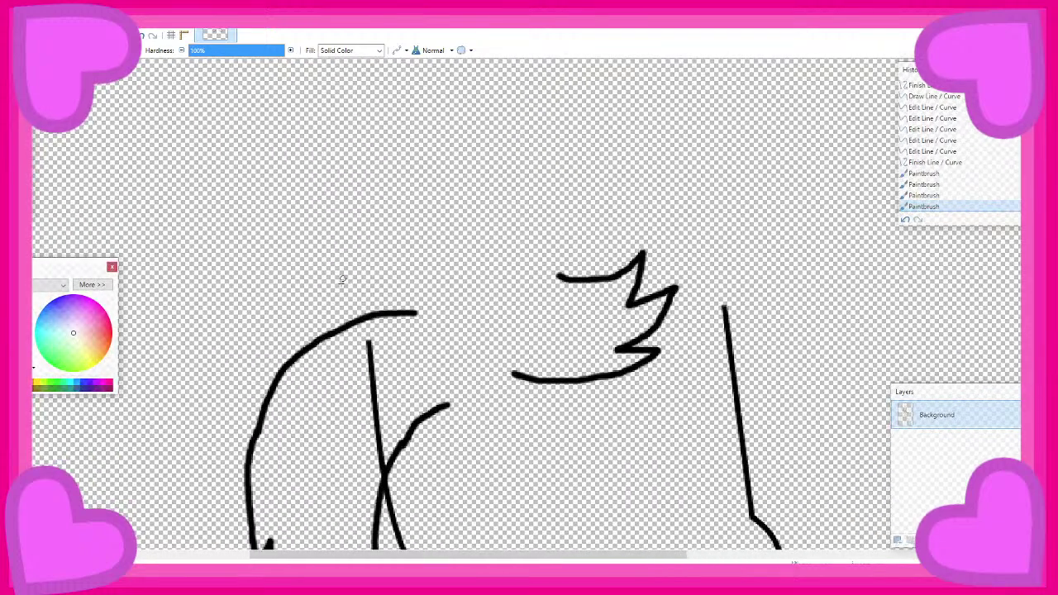
{"action": "scroll", "coordinate": [360, 317], "scroll_direction": "down", "scroll_amount": 3}
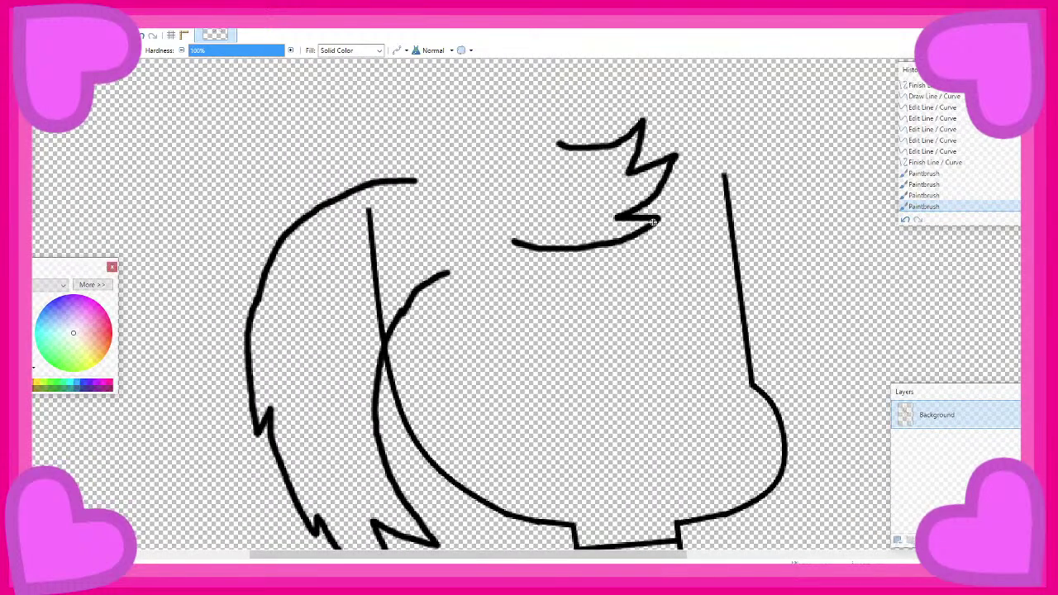
Paint a curved stroke joining the fringe tuft's lowest tip to the head's right outline
{"action": "mouse_move", "coordinate": [672, 213]}
{"action": "left_mouse_down"}
{"action": "mouse_move", "coordinate": [716, 208]}
{"action": "mouse_move", "coordinate": [695, 223]}
{"action": "mouse_move", "coordinate": [724, 234]}
{"action": "left_mouse_up"}
{"action": "key", "text": "ctrl+z"}
{"action": "key", "text": "ctrl+z"}
{"action": "scroll", "coordinate": [734, 238], "scroll_direction": "down", "scroll_amount": 3}
{"action": "scroll", "coordinate": [568, 177], "scroll_direction": "up", "scroll_amount": 2}
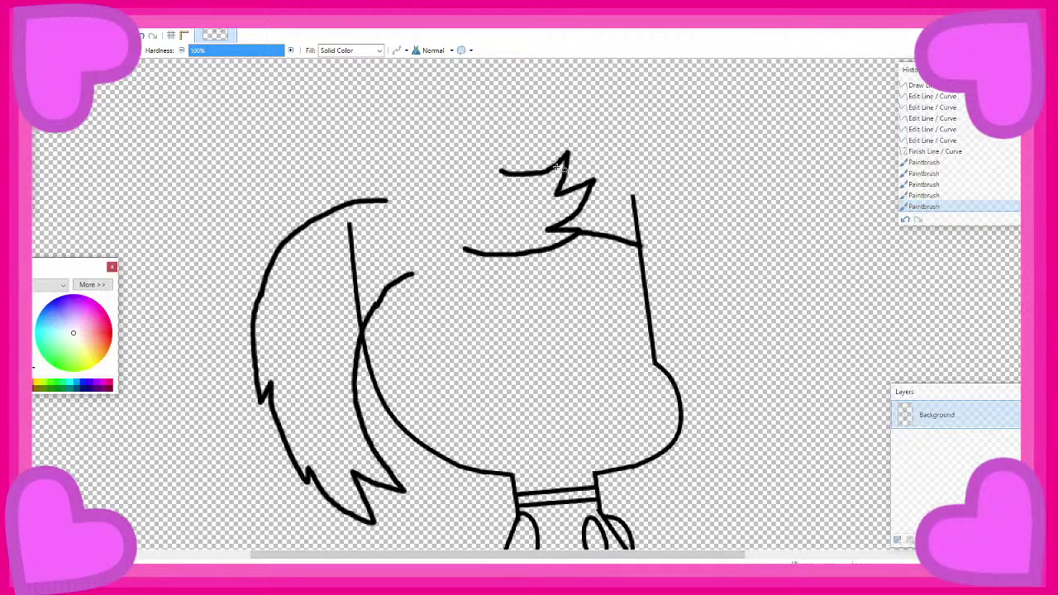
{"action": "scroll", "coordinate": [455, 120], "scroll_direction": "up", "scroll_amount": 2}
{"action": "scroll", "coordinate": [271, 318], "scroll_direction": "up", "scroll_amount": 2}
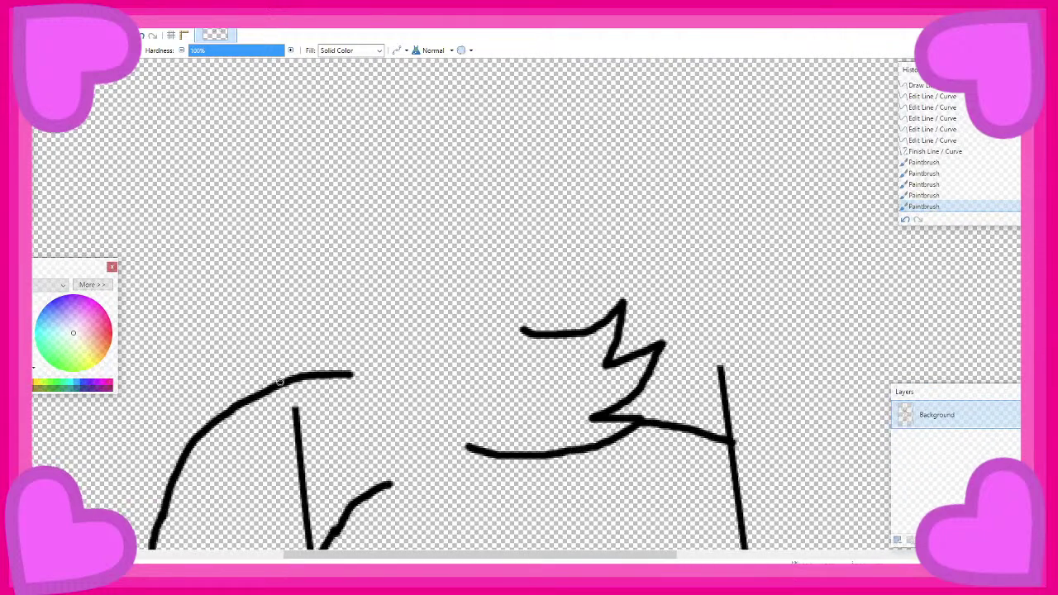
{"action": "left_click_drag", "start_coordinate": [280, 382], "coordinate": [311, 258]}
{"action": "key", "text": "ctrl+z"}
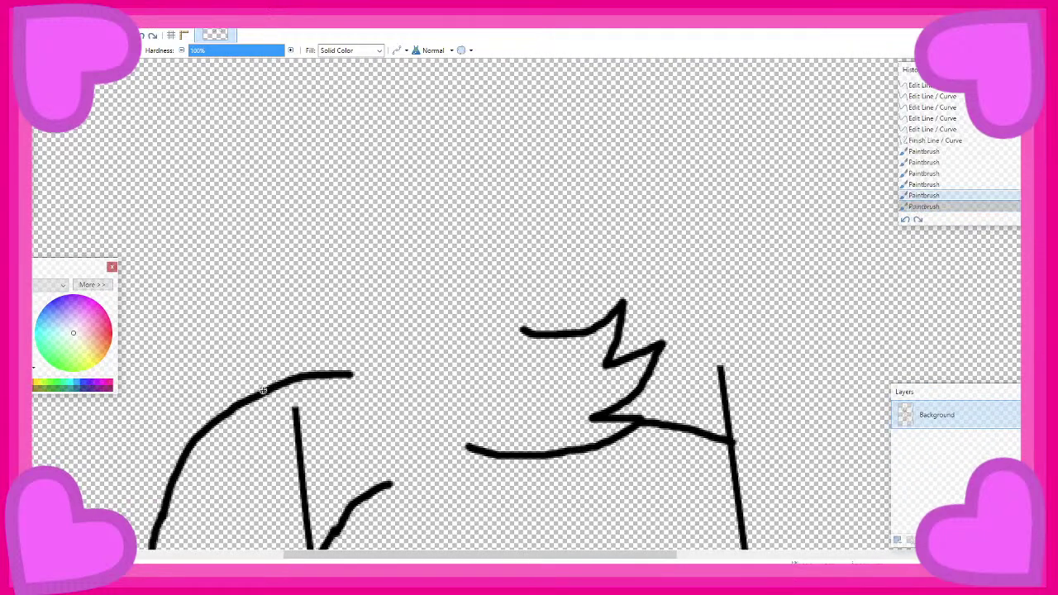
{"action": "mouse_move", "coordinate": [261, 380]}
{"action": "left_mouse_down"}
{"action": "mouse_move", "coordinate": [335, 267]}
{"action": "mouse_move", "coordinate": [395, 225]}
{"action": "mouse_move", "coordinate": [486, 205]}
{"action": "left_mouse_up"}
{"action": "key", "text": "ctrl+z"}
{"action": "scroll", "coordinate": [720, 327], "scroll_direction": "down", "scroll_amount": 3}
{"action": "scroll", "coordinate": [693, 239], "scroll_direction": "down", "scroll_amount": 2}
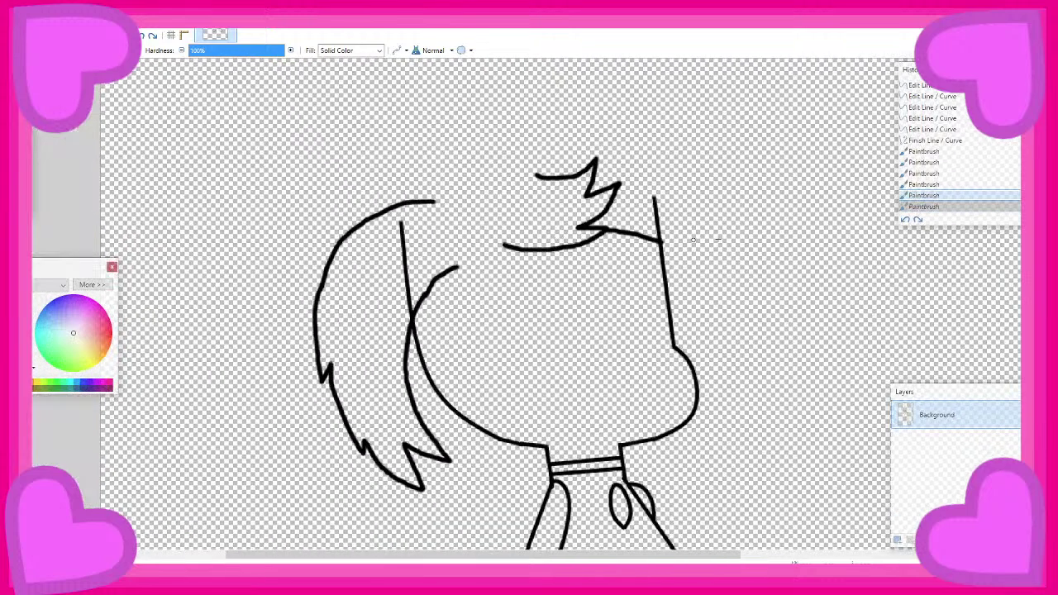
Paint a hair lock arching outward from above the head's right outline down to jagged tips near the chin
{"action": "scroll", "coordinate": [692, 239], "scroll_direction": "up", "scroll_amount": 2}
{"action": "mouse_move", "coordinate": [603, 173]}
{"action": "left_mouse_down"}
{"action": "mouse_move", "coordinate": [679, 194]}
{"action": "mouse_move", "coordinate": [724, 227]}
{"action": "mouse_move", "coordinate": [801, 378]}
{"action": "left_mouse_up"}
{"action": "scroll", "coordinate": [784, 350], "scroll_direction": "down", "scroll_amount": 3}
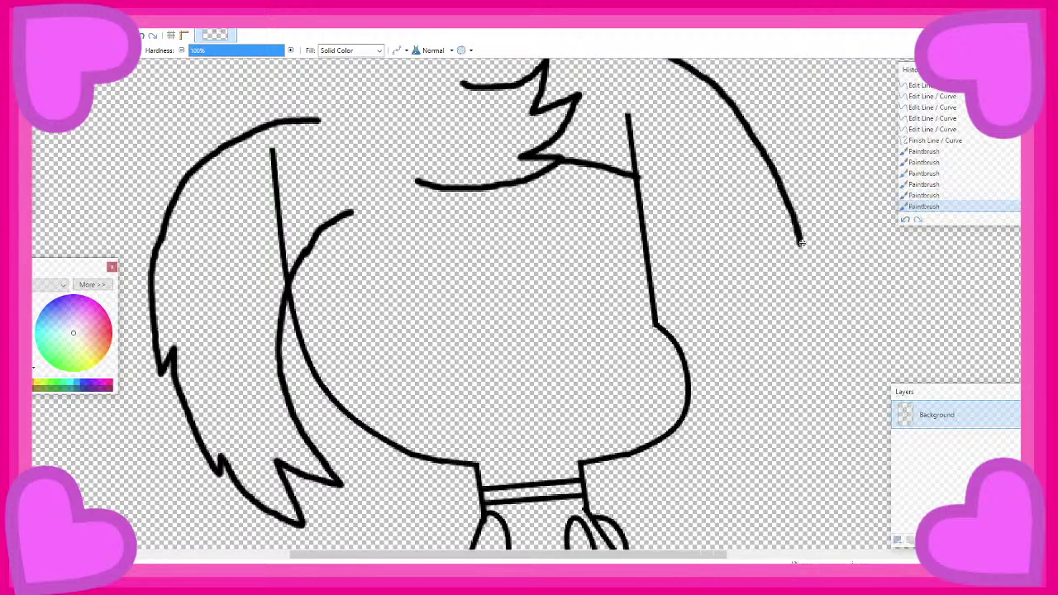
{"action": "mouse_move", "coordinate": [800, 241]}
{"action": "left_mouse_down"}
{"action": "mouse_move", "coordinate": [820, 334]}
{"action": "mouse_move", "coordinate": [813, 391]}
{"action": "mouse_move", "coordinate": [783, 329]}
{"action": "mouse_move", "coordinate": [768, 412]}
{"action": "mouse_move", "coordinate": [741, 445]}
{"action": "mouse_move", "coordinate": [737, 391]}
{"action": "mouse_move", "coordinate": [728, 417]}
{"action": "mouse_move", "coordinate": [696, 443]}
{"action": "mouse_move", "coordinate": [689, 393]}
{"action": "left_mouse_up"}
{"action": "scroll", "coordinate": [642, 296], "scroll_direction": "down", "scroll_amount": 3}
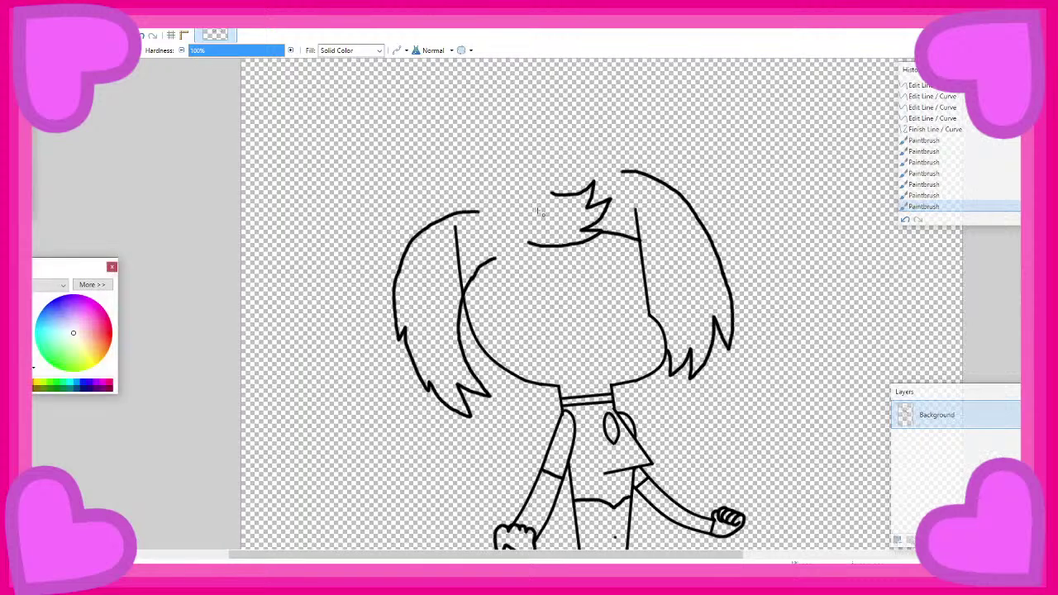
Try another stroke between the right hair lock and the fringe, and undo the lock's strokes
{"action": "scroll", "coordinate": [628, 239], "scroll_direction": "up", "scroll_amount": 3}
{"action": "mouse_move", "coordinate": [697, 438]}
{"action": "left_mouse_down"}
{"action": "mouse_move", "coordinate": [691, 286]}
{"action": "mouse_move", "coordinate": [668, 242]}
{"action": "mouse_move", "coordinate": [648, 242]}
{"action": "left_mouse_up"}
{"action": "scroll", "coordinate": [612, 174], "scroll_direction": "down", "scroll_amount": 1}
{"action": "scroll", "coordinate": [600, 165], "scroll_direction": "up", "scroll_amount": 3}
{"action": "key", "text": "ctrl+z"}
{"action": "key", "text": "ctrl+z"}
{"action": "key", "text": "ctrl+z"}
{"action": "scroll", "coordinate": [620, 184], "scroll_direction": "down", "scroll_amount": 2}
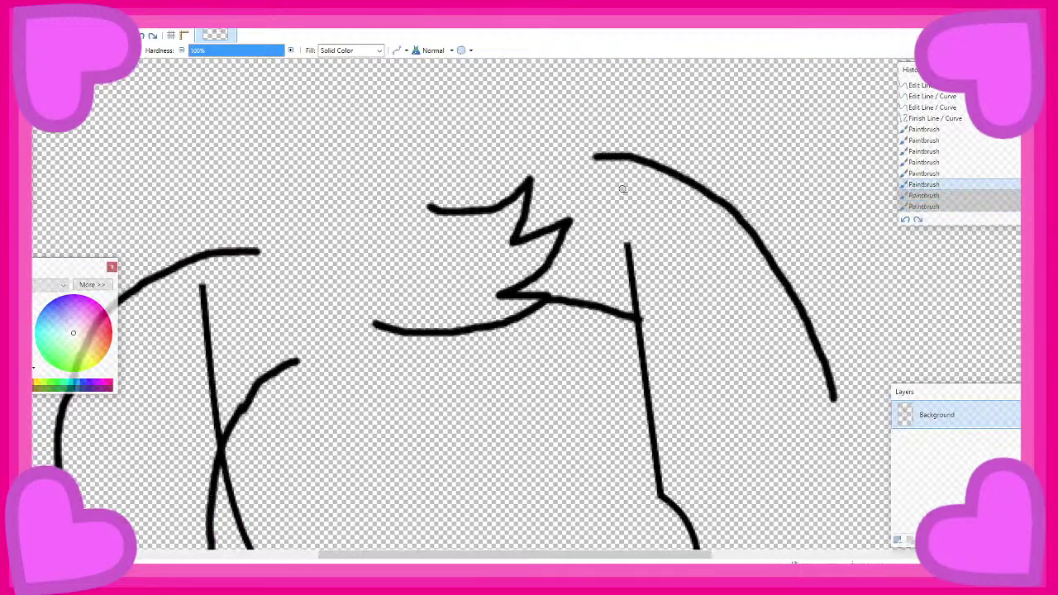
{"action": "mouse_move", "coordinate": [636, 305]}
{"action": "left_mouse_down"}
{"action": "mouse_move", "coordinate": [659, 312]}
{"action": "mouse_move", "coordinate": [642, 215]}
{"action": "mouse_move", "coordinate": [589, 143]}
{"action": "mouse_move", "coordinate": [498, 112]}
{"action": "mouse_move", "coordinate": [430, 110]}
{"action": "left_mouse_up"}
{"action": "key", "text": "ctrl+z"}
{"action": "scroll", "coordinate": [314, 212], "scroll_direction": "down", "scroll_amount": 2}
{"action": "scroll", "coordinate": [281, 207], "scroll_direction": "up", "scroll_amount": 2}
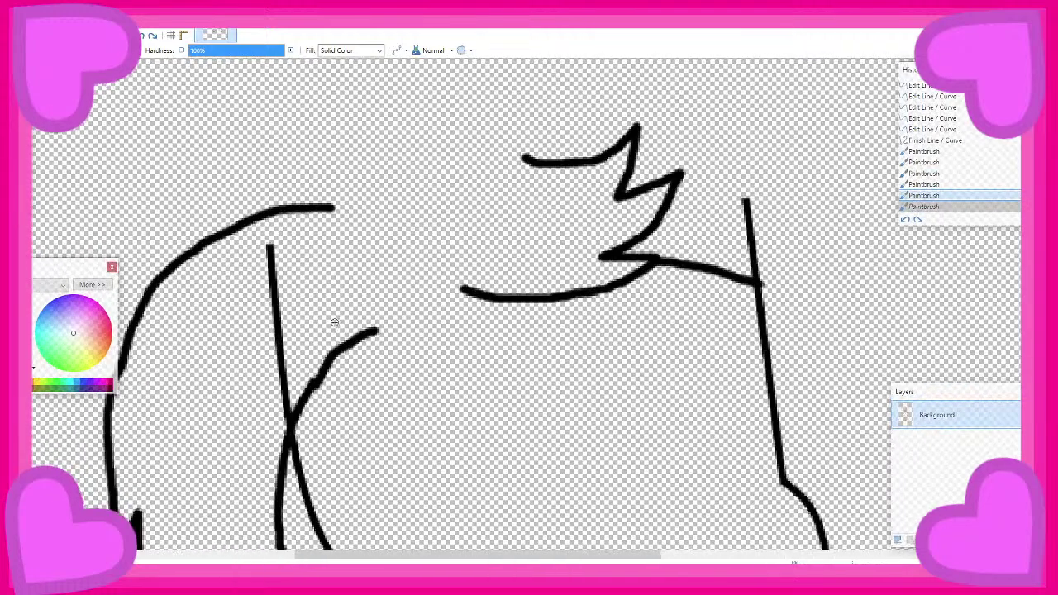
Paint a curve extending the left hair lock's inner edge to the fringe's lower edge
{"action": "left_click_drag", "start_coordinate": [376, 329], "coordinate": [476, 295]}
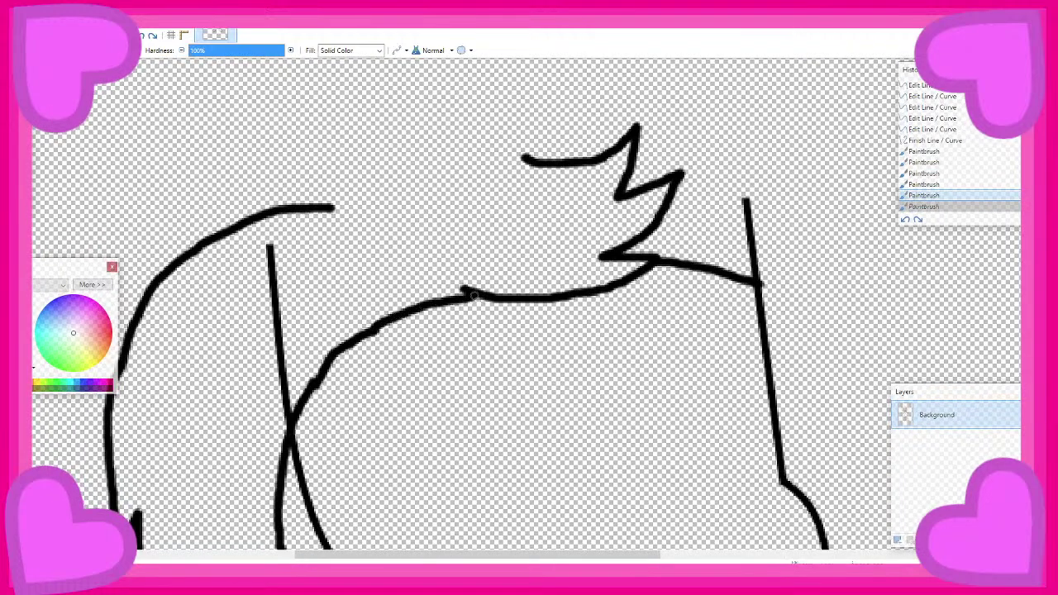
{"action": "scroll", "coordinate": [476, 295], "scroll_direction": "down", "scroll_amount": 2}
{"action": "scroll", "coordinate": [398, 233], "scroll_direction": "up", "scroll_amount": 1}
{"action": "scroll", "coordinate": [398, 232], "scroll_direction": "down", "scroll_amount": 2}
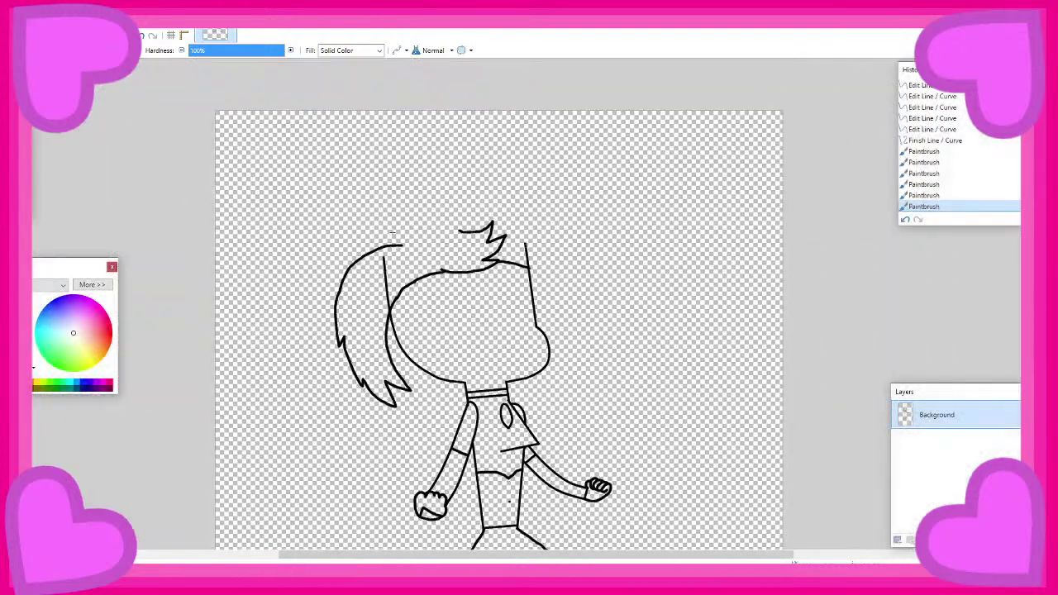
{"action": "scroll", "coordinate": [405, 244], "scroll_direction": "up", "scroll_amount": 2}
Paint the crown of the hair as an arch from the left lock over the fringe toward the head's right outline
{"action": "mouse_move", "coordinate": [497, 149]}
{"action": "left_mouse_down"}
{"action": "mouse_move", "coordinate": [424, 157]}
{"action": "mouse_move", "coordinate": [395, 176]}
{"action": "mouse_move", "coordinate": [367, 263]}
{"action": "left_mouse_up"}
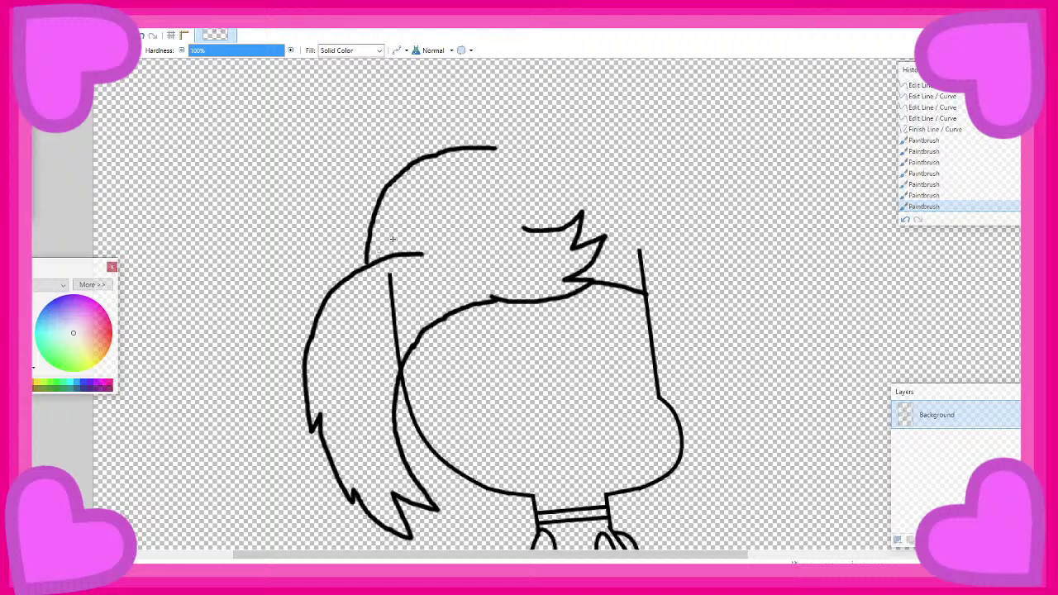
{"action": "scroll", "coordinate": [420, 204], "scroll_direction": "up", "scroll_amount": 2}
{"action": "key", "text": "ctrl+z"}
{"action": "mouse_move", "coordinate": [514, 133]}
{"action": "left_mouse_down"}
{"action": "mouse_move", "coordinate": [485, 136]}
{"action": "mouse_move", "coordinate": [420, 182]}
{"action": "mouse_move", "coordinate": [346, 311]}
{"action": "left_mouse_up"}
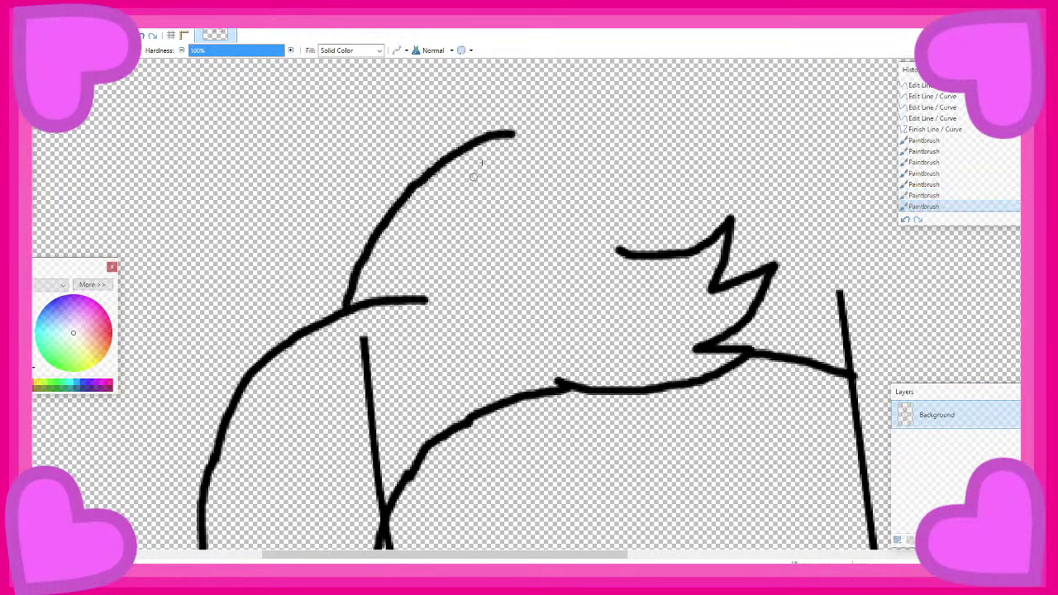
{"action": "mouse_move", "coordinate": [505, 132]}
{"action": "left_mouse_down"}
{"action": "mouse_move", "coordinate": [659, 133]}
{"action": "mouse_move", "coordinate": [726, 148]}
{"action": "mouse_move", "coordinate": [886, 232]}
{"action": "left_mouse_up"}
{"action": "scroll", "coordinate": [475, 191], "scroll_direction": "down", "scroll_amount": 2}
{"action": "scroll", "coordinate": [475, 191], "scroll_direction": "down", "scroll_amount": 2}
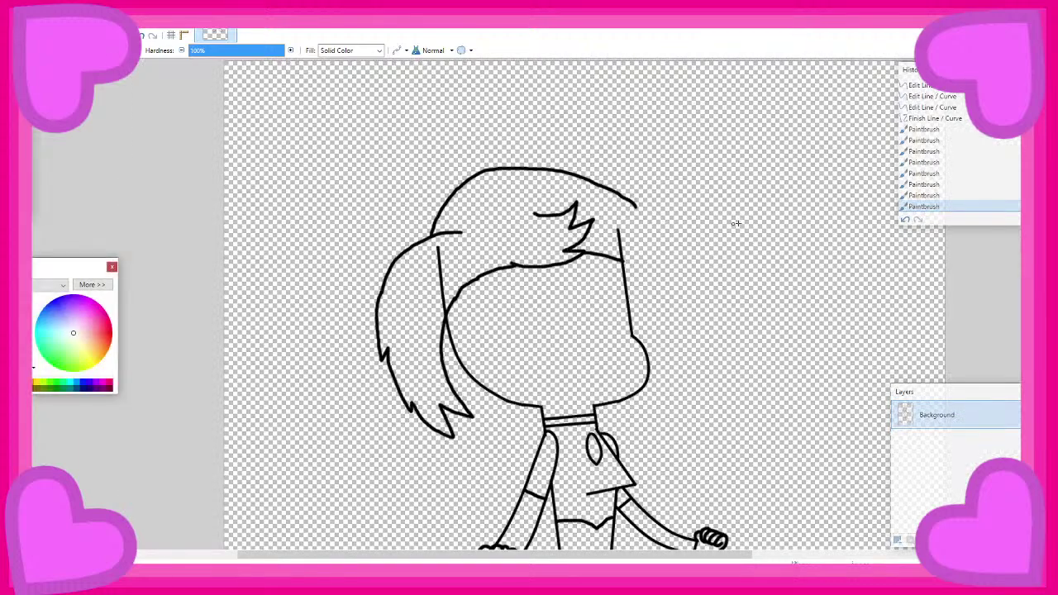
{"action": "scroll", "coordinate": [469, 204], "scroll_direction": "up", "scroll_amount": 2}
{"action": "scroll", "coordinate": [450, 161], "scroll_direction": "up", "scroll_amount": 1}
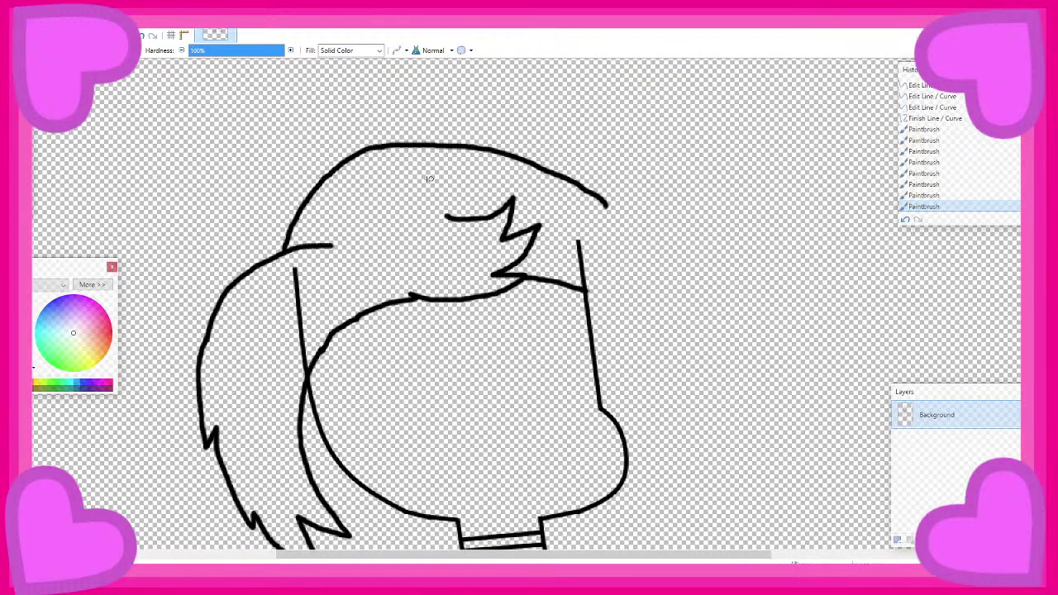
Undo the hair strokes back to the fringe tuft, removing the crown, the fringe connections and the left side lock
{"action": "scroll", "coordinate": [442, 187], "scroll_direction": "down", "scroll_amount": 3}
{"action": "key", "text": "ctrl+z"}
{"action": "key", "text": "ctrl+z"}
{"action": "key", "text": "ctrl+z"}
{"action": "key", "text": "ctrl+z"}
{"action": "key", "text": "ctrl+z"}
{"action": "key", "text": "ctrl+z"}
{"action": "scroll", "coordinate": [394, 168], "scroll_direction": "up", "scroll_amount": 2}
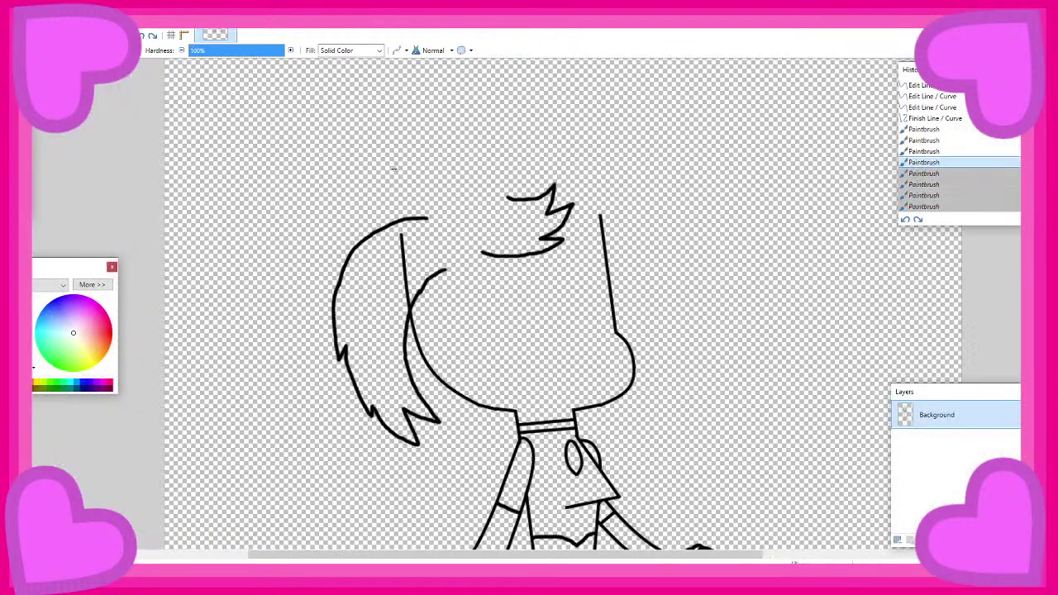
{"action": "key", "text": "ctrl+z"}
{"action": "scroll", "coordinate": [420, 210], "scroll_direction": "up", "scroll_amount": 1}
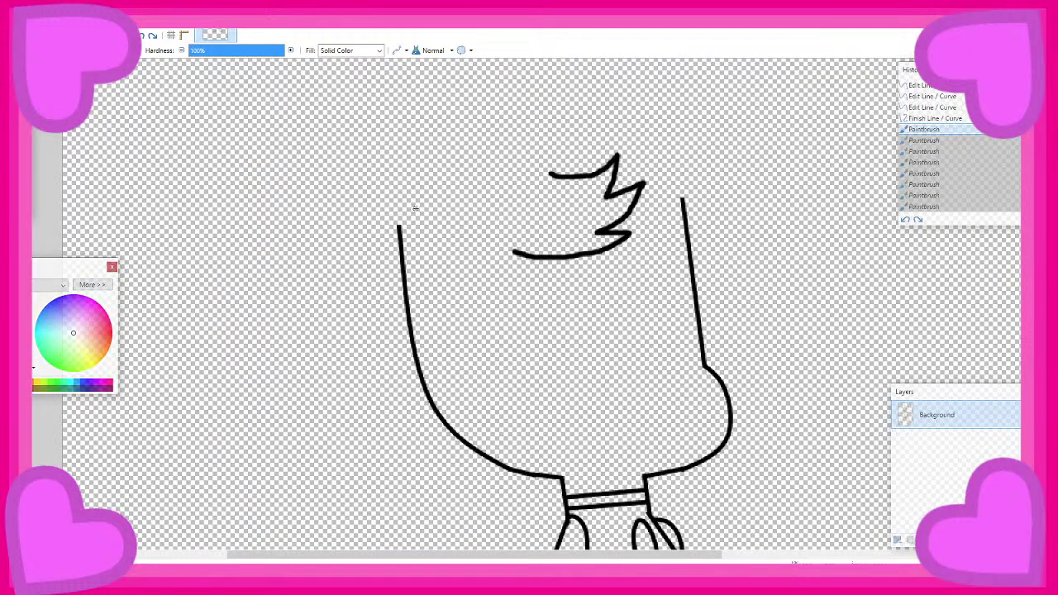
{"action": "mouse_move", "coordinate": [414, 208]}
{"action": "left_mouse_down"}
{"action": "mouse_move", "coordinate": [401, 212]}
{"action": "mouse_move", "coordinate": [385, 284]}
{"action": "left_mouse_up"}
{"action": "key", "text": "ctrl+z"}
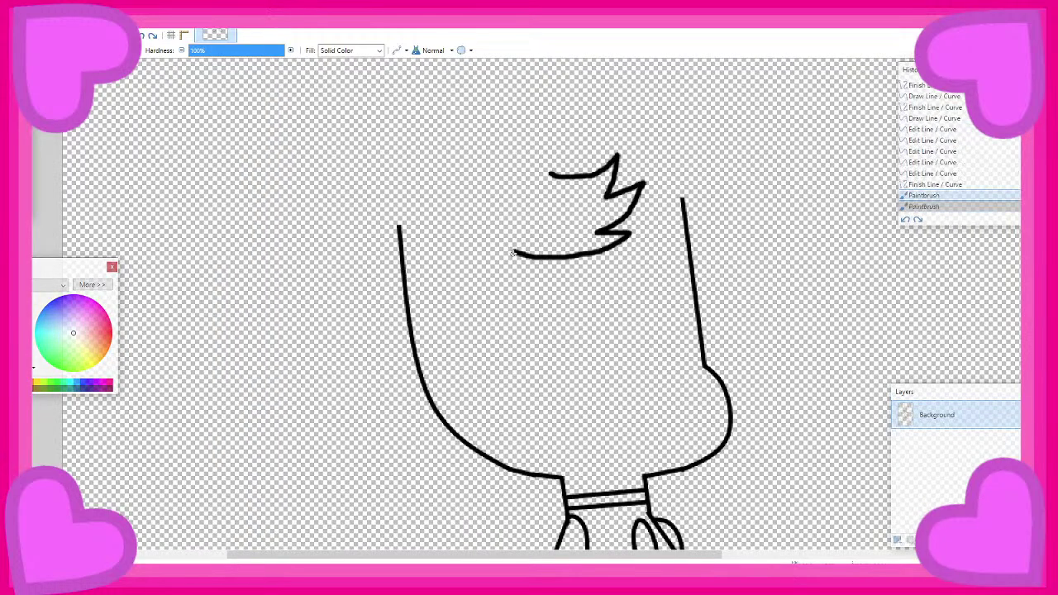
{"action": "mouse_move", "coordinate": [509, 251]}
{"action": "left_mouse_down"}
{"action": "mouse_move", "coordinate": [473, 293]}
{"action": "mouse_move", "coordinate": [465, 352]}
{"action": "mouse_move", "coordinate": [472, 381]}
{"action": "mouse_move", "coordinate": [509, 414]}
{"action": "mouse_move", "coordinate": [483, 421]}
{"action": "mouse_move", "coordinate": [538, 439]}
{"action": "left_mouse_up"}
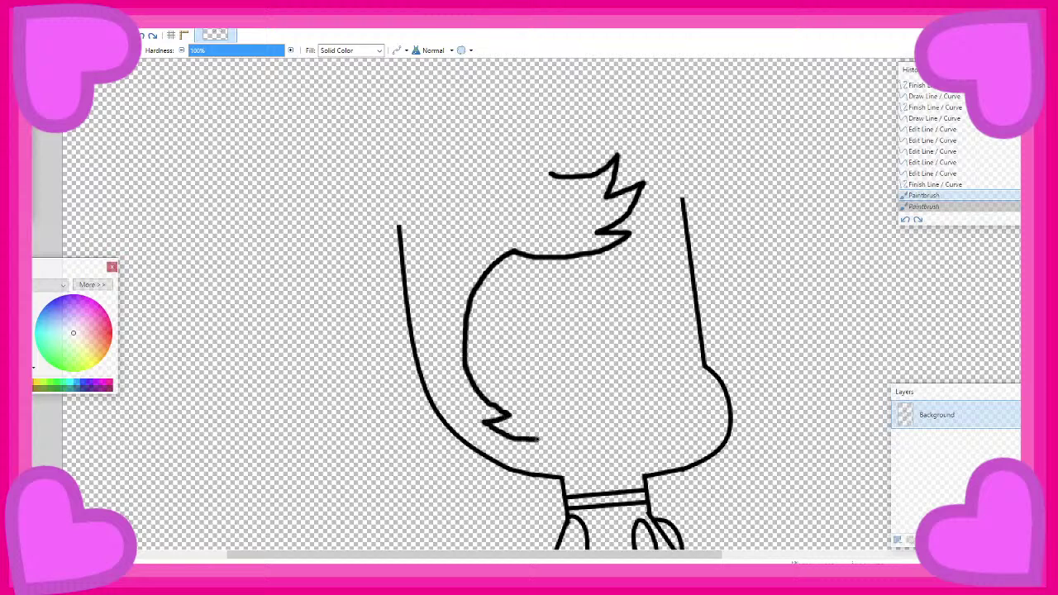
{"action": "key", "text": "ctrl+z"}
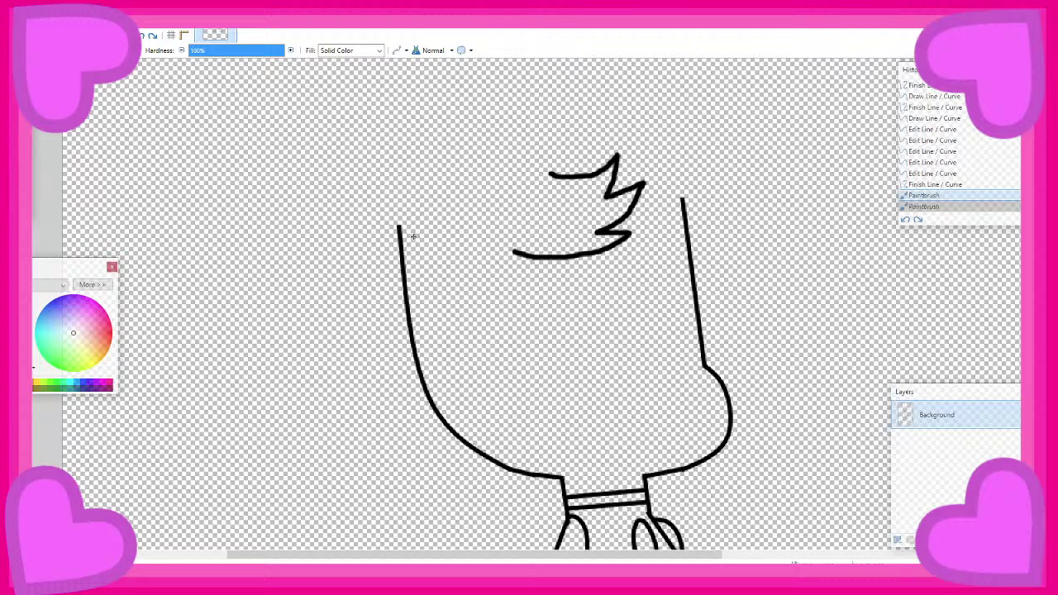
{"action": "mouse_move", "coordinate": [413, 237]}
{"action": "left_mouse_down"}
{"action": "mouse_move", "coordinate": [389, 278]}
{"action": "mouse_move", "coordinate": [402, 377]}
{"action": "mouse_move", "coordinate": [444, 455]}
{"action": "mouse_move", "coordinate": [491, 493]}
{"action": "left_mouse_up"}
{"action": "key", "text": "ctrl+z"}
Paint a left hair lock across the face outline to jagged tips and up to the fringe, and join the fringe to the head's right outline
{"action": "mouse_move", "coordinate": [461, 248]}
{"action": "left_mouse_down"}
{"action": "mouse_move", "coordinate": [424, 263]}
{"action": "mouse_move", "coordinate": [392, 314]}
{"action": "mouse_move", "coordinate": [386, 406]}
{"action": "mouse_move", "coordinate": [418, 485]}
{"action": "mouse_move", "coordinate": [422, 455]}
{"action": "mouse_move", "coordinate": [431, 486]}
{"action": "mouse_move", "coordinate": [470, 514]}
{"action": "mouse_move", "coordinate": [467, 467]}
{"action": "mouse_move", "coordinate": [502, 510]}
{"action": "mouse_move", "coordinate": [482, 335]}
{"action": "mouse_move", "coordinate": [516, 254]}
{"action": "left_mouse_up"}
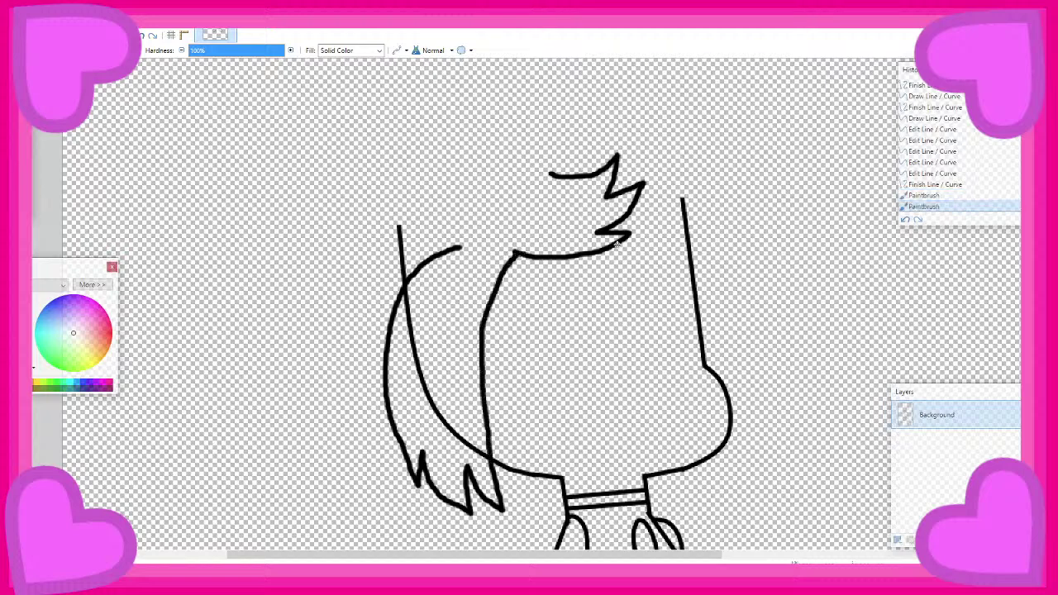
{"action": "left_click_drag", "start_coordinate": [617, 240], "coordinate": [693, 287]}
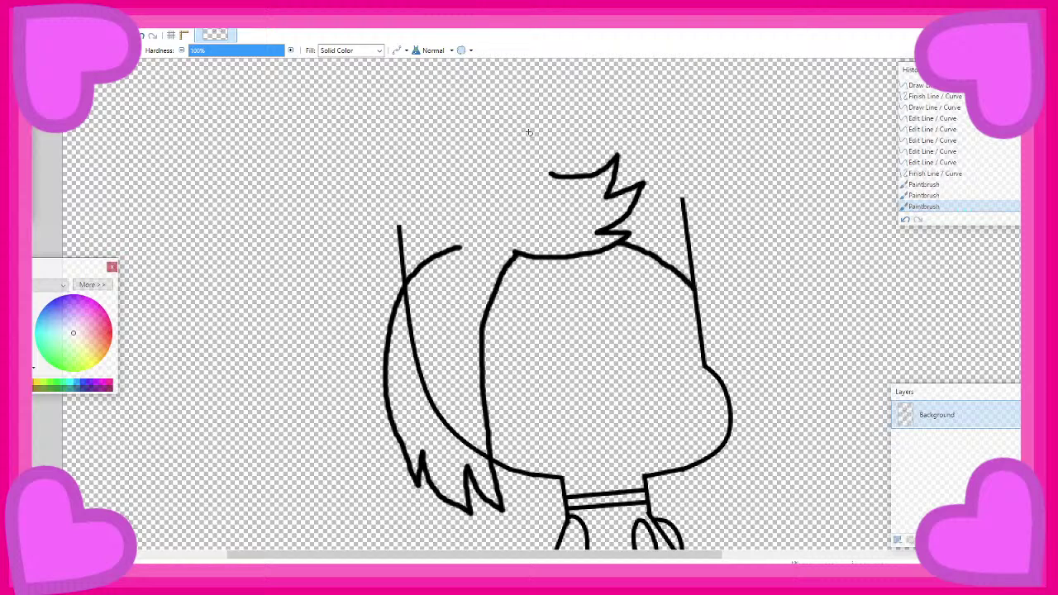
Paint the back hair's outer edge from above the head around and down the left side, with a small notch, to about chin level
{"action": "mouse_move", "coordinate": [521, 125]}
{"action": "left_mouse_down"}
{"action": "mouse_move", "coordinate": [441, 134]}
{"action": "mouse_move", "coordinate": [372, 195]}
{"action": "mouse_move", "coordinate": [349, 279]}
{"action": "mouse_move", "coordinate": [360, 273]}
{"action": "mouse_move", "coordinate": [348, 372]}
{"action": "mouse_move", "coordinate": [358, 429]}
{"action": "left_mouse_up"}
{"action": "scroll", "coordinate": [354, 379], "scroll_direction": "down", "scroll_amount": 3}
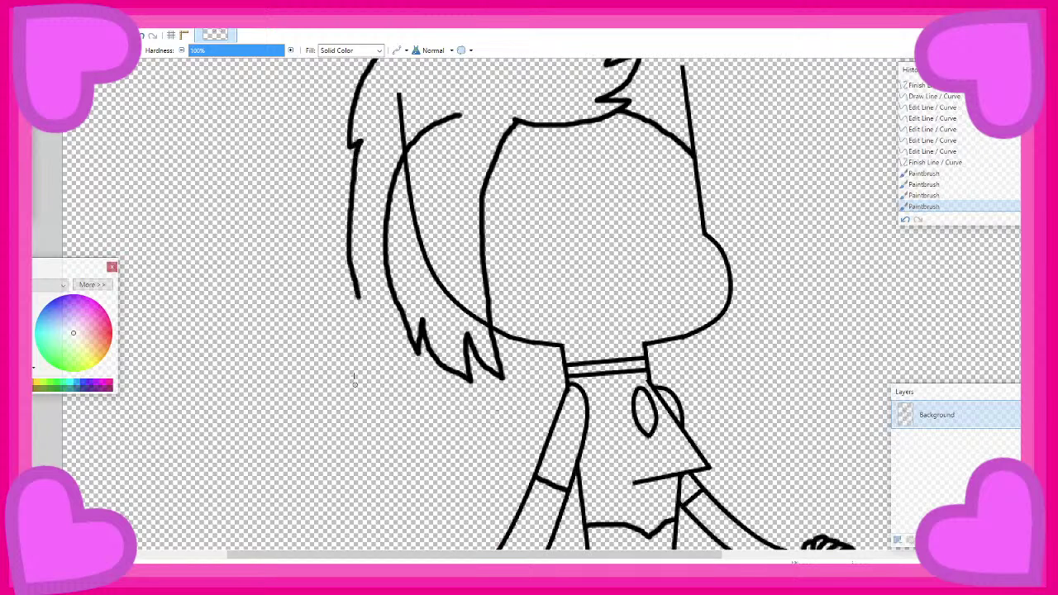
{"action": "scroll", "coordinate": [355, 291], "scroll_direction": "down", "scroll_amount": 3}
Try to extend the left back hair downward into pointed tips beside the arm and fist
{"action": "mouse_move", "coordinate": [357, 161]}
{"action": "left_mouse_down"}
{"action": "mouse_move", "coordinate": [329, 314]}
{"action": "mouse_move", "coordinate": [284, 403]}
{"action": "mouse_move", "coordinate": [351, 377]}
{"action": "mouse_move", "coordinate": [345, 445]}
{"action": "left_mouse_up"}
{"action": "scroll", "coordinate": [344, 444], "scroll_direction": "down", "scroll_amount": 3}
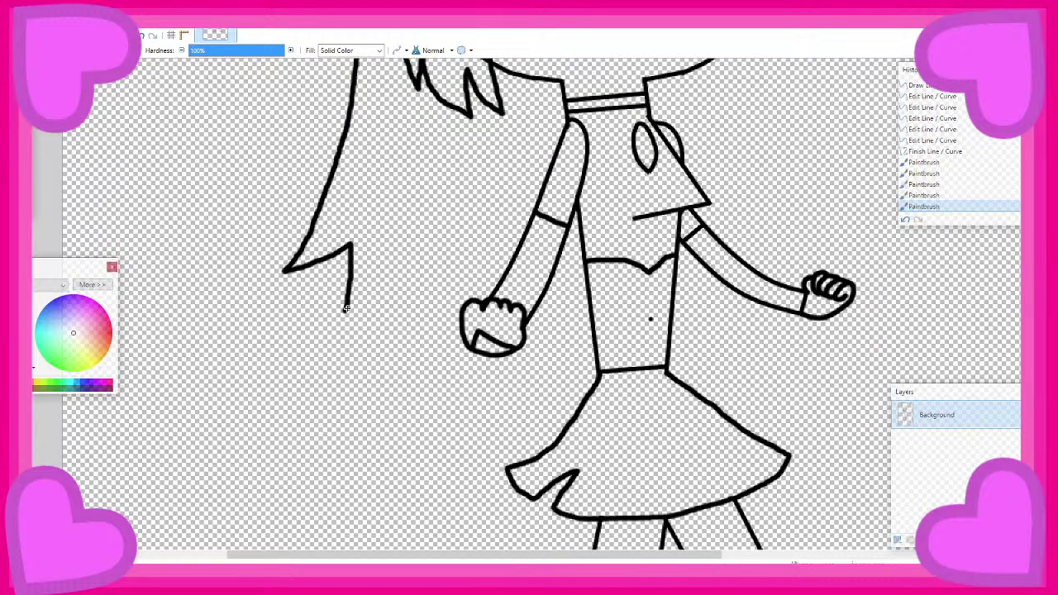
{"action": "left_click_drag", "start_coordinate": [346, 308], "coordinate": [309, 377]}
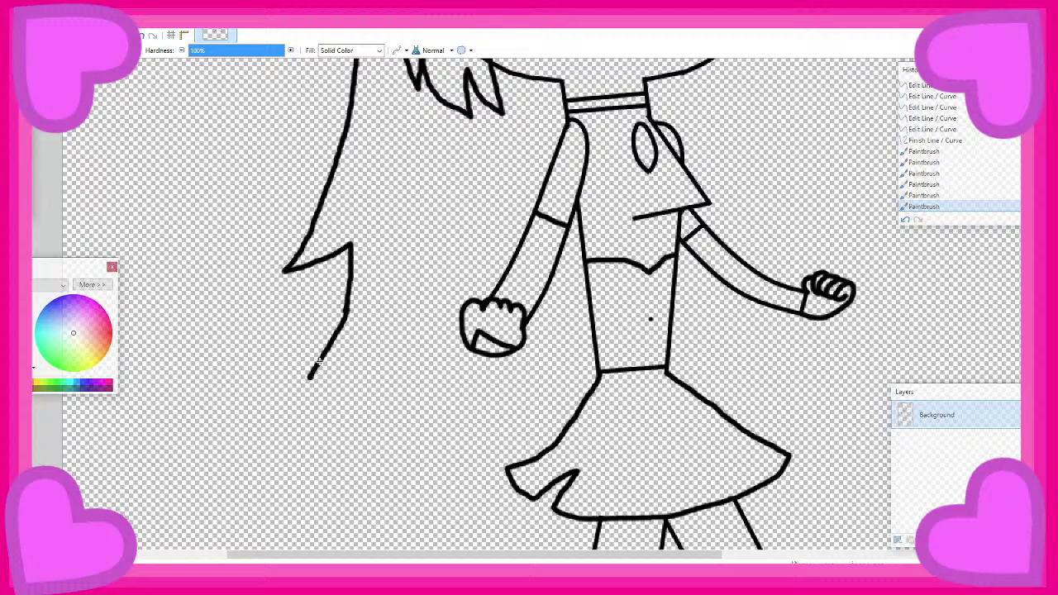
{"action": "mouse_move", "coordinate": [309, 377]}
{"action": "left_mouse_down"}
{"action": "mouse_move", "coordinate": [294, 403]}
{"action": "mouse_move", "coordinate": [329, 404]}
{"action": "mouse_move", "coordinate": [395, 369]}
{"action": "mouse_move", "coordinate": [376, 433]}
{"action": "mouse_move", "coordinate": [458, 408]}
{"action": "left_mouse_up"}
{"action": "key", "text": "ctrl+z"}
{"action": "key", "text": "ctrl+z"}
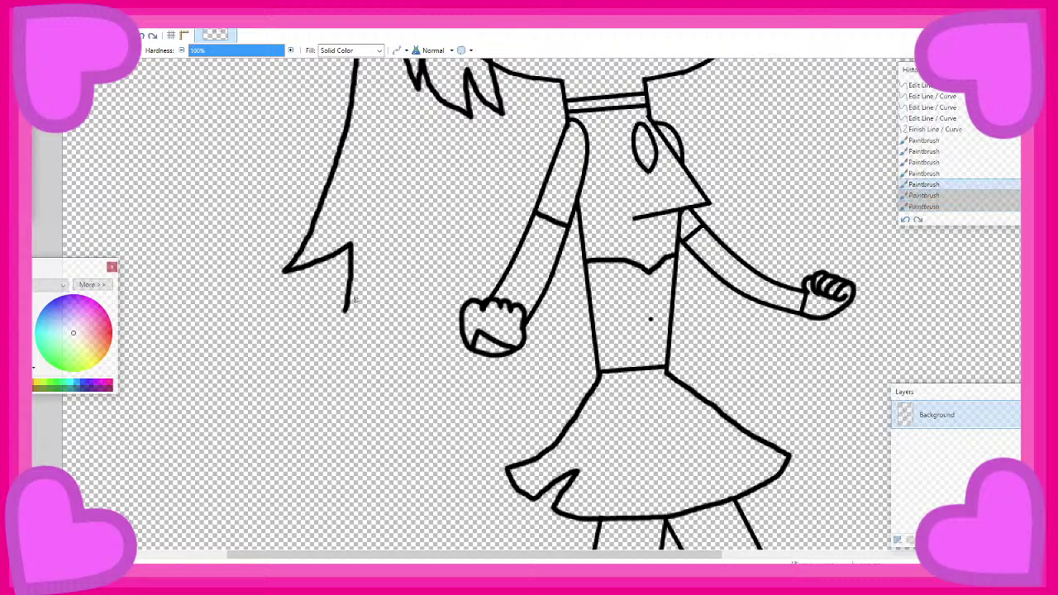
Try a different set of pointed lower tips toward the skirt, and undo the back hair to its end at chin level
{"action": "mouse_move", "coordinate": [335, 320]}
{"action": "left_mouse_down"}
{"action": "mouse_move", "coordinate": [383, 299]}
{"action": "mouse_move", "coordinate": [319, 338]}
{"action": "mouse_move", "coordinate": [376, 347]}
{"action": "mouse_move", "coordinate": [415, 325]}
{"action": "mouse_move", "coordinate": [388, 392]}
{"action": "mouse_move", "coordinate": [400, 420]}
{"action": "mouse_move", "coordinate": [462, 398]}
{"action": "left_mouse_up"}
{"action": "key", "text": "ctrl+z"}
{"action": "scroll", "coordinate": [418, 239], "scroll_direction": "down", "scroll_amount": 8}
{"action": "scroll", "coordinate": [380, 200], "scroll_direction": "up", "scroll_amount": 5}
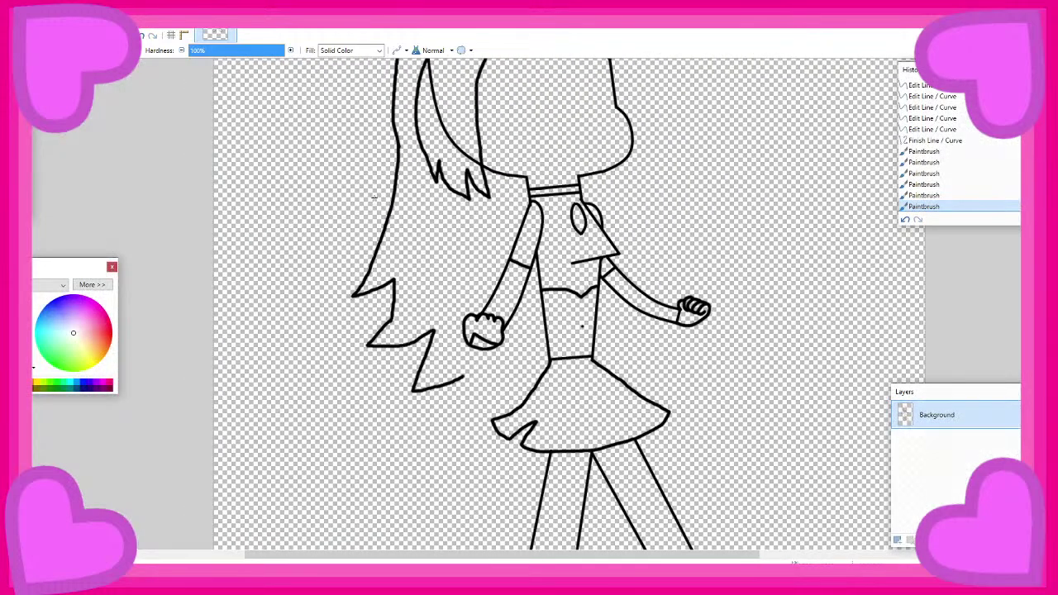
{"action": "key", "text": "ctrl+z"}
{"action": "key", "text": "ctrl+z"}
{"action": "scroll", "coordinate": [350, 189], "scroll_direction": "up", "scroll_amount": 3}
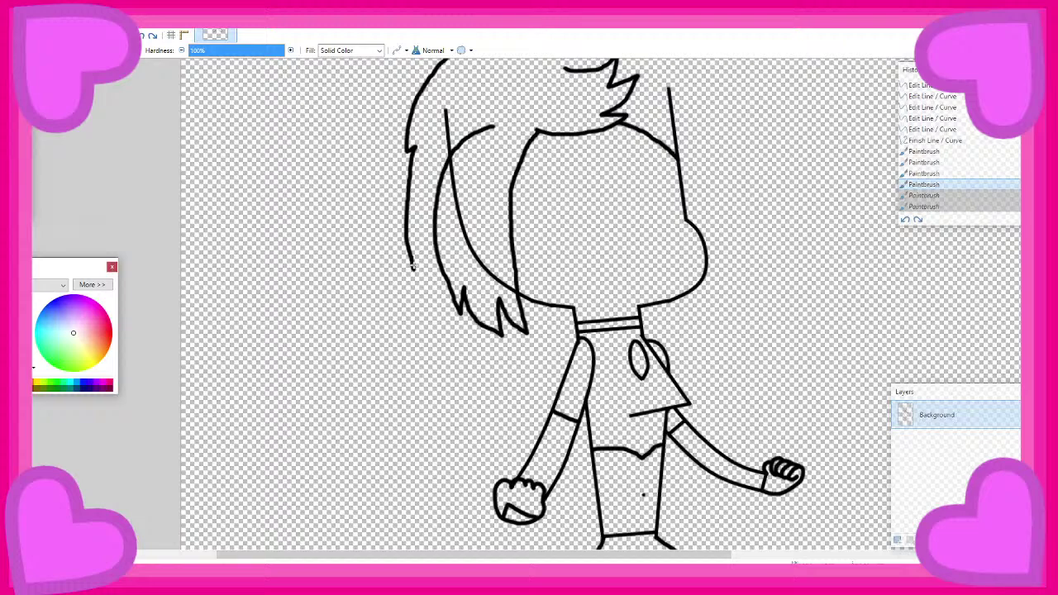
Paint the left back hair down from its open end in large pointed tips, ending at the skirt's left edge
{"action": "mouse_move", "coordinate": [413, 267]}
{"action": "left_mouse_down"}
{"action": "mouse_move", "coordinate": [350, 436]}
{"action": "mouse_move", "coordinate": [377, 436]}
{"action": "mouse_move", "coordinate": [425, 402]}
{"action": "mouse_move", "coordinate": [395, 508]}
{"action": "left_mouse_up"}
{"action": "scroll", "coordinate": [397, 496], "scroll_direction": "down", "scroll_amount": 4}
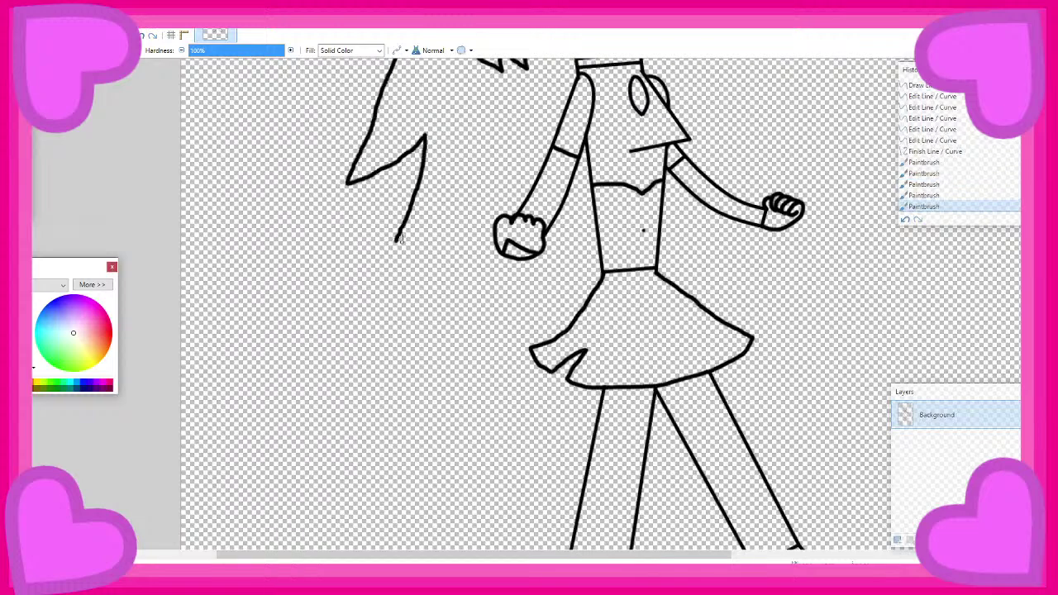
{"action": "mouse_move", "coordinate": [396, 238]}
{"action": "left_mouse_down"}
{"action": "mouse_move", "coordinate": [349, 273]}
{"action": "mouse_move", "coordinate": [379, 280]}
{"action": "mouse_move", "coordinate": [464, 261]}
{"action": "mouse_move", "coordinate": [421, 351]}
{"action": "mouse_move", "coordinate": [519, 316]}
{"action": "mouse_move", "coordinate": [559, 277]}
{"action": "mouse_move", "coordinate": [541, 330]}
{"action": "mouse_move", "coordinate": [576, 318]}
{"action": "left_mouse_up"}
{"action": "scroll", "coordinate": [565, 311], "scroll_direction": "up", "scroll_amount": 3}
{"action": "scroll", "coordinate": [564, 278], "scroll_direction": "down", "scroll_amount": 3}
{"action": "scroll", "coordinate": [633, 389], "scroll_direction": "up", "scroll_amount": 3}
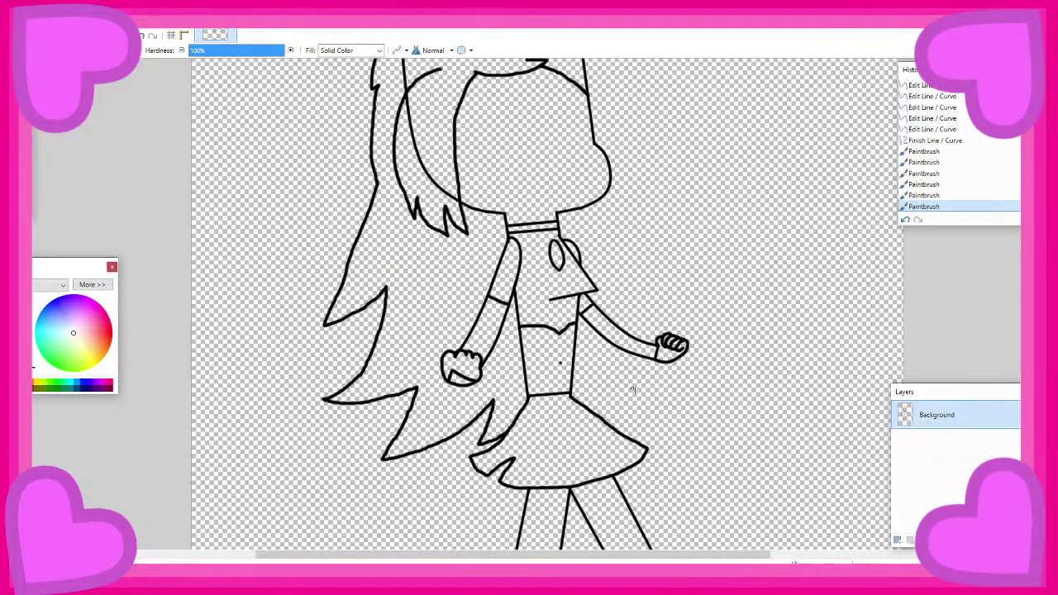
Paint the back hair's right outer edge from the skirt up through pointed tips to a point beside the chin
{"action": "mouse_move", "coordinate": [584, 426]}
{"action": "left_mouse_down"}
{"action": "mouse_move", "coordinate": [691, 444]}
{"action": "mouse_move", "coordinate": [649, 391]}
{"action": "mouse_move", "coordinate": [736, 397]}
{"action": "mouse_move", "coordinate": [780, 385]}
{"action": "mouse_move", "coordinate": [752, 363]}
{"action": "mouse_move", "coordinate": [684, 244]}
{"action": "mouse_move", "coordinate": [681, 235]}
{"action": "mouse_move", "coordinate": [730, 242]}
{"action": "mouse_move", "coordinate": [643, 101]}
{"action": "left_mouse_up"}
{"action": "scroll", "coordinate": [626, 151], "scroll_direction": "up", "scroll_amount": 3}
{"action": "scroll", "coordinate": [626, 151], "scroll_direction": "up", "scroll_amount": 1}
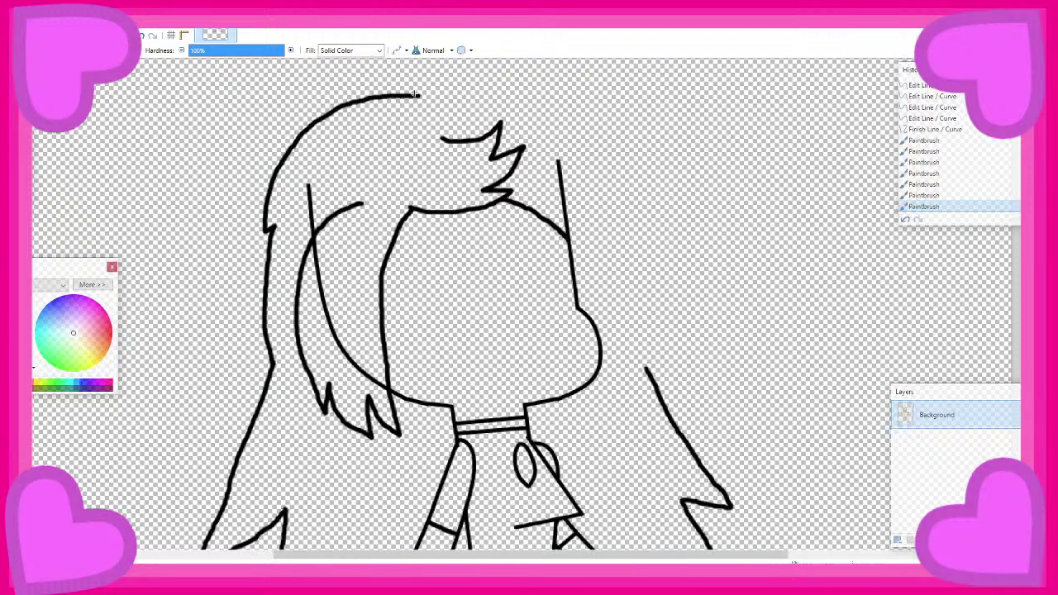
{"action": "mouse_move", "coordinate": [419, 95]}
{"action": "left_mouse_down"}
{"action": "mouse_move", "coordinate": [549, 103]}
{"action": "mouse_move", "coordinate": [593, 143]}
{"action": "mouse_move", "coordinate": [609, 173]}
{"action": "mouse_move", "coordinate": [621, 312]}
{"action": "mouse_move", "coordinate": [589, 416]}
{"action": "mouse_move", "coordinate": [585, 398]}
{"action": "mouse_move", "coordinate": [565, 415]}
{"action": "left_mouse_up"}
{"action": "key", "text": "ctrl+z"}
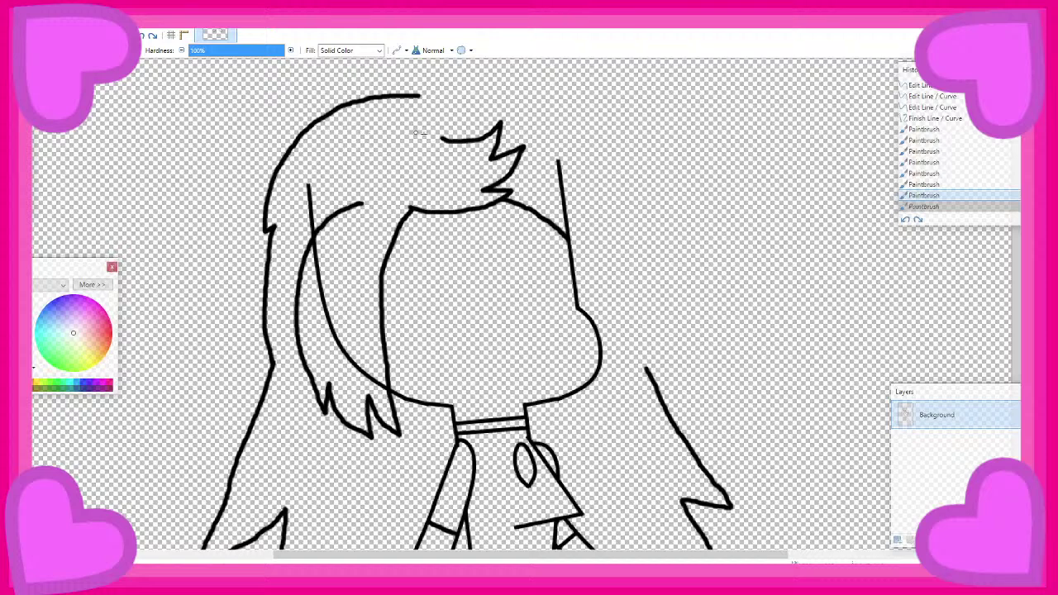
Paint the right hair lock from the fringe's end down outside the face to jagged tips and back up, notched, to the head's right outline
{"action": "scroll", "coordinate": [595, 355], "scroll_direction": "up", "scroll_amount": 4}
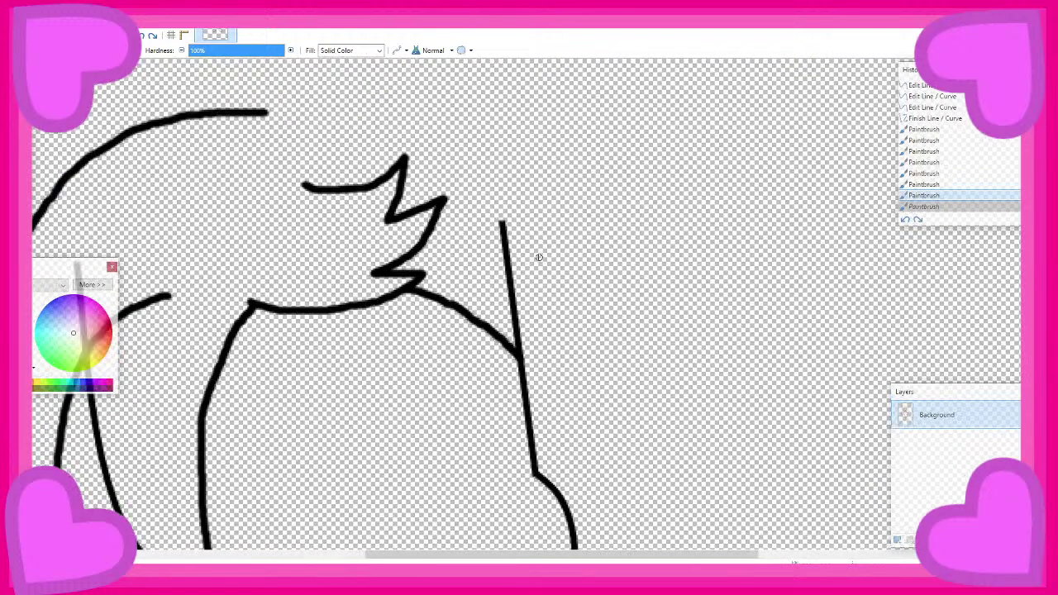
{"action": "scroll", "coordinate": [521, 307], "scroll_direction": "down", "scroll_amount": 3}
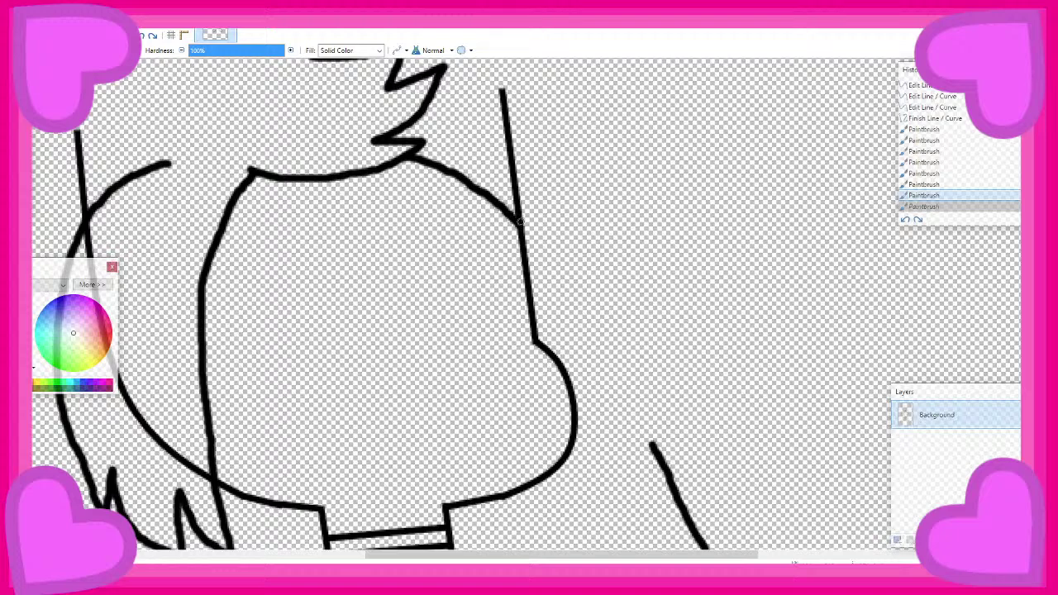
{"action": "mouse_move", "coordinate": [520, 222]}
{"action": "left_mouse_down"}
{"action": "mouse_move", "coordinate": [606, 339]}
{"action": "mouse_move", "coordinate": [610, 439]}
{"action": "mouse_move", "coordinate": [584, 496]}
{"action": "mouse_move", "coordinate": [614, 488]}
{"action": "mouse_move", "coordinate": [634, 459]}
{"action": "mouse_move", "coordinate": [615, 513]}
{"action": "mouse_move", "coordinate": [658, 499]}
{"action": "mouse_move", "coordinate": [670, 480]}
{"action": "mouse_move", "coordinate": [673, 493]}
{"action": "mouse_move", "coordinate": [686, 486]}
{"action": "mouse_move", "coordinate": [703, 406]}
{"action": "mouse_move", "coordinate": [647, 252]}
{"action": "mouse_move", "coordinate": [608, 199]}
{"action": "mouse_move", "coordinate": [637, 202]}
{"action": "mouse_move", "coordinate": [591, 156]}
{"action": "mouse_move", "coordinate": [504, 116]}
{"action": "left_mouse_up"}
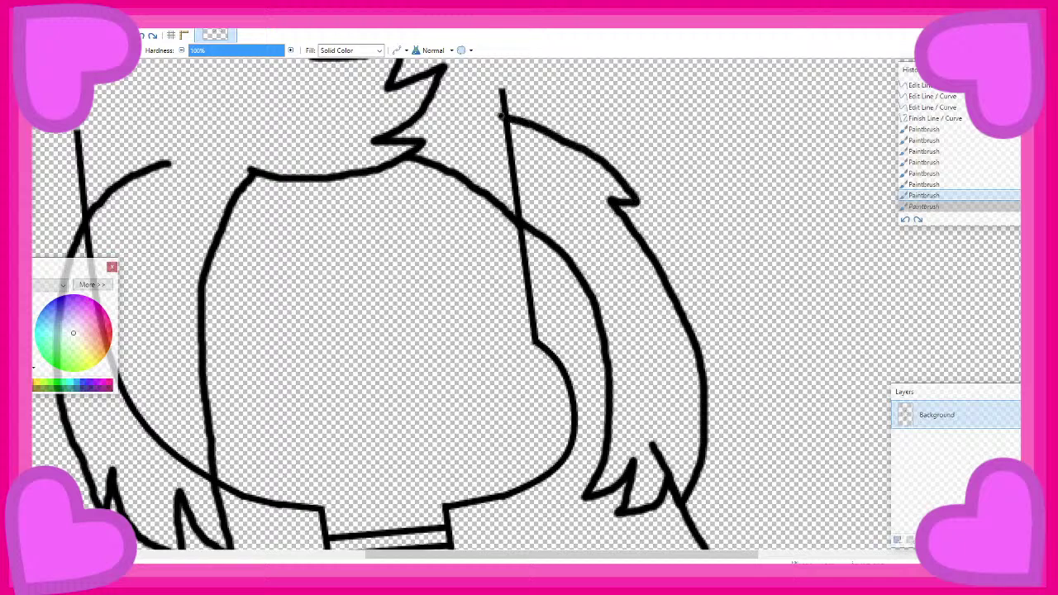
{"action": "scroll", "coordinate": [496, 176], "scroll_direction": "up", "scroll_amount": 2}
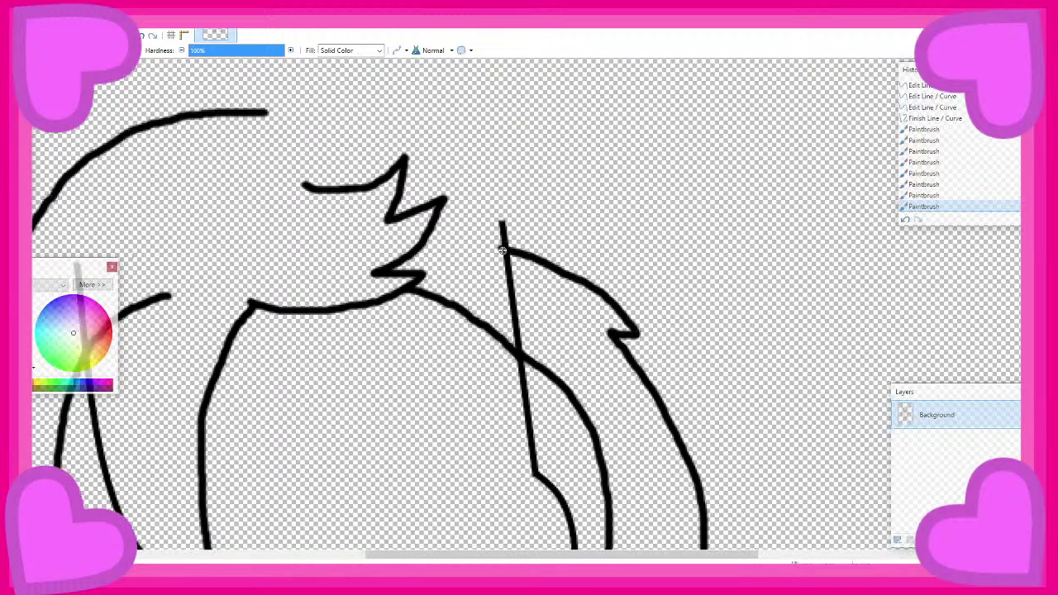
Extend the upper end of the right lock and the upper end of the left lock with short strokes into the hair
{"action": "left_click_drag", "start_coordinate": [503, 249], "coordinate": [464, 213]}
{"action": "scroll", "coordinate": [465, 213], "scroll_direction": "down", "scroll_amount": 3}
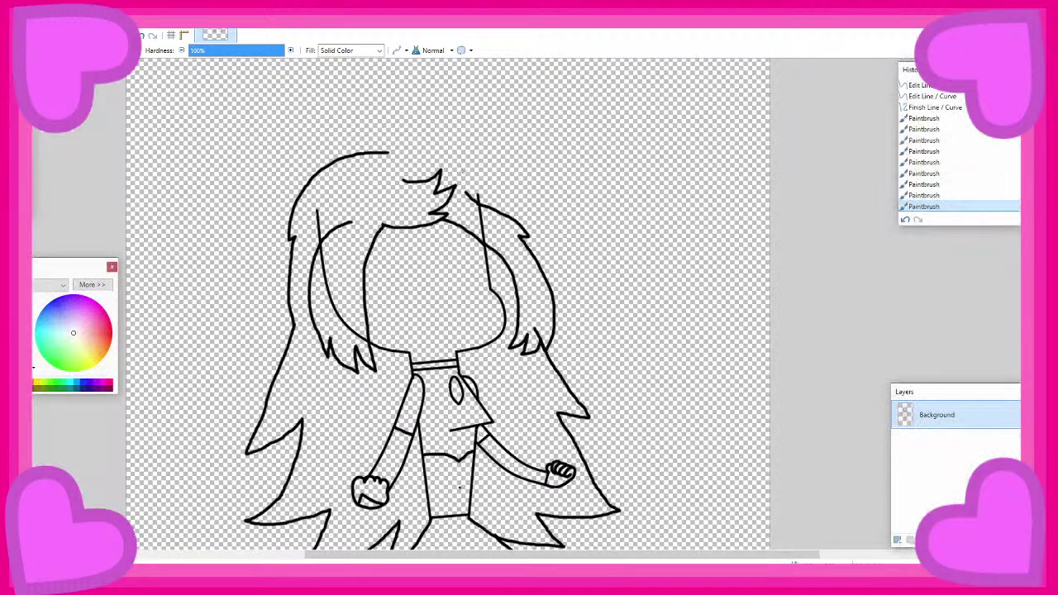
{"action": "scroll", "coordinate": [381, 196], "scroll_direction": "up", "scroll_amount": 3}
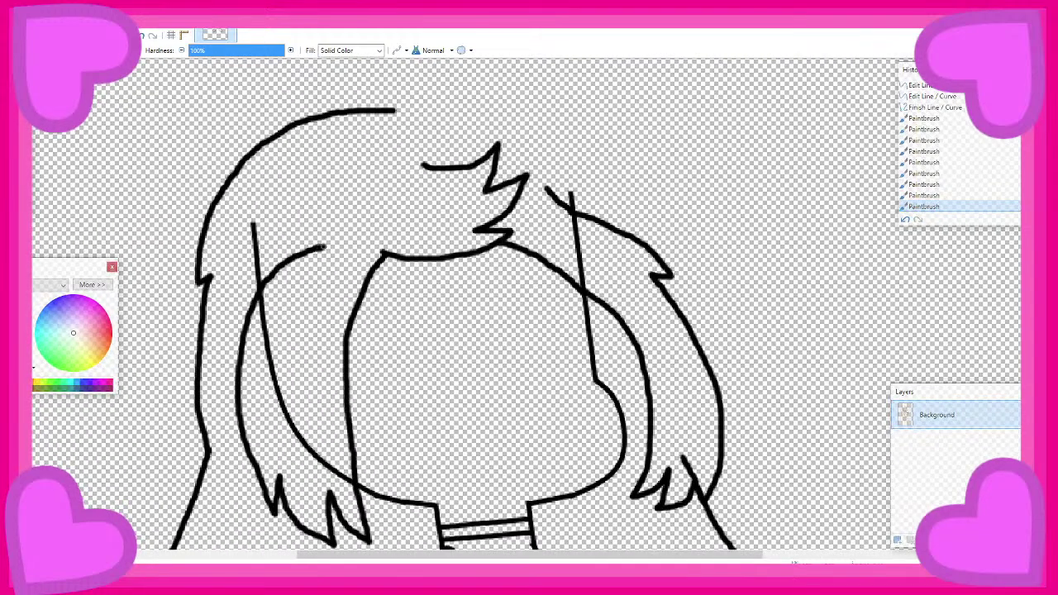
{"action": "left_click_drag", "start_coordinate": [323, 247], "coordinate": [361, 206]}
{"action": "scroll", "coordinate": [434, 237], "scroll_direction": "up", "scroll_amount": 1}
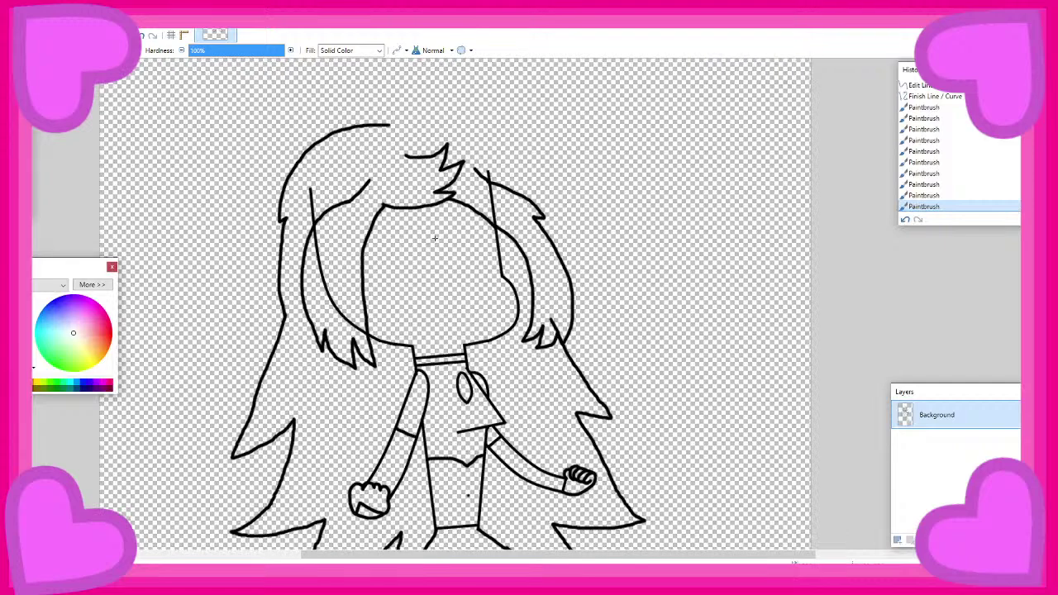
{"action": "scroll", "coordinate": [434, 237], "scroll_direction": "up", "scroll_amount": 2}
{"action": "scroll", "coordinate": [536, 301], "scroll_direction": "up", "scroll_amount": 1}
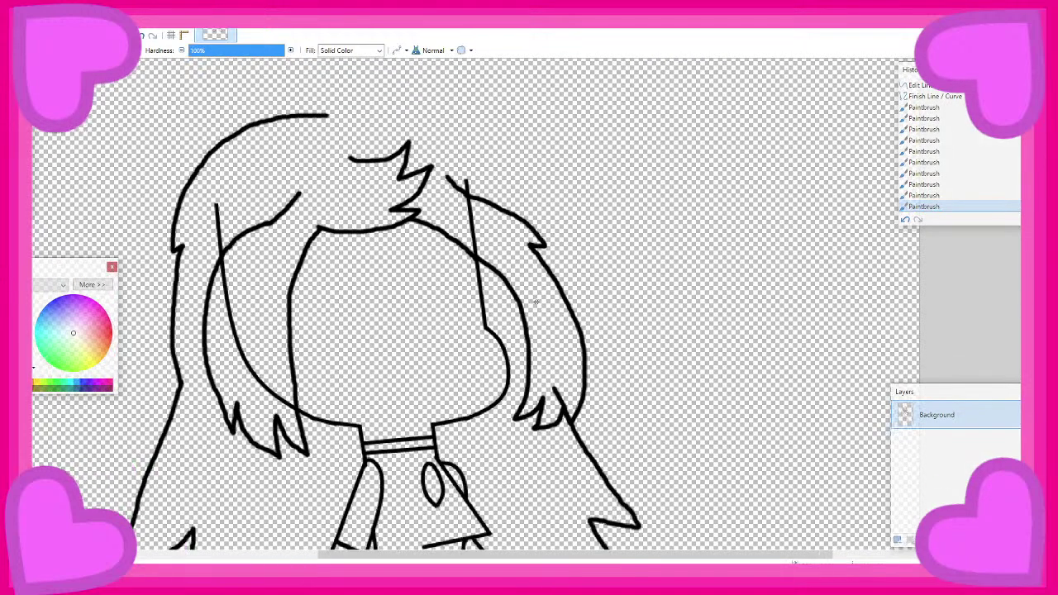
{"action": "scroll", "coordinate": [536, 301], "scroll_direction": "down", "scroll_amount": 1}
{"action": "scroll", "coordinate": [567, 331], "scroll_direction": "up", "scroll_amount": 1}
{"action": "key", "text": "ctrl+z"}
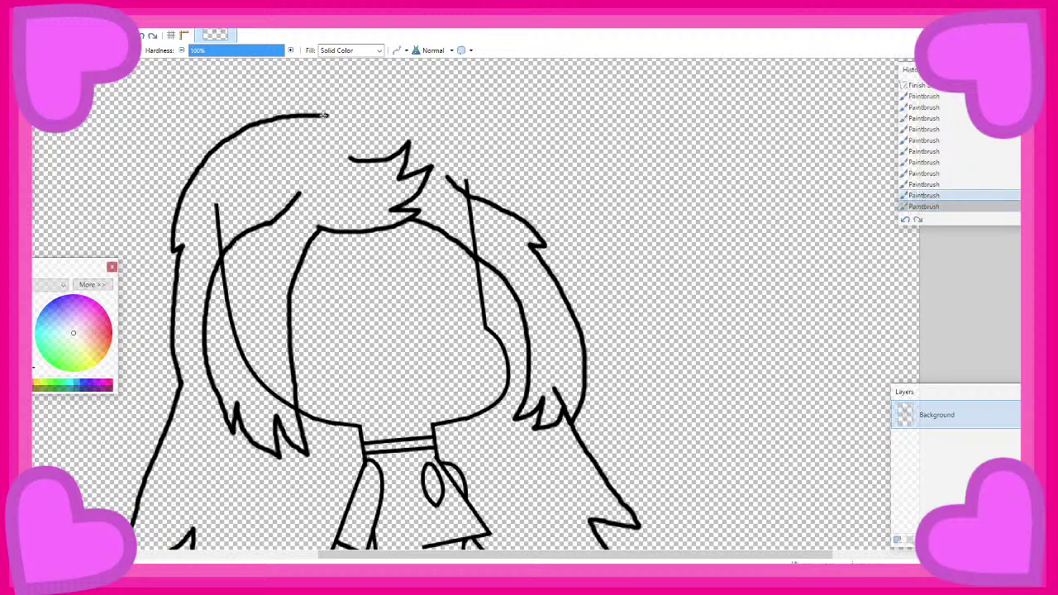
{"action": "left_click_drag", "start_coordinate": [349, 111], "coordinate": [396, 111]}
{"action": "key", "text": "ctrl+z"}
Erase the open curve over the head and repaint it as a full arc from the left hair edge to the right lock
{"action": "key", "text": "e"}
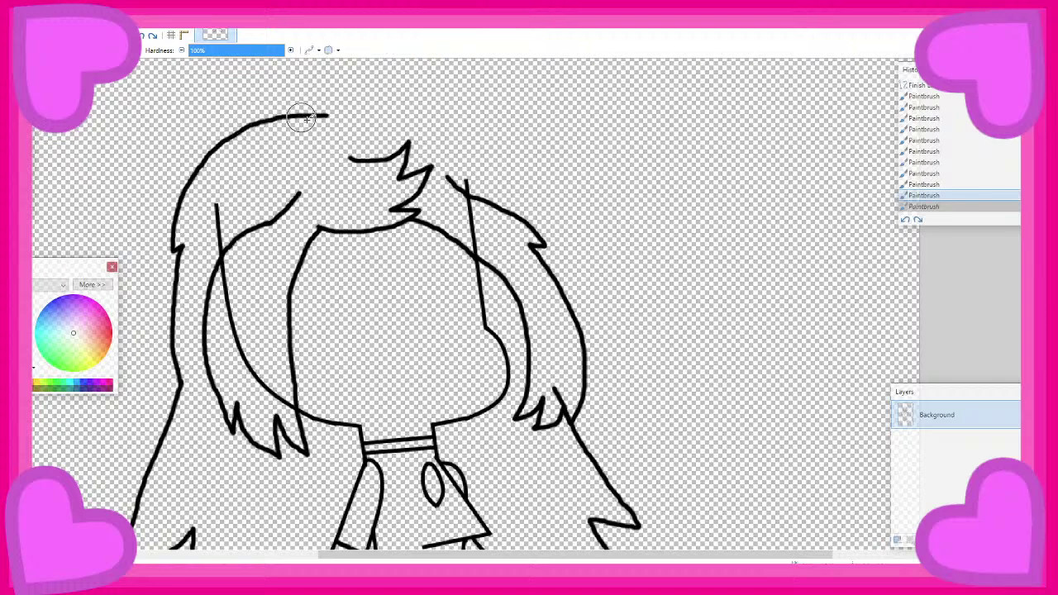
{"action": "mouse_move", "coordinate": [331, 115]}
{"action": "left_mouse_down"}
{"action": "mouse_move", "coordinate": [222, 135]}
{"action": "mouse_move", "coordinate": [189, 169]}
{"action": "mouse_move", "coordinate": [196, 163]}
{"action": "mouse_move", "coordinate": [178, 118]}
{"action": "left_mouse_up"}
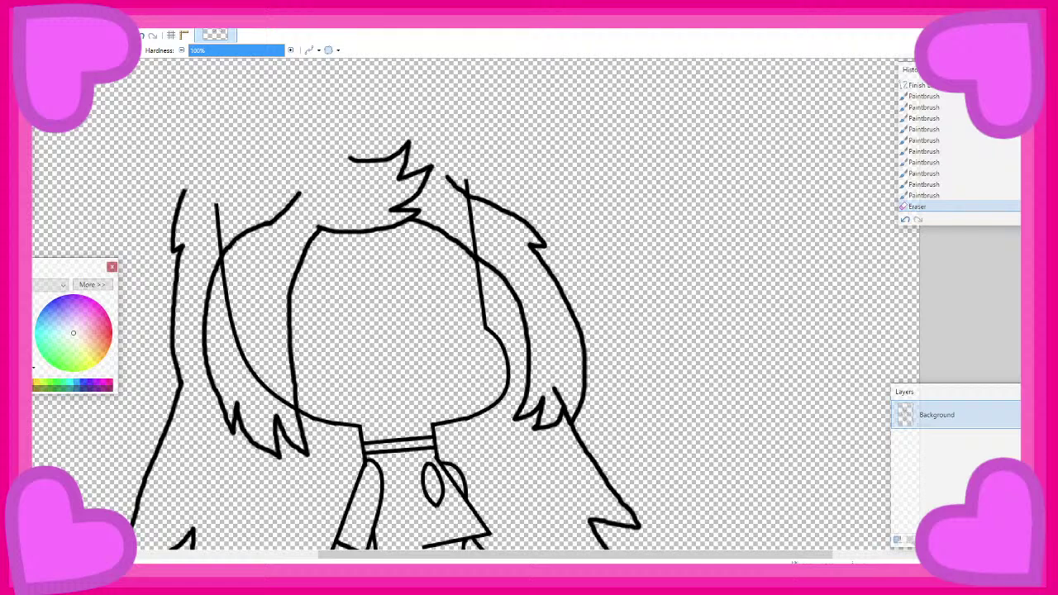
{"action": "key", "text": "b"}
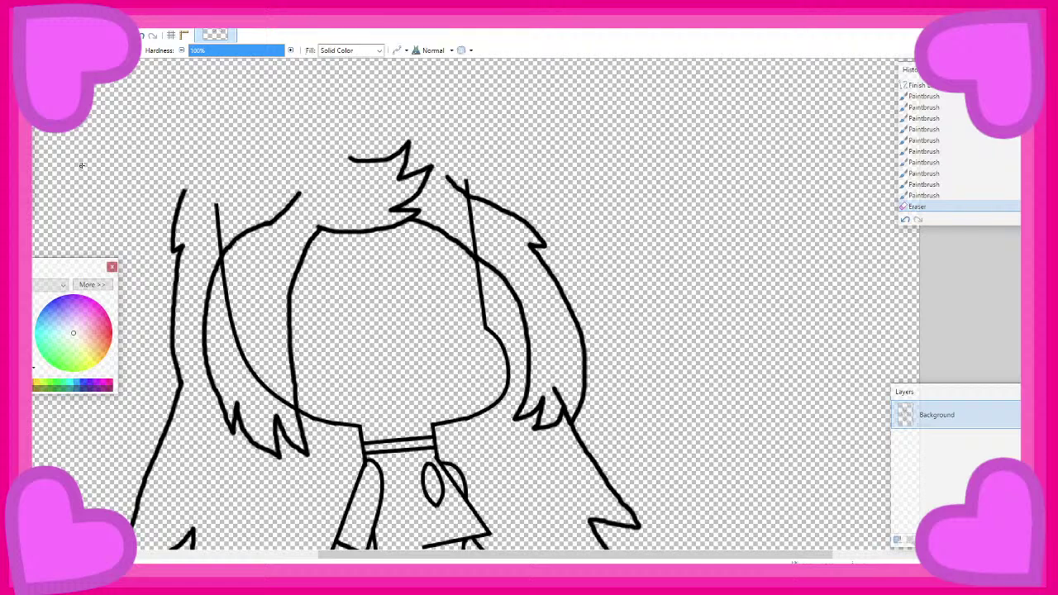
{"action": "scroll", "coordinate": [113, 177], "scroll_direction": "up", "scroll_amount": 4}
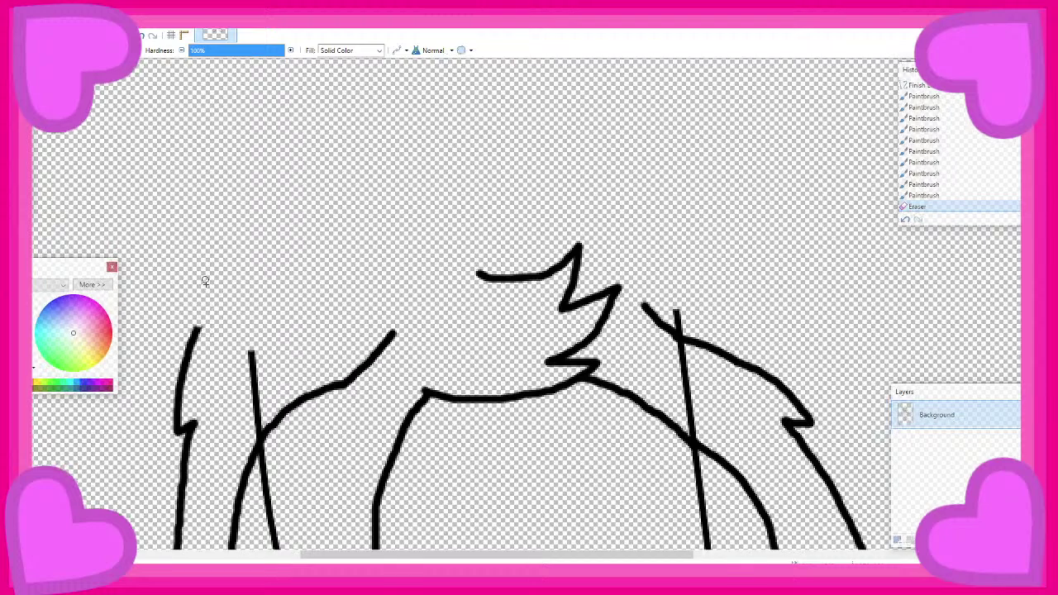
{"action": "mouse_move", "coordinate": [199, 326]}
{"action": "left_mouse_down"}
{"action": "mouse_move", "coordinate": [210, 291]}
{"action": "mouse_move", "coordinate": [332, 189]}
{"action": "mouse_move", "coordinate": [433, 176]}
{"action": "mouse_move", "coordinate": [560, 190]}
{"action": "mouse_move", "coordinate": [629, 219]}
{"action": "mouse_move", "coordinate": [675, 261]}
{"action": "mouse_move", "coordinate": [704, 338]}
{"action": "left_mouse_up"}
{"action": "scroll", "coordinate": [705, 338], "scroll_direction": "down", "scroll_amount": 5}
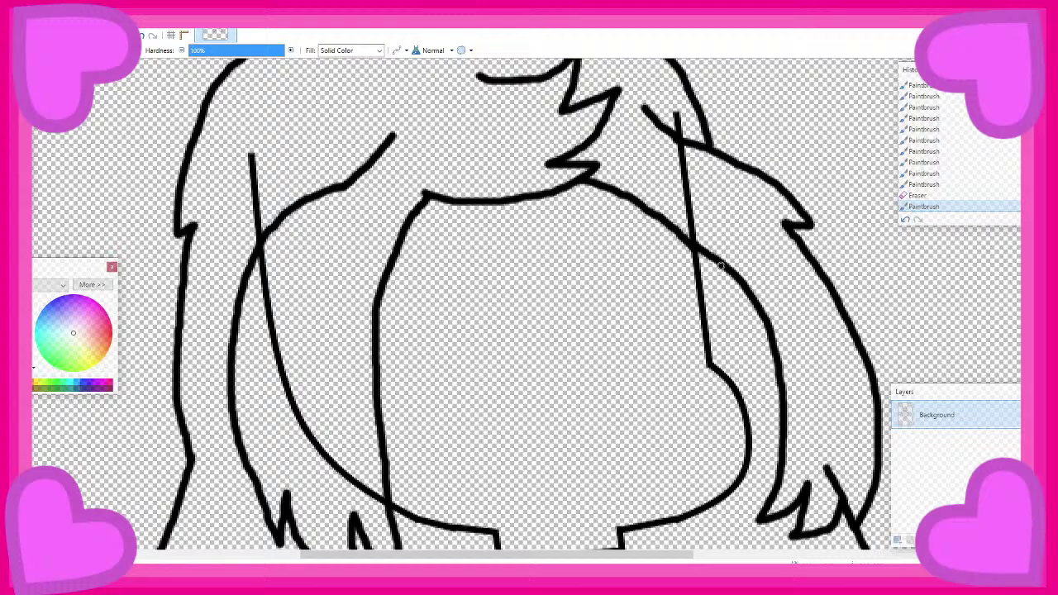
{"action": "left_click_drag", "start_coordinate": [721, 266], "coordinate": [746, 350]}
{"action": "left_click_drag", "start_coordinate": [773, 386], "coordinate": [779, 396]}
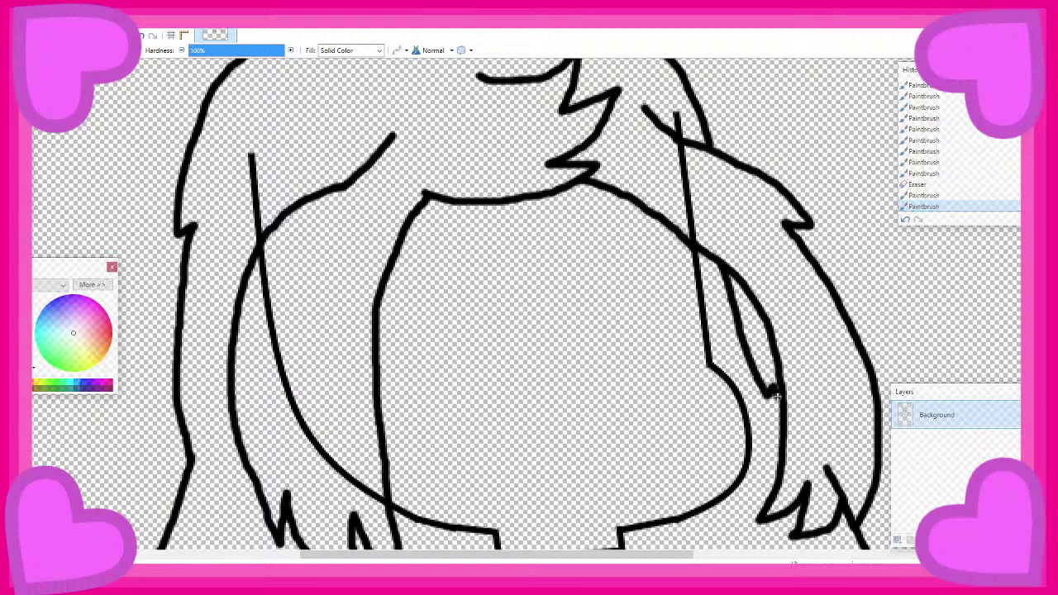
{"action": "scroll", "coordinate": [650, 327], "scroll_direction": "down", "scroll_amount": 3}
{"action": "scroll", "coordinate": [708, 278], "scroll_direction": "down", "scroll_amount": 4}
{"action": "scroll", "coordinate": [738, 105], "scroll_direction": "up", "scroll_amount": 2}
{"action": "scroll", "coordinate": [482, 151], "scroll_direction": "up", "scroll_amount": 3}
{"action": "key", "text": "ctrl+z"}
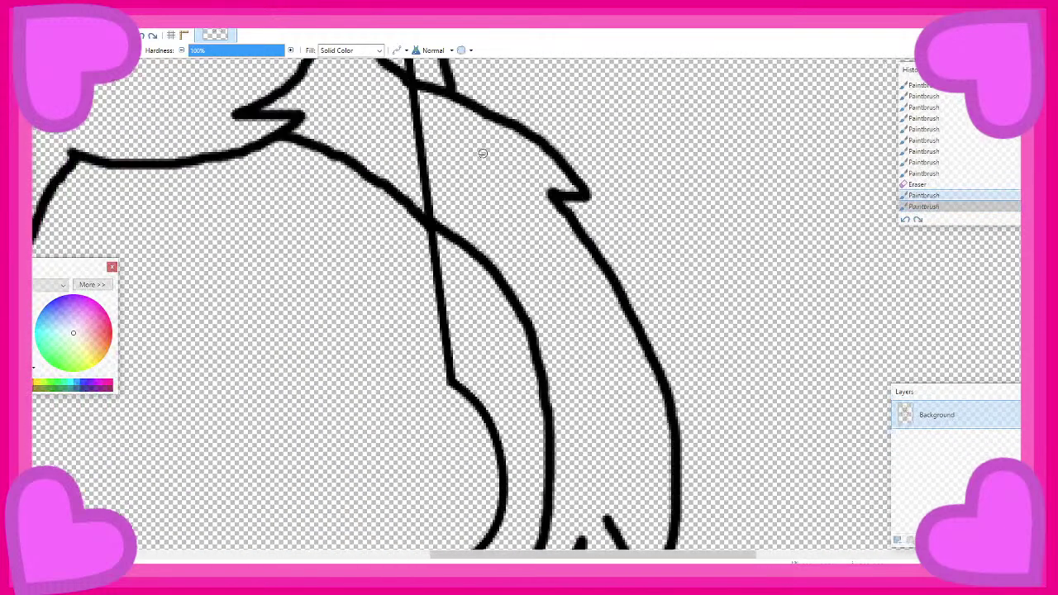
{"action": "mouse_move", "coordinate": [449, 91]}
{"action": "left_mouse_down"}
{"action": "mouse_move", "coordinate": [605, 353]}
{"action": "mouse_move", "coordinate": [620, 459]}
{"action": "left_mouse_up"}
{"action": "scroll", "coordinate": [620, 458], "scroll_direction": "down", "scroll_amount": 1}
{"action": "key", "text": "ctrl+z"}
{"action": "scroll", "coordinate": [609, 459], "scroll_direction": "down", "scroll_amount": 1}
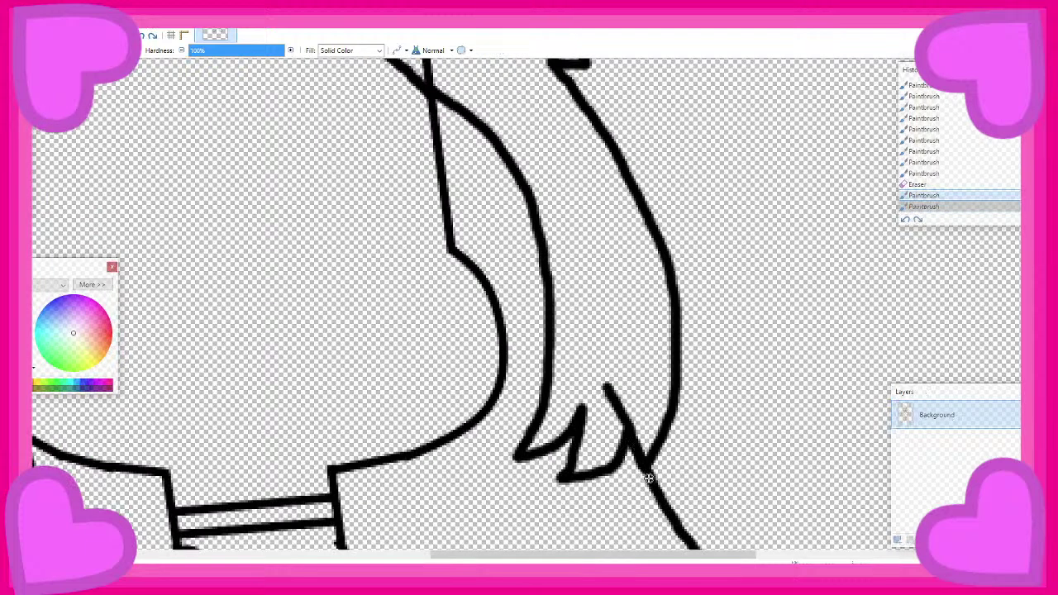
Paint a short thin strand along the upper inner edge of the right hair lock
{"action": "left_click_drag", "start_coordinate": [538, 240], "coordinate": [453, 108]}
{"action": "scroll", "coordinate": [460, 106], "scroll_direction": "down", "scroll_amount": 3}
{"action": "scroll", "coordinate": [467, 103], "scroll_direction": "up", "scroll_amount": 1}
{"action": "scroll", "coordinate": [464, 99], "scroll_direction": "up", "scroll_amount": 1}
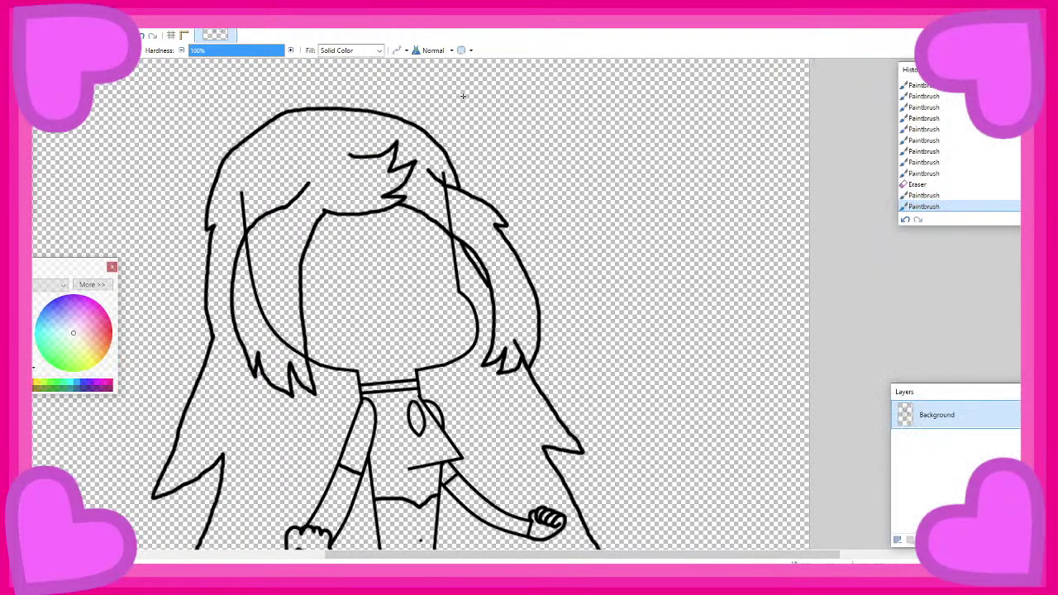
Paint a short upward flick at the left end of the fringe's lower edge
{"action": "scroll", "coordinate": [180, 210], "scroll_direction": "up", "scroll_amount": 1}
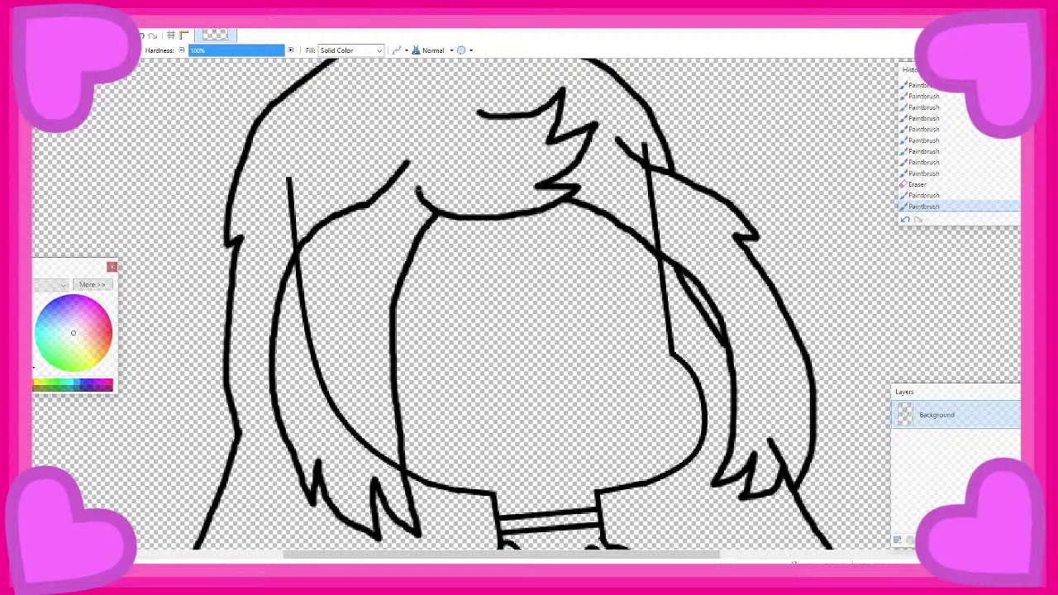
{"action": "left_click_drag", "start_coordinate": [419, 189], "coordinate": [418, 183]}
{"action": "scroll", "coordinate": [418, 142], "scroll_direction": "down", "scroll_amount": 3}
{"action": "scroll", "coordinate": [420, 132], "scroll_direction": "up", "scroll_amount": 1}
{"action": "scroll", "coordinate": [403, 179], "scroll_direction": "up", "scroll_amount": 2}
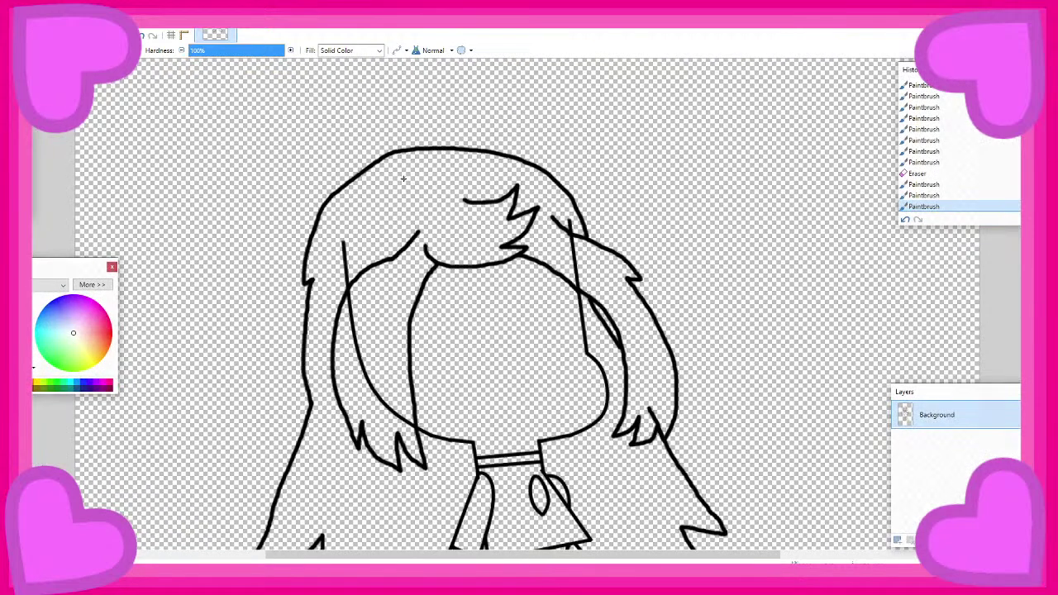
{"action": "scroll", "coordinate": [404, 178], "scroll_direction": "up", "scroll_amount": 1}
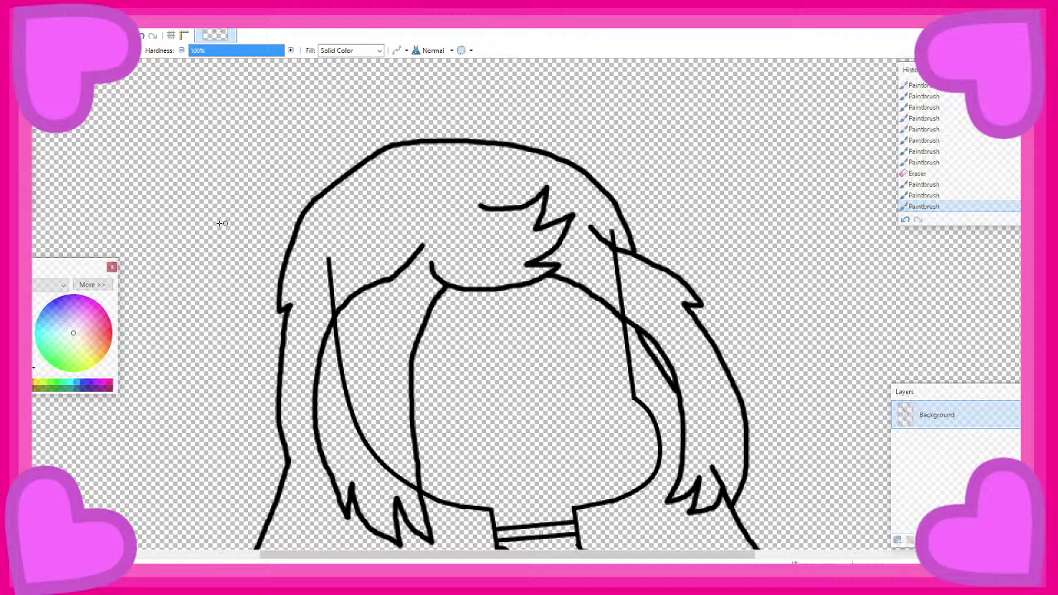
Erase the face outline that runs through the left hair lock, up to the lock's inner edge
{"action": "key", "text": "e"}
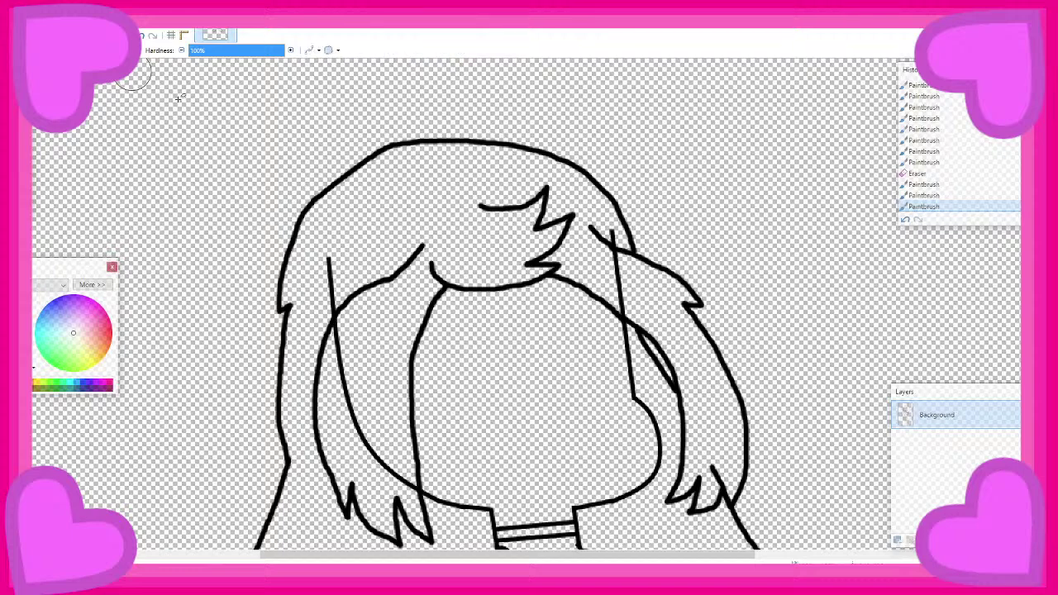
{"action": "scroll", "coordinate": [504, 198], "scroll_direction": "down", "scroll_amount": 2}
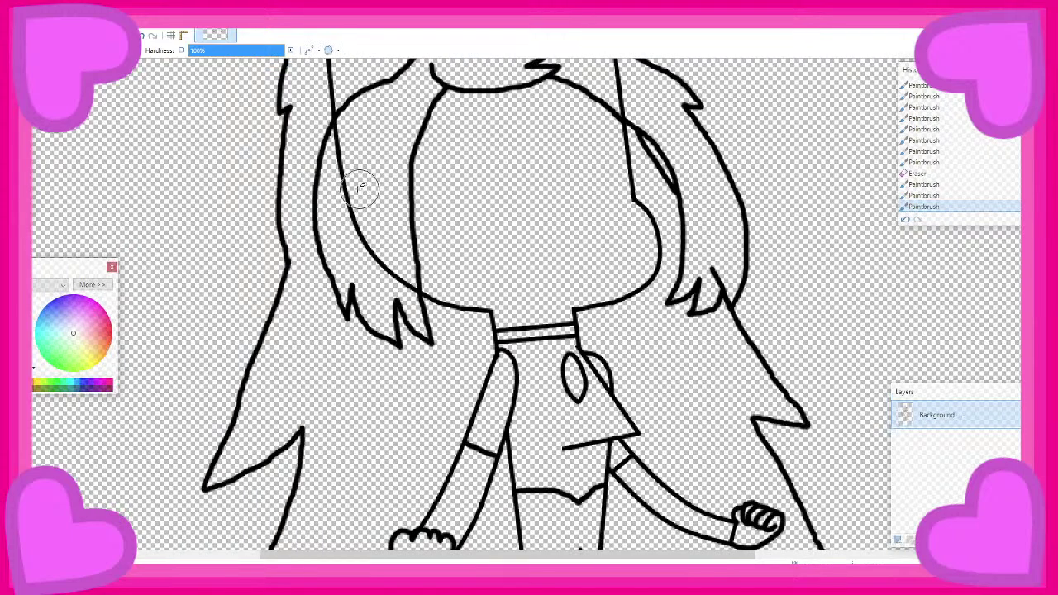
{"action": "scroll", "coordinate": [360, 189], "scroll_direction": "up", "scroll_amount": 3}
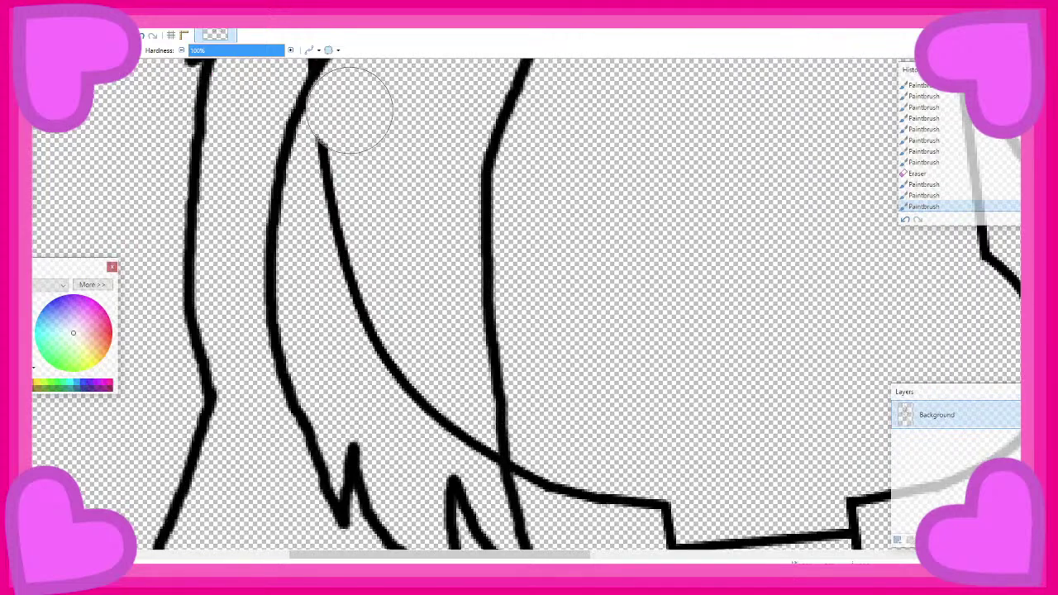
{"action": "mouse_move", "coordinate": [348, 107]}
{"action": "left_mouse_down"}
{"action": "mouse_move", "coordinate": [402, 349]}
{"action": "mouse_move", "coordinate": [476, 451]}
{"action": "left_mouse_up"}
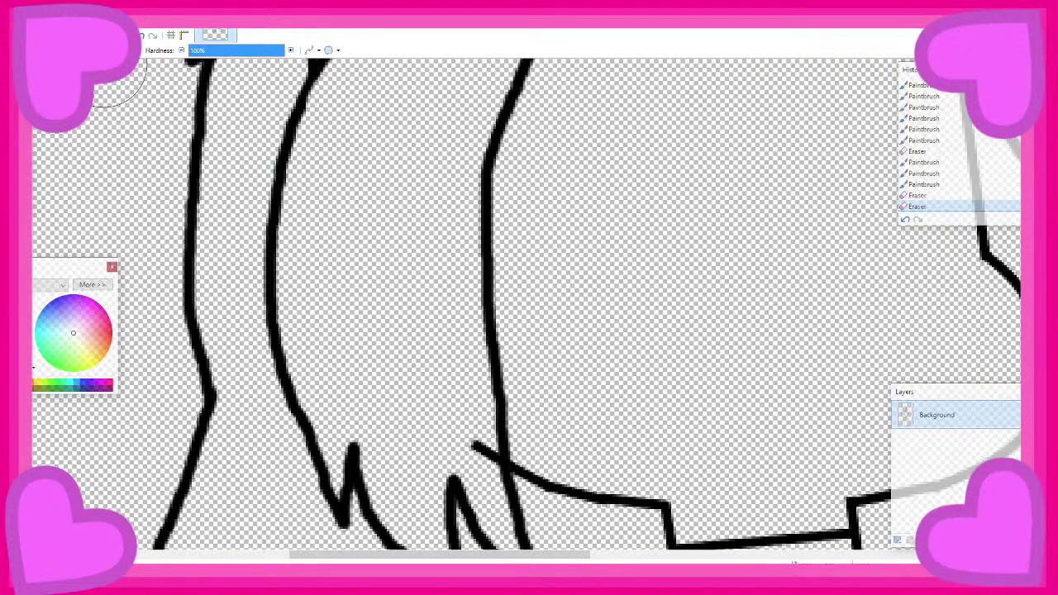
{"action": "scroll", "coordinate": [106, 461], "scroll_direction": "down", "scroll_amount": 3}
{"action": "scroll", "coordinate": [259, 118], "scroll_direction": "up", "scroll_amount": 3}
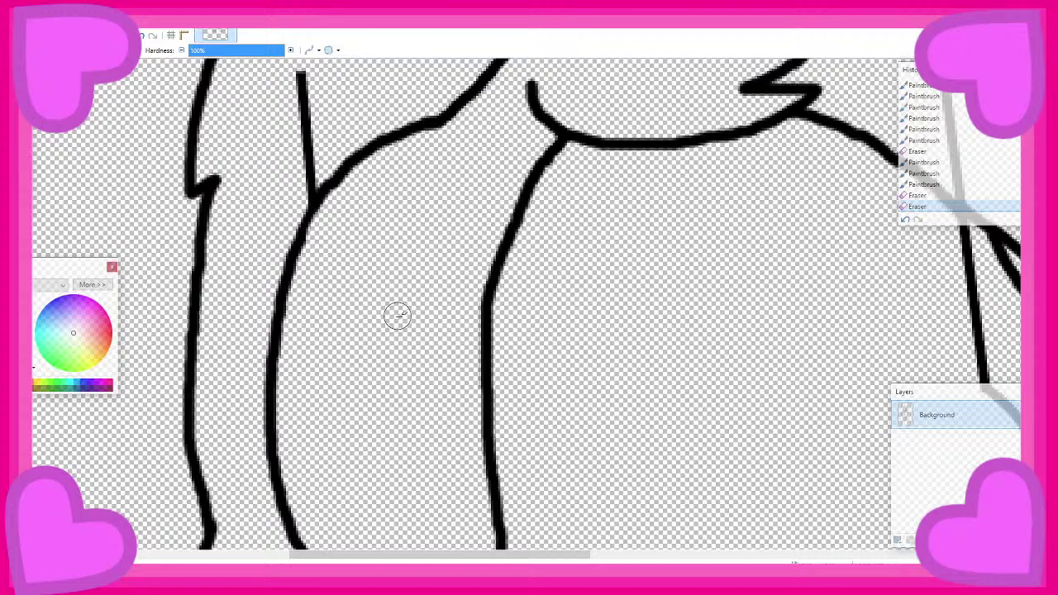
{"action": "scroll", "coordinate": [397, 316], "scroll_direction": "down", "scroll_amount": 5}
{"action": "mouse_move", "coordinate": [479, 197]}
{"action": "left_mouse_down"}
{"action": "mouse_move", "coordinate": [477, 185]}
{"action": "mouse_move", "coordinate": [484, 191]}
{"action": "left_mouse_up"}
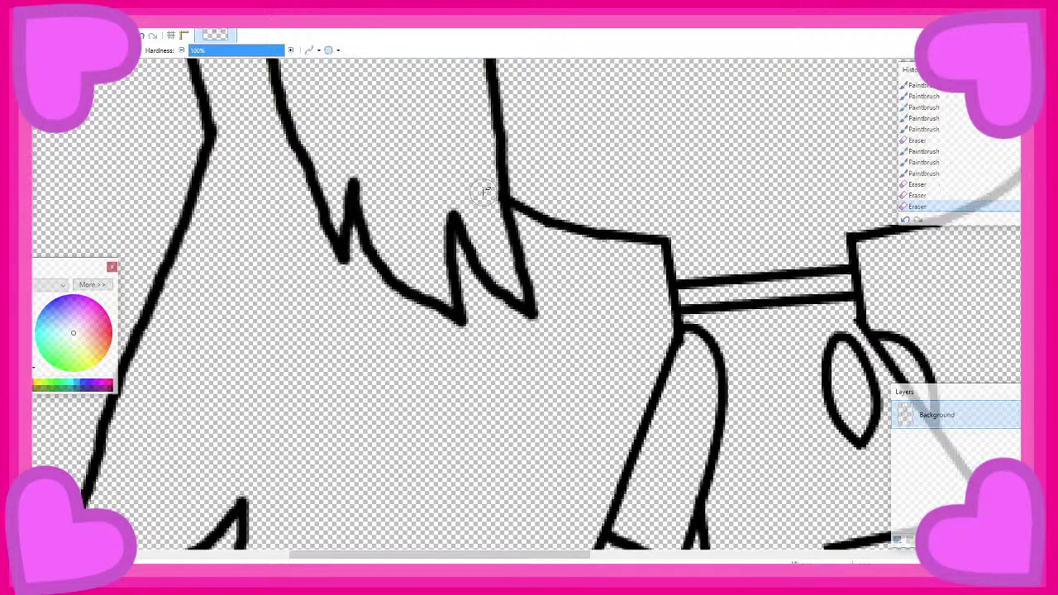
Erase the leftover face line above the left lock and the face line crossing the right lock
{"action": "scroll", "coordinate": [486, 190], "scroll_direction": "up", "scroll_amount": 5}
{"action": "scroll", "coordinate": [306, 223], "scroll_direction": "down", "scroll_amount": 1}
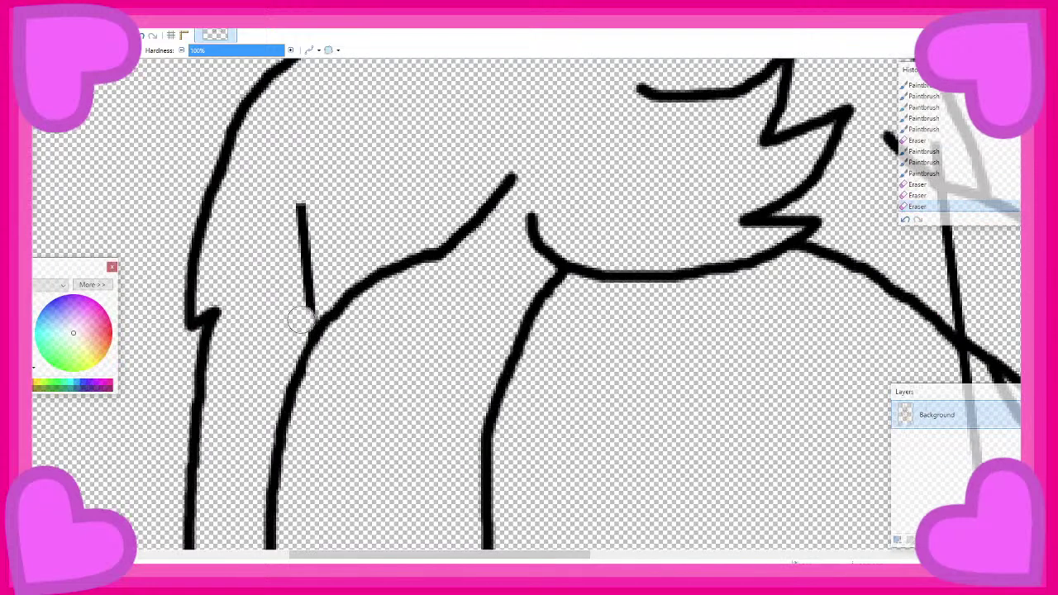
{"action": "mouse_move", "coordinate": [302, 322]}
{"action": "left_mouse_down"}
{"action": "mouse_move", "coordinate": [295, 190]}
{"action": "mouse_move", "coordinate": [303, 302]}
{"action": "mouse_move", "coordinate": [284, 303]}
{"action": "left_mouse_up"}
{"action": "scroll", "coordinate": [284, 302], "scroll_direction": "down", "scroll_amount": 3}
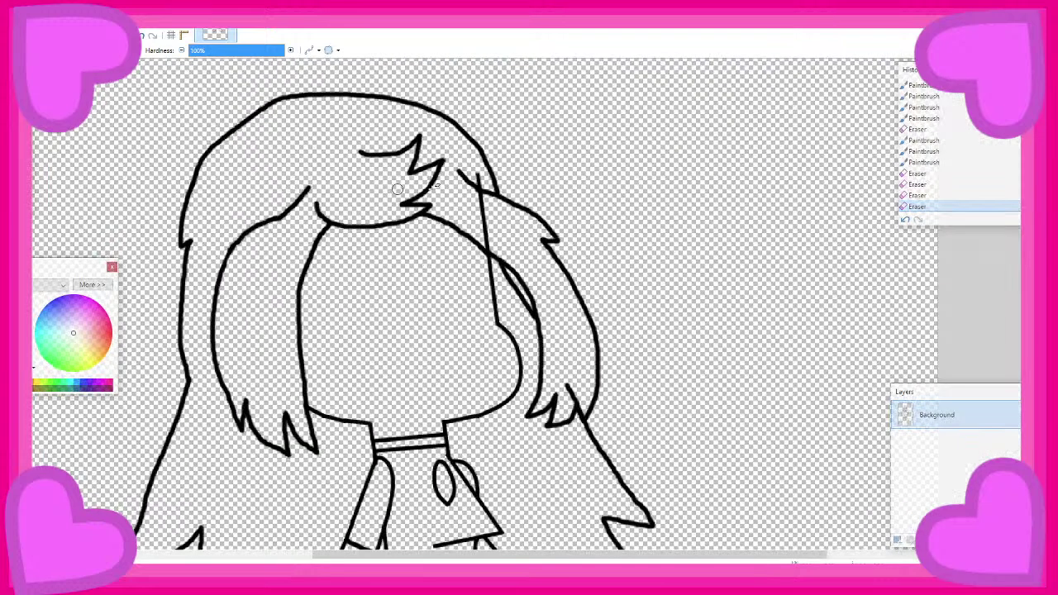
{"action": "scroll", "coordinate": [397, 189], "scroll_direction": "up", "scroll_amount": 3}
{"action": "mouse_move", "coordinate": [461, 165]}
{"action": "left_mouse_down"}
{"action": "mouse_move", "coordinate": [451, 258]}
{"action": "mouse_move", "coordinate": [446, 226]}
{"action": "mouse_move", "coordinate": [466, 257]}
{"action": "mouse_move", "coordinate": [492, 364]}
{"action": "mouse_move", "coordinate": [476, 355]}
{"action": "mouse_move", "coordinate": [486, 390]}
{"action": "left_mouse_up"}
{"action": "scroll", "coordinate": [541, 248], "scroll_direction": "down", "scroll_amount": 3}
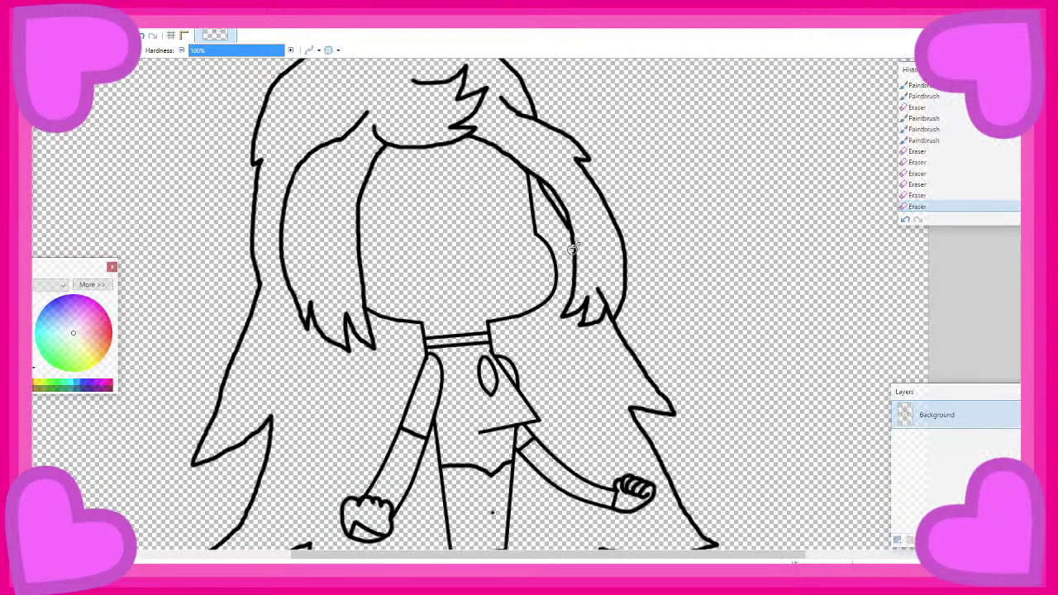
Set the paint colour to dark yellow AD9000 at full opacity and switch from the eraser to the Paintbrush
{"action": "scroll", "coordinate": [572, 248], "scroll_direction": "down", "scroll_amount": 3}
{"action": "scroll", "coordinate": [590, 284], "scroll_direction": "up", "scroll_amount": 5}
{"action": "scroll", "coordinate": [595, 250], "scroll_direction": "down", "scroll_amount": 4}
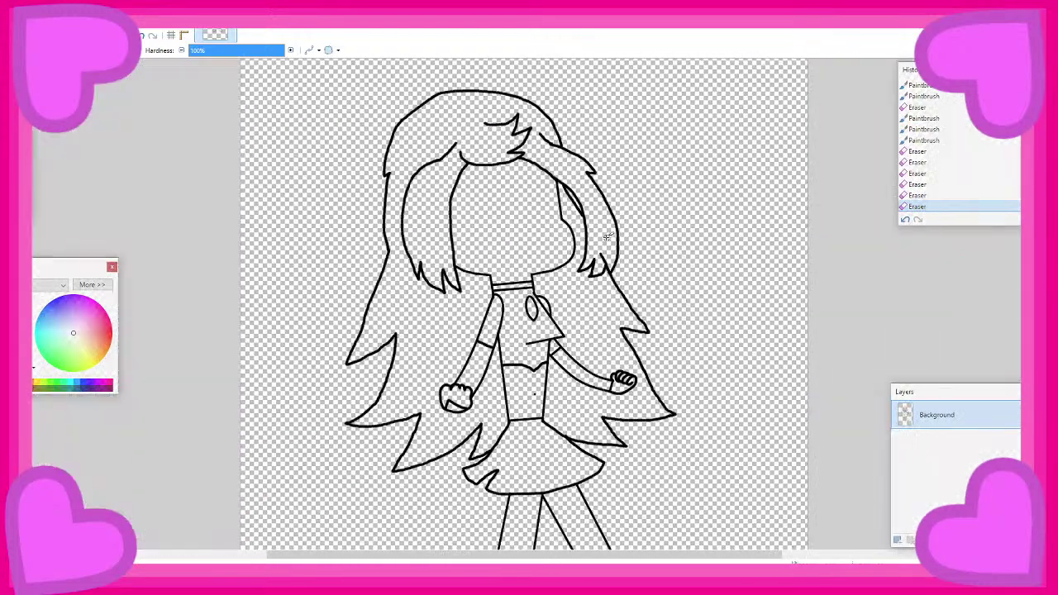
{"action": "scroll", "coordinate": [588, 222], "scroll_direction": "down", "scroll_amount": 2}
{"action": "scroll", "coordinate": [500, 187], "scroll_direction": "up", "scroll_amount": 5}
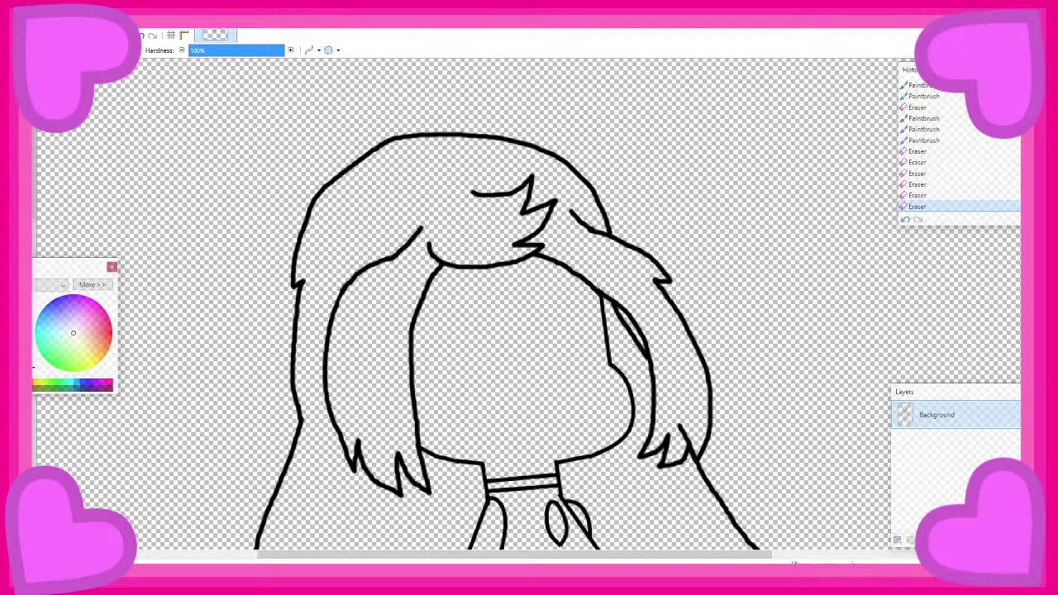
{"action": "scroll", "coordinate": [486, 142], "scroll_direction": "up", "scroll_amount": 4}
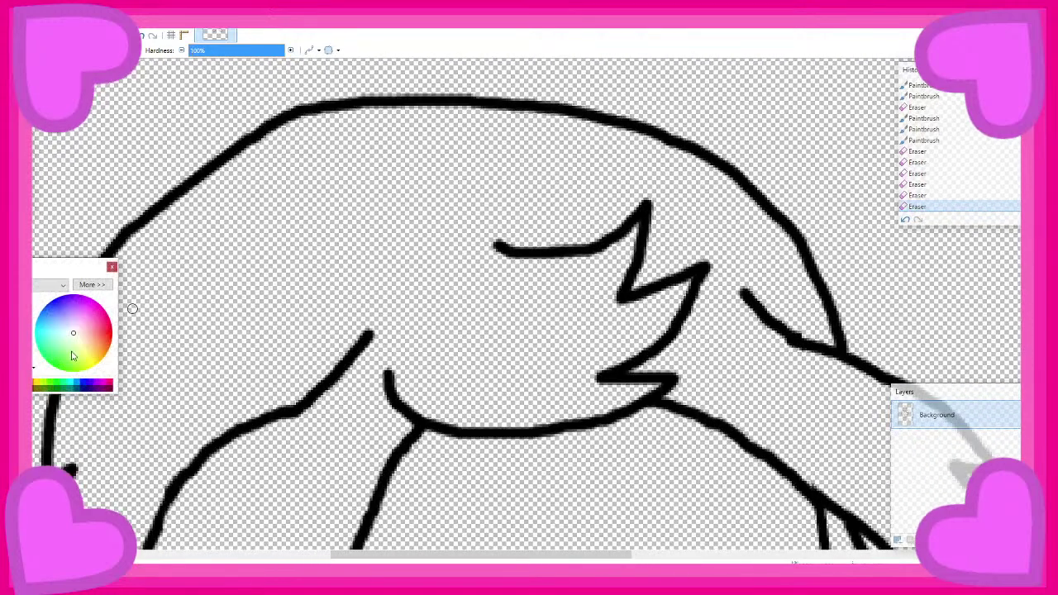
{"action": "left_click", "coordinate": [93, 284]}
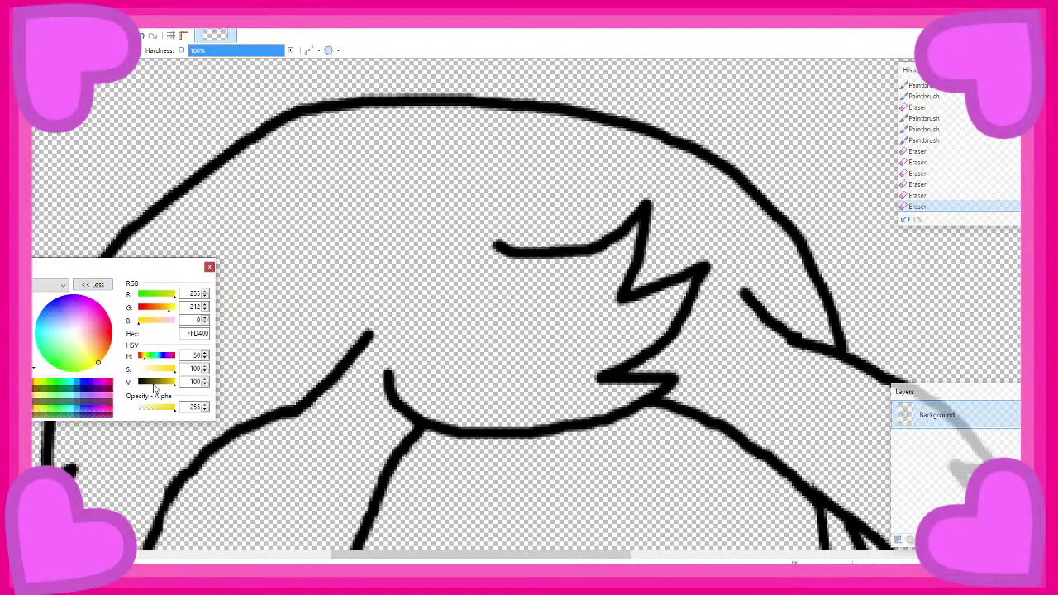
{"action": "left_click_drag", "start_coordinate": [169, 389], "coordinate": [163, 389]}
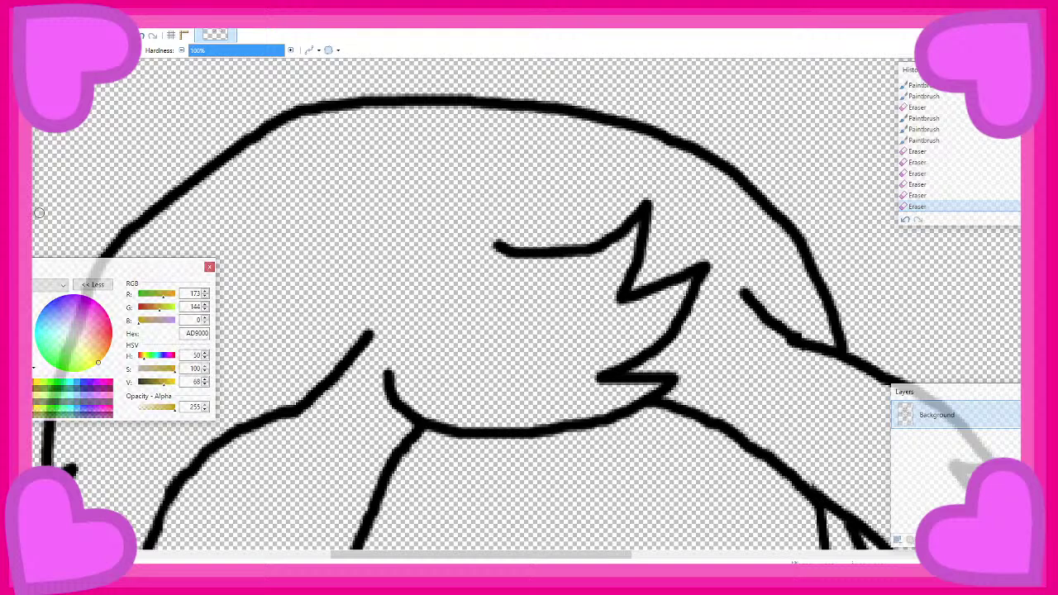
{"action": "key", "text": "b"}
{"action": "left_click_drag", "start_coordinate": [376, 250], "coordinate": [472, 216]}
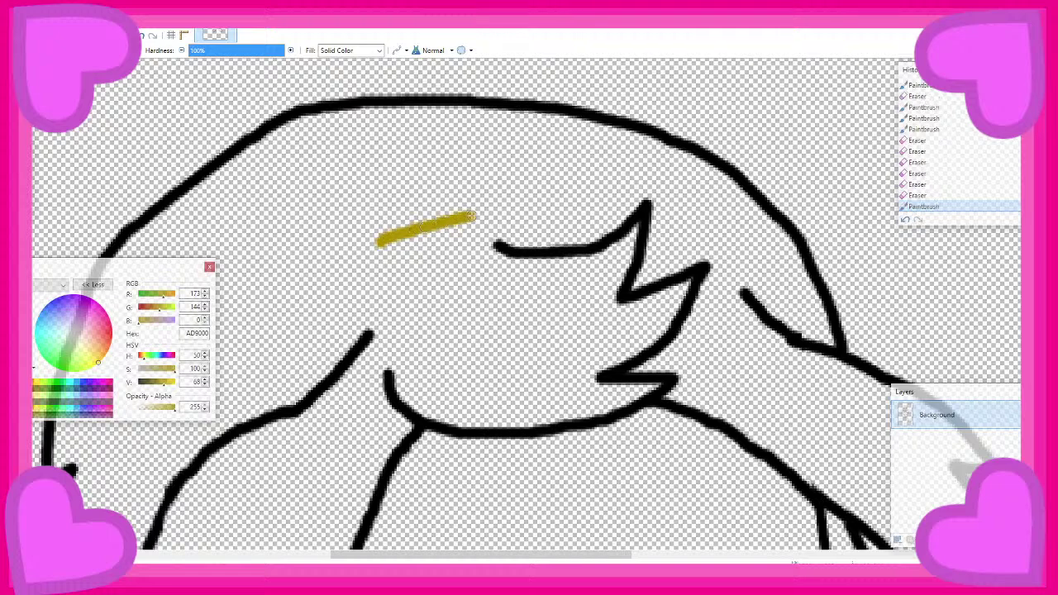
{"action": "key", "text": "ctrl+z"}
{"action": "left_click_drag", "start_coordinate": [392, 256], "coordinate": [565, 232]}
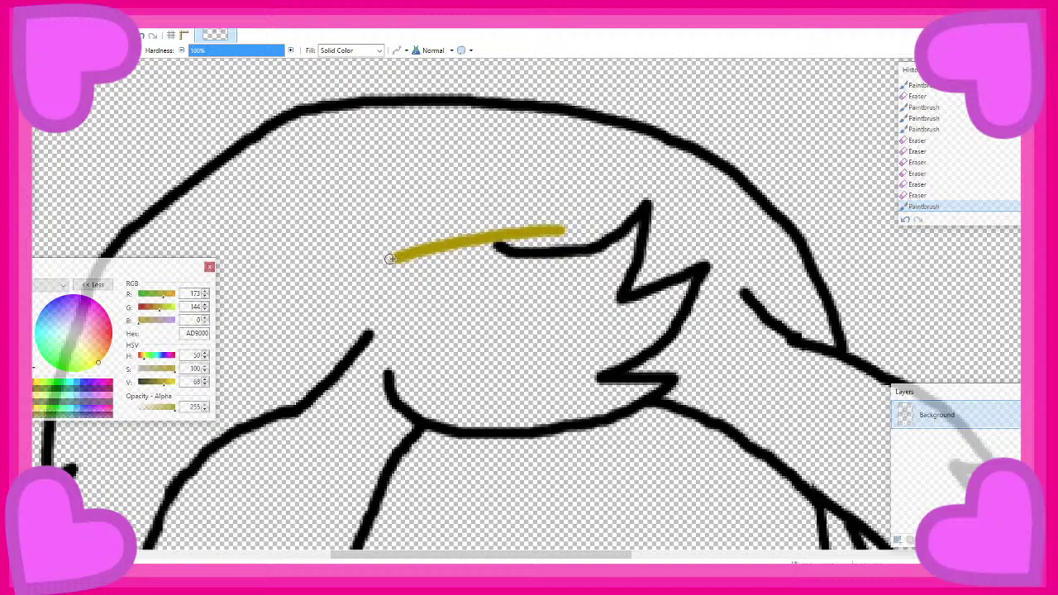
{"action": "scroll", "coordinate": [402, 263], "scroll_direction": "up", "scroll_amount": 3}
{"action": "mouse_move", "coordinate": [395, 386]}
{"action": "left_mouse_down"}
{"action": "mouse_move", "coordinate": [364, 289]}
{"action": "mouse_move", "coordinate": [407, 271]}
{"action": "mouse_move", "coordinate": [446, 292]}
{"action": "mouse_move", "coordinate": [450, 231]}
{"action": "mouse_move", "coordinate": [467, 213]}
{"action": "mouse_move", "coordinate": [500, 205]}
{"action": "mouse_move", "coordinate": [531, 232]}
{"action": "left_mouse_up"}
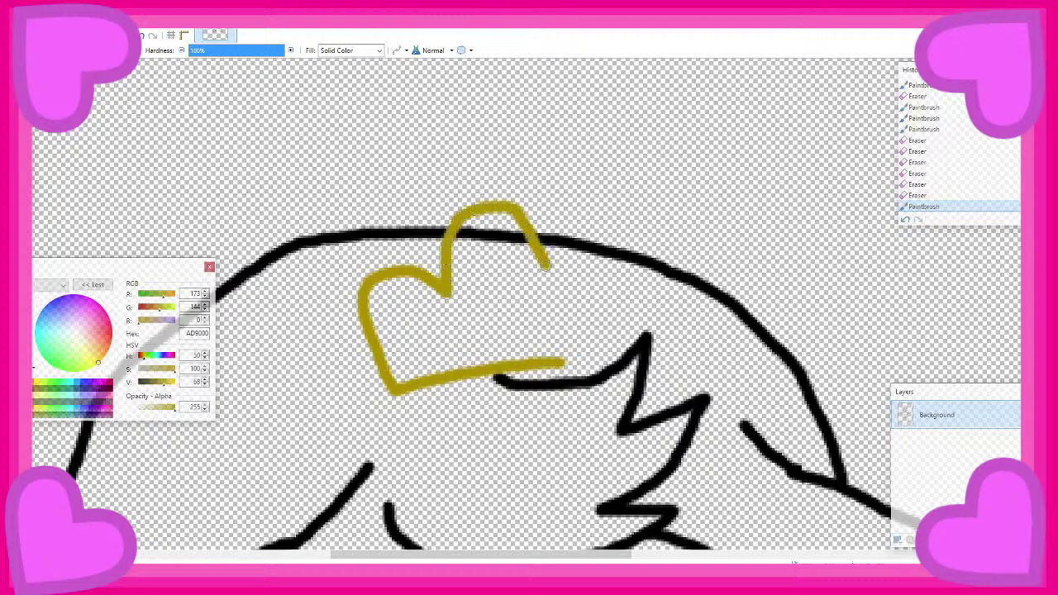
{"action": "left_click_drag", "start_coordinate": [546, 267], "coordinate": [547, 269]}
{"action": "key", "text": "ctrl+z"}
{"action": "key", "text": "ctrl+z"}
Paint the dark yellow crown outline with three rounded points across the top of the head, closing its lower right corner
{"action": "mouse_move", "coordinate": [348, 394]}
{"action": "left_mouse_down"}
{"action": "mouse_move", "coordinate": [455, 352]}
{"action": "mouse_move", "coordinate": [519, 349]}
{"action": "left_mouse_up"}
{"action": "mouse_move", "coordinate": [346, 395]}
{"action": "left_mouse_down"}
{"action": "mouse_move", "coordinate": [315, 352]}
{"action": "mouse_move", "coordinate": [308, 291]}
{"action": "mouse_move", "coordinate": [336, 277]}
{"action": "mouse_move", "coordinate": [381, 291]}
{"action": "mouse_move", "coordinate": [371, 226]}
{"action": "mouse_move", "coordinate": [395, 205]}
{"action": "mouse_move", "coordinate": [428, 205]}
{"action": "mouse_move", "coordinate": [448, 224]}
{"action": "mouse_move", "coordinate": [471, 279]}
{"action": "mouse_move", "coordinate": [474, 238]}
{"action": "mouse_move", "coordinate": [506, 221]}
{"action": "mouse_move", "coordinate": [530, 229]}
{"action": "mouse_move", "coordinate": [568, 339]}
{"action": "left_mouse_up"}
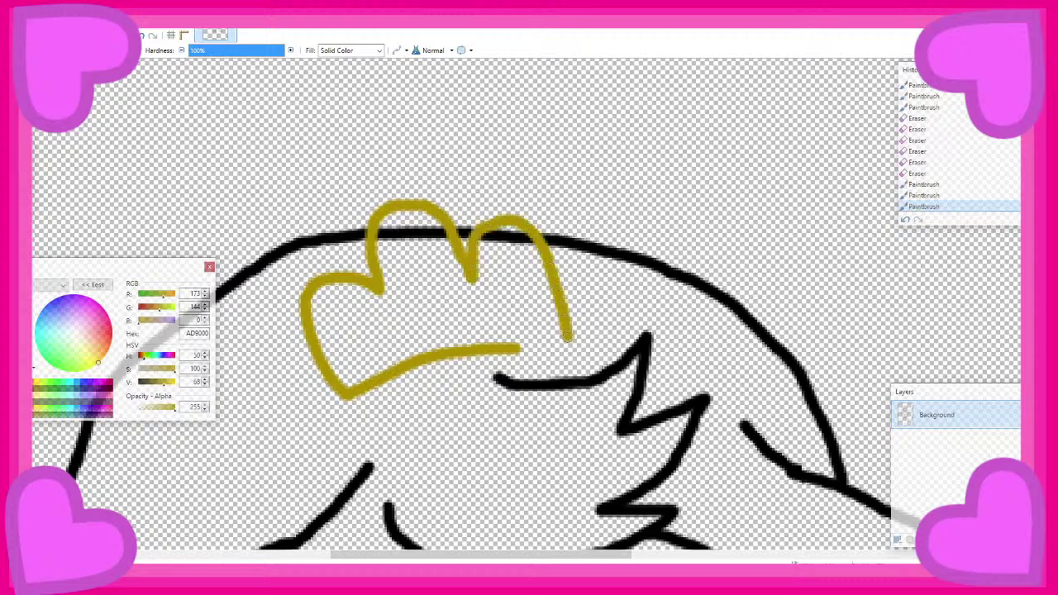
{"action": "scroll", "coordinate": [487, 335], "scroll_direction": "down", "scroll_amount": 3}
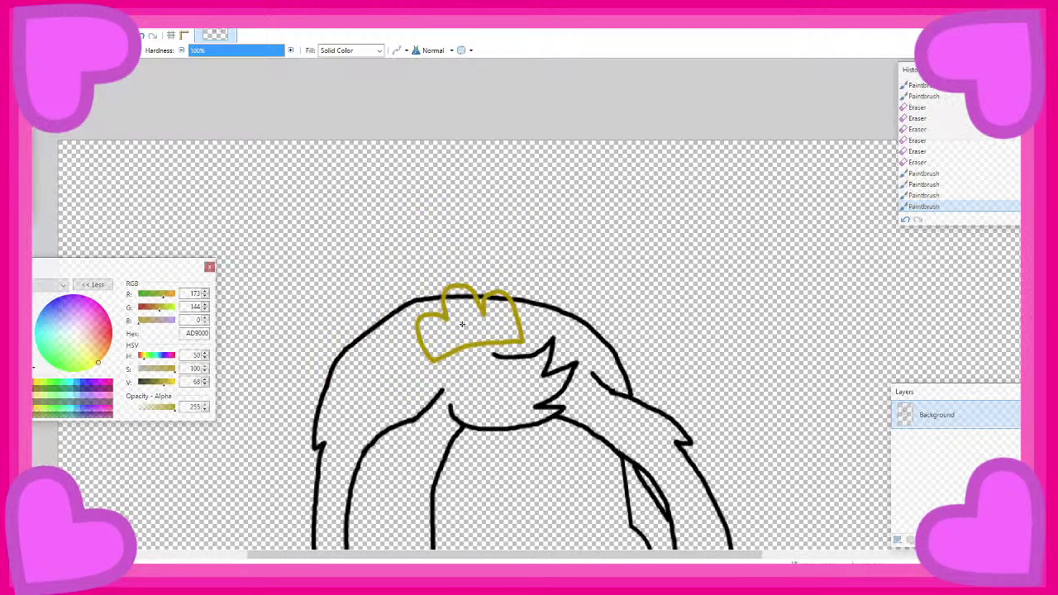
{"action": "scroll", "coordinate": [457, 319], "scroll_direction": "down", "scroll_amount": 2}
{"action": "scroll", "coordinate": [488, 286], "scroll_direction": "up", "scroll_amount": 1}
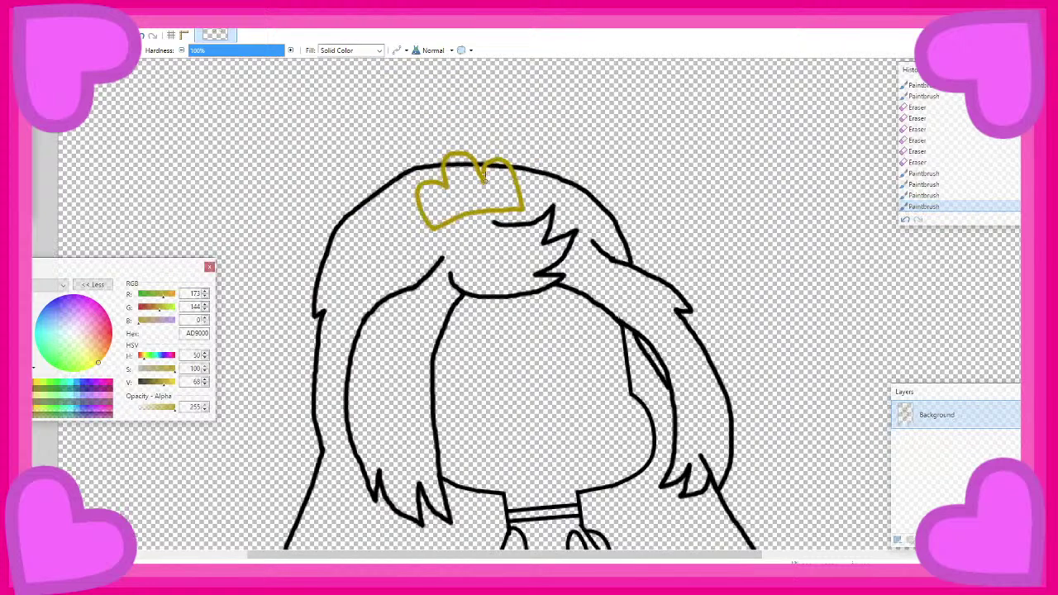
Erase the black hair outline where it runs inside the crown's middle and right points
{"action": "key", "text": "ctrl+plus"}
{"action": "key", "text": "ctrl+plus"}
{"action": "key", "text": "e"}
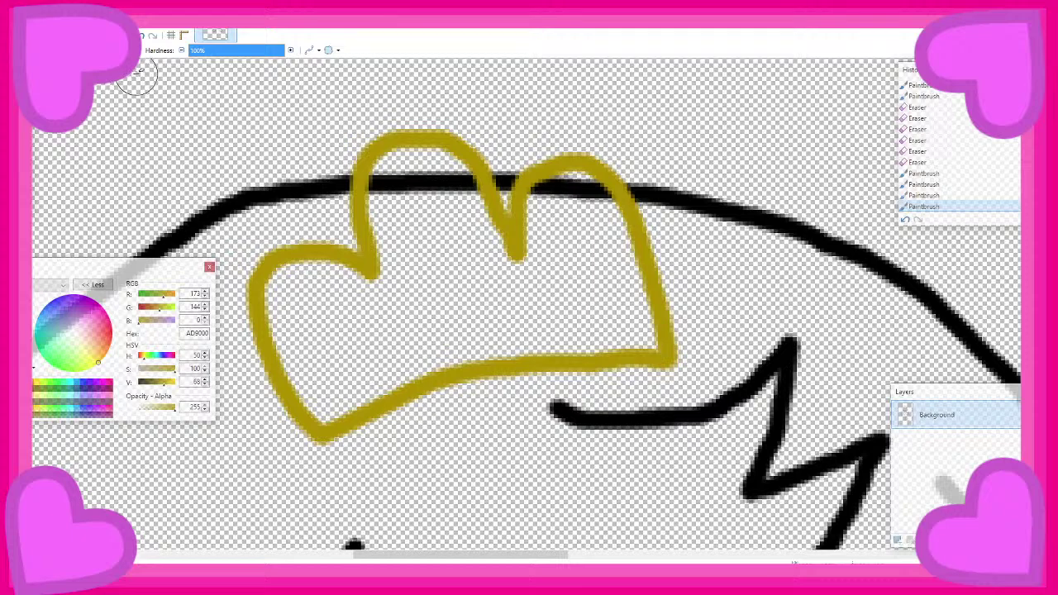
{"action": "scroll", "coordinate": [381, 215], "scroll_direction": "up", "scroll_amount": 2}
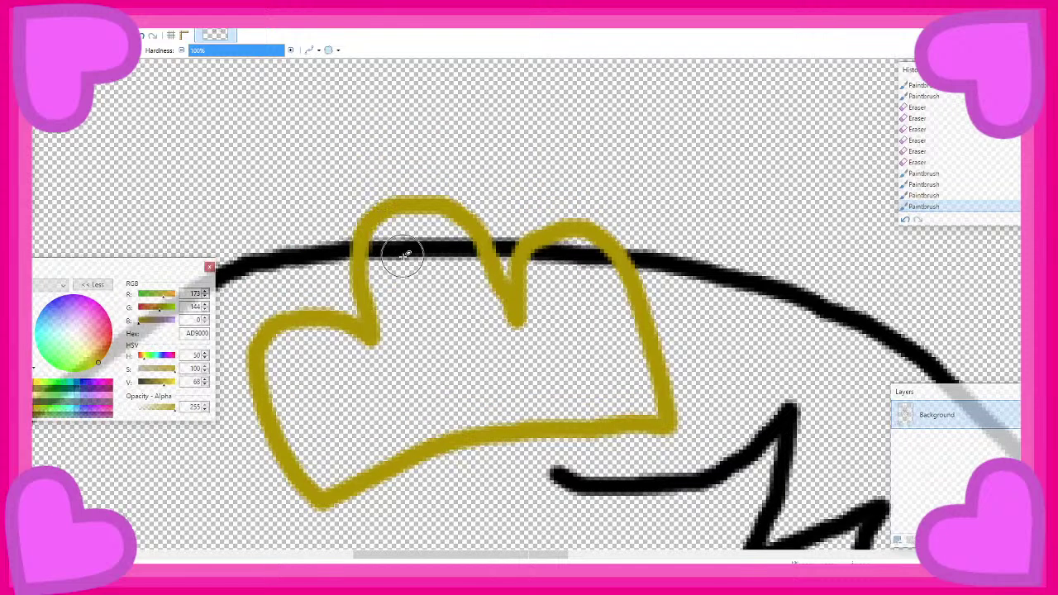
{"action": "scroll", "coordinate": [402, 262], "scroll_direction": "up", "scroll_amount": 2}
{"action": "left_click", "coordinate": [388, 252]}
{"action": "left_click", "coordinate": [389, 249]}
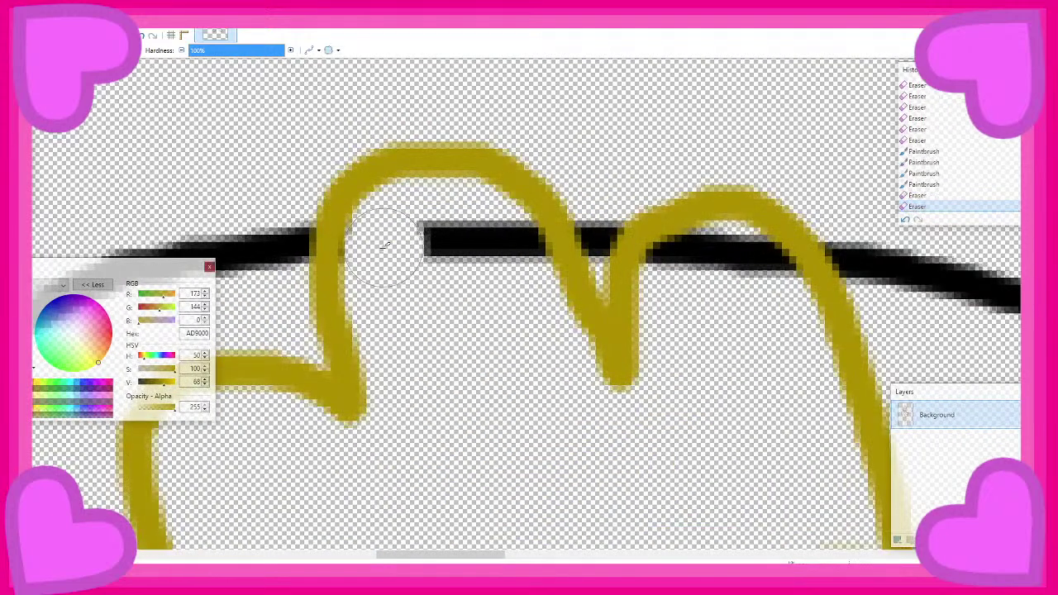
{"action": "left_click", "coordinate": [419, 252]}
{"action": "mouse_move", "coordinate": [418, 252]}
{"action": "left_mouse_down"}
{"action": "mouse_move", "coordinate": [460, 236]}
{"action": "mouse_move", "coordinate": [506, 257]}
{"action": "mouse_move", "coordinate": [488, 246]}
{"action": "left_mouse_up"}
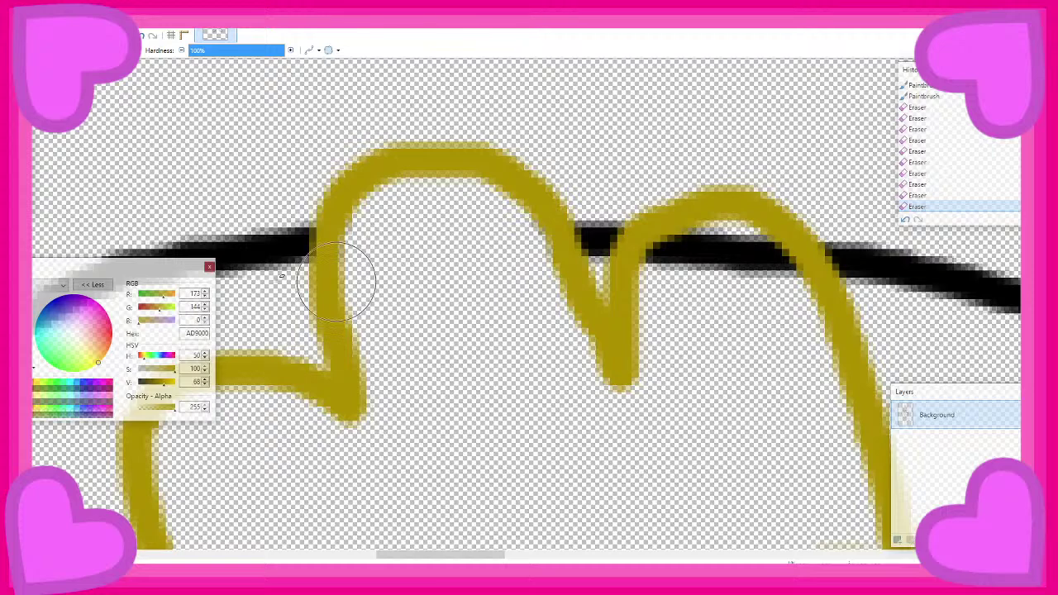
{"action": "mouse_move", "coordinate": [687, 317]}
{"action": "left_mouse_down"}
{"action": "mouse_move", "coordinate": [681, 273]}
{"action": "mouse_move", "coordinate": [722, 263]}
{"action": "mouse_move", "coordinate": [757, 287]}
{"action": "mouse_move", "coordinate": [754, 276]}
{"action": "mouse_move", "coordinate": [722, 297]}
{"action": "left_mouse_up"}
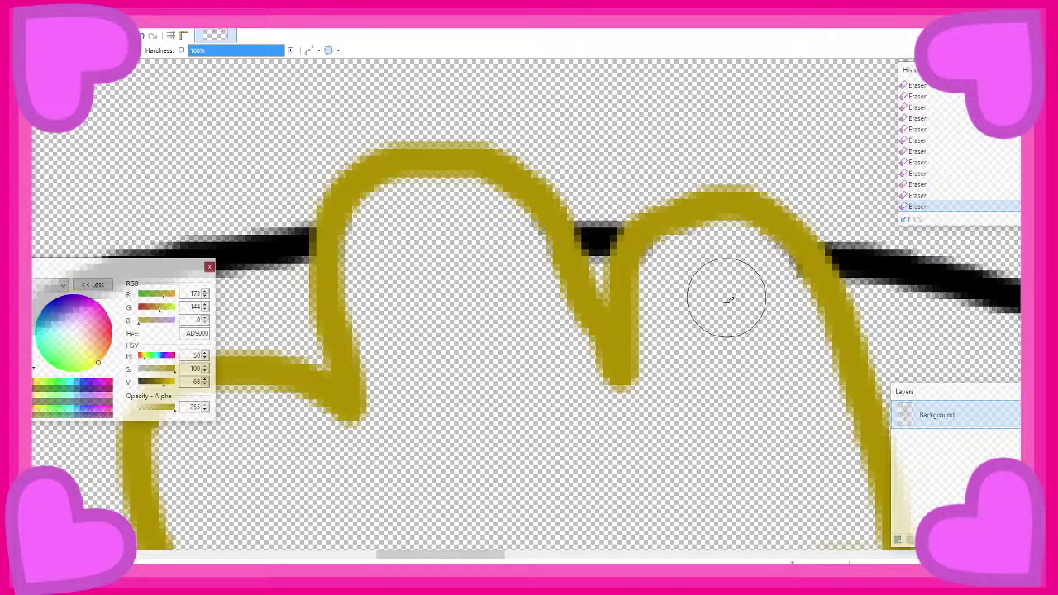
Switch to the Line / Curve tool and set the colour to black 000000
{"action": "scroll", "coordinate": [484, 359], "scroll_direction": "down", "scroll_amount": 6}
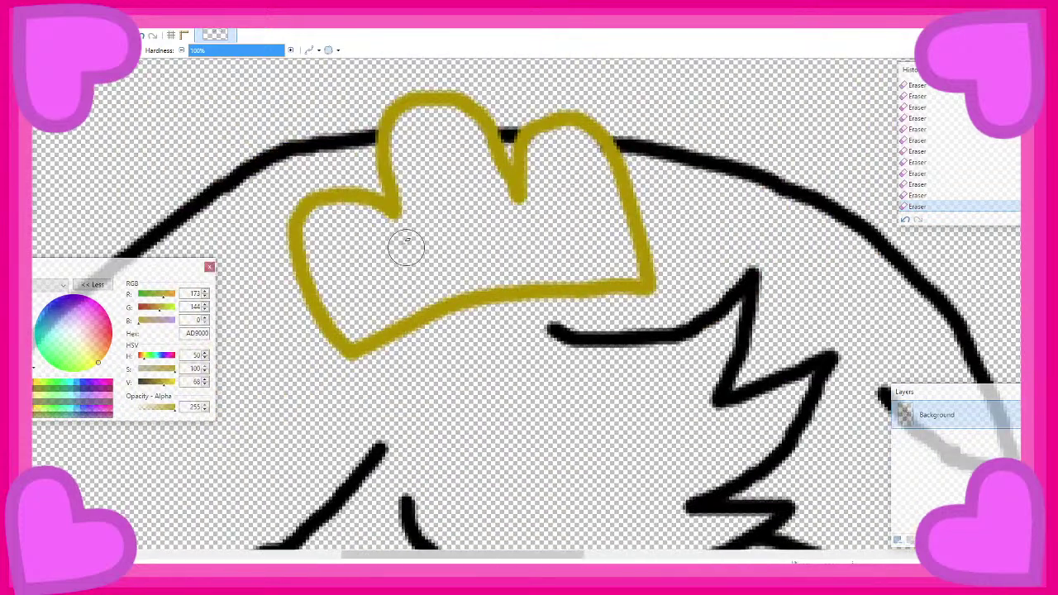
{"action": "scroll", "coordinate": [491, 161], "scroll_direction": "down", "scroll_amount": 4}
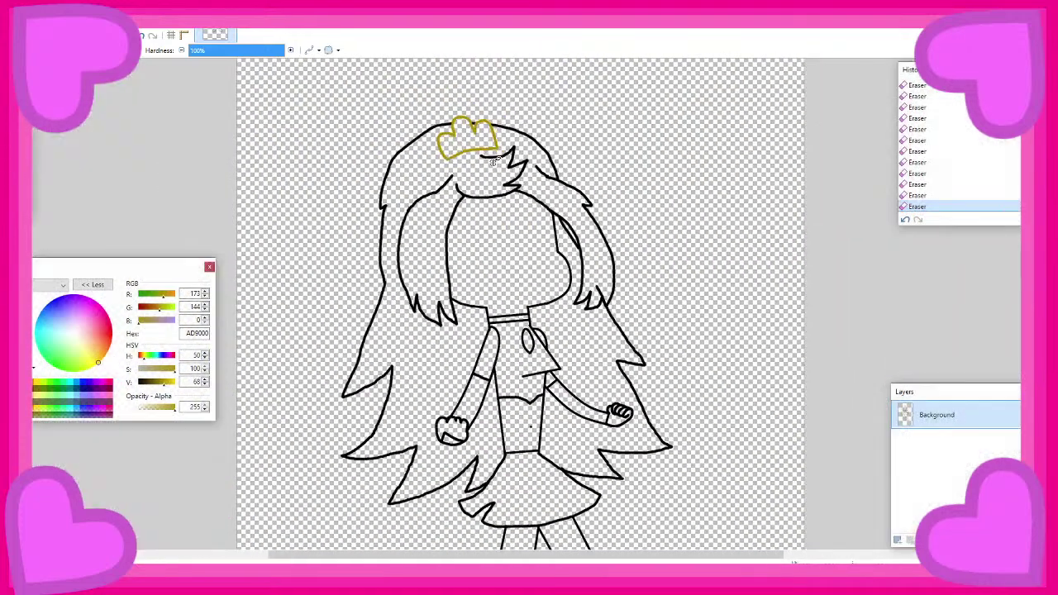
{"action": "scroll", "coordinate": [496, 162], "scroll_direction": "down", "scroll_amount": 3}
{"action": "scroll", "coordinate": [478, 178], "scroll_direction": "up", "scroll_amount": 5}
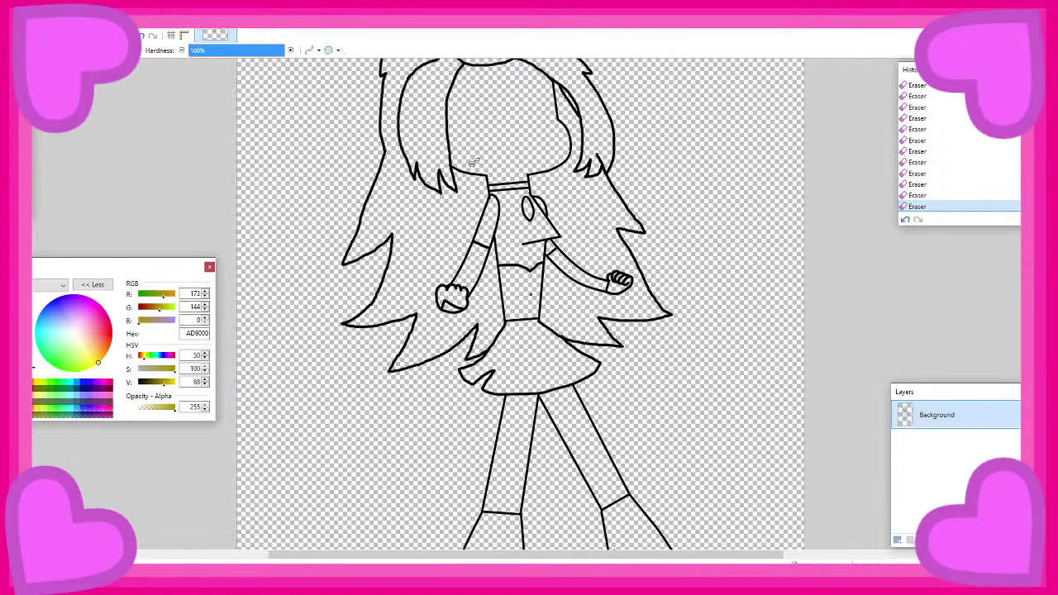
{"action": "scroll", "coordinate": [452, 137], "scroll_direction": "up", "scroll_amount": 4}
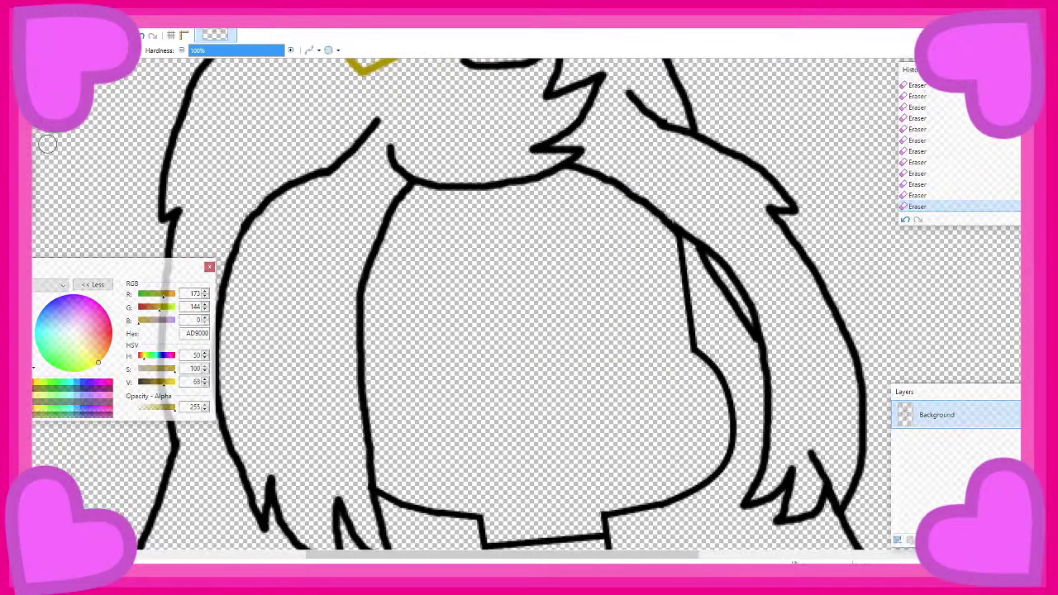
{"action": "key", "text": "o"}
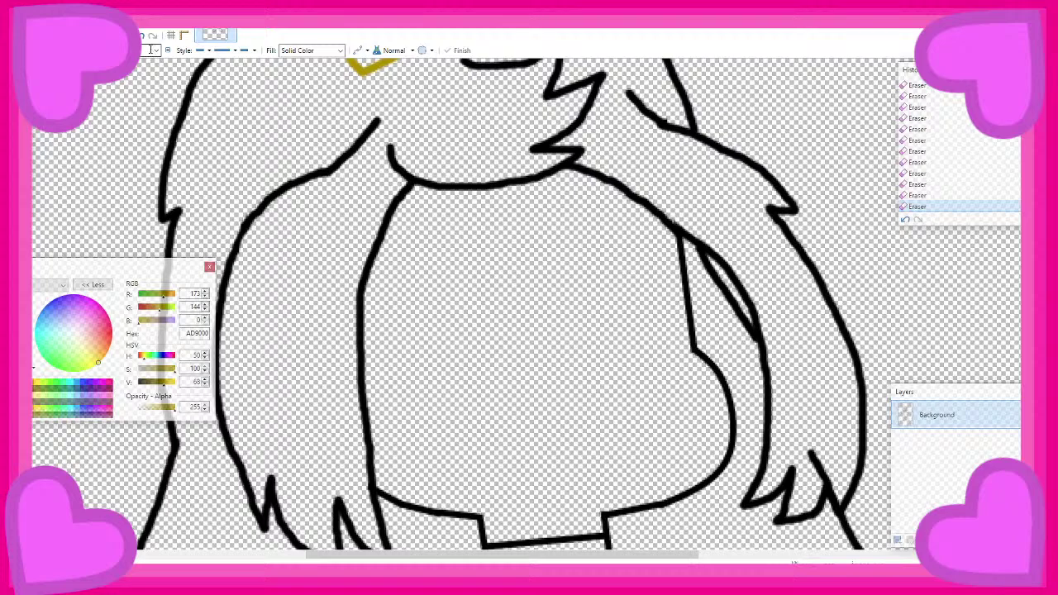
{"action": "left_click", "coordinate": [10, 382]}
Draw the right eye's inner edge as a curve running down from just below the fringe and bending right
{"action": "scroll", "coordinate": [376, 306], "scroll_direction": "up", "scroll_amount": 1}
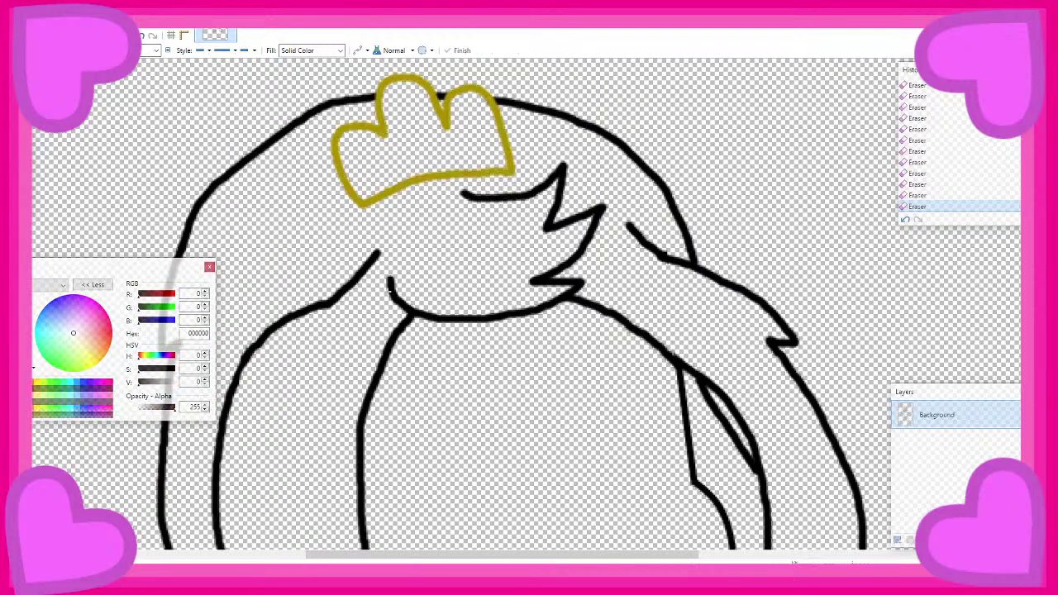
{"action": "scroll", "coordinate": [383, 281], "scroll_direction": "down", "scroll_amount": 2}
{"action": "scroll", "coordinate": [384, 281], "scroll_direction": "down", "scroll_amount": 1}
{"action": "scroll", "coordinate": [396, 350], "scroll_direction": "down", "scroll_amount": 2}
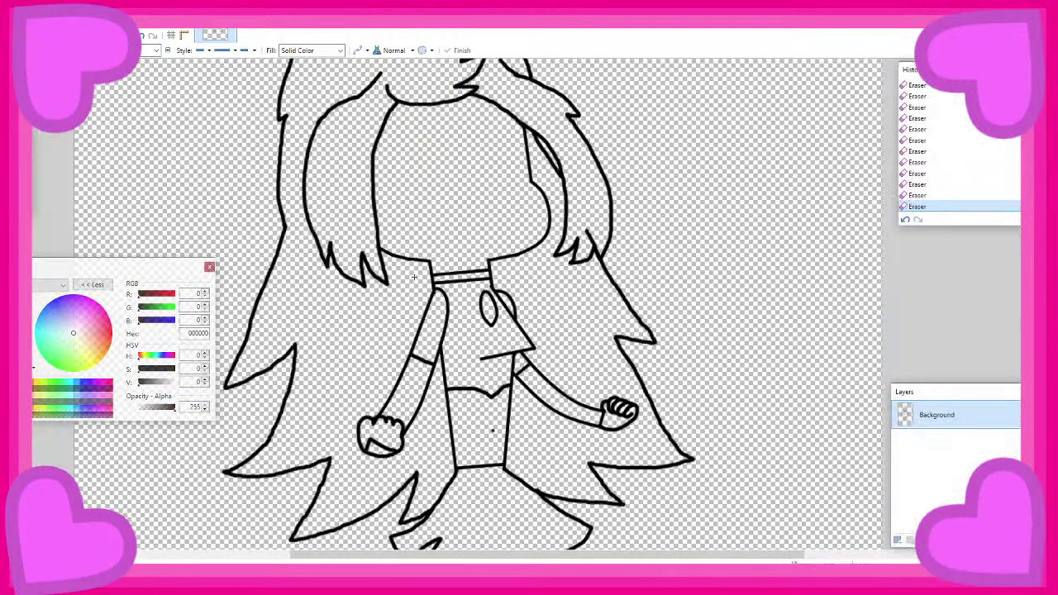
{"action": "scroll", "coordinate": [464, 155], "scroll_direction": "up", "scroll_amount": 4}
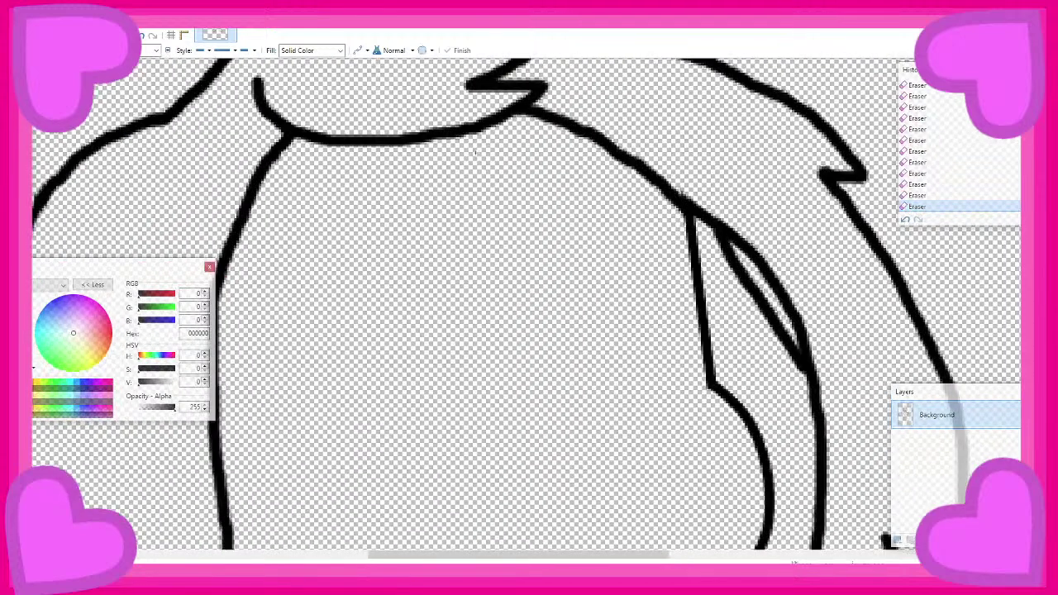
{"action": "scroll", "coordinate": [497, 229], "scroll_direction": "down", "scroll_amount": 2}
{"action": "left_click_drag", "start_coordinate": [475, 152], "coordinate": [512, 258]}
{"action": "mouse_move", "coordinate": [511, 258]}
{"action": "left_mouse_down"}
{"action": "mouse_move", "coordinate": [656, 287]}
{"action": "mouse_move", "coordinate": [605, 277]}
{"action": "left_mouse_up"}
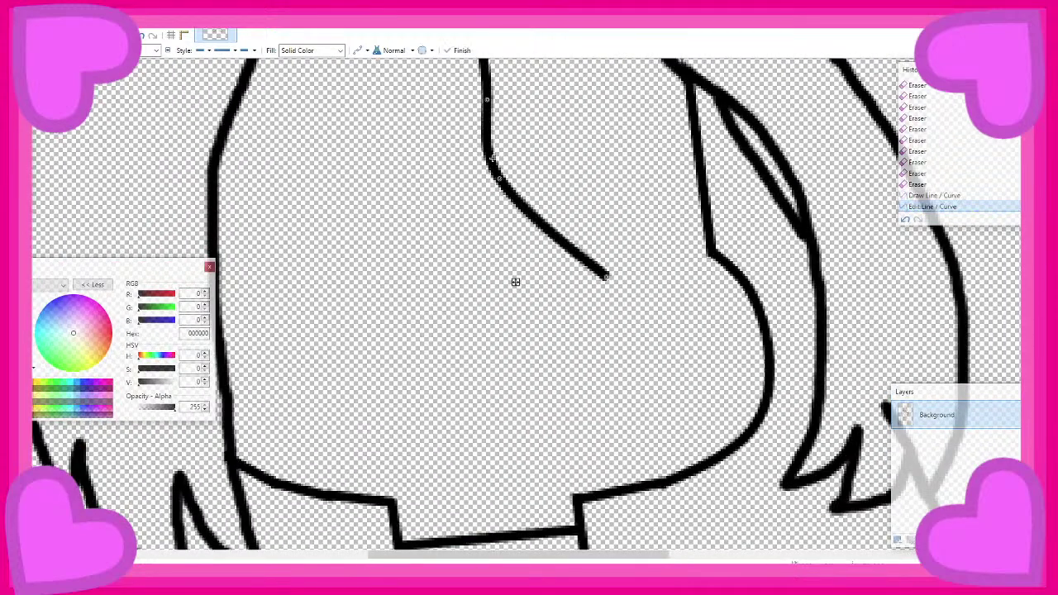
{"action": "left_click_drag", "start_coordinate": [500, 178], "coordinate": [528, 240]}
{"action": "scroll", "coordinate": [532, 236], "scroll_direction": "up", "scroll_amount": 2}
{"action": "scroll", "coordinate": [570, 258], "scroll_direction": "down", "scroll_amount": 1}
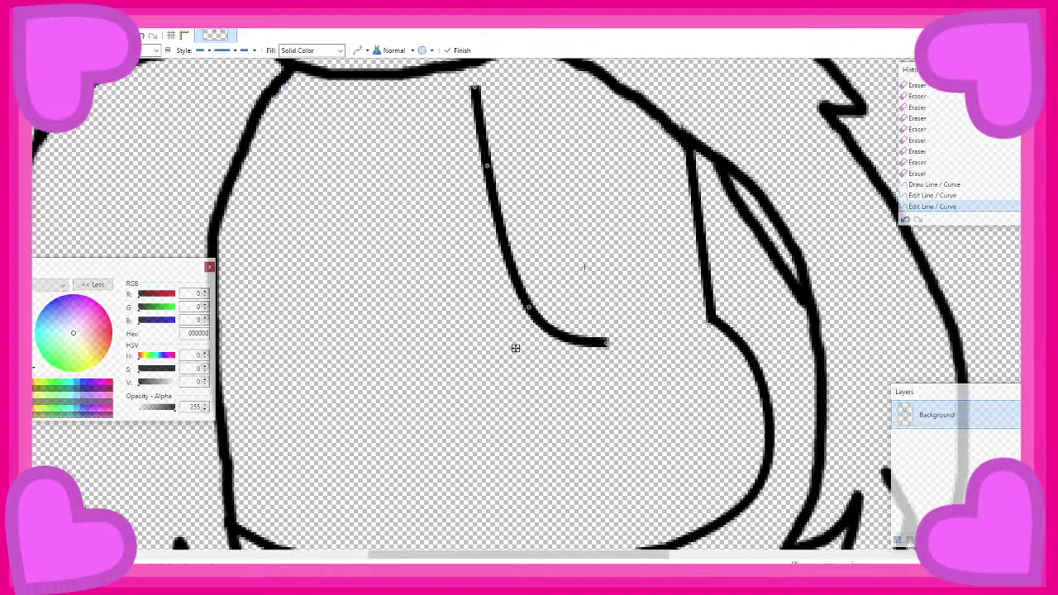
Lower the end of the right eye's curve and join its upper end to the fringe with a short line
{"action": "left_click_drag", "start_coordinate": [608, 341], "coordinate": [609, 361]}
{"action": "scroll", "coordinate": [486, 131], "scroll_direction": "up", "scroll_amount": 2}
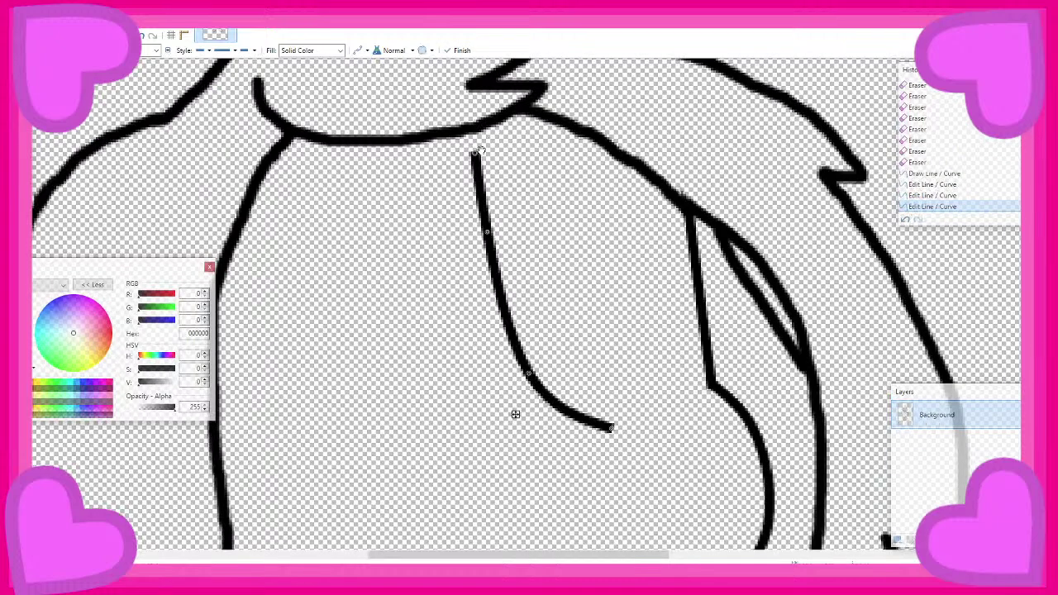
{"action": "mouse_move", "coordinate": [479, 152]}
{"action": "left_mouse_down"}
{"action": "mouse_move", "coordinate": [480, 163]}
{"action": "mouse_move", "coordinate": [482, 126]}
{"action": "left_mouse_up"}
{"action": "key", "text": "Return"}
{"action": "key", "text": "Return"}
Close the right eye's bottom with an upward curve from the inner edge to the corner of the face outline
{"action": "scroll", "coordinate": [528, 188], "scroll_direction": "down", "scroll_amount": 2}
{"action": "scroll", "coordinate": [527, 177], "scroll_direction": "up", "scroll_amount": 2}
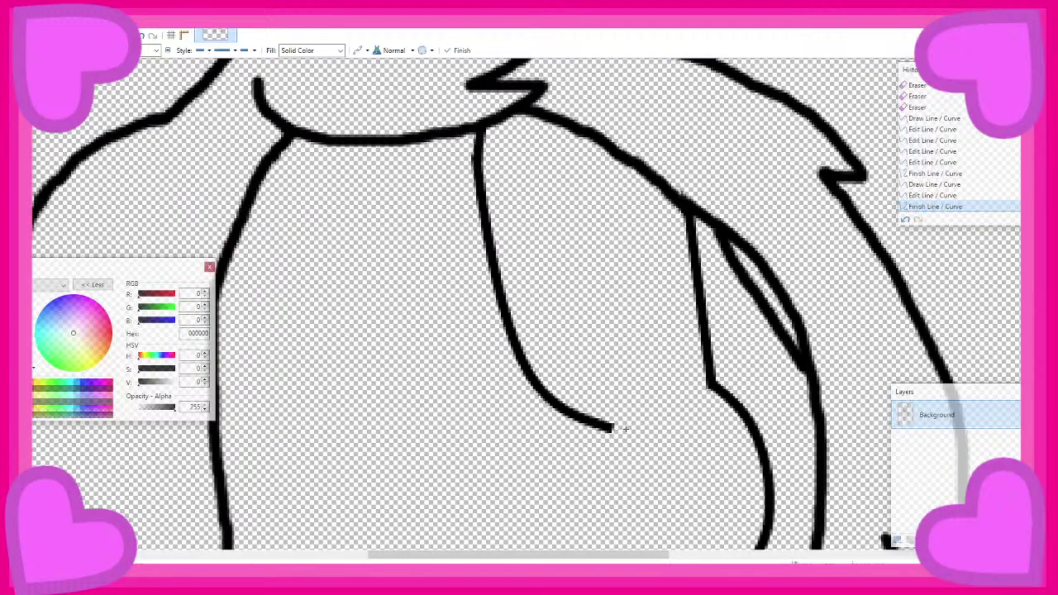
{"action": "mouse_move", "coordinate": [608, 428]}
{"action": "left_mouse_down"}
{"action": "mouse_move", "coordinate": [657, 430]}
{"action": "mouse_move", "coordinate": [710, 384]}
{"action": "mouse_move", "coordinate": [659, 431]}
{"action": "mouse_move", "coordinate": [669, 428]}
{"action": "left_mouse_up"}
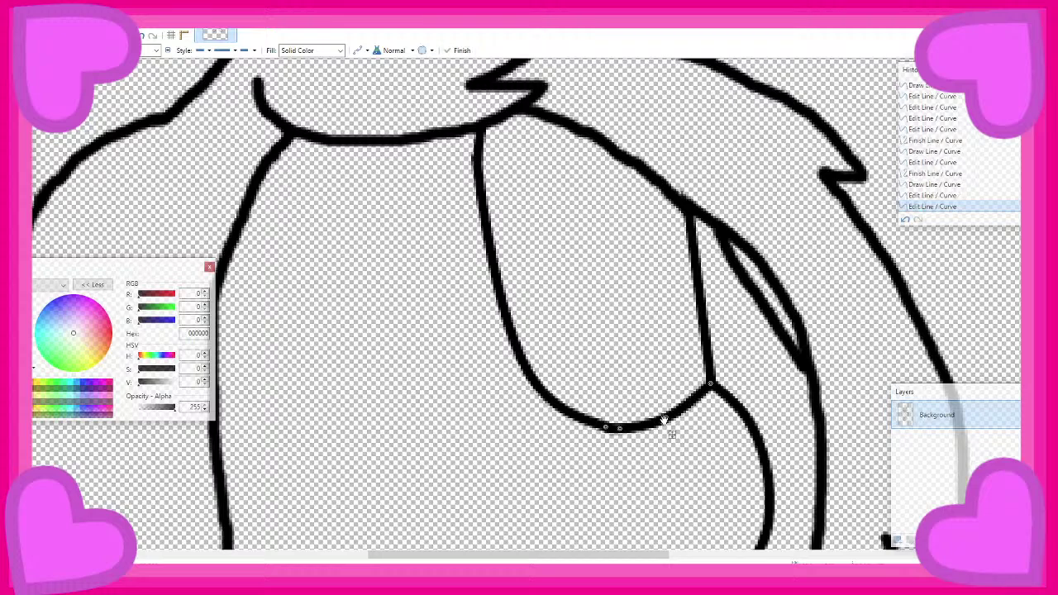
{"action": "key", "text": "Return"}
Draw the left eye's inner edge as a curve from the fringe downward, bending left at its lower end
{"action": "mouse_move", "coordinate": [420, 137]}
{"action": "left_mouse_down"}
{"action": "mouse_move", "coordinate": [456, 217]}
{"action": "mouse_move", "coordinate": [470, 355]}
{"action": "mouse_move", "coordinate": [397, 367]}
{"action": "left_mouse_up"}
{"action": "scroll", "coordinate": [470, 355], "scroll_direction": "down", "scroll_amount": 1}
{"action": "left_click_drag", "start_coordinate": [452, 217], "coordinate": [454, 297]}
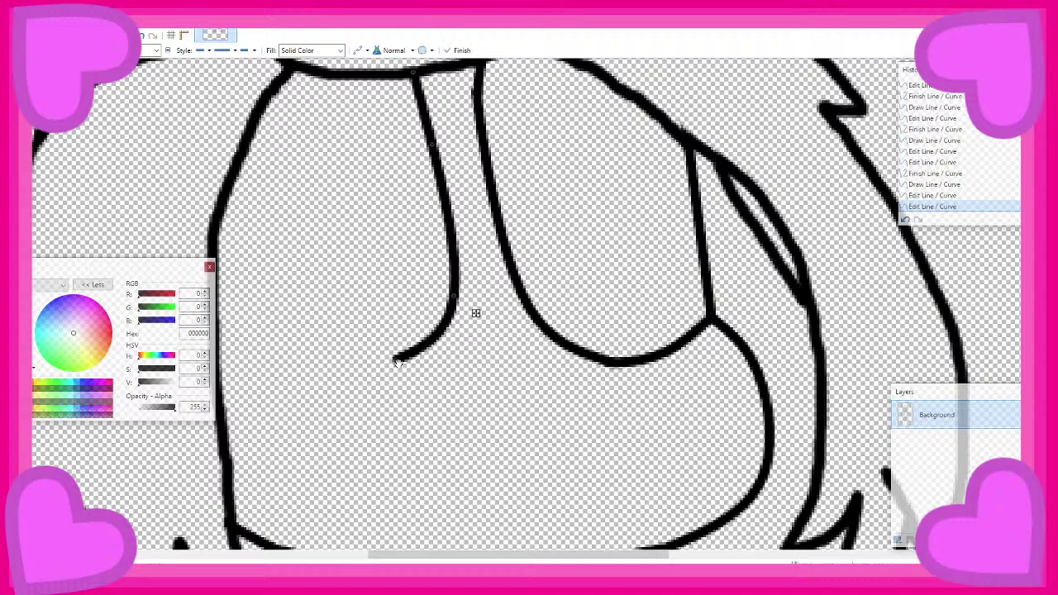
{"action": "left_click_drag", "start_coordinate": [397, 363], "coordinate": [389, 383]}
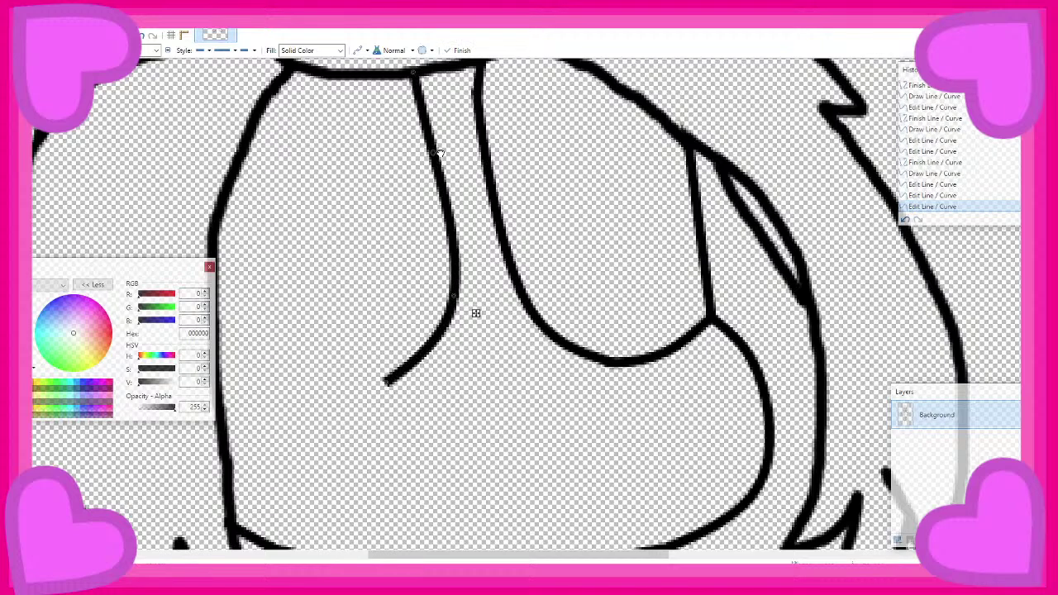
{"action": "key", "text": "Return"}
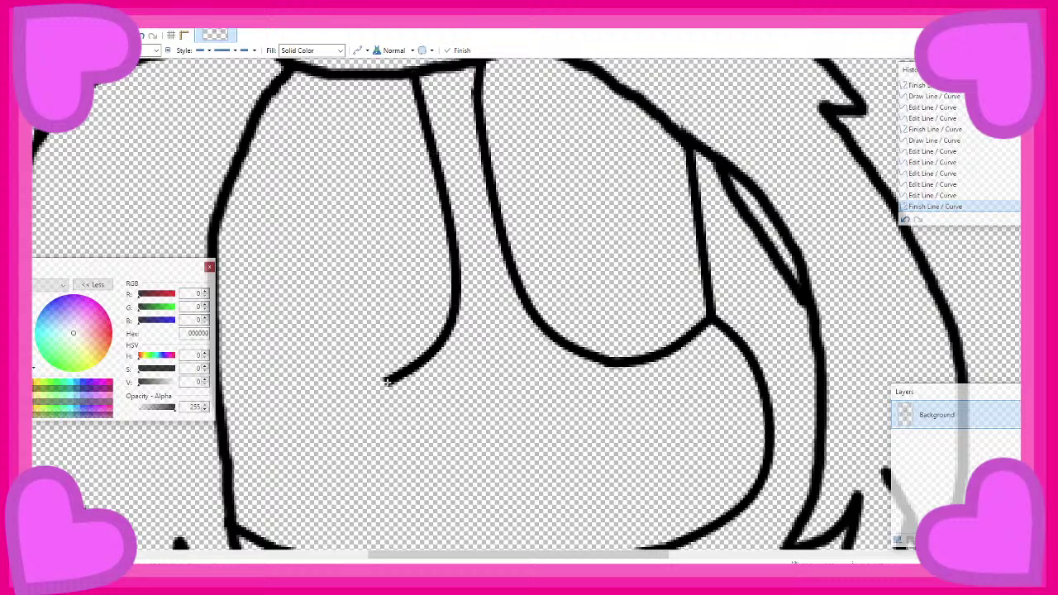
Close the left eye with a rounded bottom curve from the inner edge up to the left face outline
{"action": "mouse_move", "coordinate": [388, 382]}
{"action": "left_mouse_down"}
{"action": "mouse_move", "coordinate": [316, 394]}
{"action": "mouse_move", "coordinate": [211, 254]}
{"action": "mouse_move", "coordinate": [215, 227]}
{"action": "left_mouse_up"}
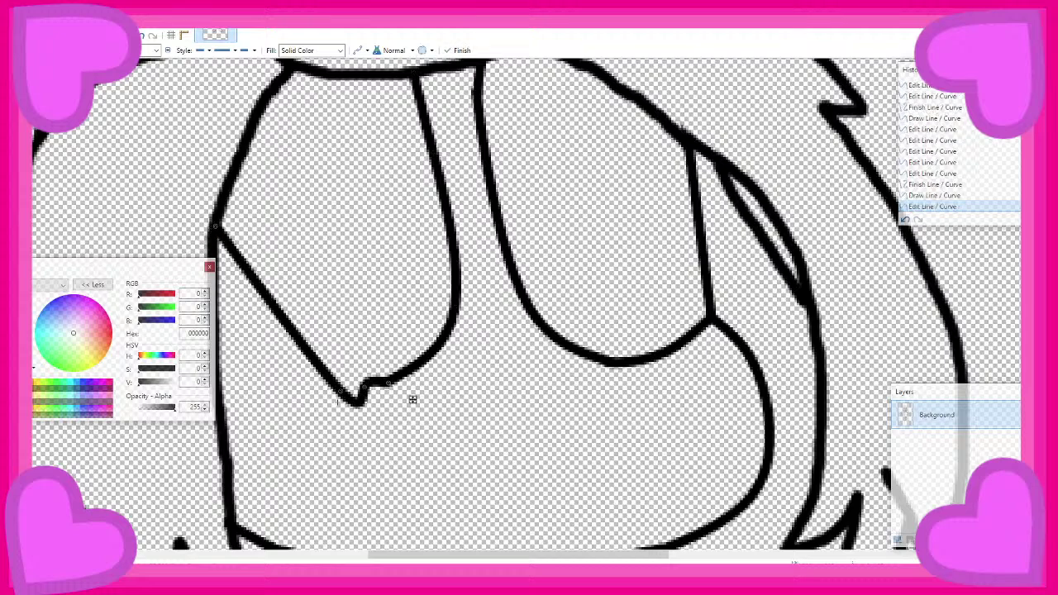
{"action": "left_click_drag", "start_coordinate": [340, 390], "coordinate": [260, 361]}
{"action": "left_click_drag", "start_coordinate": [360, 389], "coordinate": [343, 386]}
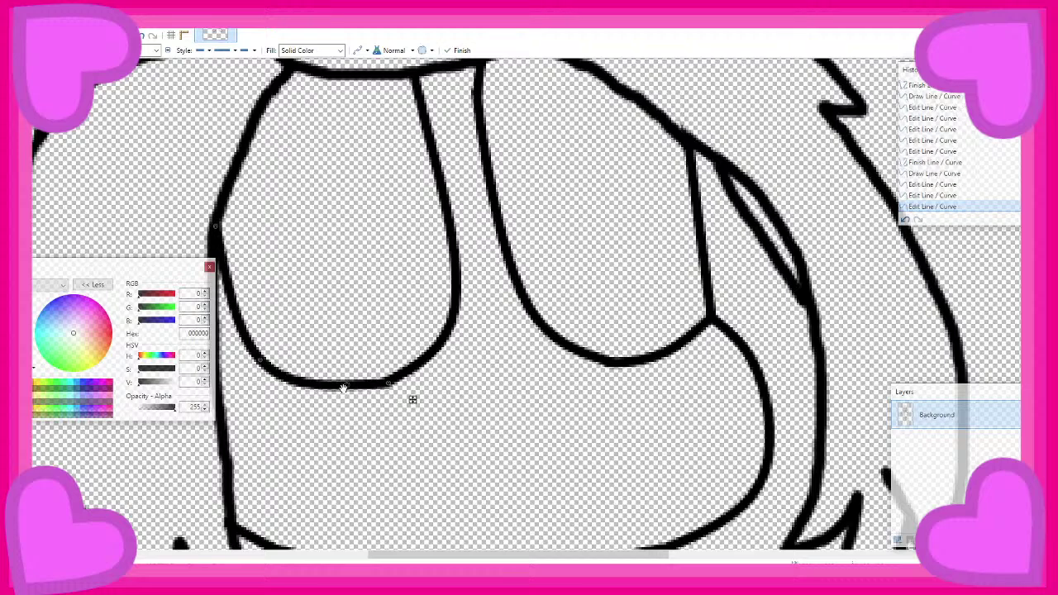
{"action": "key", "text": "Return"}
Draw a small angular nose below and between the eyes from short connected lines
{"action": "scroll", "coordinate": [374, 203], "scroll_direction": "down", "scroll_amount": 1}
{"action": "scroll", "coordinate": [375, 204], "scroll_direction": "down", "scroll_amount": 4}
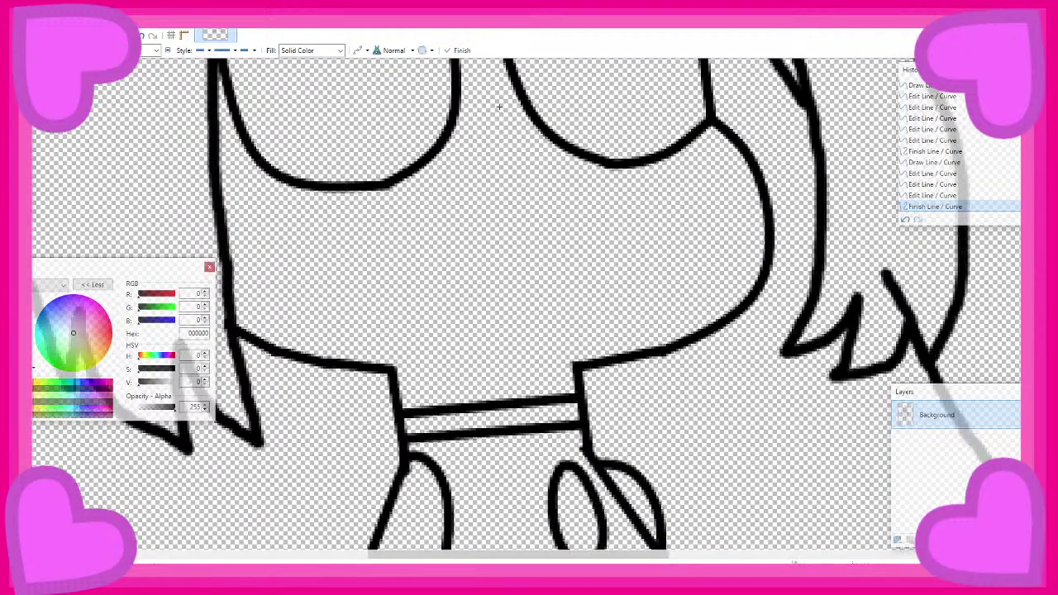
{"action": "left_click_drag", "start_coordinate": [494, 106], "coordinate": [506, 146]}
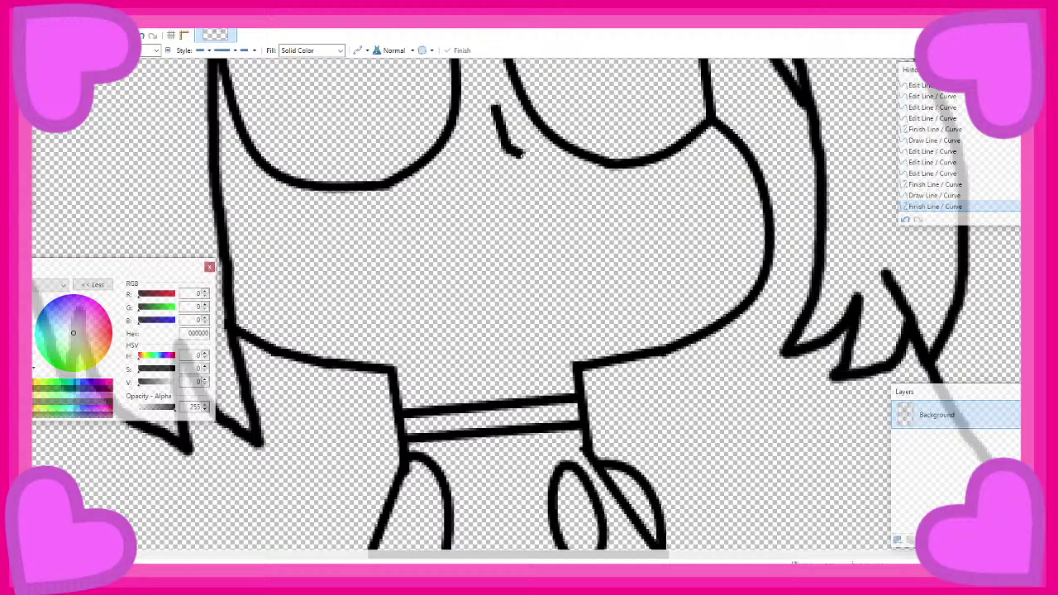
{"action": "mouse_move", "coordinate": [505, 148]}
{"action": "left_mouse_down"}
{"action": "mouse_move", "coordinate": [537, 169]}
{"action": "mouse_move", "coordinate": [505, 183]}
{"action": "left_mouse_up"}
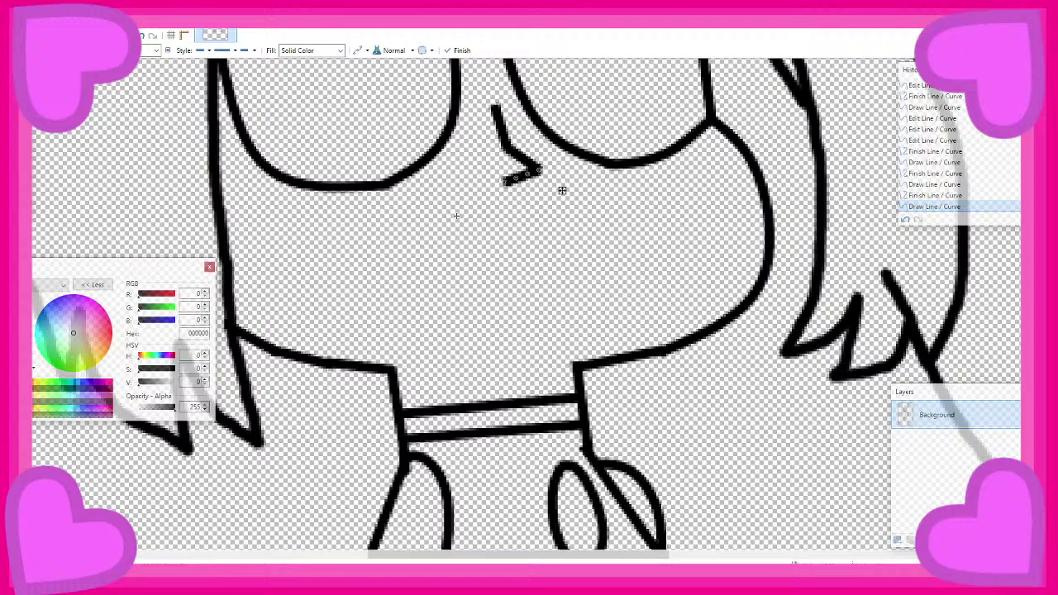
{"action": "scroll", "coordinate": [453, 217], "scroll_direction": "up", "scroll_amount": 6}
{"action": "scroll", "coordinate": [436, 220], "scroll_direction": "down", "scroll_amount": 3}
{"action": "key", "text": "Return"}
Draw a slanted straight eyelid line across the upper part of each eye
{"action": "scroll", "coordinate": [671, 142], "scroll_direction": "down", "scroll_amount": 5, "text": "ctrl"}
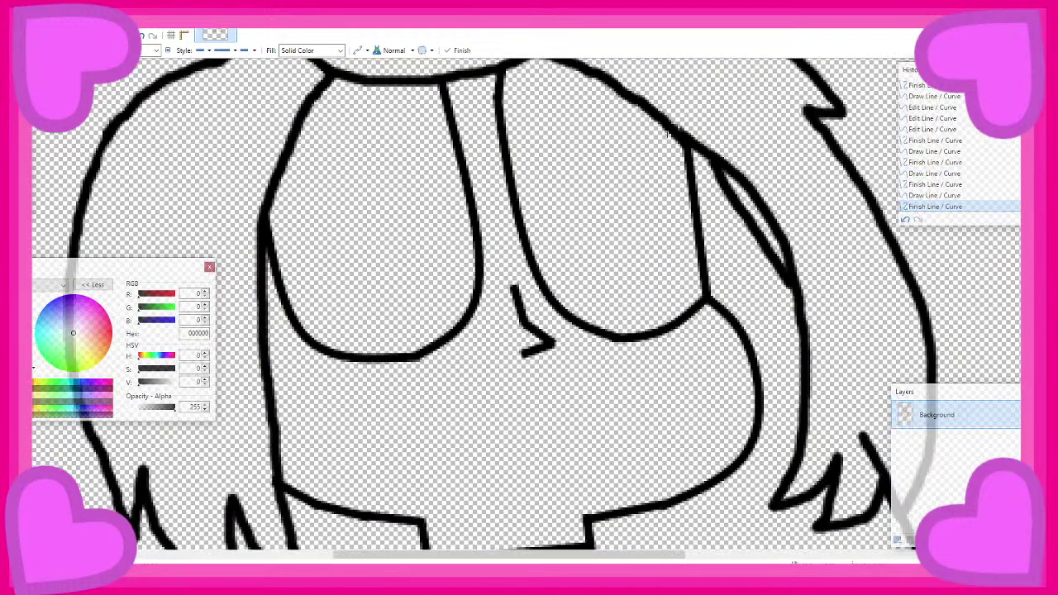
{"action": "scroll", "coordinate": [628, 145], "scroll_direction": "up", "scroll_amount": 2}
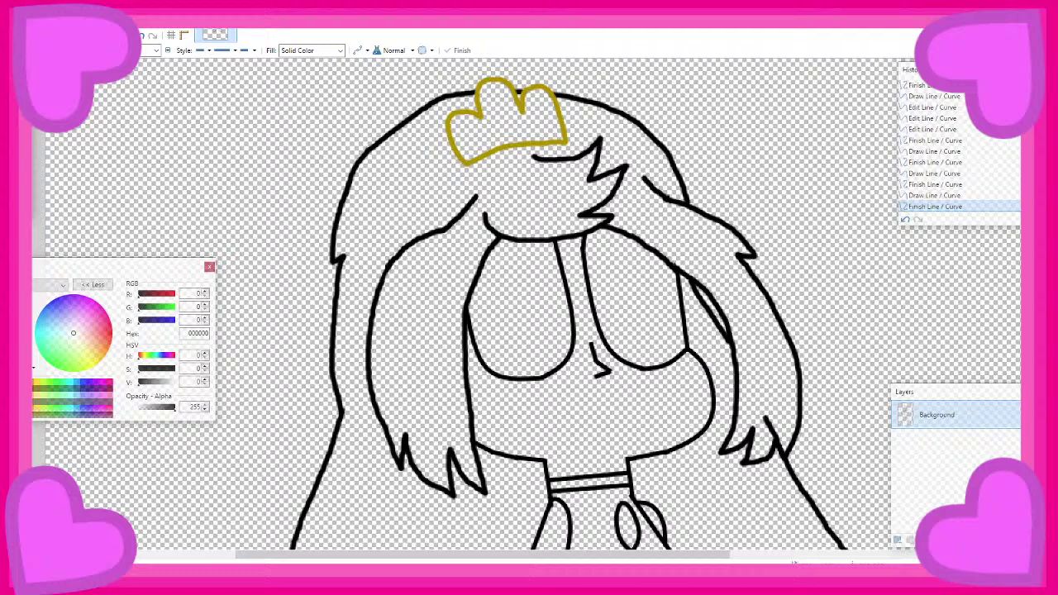
{"action": "key", "text": "b"}
{"action": "scroll", "coordinate": [547, 251], "scroll_direction": "up", "scroll_amount": 2, "text": "ctrl"}
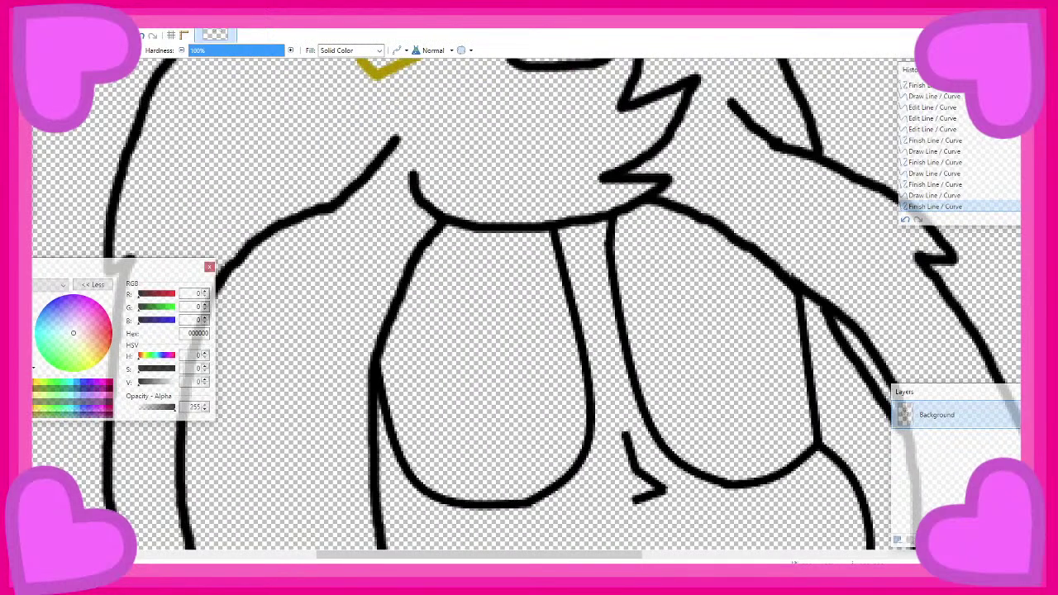
{"action": "key", "text": "o"}
{"action": "mouse_move", "coordinate": [405, 274]}
{"action": "left_mouse_down"}
{"action": "mouse_move", "coordinate": [568, 292]}
{"action": "mouse_move", "coordinate": [720, 248]}
{"action": "mouse_move", "coordinate": [724, 230]}
{"action": "left_mouse_up"}
{"action": "key", "text": "Return"}
{"action": "key", "text": "Return"}
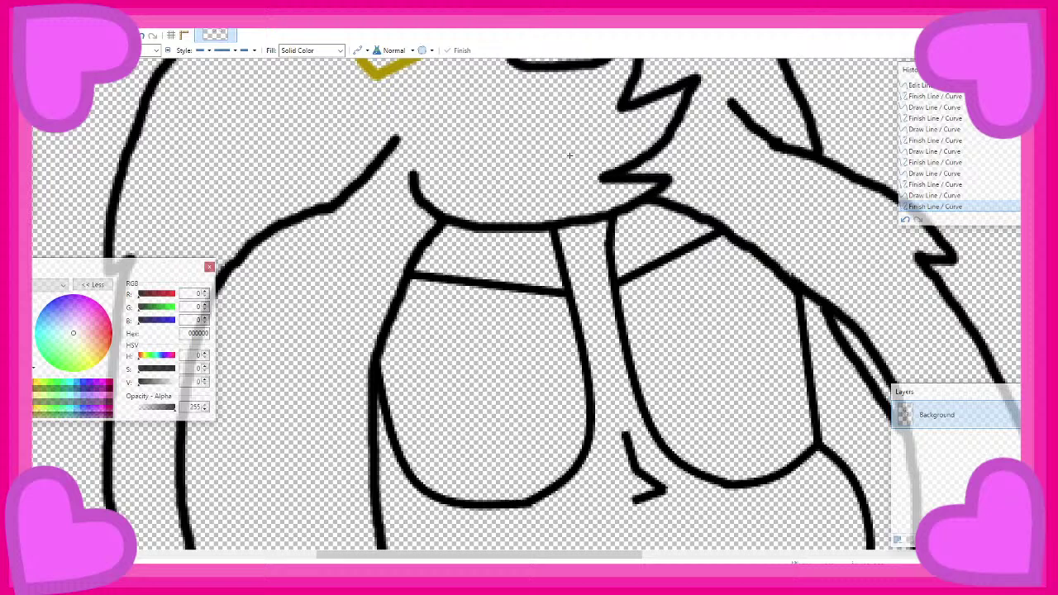
Paint a short curved black eyebrow above each eye with the Paintbrush, over the hair
{"action": "key", "text": "b"}
{"action": "left_click_drag", "start_coordinate": [258, 127], "coordinate": [367, 126]}
{"action": "scroll", "coordinate": [388, 114], "scroll_direction": "down", "scroll_amount": 3}
{"action": "scroll", "coordinate": [387, 114], "scroll_direction": "up", "scroll_amount": 3}
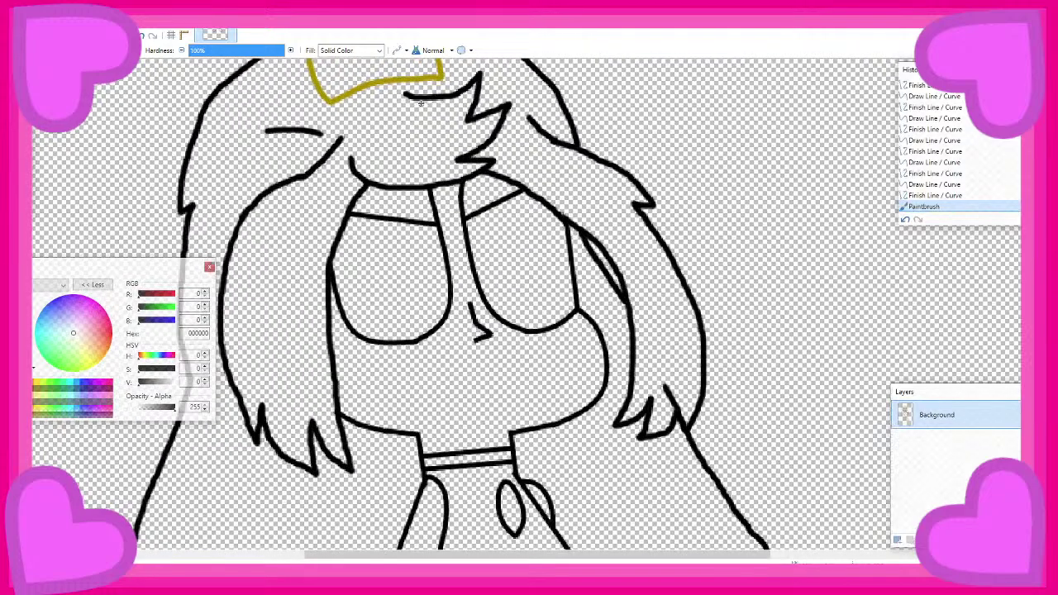
{"action": "left_click_drag", "start_coordinate": [570, 101], "coordinate": [523, 137]}
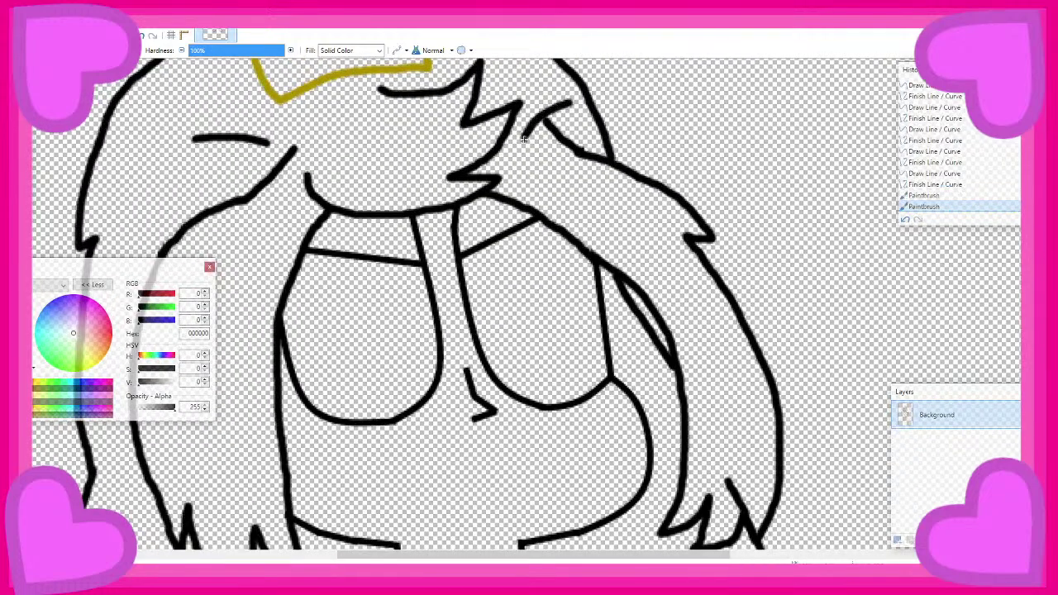
{"action": "scroll", "coordinate": [525, 148], "scroll_direction": "down", "scroll_amount": 2}
{"action": "scroll", "coordinate": [469, 315], "scroll_direction": "up", "scroll_amount": 2}
{"action": "scroll", "coordinate": [515, 295], "scroll_direction": "up", "scroll_amount": 1}
{"action": "scroll", "coordinate": [515, 295], "scroll_direction": "up", "scroll_amount": 1}
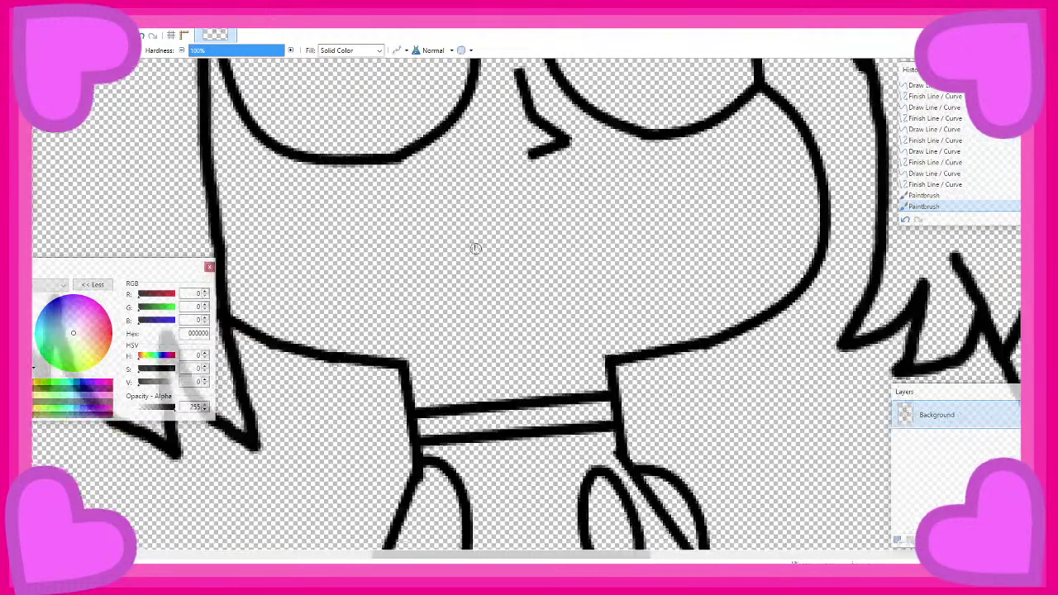
{"action": "left_click_drag", "start_coordinate": [516, 196], "coordinate": [413, 213]}
{"action": "key", "text": "ctrl+z"}
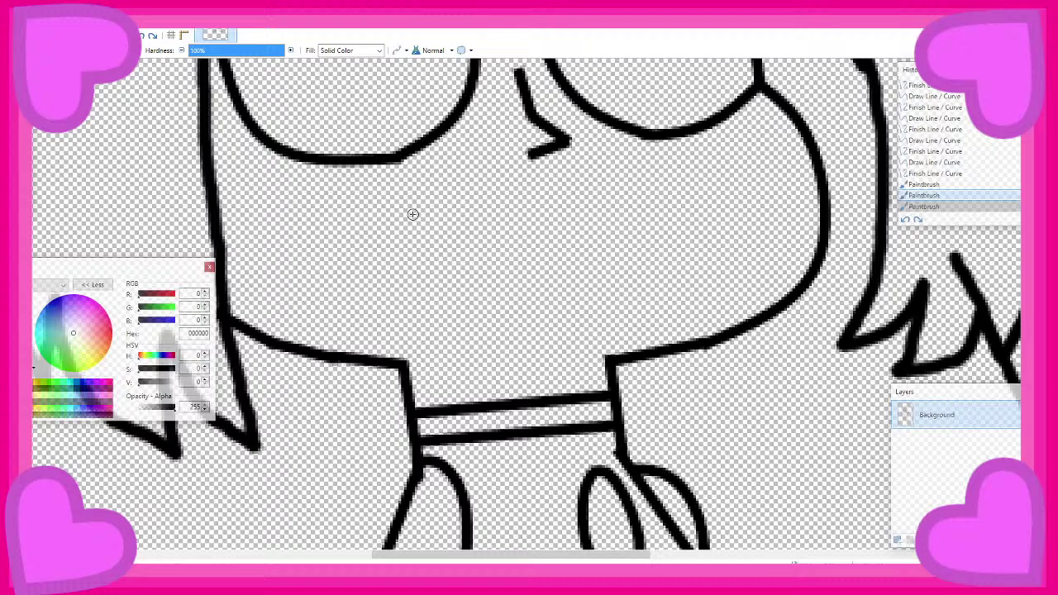
{"action": "scroll", "coordinate": [477, 215], "scroll_direction": "up", "scroll_amount": 3}
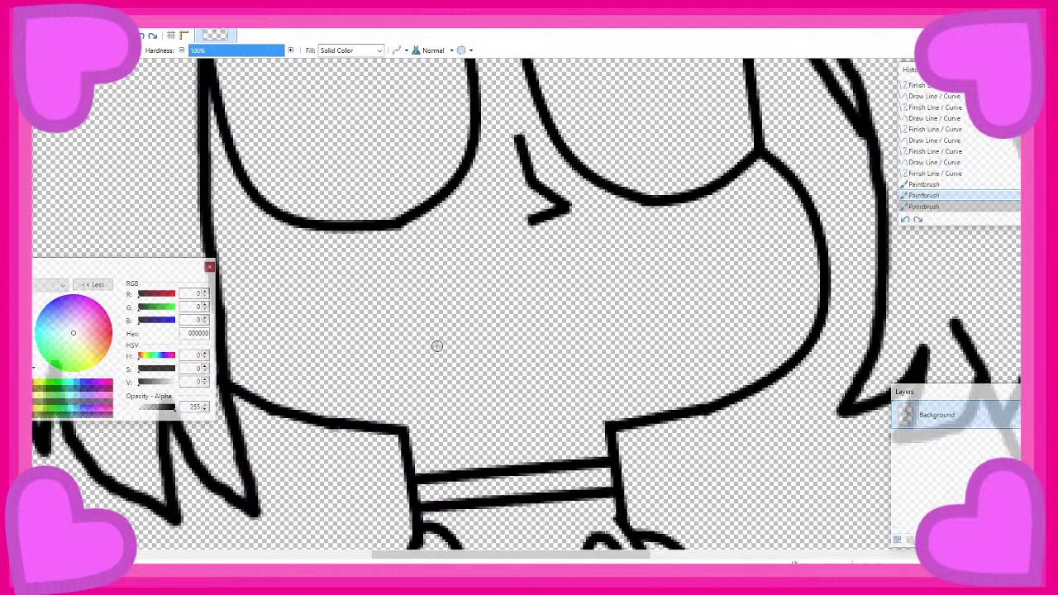
{"action": "scroll", "coordinate": [420, 341], "scroll_direction": "up", "scroll_amount": 1}
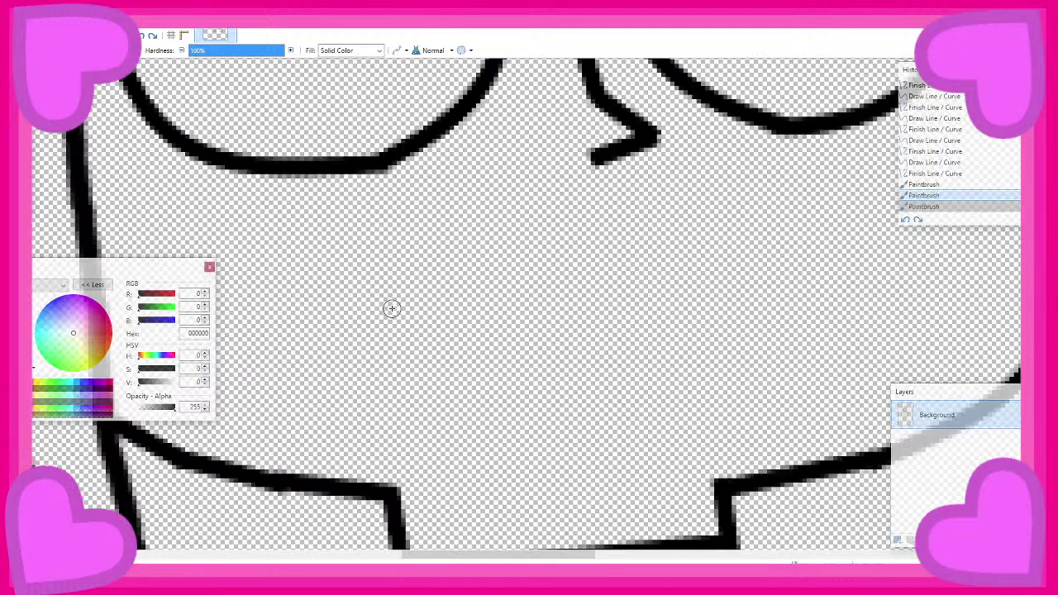
{"action": "mouse_move", "coordinate": [386, 305]}
{"action": "left_mouse_down"}
{"action": "mouse_move", "coordinate": [464, 343]}
{"action": "mouse_move", "coordinate": [566, 347]}
{"action": "mouse_move", "coordinate": [673, 329]}
{"action": "left_mouse_up"}
{"action": "scroll", "coordinate": [673, 330], "scroll_direction": "up", "scroll_amount": 4}
{"action": "scroll", "coordinate": [570, 304], "scroll_direction": "down", "scroll_amount": 4}
{"action": "scroll", "coordinate": [573, 376], "scroll_direction": "up", "scroll_amount": 2}
{"action": "key", "text": "ctrl+z"}
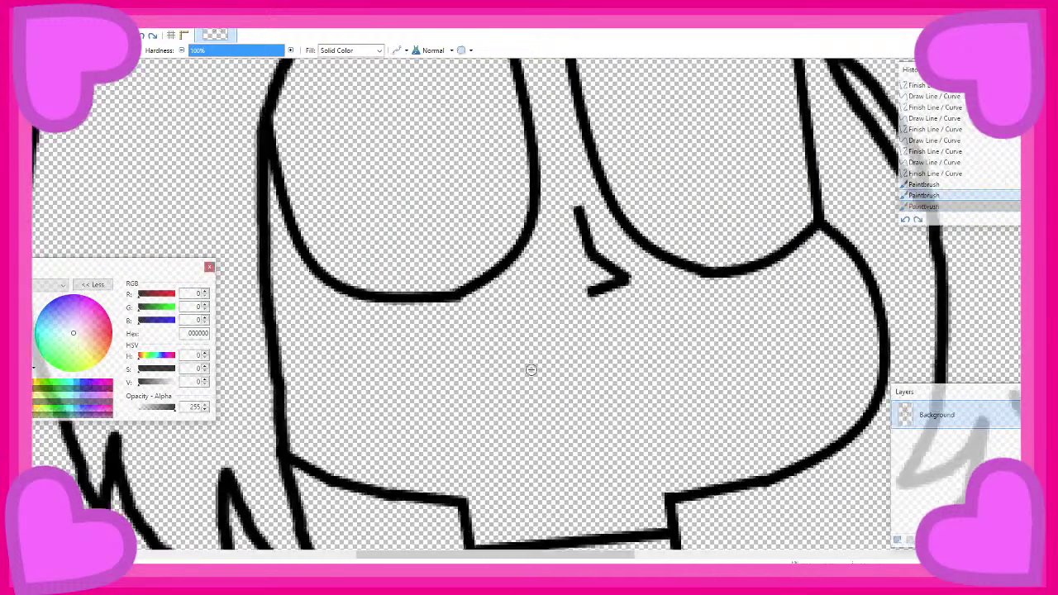
{"action": "scroll", "coordinate": [531, 361], "scroll_direction": "up", "scroll_amount": 2}
{"action": "mouse_move", "coordinate": [649, 344]}
{"action": "left_mouse_down"}
{"action": "mouse_move", "coordinate": [540, 338]}
{"action": "mouse_move", "coordinate": [418, 387]}
{"action": "left_mouse_up"}
{"action": "key", "text": "ctrl+z"}
{"action": "mouse_move", "coordinate": [634, 308]}
{"action": "left_mouse_down"}
{"action": "mouse_move", "coordinate": [508, 314]}
{"action": "mouse_move", "coordinate": [372, 351]}
{"action": "mouse_move", "coordinate": [293, 409]}
{"action": "mouse_move", "coordinate": [272, 463]}
{"action": "left_mouse_up"}
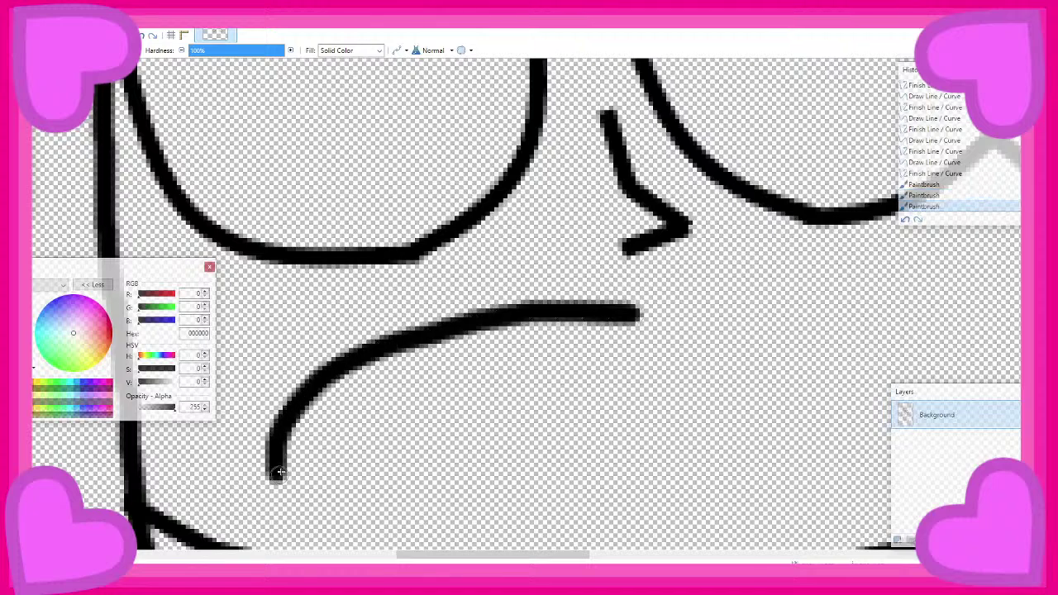
{"action": "scroll", "coordinate": [376, 270], "scroll_direction": "down", "scroll_amount": 3}
{"action": "scroll", "coordinate": [376, 269], "scroll_direction": "up", "scroll_amount": 3}
{"action": "key", "text": "ctrl+z"}
Paint a large closed, slanted open-mouth outline below the nose with the black Paintbrush, and a short curved line across its lower-left end
{"action": "mouse_move", "coordinate": [602, 216]}
{"action": "left_mouse_down"}
{"action": "mouse_move", "coordinate": [475, 232]}
{"action": "mouse_move", "coordinate": [388, 277]}
{"action": "mouse_move", "coordinate": [345, 338]}
{"action": "mouse_move", "coordinate": [321, 429]}
{"action": "mouse_move", "coordinate": [343, 452]}
{"action": "mouse_move", "coordinate": [392, 460]}
{"action": "mouse_move", "coordinate": [458, 427]}
{"action": "mouse_move", "coordinate": [595, 398]}
{"action": "mouse_move", "coordinate": [626, 369]}
{"action": "mouse_move", "coordinate": [654, 282]}
{"action": "mouse_move", "coordinate": [590, 217]}
{"action": "left_mouse_up"}
{"action": "scroll", "coordinate": [578, 232], "scroll_direction": "down", "scroll_amount": 5}
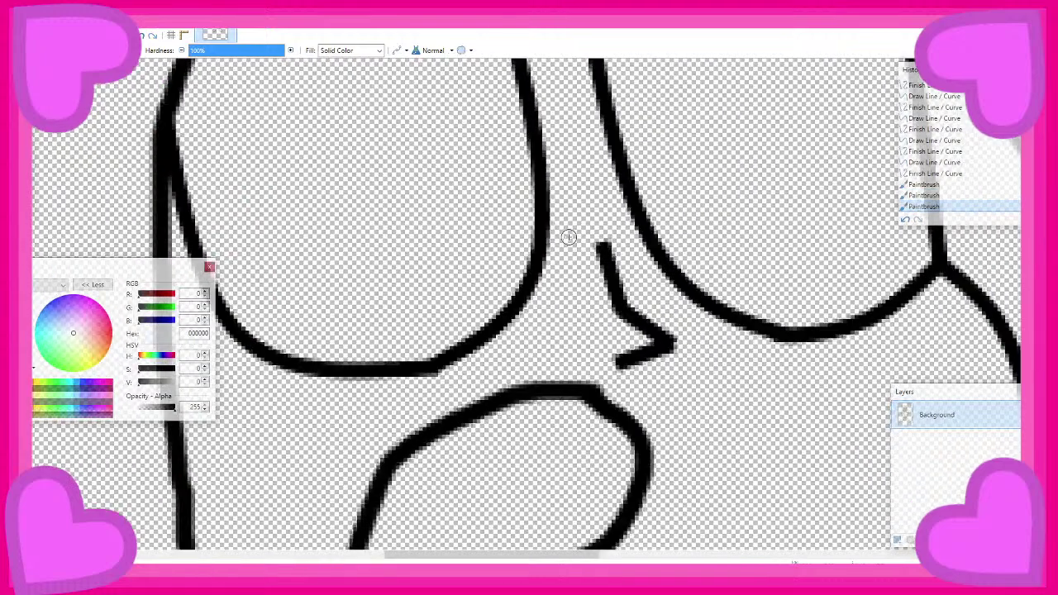
{"action": "scroll", "coordinate": [558, 318], "scroll_direction": "up", "scroll_amount": 4}
{"action": "scroll", "coordinate": [558, 319], "scroll_direction": "up", "scroll_amount": 2}
{"action": "scroll", "coordinate": [495, 336], "scroll_direction": "up", "scroll_amount": 2}
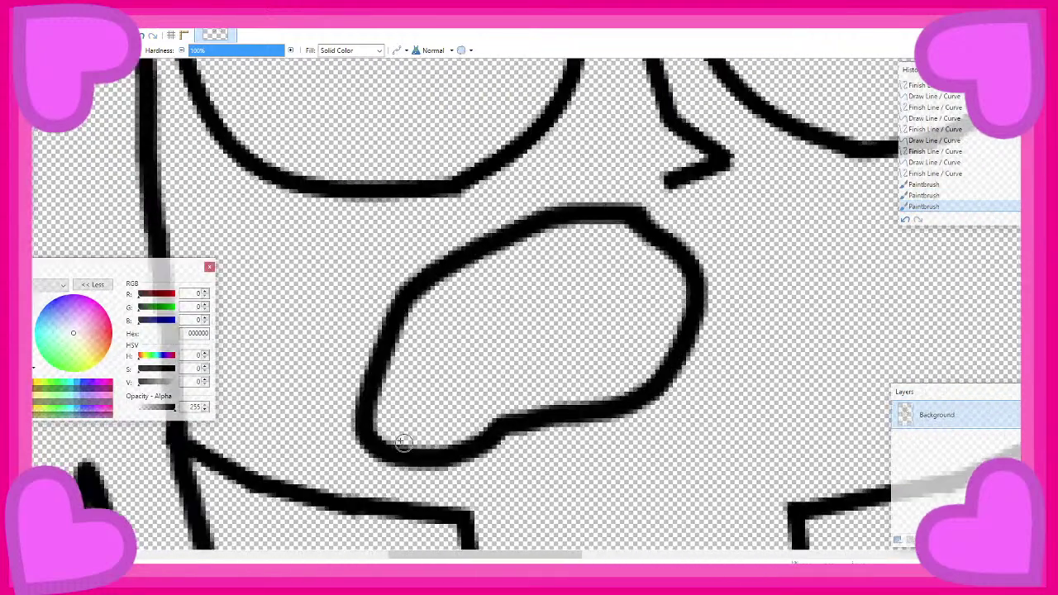
{"action": "left_click_drag", "start_coordinate": [378, 397], "coordinate": [491, 424]}
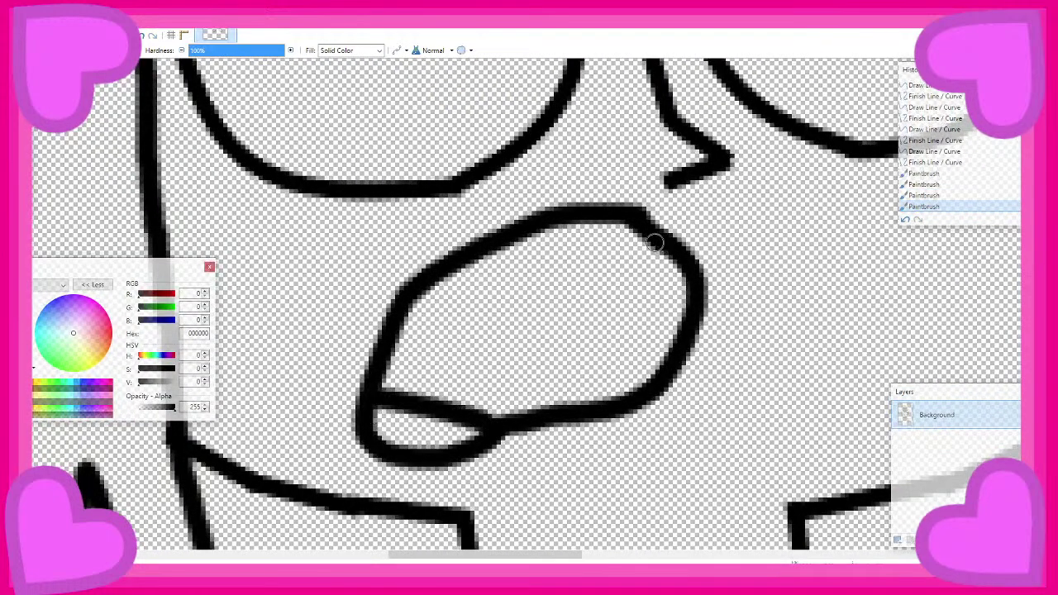
Paint a black upper teeth line across the inside of the open mouth
{"action": "mouse_move", "coordinate": [653, 240]}
{"action": "left_mouse_down"}
{"action": "mouse_move", "coordinate": [553, 267]}
{"action": "mouse_move", "coordinate": [393, 339]}
{"action": "left_mouse_up"}
{"action": "scroll", "coordinate": [458, 245], "scroll_direction": "down", "scroll_amount": 5}
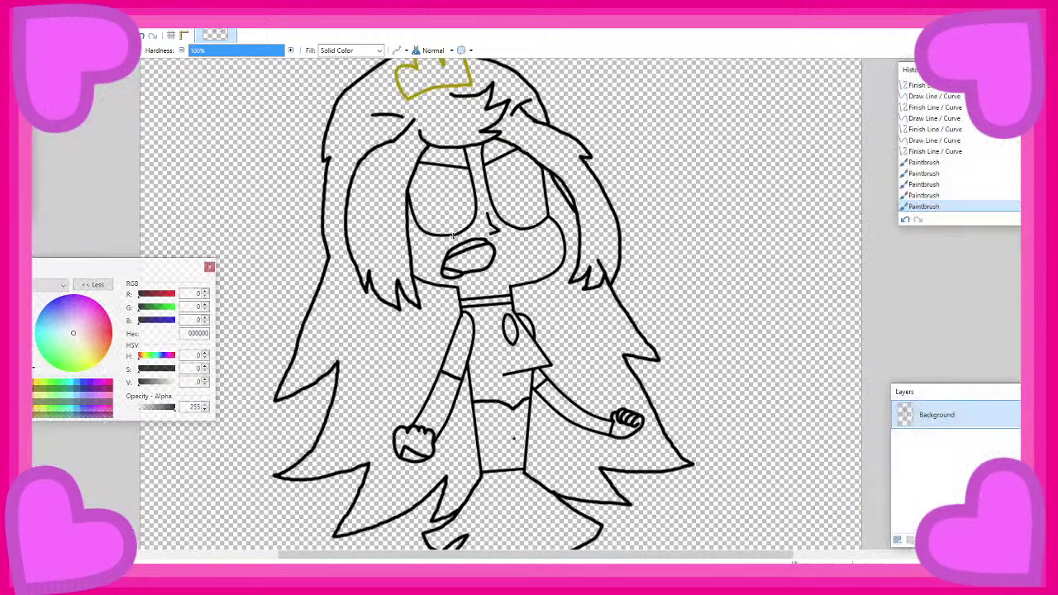
{"action": "scroll", "coordinate": [477, 269], "scroll_direction": "up", "scroll_amount": 1}
{"action": "scroll", "coordinate": [476, 270], "scroll_direction": "up", "scroll_amount": 1}
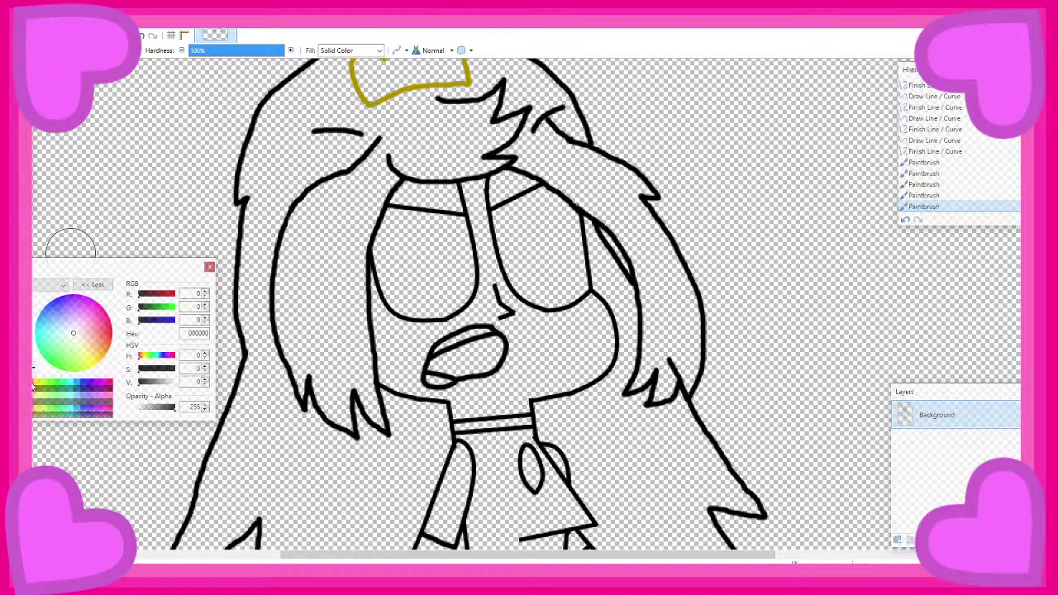
Set the brush colour to light blue 63B3FF
{"action": "left_click", "coordinate": [56, 327]}
{"action": "left_click_drag", "start_coordinate": [56, 329], "coordinate": [49, 320]}
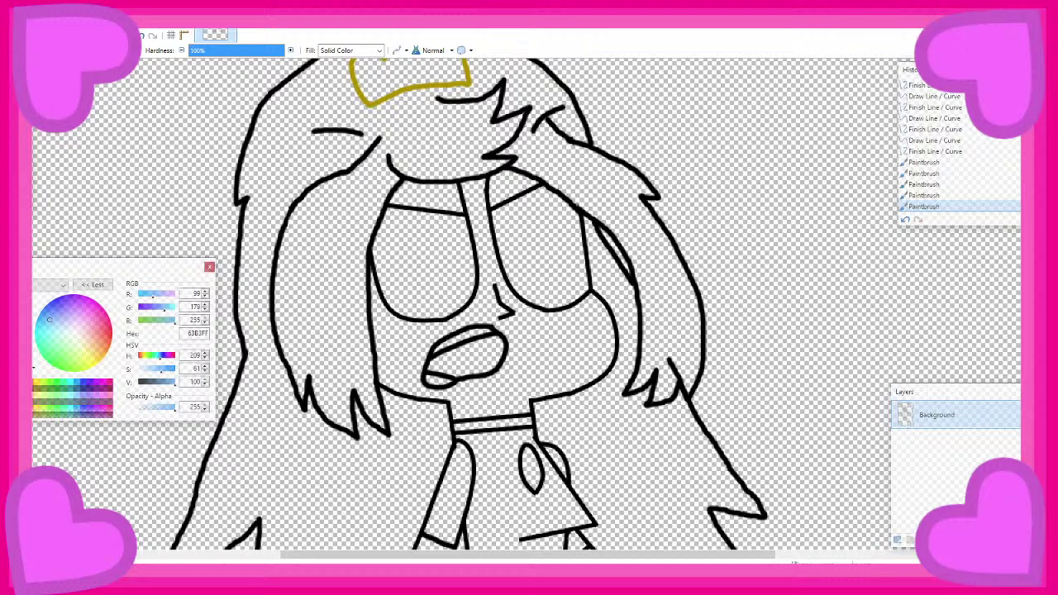
{"action": "scroll", "coordinate": [455, 276], "scroll_direction": "up", "scroll_amount": 2}
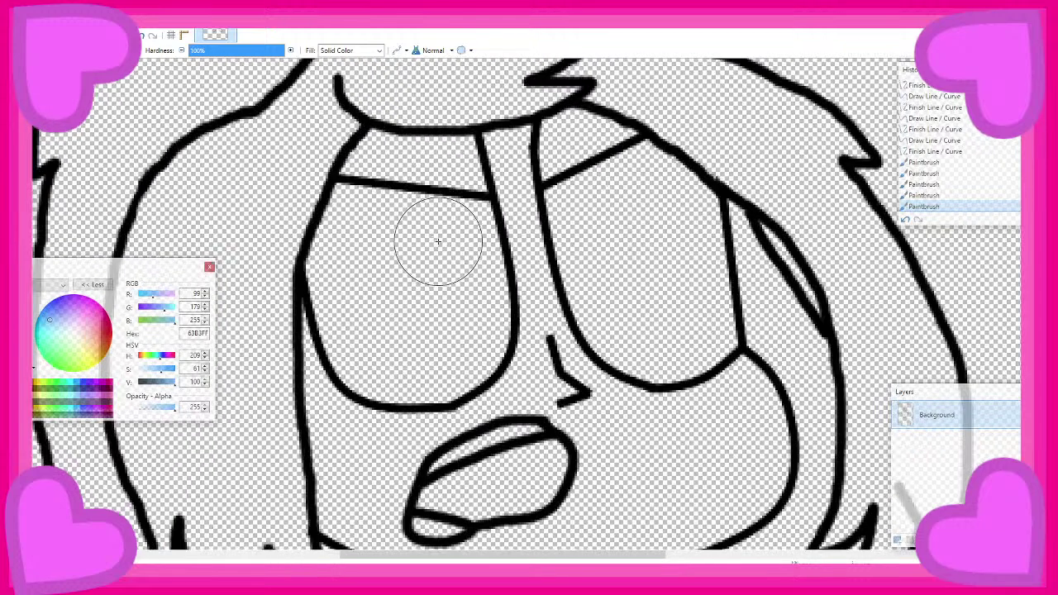
{"action": "left_click", "coordinate": [442, 241]}
{"action": "key", "text": "ctrl+z"}
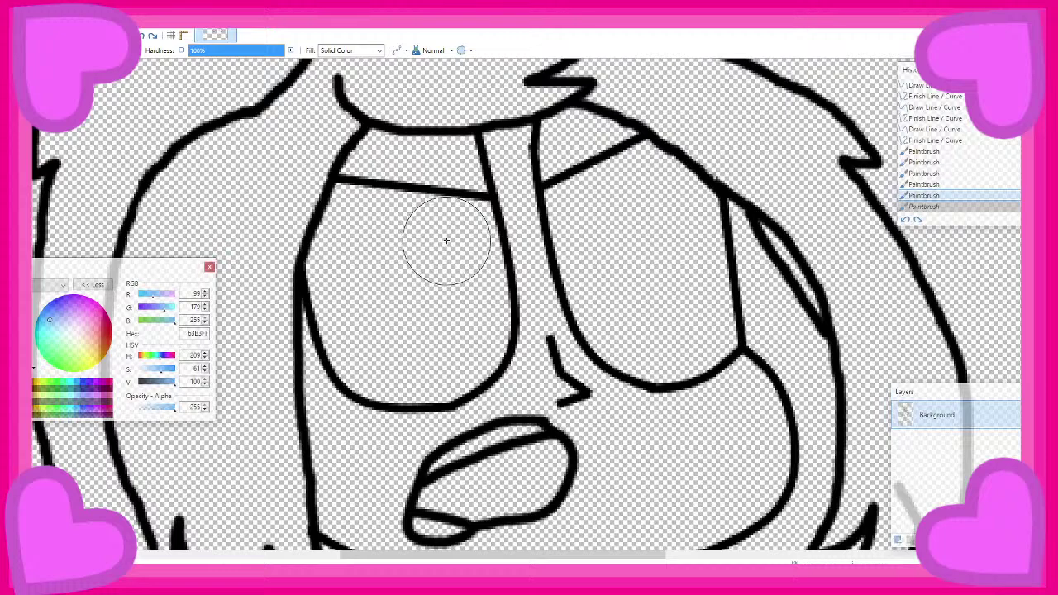
{"action": "left_click", "coordinate": [447, 240]}
{"action": "key", "text": "ctrl+z"}
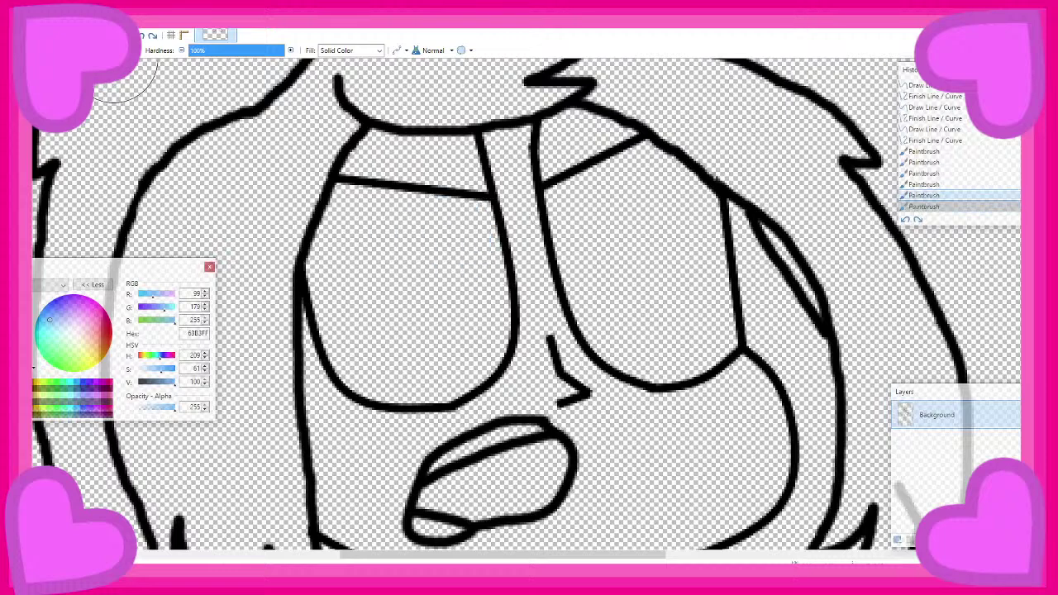
Stamp one round light blue iris in the upper part of each eye
{"action": "left_click", "coordinate": [441, 244]}
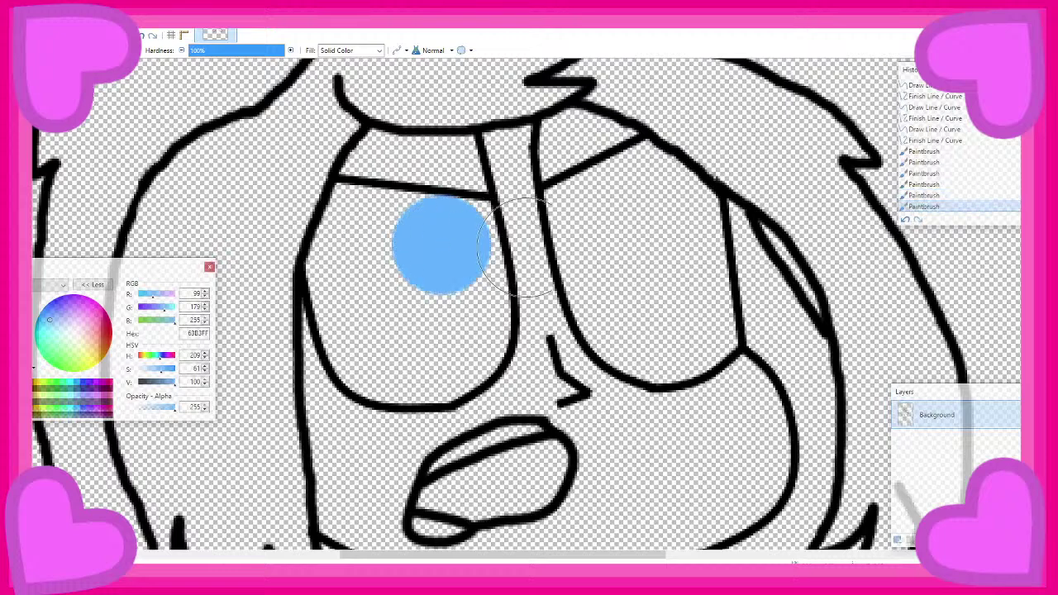
{"action": "left_click", "coordinate": [653, 210]}
{"action": "scroll", "coordinate": [654, 210], "scroll_direction": "down", "scroll_amount": 2}
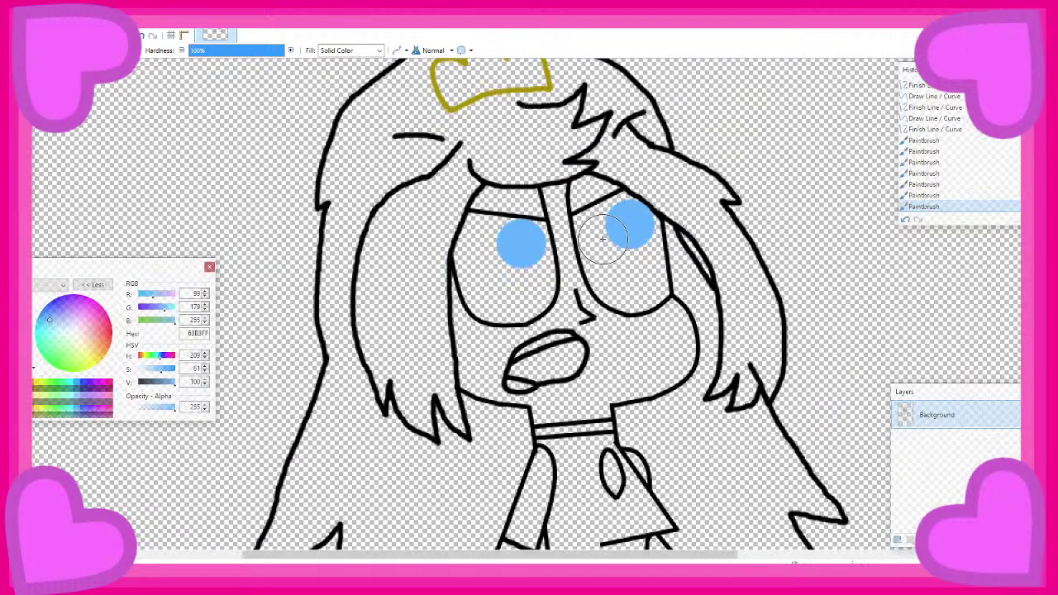
{"action": "scroll", "coordinate": [599, 234], "scroll_direction": "down", "scroll_amount": 2}
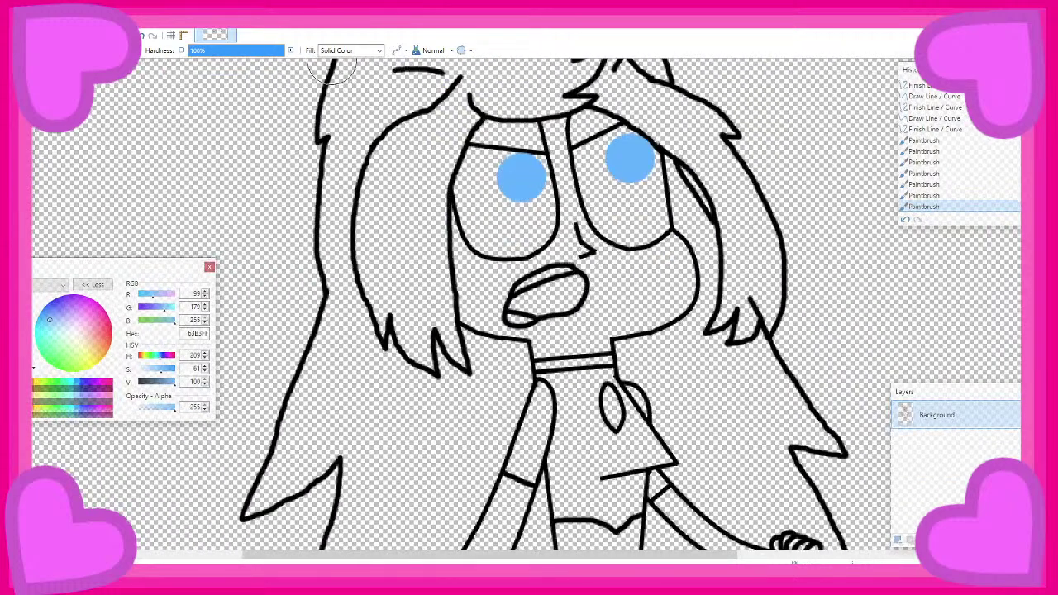
Paint a short black lash with a smaller brush, curving up and outward from the outer end of each eyelid line
{"action": "left_click", "coordinate": [132, 50]}
{"action": "scroll", "coordinate": [121, 95], "scroll_direction": "up", "scroll_amount": 4}
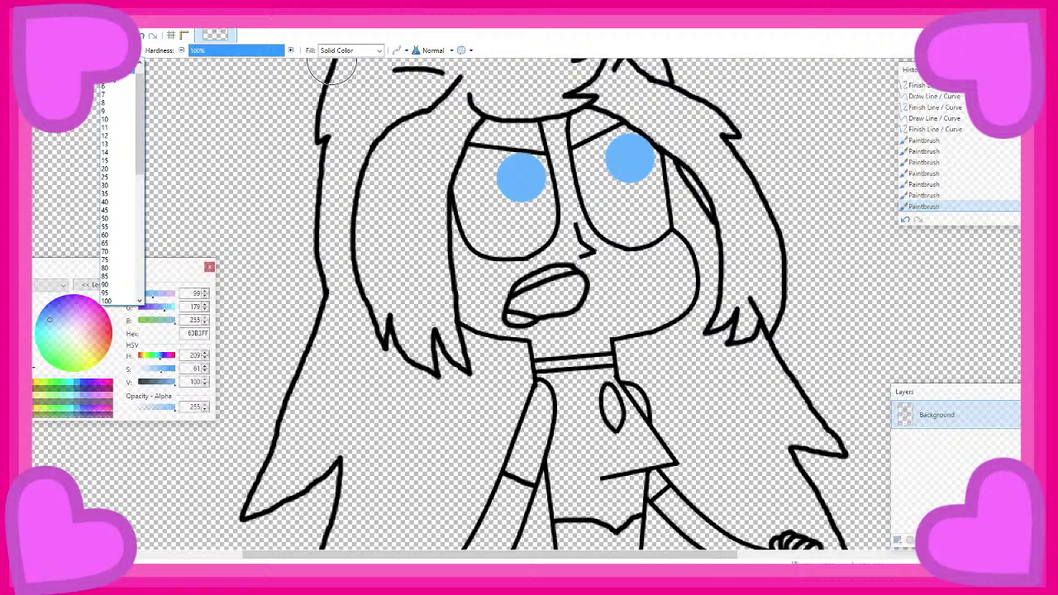
{"action": "left_click", "coordinate": [122, 70]}
{"action": "scroll", "coordinate": [454, 166], "scroll_direction": "up", "scroll_amount": 3}
{"action": "scroll", "coordinate": [443, 287], "scroll_direction": "down", "scroll_amount": 1}
{"action": "scroll", "coordinate": [436, 251], "scroll_direction": "up", "scroll_amount": 2}
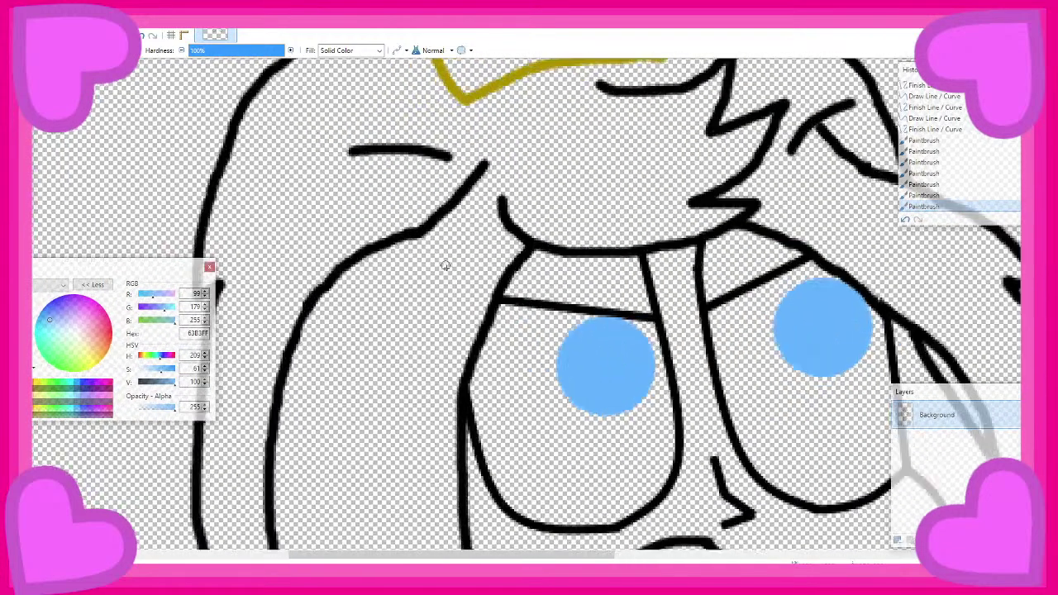
{"action": "scroll", "coordinate": [492, 308], "scroll_direction": "up", "scroll_amount": 2}
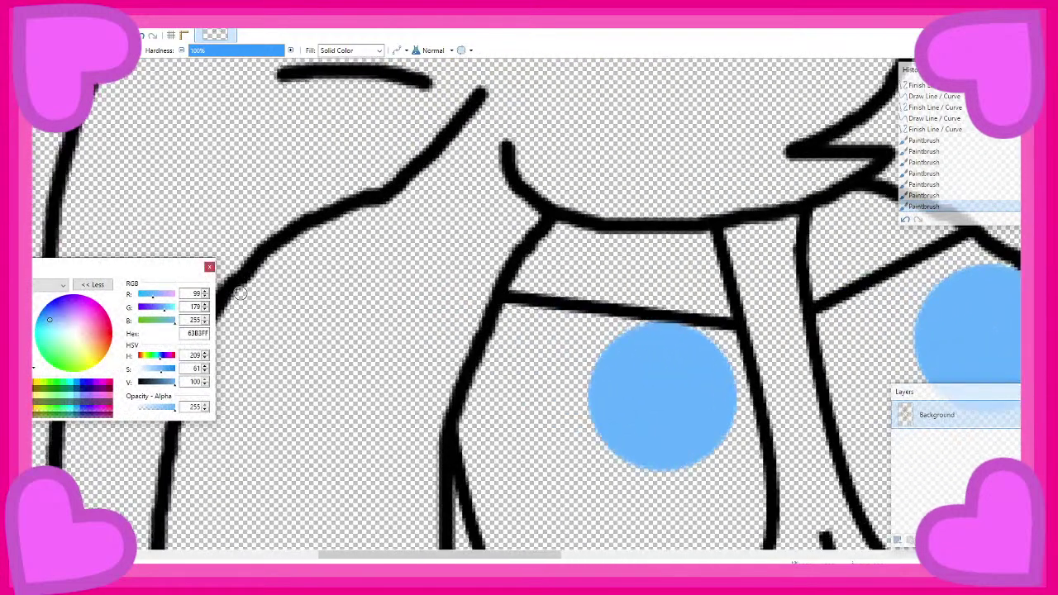
{"action": "key", "text": "x"}
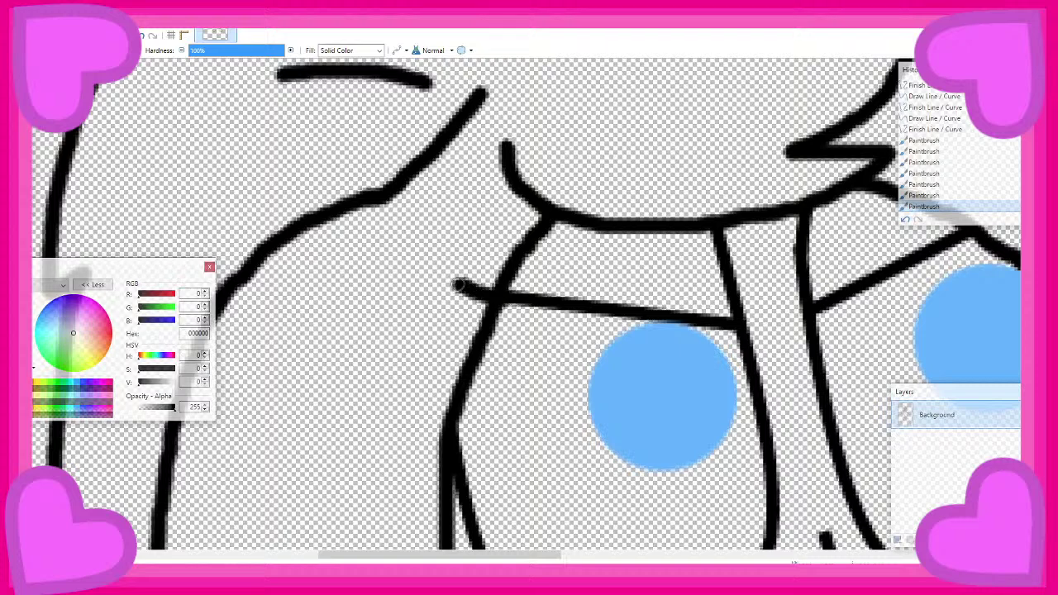
{"action": "left_click_drag", "start_coordinate": [457, 285], "coordinate": [376, 221]}
{"action": "scroll", "coordinate": [413, 232], "scroll_direction": "down", "scroll_amount": 3}
{"action": "scroll", "coordinate": [614, 217], "scroll_direction": "up", "scroll_amount": 2}
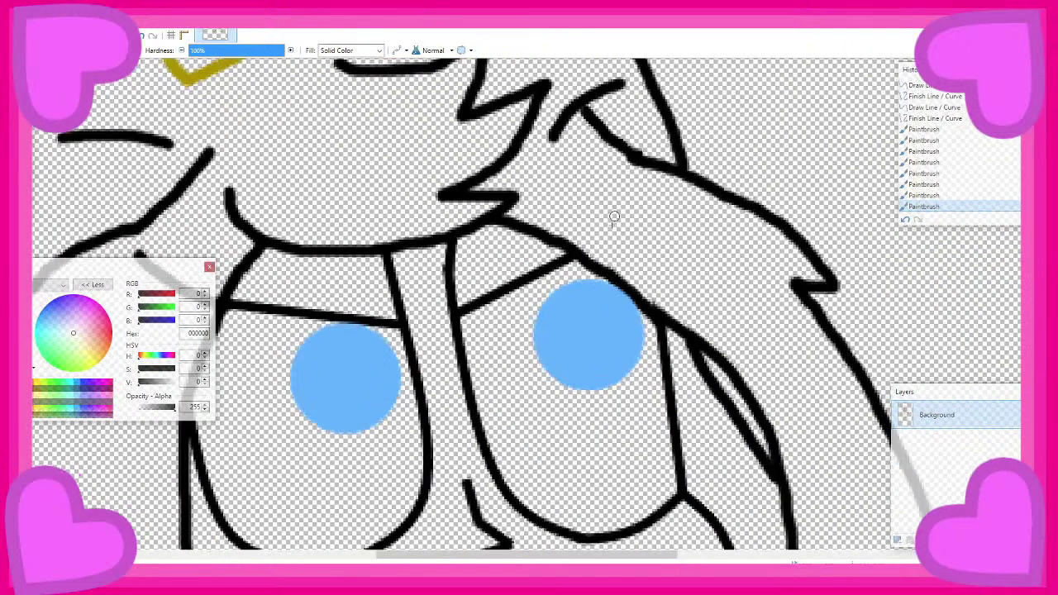
{"action": "mouse_move", "coordinate": [581, 249]}
{"action": "left_mouse_down"}
{"action": "mouse_move", "coordinate": [601, 232]}
{"action": "mouse_move", "coordinate": [613, 181]}
{"action": "left_mouse_up"}
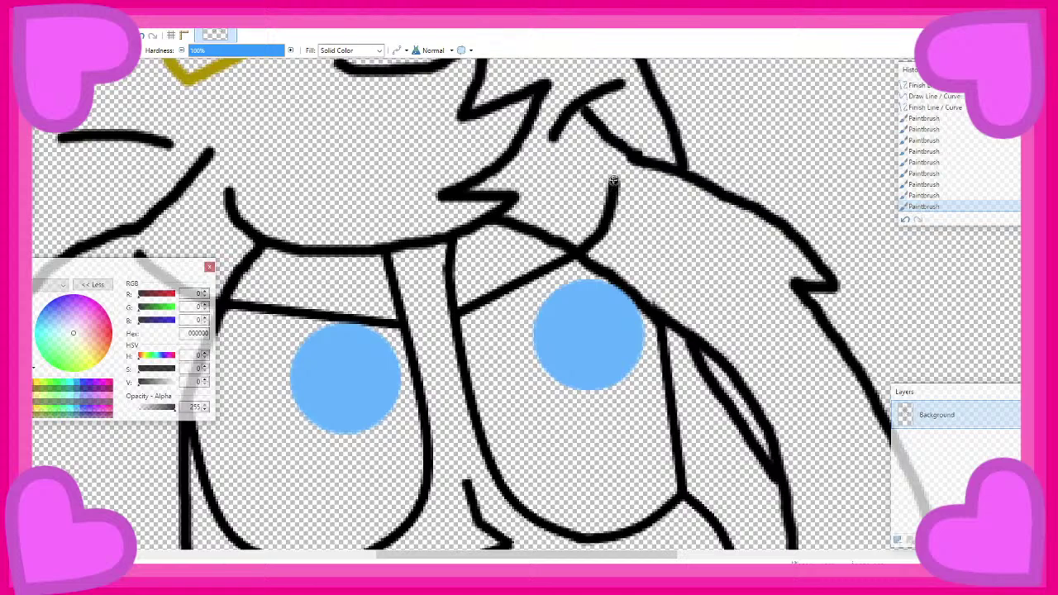
{"action": "scroll", "coordinate": [614, 180], "scroll_direction": "down", "scroll_amount": 4}
{"action": "scroll", "coordinate": [653, 197], "scroll_direction": "down", "scroll_amount": 2}
{"action": "scroll", "coordinate": [653, 196], "scroll_direction": "up", "scroll_amount": 2}
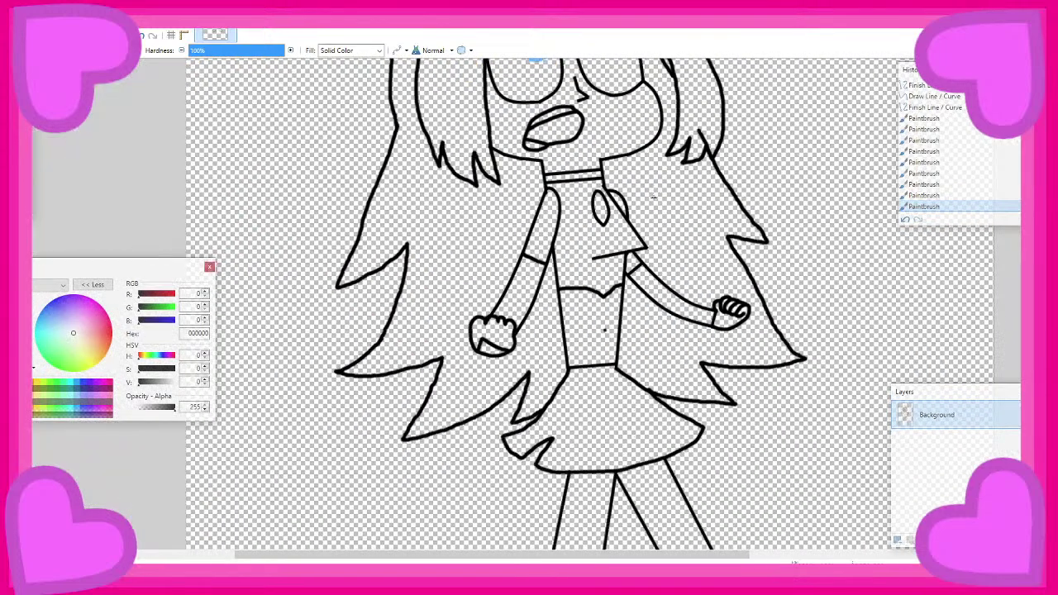
{"action": "scroll", "coordinate": [653, 197], "scroll_direction": "down", "scroll_amount": 5}
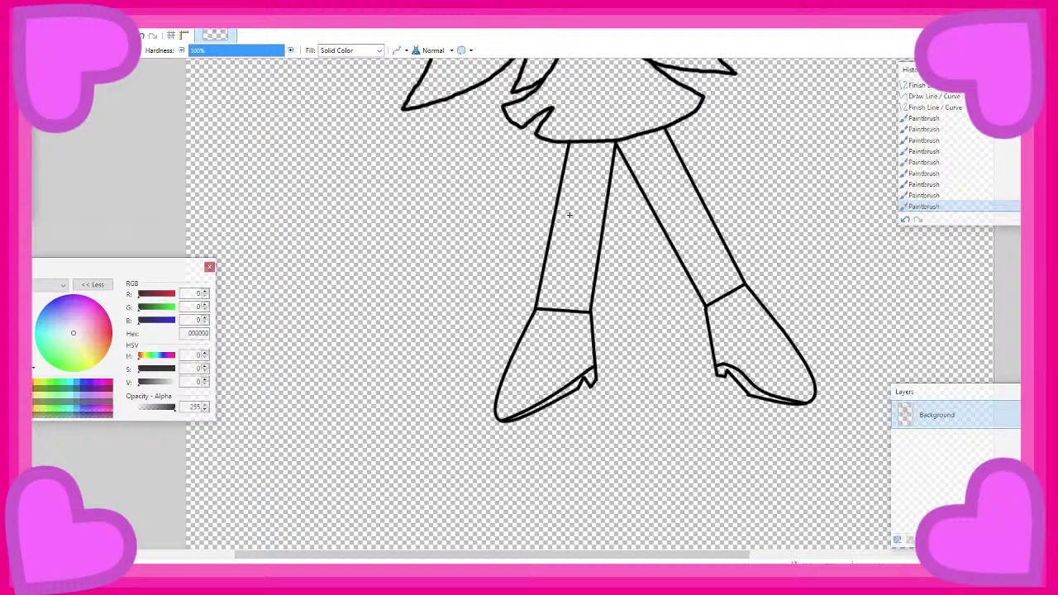
{"action": "scroll", "coordinate": [568, 214], "scroll_direction": "up", "scroll_amount": 10}
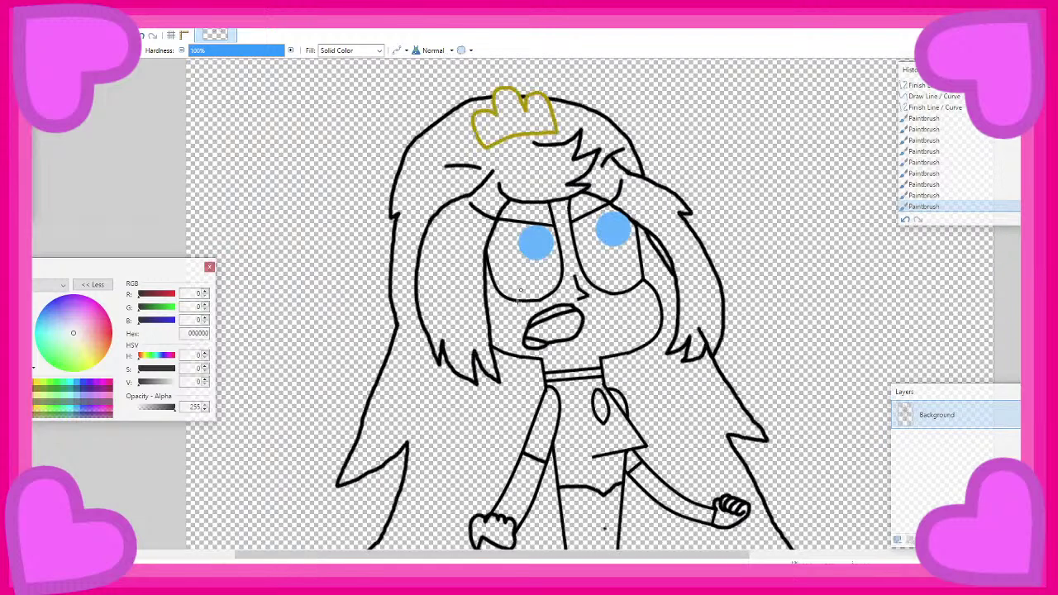
{"action": "scroll", "coordinate": [511, 418], "scroll_direction": "up", "scroll_amount": 4}
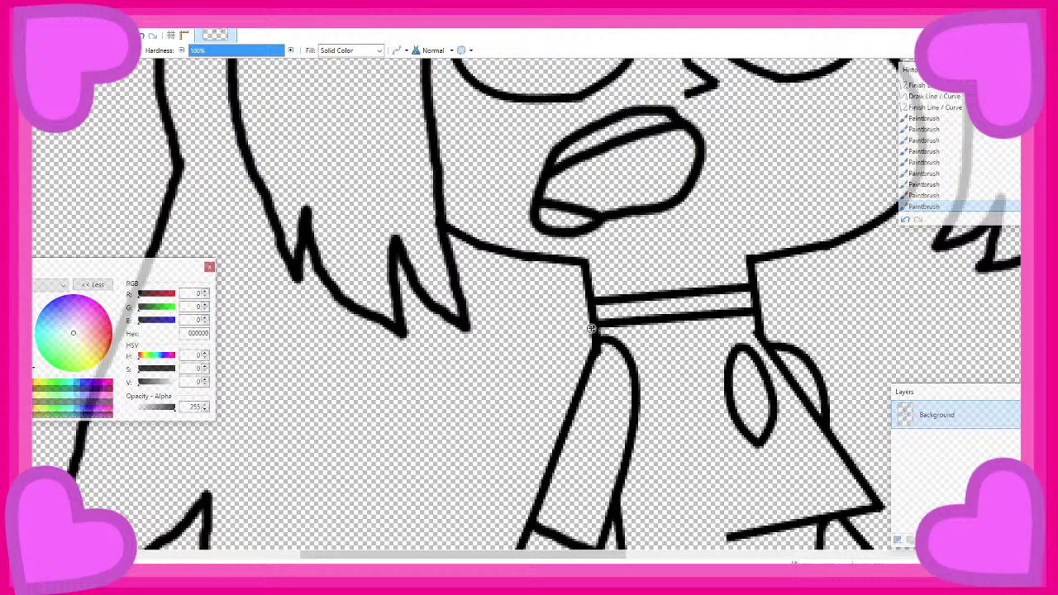
{"action": "left_click_drag", "start_coordinate": [592, 331], "coordinate": [524, 337]}
{"action": "key", "text": "ctrl+z"}
Set the brush colour to dark orange B74C00 by choosing an orange hue and lowering its brightness value to 72
{"action": "scroll", "coordinate": [555, 327], "scroll_direction": "down", "scroll_amount": 4}
{"action": "scroll", "coordinate": [237, 310], "scroll_direction": "up", "scroll_amount": 1}
{"action": "scroll", "coordinate": [237, 311], "scroll_direction": "up", "scroll_amount": 1}
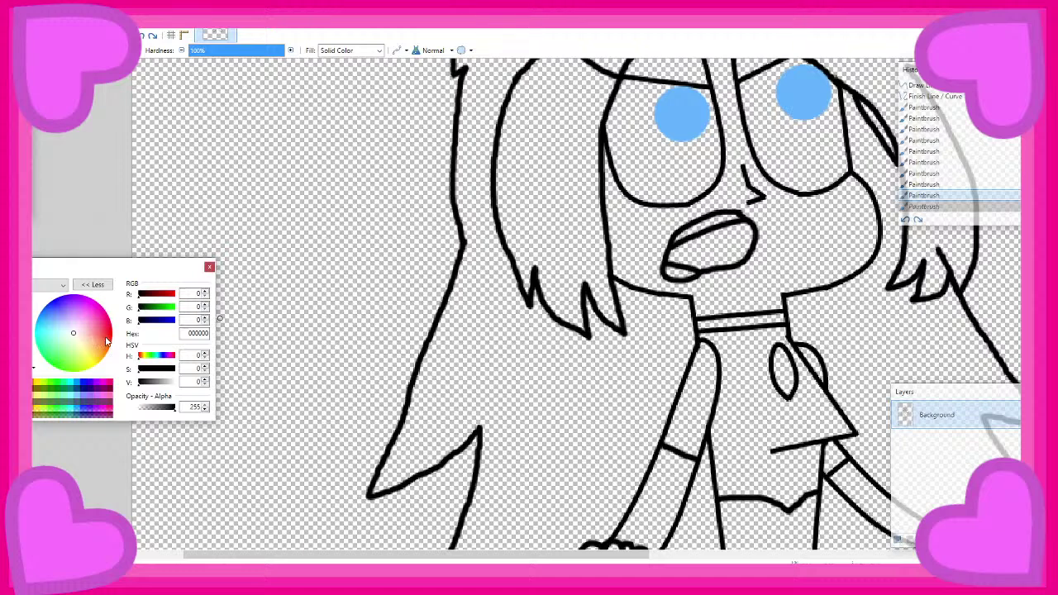
{"action": "left_click", "coordinate": [107, 350]}
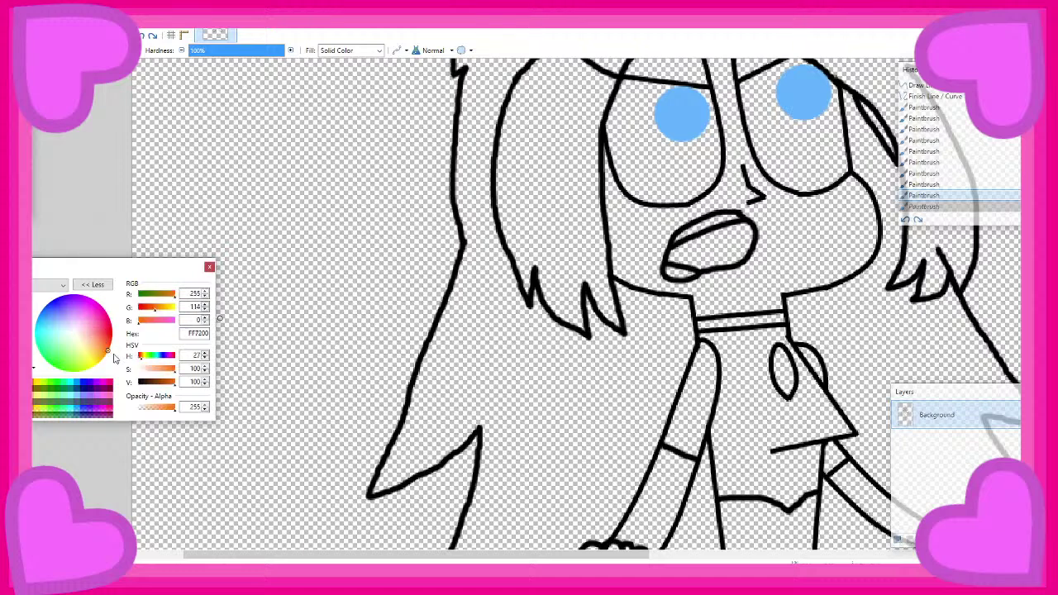
{"action": "left_click", "coordinate": [115, 356]}
{"action": "left_click_drag", "start_coordinate": [168, 383], "coordinate": [165, 384]}
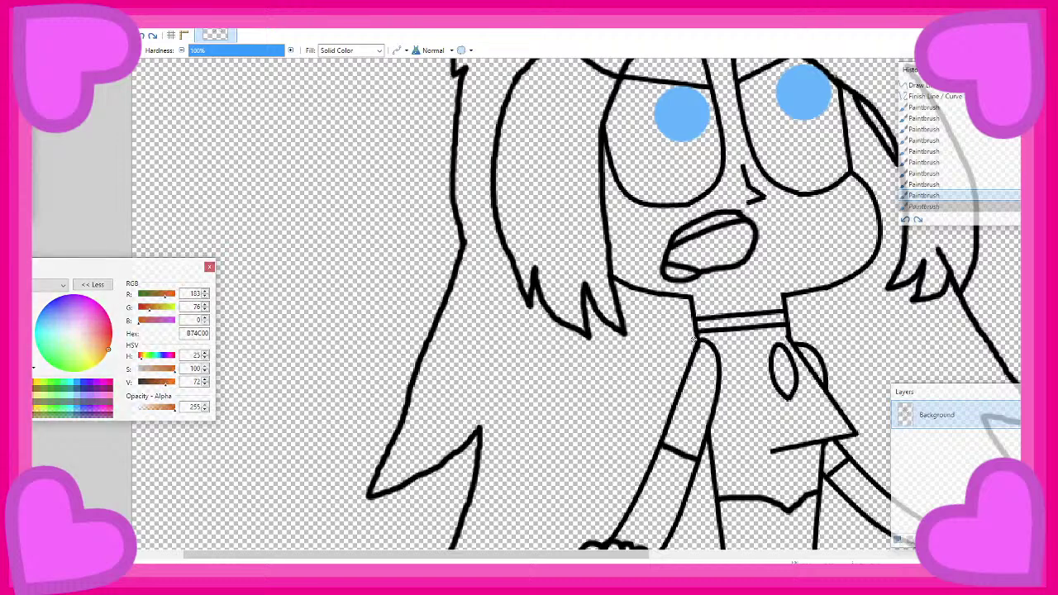
{"action": "mouse_move", "coordinate": [694, 339]}
{"action": "left_mouse_down"}
{"action": "mouse_move", "coordinate": [554, 342]}
{"action": "mouse_move", "coordinate": [468, 310]}
{"action": "mouse_move", "coordinate": [364, 213]}
{"action": "mouse_move", "coordinate": [315, 124]}
{"action": "mouse_move", "coordinate": [244, 291]}
{"action": "mouse_move", "coordinate": [190, 337]}
{"action": "mouse_move", "coordinate": [209, 360]}
{"action": "mouse_move", "coordinate": [318, 406]}
{"action": "mouse_move", "coordinate": [436, 432]}
{"action": "mouse_move", "coordinate": [476, 425]}
{"action": "left_mouse_up"}
{"action": "key", "text": "ctrl+z"}
{"action": "key", "text": "ctrl+z"}
Examine the character's hair, arm, torso and skirt outlines around the empty area beside the body
{"action": "scroll", "coordinate": [693, 343], "scroll_direction": "down", "scroll_amount": 5}
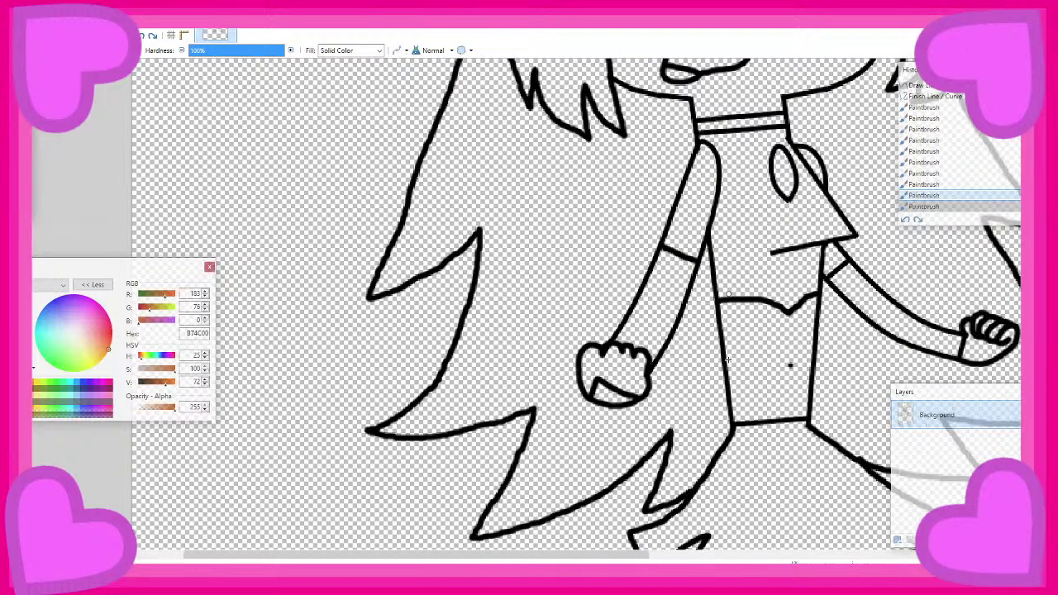
{"action": "scroll", "coordinate": [687, 283], "scroll_direction": "up", "scroll_amount": 1, "text": "ctrl"}
{"action": "scroll", "coordinate": [687, 282], "scroll_direction": "down", "scroll_amount": 3, "text": "ctrl"}
{"action": "scroll", "coordinate": [688, 283], "scroll_direction": "up", "scroll_amount": 3}
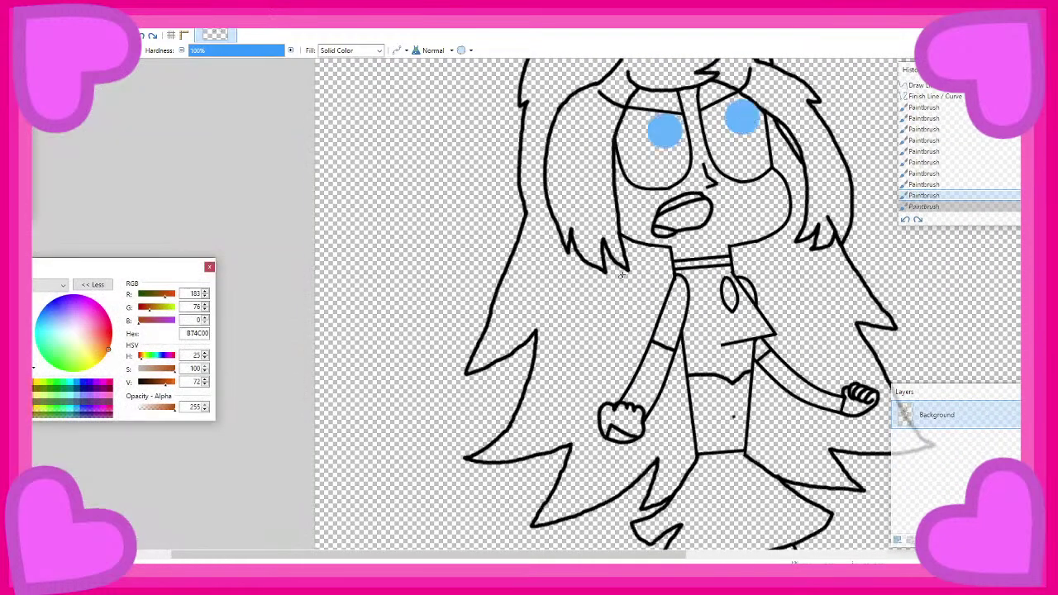
{"action": "scroll", "coordinate": [687, 283], "scroll_direction": "up", "scroll_amount": 3, "text": "ctrl"}
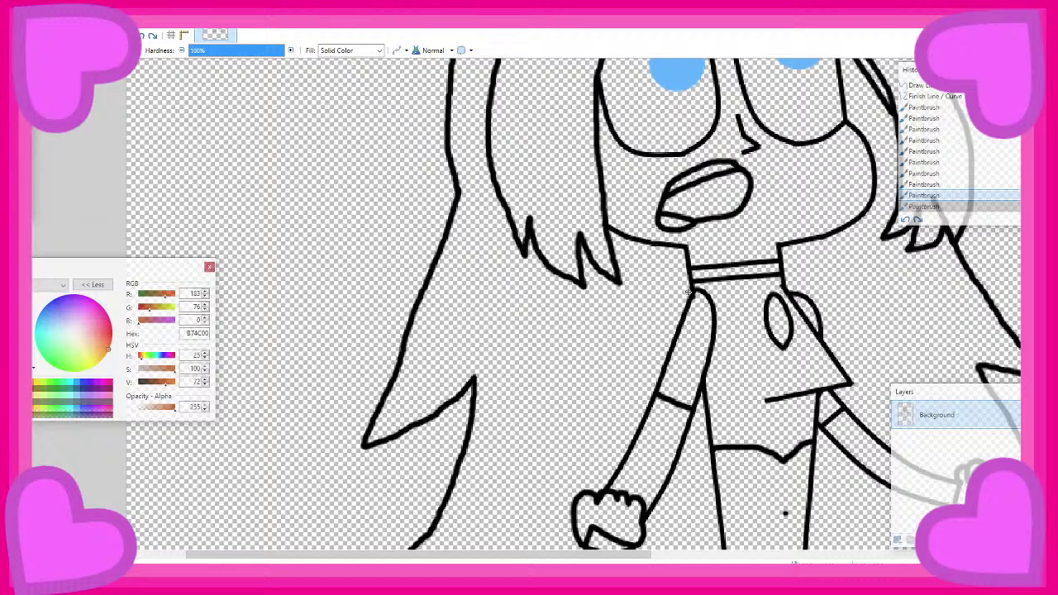
{"action": "scroll", "coordinate": [390, 243], "scroll_direction": "down", "scroll_amount": 3}
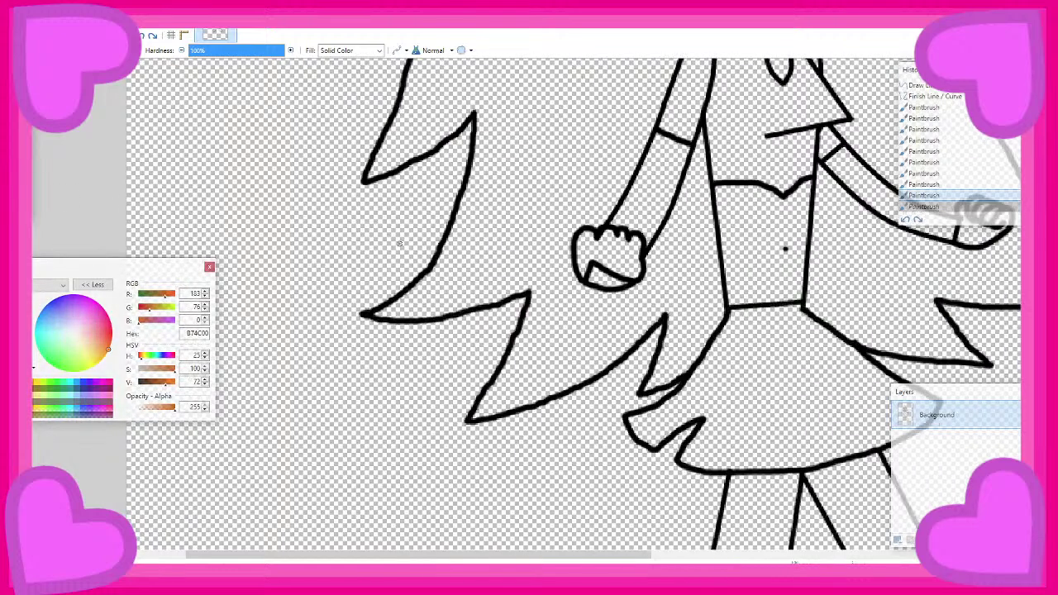
{"action": "scroll", "coordinate": [402, 243], "scroll_direction": "up", "scroll_amount": 2}
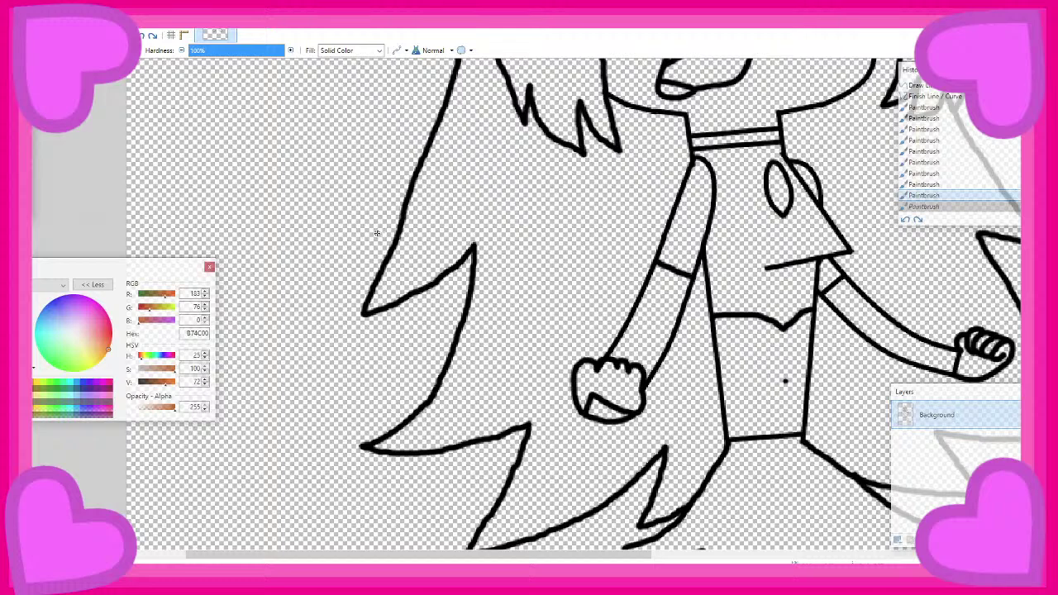
{"action": "scroll", "coordinate": [377, 234], "scroll_direction": "up", "scroll_amount": 4}
{"action": "scroll", "coordinate": [428, 199], "scroll_direction": "down", "scroll_amount": 5}
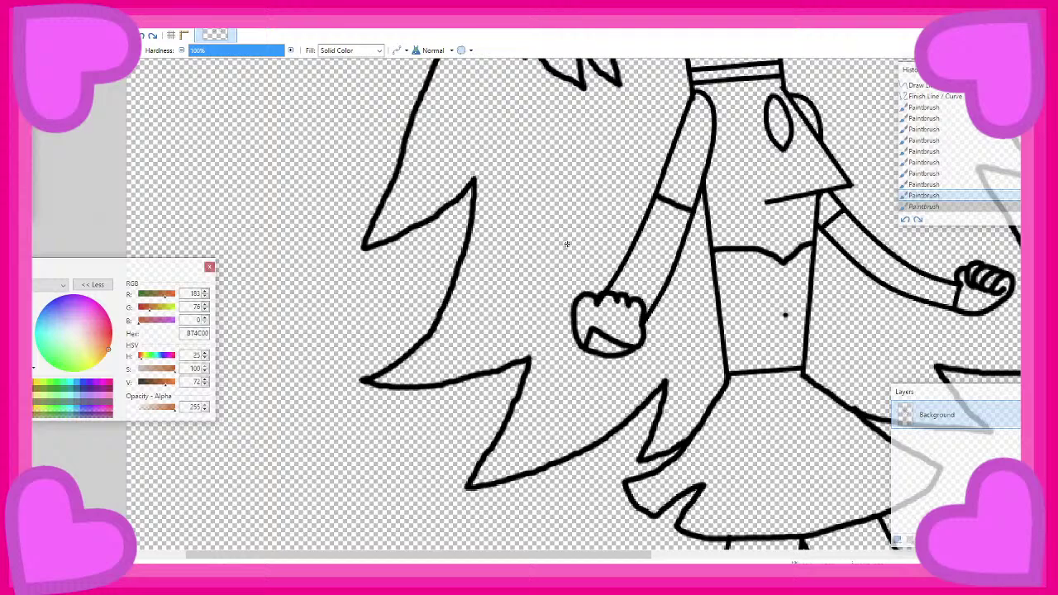
{"action": "scroll", "coordinate": [567, 243], "scroll_direction": "up", "scroll_amount": 2}
{"action": "scroll", "coordinate": [569, 298], "scroll_direction": "down", "scroll_amount": 3}
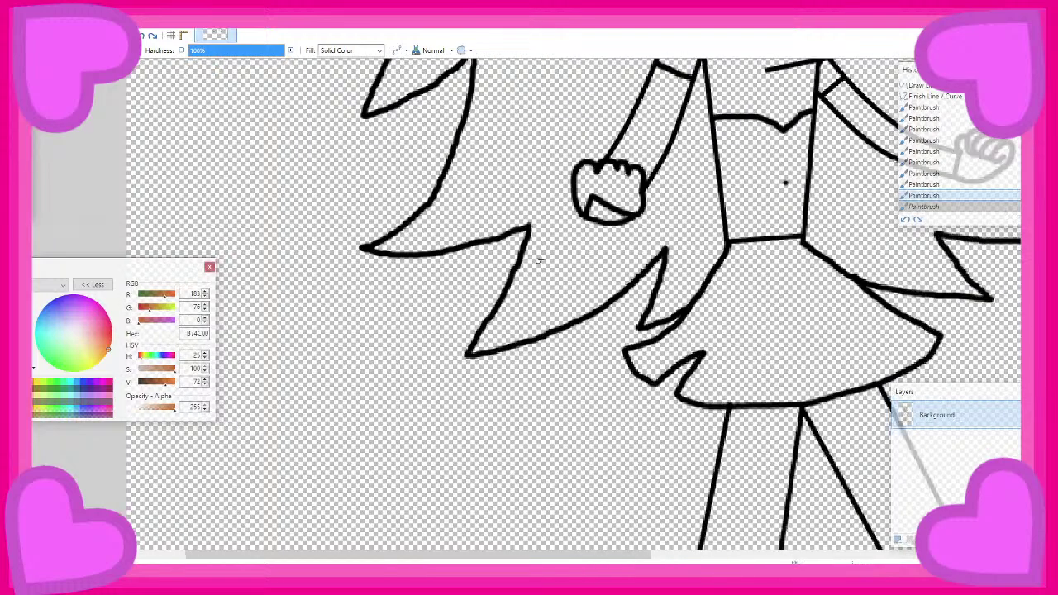
{"action": "scroll", "coordinate": [752, 162], "scroll_direction": "up", "scroll_amount": 1}
{"action": "scroll", "coordinate": [783, 198], "scroll_direction": "up", "scroll_amount": 2}
{"action": "scroll", "coordinate": [742, 209], "scroll_direction": "down", "scroll_amount": 1}
{"action": "scroll", "coordinate": [742, 142], "scroll_direction": "down", "scroll_amount": 4, "text": "ctrl"}
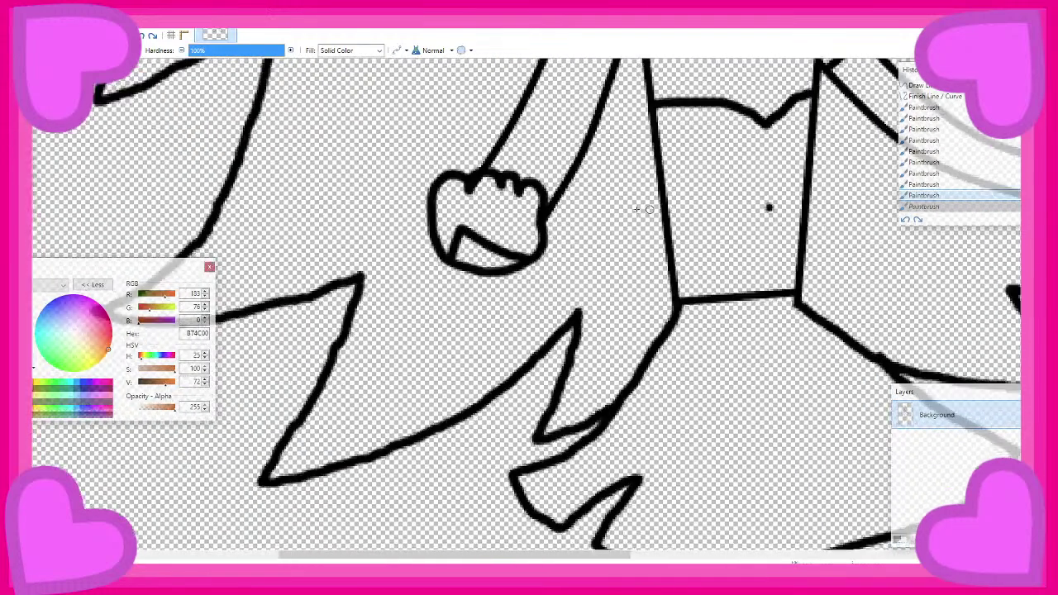
{"action": "scroll", "coordinate": [551, 152], "scroll_direction": "up", "scroll_amount": 3}
{"action": "scroll", "coordinate": [542, 287], "scroll_direction": "up", "scroll_amount": 3, "text": "ctrl"}
{"action": "scroll", "coordinate": [543, 287], "scroll_direction": "down", "scroll_amount": 4}
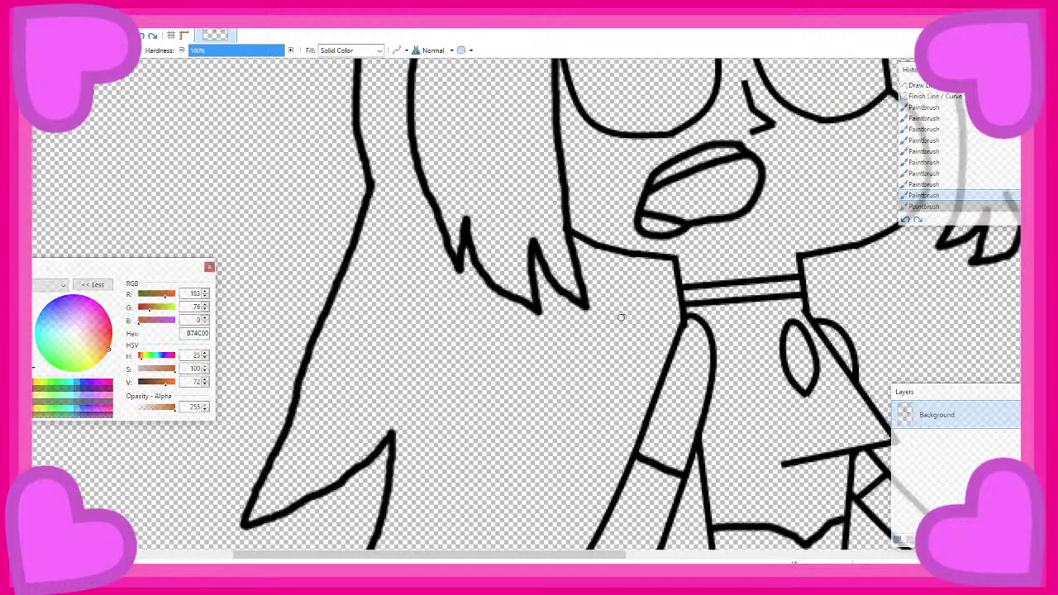
{"action": "scroll", "coordinate": [668, 265], "scroll_direction": "down", "scroll_amount": 4, "text": "ctrl"}
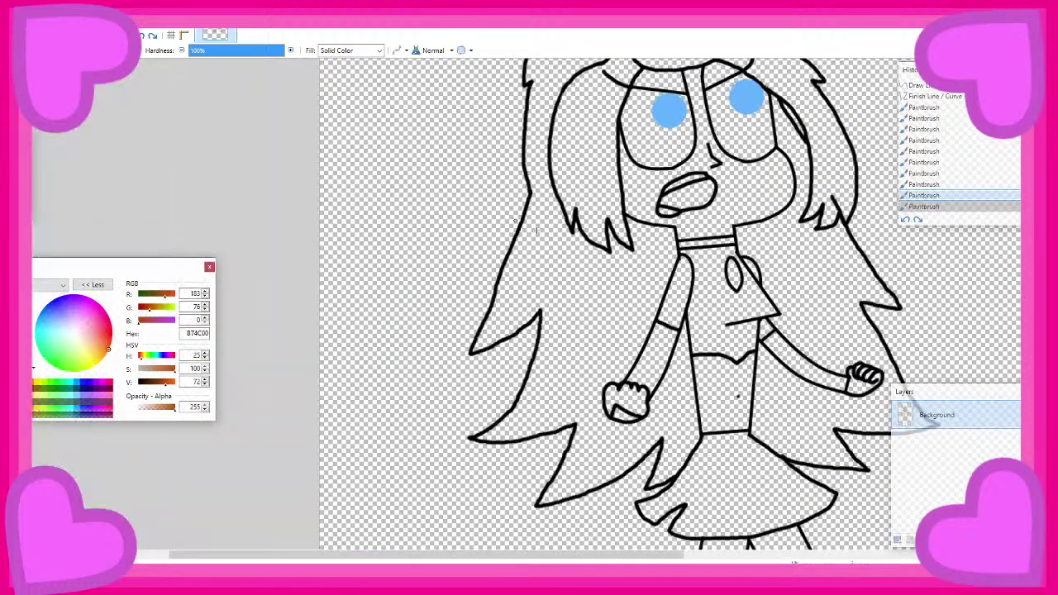
{"action": "scroll", "coordinate": [676, 312], "scroll_direction": "up", "scroll_amount": 4, "text": "ctrl"}
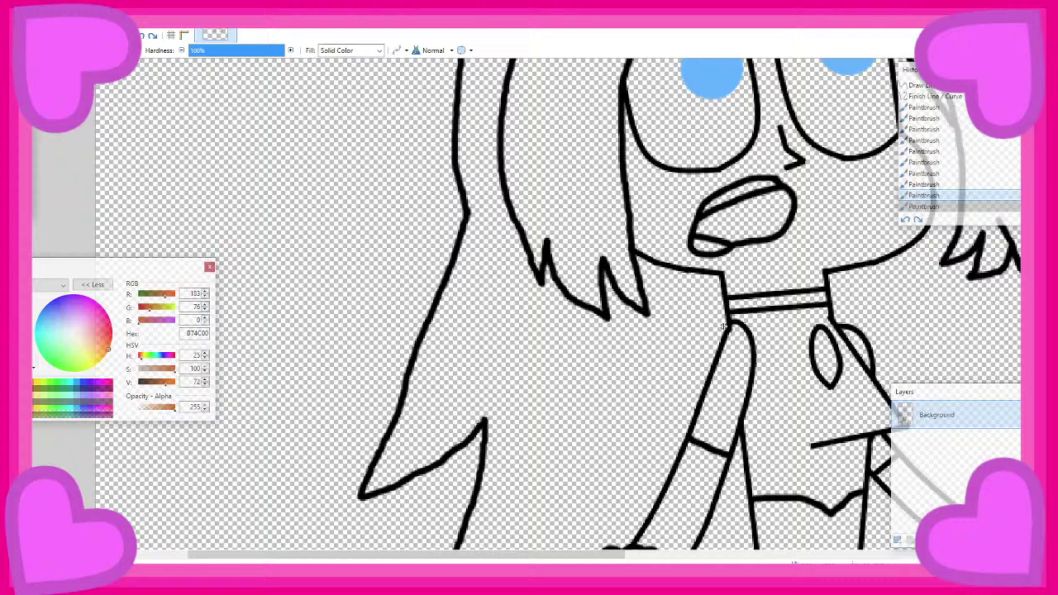
{"action": "mouse_move", "coordinate": [721, 327]}
{"action": "left_mouse_down"}
{"action": "mouse_move", "coordinate": [585, 326]}
{"action": "mouse_move", "coordinate": [517, 306]}
{"action": "mouse_move", "coordinate": [358, 209]}
{"action": "mouse_move", "coordinate": [258, 97]}
{"action": "mouse_move", "coordinate": [243, 126]}
{"action": "left_mouse_up"}
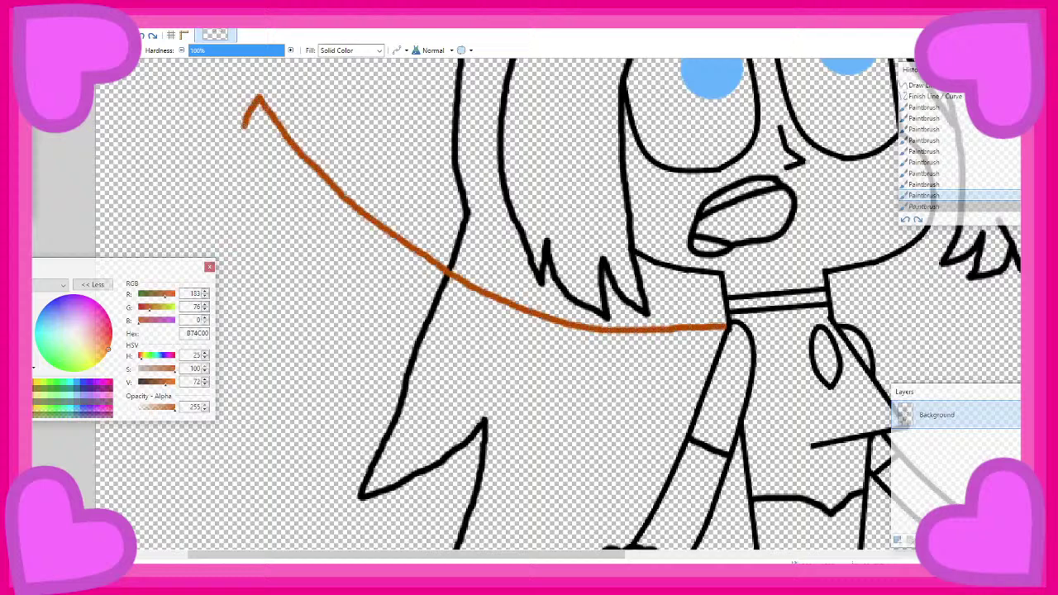
{"action": "left_click_drag", "start_coordinate": [233, 179], "coordinate": [220, 365]}
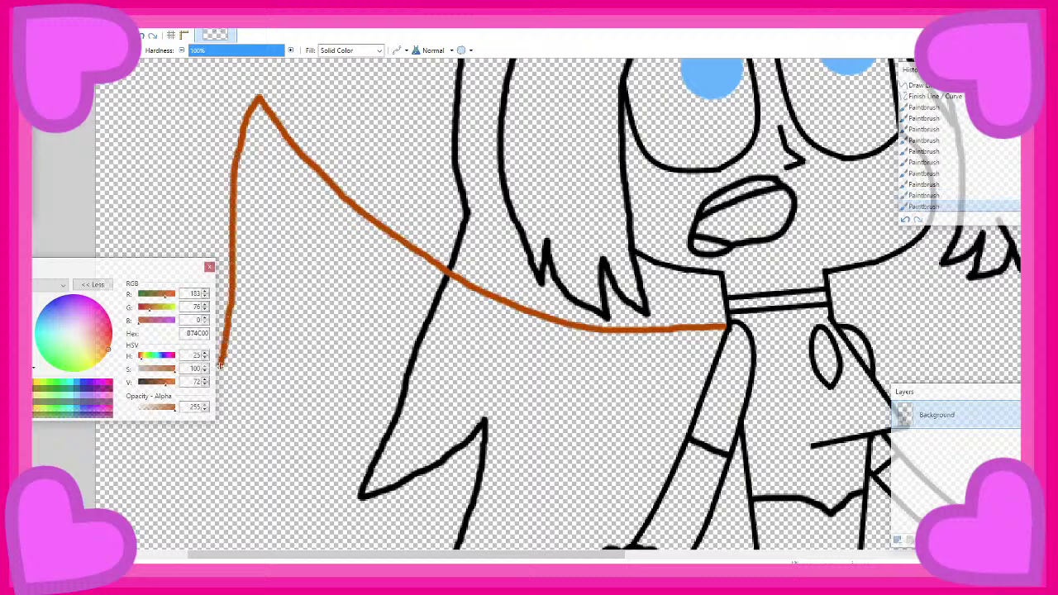
{"action": "key", "text": "ctrl+z"}
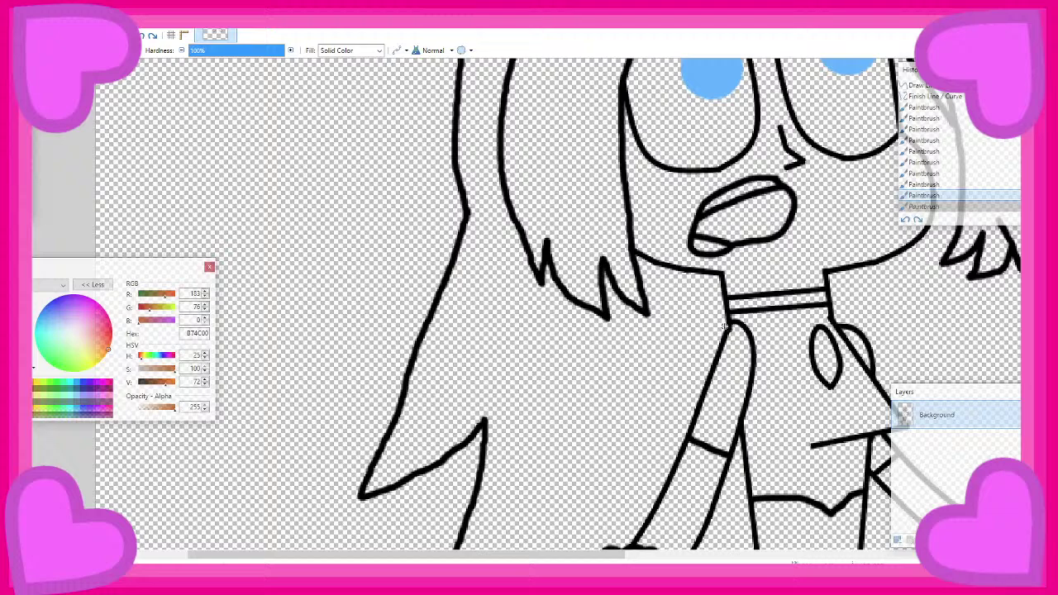
{"action": "mouse_move", "coordinate": [720, 327]}
{"action": "left_mouse_down"}
{"action": "mouse_move", "coordinate": [565, 333]}
{"action": "mouse_move", "coordinate": [441, 302]}
{"action": "mouse_move", "coordinate": [345, 225]}
{"action": "mouse_move", "coordinate": [286, 149]}
{"action": "left_mouse_up"}
{"action": "key", "text": "ctrl+z"}
Draw a dark orange curve with the Line/Curve tool from the neck-shoulder joint, sagging behind the hair and rising outward to the cape's upper corner
{"action": "key", "text": "o"}
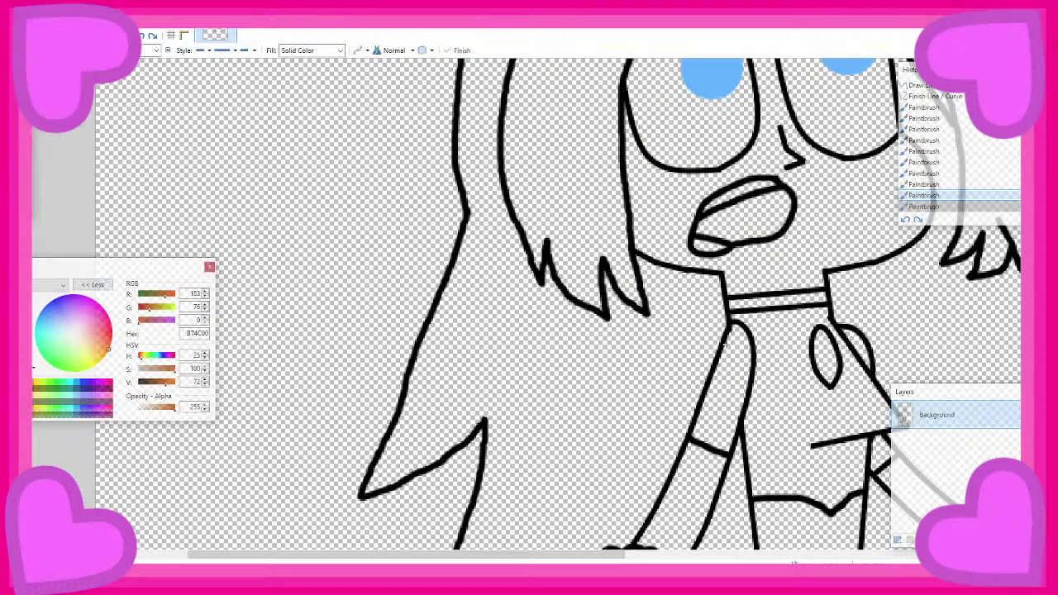
{"action": "mouse_move", "coordinate": [722, 326]}
{"action": "left_mouse_down"}
{"action": "mouse_move", "coordinate": [441, 322]}
{"action": "mouse_move", "coordinate": [347, 267]}
{"action": "mouse_move", "coordinate": [290, 201]}
{"action": "mouse_move", "coordinate": [222, 147]}
{"action": "mouse_move", "coordinate": [228, 137]}
{"action": "left_mouse_up"}
{"action": "left_click_drag", "start_coordinate": [524, 321], "coordinate": [474, 288]}
{"action": "left_click_drag", "start_coordinate": [724, 328], "coordinate": [727, 326]}
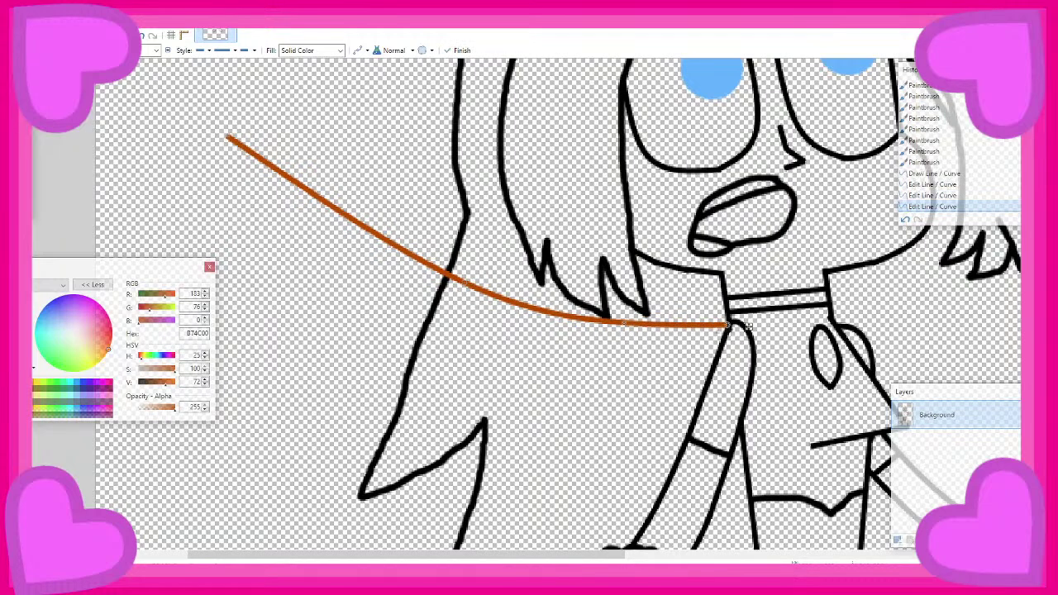
{"action": "left_click", "coordinate": [617, 397]}
{"action": "scroll", "coordinate": [628, 329], "scroll_direction": "down", "scroll_amount": 2}
{"action": "scroll", "coordinate": [678, 324], "scroll_direction": "up", "scroll_amount": 6}
{"action": "key", "text": "ctrl+z"}
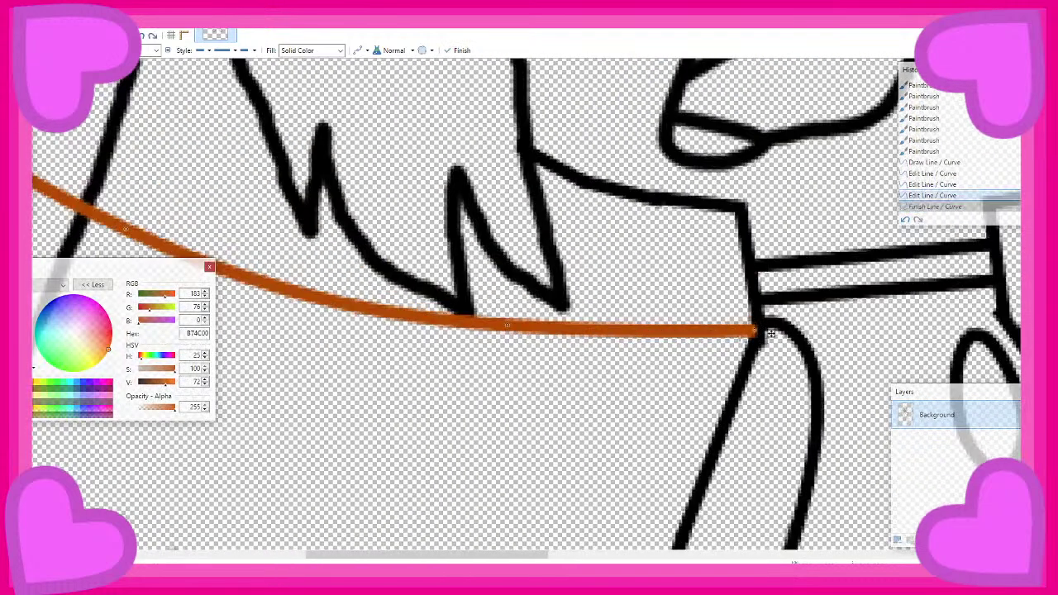
{"action": "left_click_drag", "start_coordinate": [752, 333], "coordinate": [748, 328]}
{"action": "left_click", "coordinate": [651, 366]}
{"action": "scroll", "coordinate": [652, 361], "scroll_direction": "down", "scroll_amount": 6}
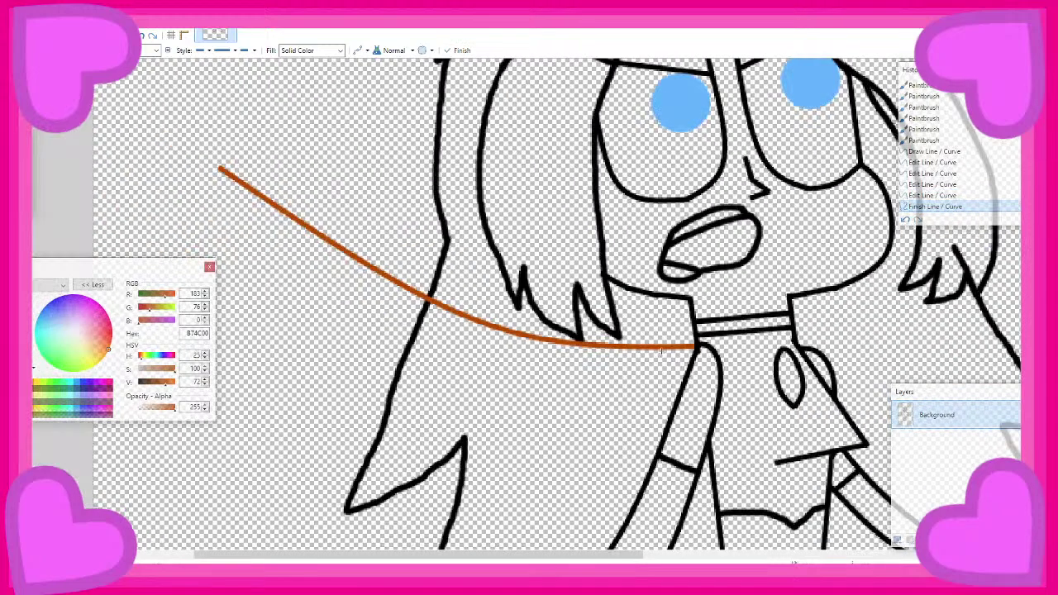
{"action": "scroll", "coordinate": [555, 378], "scroll_direction": "up", "scroll_amount": 1}
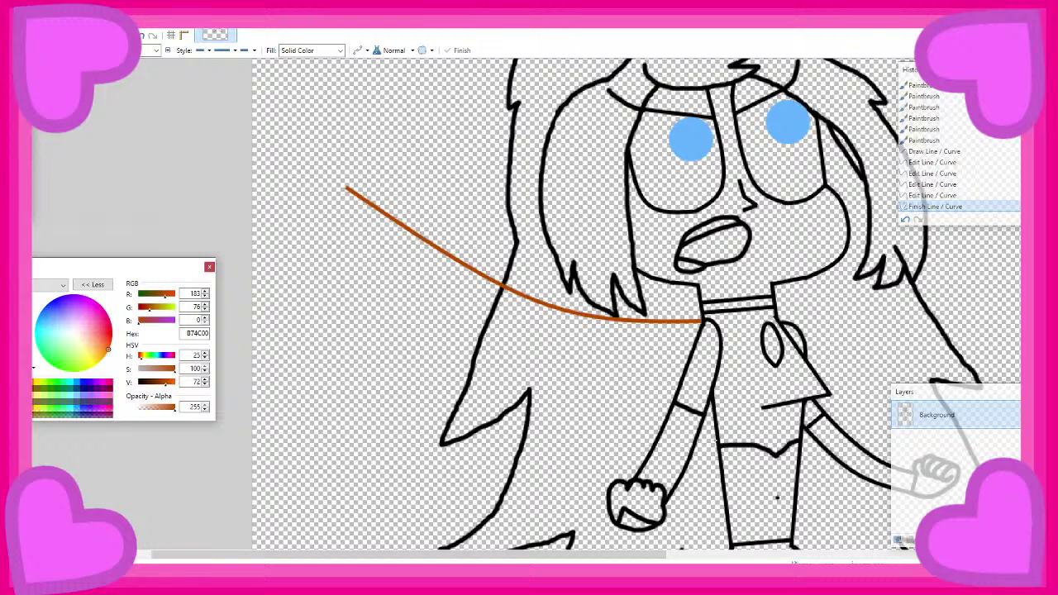
Draw a short dark orange line across the gap between the torso's waist and the adjacent forearm
{"action": "scroll", "coordinate": [710, 434], "scroll_direction": "up", "scroll_amount": 3}
{"action": "left_click_drag", "start_coordinate": [712, 431], "coordinate": [618, 459]}
{"action": "key", "text": "Return"}
{"action": "scroll", "coordinate": [618, 459], "scroll_direction": "down", "scroll_amount": 3}
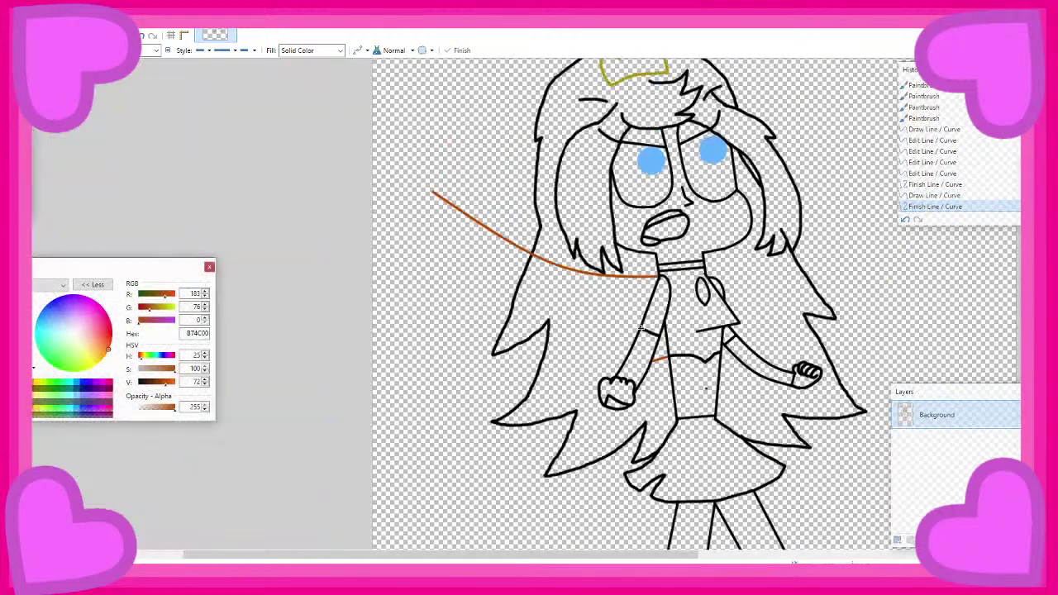
Draw the cape's lower edge as a dark orange curve from the forearm above the fist, outward past the hair and slightly upward
{"action": "scroll", "coordinate": [653, 397], "scroll_direction": "up", "scroll_amount": 3}
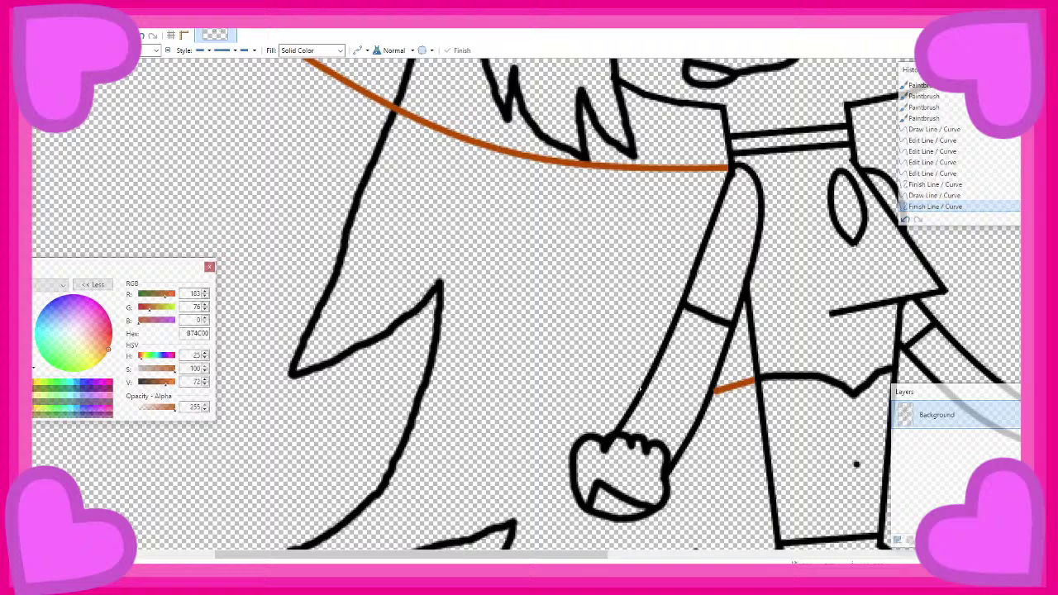
{"action": "left_click_drag", "start_coordinate": [641, 389], "coordinate": [294, 349]}
{"action": "scroll", "coordinate": [515, 371], "scroll_direction": "down", "scroll_amount": 2}
{"action": "left_click_drag", "start_coordinate": [491, 364], "coordinate": [489, 384]}
{"action": "left_click_drag", "start_coordinate": [418, 347], "coordinate": [377, 372]}
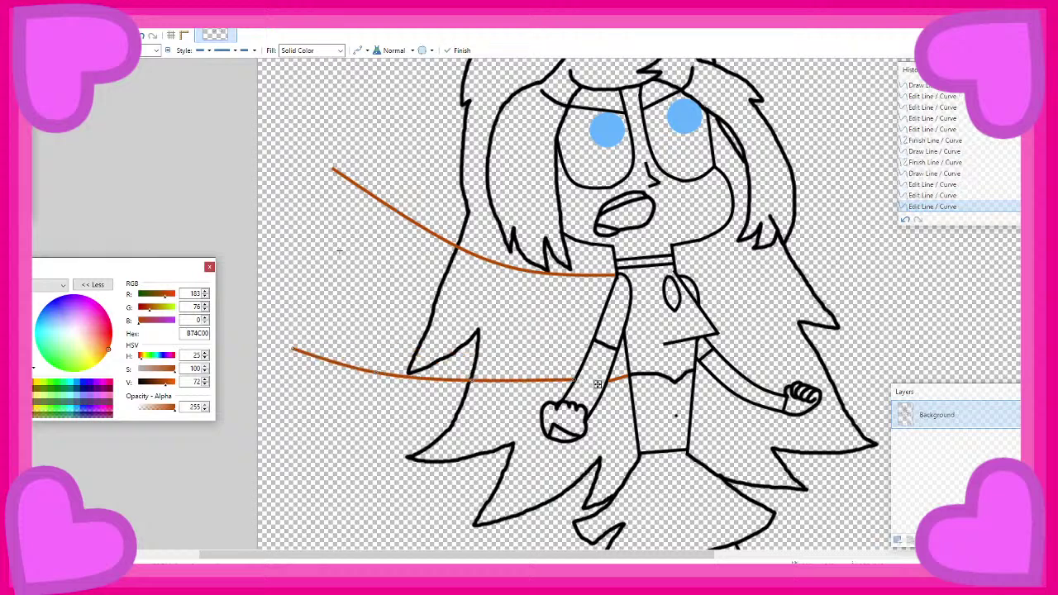
{"action": "scroll", "coordinate": [577, 385], "scroll_direction": "up", "scroll_amount": 3}
{"action": "left_click_drag", "start_coordinate": [565, 362], "coordinate": [562, 370]}
{"action": "scroll", "coordinate": [563, 348], "scroll_direction": "down", "scroll_amount": 6}
{"action": "scroll", "coordinate": [401, 227], "scroll_direction": "up", "scroll_amount": 4}
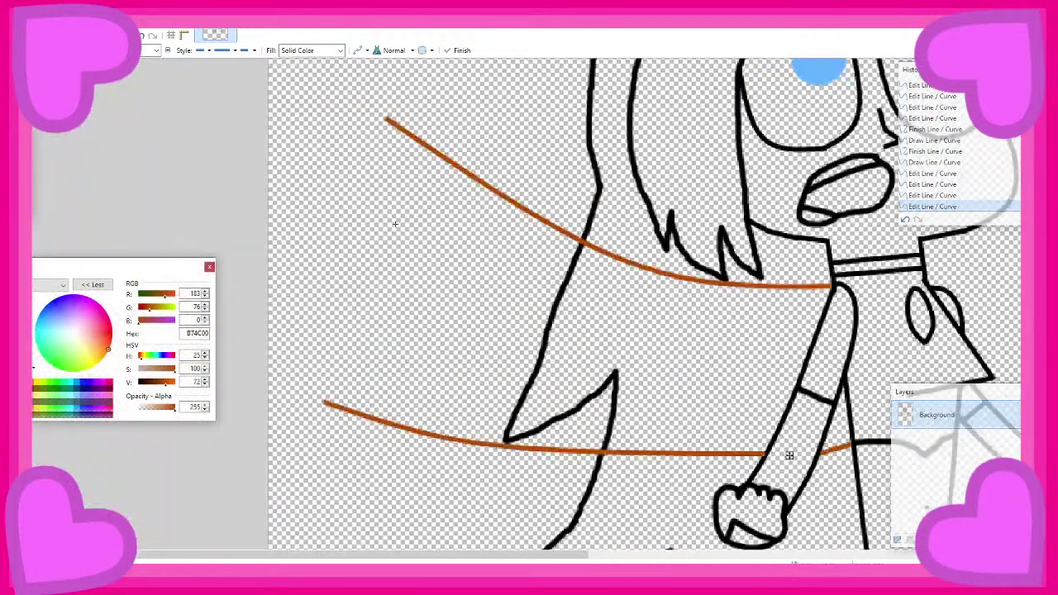
{"action": "key", "text": "Return"}
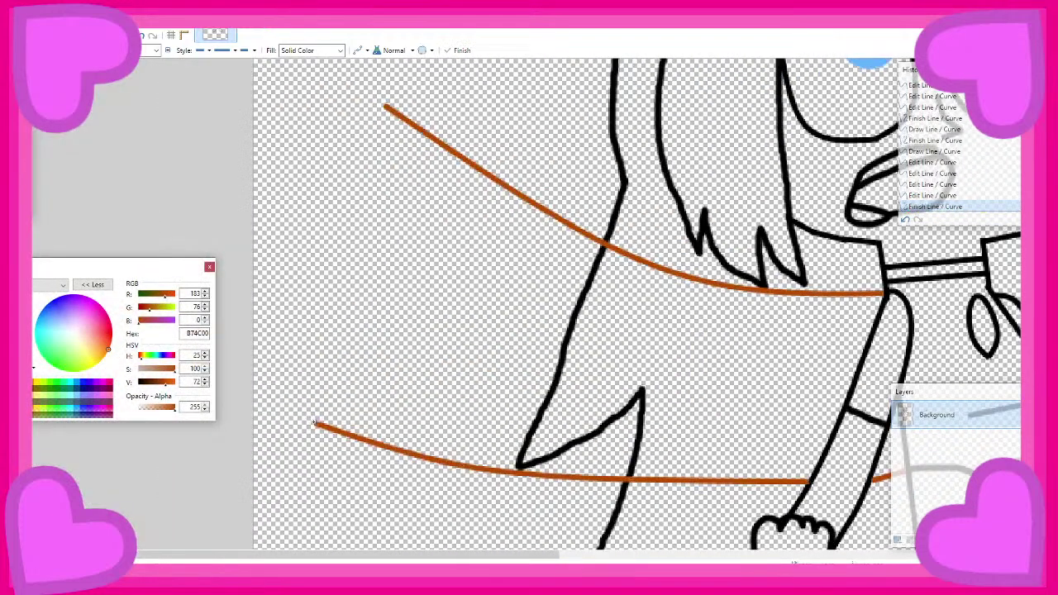
Close the cape's outer side with a dark orange line joining the ends of its lower and upper edges, bent gently inward
{"action": "mouse_move", "coordinate": [315, 423]}
{"action": "left_mouse_down"}
{"action": "mouse_move", "coordinate": [373, 359]}
{"action": "mouse_move", "coordinate": [388, 110]}
{"action": "left_mouse_up"}
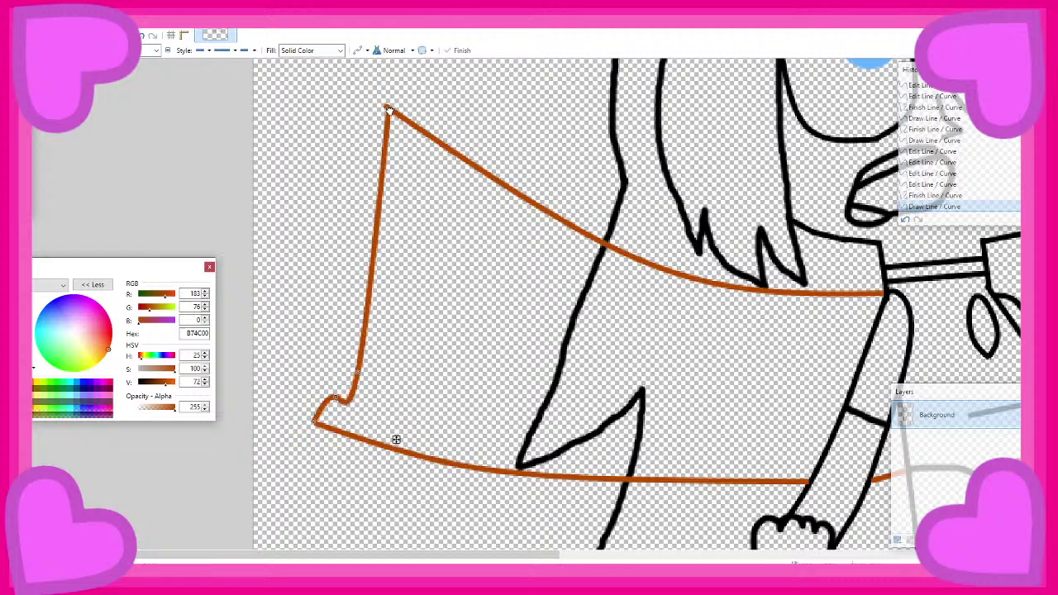
{"action": "left_click", "coordinate": [389, 107]}
{"action": "left_click_drag", "start_coordinate": [355, 378], "coordinate": [395, 241]}
{"action": "left_click_drag", "start_coordinate": [336, 393], "coordinate": [361, 320]}
{"action": "scroll", "coordinate": [361, 321], "scroll_direction": "down", "scroll_amount": 3}
{"action": "scroll", "coordinate": [432, 304], "scroll_direction": "down", "scroll_amount": 2}
{"action": "scroll", "coordinate": [696, 291], "scroll_direction": "up", "scroll_amount": 3}
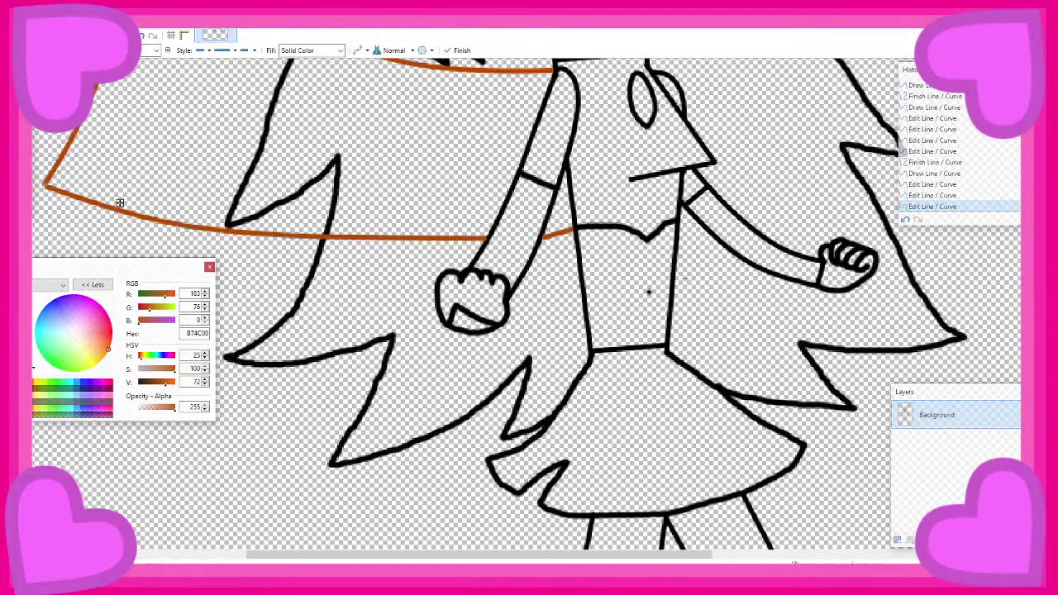
{"action": "scroll", "coordinate": [661, 294], "scroll_direction": "up", "scroll_amount": 2}
{"action": "scroll", "coordinate": [630, 298], "scroll_direction": "down", "scroll_amount": 6}
{"action": "scroll", "coordinate": [680, 270], "scroll_direction": "up", "scroll_amount": 6}
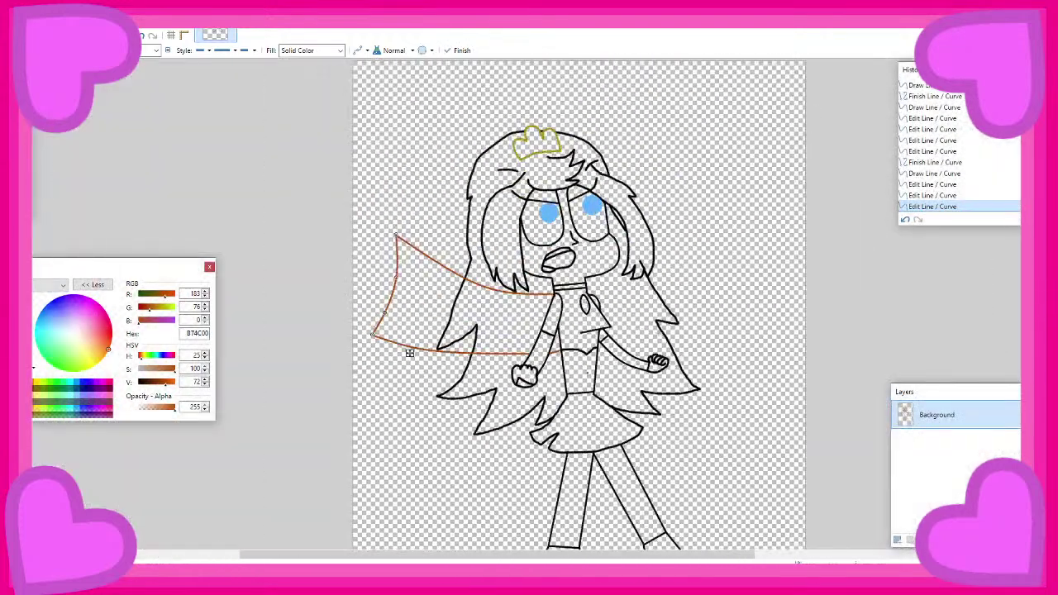
{"action": "scroll", "coordinate": [562, 410], "scroll_direction": "down", "scroll_amount": 5}
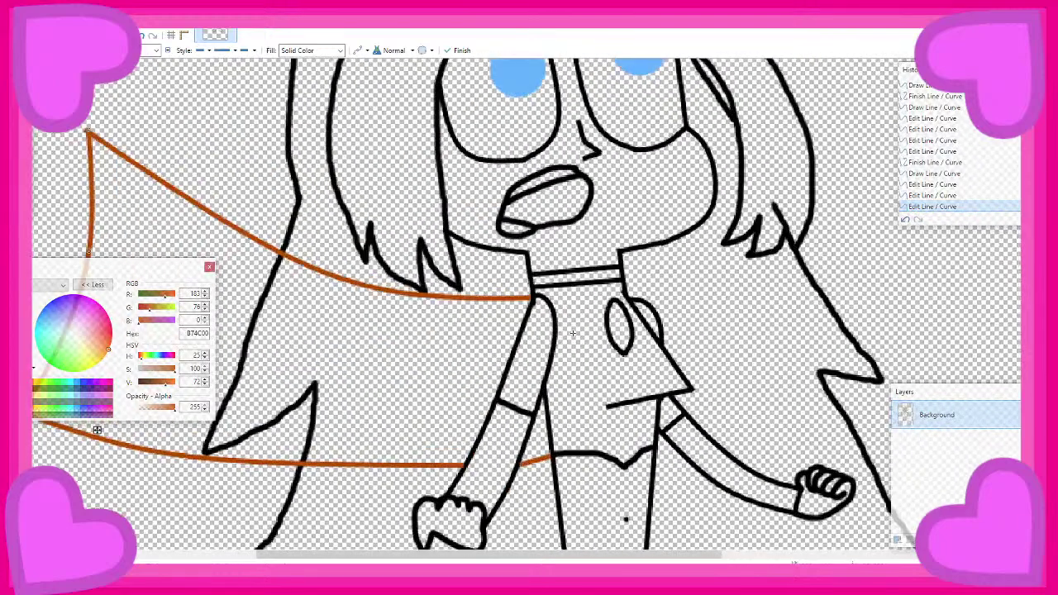
{"action": "scroll", "coordinate": [540, 188], "scroll_direction": "up", "scroll_amount": 4}
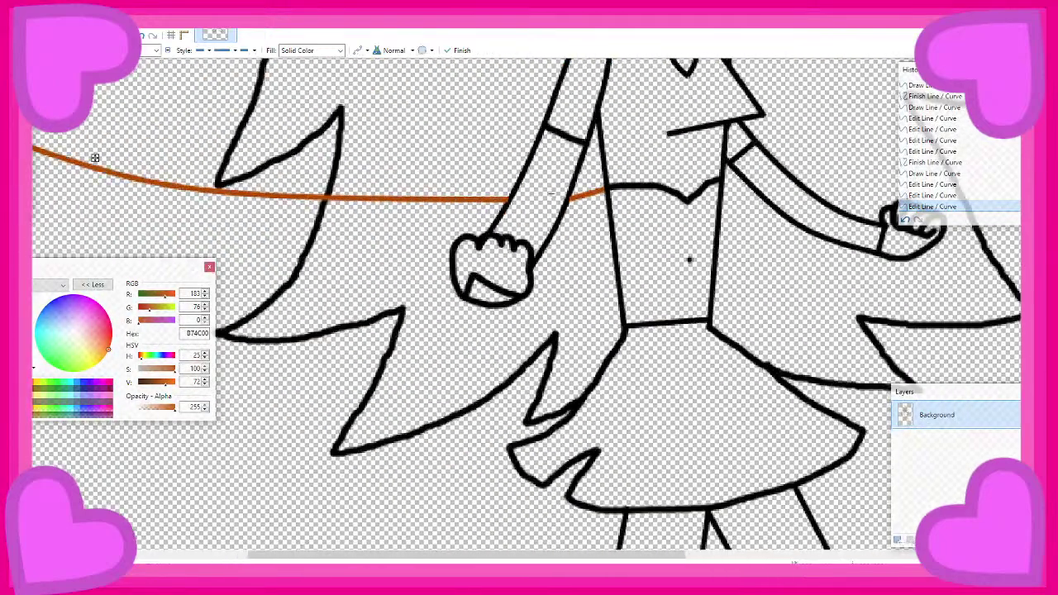
{"action": "key", "text": "Return"}
Draw a small dark orange cape flap from the waist down behind the fist, with a short curved hem and an inner edge returning to the torso
{"action": "mouse_move", "coordinate": [612, 189]}
{"action": "left_mouse_down"}
{"action": "mouse_move", "coordinate": [555, 316]}
{"action": "mouse_move", "coordinate": [501, 360]}
{"action": "mouse_move", "coordinate": [575, 391]}
{"action": "mouse_move", "coordinate": [612, 317]}
{"action": "mouse_move", "coordinate": [631, 306]}
{"action": "left_mouse_up"}
{"action": "key", "text": "Return"}
{"action": "key", "text": "ctrl+z"}
{"action": "key", "text": "ctrl+z"}
{"action": "mouse_move", "coordinate": [542, 365]}
{"action": "left_mouse_down"}
{"action": "mouse_move", "coordinate": [562, 374]}
{"action": "mouse_move", "coordinate": [614, 348]}
{"action": "mouse_move", "coordinate": [624, 263]}
{"action": "left_mouse_up"}
{"action": "key", "text": "Return"}
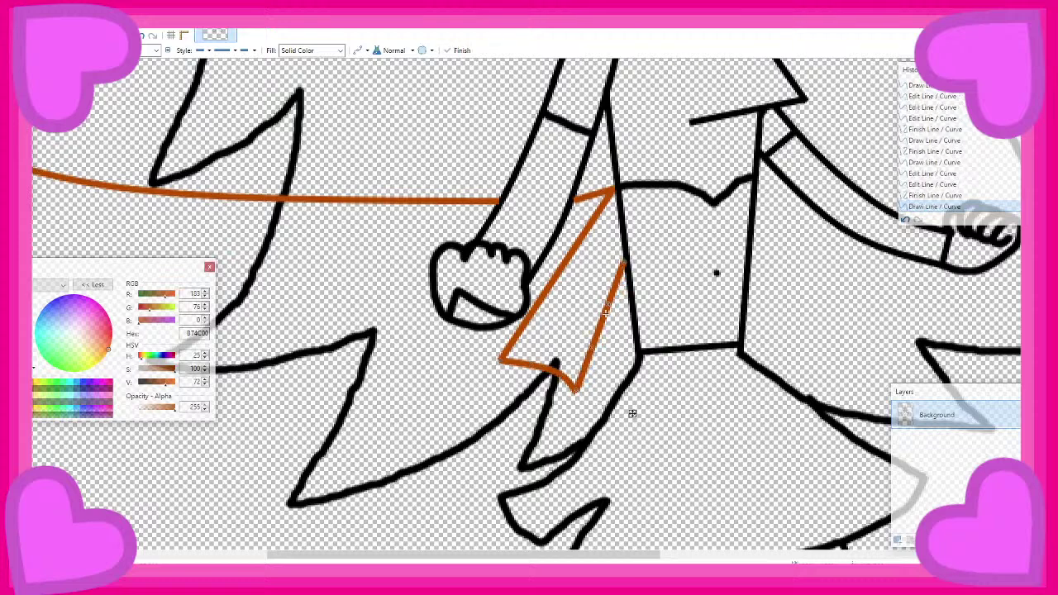
Bend the small flap's inner edge into a smooth curve that meets the side of the torso
{"action": "mouse_move", "coordinate": [606, 310]}
{"action": "left_mouse_down"}
{"action": "mouse_move", "coordinate": [610, 288]}
{"action": "mouse_move", "coordinate": [606, 299]}
{"action": "left_mouse_up"}
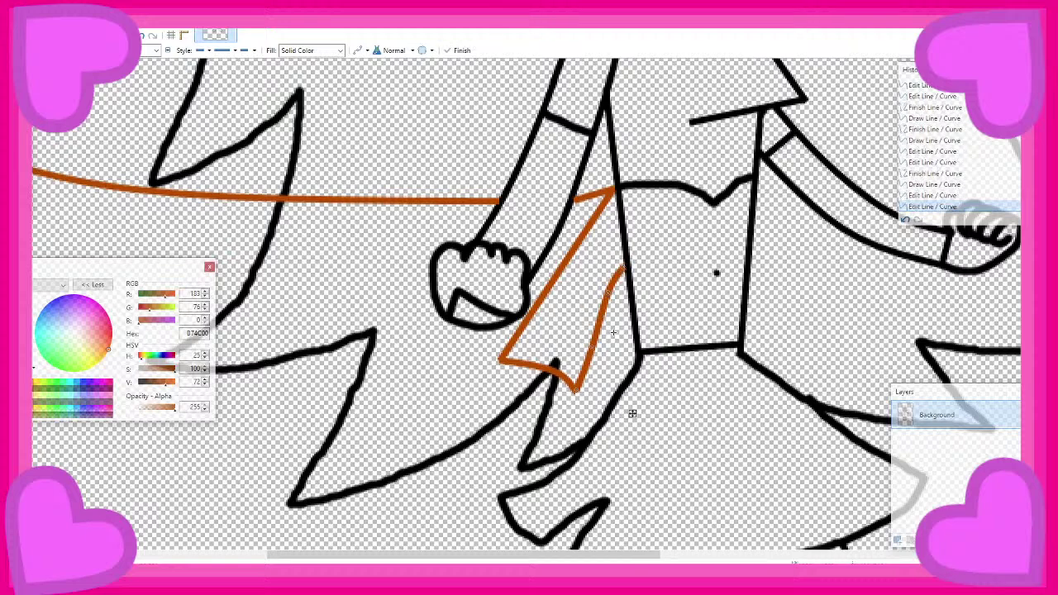
{"action": "left_click_drag", "start_coordinate": [590, 348], "coordinate": [589, 335]}
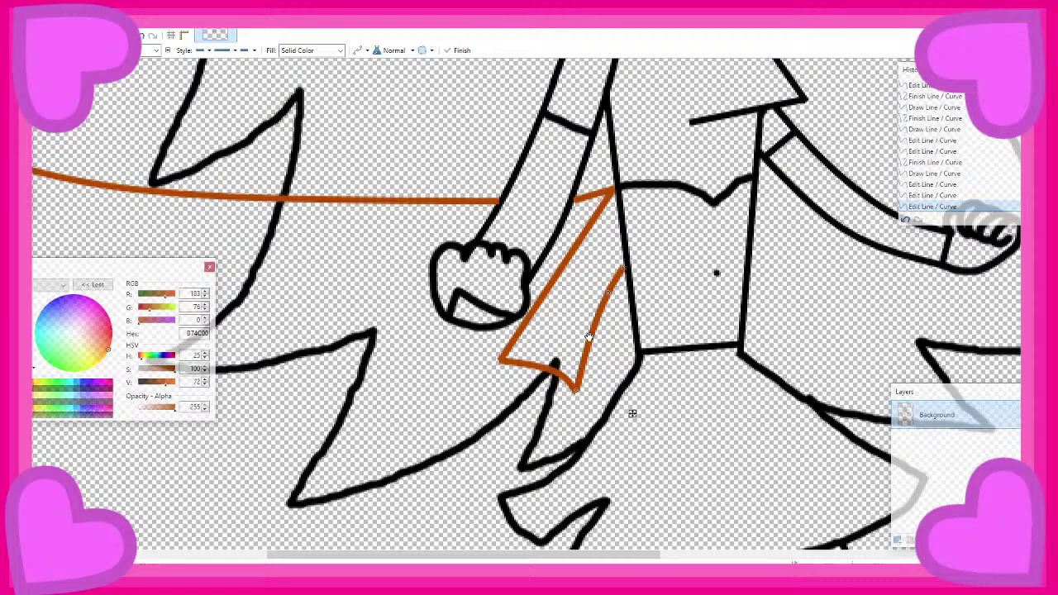
{"action": "left_click_drag", "start_coordinate": [605, 288], "coordinate": [614, 275]}
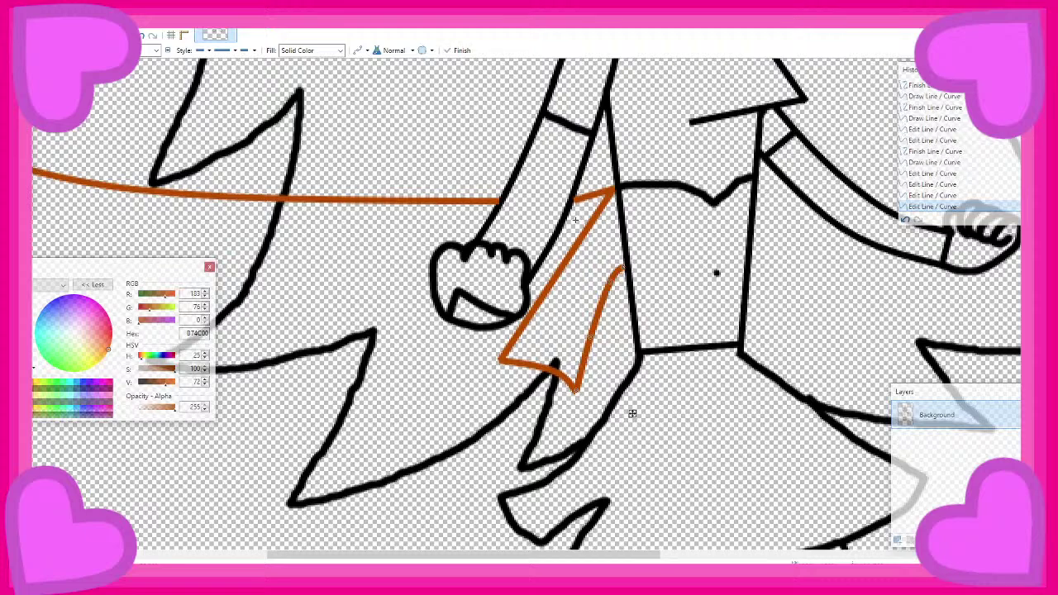
{"action": "left_click", "coordinate": [575, 220]}
{"action": "scroll", "coordinate": [573, 218], "scroll_direction": "down", "scroll_amount": 3}
{"action": "scroll", "coordinate": [572, 218], "scroll_direction": "up", "scroll_amount": 3}
{"action": "scroll", "coordinate": [569, 315], "scroll_direction": "down", "scroll_amount": 3}
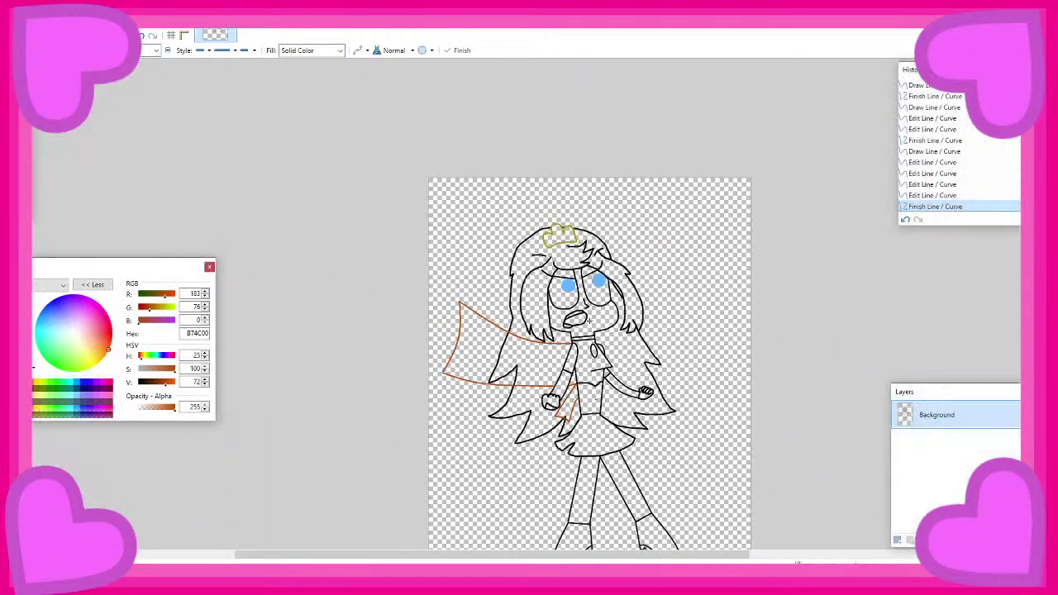
Draw a dark orange curve from the other side of the neck, passing behind the hair and rising outward
{"action": "scroll", "coordinate": [643, 330], "scroll_direction": "up", "scroll_amount": 3}
{"action": "scroll", "coordinate": [606, 351], "scroll_direction": "up", "scroll_amount": 5}
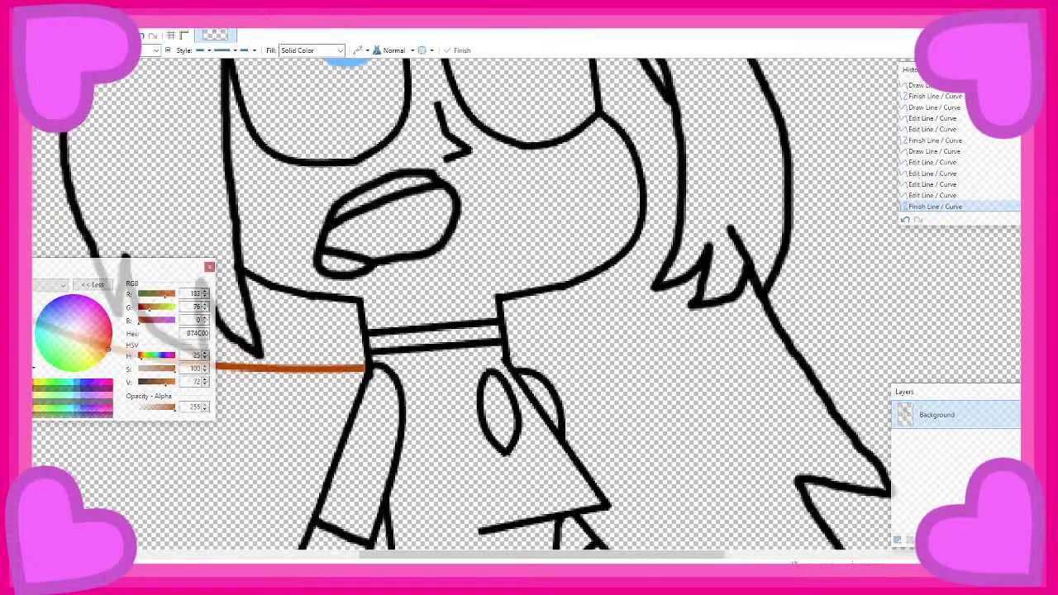
{"action": "mouse_move", "coordinate": [512, 356]}
{"action": "left_mouse_down"}
{"action": "mouse_move", "coordinate": [638, 348]}
{"action": "mouse_move", "coordinate": [587, 347]}
{"action": "left_mouse_up"}
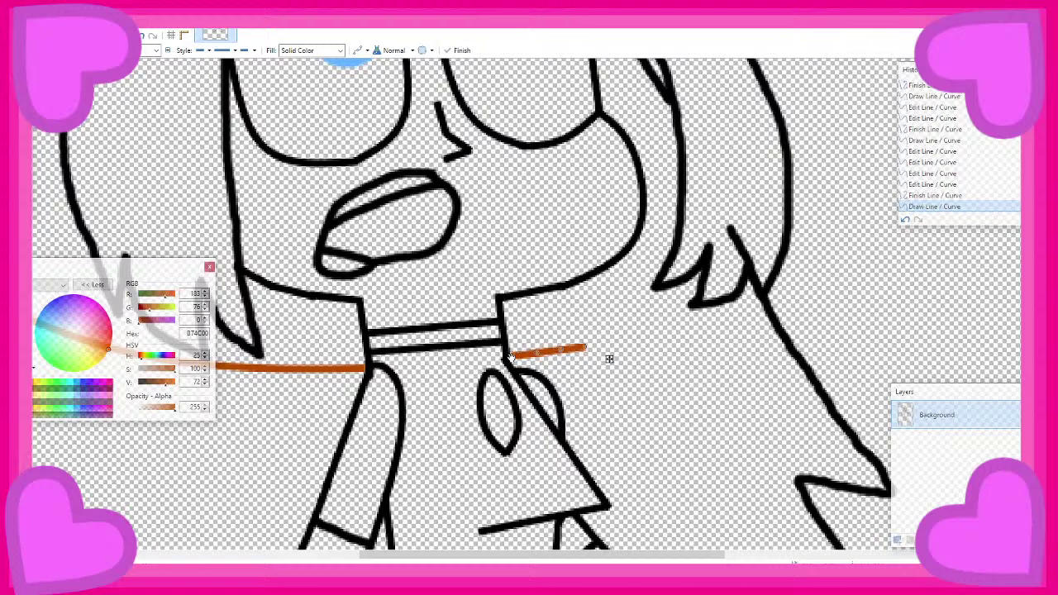
{"action": "key", "text": "ctrl+z"}
{"action": "scroll", "coordinate": [507, 356], "scroll_direction": "down", "scroll_amount": 3}
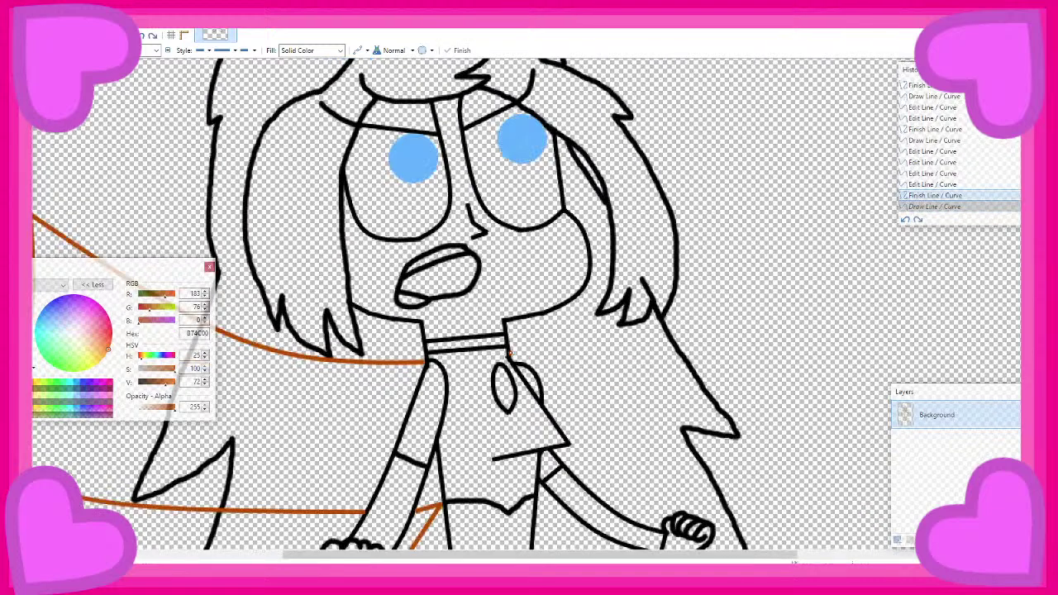
{"action": "mouse_move", "coordinate": [509, 353]}
{"action": "left_mouse_down"}
{"action": "mouse_move", "coordinate": [661, 333]}
{"action": "mouse_move", "coordinate": [792, 225]}
{"action": "left_mouse_up"}
{"action": "scroll", "coordinate": [626, 331], "scroll_direction": "up", "scroll_amount": 3}
{"action": "left_click_drag", "start_coordinate": [628, 339], "coordinate": [683, 304]}
{"action": "scroll", "coordinate": [438, 377], "scroll_direction": "up", "scroll_amount": 3}
{"action": "left_click_drag", "start_coordinate": [389, 375], "coordinate": [398, 374]}
{"action": "scroll", "coordinate": [397, 374], "scroll_direction": "down", "scroll_amount": 5}
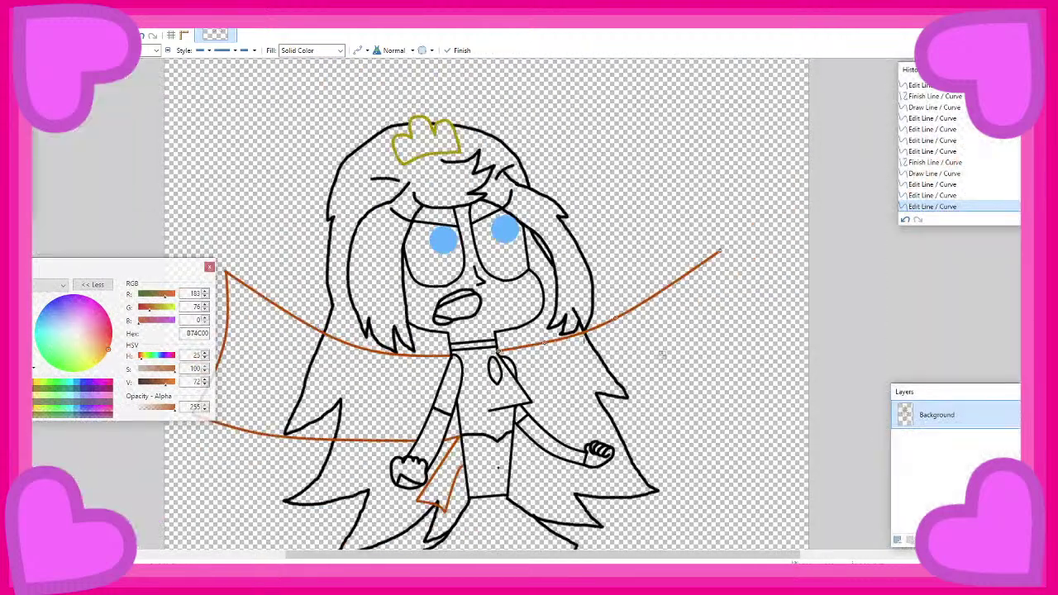
{"action": "key", "text": "Return"}
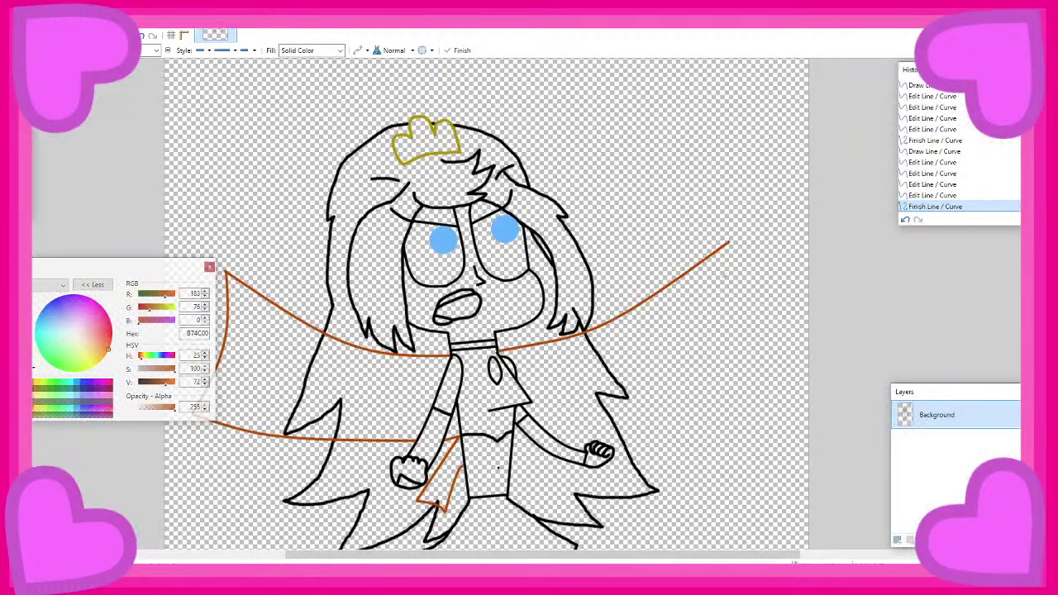
Erase the stray line end sticking out at the cape's upper outer corner
{"action": "scroll", "coordinate": [723, 267], "scroll_direction": "up", "scroll_amount": 2}
{"action": "scroll", "coordinate": [724, 267], "scroll_direction": "down", "scroll_amount": 5}
{"action": "scroll", "coordinate": [413, 245], "scroll_direction": "up", "scroll_amount": 8}
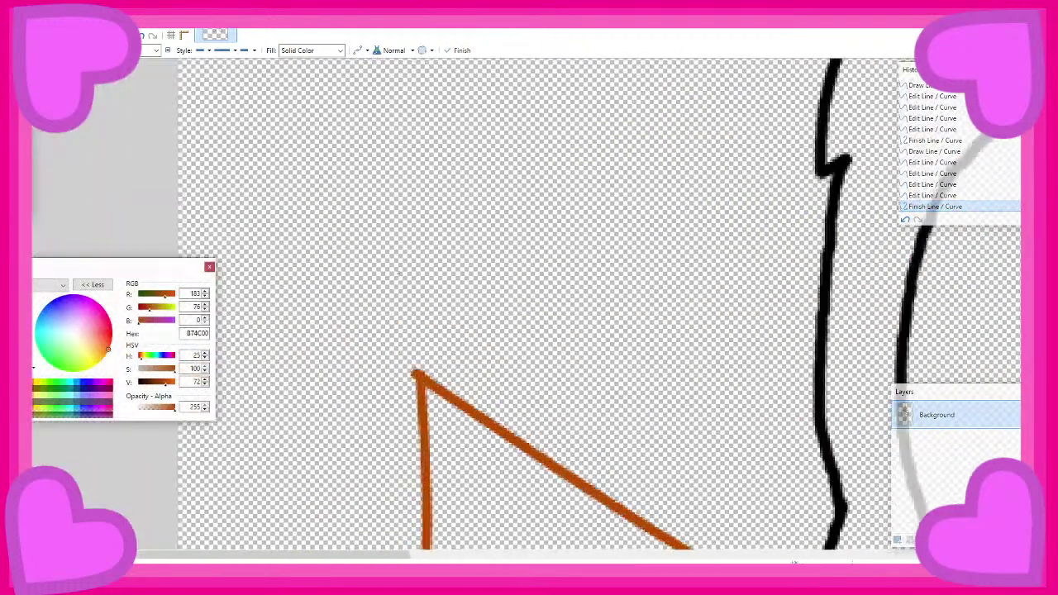
{"action": "key", "text": "e"}
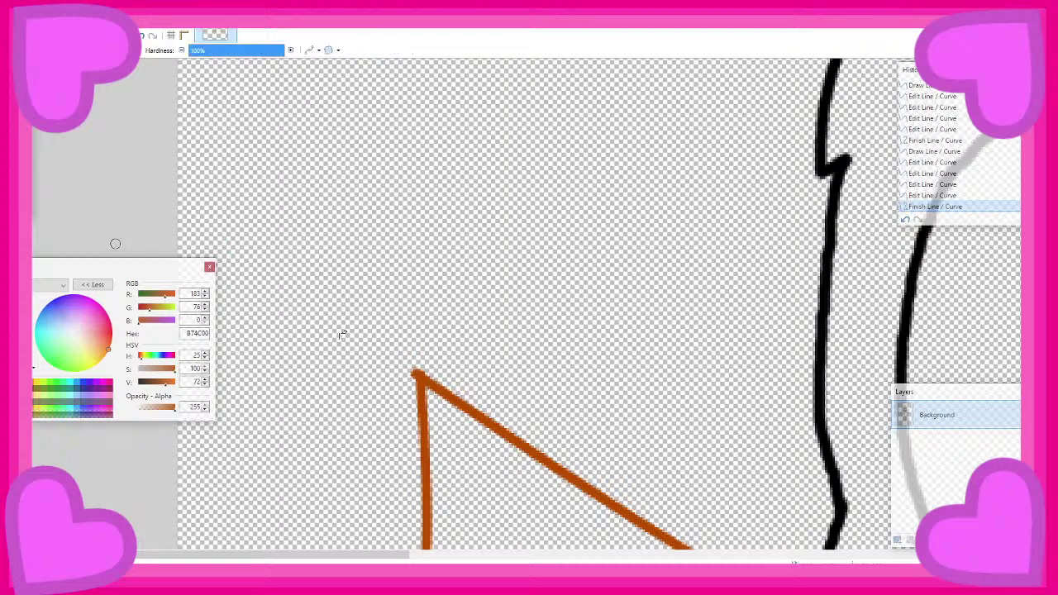
{"action": "left_click", "coordinate": [409, 376]}
{"action": "scroll", "coordinate": [334, 260], "scroll_direction": "down", "scroll_amount": 5}
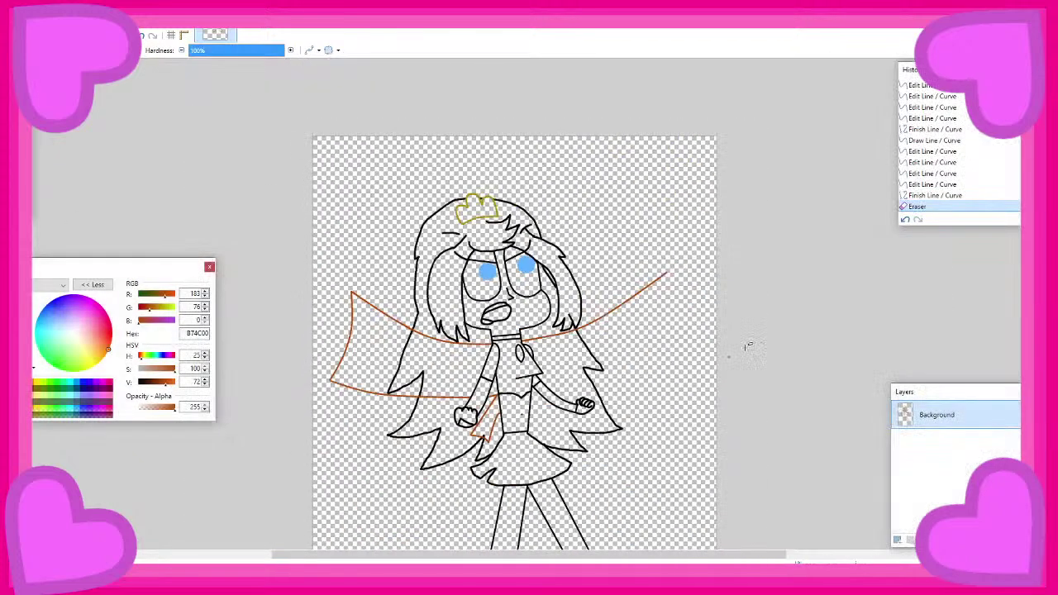
{"action": "scroll", "coordinate": [748, 347], "scroll_direction": "up", "scroll_amount": 3}
{"action": "scroll", "coordinate": [371, 471], "scroll_direction": "down", "scroll_amount": 3}
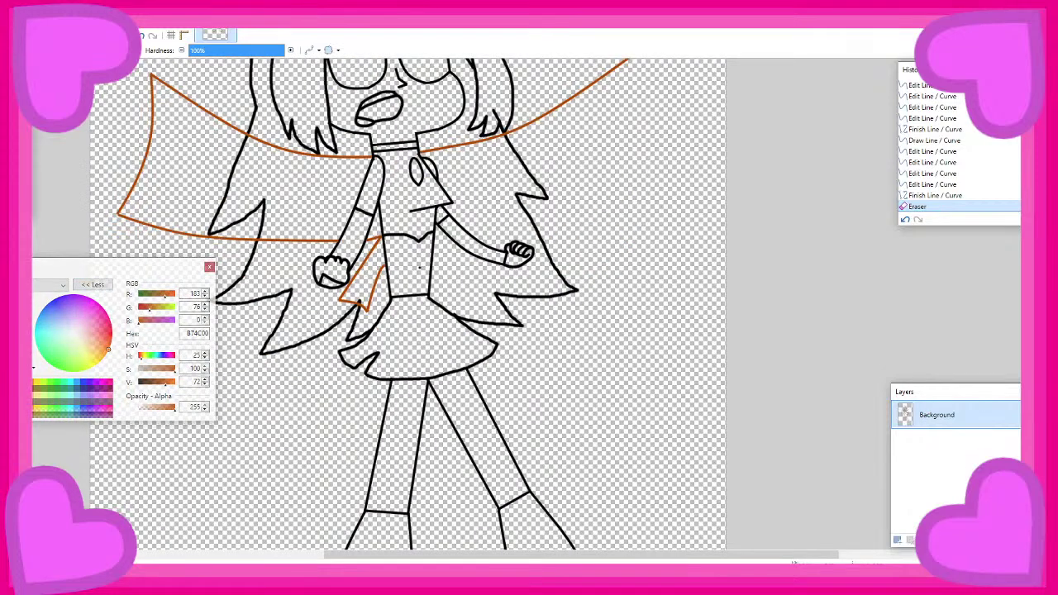
Undo the corner erasing, the curve on the other side of the neck and the small flap beside the waist
{"action": "key", "text": "ctrl+z"}
{"action": "key", "text": "ctrl+z"}
{"action": "key", "text": "ctrl+z"}
{"action": "key", "text": "ctrl+z"}
{"action": "key", "text": "ctrl+z"}
{"action": "key", "text": "ctrl+z"}
{"action": "key", "text": "ctrl+z"}
{"action": "key", "text": "ctrl+z"}
{"action": "key", "text": "ctrl+z"}
{"action": "key", "text": "ctrl+z"}
{"action": "key", "text": "ctrl+z"}
{"action": "key", "text": "ctrl+z"}
{"action": "key", "text": "ctrl+z"}
{"action": "key", "text": "ctrl+z"}
{"action": "key", "text": "ctrl+z"}
{"action": "key", "text": "ctrl+z"}
{"action": "key", "text": "ctrl+z"}
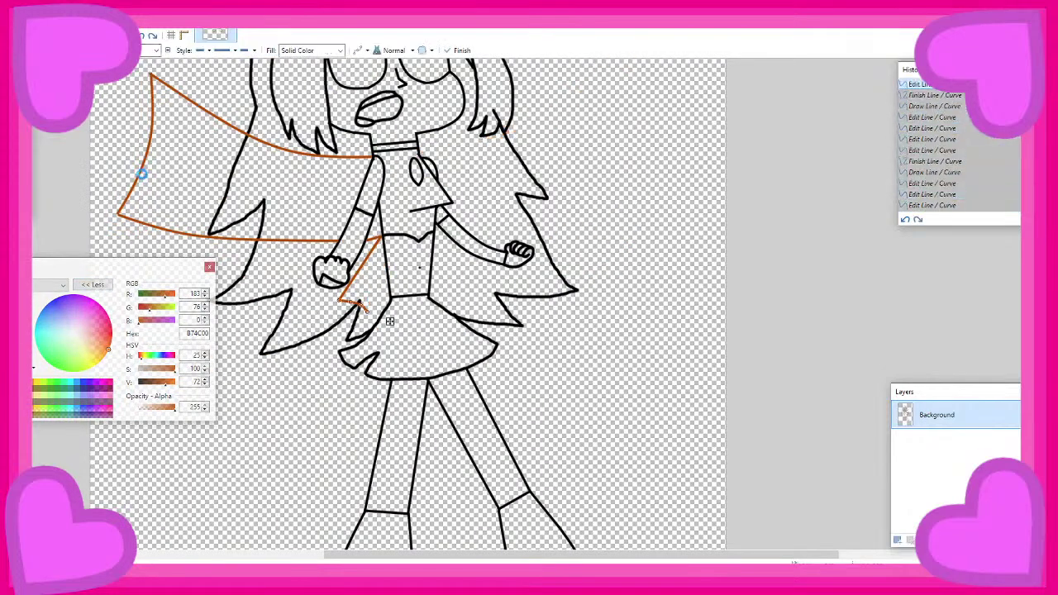
{"action": "scroll", "coordinate": [147, 196], "scroll_direction": "up", "scroll_amount": 2}
{"action": "key", "text": "ctrl+z"}
Draw a long dark orange curve from the waist behind the fist, down and outward past the lower hair spikes
{"action": "scroll", "coordinate": [405, 348], "scroll_direction": "up", "scroll_amount": 2}
{"action": "scroll", "coordinate": [438, 335], "scroll_direction": "down", "scroll_amount": 2}
{"action": "left_click_drag", "start_coordinate": [446, 331], "coordinate": [312, 362]}
{"action": "scroll", "coordinate": [404, 332], "scroll_direction": "down", "scroll_amount": 2}
{"action": "left_click_drag", "start_coordinate": [451, 224], "coordinate": [413, 270]}
{"action": "scroll", "coordinate": [347, 377], "scroll_direction": "up", "scroll_amount": 2}
{"action": "key", "text": "Return"}
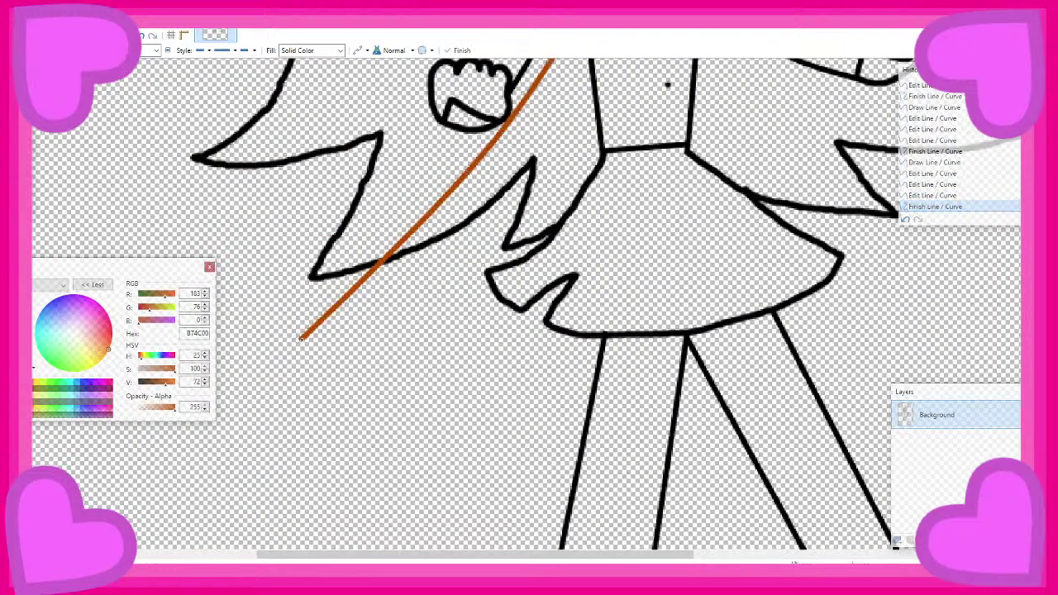
Draw the dark orange bottom edge of the lower cape flap and a line from its corner up to the skirt's hem
{"action": "mouse_move", "coordinate": [300, 338]}
{"action": "left_mouse_down"}
{"action": "mouse_move", "coordinate": [467, 420]}
{"action": "mouse_move", "coordinate": [513, 308]}
{"action": "left_mouse_up"}
{"action": "key", "text": "Return"}
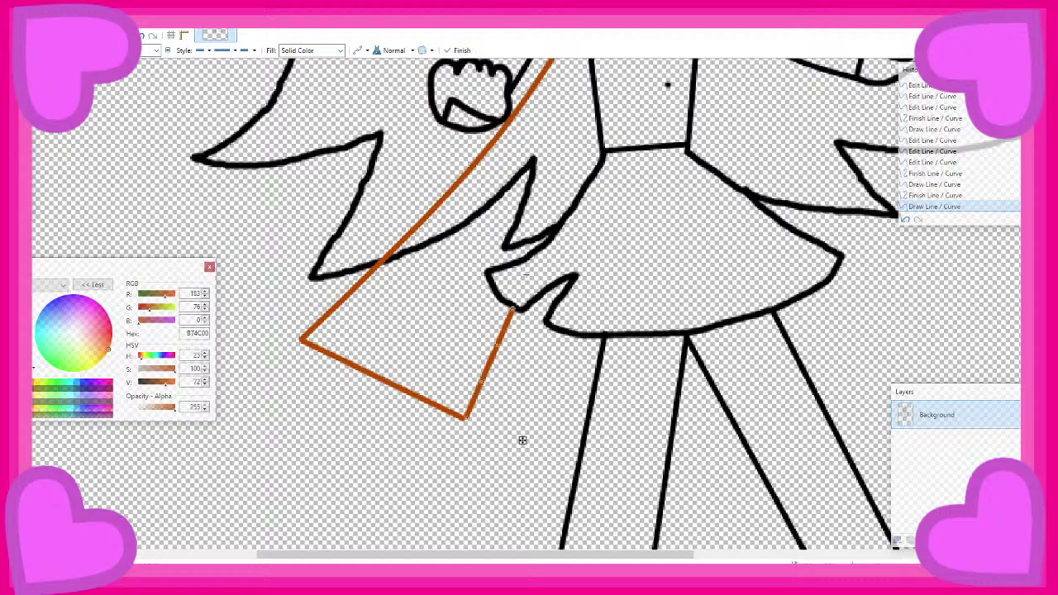
{"action": "scroll", "coordinate": [522, 440], "scroll_direction": "up", "scroll_amount": 3}
{"action": "key", "text": "Return"}
Draw the flap's inner edge from the top of the skirt up to the waist, bending its upper end into the torso line
{"action": "mouse_move", "coordinate": [519, 392]}
{"action": "left_mouse_down"}
{"action": "mouse_move", "coordinate": [550, 258]}
{"action": "mouse_move", "coordinate": [586, 195]}
{"action": "left_mouse_up"}
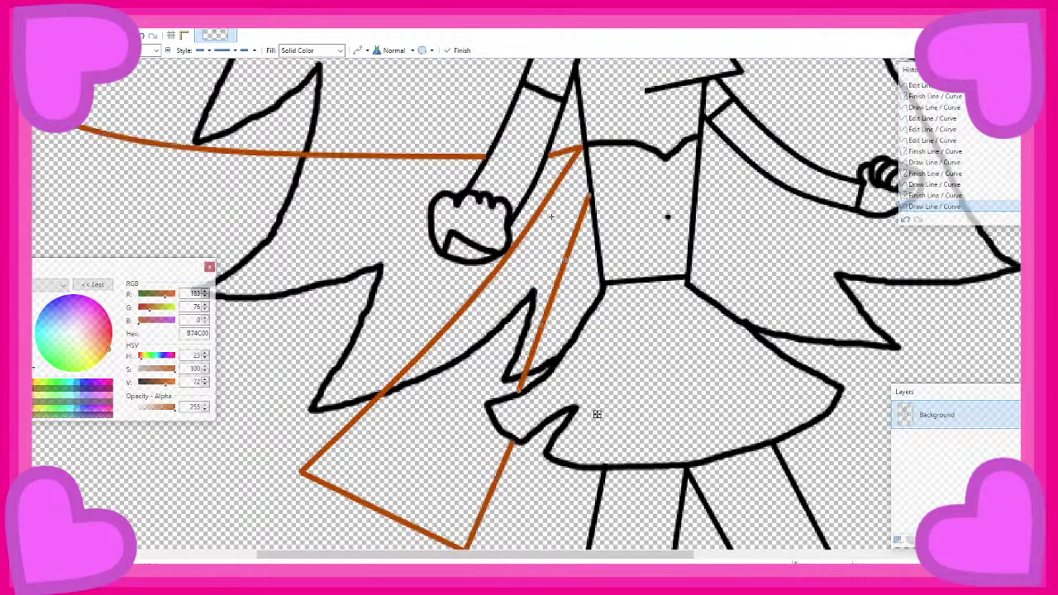
{"action": "key", "text": "Return"}
{"action": "scroll", "coordinate": [551, 217], "scroll_direction": "down", "scroll_amount": 5}
{"action": "scroll", "coordinate": [535, 222], "scroll_direction": "up", "scroll_amount": 4}
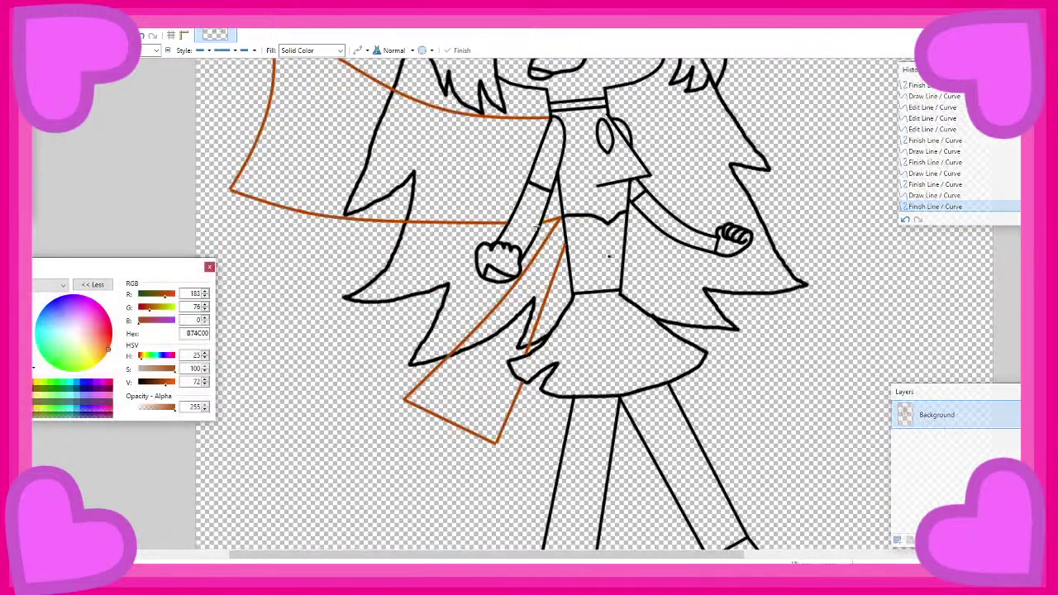
{"action": "scroll", "coordinate": [537, 228], "scroll_direction": "down", "scroll_amount": 2}
{"action": "scroll", "coordinate": [539, 248], "scroll_direction": "up", "scroll_amount": 3}
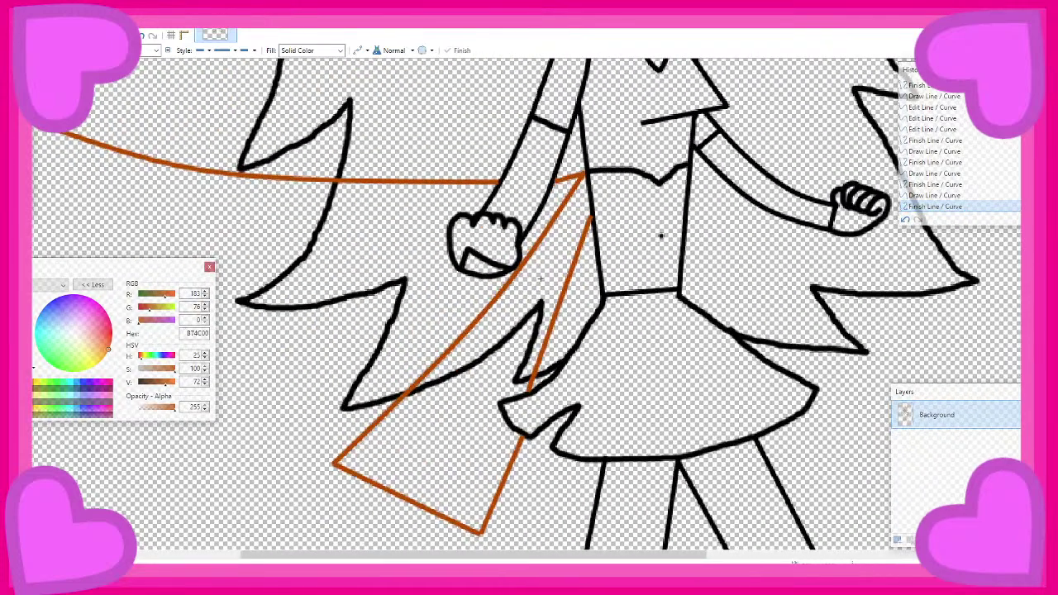
{"action": "scroll", "coordinate": [539, 280], "scroll_direction": "up", "scroll_amount": 1}
{"action": "key", "text": "ctrl+z"}
{"action": "left_click_drag", "start_coordinate": [580, 272], "coordinate": [589, 237]}
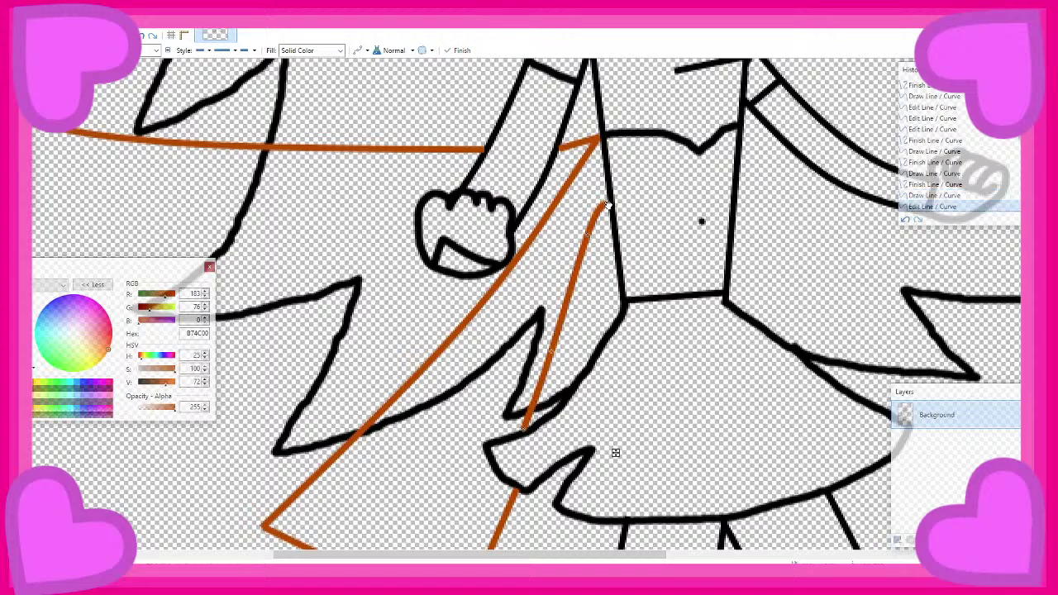
{"action": "key", "text": "Return"}
{"action": "scroll", "coordinate": [615, 452], "scroll_direction": "down", "scroll_amount": 3}
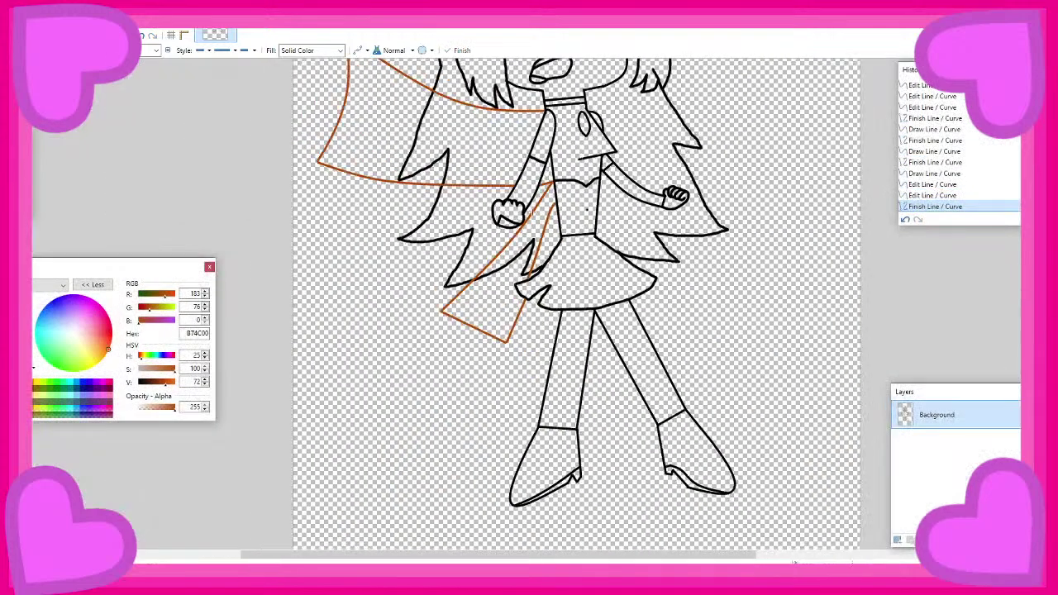
Draw a dark orange curve from the other side of the neck, sweeping outward and up past the hair
{"action": "scroll", "coordinate": [615, 453], "scroll_direction": "up", "scroll_amount": 2}
{"action": "scroll", "coordinate": [542, 222], "scroll_direction": "up", "scroll_amount": 3}
{"action": "scroll", "coordinate": [666, 361], "scroll_direction": "down", "scroll_amount": 1}
{"action": "scroll", "coordinate": [666, 361], "scroll_direction": "up", "scroll_amount": 1}
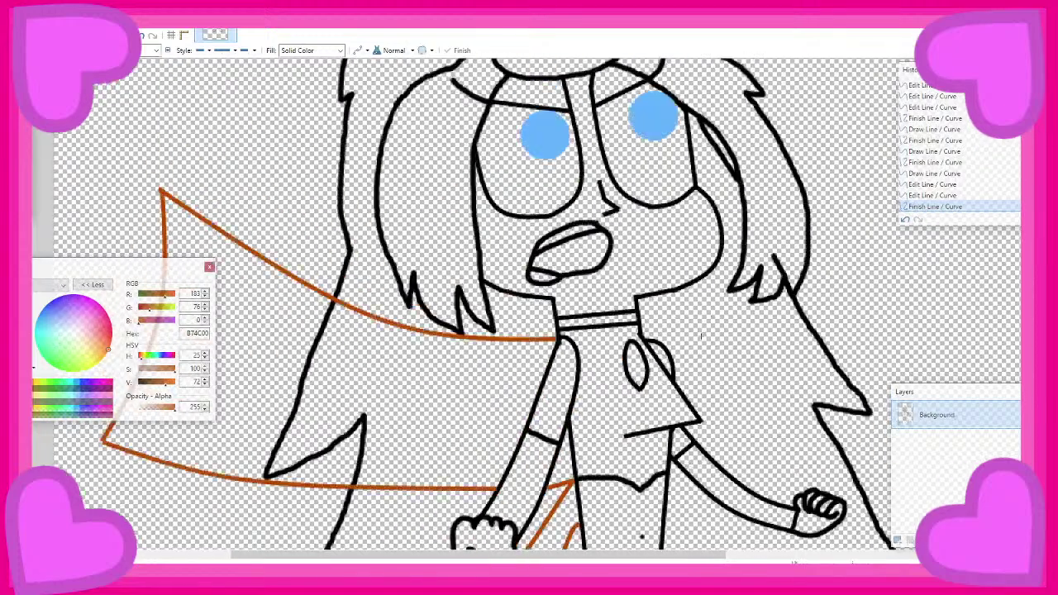
{"action": "scroll", "coordinate": [790, 357], "scroll_direction": "down", "scroll_amount": 1}
{"action": "scroll", "coordinate": [789, 357], "scroll_direction": "up", "scroll_amount": 1}
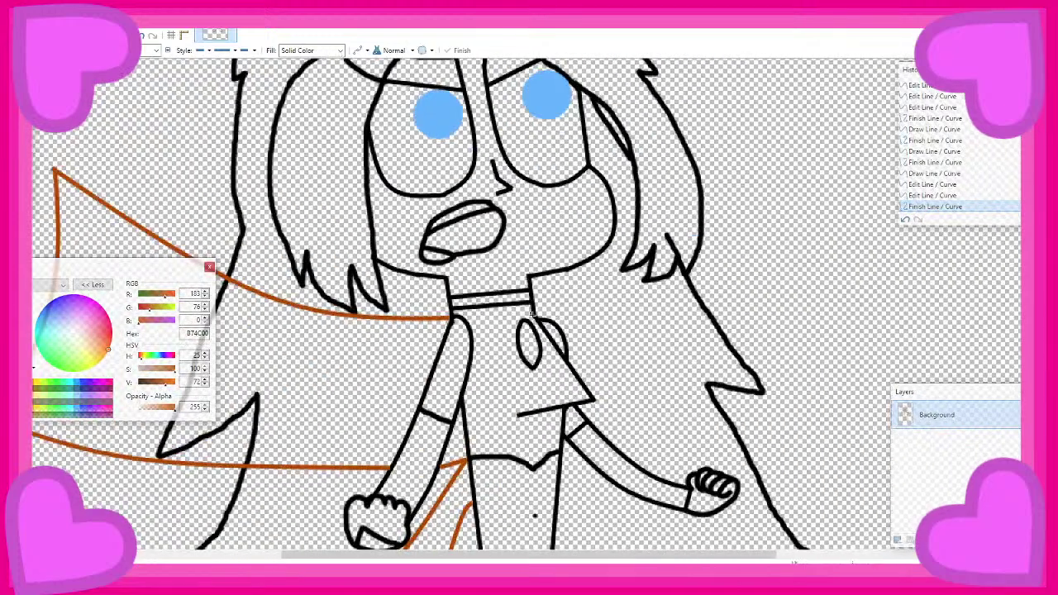
{"action": "scroll", "coordinate": [557, 313], "scroll_direction": "down", "scroll_amount": 2}
{"action": "mouse_move", "coordinate": [547, 313]}
{"action": "left_mouse_down"}
{"action": "mouse_move", "coordinate": [720, 283]}
{"action": "mouse_move", "coordinate": [772, 199]}
{"action": "mouse_move", "coordinate": [781, 214]}
{"action": "left_mouse_up"}
{"action": "left_click_drag", "start_coordinate": [668, 293], "coordinate": [705, 260]}
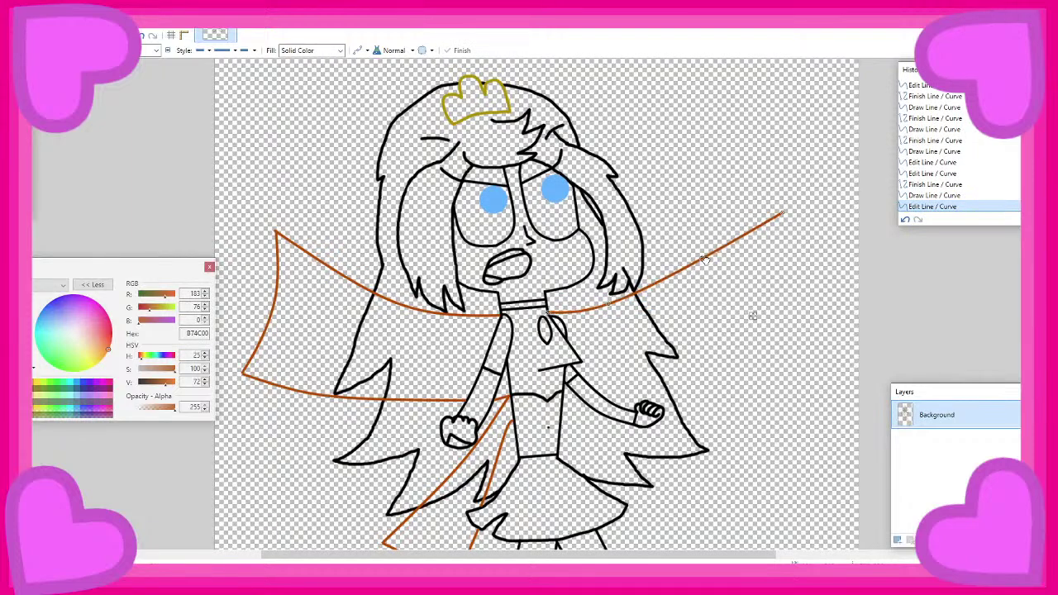
Align the new curve's start with the base of the neck and soften its bend below the hair tips
{"action": "scroll", "coordinate": [586, 290], "scroll_direction": "up", "scroll_amount": 4}
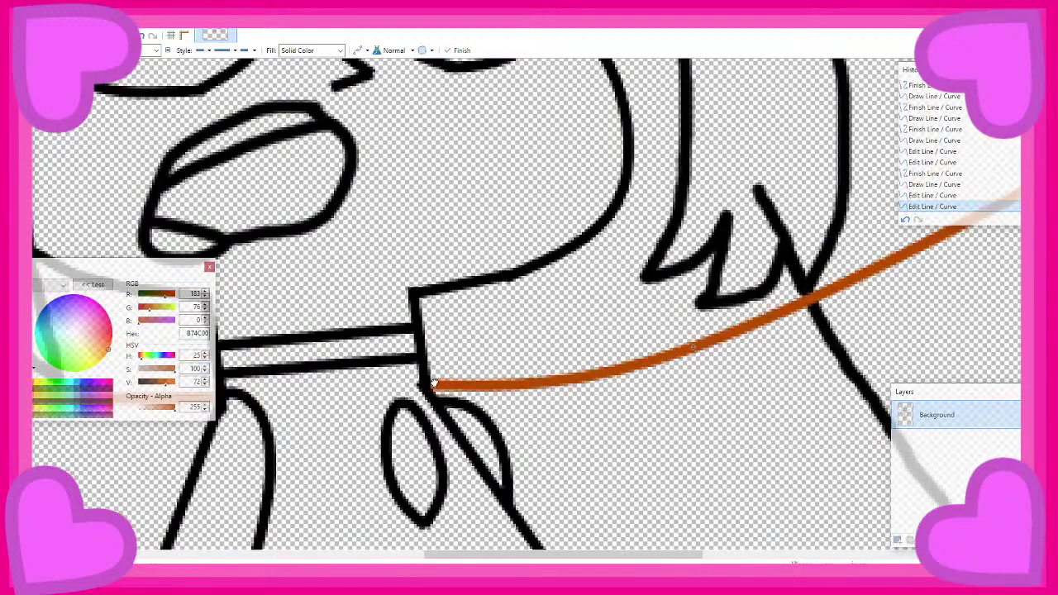
{"action": "left_click", "coordinate": [433, 384]}
{"action": "left_click_drag", "start_coordinate": [690, 347], "coordinate": [700, 335]}
{"action": "left_click_drag", "start_coordinate": [437, 383], "coordinate": [439, 382]}
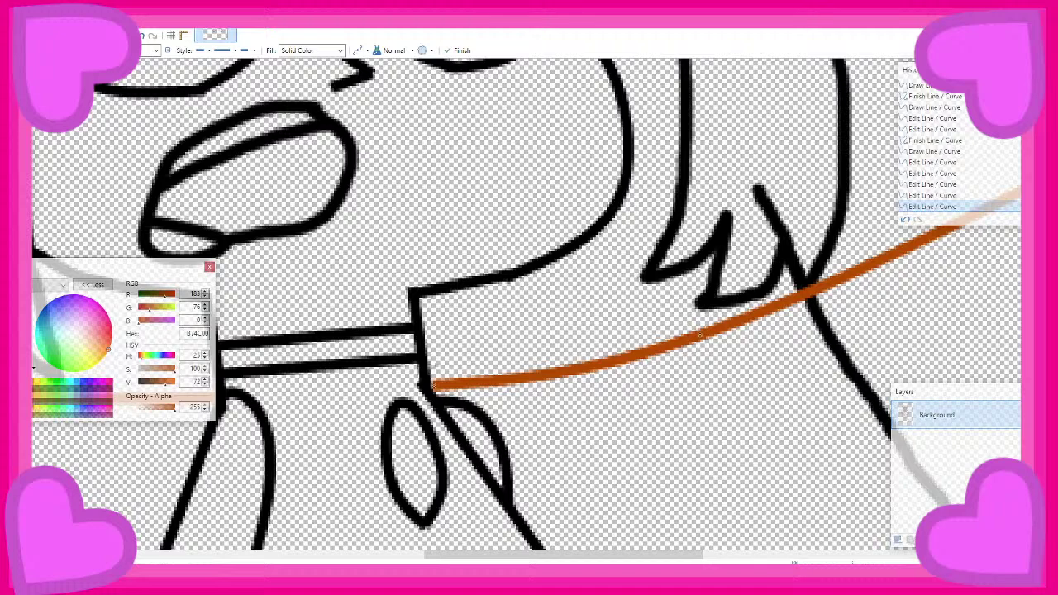
{"action": "scroll", "coordinate": [377, 345], "scroll_direction": "down", "scroll_amount": 5}
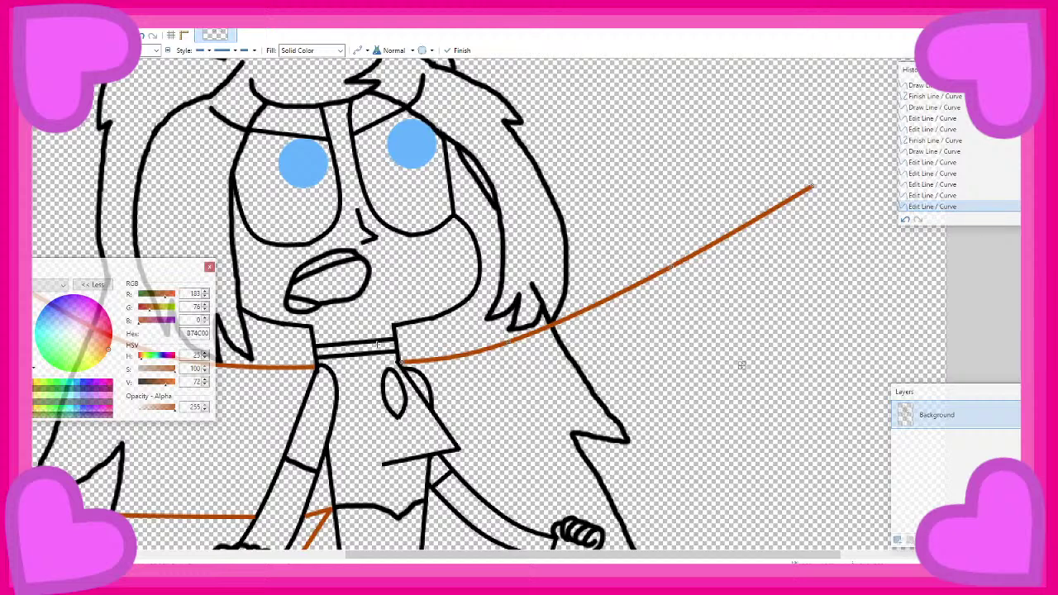
{"action": "scroll", "coordinate": [741, 365], "scroll_direction": "down", "scroll_amount": 2}
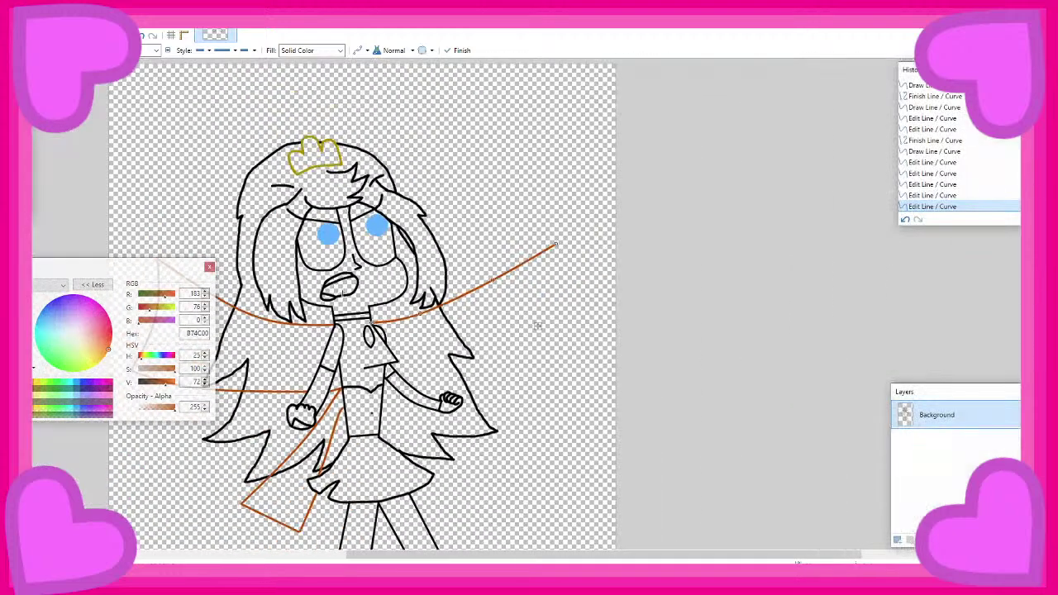
Reshape the outer end of the shoulder curve and finish it
{"action": "scroll", "coordinate": [524, 382], "scroll_direction": "up", "scroll_amount": 4}
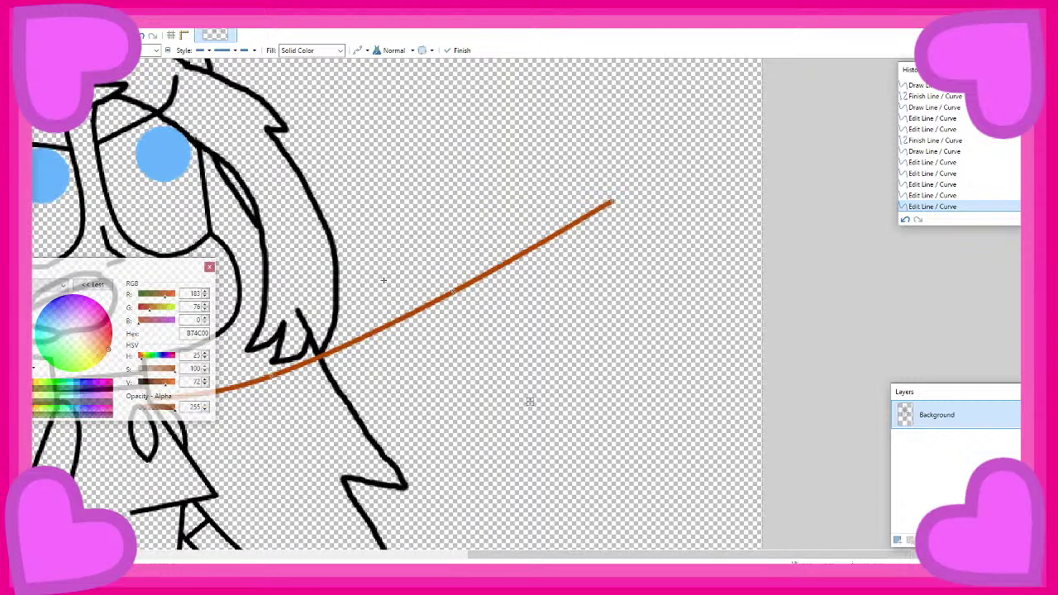
{"action": "scroll", "coordinate": [530, 401], "scroll_direction": "up", "scroll_amount": 3}
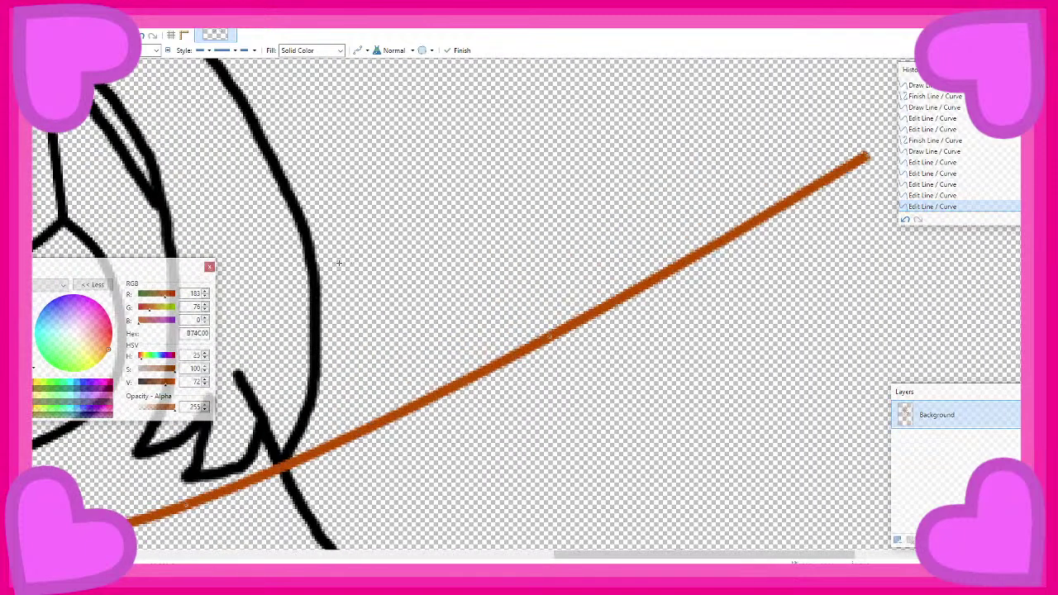
{"action": "scroll", "coordinate": [488, 381], "scroll_direction": "down", "scroll_amount": 4}
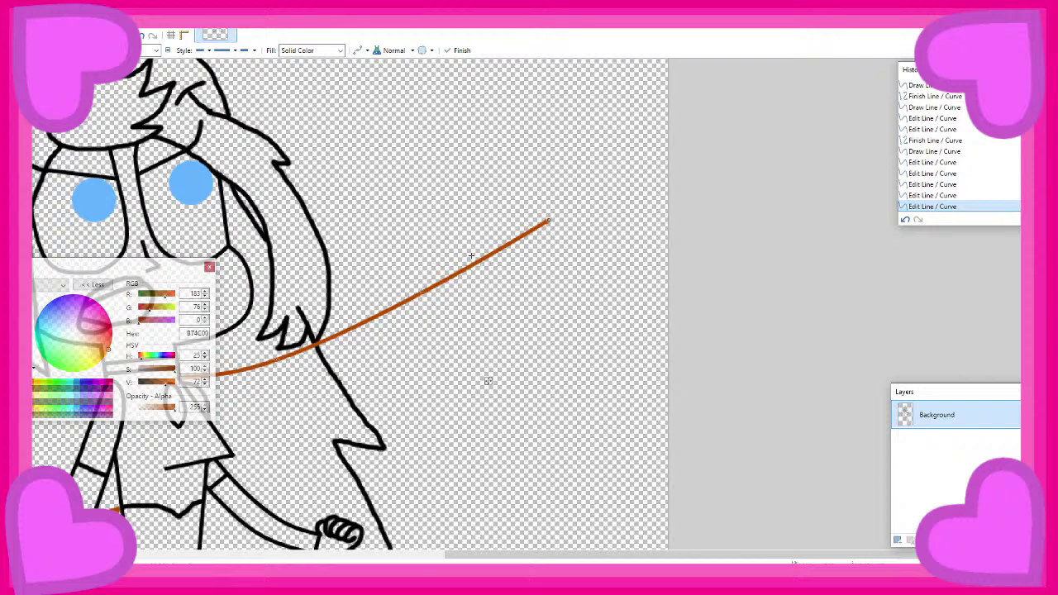
{"action": "scroll", "coordinate": [465, 255], "scroll_direction": "up", "scroll_amount": 2}
{"action": "scroll", "coordinate": [564, 231], "scroll_direction": "up", "scroll_amount": 2}
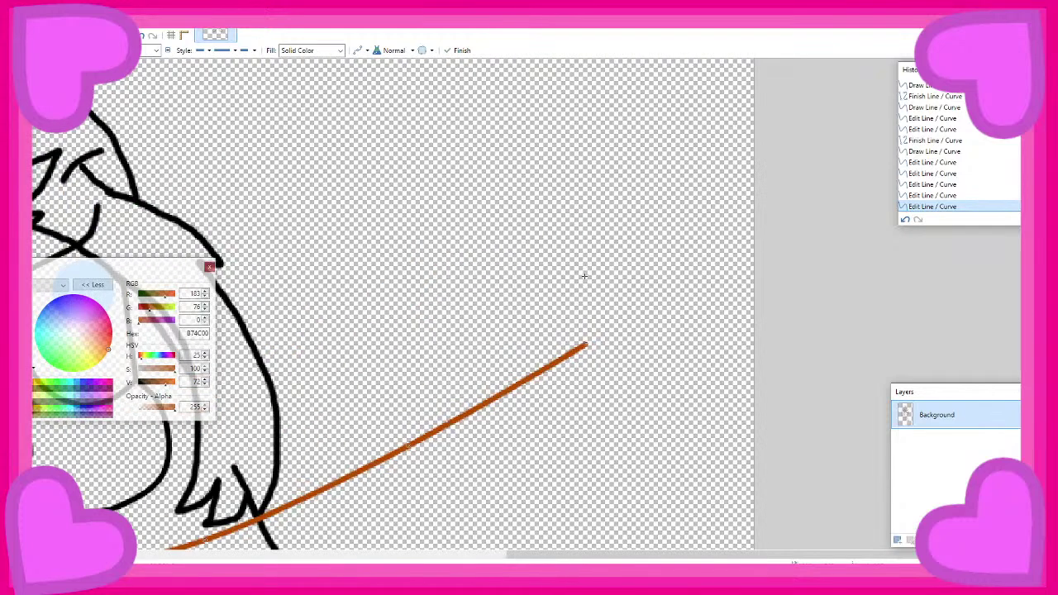
{"action": "mouse_move", "coordinate": [583, 341]}
{"action": "left_mouse_down"}
{"action": "mouse_move", "coordinate": [567, 335]}
{"action": "mouse_move", "coordinate": [620, 347]}
{"action": "mouse_move", "coordinate": [659, 322]}
{"action": "left_mouse_up"}
{"action": "key", "text": "Return"}
Draw the cape's outer edge from the shoulder curve's tip, curving down and outward to a lower corner
{"action": "scroll", "coordinate": [567, 337], "scroll_direction": "down", "scroll_amount": 1}
{"action": "scroll", "coordinate": [574, 344], "scroll_direction": "down", "scroll_amount": 2}
{"action": "left_click_drag", "start_coordinate": [597, 248], "coordinate": [627, 307]}
{"action": "scroll", "coordinate": [659, 323], "scroll_direction": "down", "scroll_amount": 2}
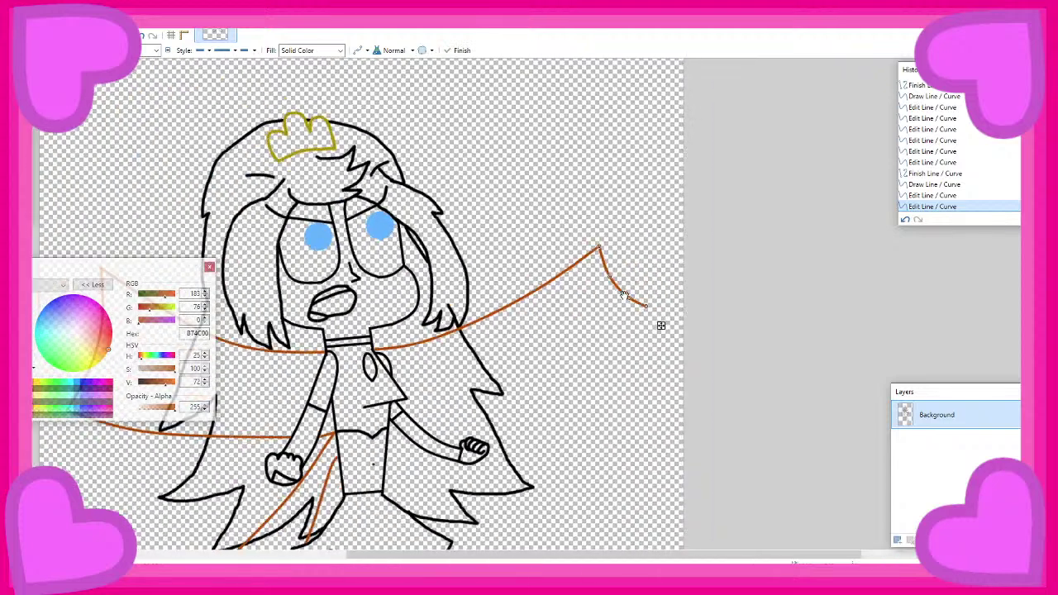
{"action": "scroll", "coordinate": [678, 250], "scroll_direction": "up", "scroll_amount": 1}
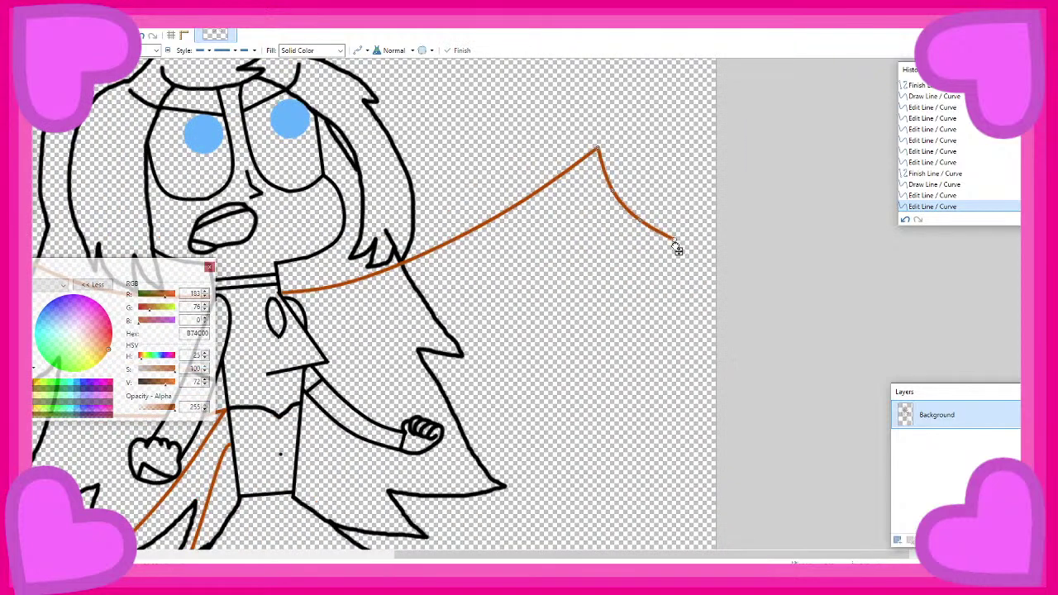
{"action": "left_click_drag", "start_coordinate": [676, 244], "coordinate": [639, 224]}
{"action": "scroll", "coordinate": [644, 246], "scroll_direction": "down", "scroll_amount": 1}
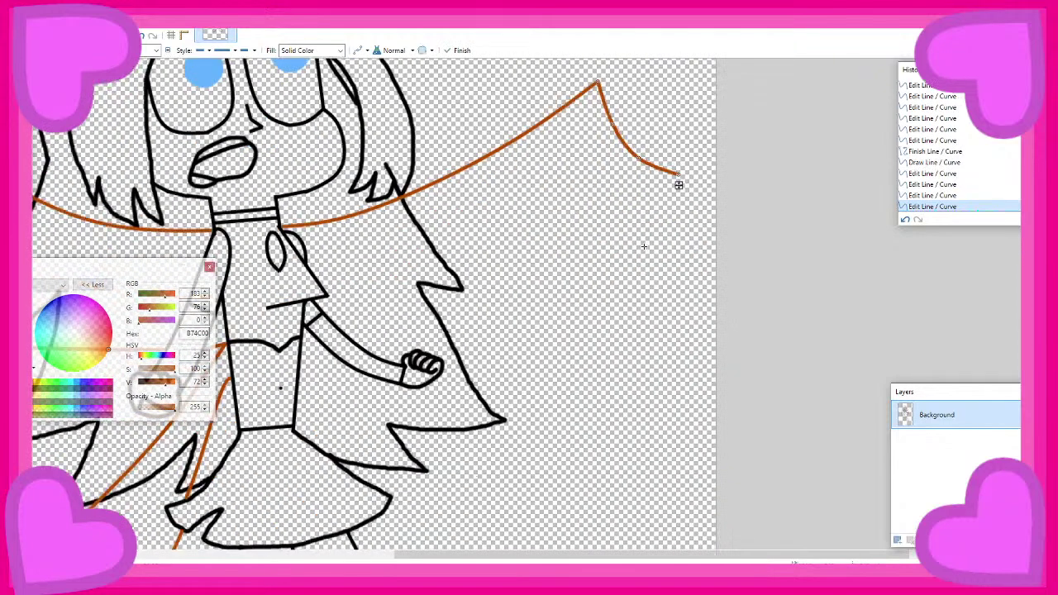
{"action": "left_click_drag", "start_coordinate": [676, 178], "coordinate": [695, 200]}
{"action": "left_click", "coordinate": [680, 225]}
{"action": "key", "text": "ctrl+z"}
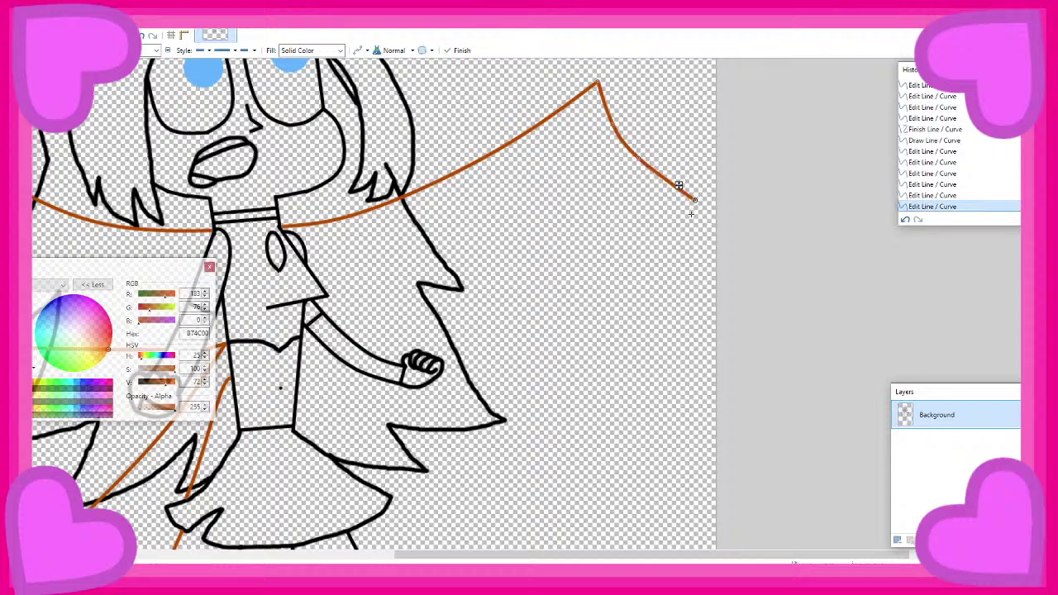
{"action": "left_click", "coordinate": [691, 214]}
{"action": "key", "text": "ctrl+z"}
Draw the cape's lower edge from the outer corner back behind the hair to the bent arm, with a slight curve
{"action": "mouse_move", "coordinate": [669, 245]}
{"action": "left_mouse_down"}
{"action": "mouse_move", "coordinate": [586, 243]}
{"action": "mouse_move", "coordinate": [551, 265]}
{"action": "mouse_move", "coordinate": [322, 306]}
{"action": "mouse_move", "coordinate": [352, 304]}
{"action": "mouse_move", "coordinate": [345, 318]}
{"action": "left_mouse_up"}
{"action": "scroll", "coordinate": [351, 304], "scroll_direction": "down", "scroll_amount": 1}
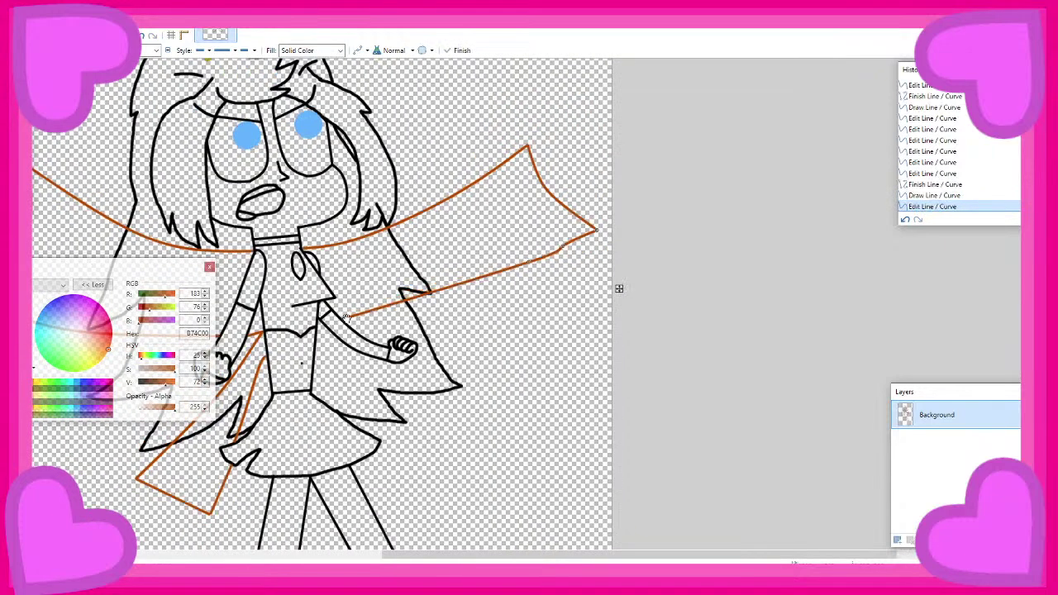
{"action": "scroll", "coordinate": [554, 248], "scroll_direction": "up", "scroll_amount": 2}
{"action": "left_click_drag", "start_coordinate": [466, 270], "coordinate": [465, 270]}
{"action": "scroll", "coordinate": [541, 210], "scroll_direction": "down", "scroll_amount": 3}
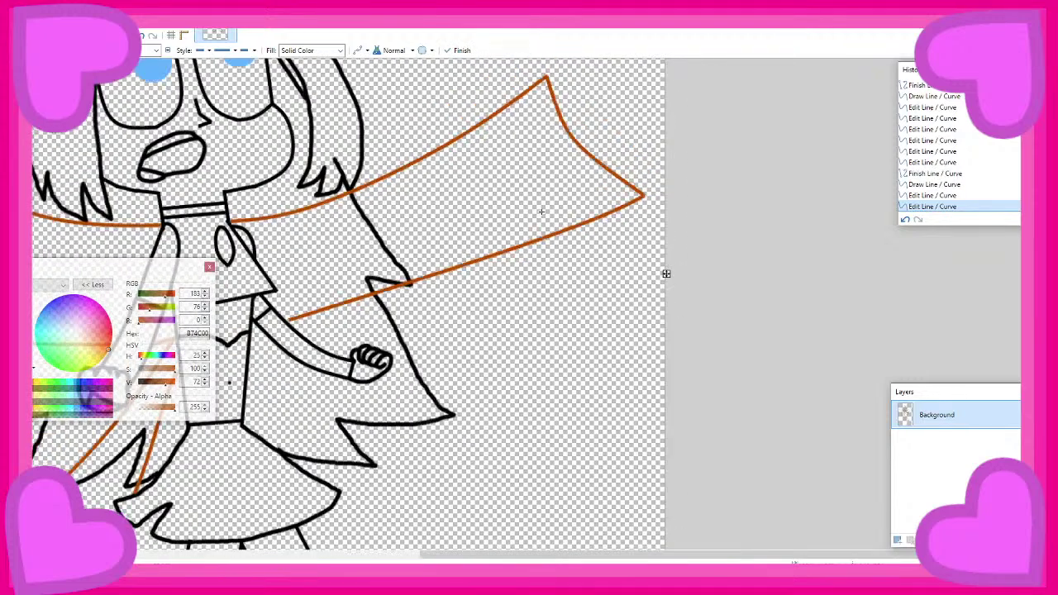
{"action": "scroll", "coordinate": [399, 245], "scroll_direction": "up", "scroll_amount": 5}
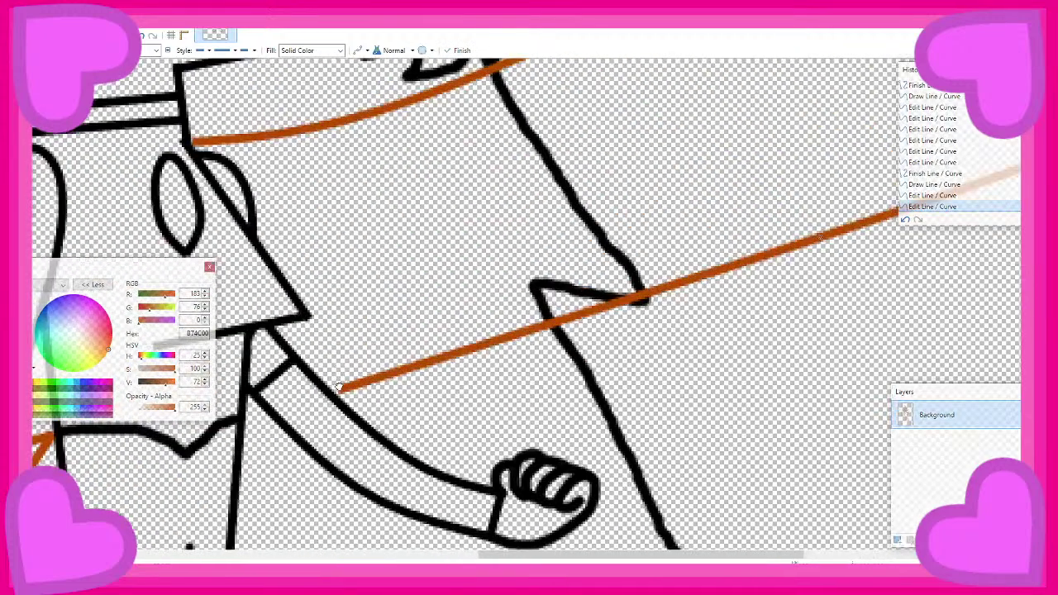
{"action": "left_click_drag", "start_coordinate": [339, 387], "coordinate": [341, 394]}
{"action": "key", "text": "Return"}
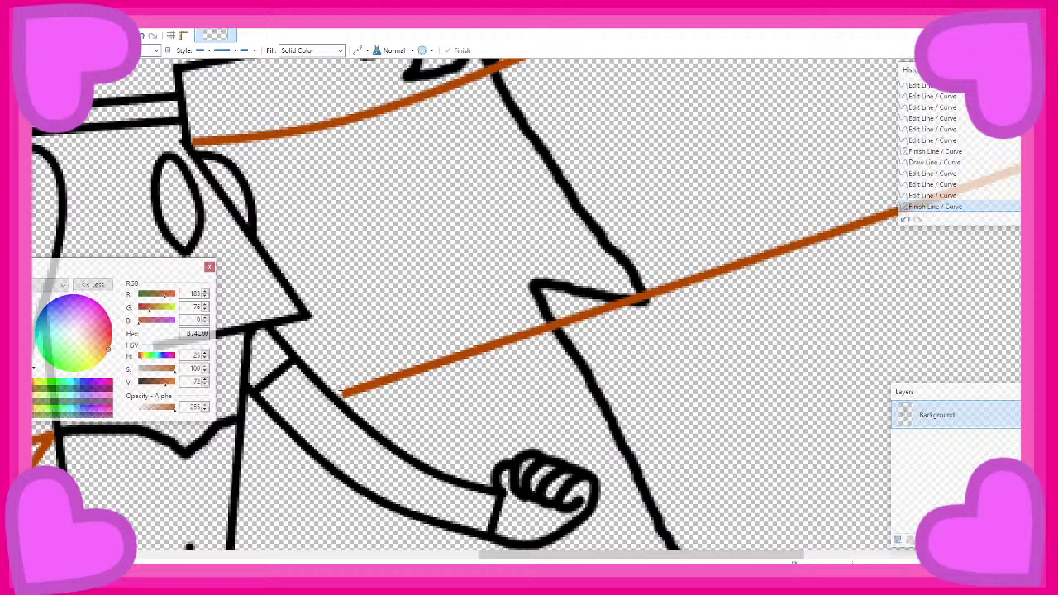
Add a tiny dark orange stroke joining the cape's lower edge to the arm outline
{"action": "scroll", "coordinate": [366, 375], "scroll_direction": "up", "scroll_amount": 4}
{"action": "left_click_drag", "start_coordinate": [343, 337], "coordinate": [331, 340]}
{"action": "key", "text": "Return"}
{"action": "scroll", "coordinate": [422, 236], "scroll_direction": "down", "scroll_amount": 3}
{"action": "scroll", "coordinate": [489, 218], "scroll_direction": "down", "scroll_amount": 3}
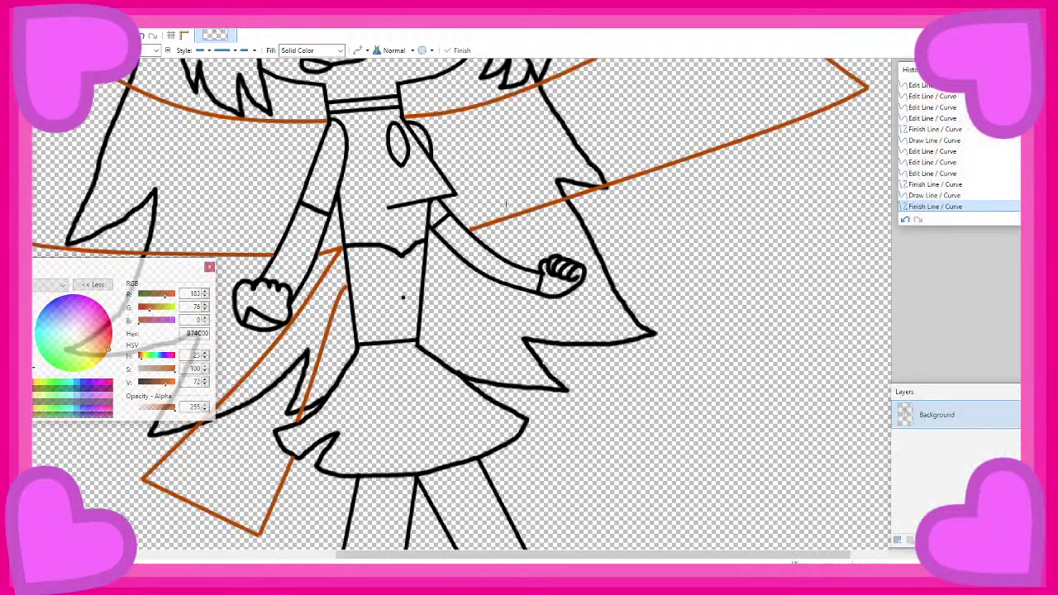
Draw a short dark orange segment in the gap between the underside of the bent arm and the torso
{"action": "scroll", "coordinate": [490, 356], "scroll_direction": "up", "scroll_amount": 6}
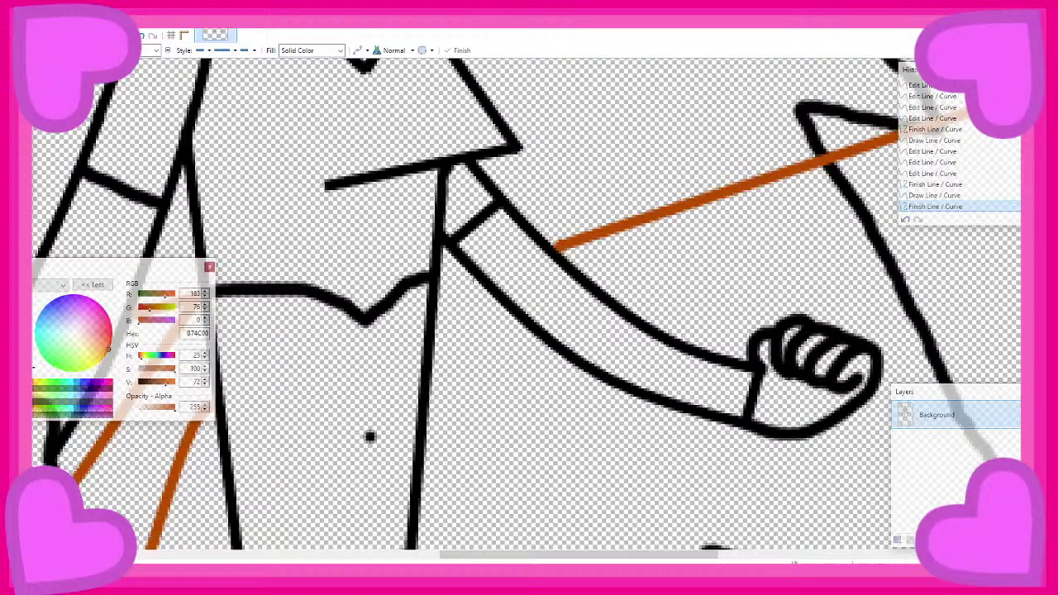
{"action": "mouse_move", "coordinate": [447, 291]}
{"action": "left_mouse_down"}
{"action": "mouse_move", "coordinate": [473, 280]}
{"action": "mouse_move", "coordinate": [443, 292]}
{"action": "left_mouse_up"}
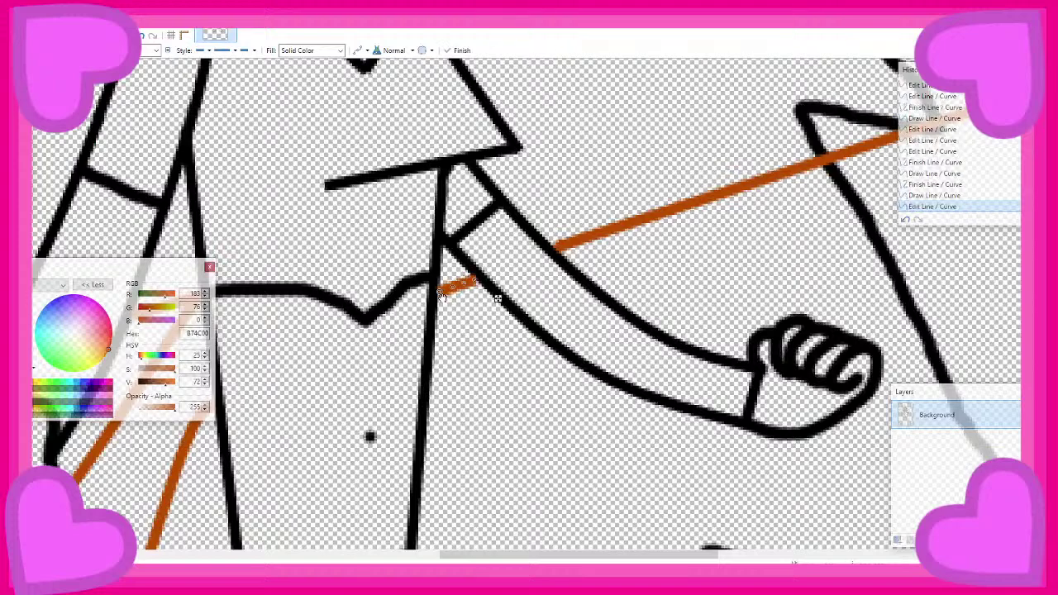
{"action": "key", "text": "Return"}
{"action": "scroll", "coordinate": [457, 322], "scroll_direction": "down", "scroll_amount": 3}
{"action": "scroll", "coordinate": [459, 321], "scroll_direction": "down", "scroll_amount": 1}
{"action": "scroll", "coordinate": [459, 321], "scroll_direction": "down", "scroll_amount": 1}
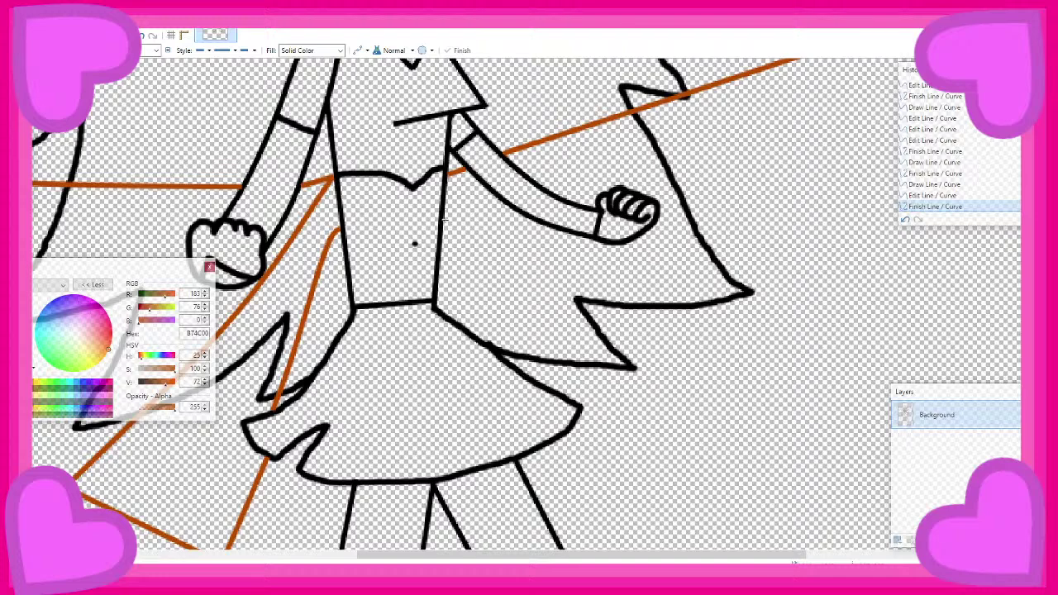
Draw a long dark orange line from the waist diagonally down past the skirt, rounding it where it meets the torso
{"action": "mouse_move", "coordinate": [445, 220]}
{"action": "left_mouse_down"}
{"action": "mouse_move", "coordinate": [532, 284]}
{"action": "mouse_move", "coordinate": [653, 323]}
{"action": "mouse_move", "coordinate": [702, 361]}
{"action": "left_mouse_up"}
{"action": "scroll", "coordinate": [560, 298], "scroll_direction": "down", "scroll_amount": 2}
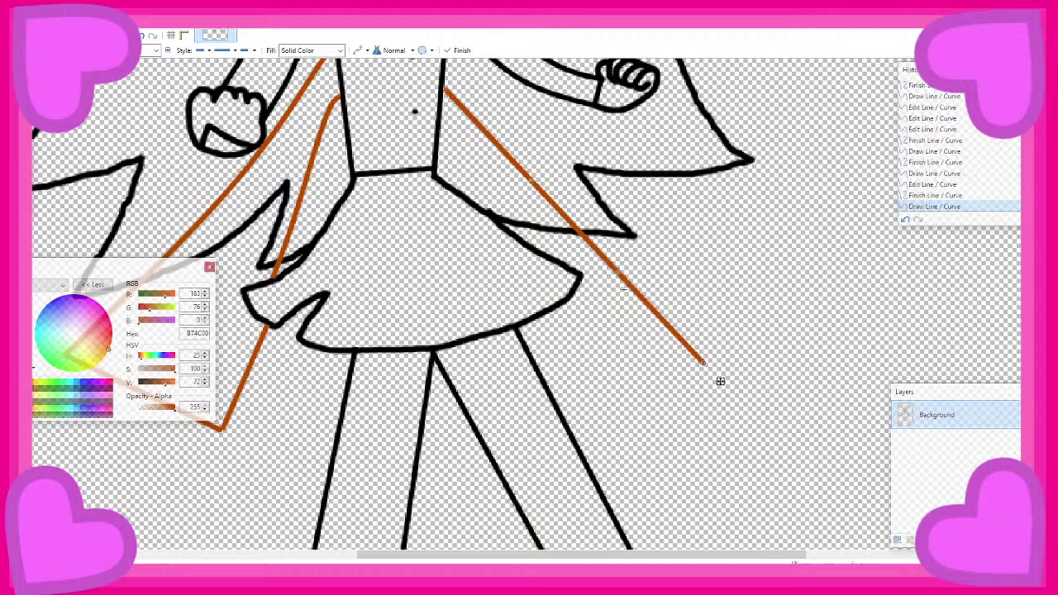
{"action": "scroll", "coordinate": [720, 377], "scroll_direction": "up", "scroll_amount": 2}
{"action": "left_click_drag", "start_coordinate": [444, 221], "coordinate": [442, 223]}
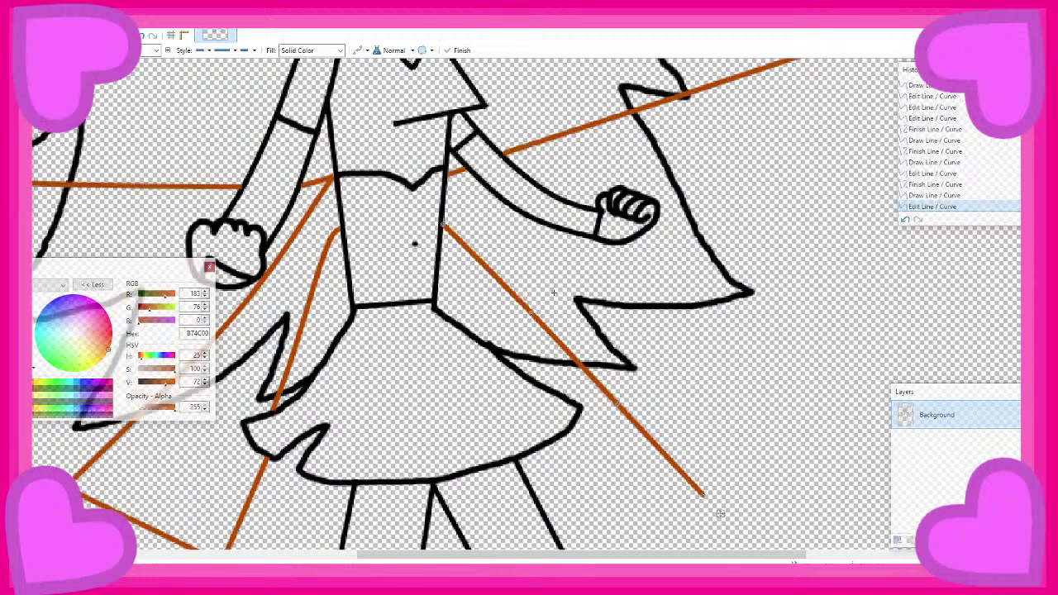
{"action": "left_click_drag", "start_coordinate": [530, 314], "coordinate": [491, 267]}
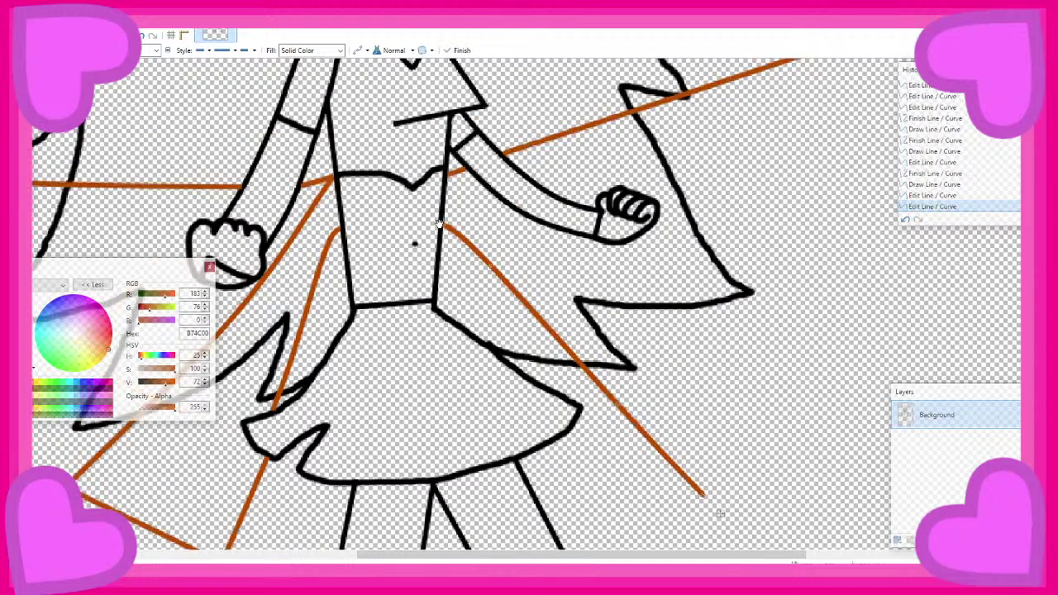
{"action": "left_click", "coordinate": [720, 514]}
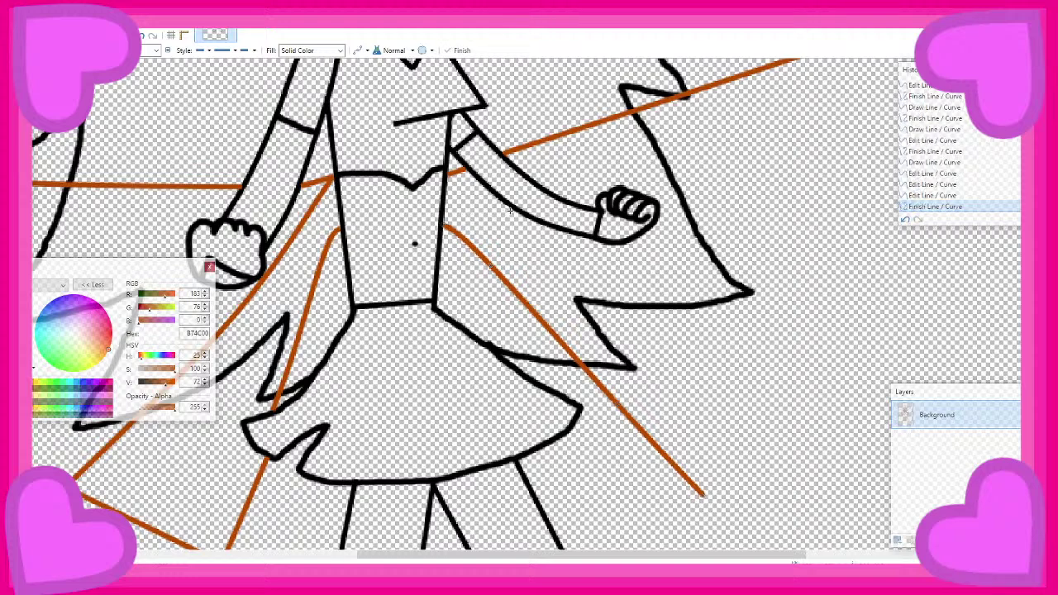
Draw the second cape flap's upper edge from the forearm outward and close its end with a straight bottom edge
{"action": "scroll", "coordinate": [677, 368], "scroll_direction": "down", "scroll_amount": 1}
{"action": "mouse_move", "coordinate": [520, 215]}
{"action": "left_mouse_down"}
{"action": "mouse_move", "coordinate": [725, 372]}
{"action": "mouse_move", "coordinate": [790, 384]}
{"action": "mouse_move", "coordinate": [762, 369]}
{"action": "mouse_move", "coordinate": [791, 364]}
{"action": "mouse_move", "coordinate": [808, 375]}
{"action": "mouse_move", "coordinate": [797, 351]}
{"action": "mouse_move", "coordinate": [860, 385]}
{"action": "mouse_move", "coordinate": [883, 383]}
{"action": "mouse_move", "coordinate": [838, 374]}
{"action": "left_mouse_up"}
{"action": "left_click_drag", "start_coordinate": [839, 377], "coordinate": [728, 457]}
{"action": "key", "text": "ctrl+z"}
{"action": "key", "text": "Return"}
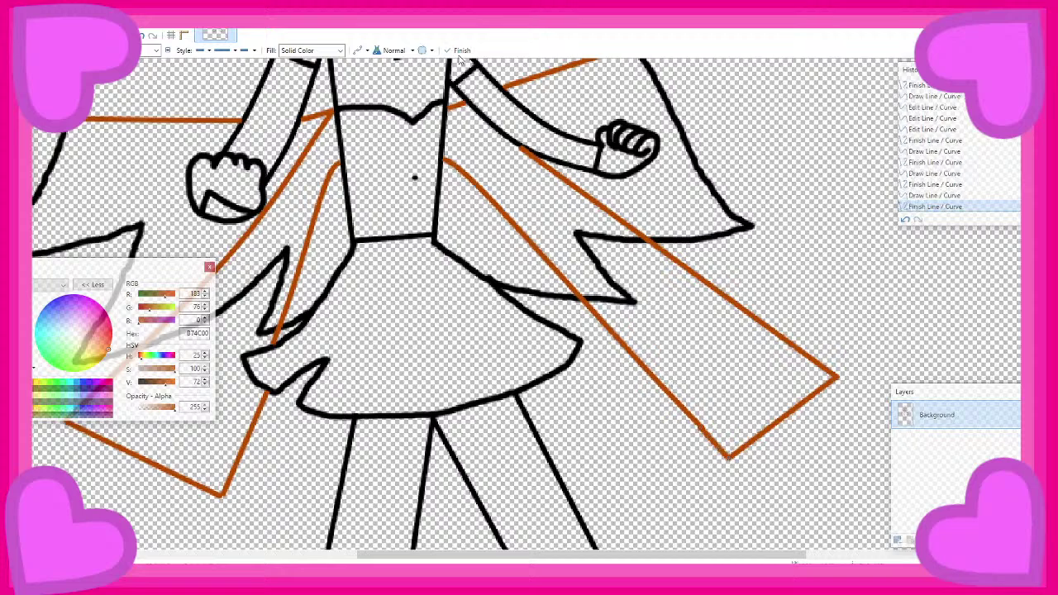
{"action": "scroll", "coordinate": [470, 89], "scroll_direction": "up", "scroll_amount": 3}
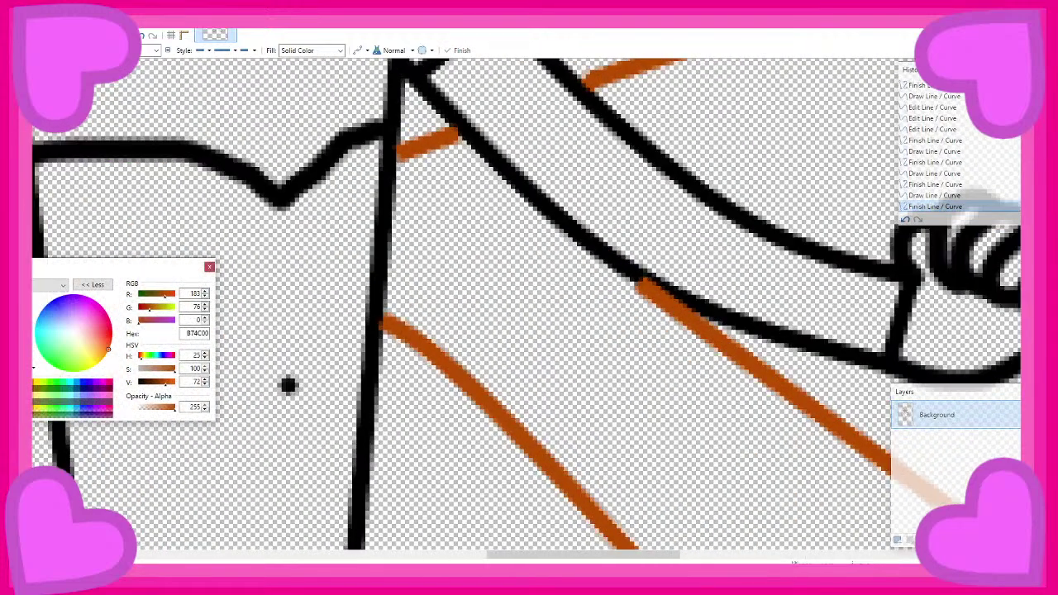
Draw a short black stroke along the underside of the bent forearm where the dark orange flap edge overlaps it
{"action": "left_click", "coordinate": [13, 382]}
{"action": "mouse_move", "coordinate": [680, 306]}
{"action": "left_mouse_down"}
{"action": "mouse_move", "coordinate": [604, 271]}
{"action": "mouse_move", "coordinate": [729, 315]}
{"action": "left_mouse_up"}
{"action": "key", "text": "ctrl+z"}
{"action": "key", "text": "Return"}
{"action": "scroll", "coordinate": [475, 223], "scroll_direction": "down", "scroll_amount": 4, "text": "ctrl"}
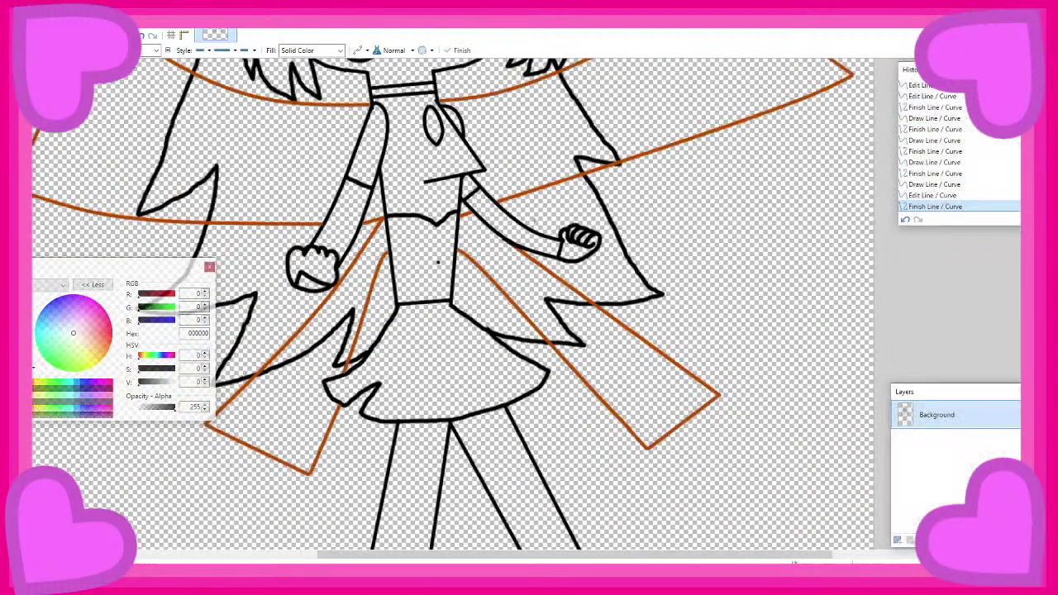
Erase the black hair outline just inside the outer edge of the lower-left cape flap
{"action": "scroll", "coordinate": [516, 218], "scroll_direction": "down", "scroll_amount": 4, "text": "ctrl"}
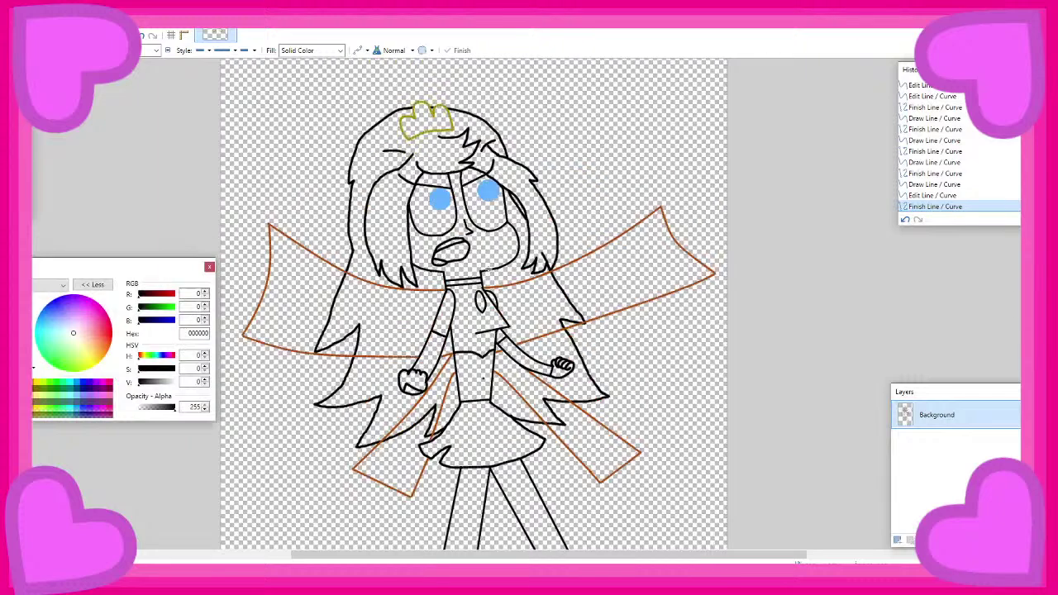
{"action": "scroll", "coordinate": [451, 244], "scroll_direction": "down", "scroll_amount": 2}
{"action": "key", "text": "e"}
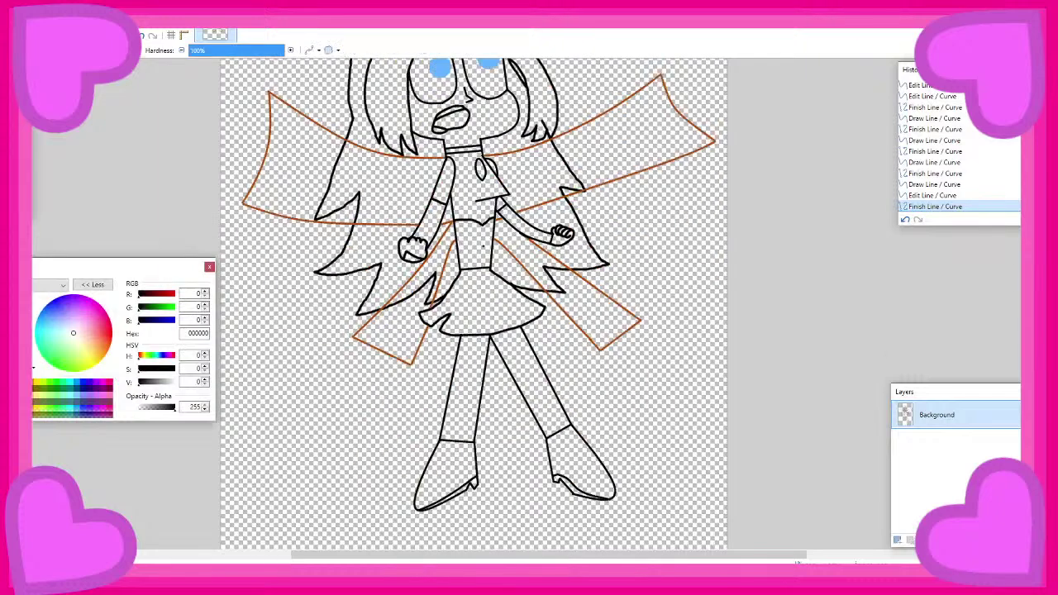
{"action": "scroll", "coordinate": [335, 252], "scroll_direction": "up", "scroll_amount": 3, "text": "ctrl"}
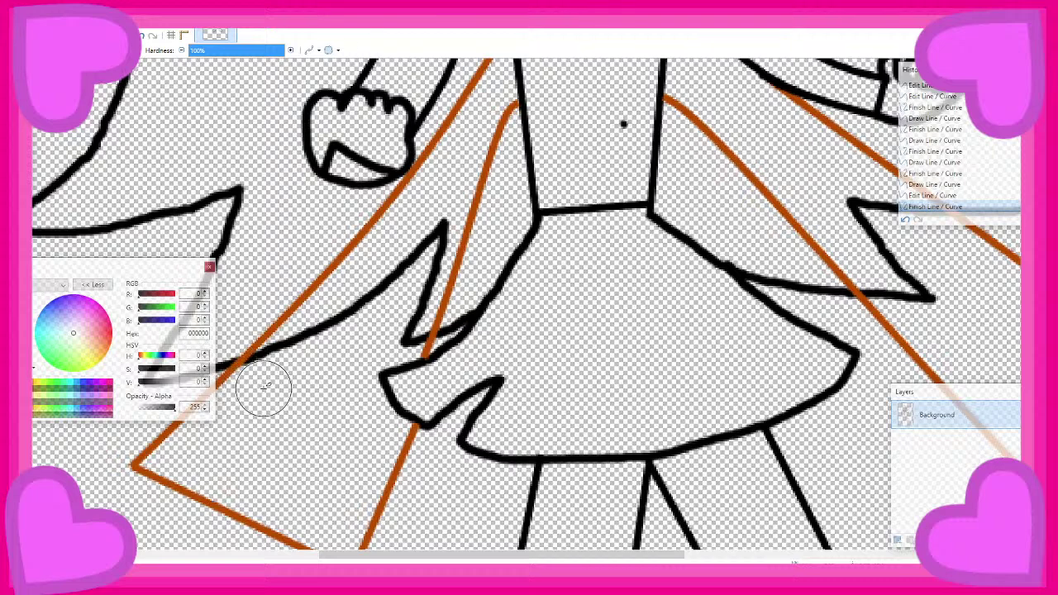
{"action": "scroll", "coordinate": [290, 364], "scroll_direction": "up", "scroll_amount": 1, "text": "ctrl"}
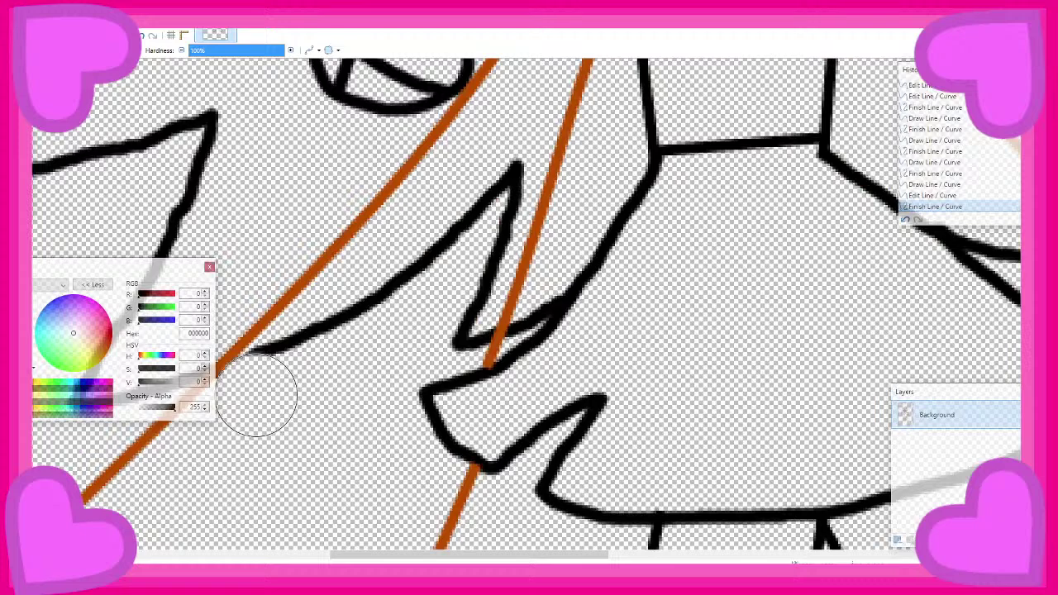
{"action": "left_click", "coordinate": [256, 394]}
{"action": "left_click", "coordinate": [262, 391]}
{"action": "scroll", "coordinate": [267, 389], "scroll_direction": "up", "scroll_amount": 1, "text": "ctrl"}
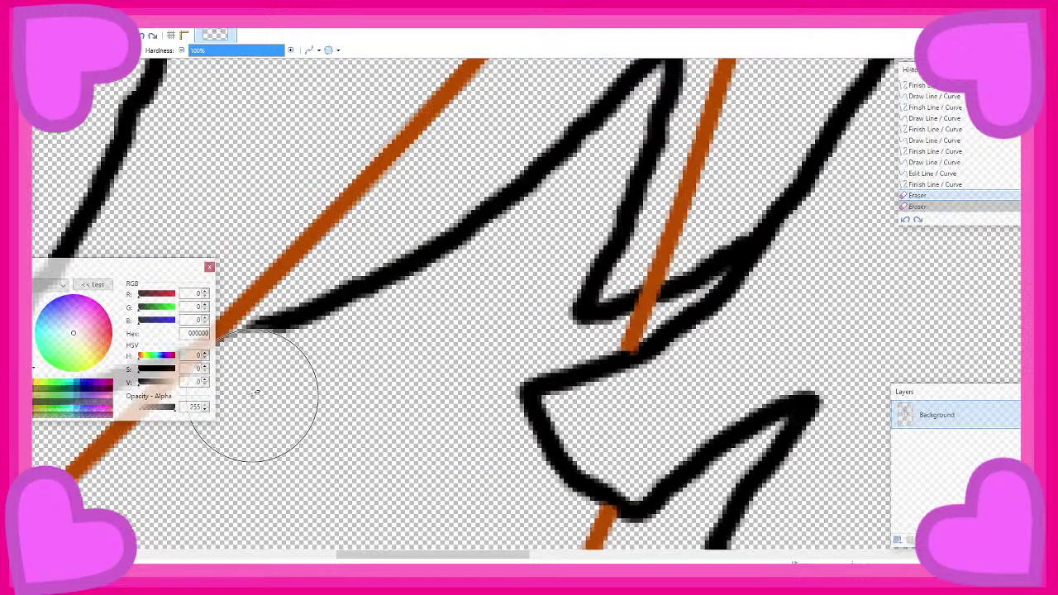
{"action": "scroll", "coordinate": [252, 363], "scroll_direction": "up", "scroll_amount": 1, "text": "ctrl"}
{"action": "left_click", "coordinate": [248, 205]}
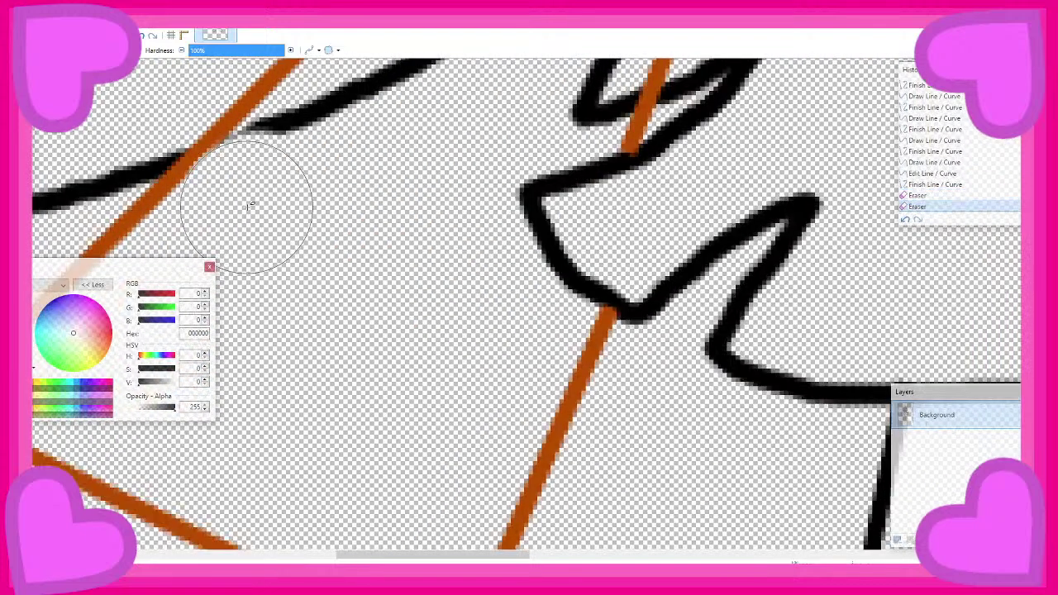
{"action": "key", "text": "ctrl+z"}
{"action": "left_click", "coordinate": [255, 198]}
{"action": "left_click_drag", "start_coordinate": [251, 198], "coordinate": [281, 182]}
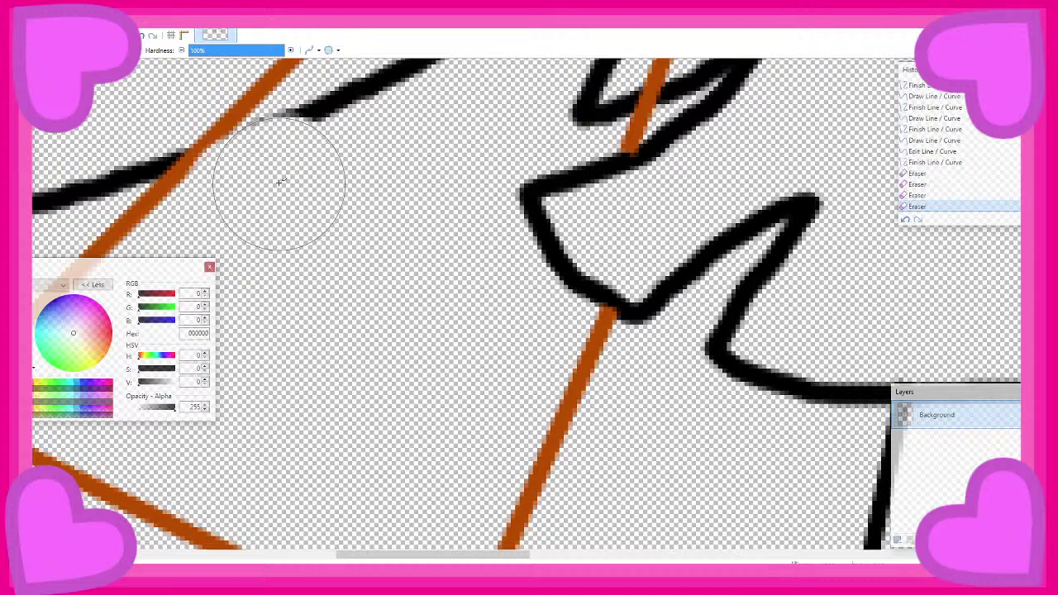
Erase the pointed hair tip between the two long edges of the lower-left cape flap
{"action": "scroll", "coordinate": [306, 190], "scroll_direction": "up", "scroll_amount": 3}
{"action": "mouse_move", "coordinate": [351, 322]}
{"action": "left_mouse_down"}
{"action": "mouse_move", "coordinate": [564, 186]}
{"action": "mouse_move", "coordinate": [607, 185]}
{"action": "mouse_move", "coordinate": [645, 120]}
{"action": "mouse_move", "coordinate": [630, 140]}
{"action": "mouse_move", "coordinate": [613, 218]}
{"action": "left_mouse_up"}
{"action": "scroll", "coordinate": [574, 194], "scroll_direction": "up", "scroll_amount": 1}
{"action": "left_click", "coordinate": [612, 184]}
{"action": "left_click", "coordinate": [634, 131]}
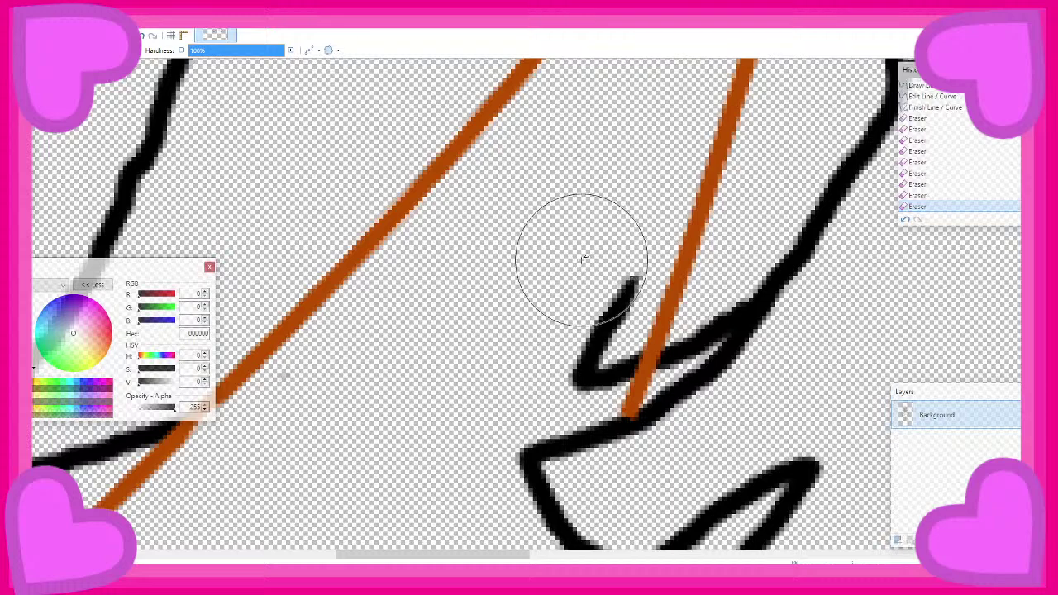
{"action": "left_click", "coordinate": [583, 259]}
{"action": "left_click", "coordinate": [572, 299]}
{"action": "left_click", "coordinate": [560, 328]}
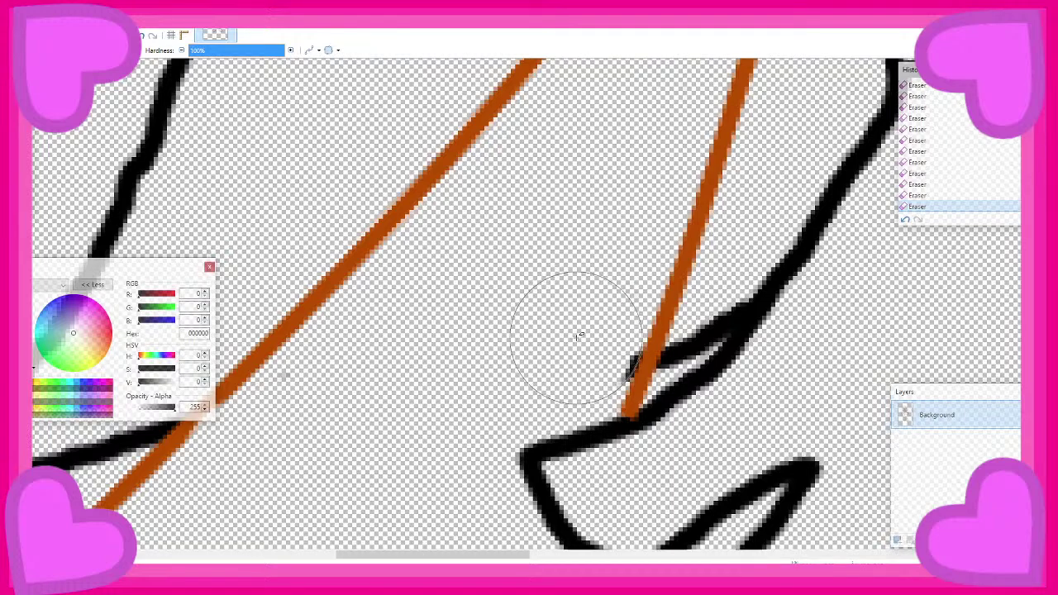
{"action": "left_click", "coordinate": [575, 326]}
{"action": "left_click", "coordinate": [573, 340]}
{"action": "left_click", "coordinate": [574, 340]}
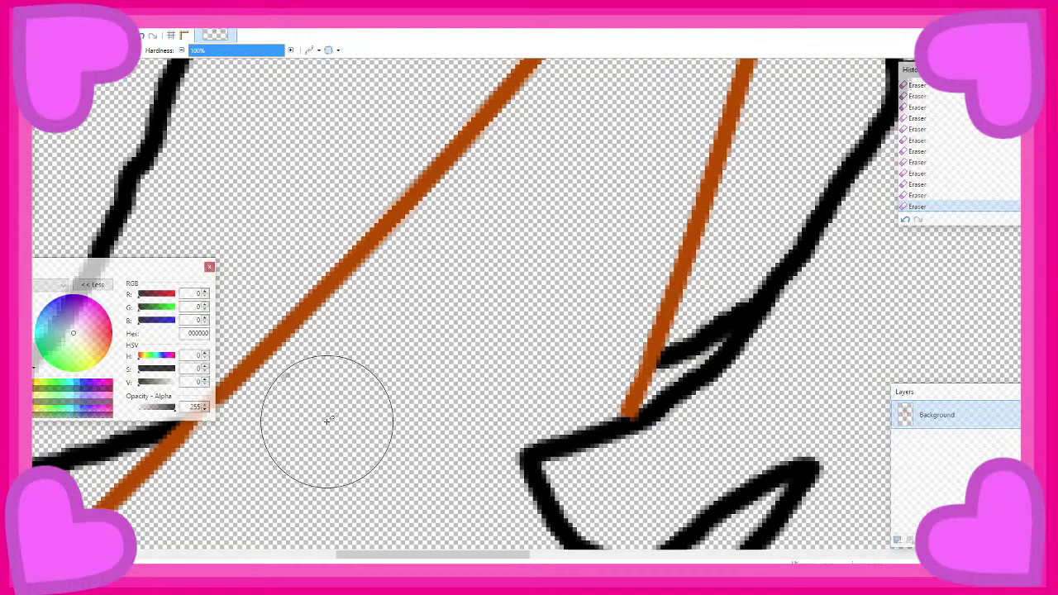
Sample the cape's dark orange and add a tiny stroke where the lower-left flap's inner edge meets the waist
{"action": "scroll", "coordinate": [327, 392], "scroll_direction": "down", "scroll_amount": 3}
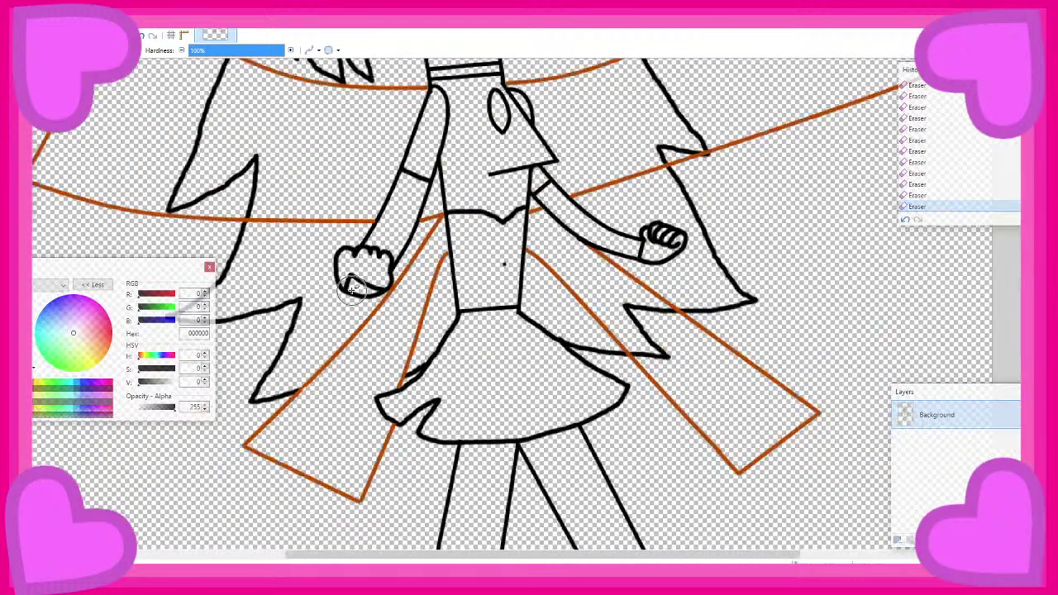
{"action": "scroll", "coordinate": [351, 291], "scroll_direction": "down", "scroll_amount": 1}
{"action": "scroll", "coordinate": [397, 231], "scroll_direction": "up", "scroll_amount": 4}
{"action": "left_click", "coordinate": [407, 235]}
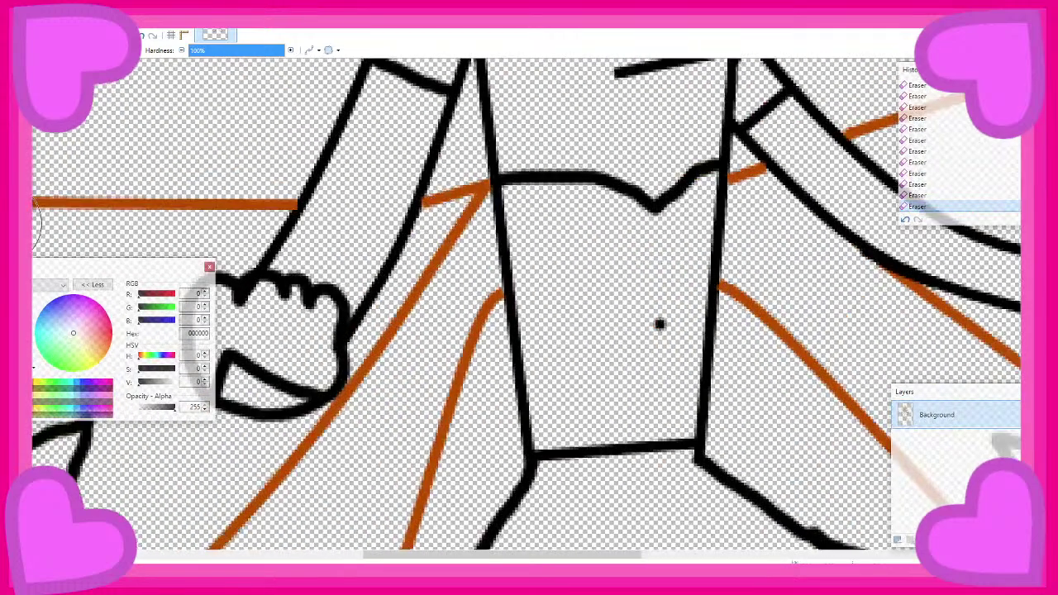
{"action": "left_click", "coordinate": [25, 155]}
{"action": "left_click", "coordinate": [242, 201]}
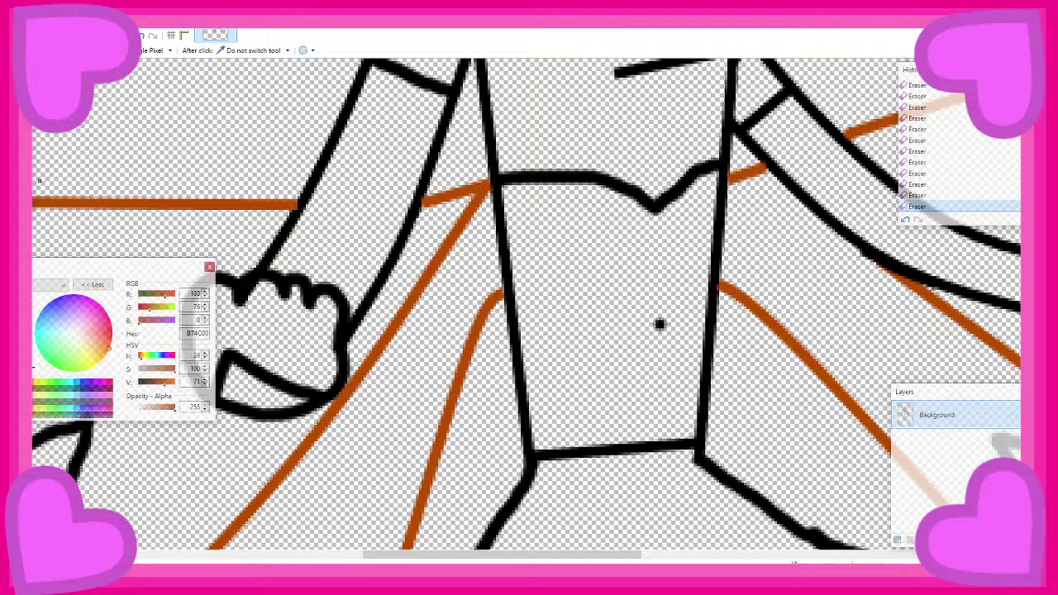
{"action": "left_click", "coordinate": [26, 180]}
{"action": "left_click", "coordinate": [155, 50]}
{"action": "scroll", "coordinate": [147, 76], "scroll_direction": "up", "scroll_amount": 4}
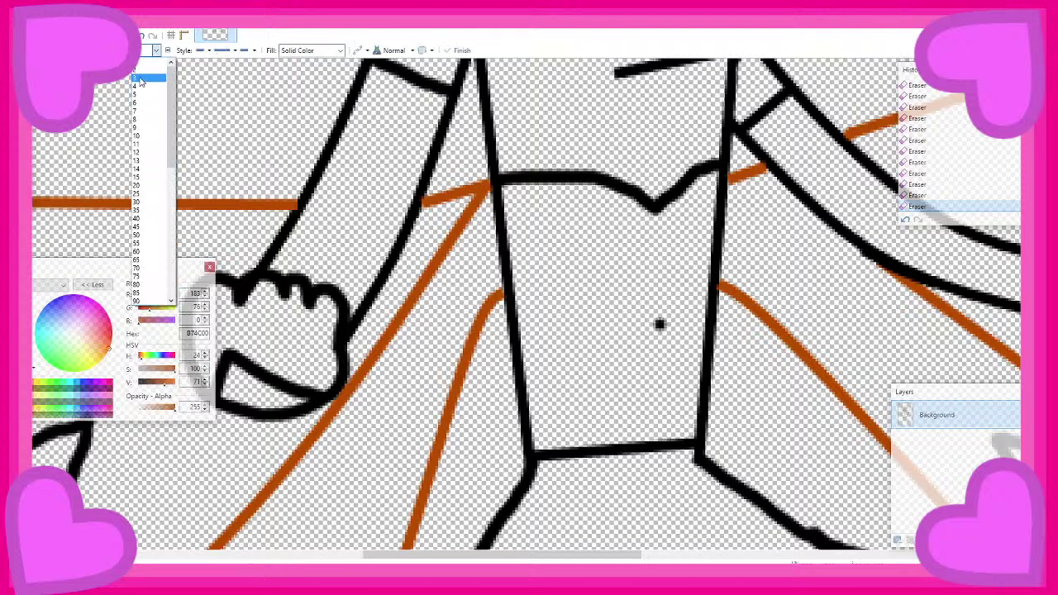
{"action": "left_click", "coordinate": [145, 85]}
{"action": "scroll", "coordinate": [495, 276], "scroll_direction": "up", "scroll_amount": 3}
{"action": "scroll", "coordinate": [500, 288], "scroll_direction": "up", "scroll_amount": 1}
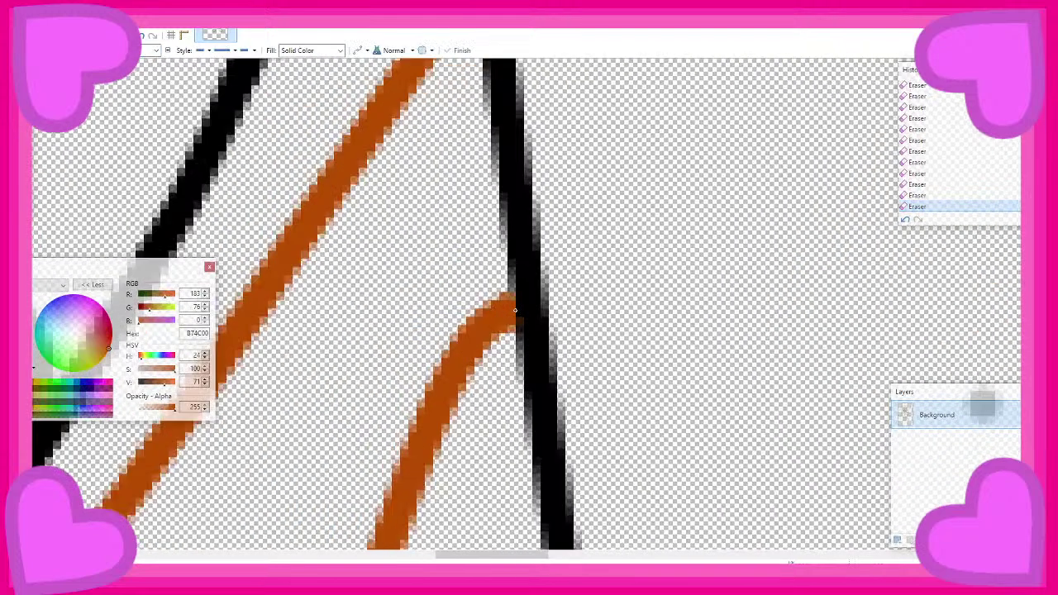
{"action": "left_click_drag", "start_coordinate": [515, 310], "coordinate": [502, 312]}
{"action": "key", "text": "Return"}
{"action": "scroll", "coordinate": [409, 222], "scroll_direction": "down", "scroll_amount": 7}
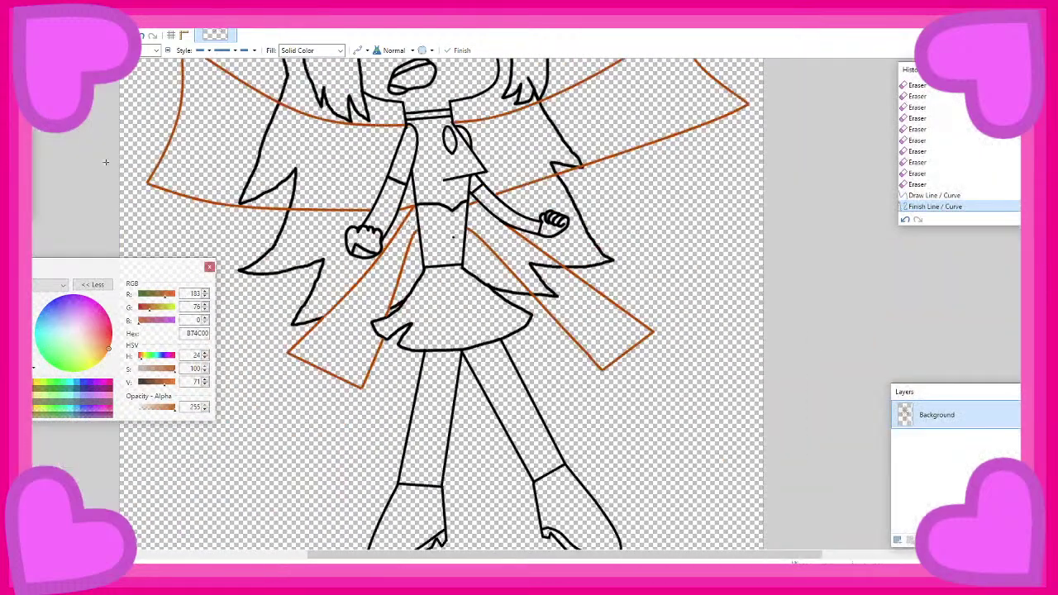
Draw a tiny black stroke over the skirt's upper-left edge where the orange flap line overlaps it
{"action": "scroll", "coordinate": [381, 327], "scroll_direction": "up", "scroll_amount": 5}
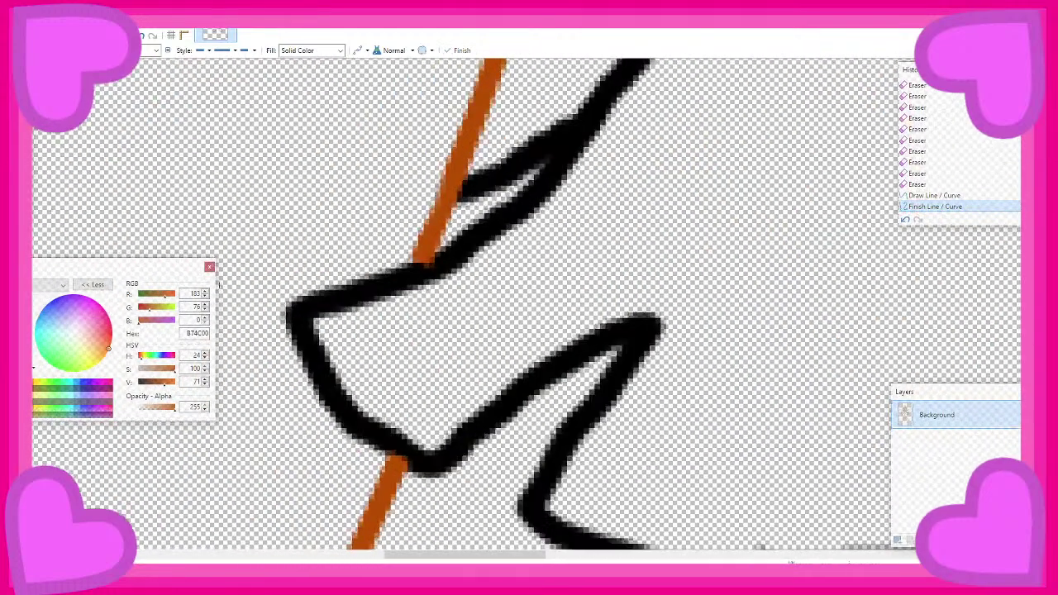
{"action": "key", "text": "x"}
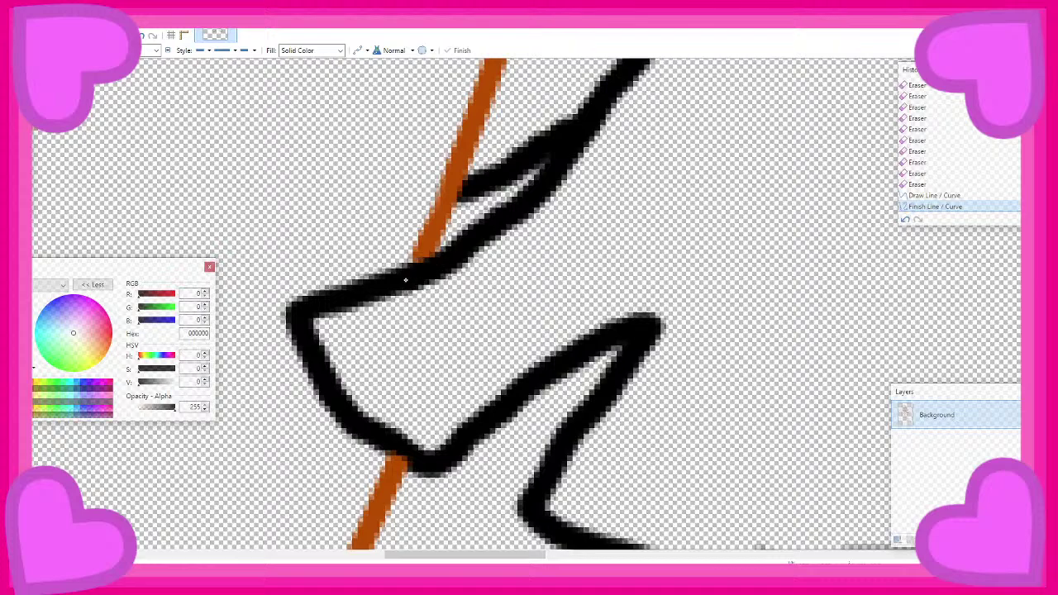
{"action": "left_click_drag", "start_coordinate": [399, 281], "coordinate": [388, 285]}
{"action": "key", "text": "Return"}
{"action": "scroll", "coordinate": [341, 187], "scroll_direction": "down", "scroll_amount": 5}
{"action": "scroll", "coordinate": [329, 175], "scroll_direction": "up", "scroll_amount": 3}
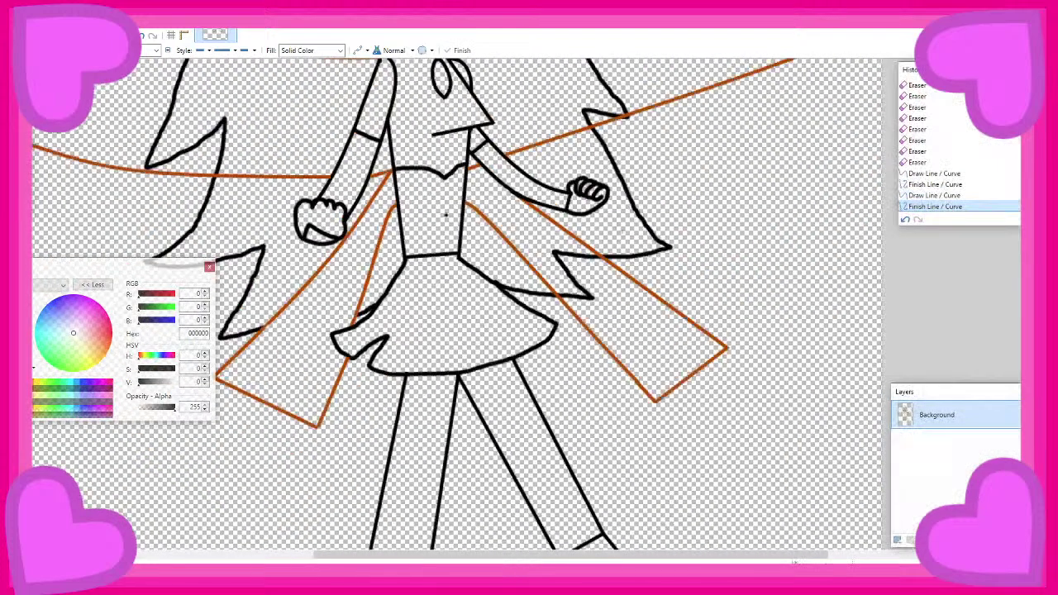
Erase the black hair outline running between the two long edges of the lower-right cape flap
{"action": "scroll", "coordinate": [296, 130], "scroll_direction": "up", "scroll_amount": 1}
{"action": "key", "text": "e"}
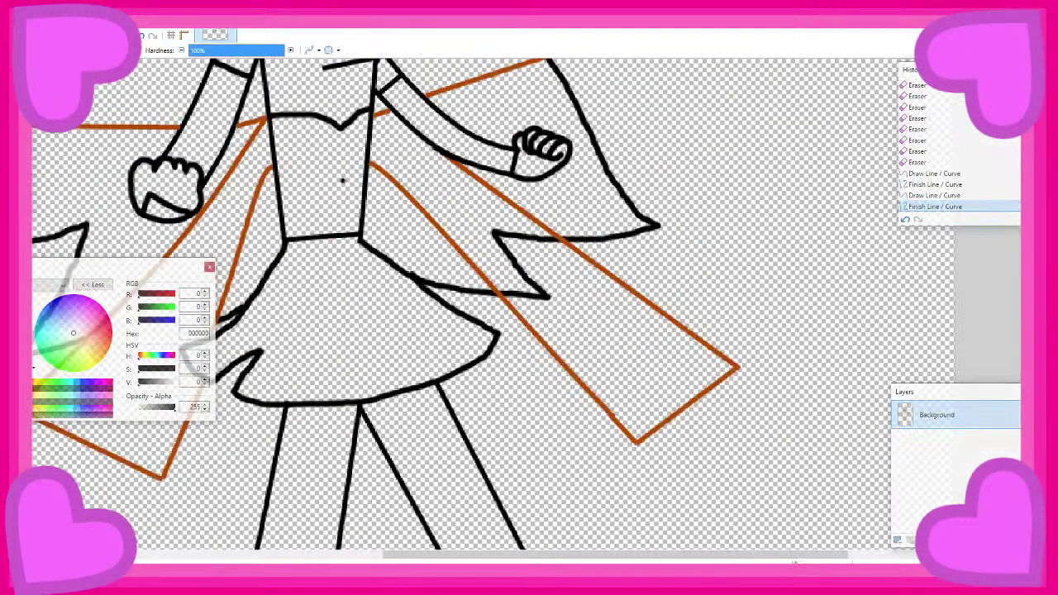
{"action": "scroll", "coordinate": [498, 242], "scroll_direction": "up", "scroll_amount": 3}
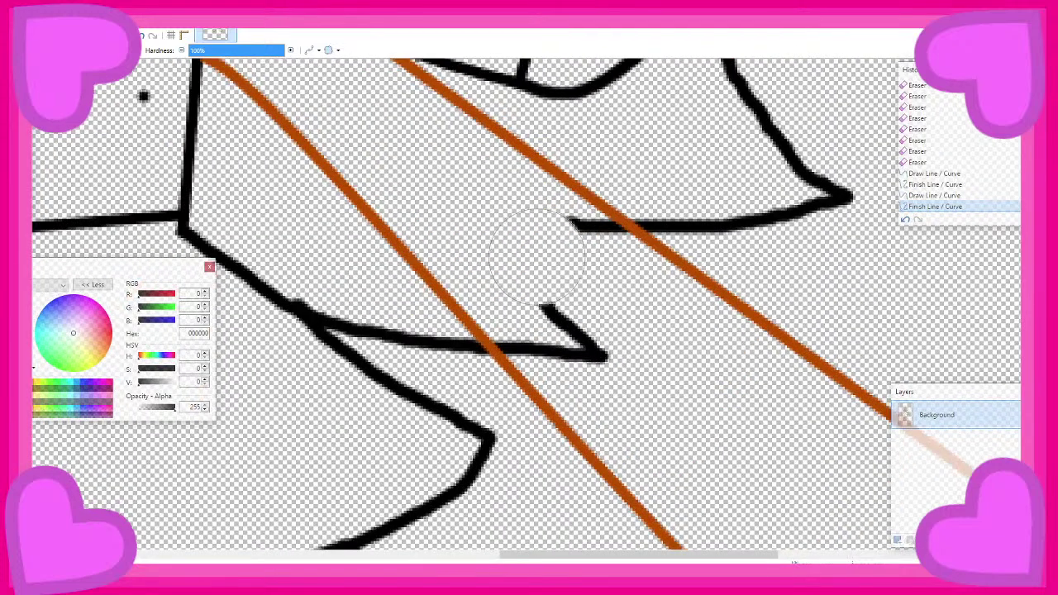
{"action": "left_click", "coordinate": [595, 268]}
{"action": "left_click", "coordinate": [590, 267]}
{"action": "left_click", "coordinate": [586, 261]}
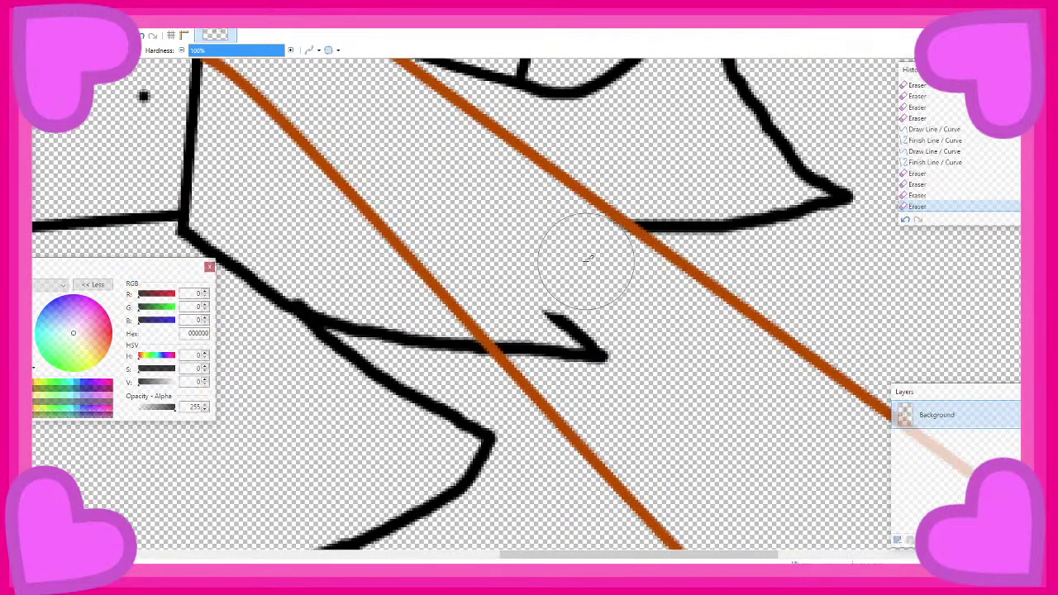
{"action": "left_click", "coordinate": [592, 263]}
{"action": "left_click", "coordinate": [594, 276]}
{"action": "left_click", "coordinate": [591, 328]}
{"action": "left_click_drag", "start_coordinate": [592, 326], "coordinate": [537, 314]}
{"action": "left_click", "coordinate": [538, 316]}
{"action": "left_click", "coordinate": [548, 311]}
Erase the black hair outline inside the upper-left cape wing, between its upper and lower orange edges
{"action": "scroll", "coordinate": [548, 276], "scroll_direction": "down", "scroll_amount": 6}
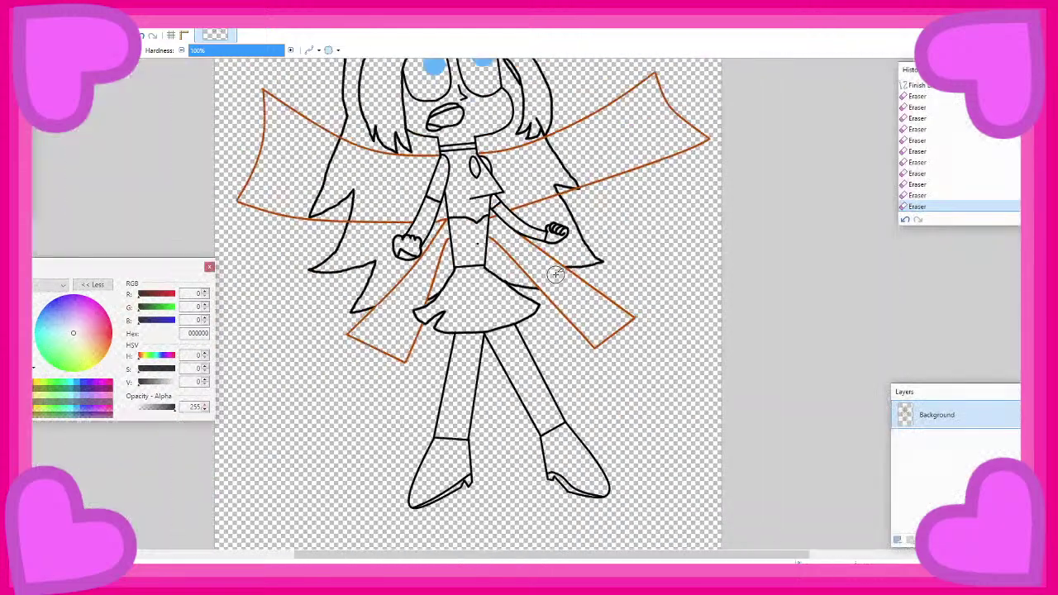
{"action": "scroll", "coordinate": [553, 269], "scroll_direction": "up", "scroll_amount": 2}
{"action": "scroll", "coordinate": [276, 284], "scroll_direction": "up", "scroll_amount": 2}
{"action": "scroll", "coordinate": [276, 284], "scroll_direction": "up", "scroll_amount": 3}
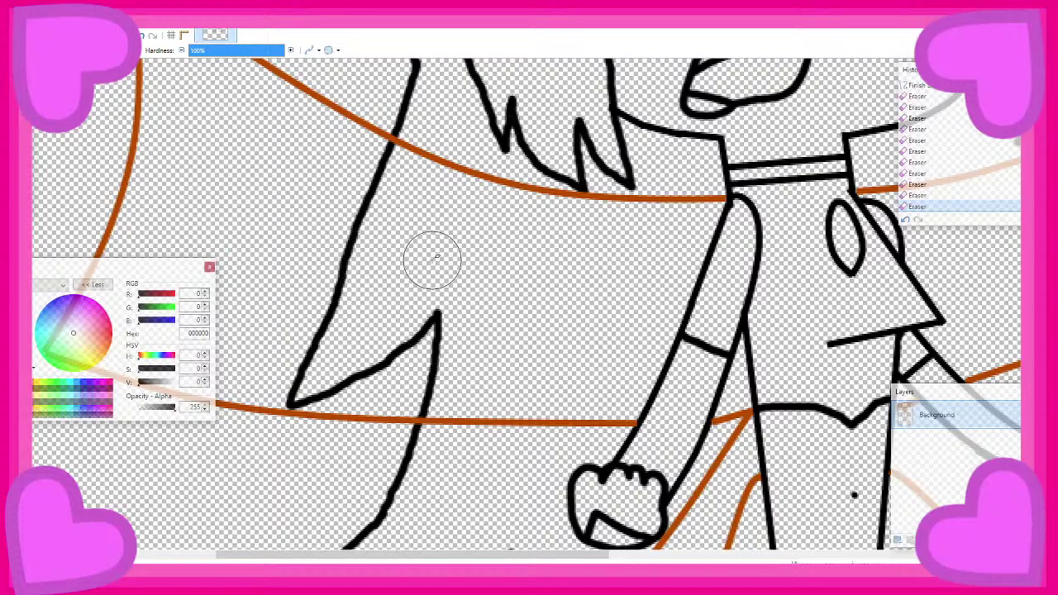
{"action": "scroll", "coordinate": [421, 281], "scroll_direction": "down", "scroll_amount": 1}
{"action": "scroll", "coordinate": [426, 331], "scroll_direction": "up", "scroll_amount": 2}
{"action": "scroll", "coordinate": [378, 213], "scroll_direction": "down", "scroll_amount": 4}
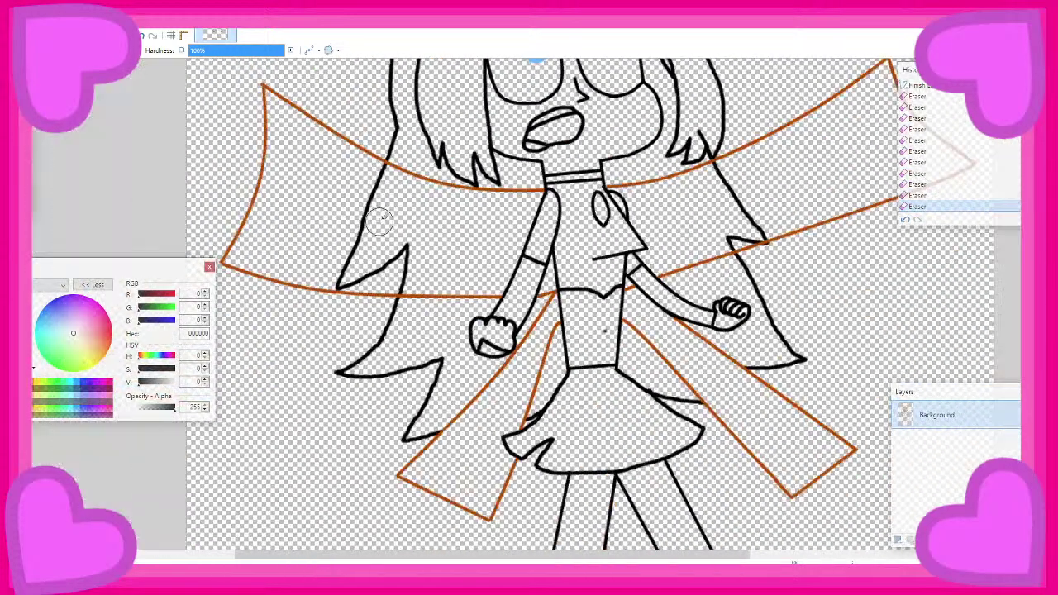
{"action": "scroll", "coordinate": [378, 213], "scroll_direction": "up", "scroll_amount": 4}
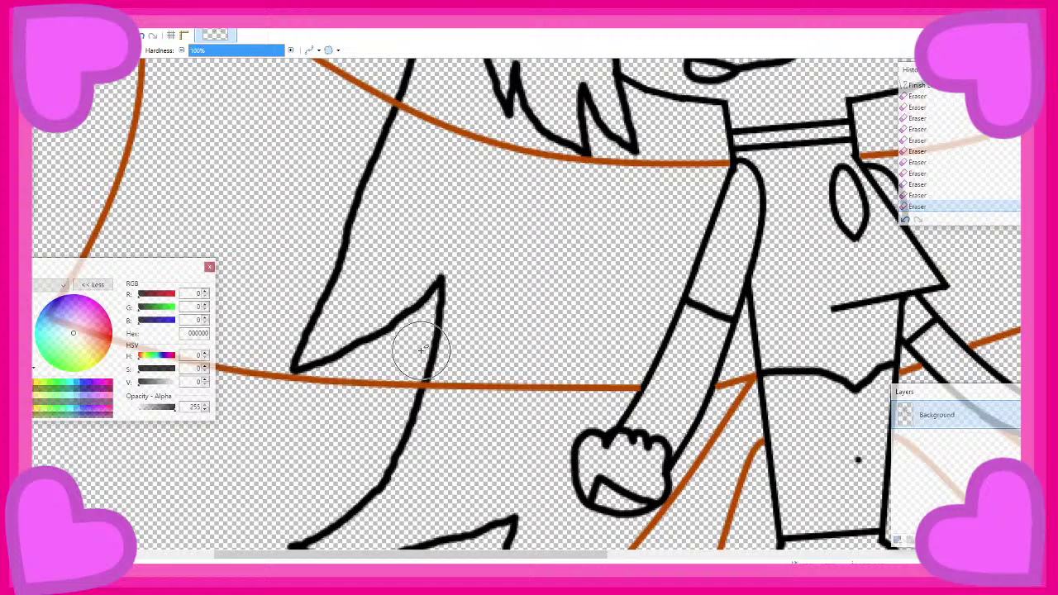
{"action": "mouse_move", "coordinate": [428, 348]}
{"action": "left_mouse_down"}
{"action": "mouse_move", "coordinate": [446, 286]}
{"action": "mouse_move", "coordinate": [411, 315]}
{"action": "mouse_move", "coordinate": [303, 344]}
{"action": "mouse_move", "coordinate": [349, 344]}
{"action": "mouse_move", "coordinate": [297, 344]}
{"action": "mouse_move", "coordinate": [377, 201]}
{"action": "left_mouse_up"}
{"action": "scroll", "coordinate": [306, 335], "scroll_direction": "up", "scroll_amount": 1}
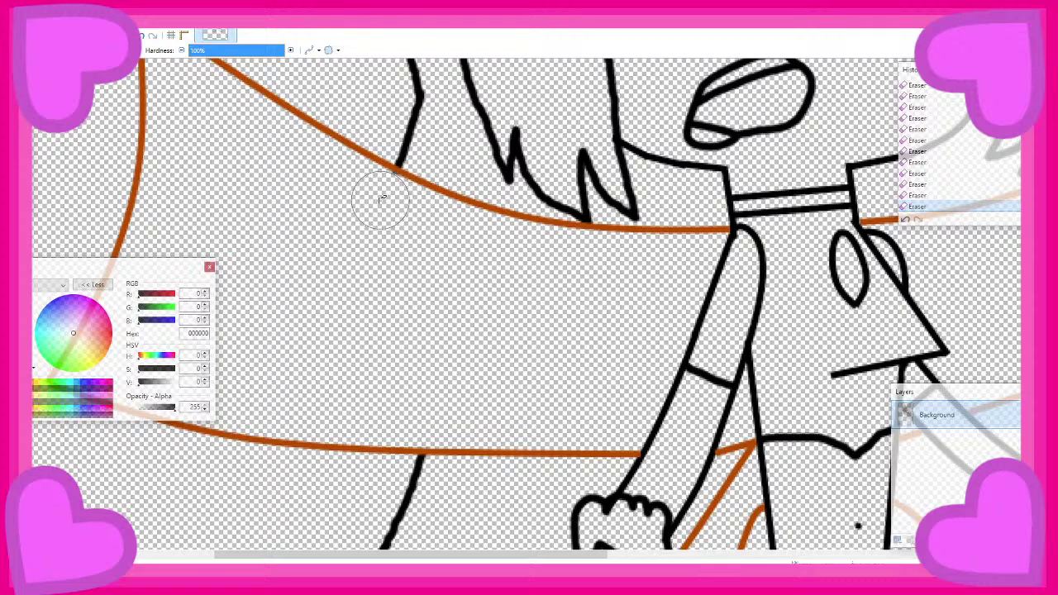
Undo the hair erasing inside the upper-left cape wing and the lower-right flap
{"action": "scroll", "coordinate": [355, 196], "scroll_direction": "down", "scroll_amount": 2}
{"action": "scroll", "coordinate": [382, 195], "scroll_direction": "down", "scroll_amount": 1}
{"action": "key", "text": "ctrl+z"}
{"action": "key", "text": "ctrl+z"}
{"action": "key", "text": "ctrl+z"}
{"action": "key", "text": "ctrl+z"}
{"action": "key", "text": "ctrl+z"}
{"action": "key", "text": "ctrl+z"}
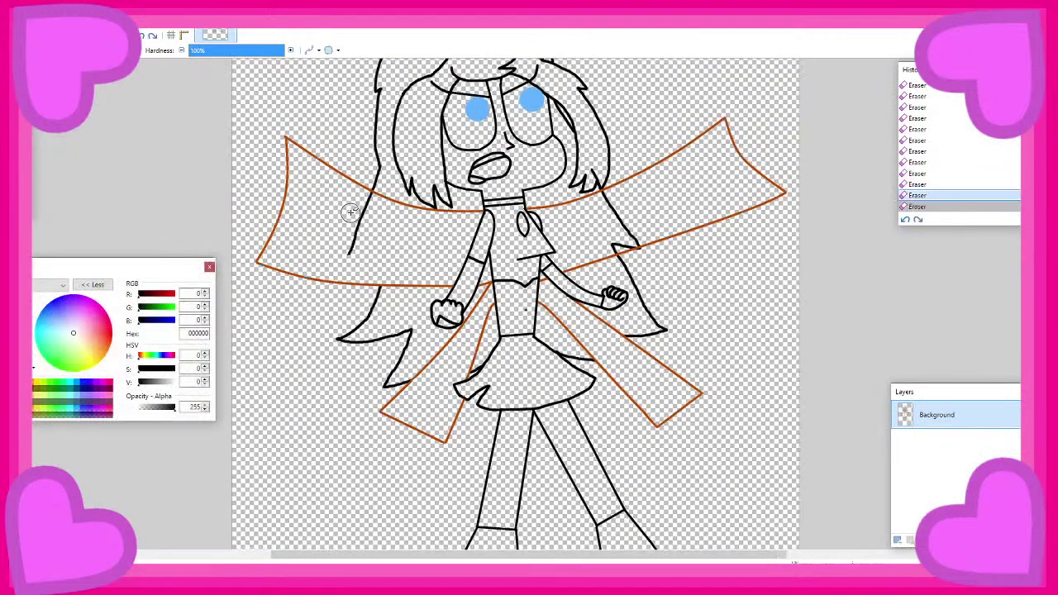
{"action": "key", "text": "ctrl+z"}
{"action": "key", "text": "ctrl+z"}
{"action": "key", "text": "ctrl+z"}
{"action": "key", "text": "ctrl+z"}
{"action": "key", "text": "ctrl+z"}
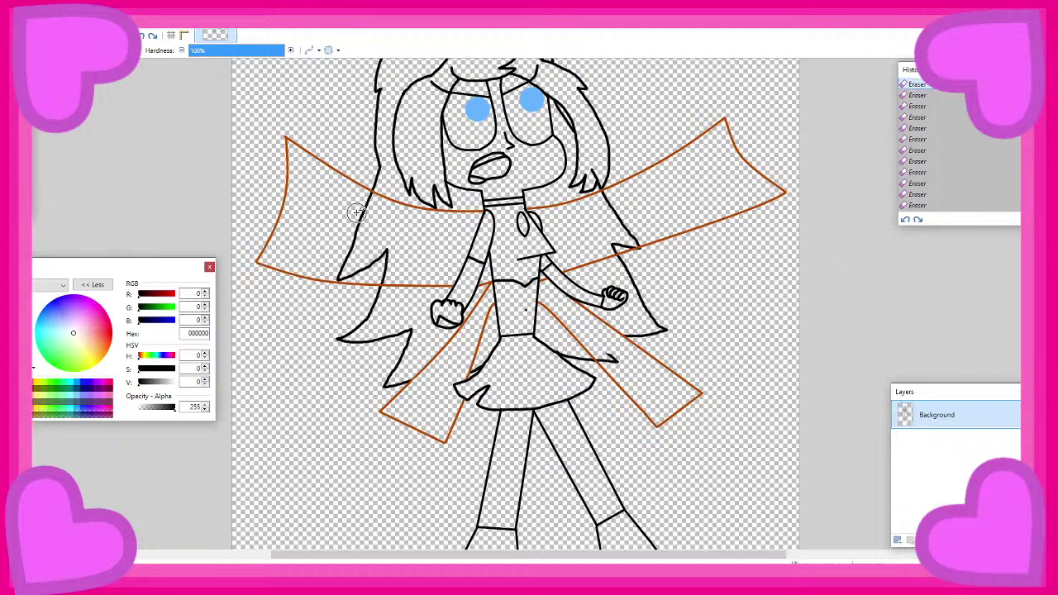
{"action": "key", "text": "ctrl+z"}
{"action": "key", "text": "ctrl+z"}
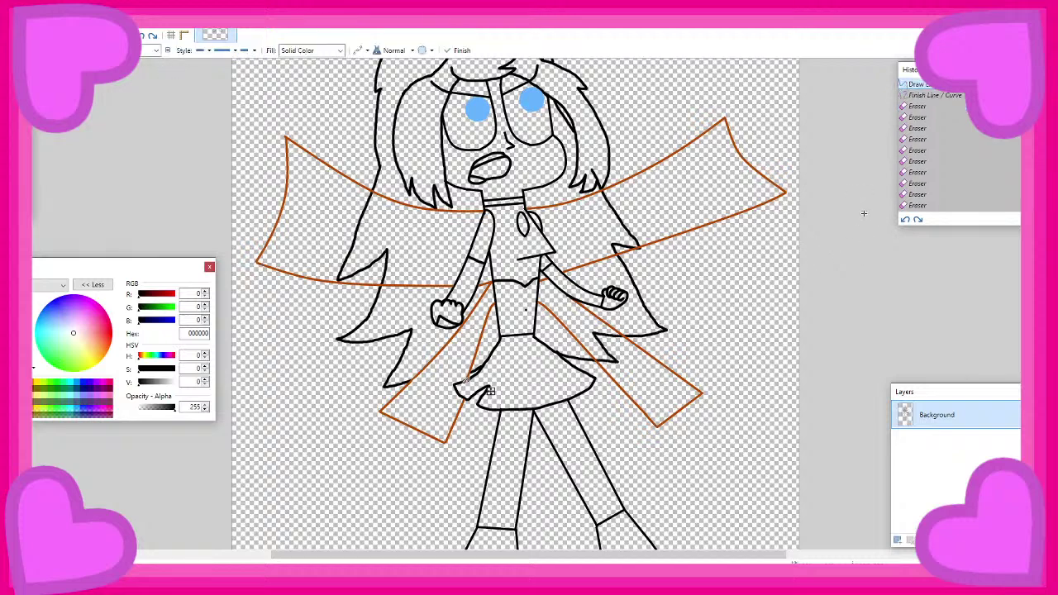
Undo the small skirt and waist touch-up strokes and the hair erasing inside the lower-left flap
{"action": "key", "text": "ctrl+y"}
{"action": "key", "text": "ctrl+y"}
{"action": "key", "text": "ctrl+y"}
{"action": "key", "text": "ctrl+y"}
{"action": "key", "text": "ctrl+y"}
{"action": "key", "text": "ctrl+y"}
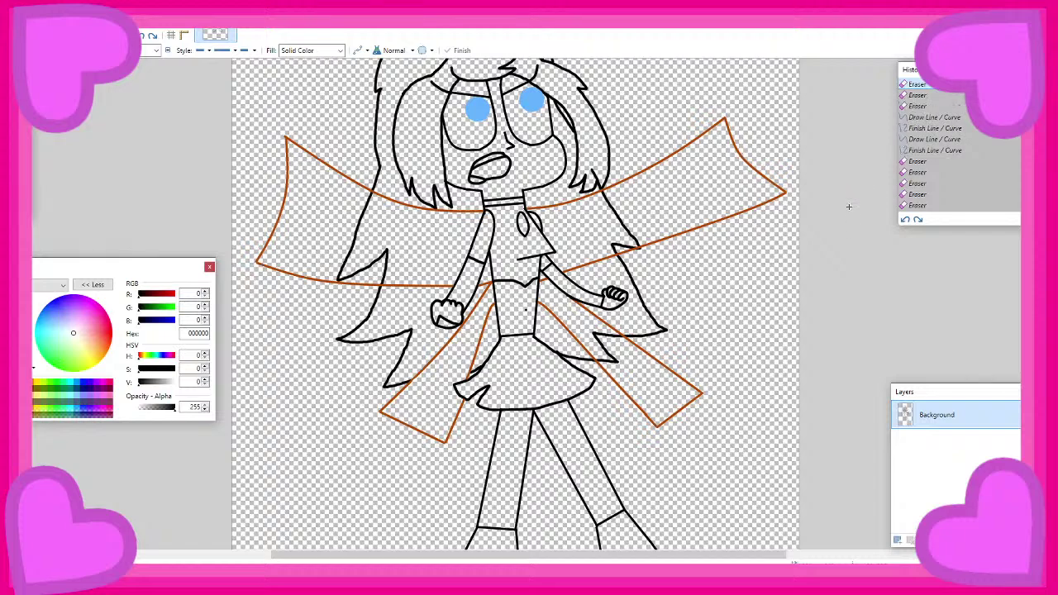
{"action": "key", "text": "ctrl+y"}
{"action": "key", "text": "ctrl+y"}
{"action": "key", "text": "ctrl+y"}
{"action": "key", "text": "ctrl+y"}
{"action": "key", "text": "ctrl+y"}
{"action": "key", "text": "ctrl+y"}
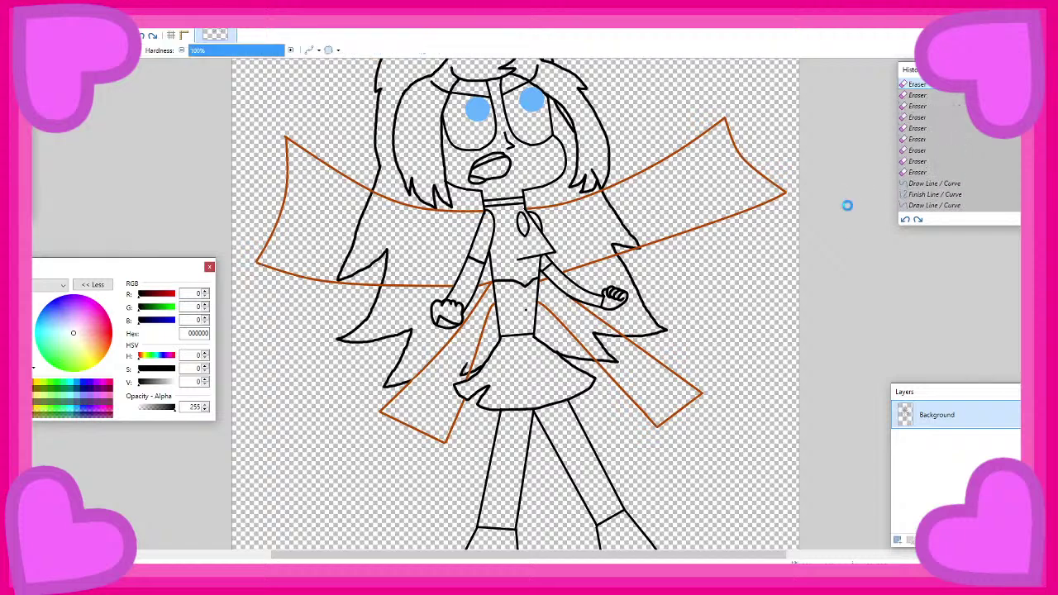
{"action": "key", "text": "ctrl+z"}
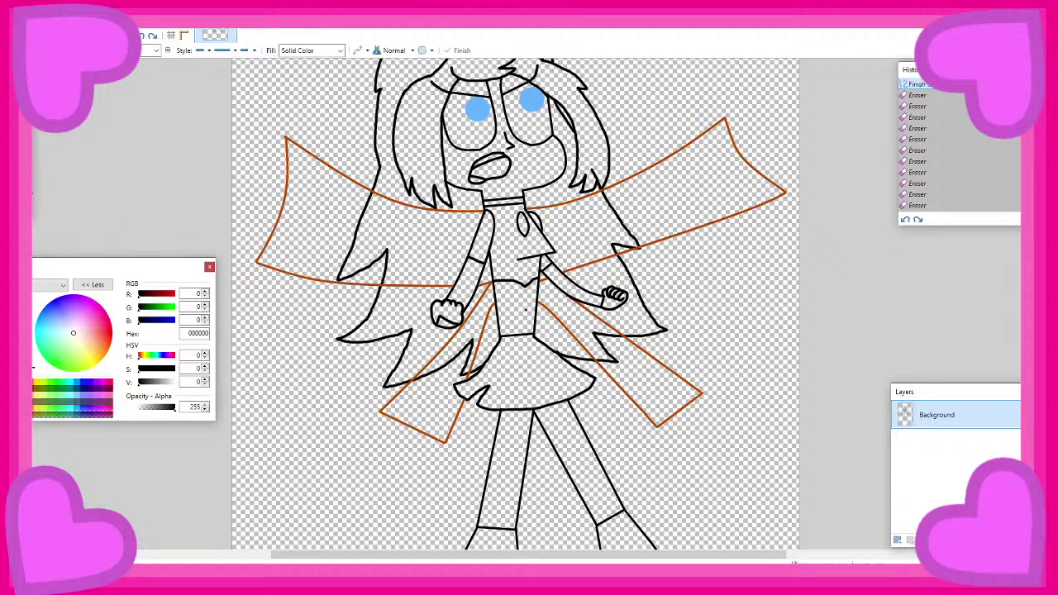
Sample the dark orange B74C00 from the cape and try to extend the lower-left flap's inner edge to the waist outline
{"action": "key", "text": "k"}
{"action": "scroll", "coordinate": [460, 272], "scroll_direction": "up", "scroll_amount": 1}
{"action": "scroll", "coordinate": [554, 298], "scroll_direction": "up", "scroll_amount": 2}
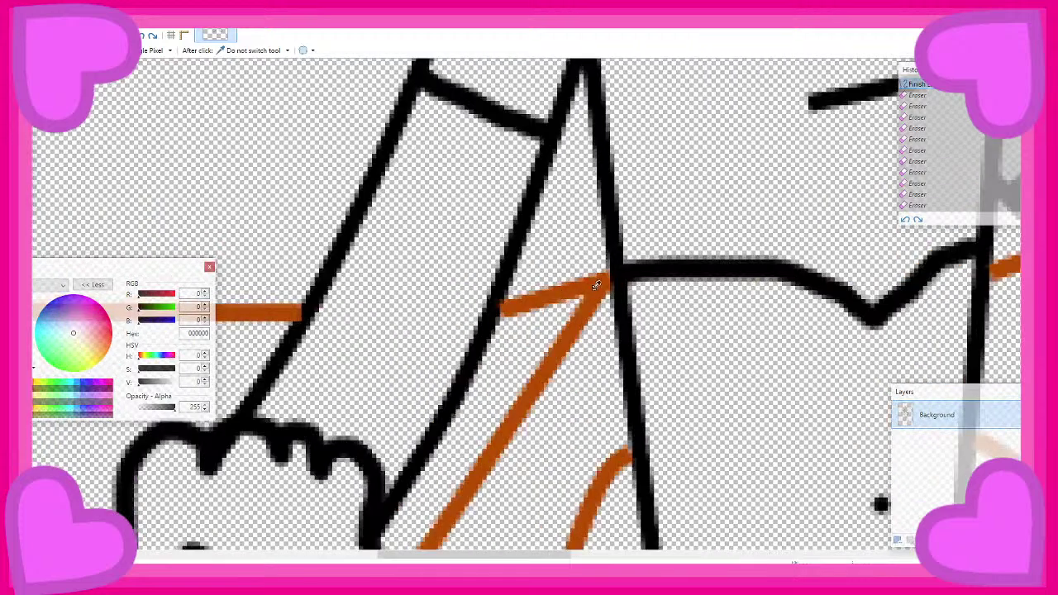
{"action": "left_click", "coordinate": [595, 285]}
{"action": "key", "text": "o"}
{"action": "scroll", "coordinate": [576, 438], "scroll_direction": "down", "scroll_amount": 1}
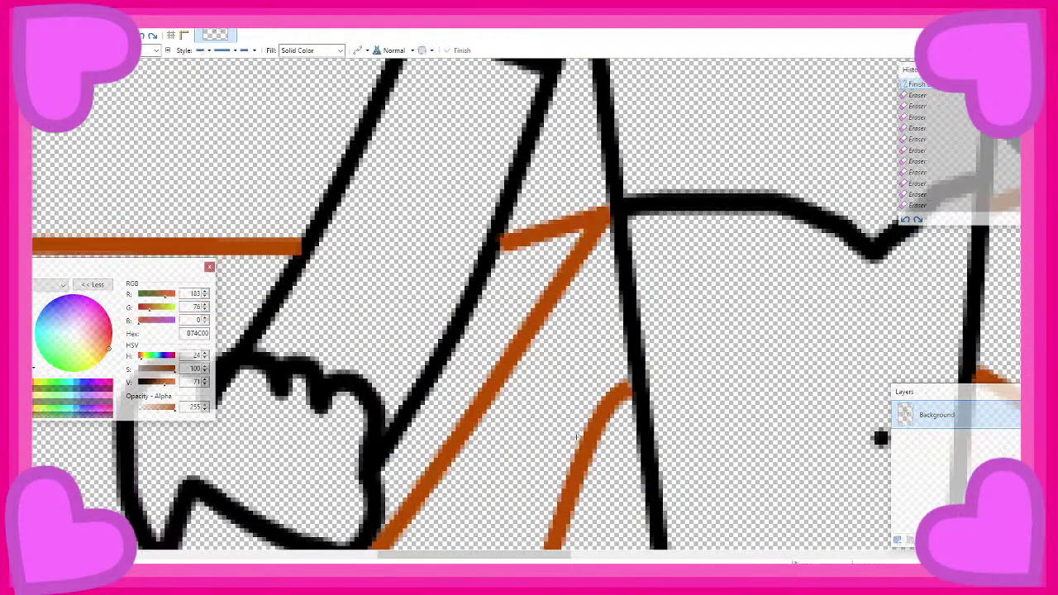
{"action": "left_click_drag", "start_coordinate": [627, 386], "coordinate": [637, 378]}
{"action": "key", "text": "ctrl+z"}
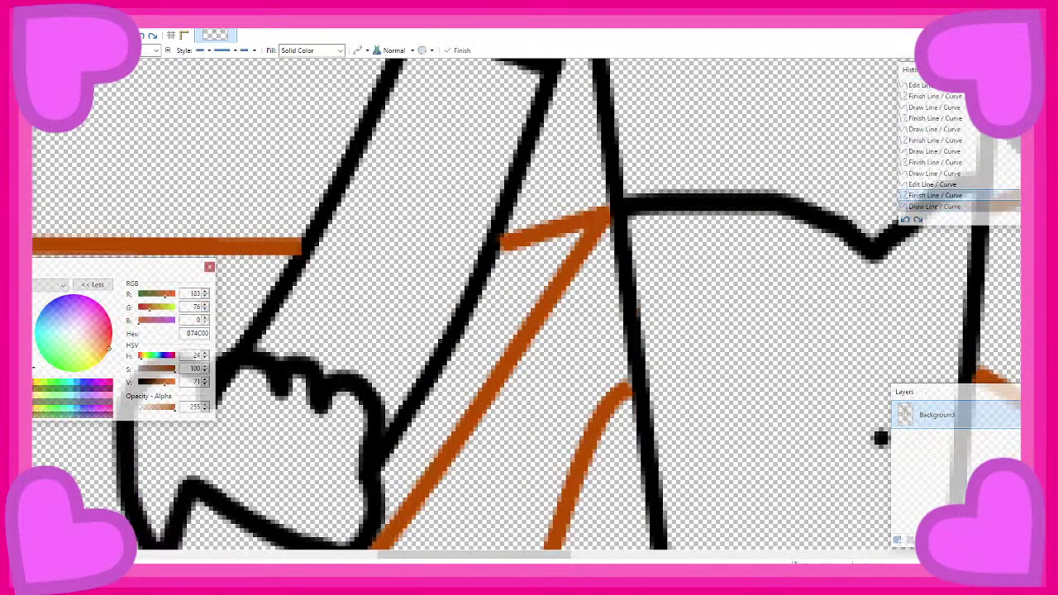
Change the line width and join the lower-left flap's inner edge to the waist outline with a short orange line
{"action": "left_click", "coordinate": [149, 51]}
{"action": "left_click", "coordinate": [147, 73]}
{"action": "scroll", "coordinate": [612, 333], "scroll_direction": "down", "scroll_amount": 1}
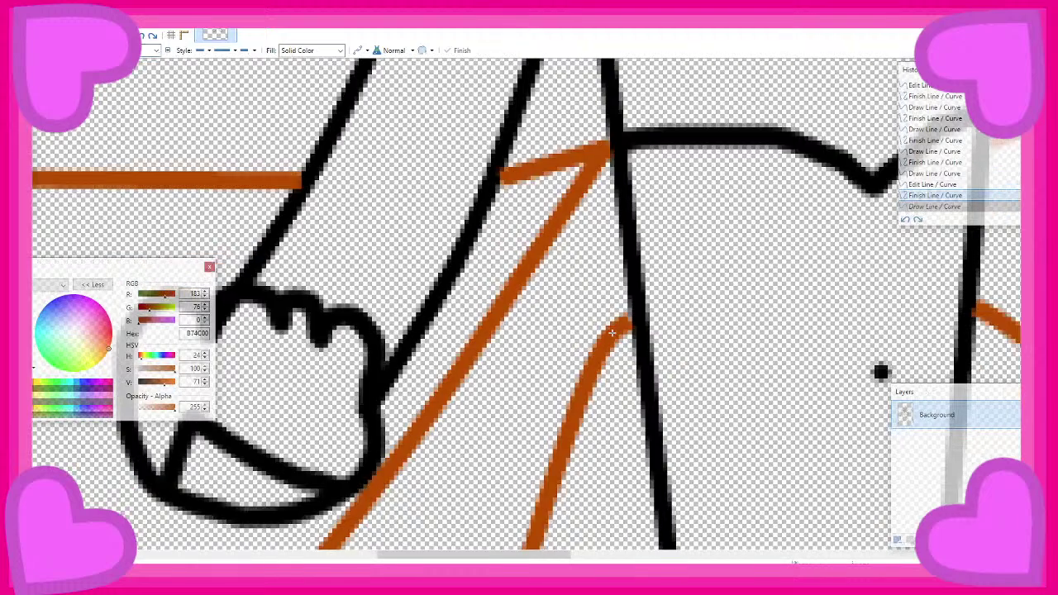
{"action": "left_click_drag", "start_coordinate": [624, 323], "coordinate": [632, 324]}
{"action": "key", "text": "Return"}
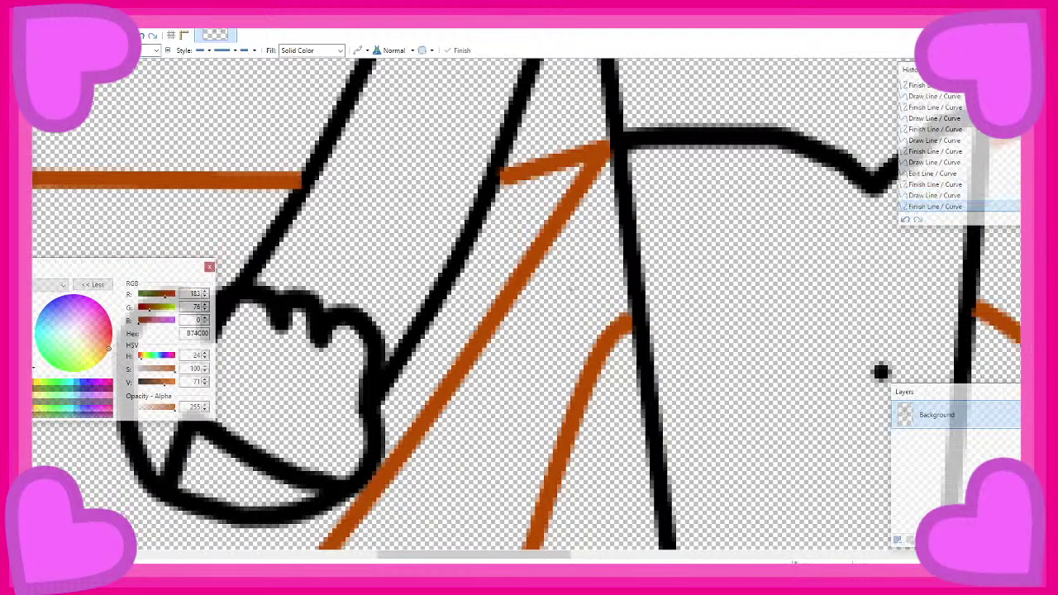
{"action": "scroll", "coordinate": [571, 290], "scroll_direction": "down", "scroll_amount": 4}
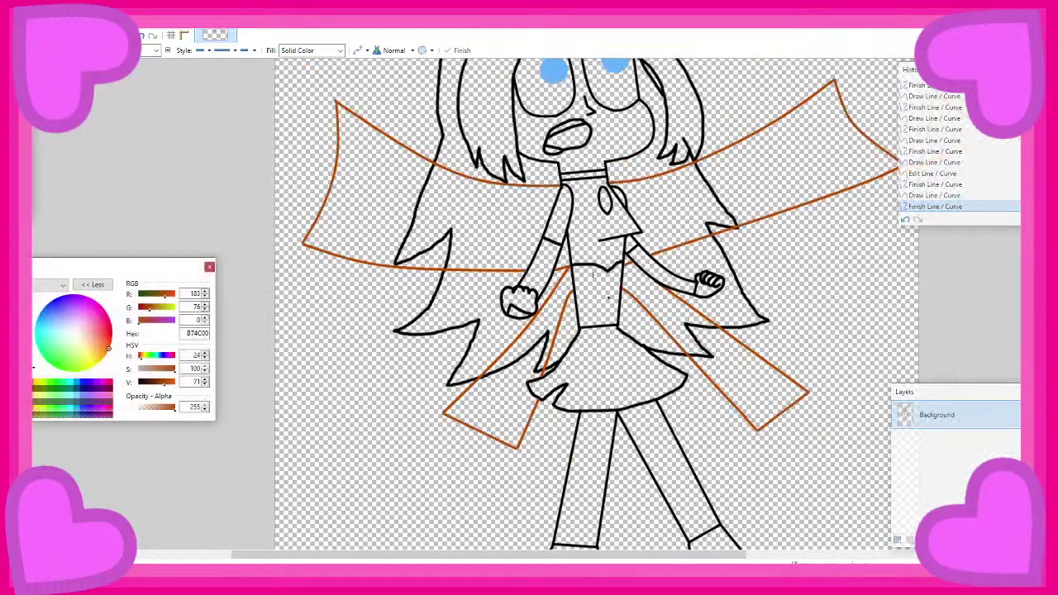
Redraw the black waist outline with a short line where the lower-right cape flap's inner edge meets it
{"action": "scroll", "coordinate": [632, 250], "scroll_direction": "up", "scroll_amount": 3}
{"action": "scroll", "coordinate": [537, 315], "scroll_direction": "up", "scroll_amount": 2}
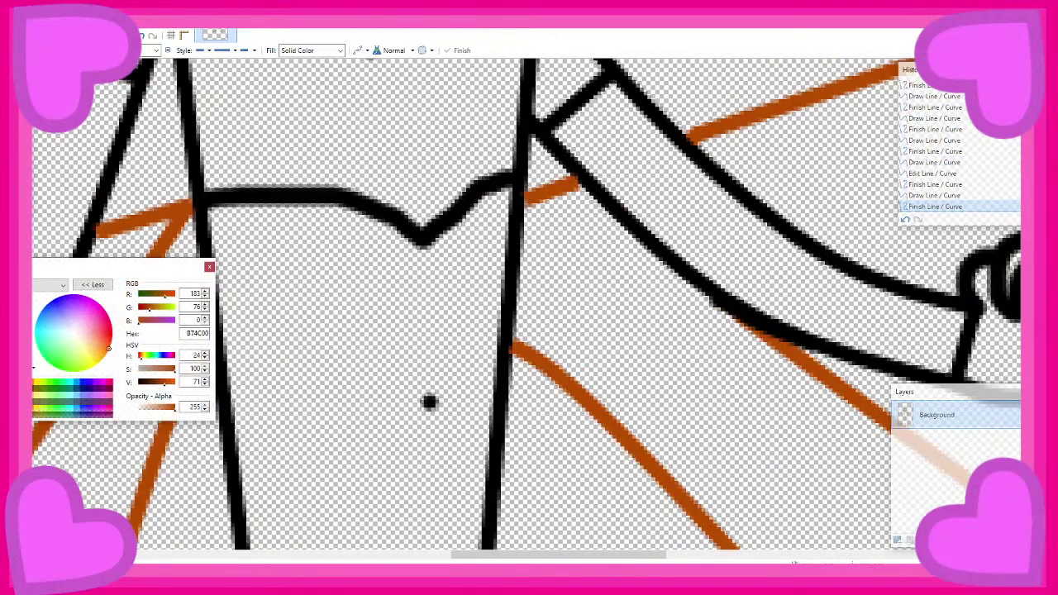
{"action": "key", "text": "x"}
{"action": "left_click_drag", "start_coordinate": [501, 331], "coordinate": [498, 397]}
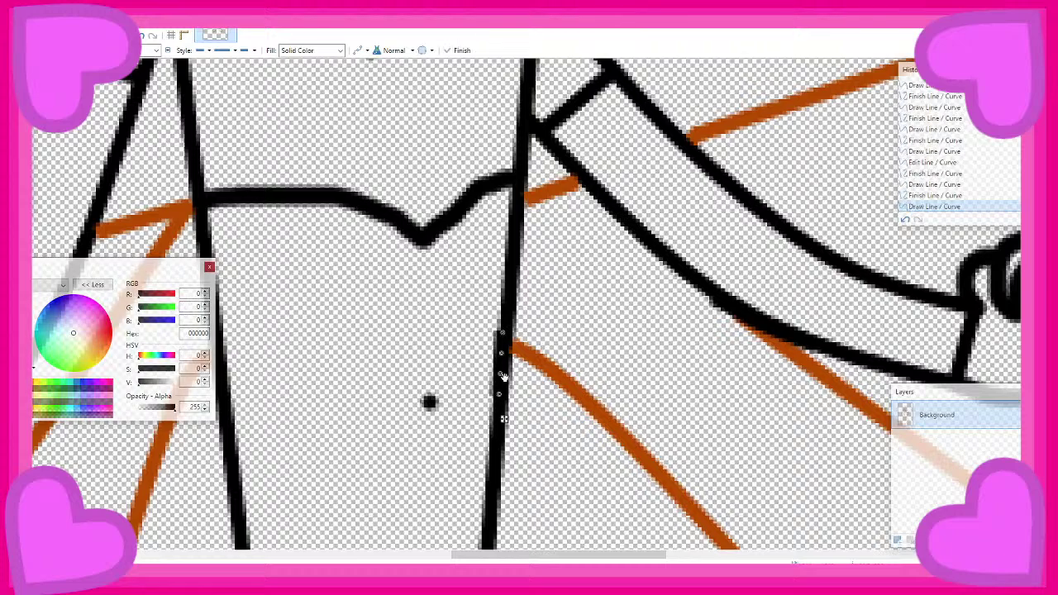
{"action": "key", "text": "Return"}
{"action": "scroll", "coordinate": [414, 295], "scroll_direction": "down", "scroll_amount": 2}
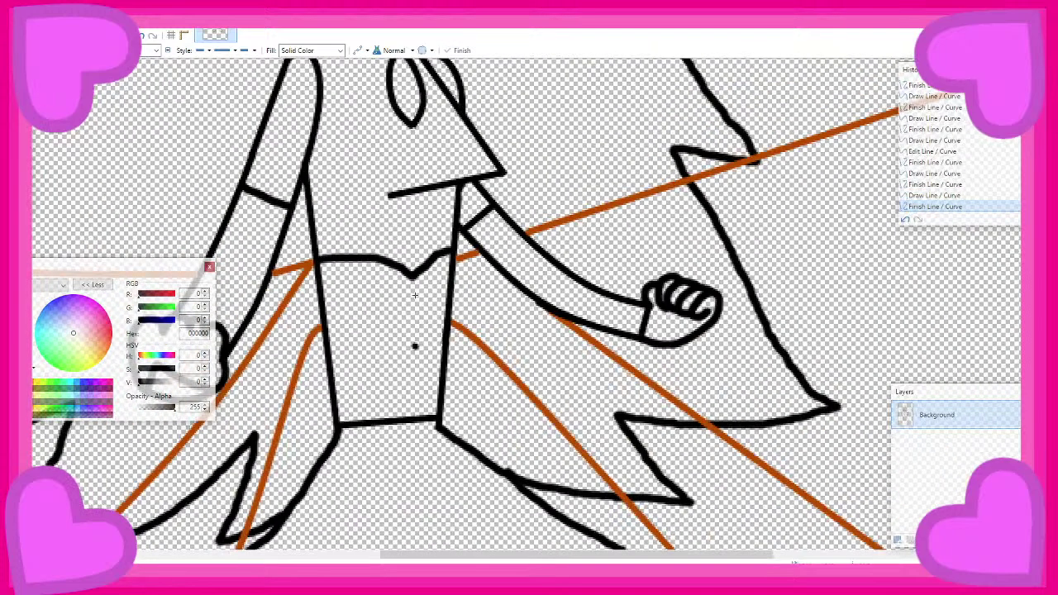
Erase the orange overshoot at the outer top corner of the upper-left cape wing
{"action": "scroll", "coordinate": [415, 295], "scroll_direction": "down", "scroll_amount": 2}
{"action": "scroll", "coordinate": [200, 189], "scroll_direction": "up", "scroll_amount": 2}
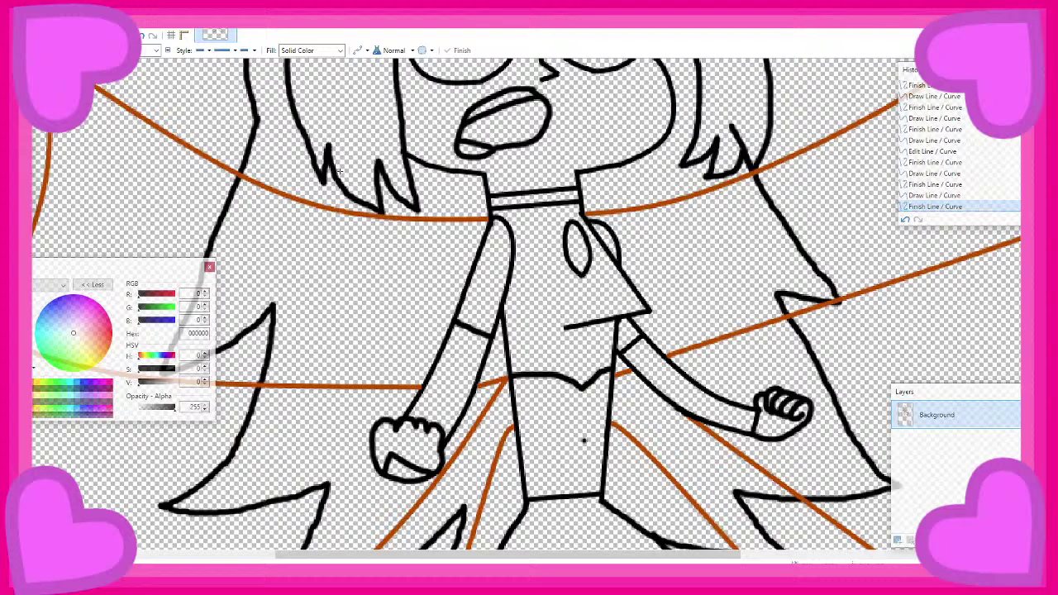
{"action": "scroll", "coordinate": [338, 171], "scroll_direction": "up", "scroll_amount": 1}
{"action": "scroll", "coordinate": [468, 213], "scroll_direction": "down", "scroll_amount": 2}
{"action": "scroll", "coordinate": [248, 165], "scroll_direction": "up", "scroll_amount": 1}
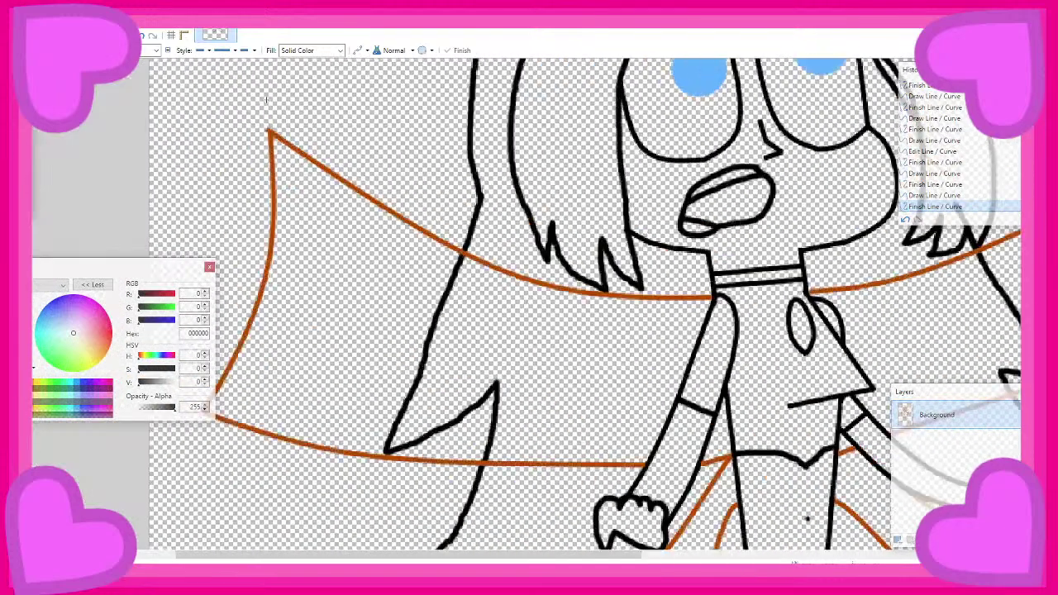
{"action": "scroll", "coordinate": [199, 124], "scroll_direction": "up", "scroll_amount": 2}
{"action": "scroll", "coordinate": [125, 132], "scroll_direction": "up", "scroll_amount": 1}
{"action": "key", "text": "e"}
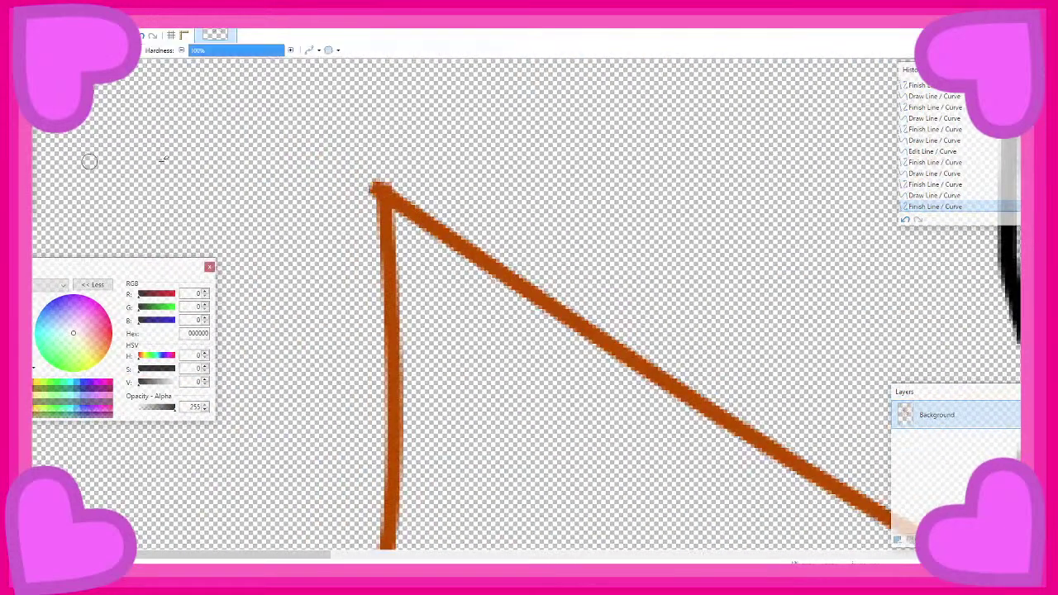
{"action": "left_click", "coordinate": [372, 180]}
{"action": "scroll", "coordinate": [366, 160], "scroll_direction": "down", "scroll_amount": 3}
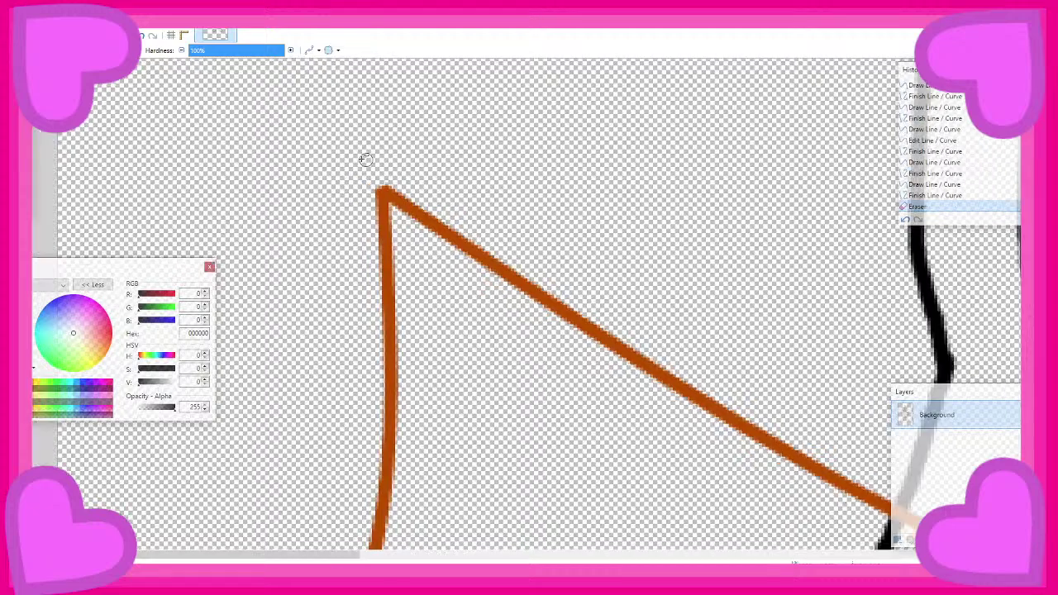
Set the drawing colour to golden yellow FFBF00 and ready the Paintbrush
{"action": "scroll", "coordinate": [642, 360], "scroll_direction": "up", "scroll_amount": 2}
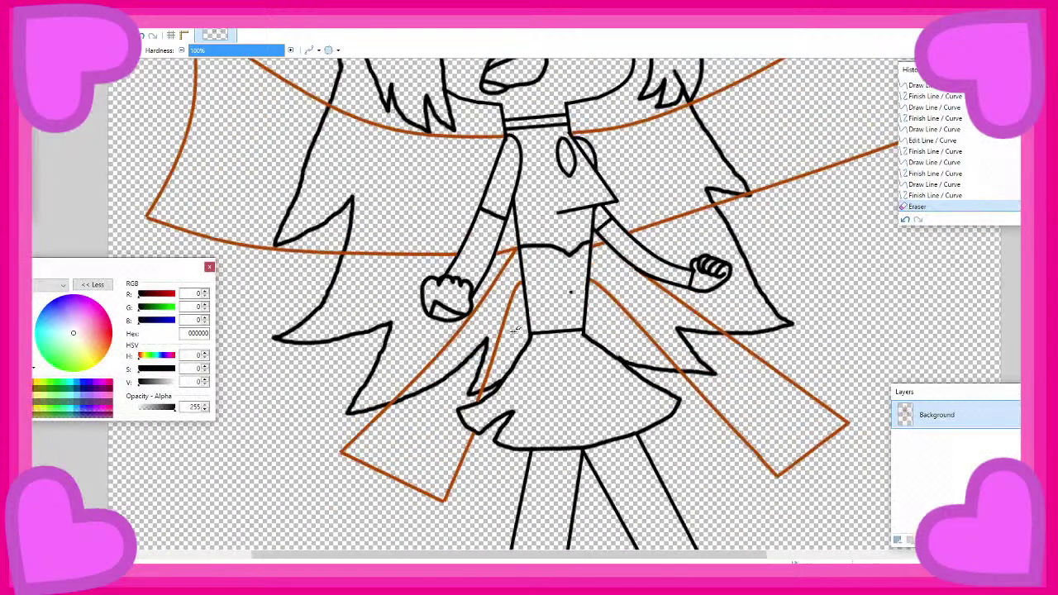
{"action": "scroll", "coordinate": [496, 285], "scroll_direction": "down", "scroll_amount": 1}
{"action": "scroll", "coordinate": [446, 302], "scroll_direction": "up", "scroll_amount": 3}
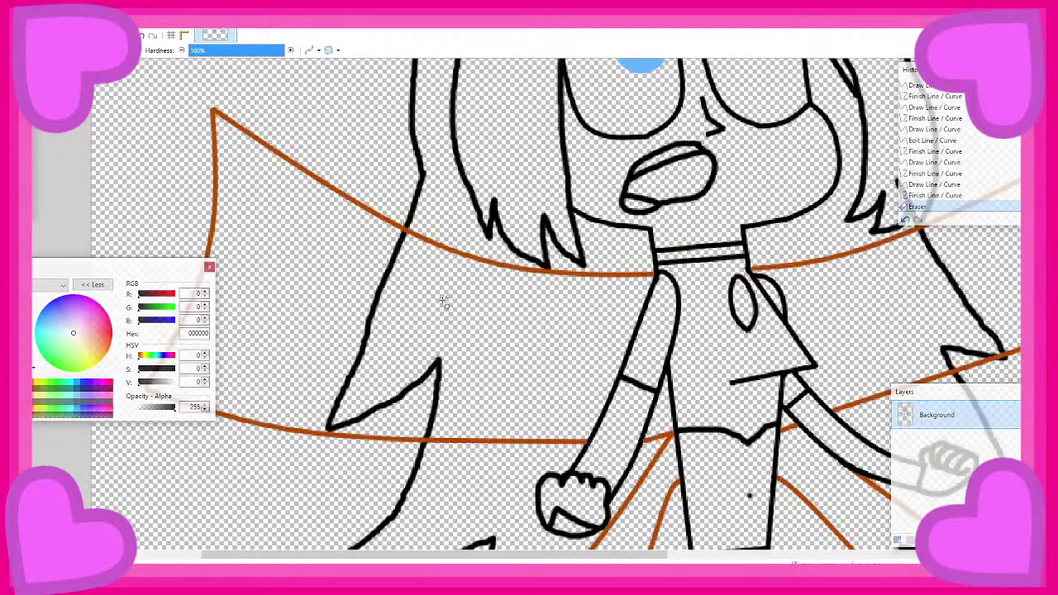
{"action": "left_click", "coordinate": [16, 153]}
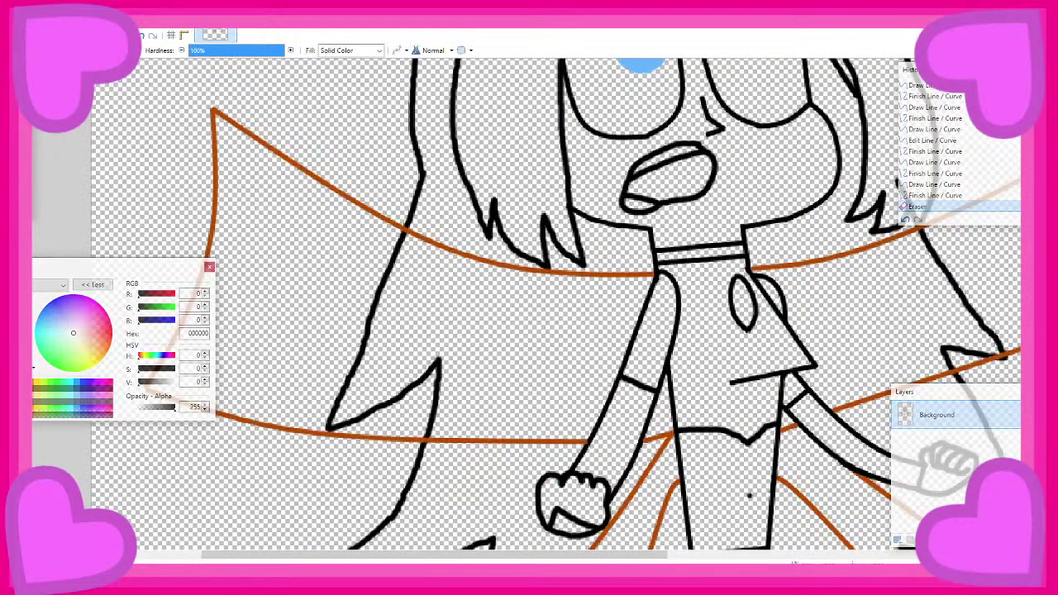
{"action": "scroll", "coordinate": [443, 269], "scroll_direction": "down", "scroll_amount": 3}
{"action": "scroll", "coordinate": [407, 335], "scroll_direction": "up", "scroll_amount": 2}
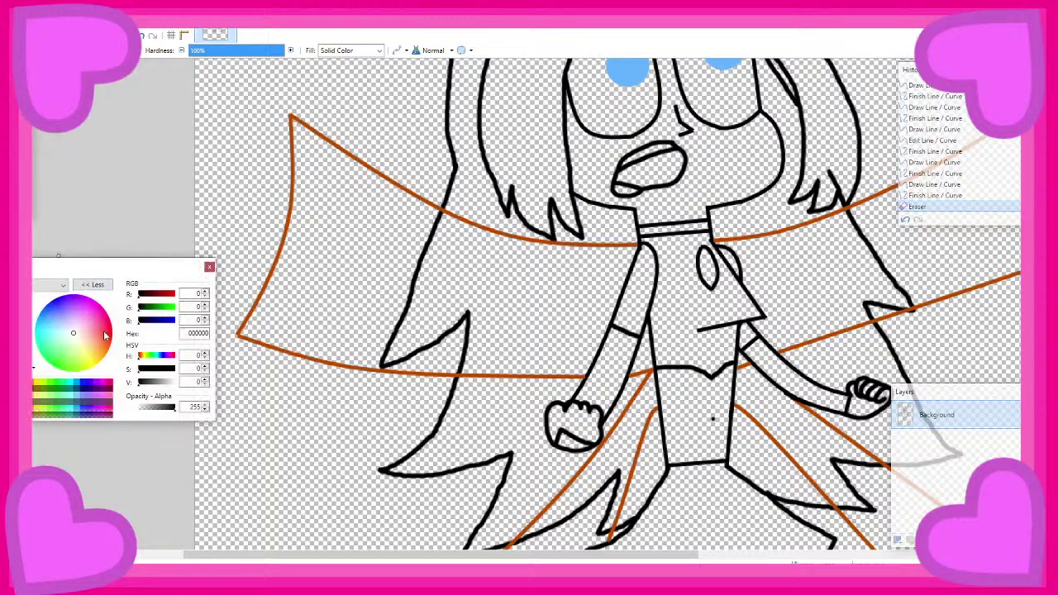
{"action": "left_click", "coordinate": [25, 172]}
{"action": "scroll", "coordinate": [289, 337], "scroll_direction": "up", "scroll_amount": 1}
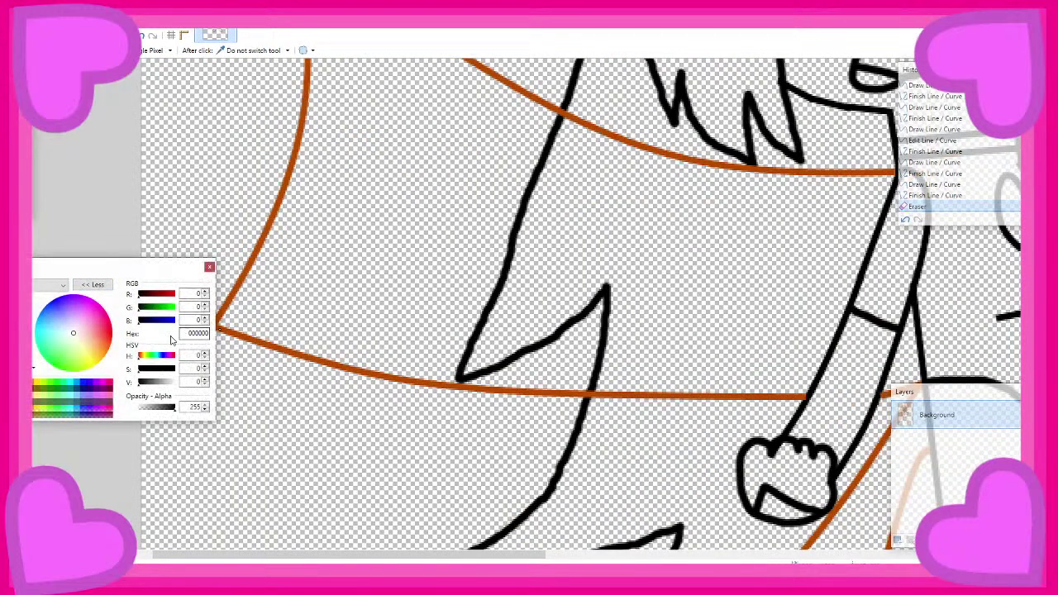
{"action": "left_click", "coordinate": [97, 364]}
{"action": "left_click_drag", "start_coordinate": [99, 369], "coordinate": [118, 381]}
{"action": "key", "text": "b"}
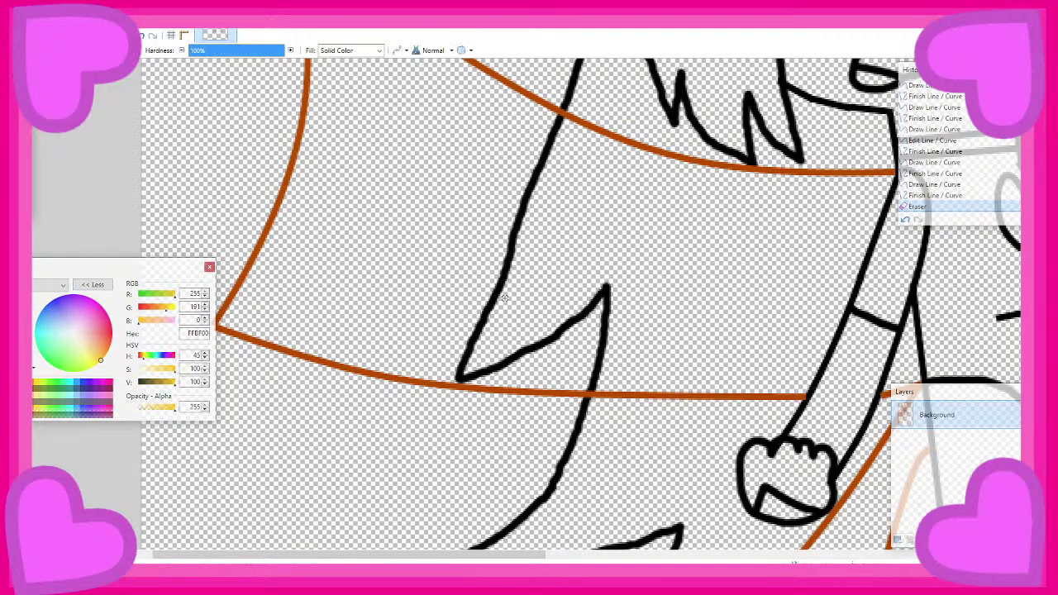
Paint a yellow two-lobed scalloped line across the upper-left cape wing, from its lower edge to its upper edge
{"action": "scroll", "coordinate": [504, 298], "scroll_direction": "up", "scroll_amount": 2}
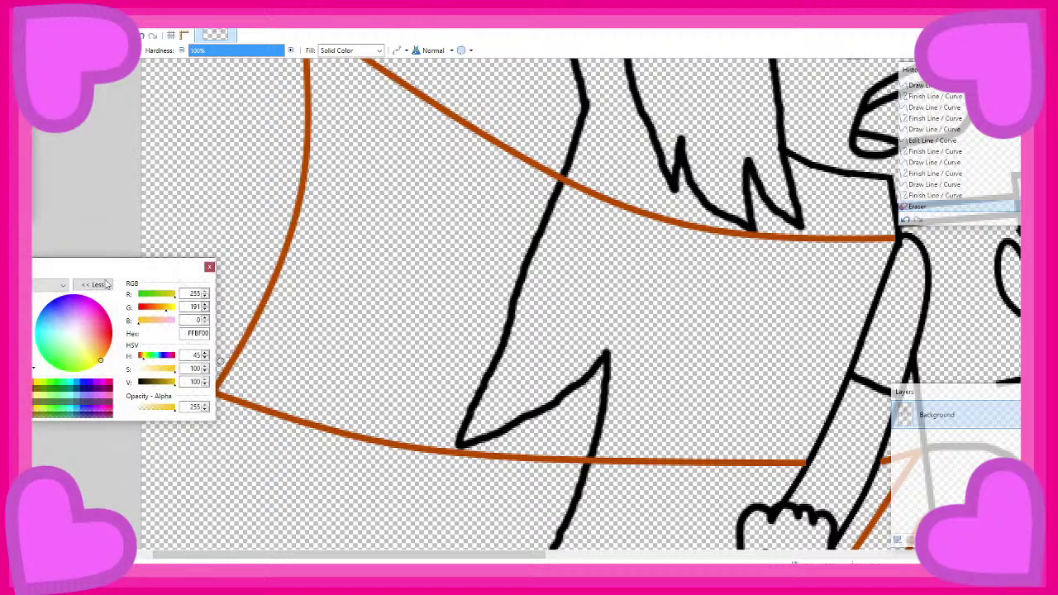
{"action": "mouse_move", "coordinate": [369, 435]}
{"action": "left_mouse_down"}
{"action": "mouse_move", "coordinate": [342, 363]}
{"action": "mouse_move", "coordinate": [372, 322]}
{"action": "mouse_move", "coordinate": [459, 293]}
{"action": "mouse_move", "coordinate": [433, 201]}
{"action": "mouse_move", "coordinate": [451, 167]}
{"action": "mouse_move", "coordinate": [502, 152]}
{"action": "left_mouse_up"}
{"action": "scroll", "coordinate": [292, 201], "scroll_direction": "down", "scroll_amount": 6}
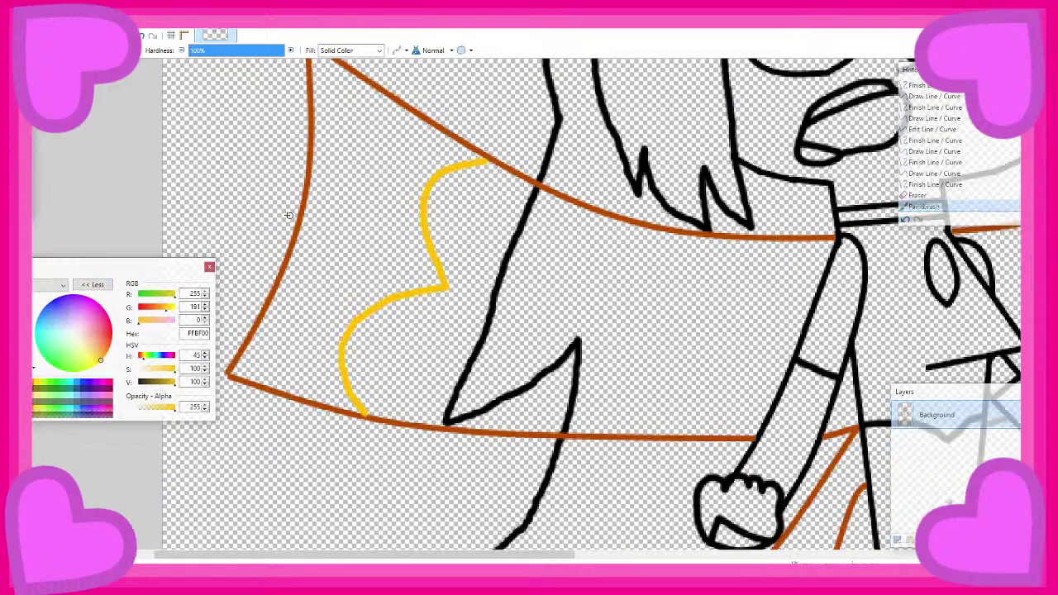
Paint a matching yellow two-lobed scalloped line across the upper-right cape wing, from its lower edge to its upper edge
{"action": "scroll", "coordinate": [487, 153], "scroll_direction": "up", "scroll_amount": 2}
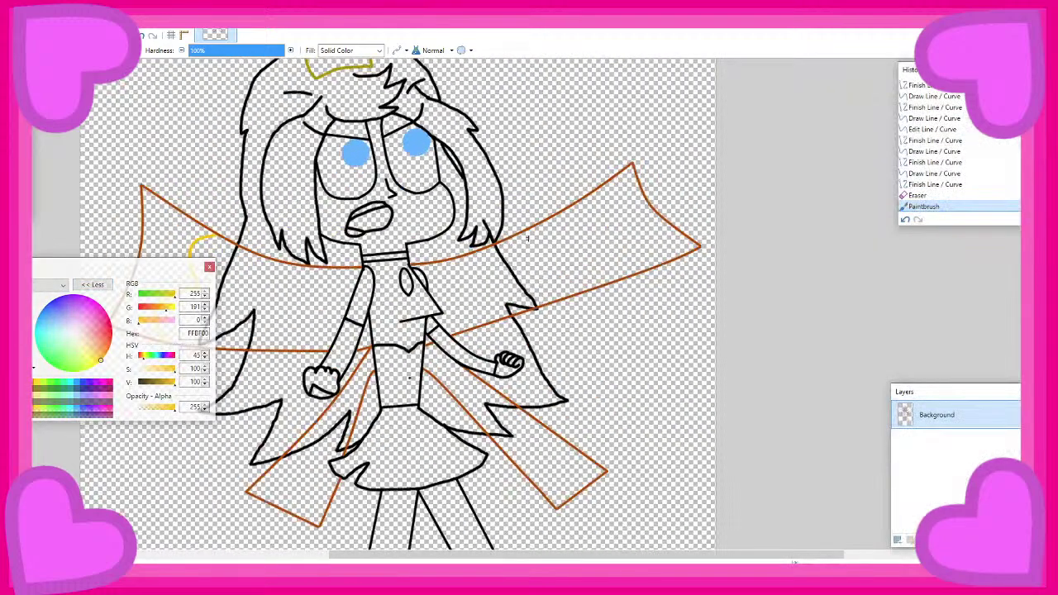
{"action": "scroll", "coordinate": [609, 248], "scroll_direction": "up", "scroll_amount": 4}
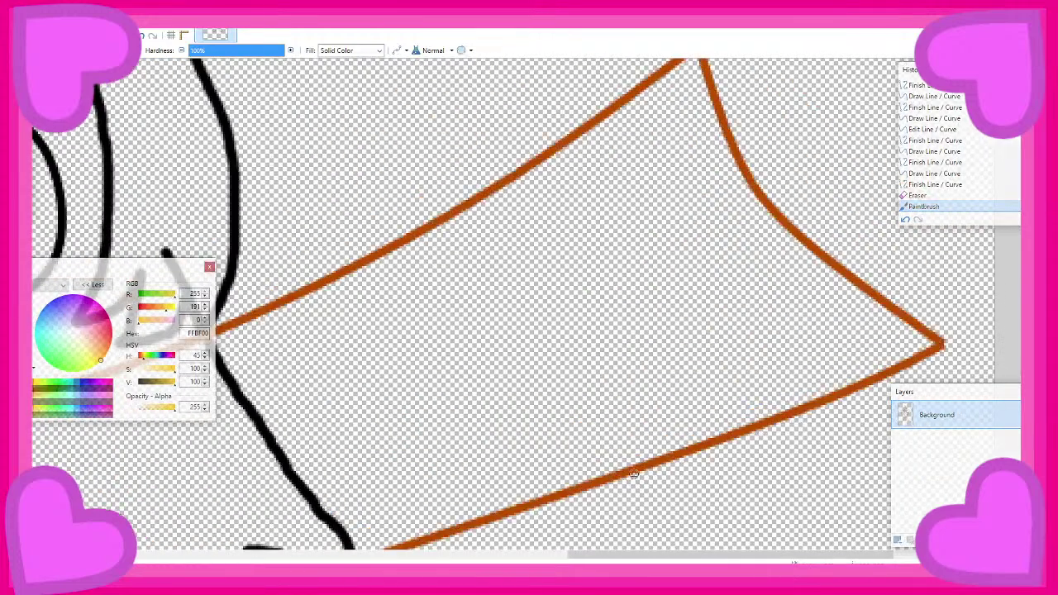
{"action": "left_click_drag", "start_coordinate": [617, 476], "coordinate": [642, 404]}
{"action": "key", "text": "ctrl+z"}
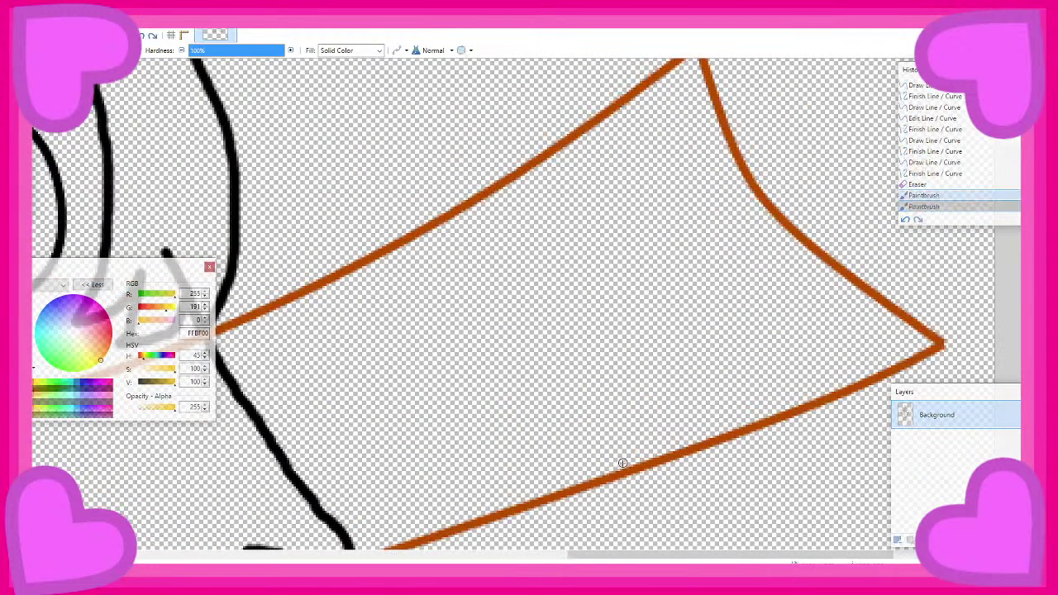
{"action": "mouse_move", "coordinate": [619, 469]}
{"action": "left_mouse_down"}
{"action": "mouse_move", "coordinate": [632, 384]}
{"action": "mouse_move", "coordinate": [619, 356]}
{"action": "mouse_move", "coordinate": [572, 325]}
{"action": "mouse_move", "coordinate": [573, 214]}
{"action": "mouse_move", "coordinate": [514, 177]}
{"action": "left_mouse_up"}
{"action": "scroll", "coordinate": [562, 186], "scroll_direction": "down", "scroll_amount": 3}
{"action": "scroll", "coordinate": [363, 280], "scroll_direction": "up", "scroll_amount": 1}
{"action": "scroll", "coordinate": [604, 261], "scroll_direction": "up", "scroll_amount": 1}
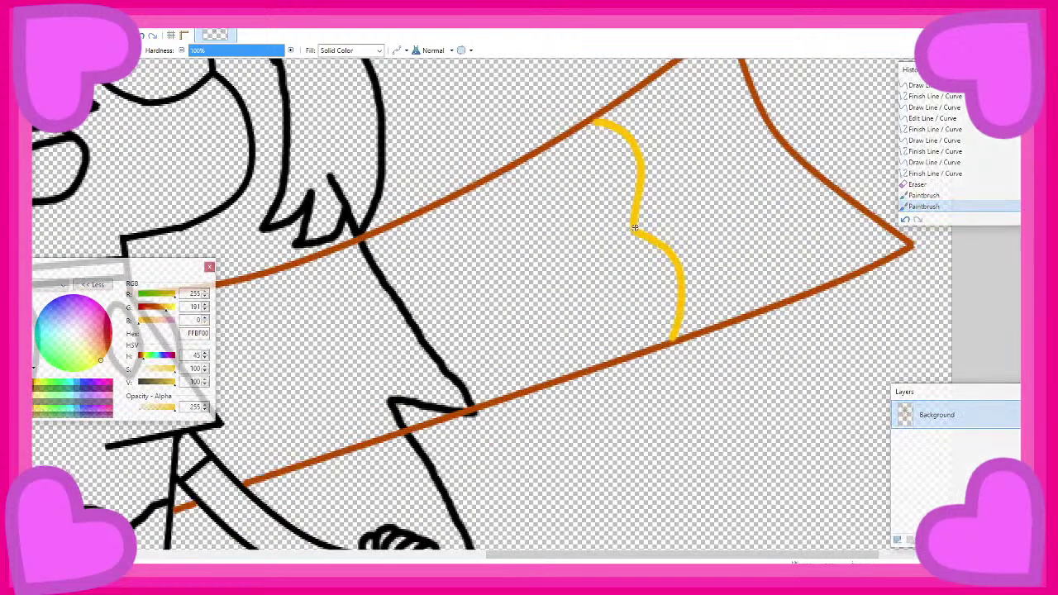
Paint a long yellow line from the notch between the upper-right wing's scallops to the edge of the shirt
{"action": "left_click_drag", "start_coordinate": [635, 227], "coordinate": [463, 292]}
{"action": "key", "text": "ctrl+z"}
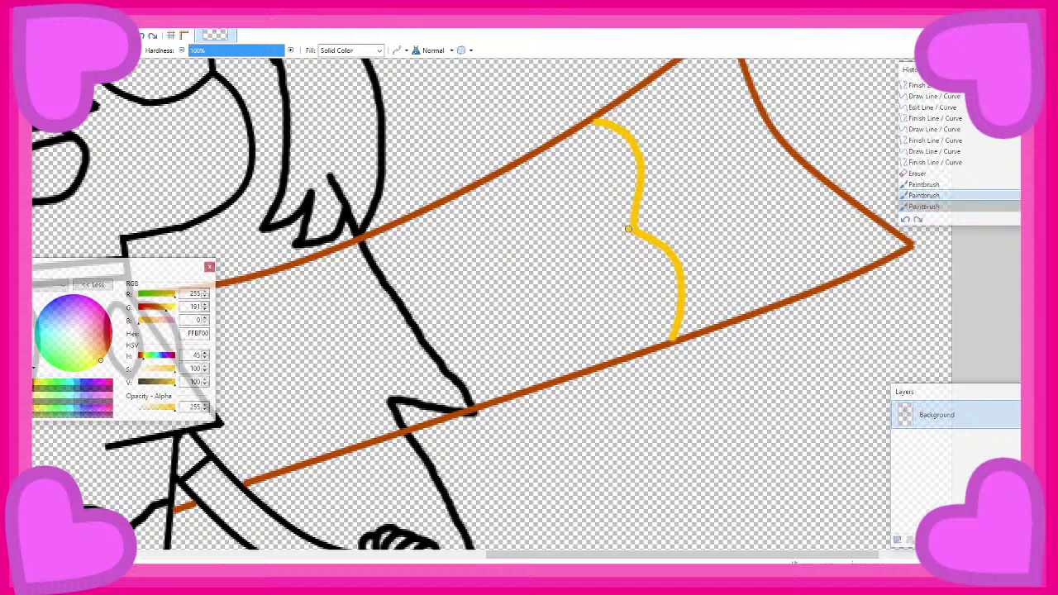
{"action": "mouse_move", "coordinate": [629, 229]}
{"action": "left_mouse_down"}
{"action": "mouse_move", "coordinate": [505, 262]}
{"action": "mouse_move", "coordinate": [229, 386]}
{"action": "left_mouse_up"}
{"action": "scroll", "coordinate": [229, 385], "scroll_direction": "down", "scroll_amount": 4}
{"action": "scroll", "coordinate": [342, 332], "scroll_direction": "up", "scroll_amount": 3}
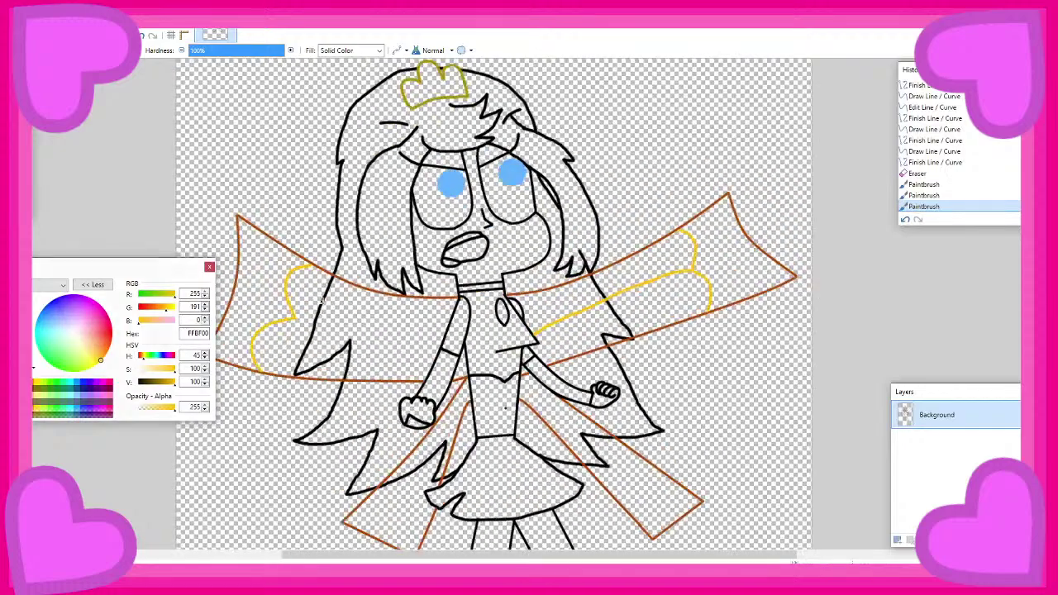
Paint a long yellow line from the notch between the upper-left wing's scallops to the upper arm
{"action": "scroll", "coordinate": [342, 332], "scroll_direction": "up", "scroll_amount": 1}
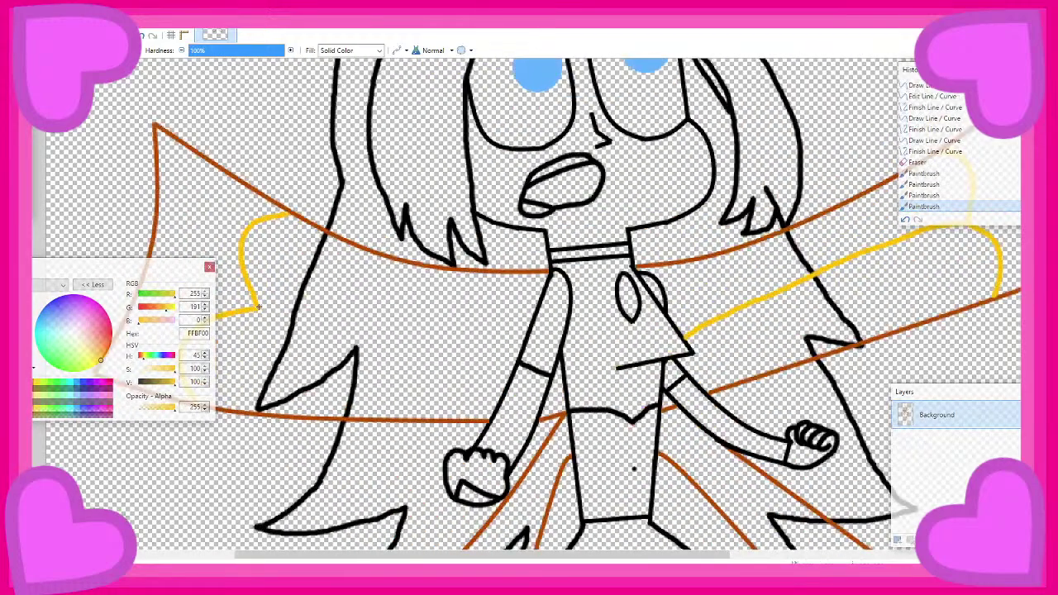
{"action": "left_click_drag", "start_coordinate": [260, 307], "coordinate": [496, 335]}
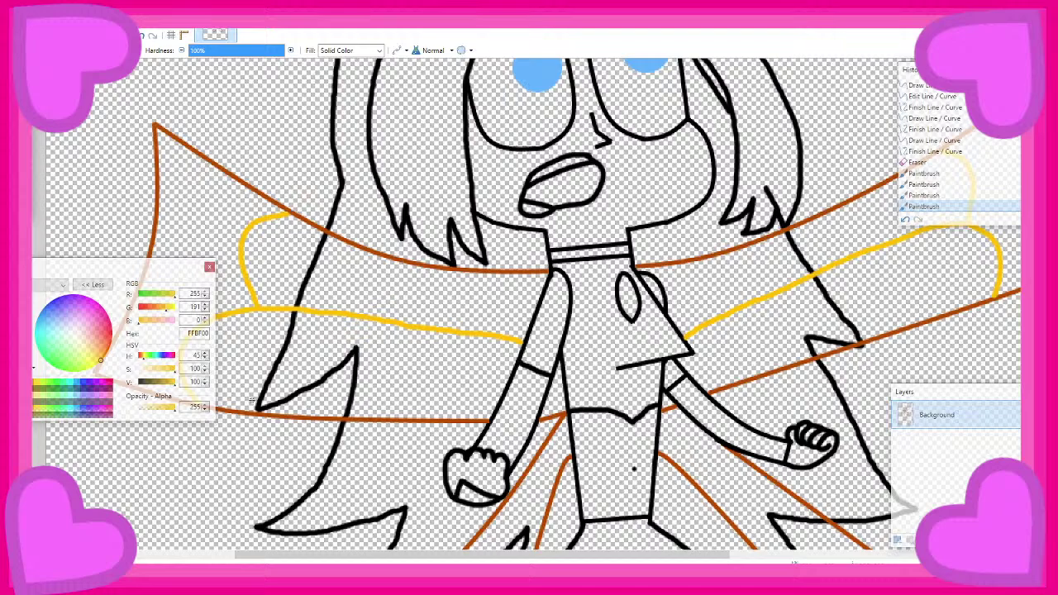
{"action": "scroll", "coordinate": [309, 207], "scroll_direction": "down", "scroll_amount": 2}
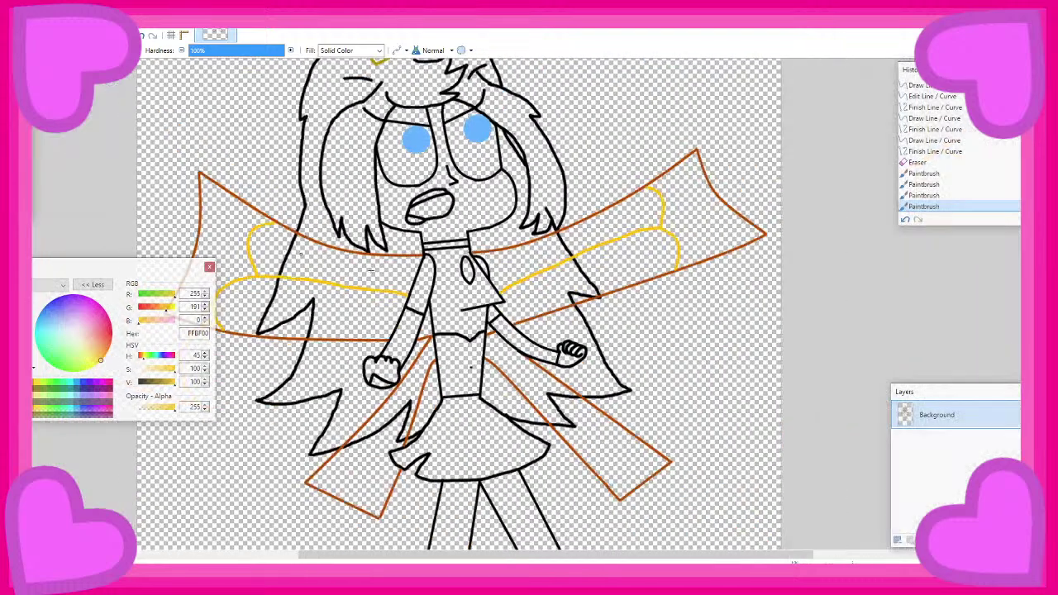
Touch up the shirt's outline in black where the upper-right wing's yellow line overlaps it, and check the line's end at the opposite arm
{"action": "scroll", "coordinate": [421, 296], "scroll_direction": "up", "scroll_amount": 8}
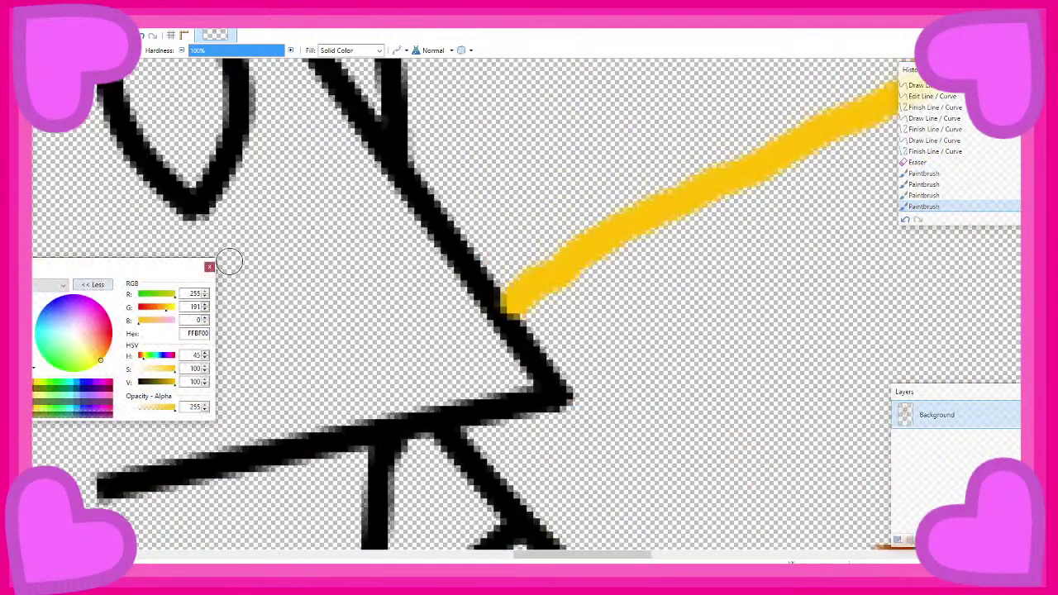
{"action": "key", "text": "x"}
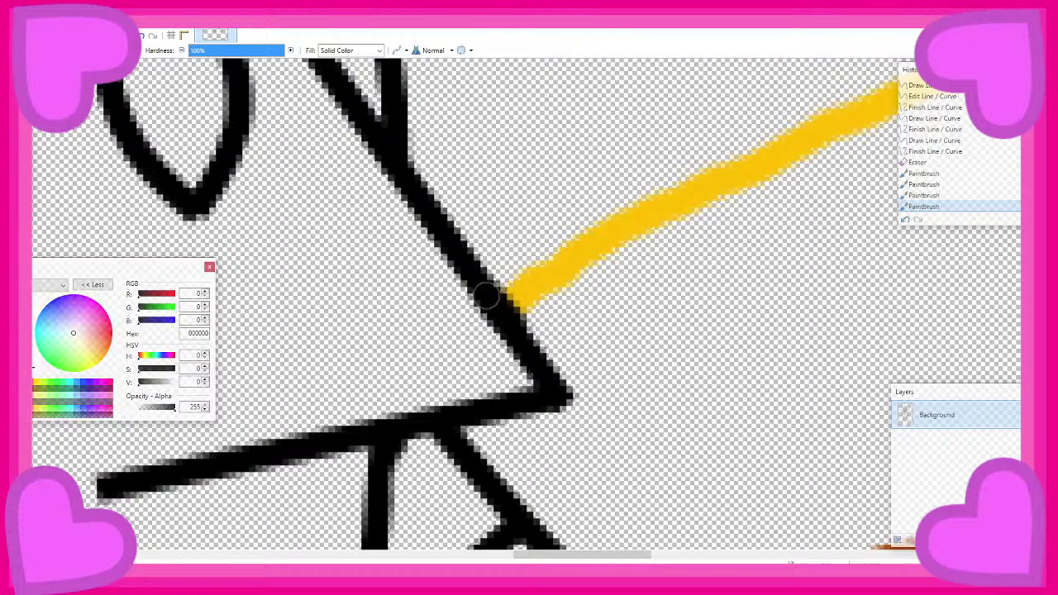
{"action": "left_click", "coordinate": [486, 295]}
{"action": "scroll", "coordinate": [573, 267], "scroll_direction": "down", "scroll_amount": 6}
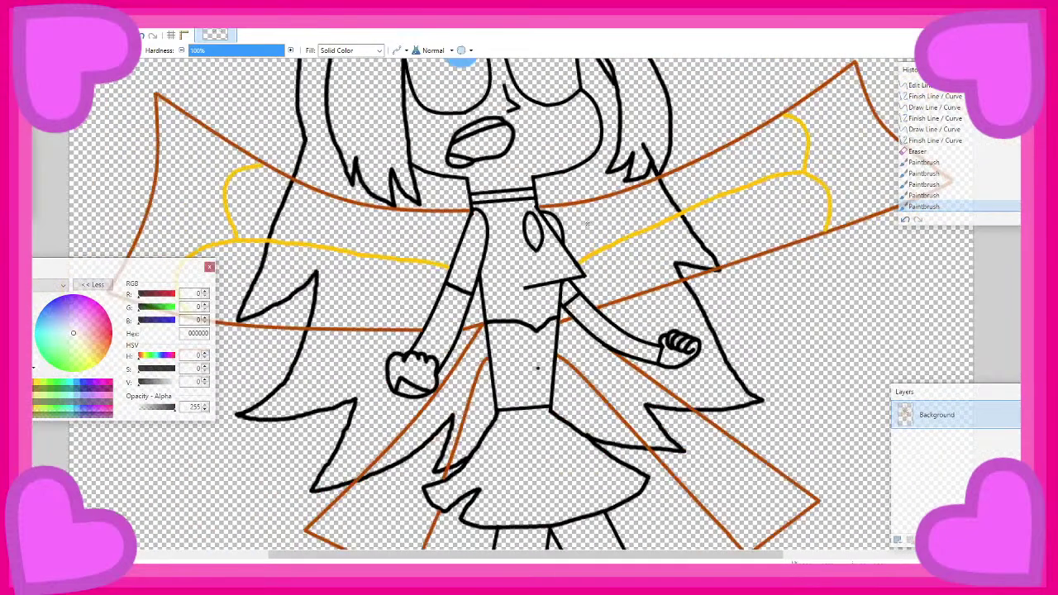
{"action": "scroll", "coordinate": [456, 265], "scroll_direction": "up", "scroll_amount": 5}
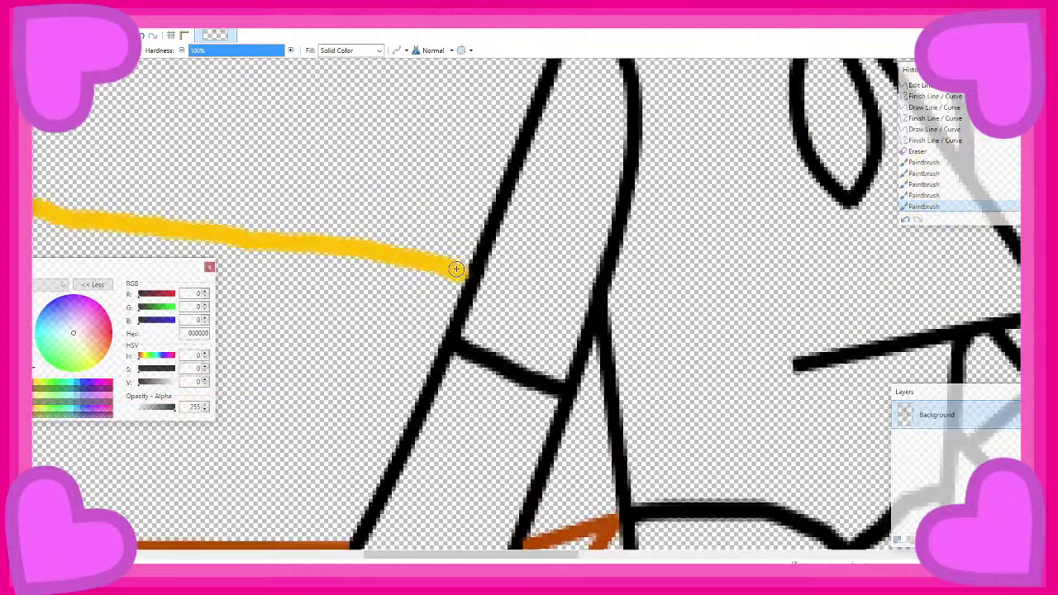
{"action": "scroll", "coordinate": [453, 264], "scroll_direction": "down", "scroll_amount": 4}
{"action": "scroll", "coordinate": [463, 257], "scroll_direction": "down", "scroll_amount": 3}
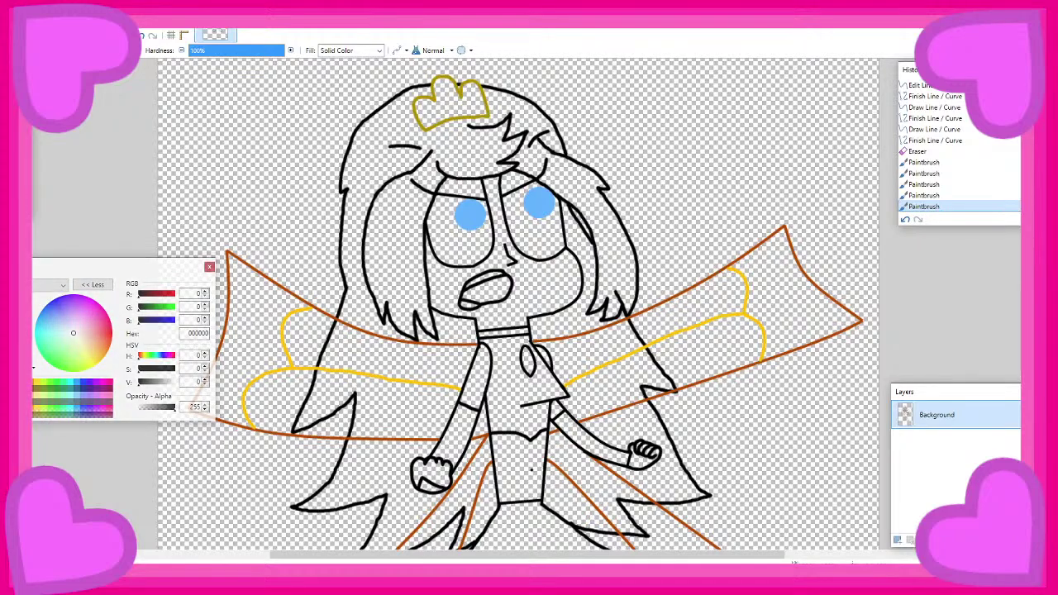
Sample the dark orange wing color and redraw the upper-left wing's lower edge where the yellow scalloped line overlaps it
{"action": "key", "text": "r"}
{"action": "scroll", "coordinate": [420, 281], "scroll_direction": "down", "scroll_amount": 3}
{"action": "scroll", "coordinate": [247, 220], "scroll_direction": "up", "scroll_amount": 3}
{"action": "scroll", "coordinate": [279, 322], "scroll_direction": "up", "scroll_amount": 3}
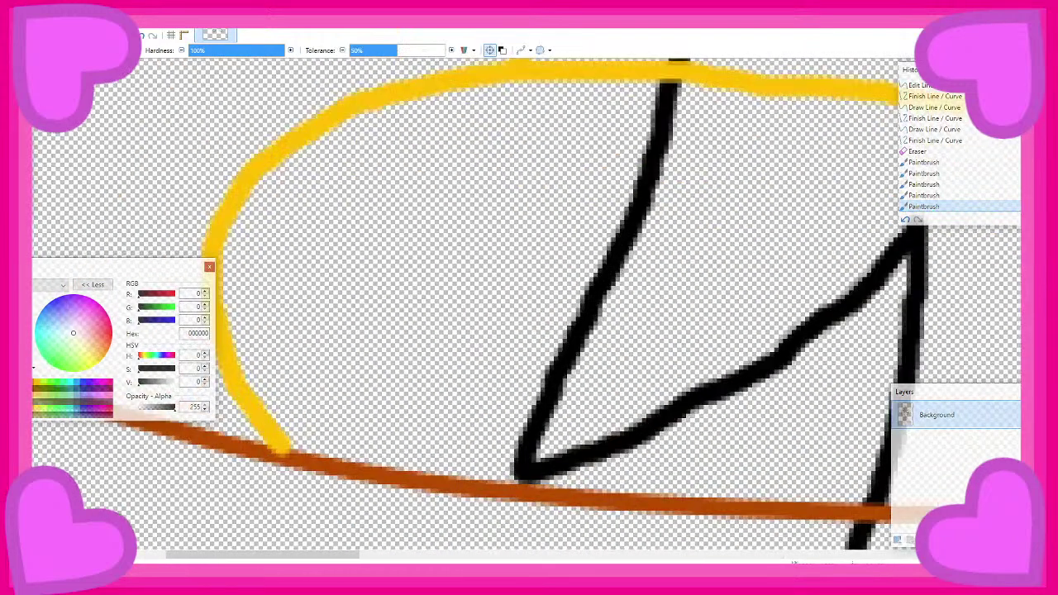
{"action": "key", "text": "k"}
{"action": "left_click", "coordinate": [311, 466]}
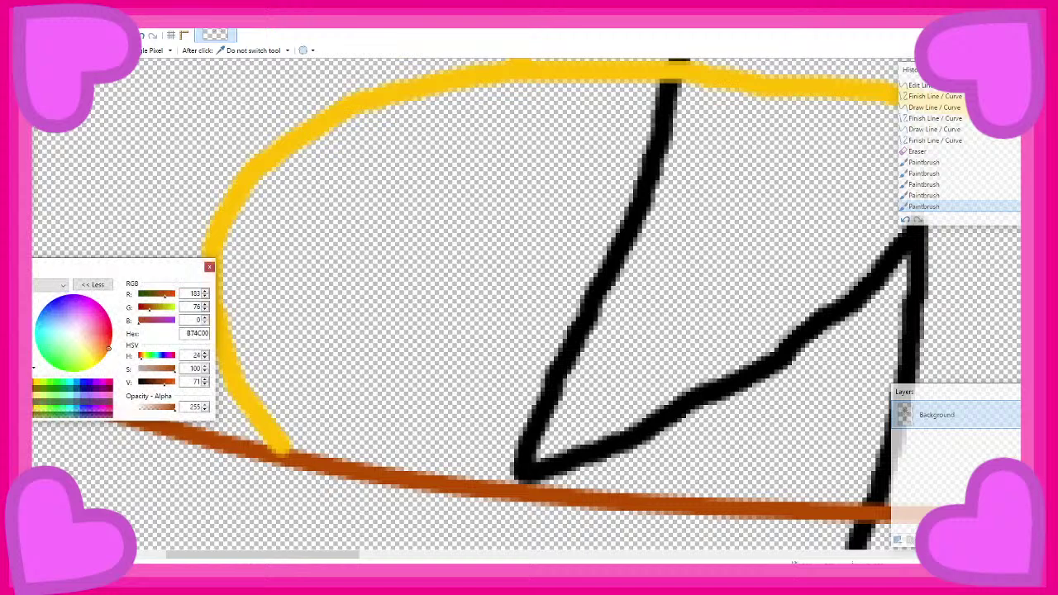
{"action": "key", "text": "o"}
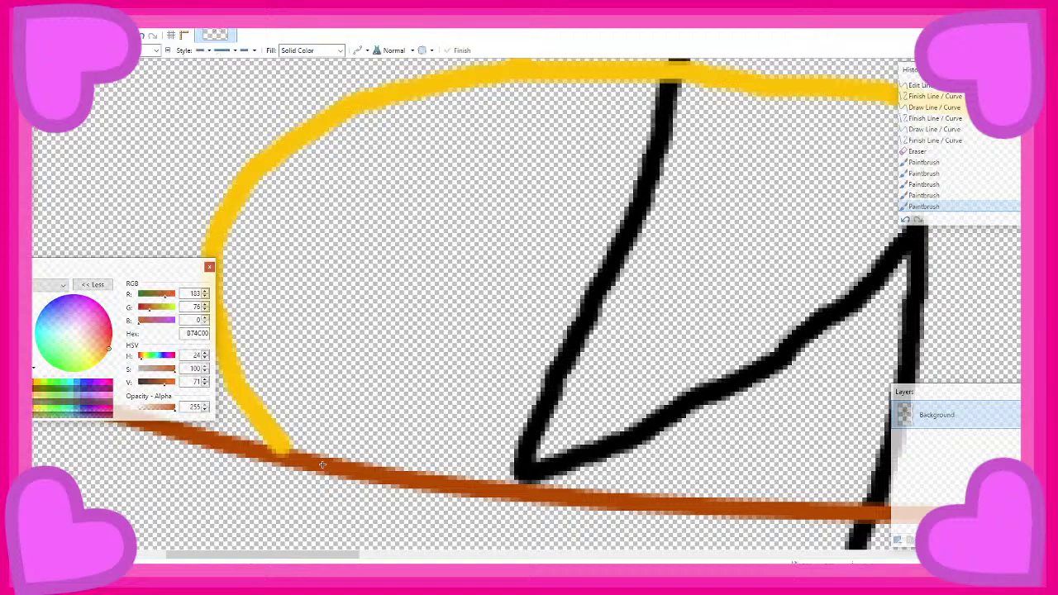
{"action": "mouse_move", "coordinate": [298, 457]}
{"action": "left_mouse_down"}
{"action": "mouse_move", "coordinate": [242, 446]}
{"action": "mouse_move", "coordinate": [331, 472]}
{"action": "left_mouse_up"}
{"action": "key", "text": "ctrl+z"}
{"action": "key", "text": "Return"}
{"action": "scroll", "coordinate": [310, 338], "scroll_direction": "down", "scroll_amount": 5}
{"action": "scroll", "coordinate": [397, 200], "scroll_direction": "up", "scroll_amount": 4}
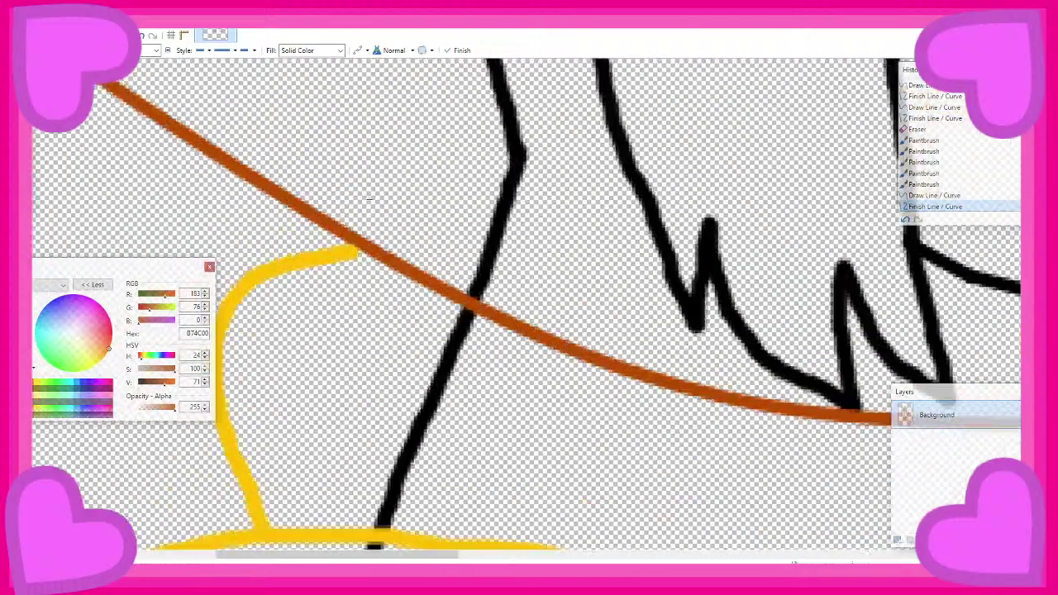
Redraw the upper-right wing's lower and upper edges with short dark orange lines where the yellow scalloped line meets them
{"action": "scroll", "coordinate": [334, 238], "scroll_direction": "down", "scroll_amount": 5}
{"action": "scroll", "coordinate": [804, 246], "scroll_direction": "up", "scroll_amount": 4}
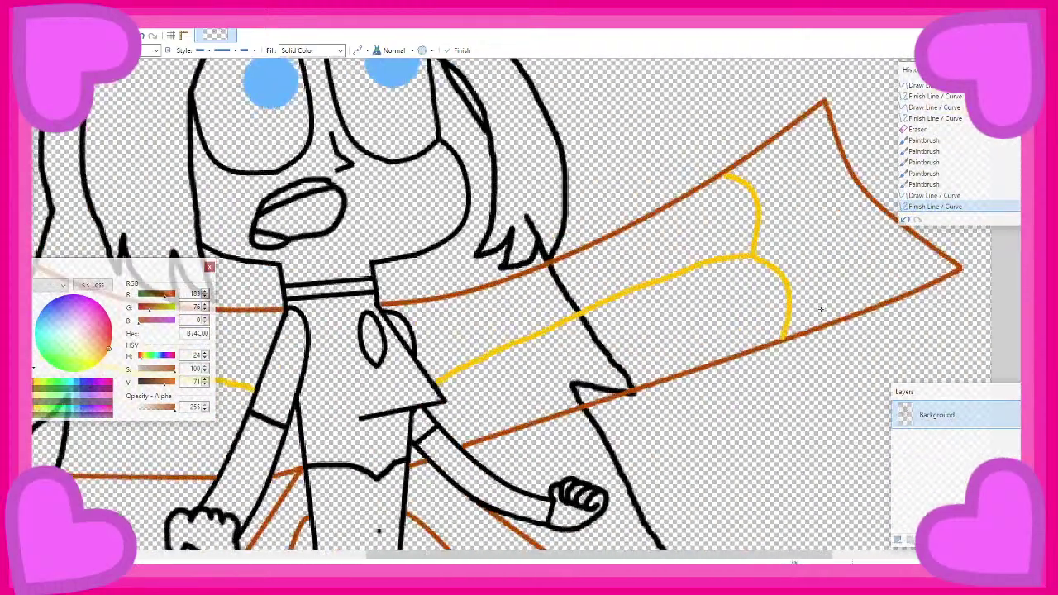
{"action": "left_click_drag", "start_coordinate": [734, 368], "coordinate": [670, 386]}
{"action": "left_click", "coordinate": [642, 249]}
{"action": "scroll", "coordinate": [611, 232], "scroll_direction": "up", "scroll_amount": 7}
{"action": "left_click_drag", "start_coordinate": [496, 284], "coordinate": [441, 309]}
{"action": "left_click", "coordinate": [512, 335]}
{"action": "scroll", "coordinate": [562, 192], "scroll_direction": "down", "scroll_amount": 7}
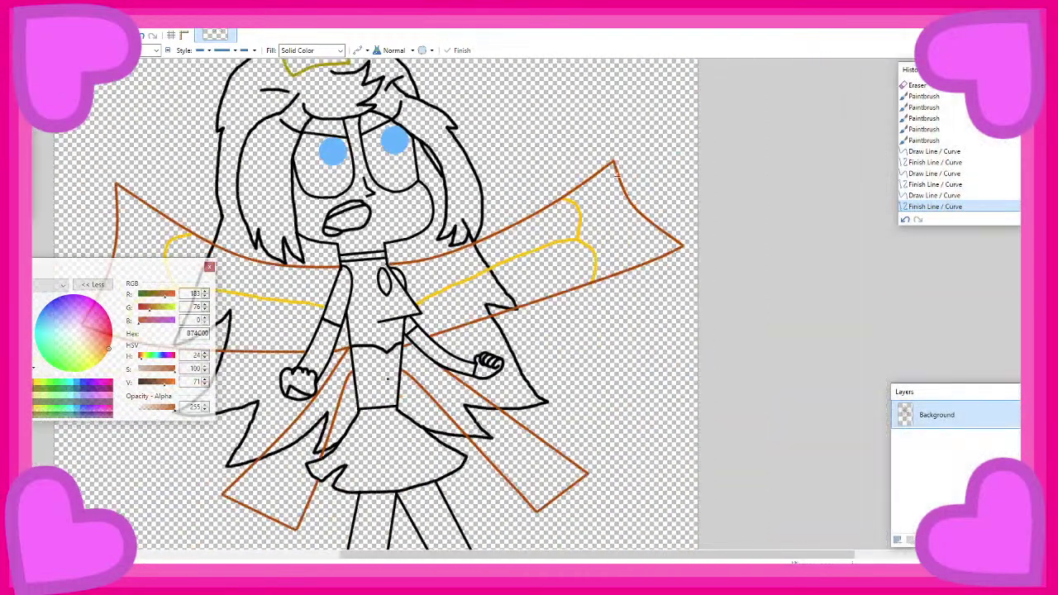
Save the drawing as a PNG file named BloomDrawing1
{"action": "scroll", "coordinate": [615, 172], "scroll_direction": "down", "scroll_amount": 2}
{"action": "scroll", "coordinate": [616, 172], "scroll_direction": "up", "scroll_amount": 3}
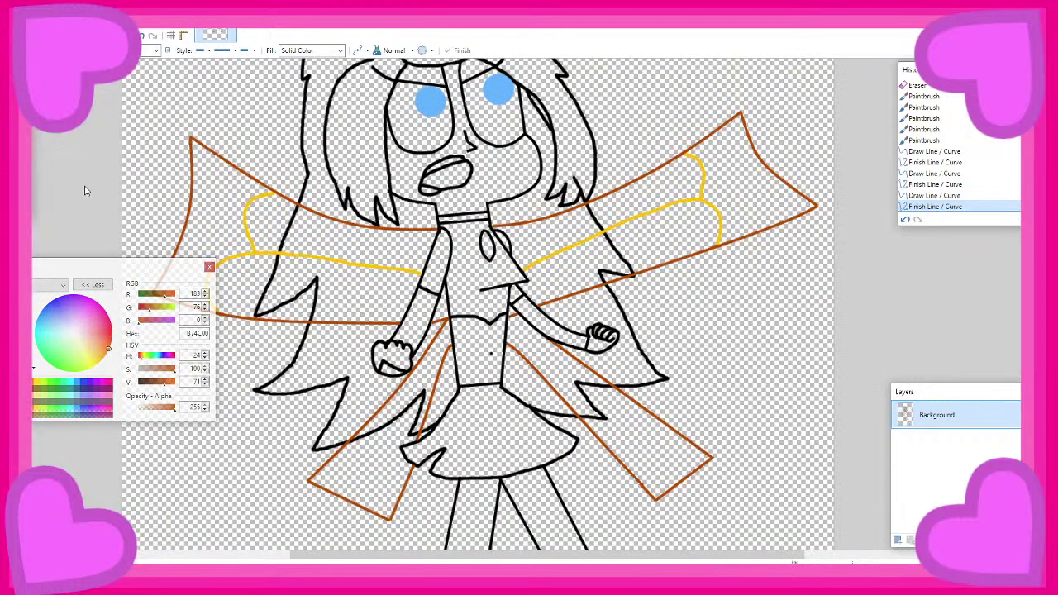
{"action": "key", "text": "ctrl+s"}
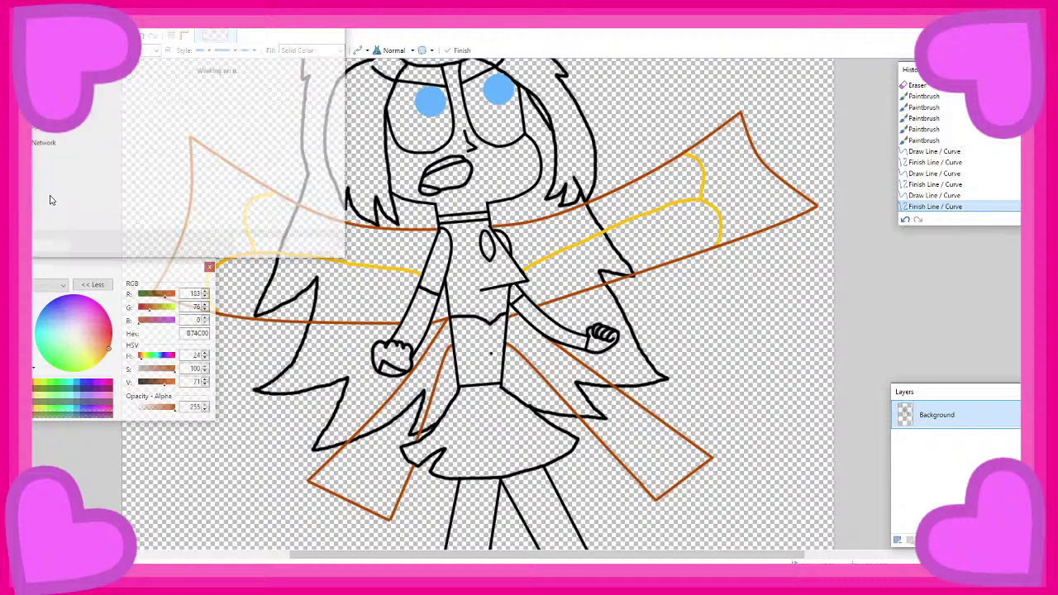
{"action": "left_click", "coordinate": [52, 182]}
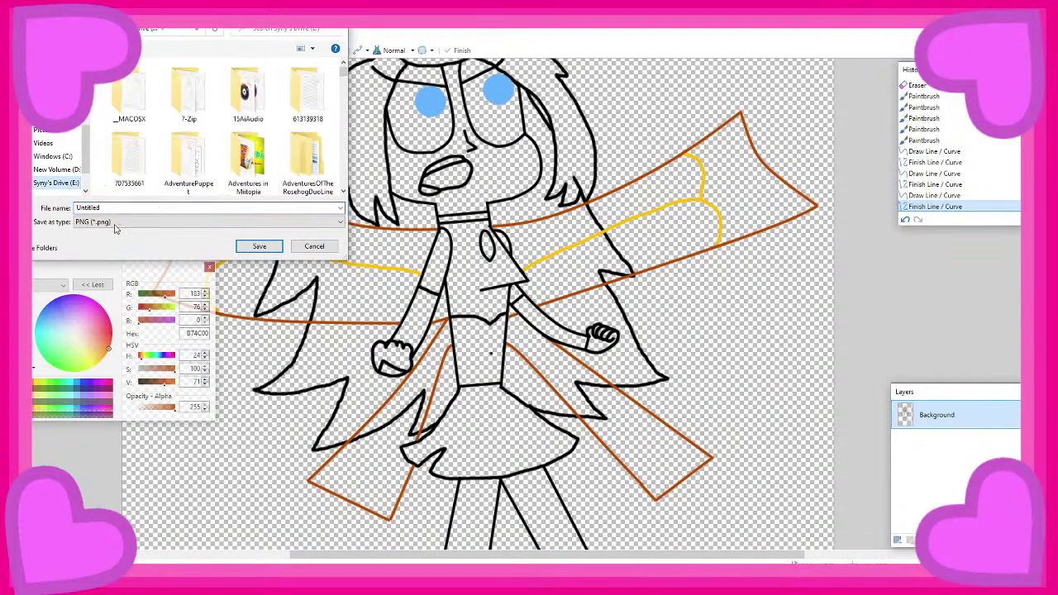
{"action": "double_click", "coordinate": [105, 208]}
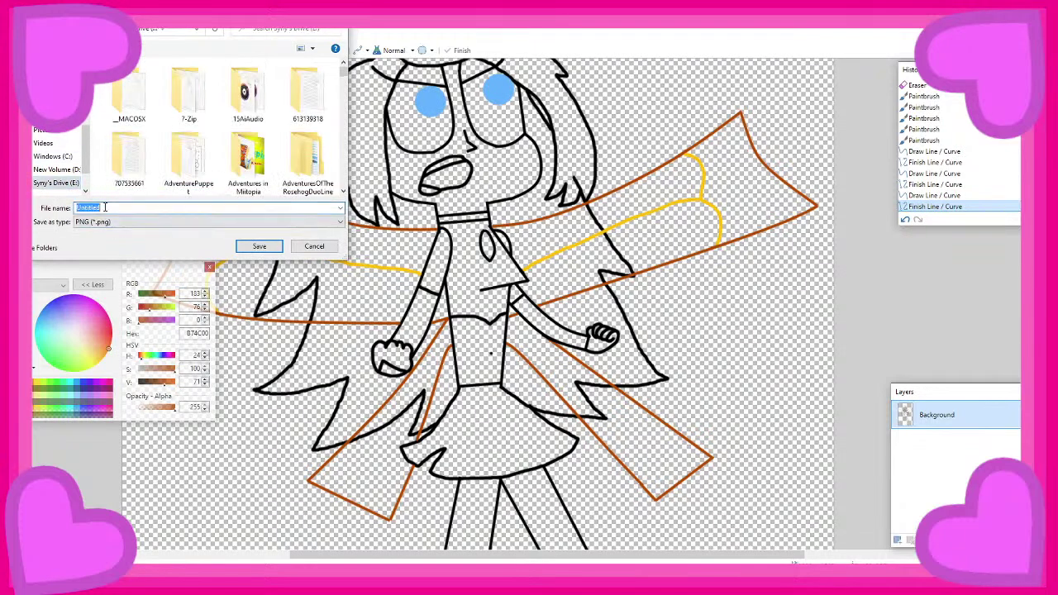
{"action": "type", "text": "BloomDrawing1"}
{"action": "key", "text": "Return"}
{"action": "left_click", "coordinate": [693, 429]}
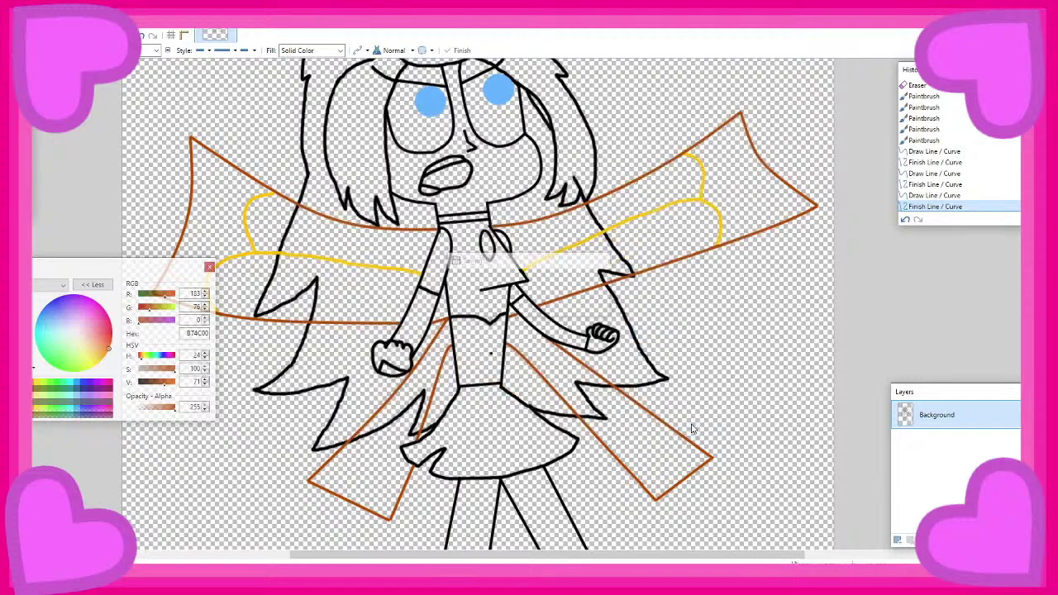
Make a rectangular selection around the whole character, including all the wings and the shoes
{"action": "scroll", "coordinate": [529, 243], "scroll_direction": "up", "scroll_amount": 4}
{"action": "scroll", "coordinate": [533, 238], "scroll_direction": "down", "scroll_amount": 3}
{"action": "scroll", "coordinate": [540, 241], "scroll_direction": "down", "scroll_amount": 2}
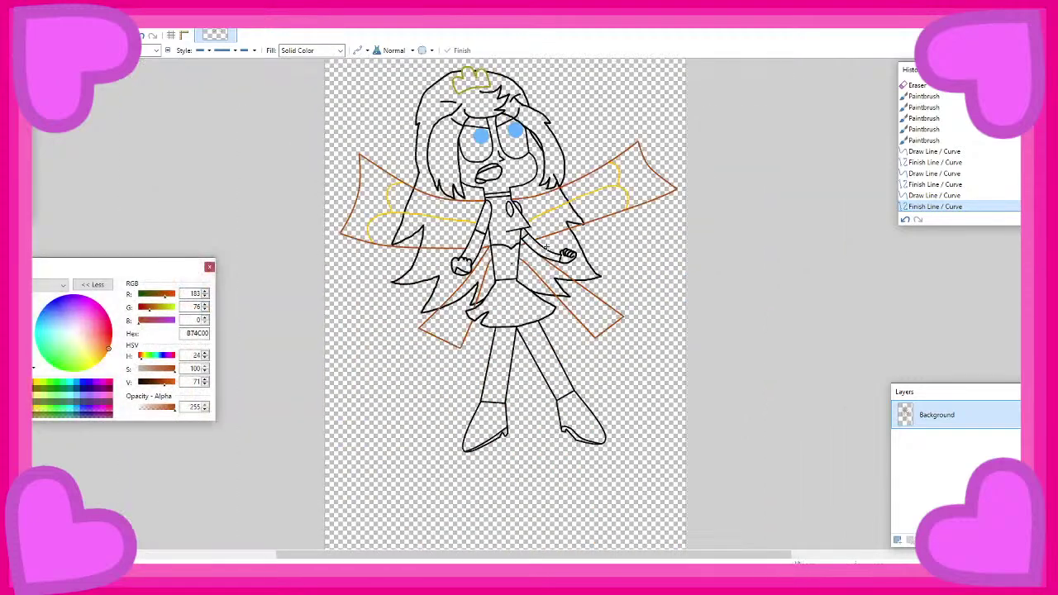
{"action": "scroll", "coordinate": [537, 241], "scroll_direction": "up", "scroll_amount": 1}
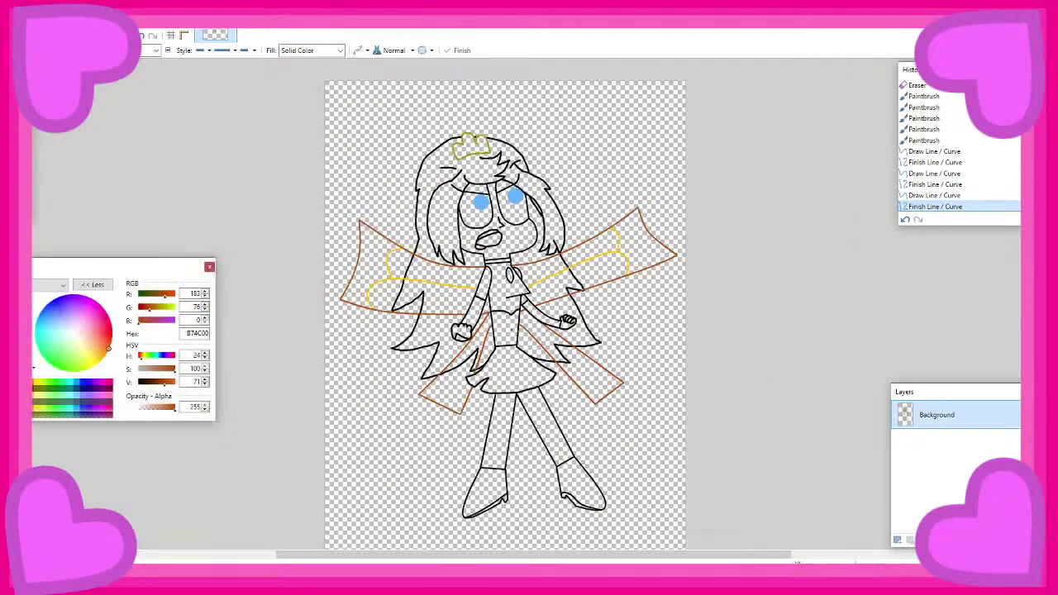
{"action": "key", "text": "p"}
{"action": "mouse_move", "coordinate": [342, 99]}
{"action": "left_mouse_down"}
{"action": "mouse_move", "coordinate": [559, 342]}
{"action": "mouse_move", "coordinate": [719, 487]}
{"action": "mouse_move", "coordinate": [760, 479]}
{"action": "mouse_move", "coordinate": [756, 464]}
{"action": "mouse_move", "coordinate": [671, 463]}
{"action": "left_mouse_up"}
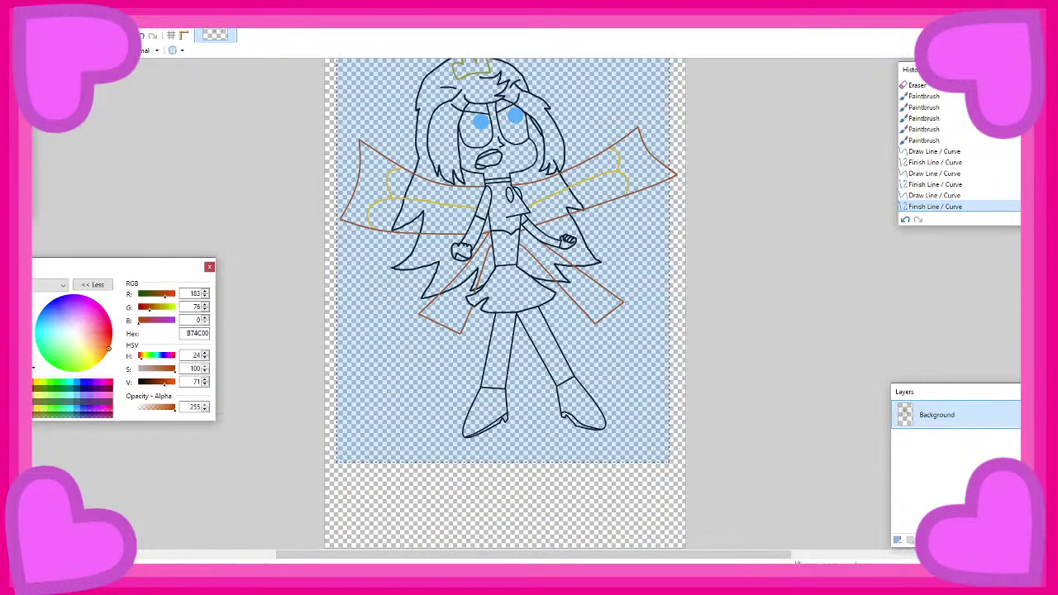
{"action": "left_click", "coordinate": [670, 460]}
{"action": "mouse_move", "coordinate": [692, 499]}
{"action": "left_mouse_down"}
{"action": "mouse_move", "coordinate": [375, 83]}
{"action": "mouse_move", "coordinate": [310, 82]}
{"action": "mouse_move", "coordinate": [509, 259]}
{"action": "mouse_move", "coordinate": [679, 481]}
{"action": "mouse_move", "coordinate": [687, 536]}
{"action": "left_mouse_up"}
{"action": "left_click", "coordinate": [333, 96]}
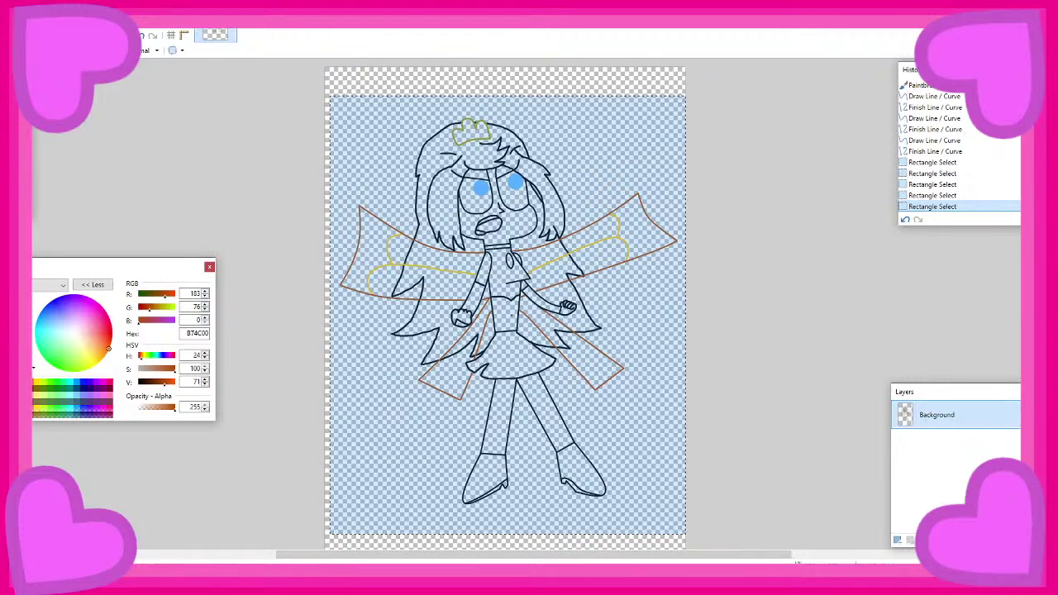
Create a new image and paste a copy of the selected character into it
{"action": "key", "text": "ctrl+n"}
{"action": "left_click", "coordinate": [513, 360]}
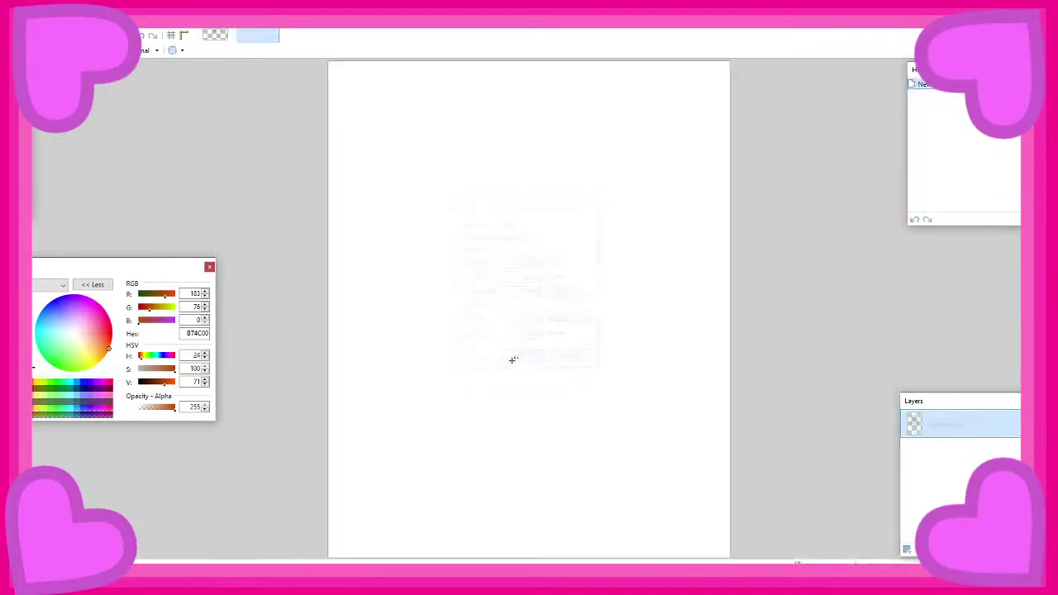
{"action": "left_click", "coordinate": [215, 34]}
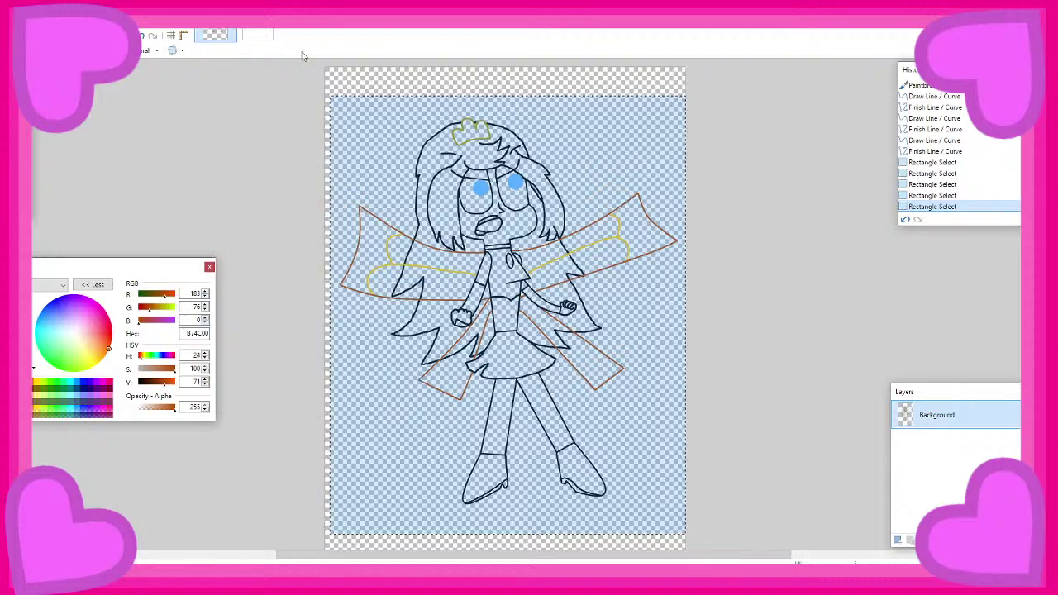
{"action": "key", "text": "ctrl+c"}
{"action": "left_click", "coordinate": [257, 35]}
{"action": "key", "text": "ctrl+v"}
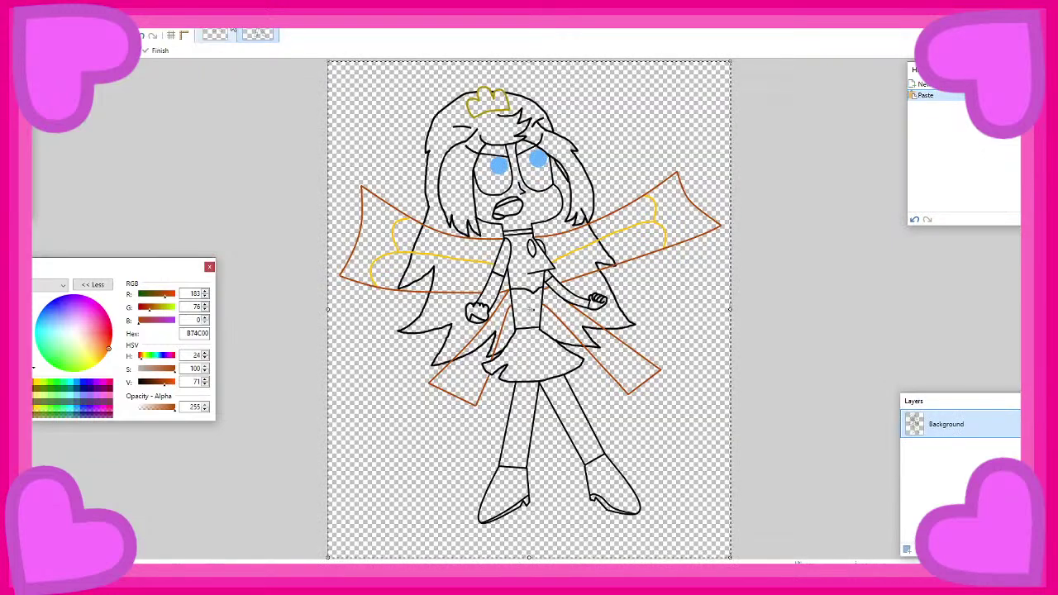
Close the original image and deselect the pasted character in the new one
{"action": "left_click", "coordinate": [232, 30]}
{"action": "left_click", "coordinate": [232, 31]}
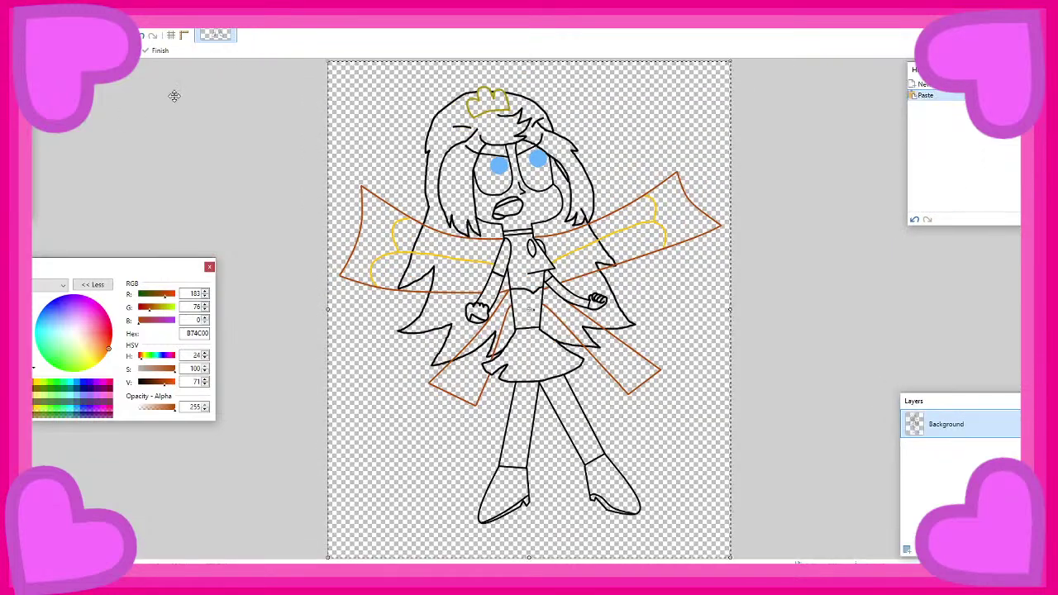
{"action": "key", "text": "ctrl+d"}
Save the new image as BloomDrawing1.png, keeping the Auto-detect bit depth
{"action": "left_click", "coordinate": [15, 20]}
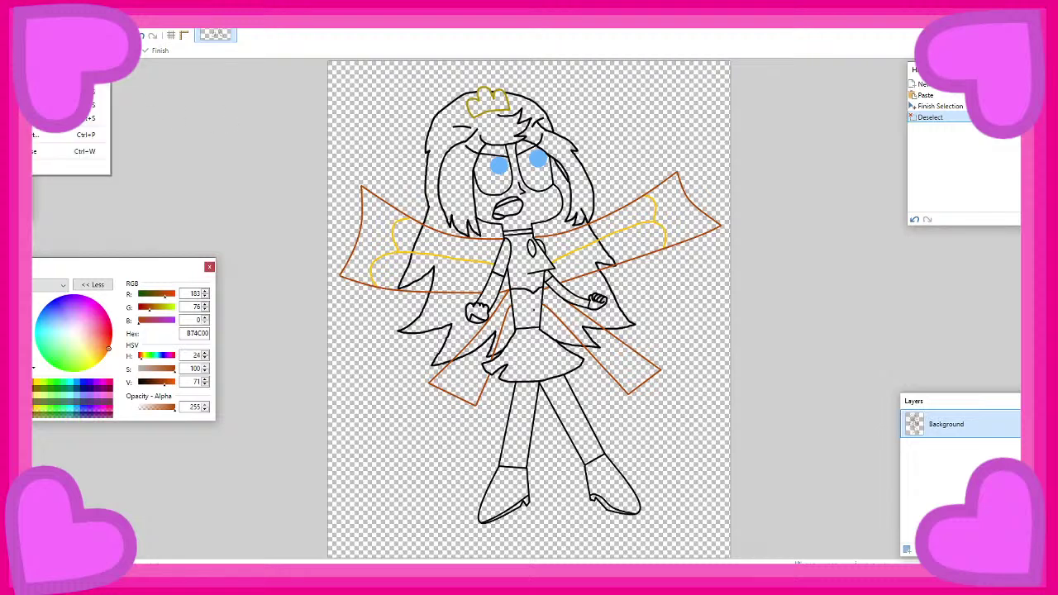
{"action": "left_click", "coordinate": [90, 105]}
{"action": "type", "text": "Bloom"}
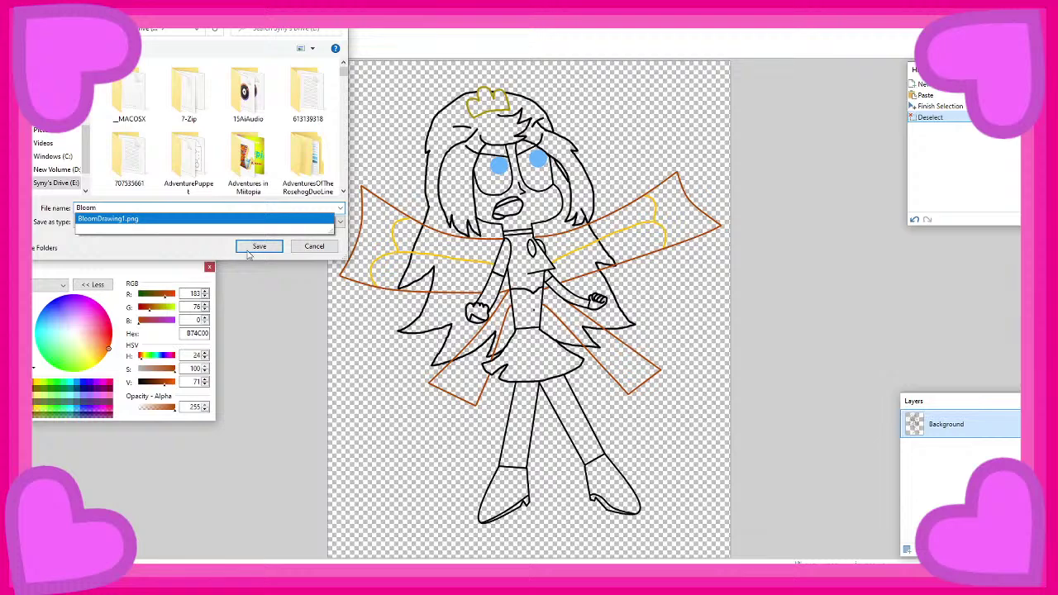
{"action": "left_click", "coordinate": [248, 248]}
{"action": "left_click", "coordinate": [256, 247]}
{"action": "left_click", "coordinate": [550, 292]}
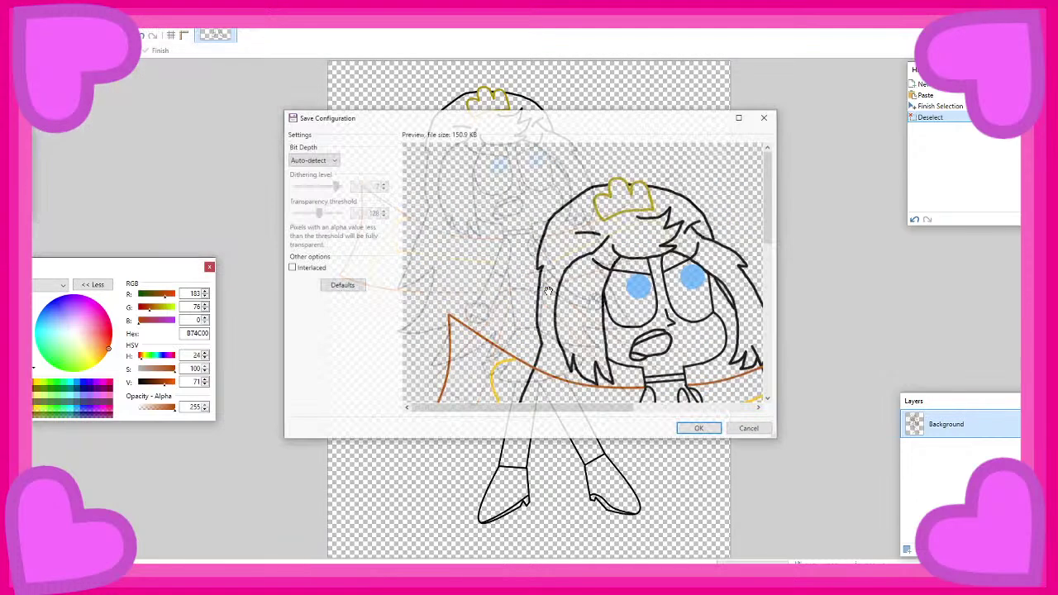
{"action": "left_click", "coordinate": [699, 428]}
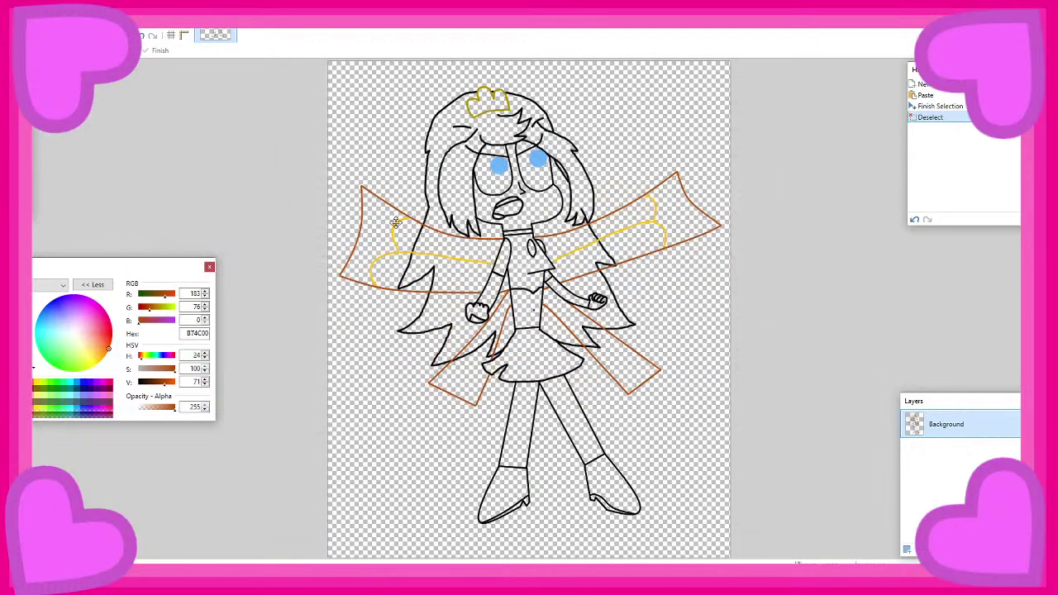
Set the Magic Wand tolerance to 74%, testing it on the outer section of the upper-left wing, and clear the selection
{"action": "left_click", "coordinate": [17, 146]}
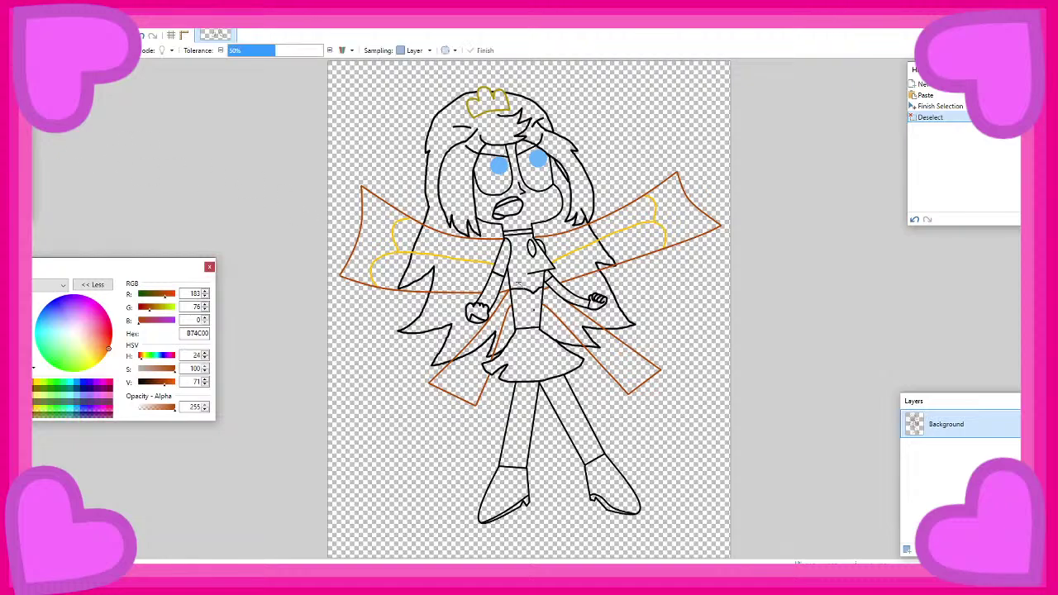
{"action": "scroll", "coordinate": [422, 258], "scroll_direction": "up", "scroll_amount": 3}
{"action": "scroll", "coordinate": [422, 257], "scroll_direction": "up", "scroll_amount": 1}
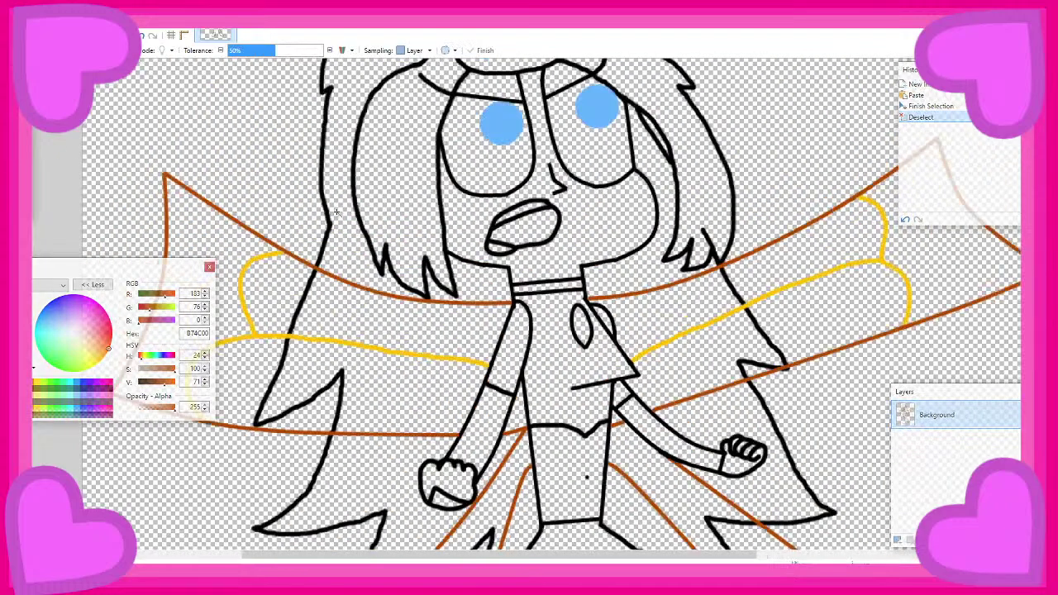
{"action": "scroll", "coordinate": [438, 266], "scroll_direction": "down", "scroll_amount": 1}
{"action": "scroll", "coordinate": [279, 295], "scroll_direction": "up", "scroll_amount": 1}
{"action": "left_click", "coordinate": [303, 273]}
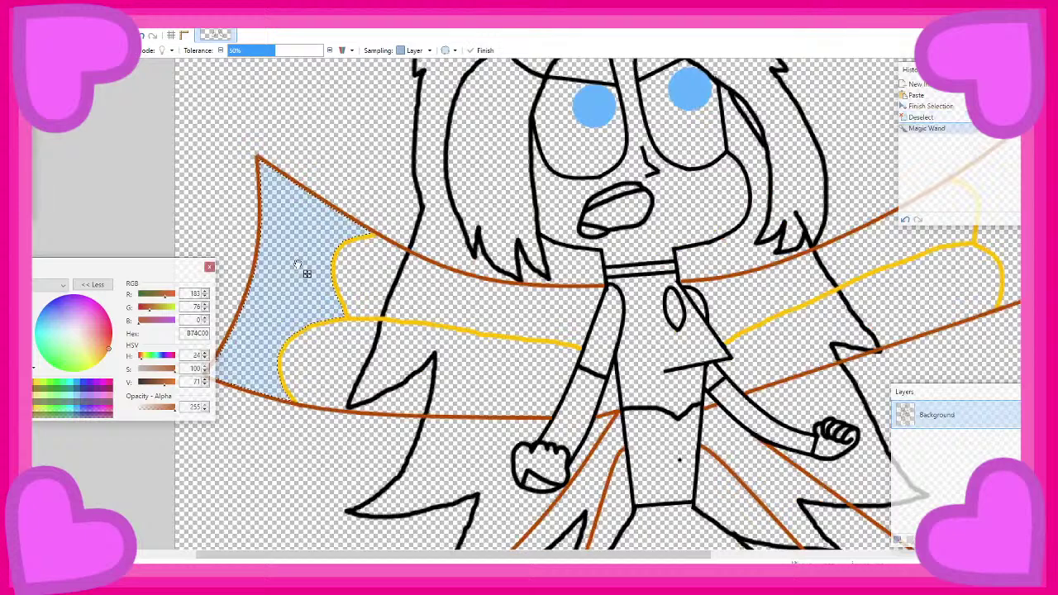
{"action": "left_click", "coordinate": [284, 51]}
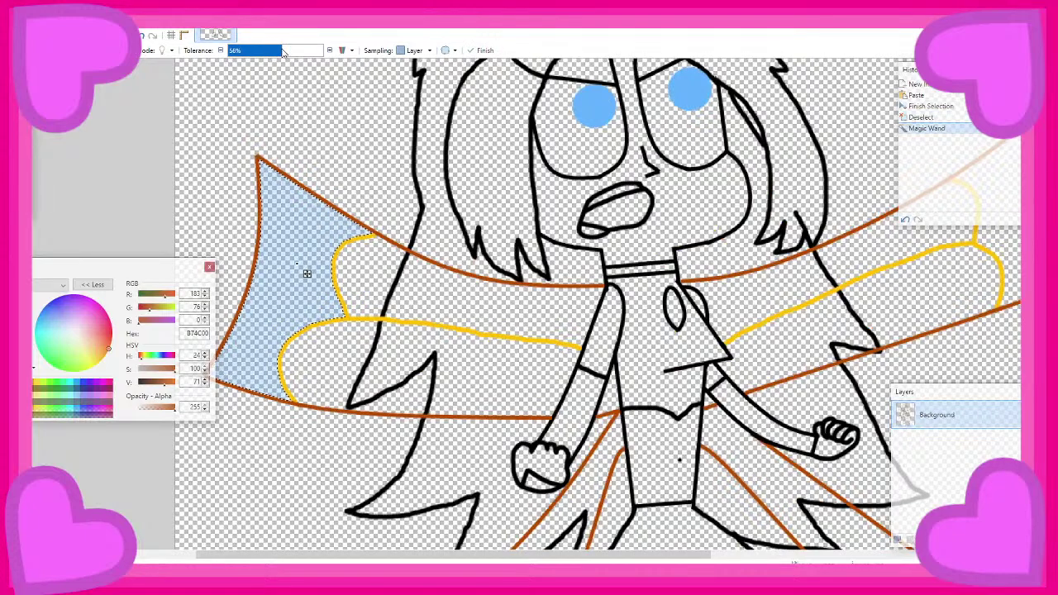
{"action": "left_click_drag", "start_coordinate": [285, 52], "coordinate": [299, 53]}
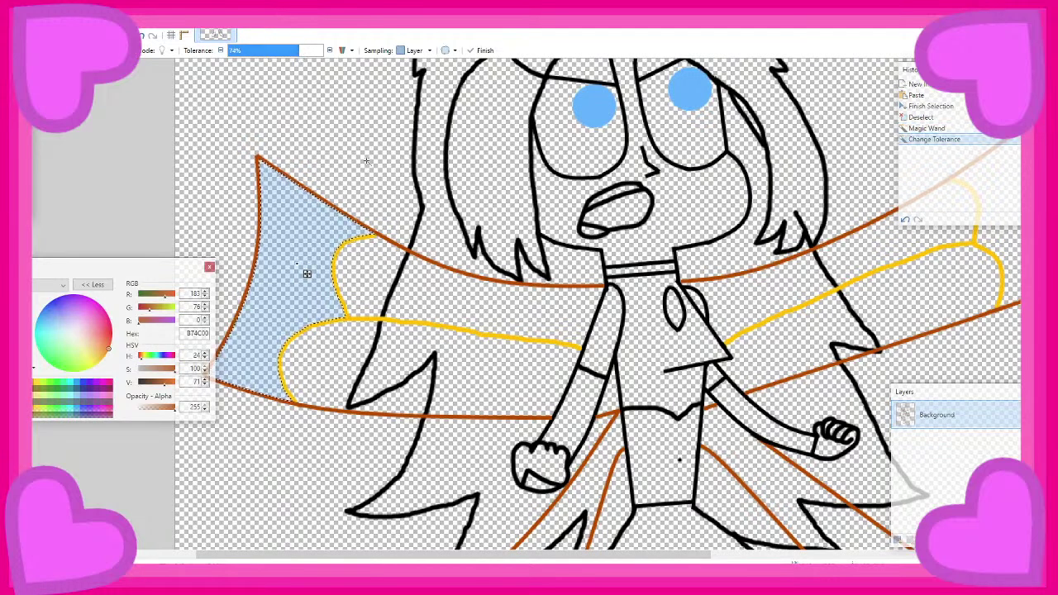
{"action": "key", "text": "ctrl+d"}
Select the main hair area with the Magic Wand and add the hair sections behind the upper-left wing
{"action": "scroll", "coordinate": [431, 238], "scroll_direction": "up", "scroll_amount": 3}
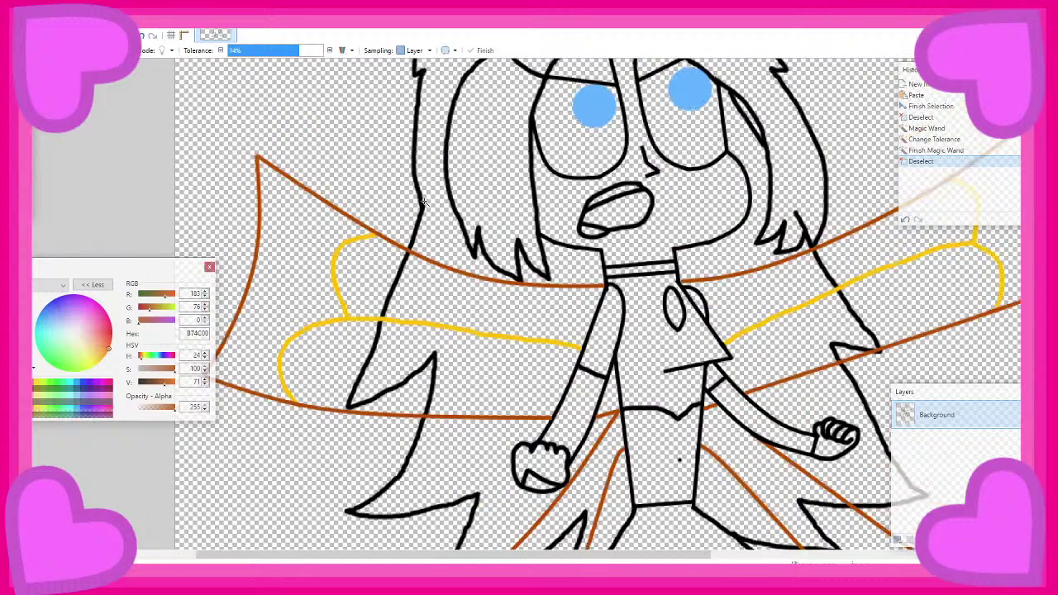
{"action": "left_click", "coordinate": [434, 225]}
{"action": "scroll", "coordinate": [431, 219], "scroll_direction": "up", "scroll_amount": 5}
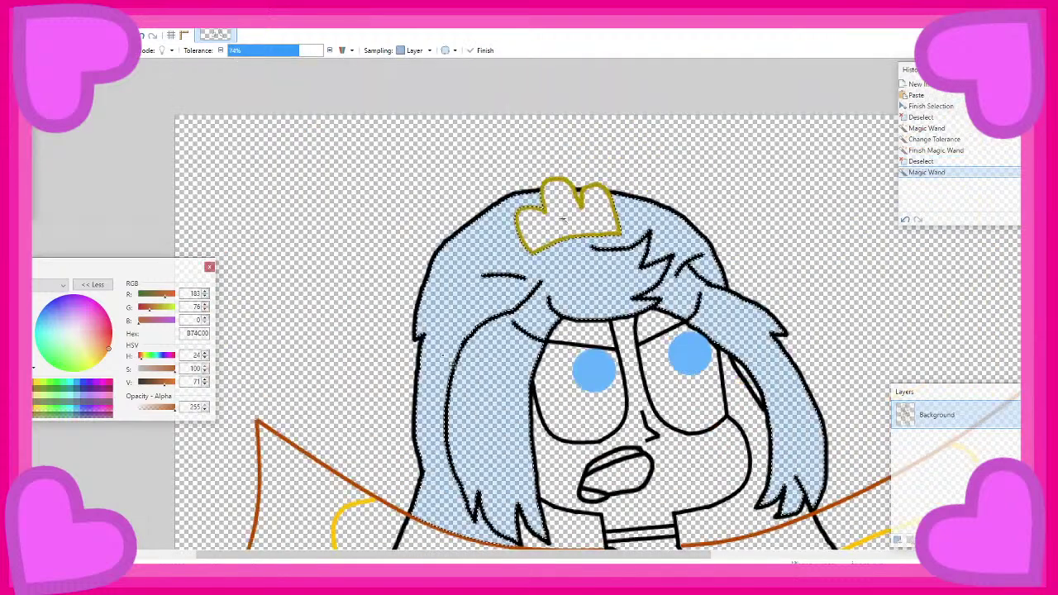
{"action": "scroll", "coordinate": [431, 214], "scroll_direction": "down", "scroll_amount": 5}
{"action": "scroll", "coordinate": [476, 380], "scroll_direction": "down", "scroll_amount": 2}
{"action": "left_click", "coordinate": [477, 380]}
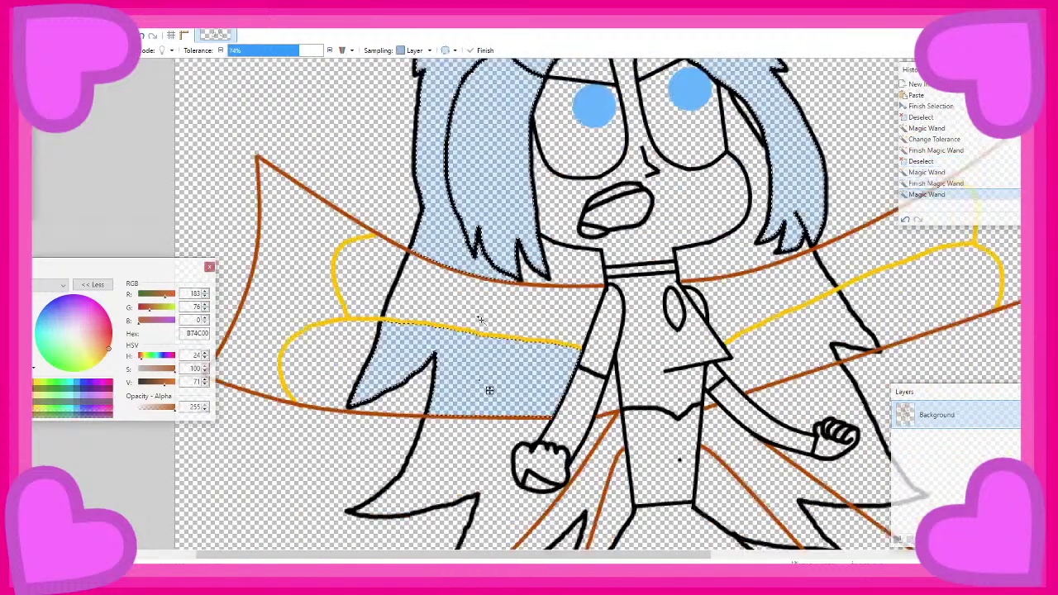
{"action": "left_click", "coordinate": [481, 316]}
Add the lower-left hair sections to the selection, including those behind the lower-left wing and beside the waist
{"action": "left_click", "coordinate": [469, 459]}
{"action": "scroll", "coordinate": [496, 413], "scroll_direction": "down", "scroll_amount": 3}
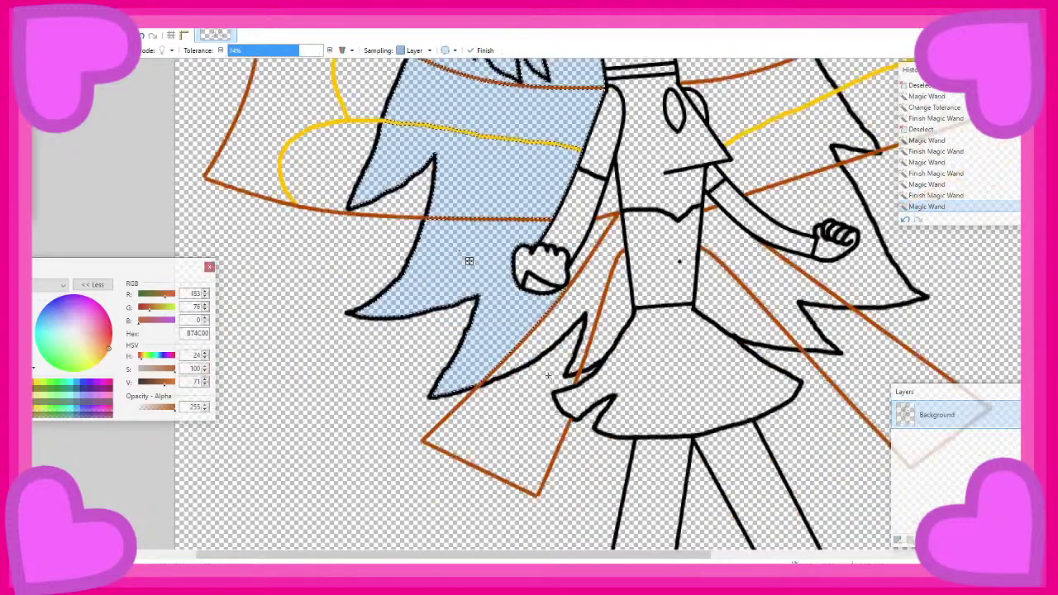
{"action": "left_click", "coordinate": [605, 317]}
{"action": "left_click", "coordinate": [599, 253]}
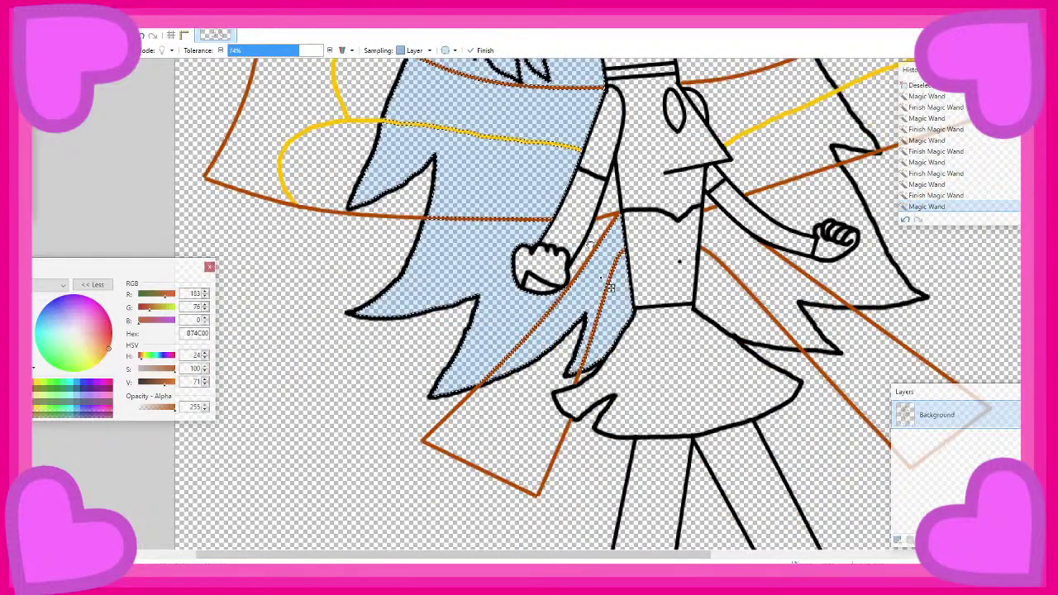
Add the hair sections behind the upper-right wing, above and below its yellow line, to the selection
{"action": "scroll", "coordinate": [685, 133], "scroll_direction": "down", "scroll_amount": 2}
{"action": "scroll", "coordinate": [686, 124], "scroll_direction": "up", "scroll_amount": 3}
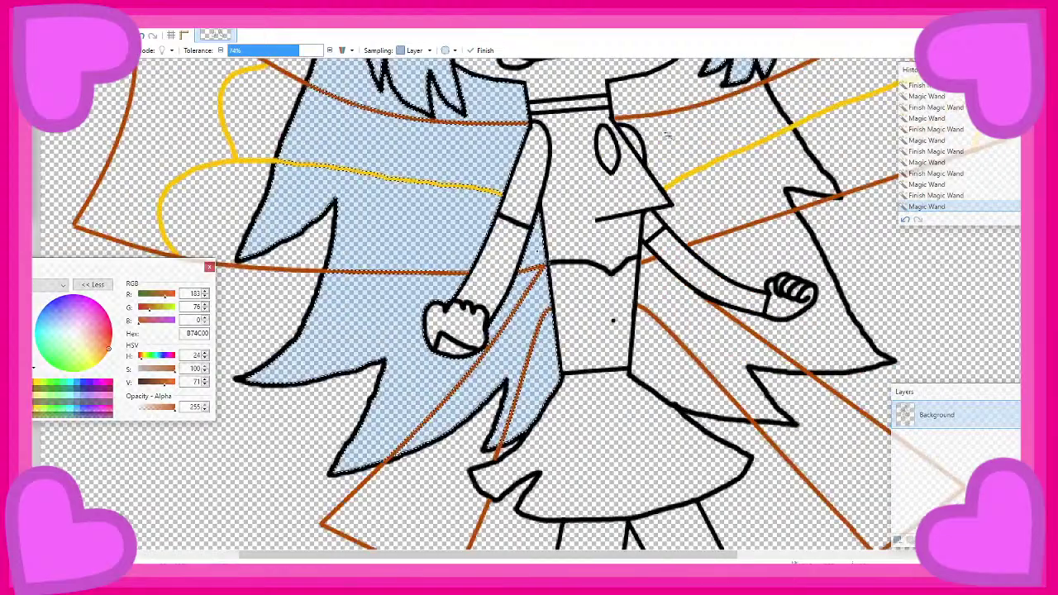
{"action": "left_click", "coordinate": [683, 143]}
{"action": "left_click", "coordinate": [725, 206]}
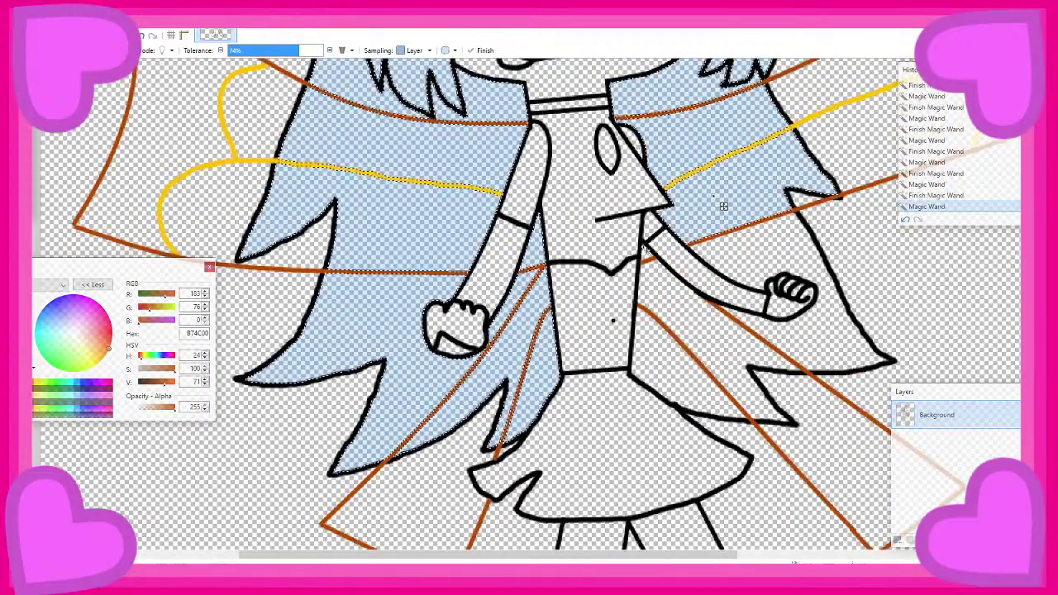
Add the remaining hair sections around the right arm and beside the right of the waist to the selection
{"action": "left_click", "coordinate": [655, 261]}
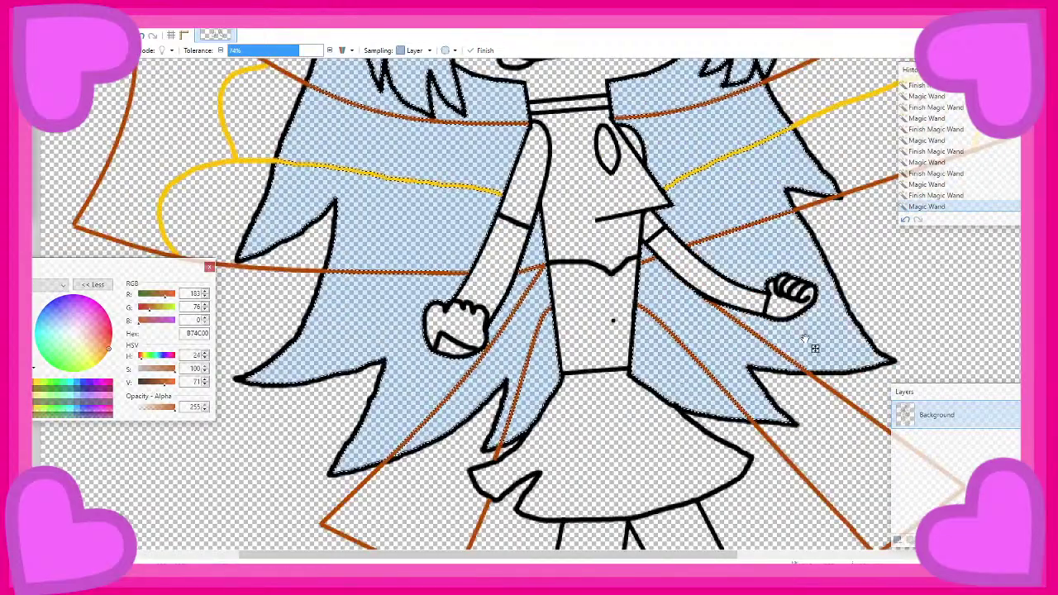
{"action": "scroll", "coordinate": [805, 347], "scroll_direction": "down", "scroll_amount": 2}
{"action": "scroll", "coordinate": [645, 261], "scroll_direction": "up", "scroll_amount": 2}
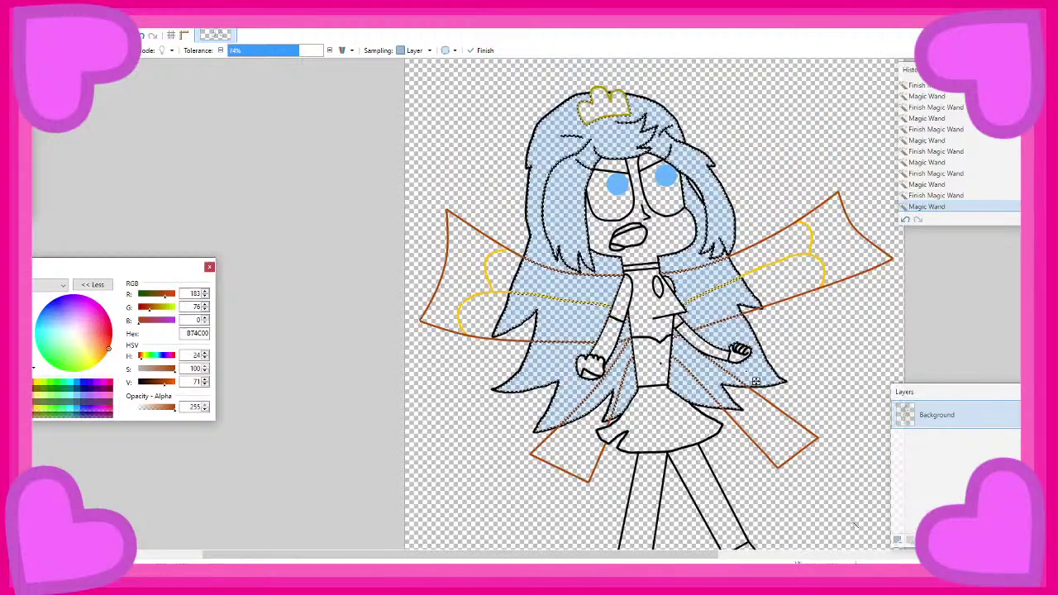
Create a new layer, place it below the Background layer and make it the active layer
{"action": "left_click", "coordinate": [899, 543]}
{"action": "left_click_drag", "start_coordinate": [934, 417], "coordinate": [940, 455]}
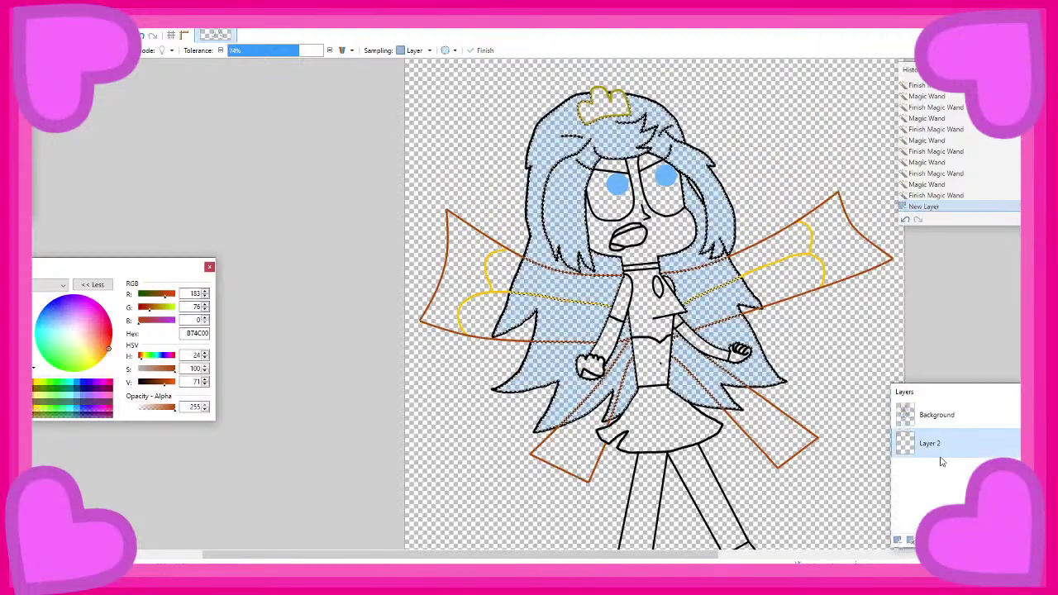
{"action": "left_click", "coordinate": [938, 421]}
{"action": "left_click", "coordinate": [932, 445]}
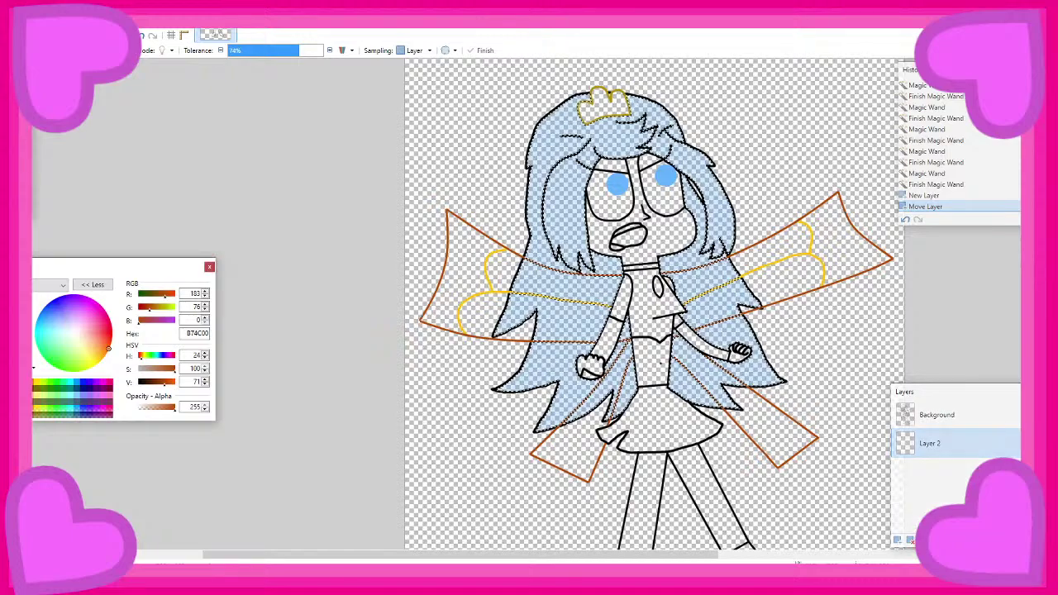
Paint the whole hair selection on Layer 2 in bright orange FF6600 with a greatly enlarged Paintbrush
{"action": "left_click", "coordinate": [19, 169]}
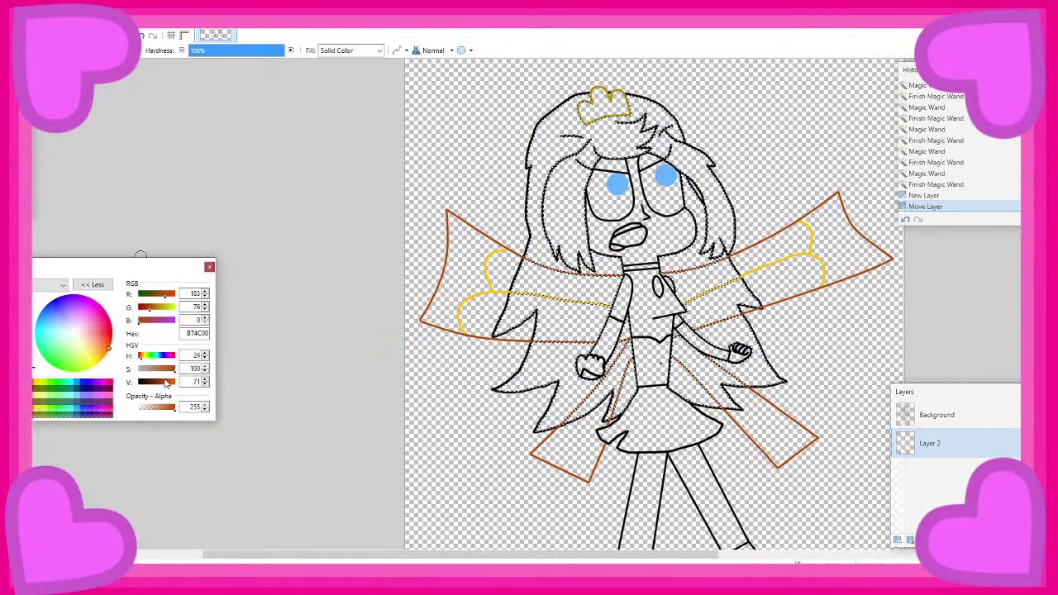
{"action": "left_click_drag", "start_coordinate": [168, 389], "coordinate": [175, 390]}
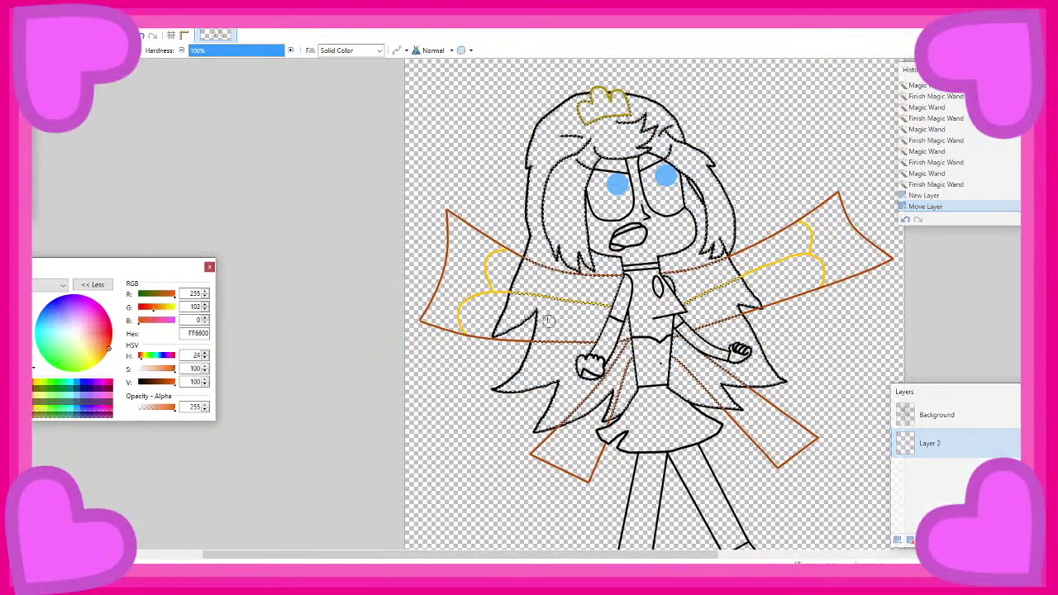
{"action": "key", "text": "ctrl+bracketright"}
{"action": "key", "text": "ctrl+bracketright"}
{"action": "key", "text": "ctrl+bracketright"}
{"action": "key", "text": "ctrl+bracketright"}
{"action": "key", "text": "ctrl+bracketright"}
{"action": "key", "text": "ctrl+bracketright"}
{"action": "key", "text": "ctrl+bracketright"}
{"action": "key", "text": "ctrl+bracketright"}
{"action": "key", "text": "ctrl+bracketright"}
{"action": "key", "text": "ctrl+bracketright"}
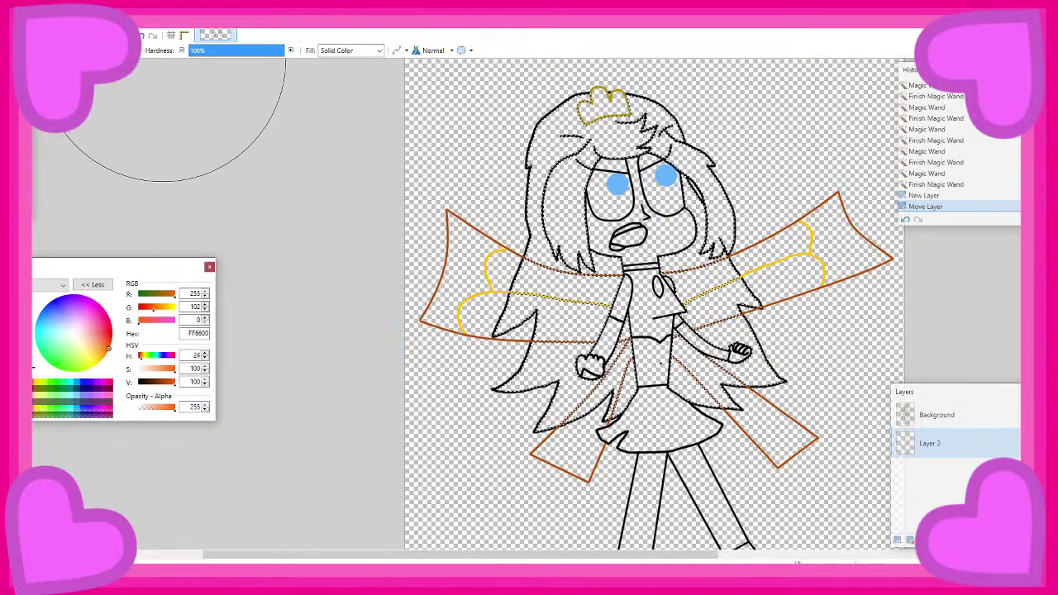
{"action": "mouse_move", "coordinate": [621, 385]}
{"action": "left_mouse_down"}
{"action": "mouse_move", "coordinate": [548, 328]}
{"action": "mouse_move", "coordinate": [678, 198]}
{"action": "left_mouse_up"}
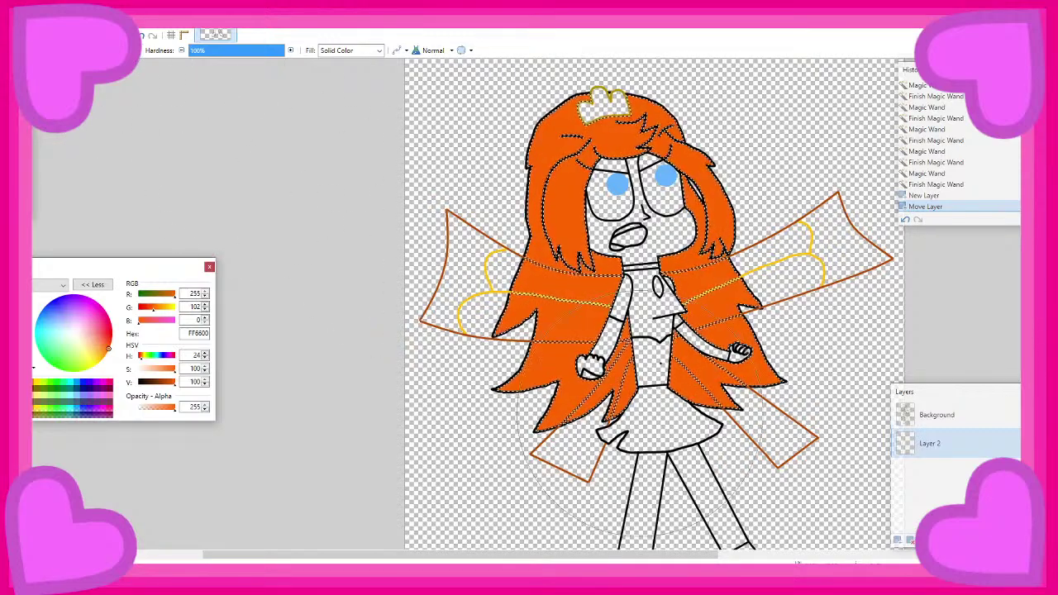
{"action": "left_click_drag", "start_coordinate": [744, 368], "coordinate": [449, 171]}
{"action": "scroll", "coordinate": [449, 170], "scroll_direction": "down", "scroll_amount": 1}
{"action": "scroll", "coordinate": [510, 204], "scroll_direction": "up", "scroll_amount": 2}
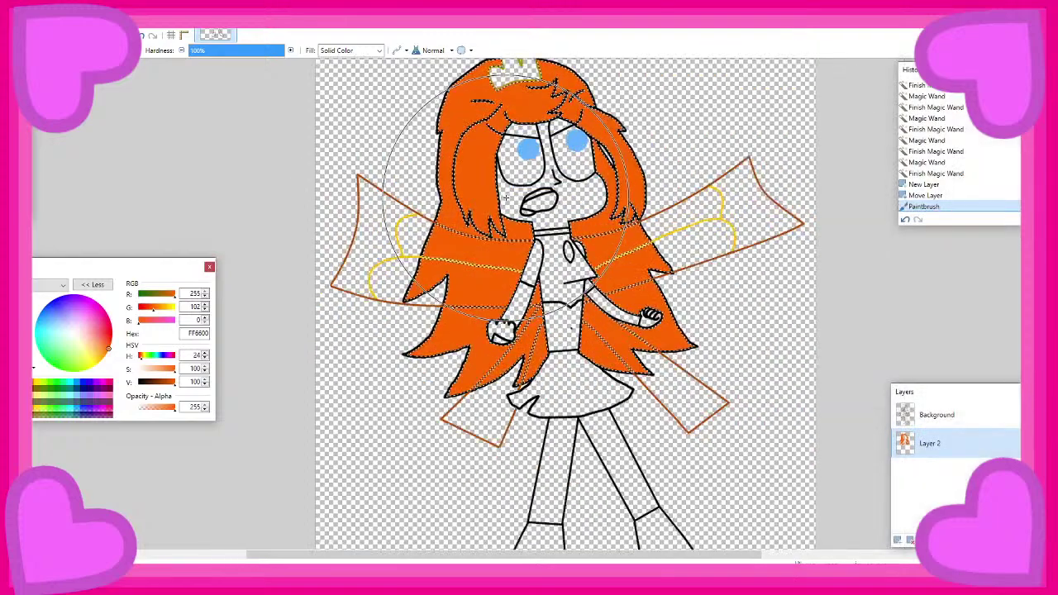
On the Background layer, select the face and neck plus the forehead areas above both eyes with the Magic Wand
{"action": "left_click", "coordinate": [939, 414]}
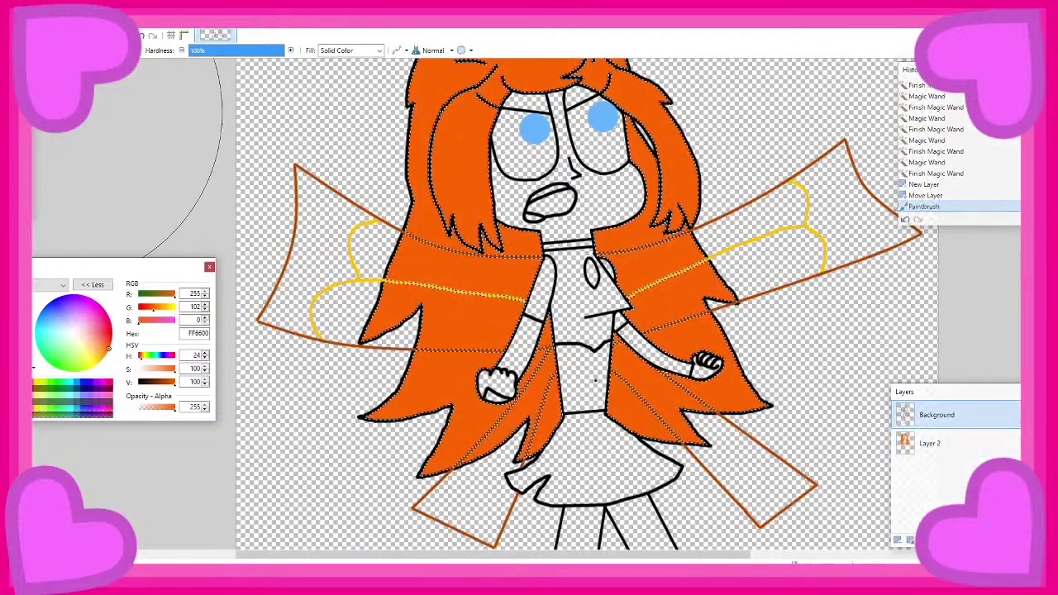
{"action": "key", "text": "s"}
{"action": "key", "text": "s"}
{"action": "key", "text": "s"}
{"action": "key", "text": "s"}
{"action": "left_click", "coordinate": [587, 201]}
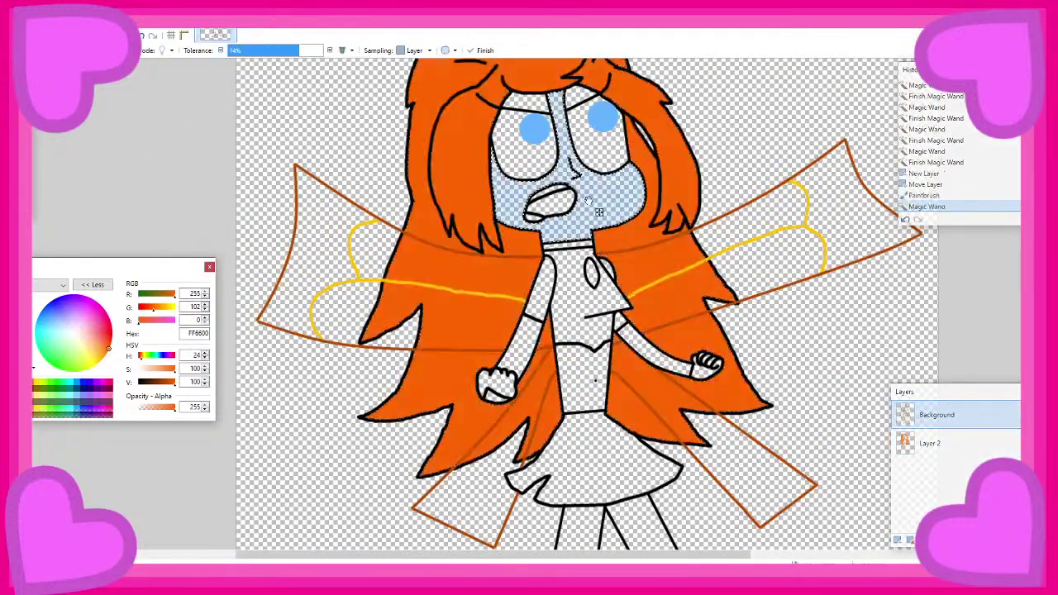
{"action": "left_click", "coordinate": [530, 105], "text": "ctrl"}
{"action": "left_click", "coordinate": [573, 97], "text": "ctrl"}
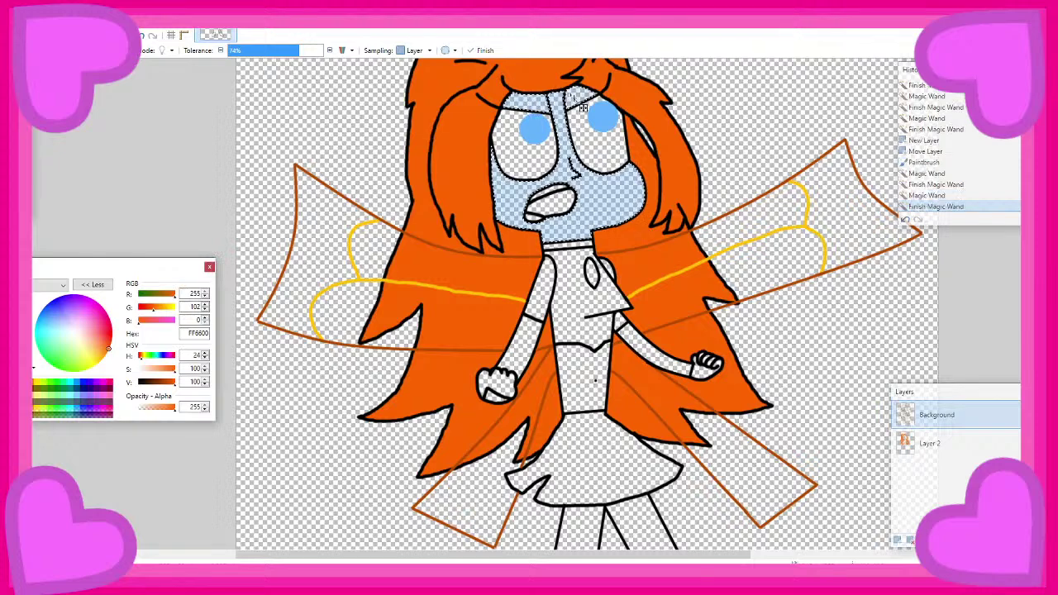
Sample skin colour FFE1E0 from a character in KaraWarriorsFullGroup.png and paint the selected face with it on Layer 2
{"action": "left_click", "coordinate": [920, 451]}
{"action": "left_click", "coordinate": [15, 21]}
{"action": "mouse_move", "coordinate": [66, 62]}
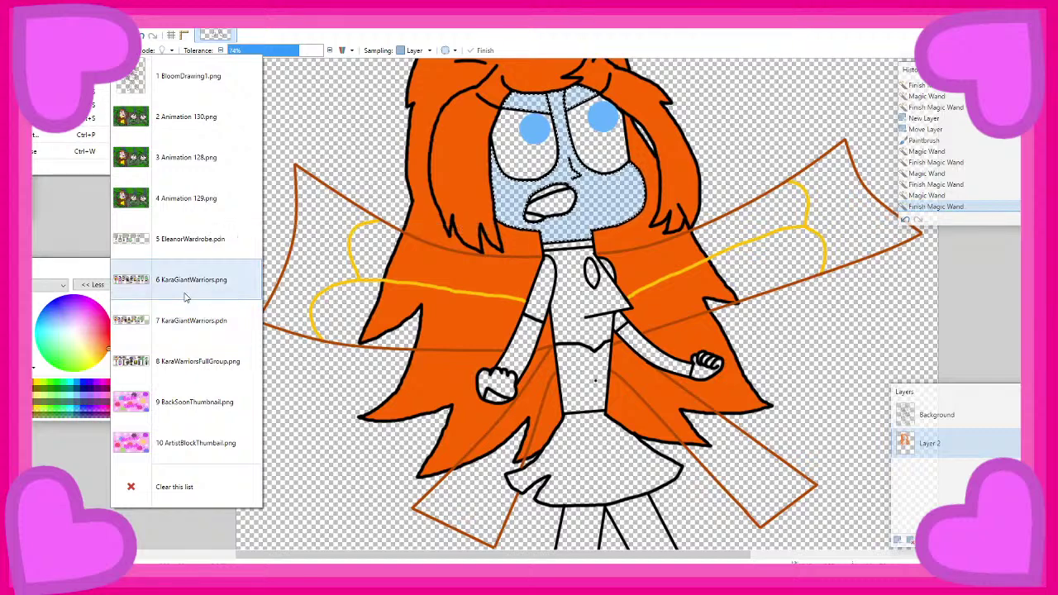
{"action": "left_click", "coordinate": [219, 366]}
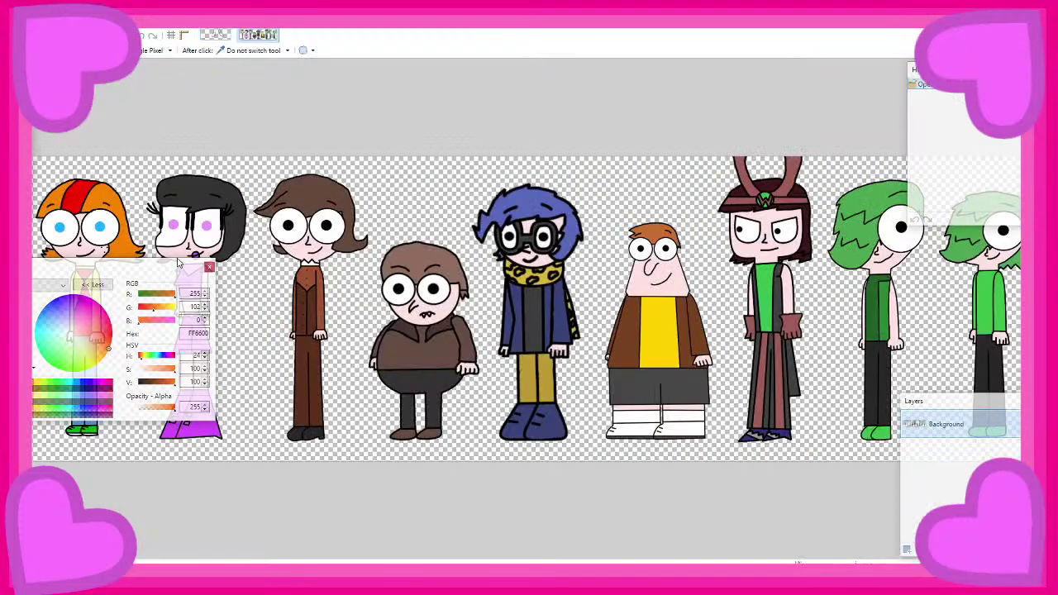
{"action": "left_click", "coordinate": [178, 248]}
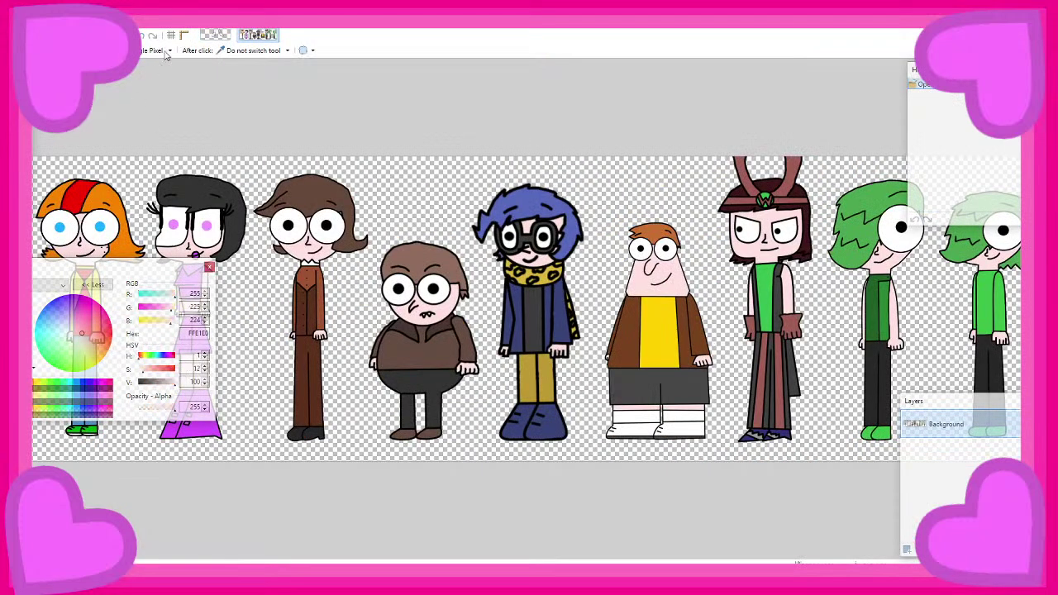
{"action": "left_click", "coordinate": [214, 34]}
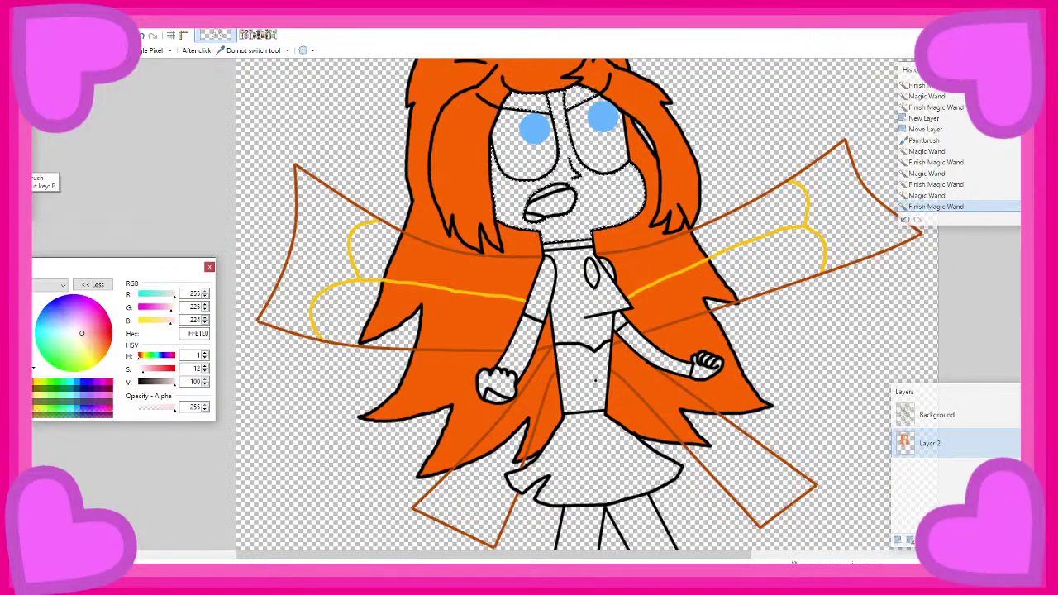
{"action": "left_click", "coordinate": [15, 159]}
{"action": "left_click_drag", "start_coordinate": [529, 232], "coordinate": [565, 142]}
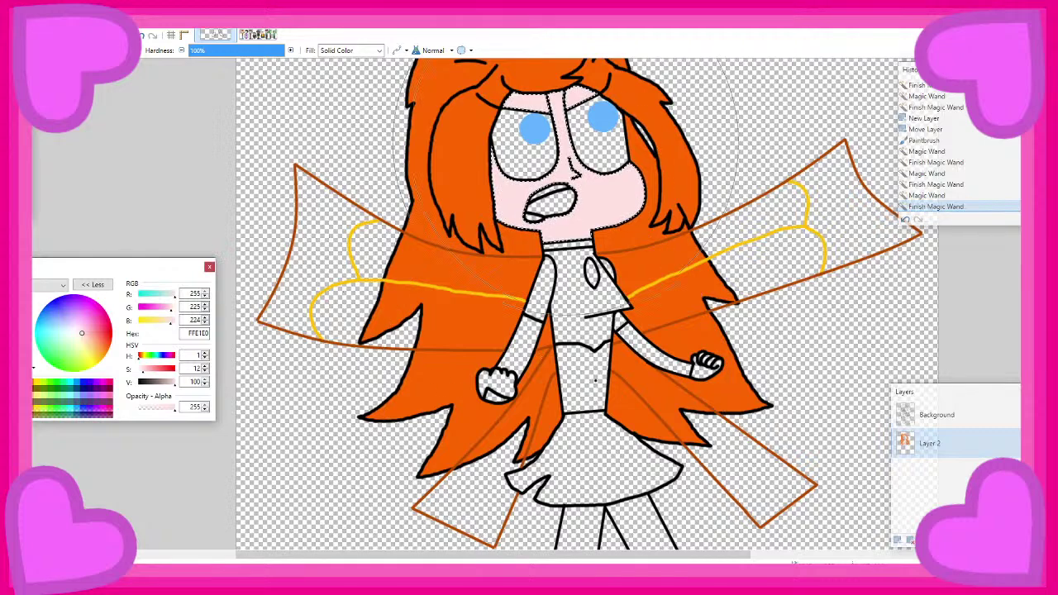
On the Background layer, add the left hand, left upper arm, right shoulder and bare patch of the right arm to the selection
{"action": "left_click", "coordinate": [925, 414]}
{"action": "left_click", "coordinate": [14, 121]}
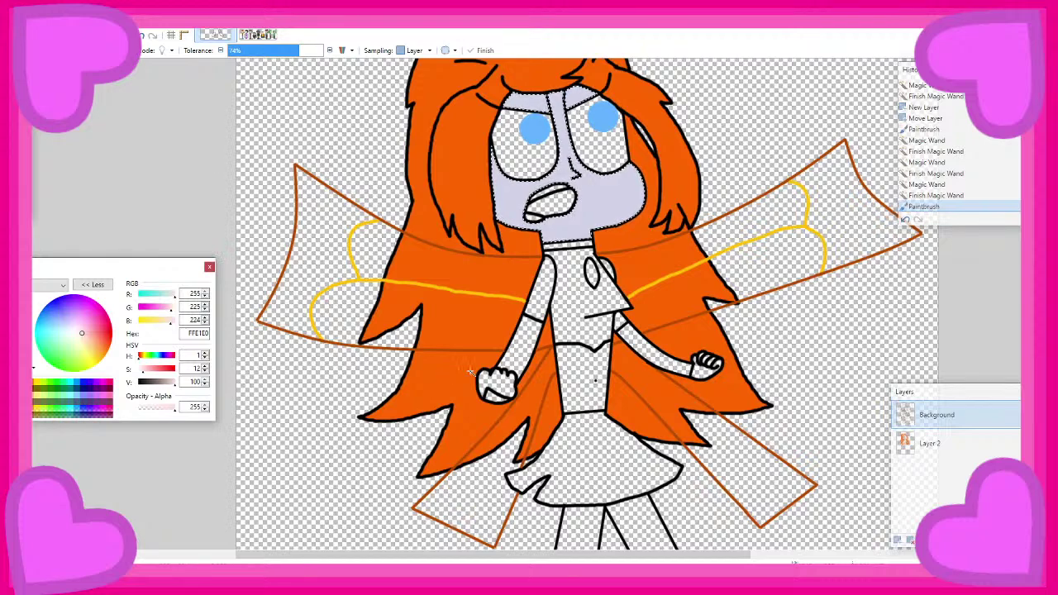
{"action": "scroll", "coordinate": [481, 345], "scroll_direction": "up", "scroll_amount": 2}
{"action": "left_click", "coordinate": [514, 393]}
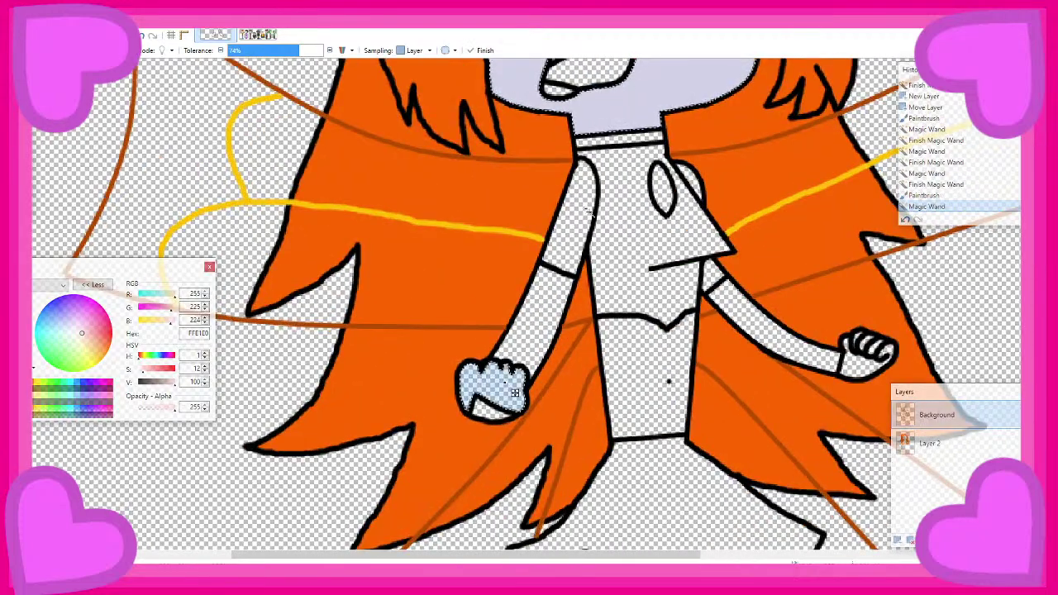
{"action": "left_click", "coordinate": [585, 198]}
{"action": "left_click", "coordinate": [700, 185]}
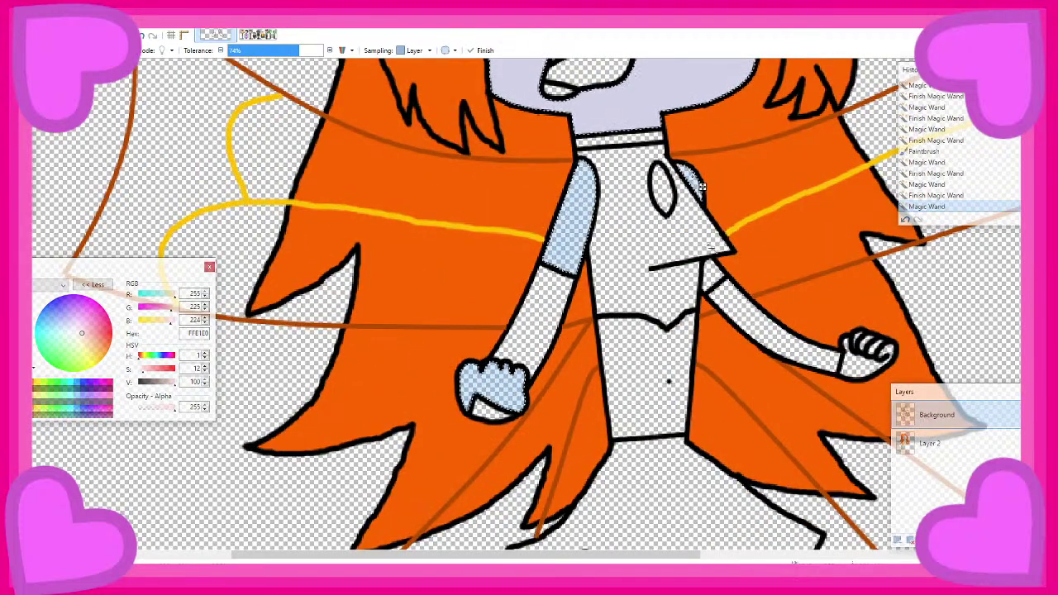
{"action": "left_click", "coordinate": [711, 272]}
Add the bare midriff and both legs above the boots to the selection
{"action": "left_click", "coordinate": [633, 354]}
{"action": "scroll", "coordinate": [632, 354], "scroll_direction": "down", "scroll_amount": 3}
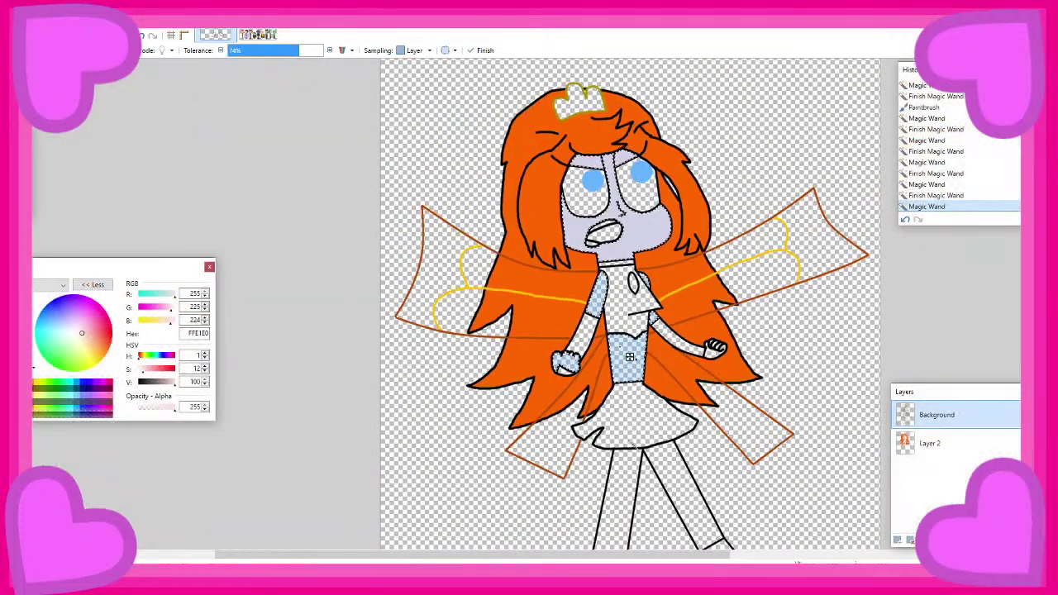
{"action": "left_click", "coordinate": [627, 477]}
{"action": "left_click", "coordinate": [673, 474]}
{"action": "scroll", "coordinate": [673, 475], "scroll_direction": "down", "scroll_amount": 3}
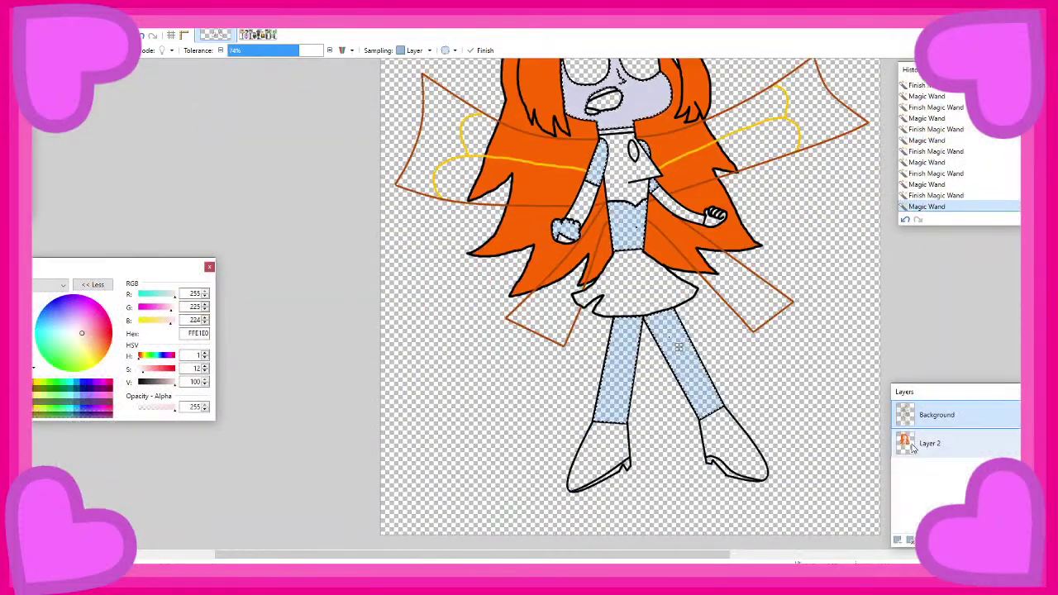
Paint the selected hand, arm, midriff and leg areas on Layer 2 with skin colour FFE1E0
{"action": "left_click", "coordinate": [938, 443]}
{"action": "key", "text": "b"}
{"action": "mouse_move", "coordinate": [730, 448]}
{"action": "left_mouse_down"}
{"action": "mouse_move", "coordinate": [674, 439]}
{"action": "mouse_move", "coordinate": [585, 243]}
{"action": "mouse_move", "coordinate": [542, 444]}
{"action": "mouse_move", "coordinate": [671, 508]}
{"action": "mouse_move", "coordinate": [641, 516]}
{"action": "left_mouse_up"}
{"action": "scroll", "coordinate": [628, 347], "scroll_direction": "up", "scroll_amount": 3}
{"action": "scroll", "coordinate": [583, 252], "scroll_direction": "down", "scroll_amount": 2}
{"action": "scroll", "coordinate": [562, 356], "scroll_direction": "up", "scroll_amount": 2}
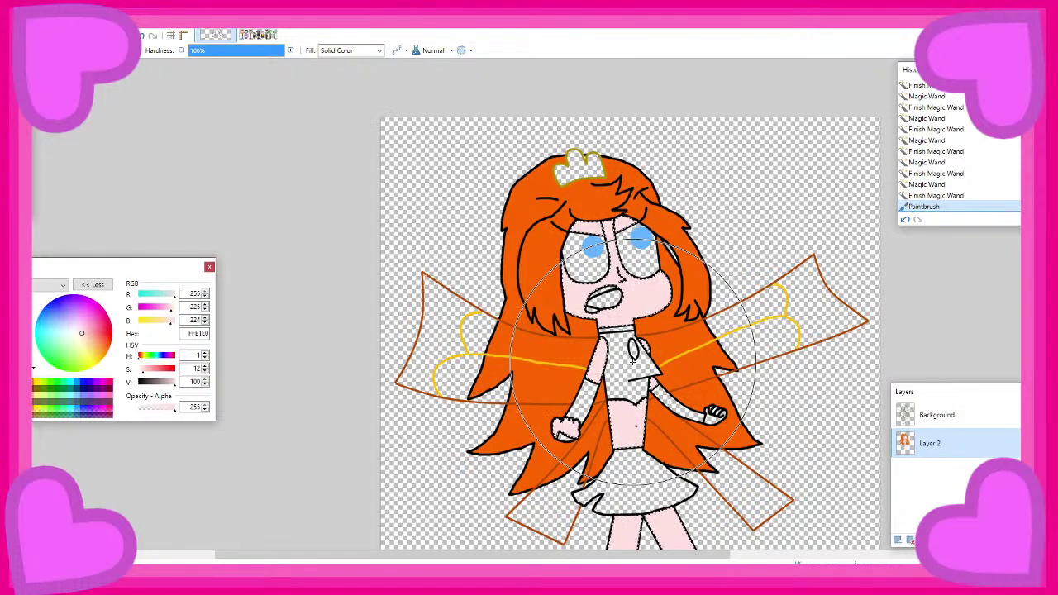
{"action": "scroll", "coordinate": [643, 318], "scroll_direction": "down", "scroll_amount": 3}
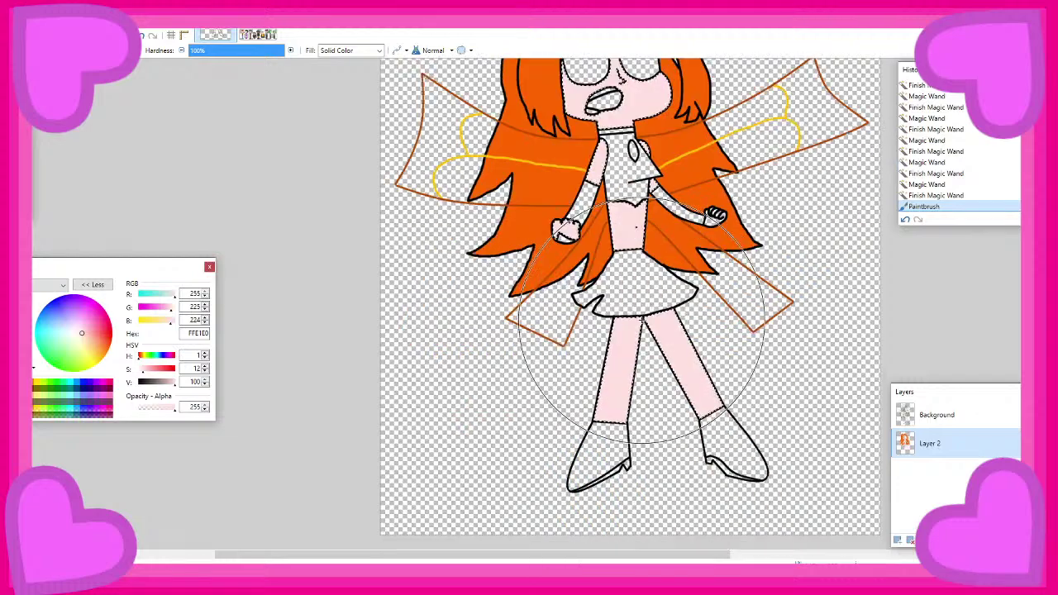
{"action": "scroll", "coordinate": [642, 318], "scroll_direction": "up", "scroll_amount": 3}
{"action": "scroll", "coordinate": [642, 318], "scroll_direction": "down", "scroll_amount": 3}
On the Background layer, select the areas around the irises of both eyes with the Magic Wand
{"action": "left_click", "coordinate": [937, 415]}
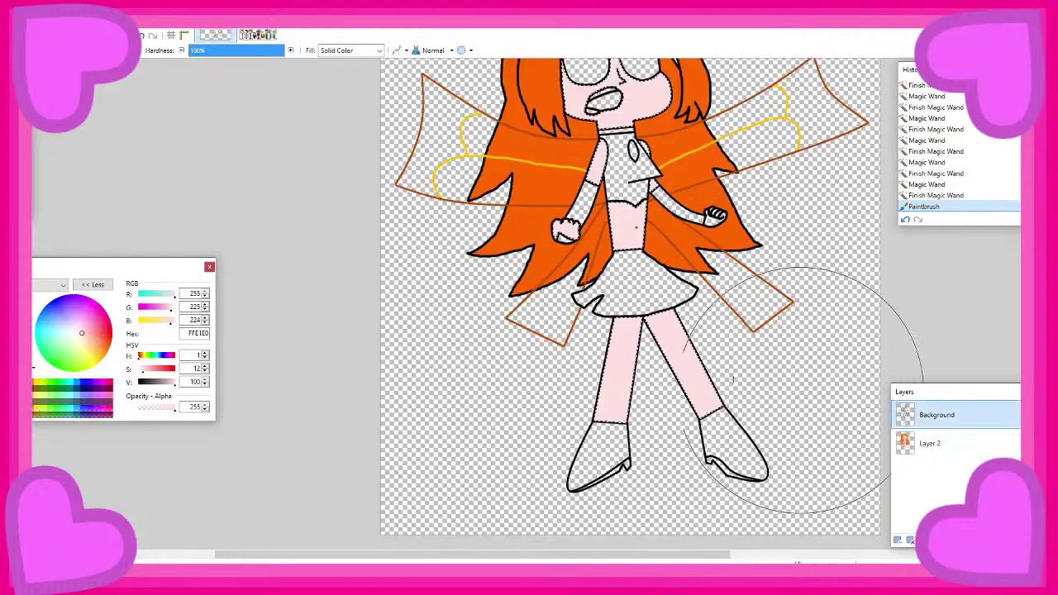
{"action": "left_click", "coordinate": [23, 108]}
{"action": "scroll", "coordinate": [349, 272], "scroll_direction": "up", "scroll_amount": 2}
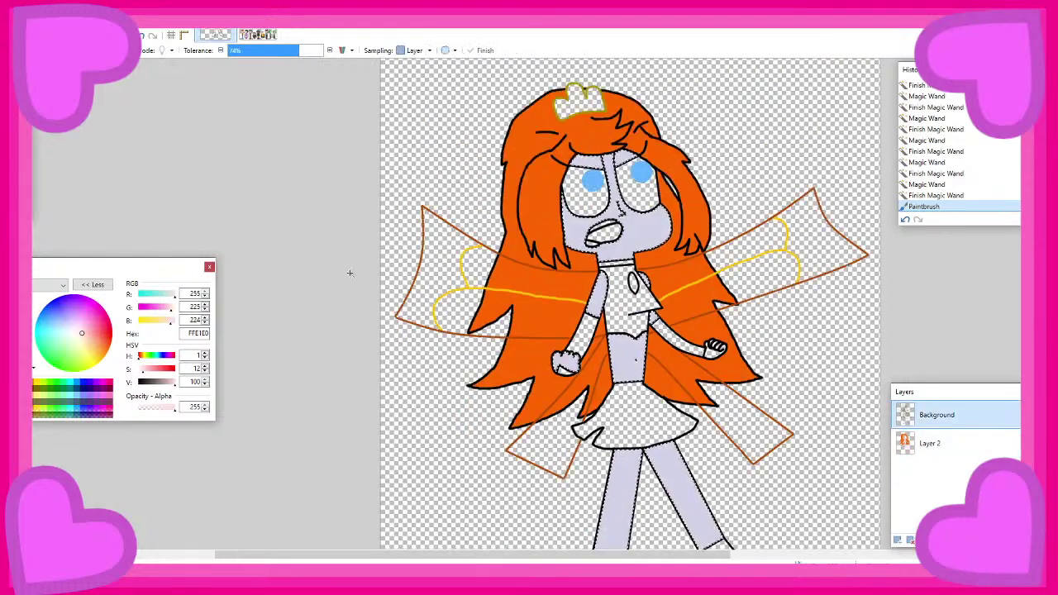
{"action": "scroll", "coordinate": [349, 273], "scroll_direction": "up", "scroll_amount": 2}
{"action": "scroll", "coordinate": [349, 273], "scroll_direction": "down", "scroll_amount": 2}
{"action": "scroll", "coordinate": [633, 174], "scroll_direction": "up", "scroll_amount": 3}
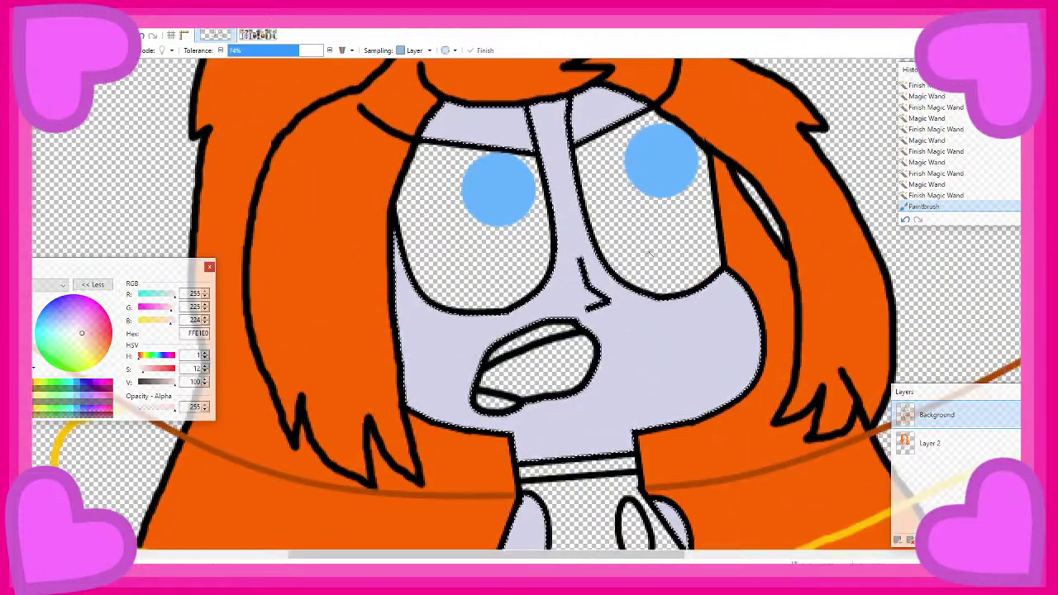
{"action": "left_click", "coordinate": [650, 253]}
{"action": "left_click", "coordinate": [486, 273], "text": "ctrl"}
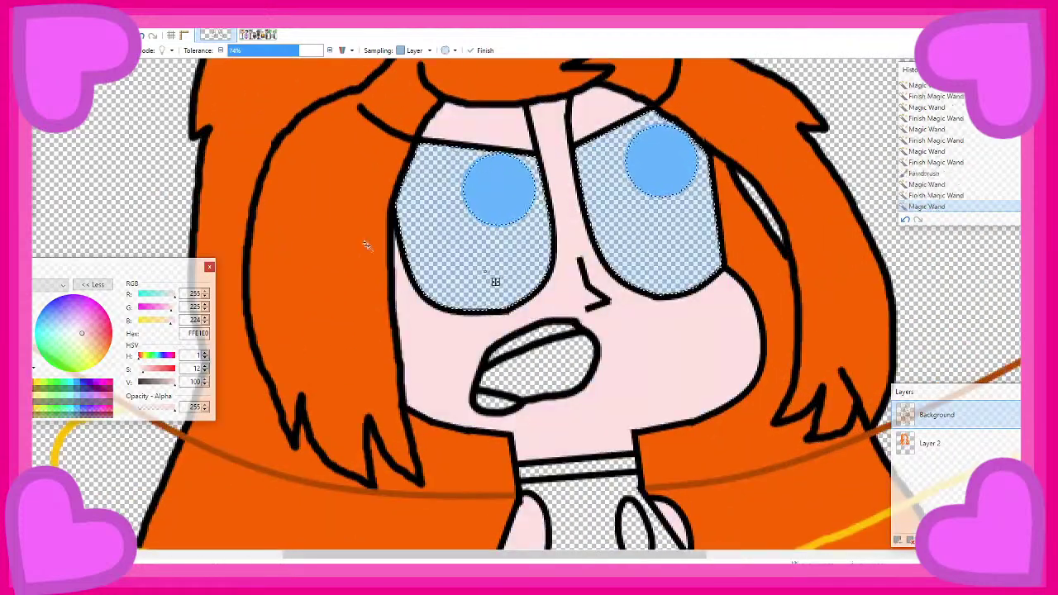
Paint the selected eye areas white on Layer 2 and return to the Background layer with the Magic Wand
{"action": "scroll", "coordinate": [495, 282], "scroll_direction": "down", "scroll_amount": 4}
{"action": "left_click", "coordinate": [929, 444]}
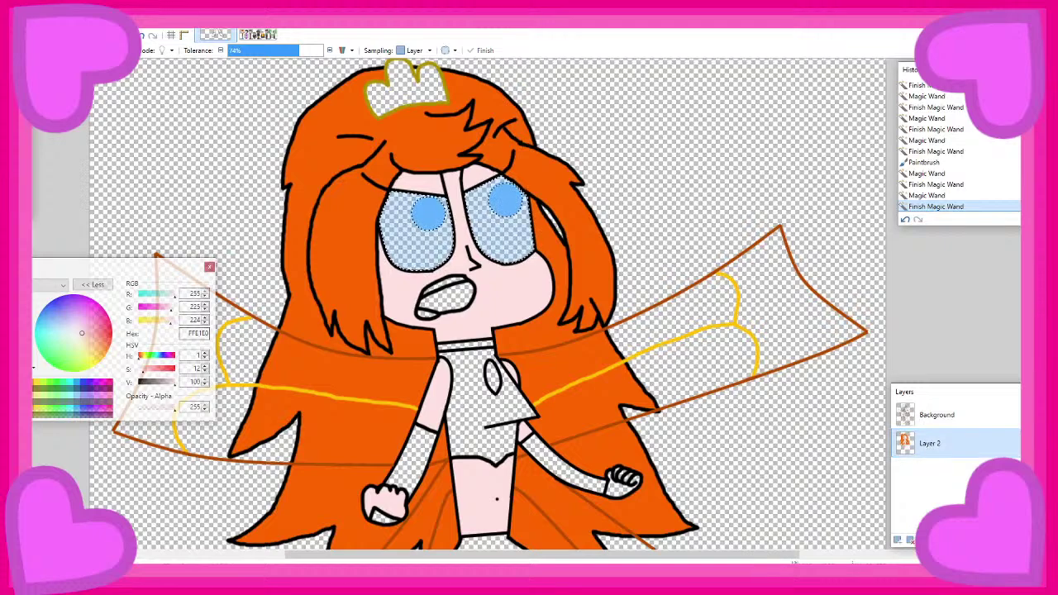
{"action": "left_click", "coordinate": [15, 159]}
{"action": "mouse_move", "coordinate": [535, 307]}
{"action": "left_mouse_down"}
{"action": "mouse_move", "coordinate": [316, 241]}
{"action": "mouse_move", "coordinate": [567, 273]}
{"action": "left_mouse_up"}
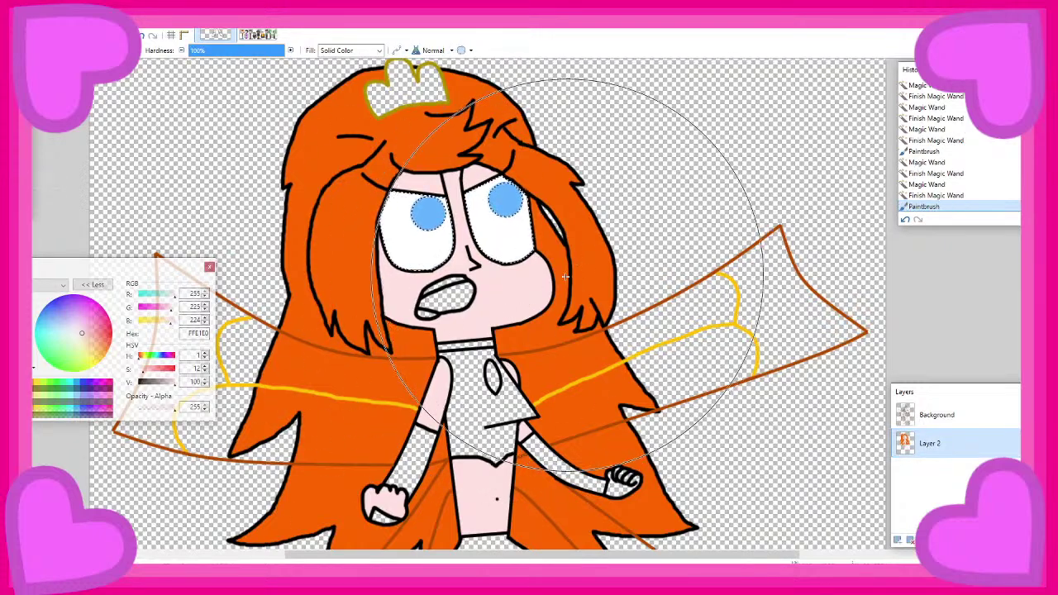
{"action": "left_click", "coordinate": [941, 421]}
{"action": "left_click", "coordinate": [15, 119]}
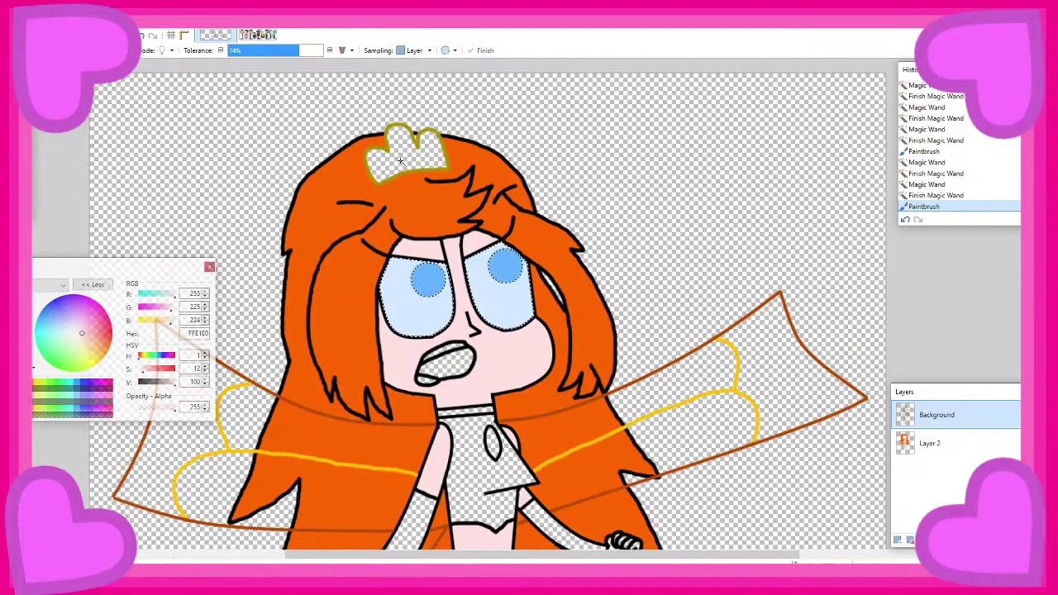
{"action": "left_click", "coordinate": [405, 92]}
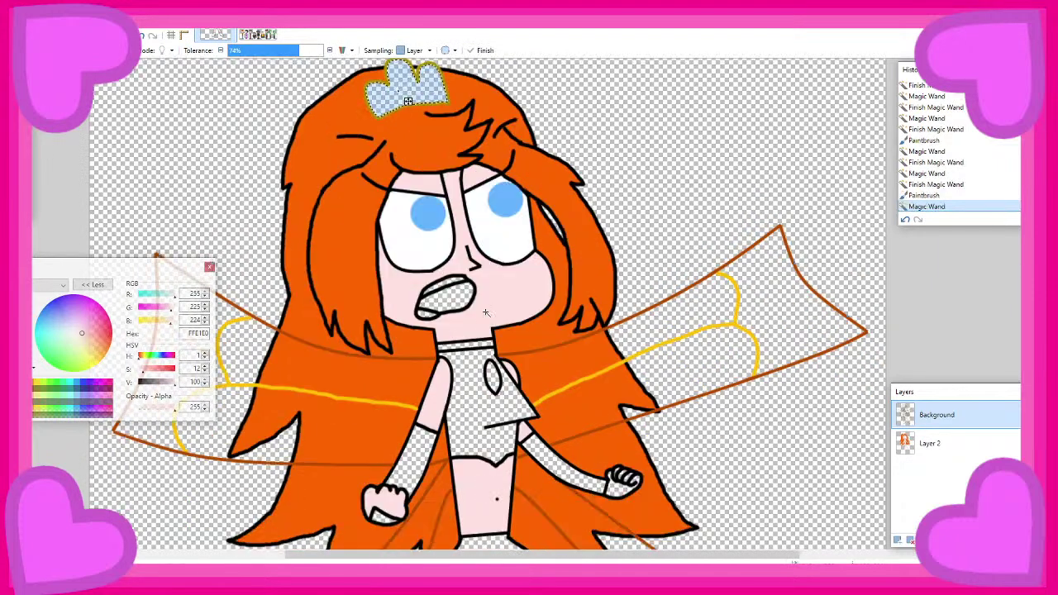
{"action": "left_click", "coordinate": [496, 382]}
{"action": "left_click", "coordinate": [467, 351]}
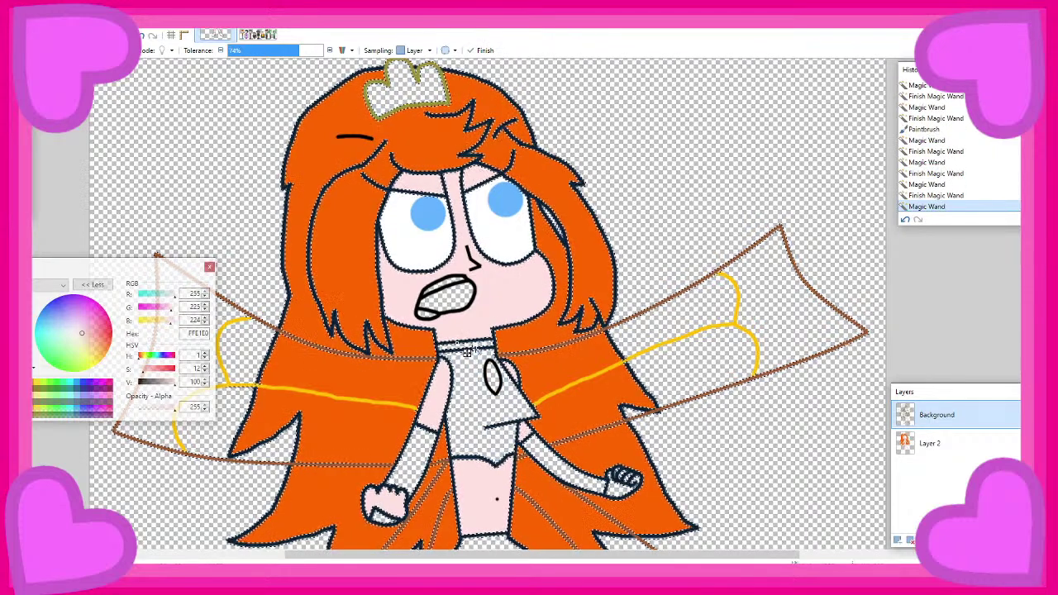
{"action": "key", "text": "ctrl+z"}
Select the collar, both long gloves, the cuff piece at the left hand and the top with the Magic Wand
{"action": "left_click", "coordinate": [448, 345]}
{"action": "left_click", "coordinate": [419, 443], "text": "ctrl"}
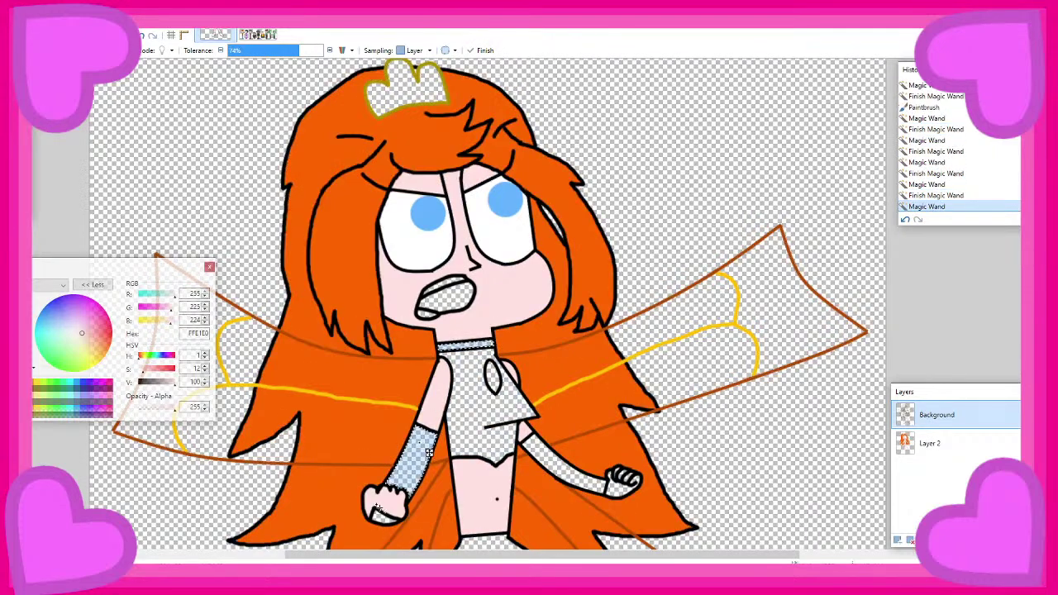
{"action": "left_click", "coordinate": [383, 515], "text": "ctrl"}
{"action": "left_click", "coordinate": [473, 388], "text": "ctrl"}
{"action": "left_click", "coordinate": [551, 468], "text": "ctrl"}
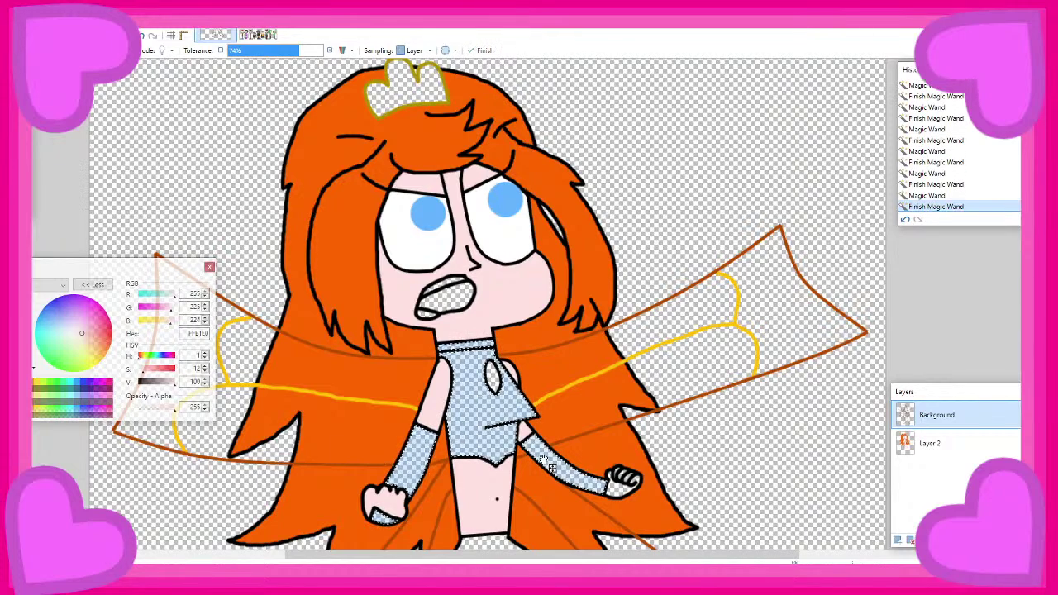
Select the palm and the separate finger areas of the character's right-side fist with the Magic Wand
{"action": "scroll", "coordinate": [612, 486], "scroll_direction": "down", "scroll_amount": 3}
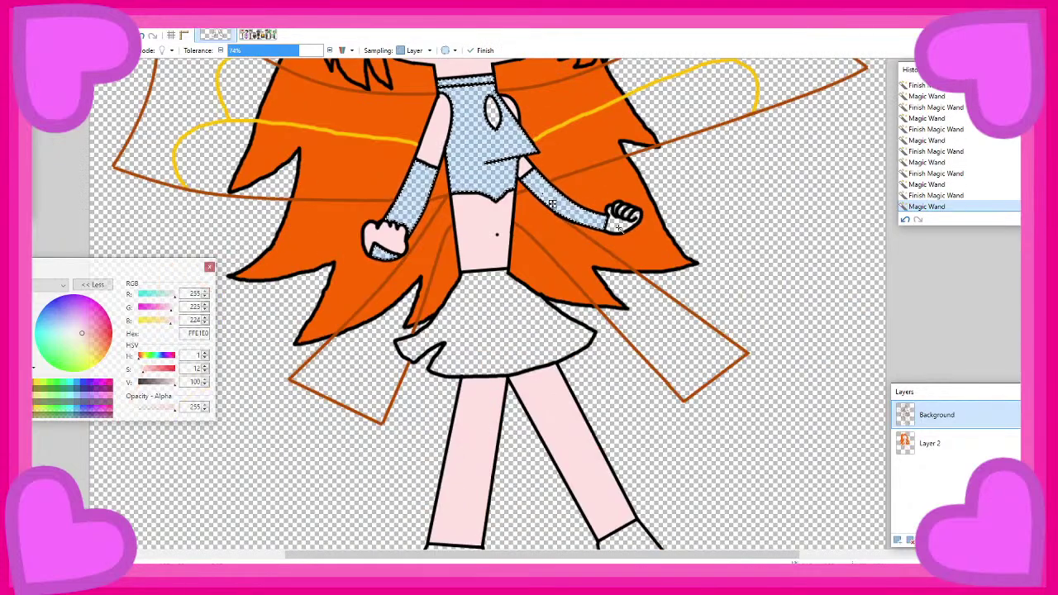
{"action": "left_click", "coordinate": [621, 227]}
{"action": "scroll", "coordinate": [629, 213], "scroll_direction": "up", "scroll_amount": 6}
{"action": "left_click", "coordinate": [632, 246], "text": "ctrl"}
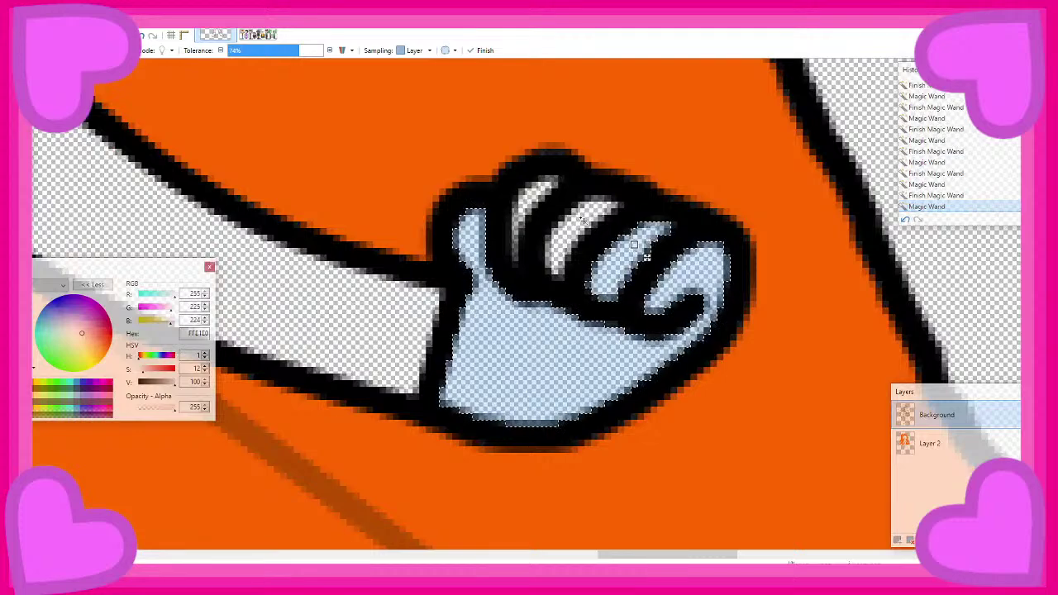
{"action": "left_click", "coordinate": [583, 233], "text": "ctrl"}
{"action": "left_click", "coordinate": [533, 195], "text": "ctrl"}
Paint the selected fist on Layer 2 with skin colour FFE1E0
{"action": "left_click", "coordinate": [934, 452]}
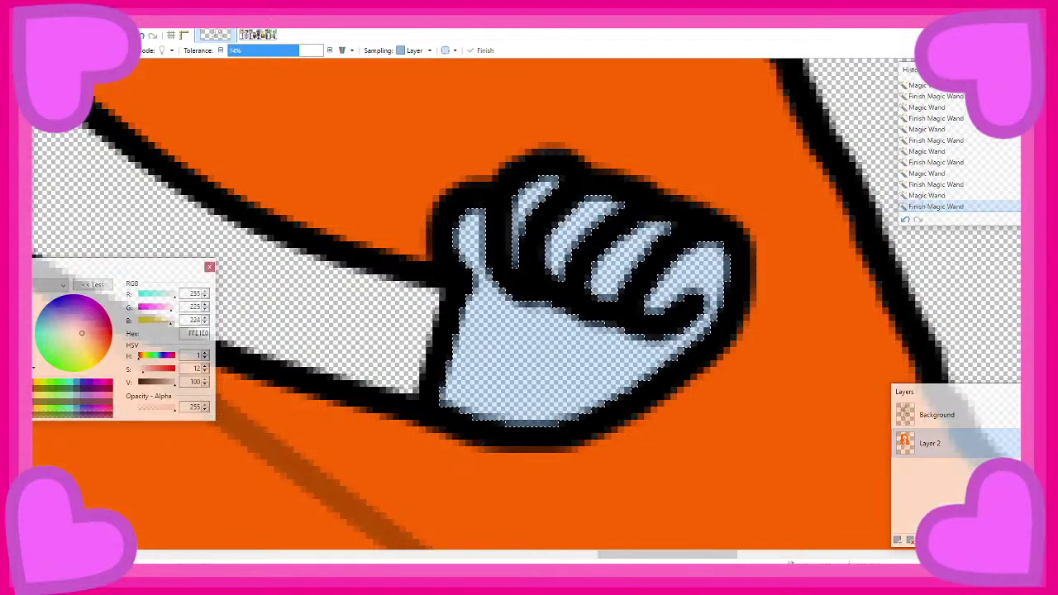
{"action": "key", "text": "b"}
{"action": "mouse_move", "coordinate": [661, 347]}
{"action": "left_mouse_down"}
{"action": "mouse_move", "coordinate": [579, 248]}
{"action": "mouse_move", "coordinate": [577, 293]}
{"action": "left_mouse_up"}
{"action": "scroll", "coordinate": [578, 294], "scroll_direction": "down", "scroll_amount": 3}
{"action": "scroll", "coordinate": [662, 289], "scroll_direction": "down", "scroll_amount": 3}
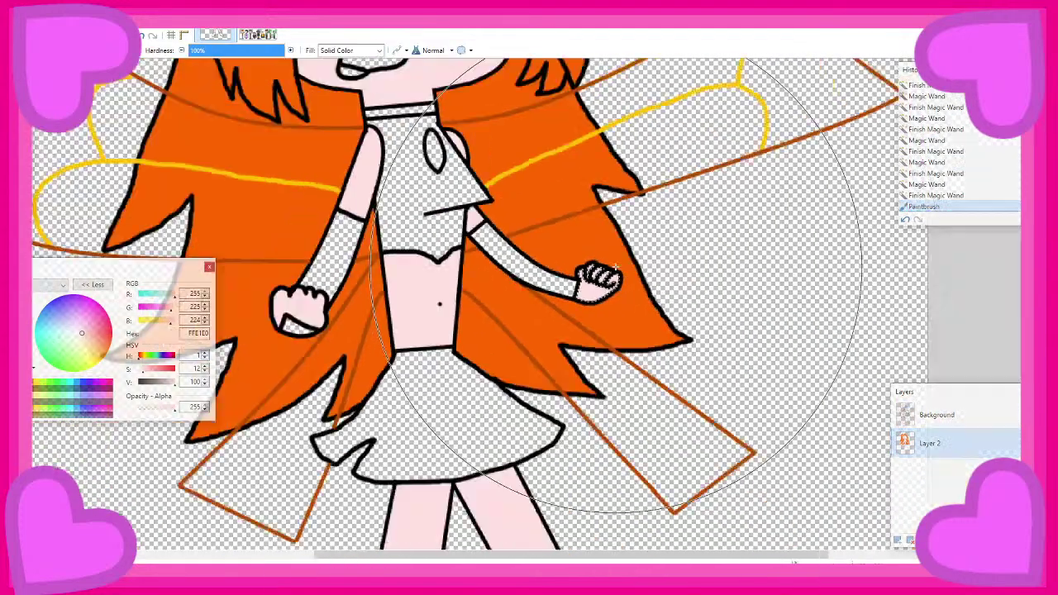
{"action": "scroll", "coordinate": [827, 413], "scroll_direction": "down", "scroll_amount": 3}
On the Background layer, select the top, collar, both long gloves and the cuff piece at the left hand with the Magic Wand
{"action": "left_click", "coordinate": [940, 420]}
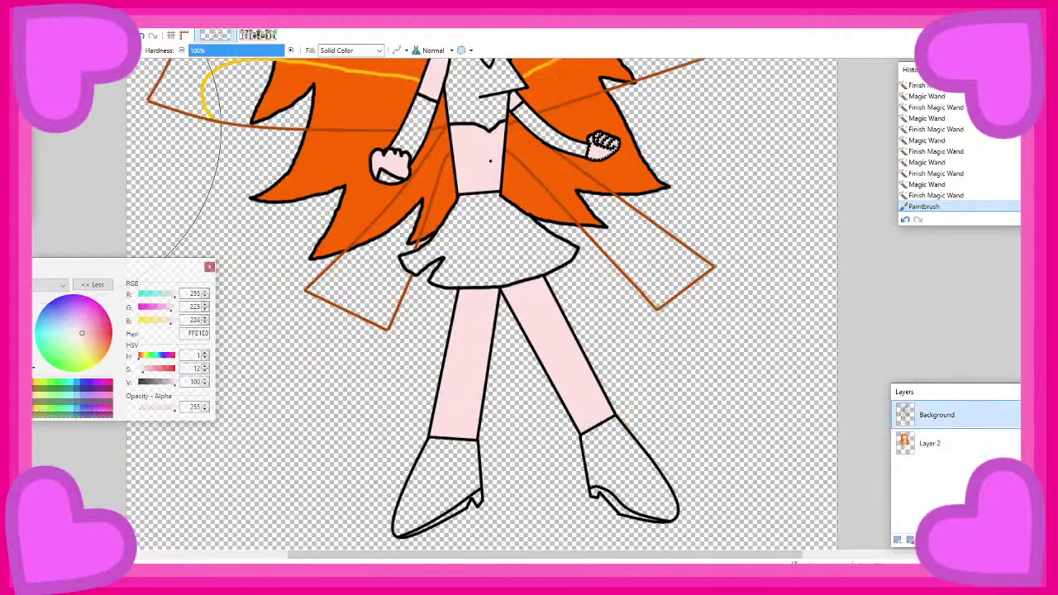
{"action": "key", "text": "s"}
{"action": "scroll", "coordinate": [458, 272], "scroll_direction": "up", "scroll_amount": 3}
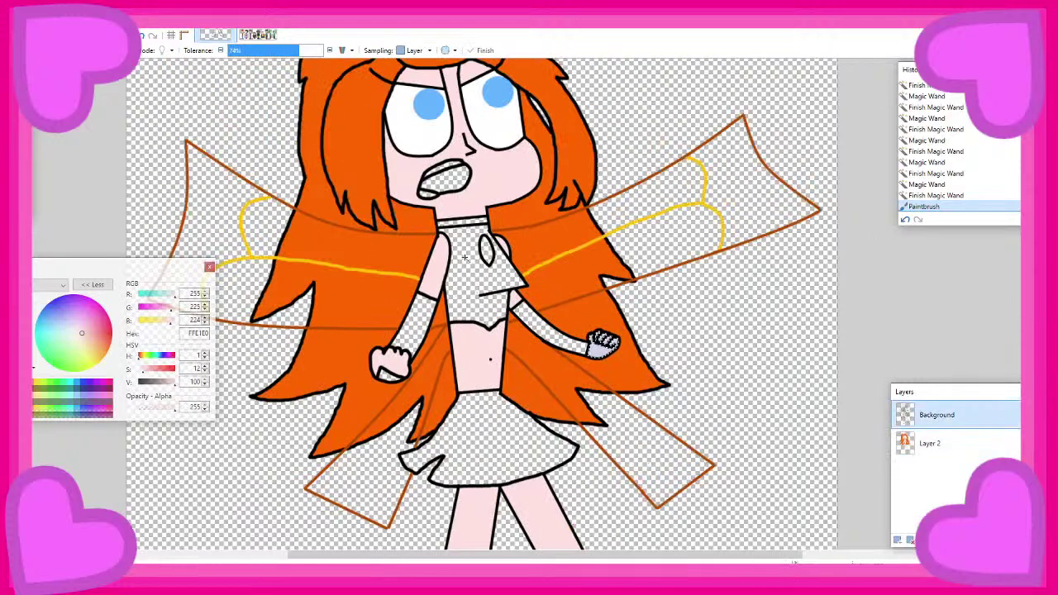
{"action": "left_click", "coordinate": [465, 258]}
{"action": "scroll", "coordinate": [465, 257], "scroll_direction": "up", "scroll_amount": 3}
{"action": "left_click", "coordinate": [388, 398], "text": "ctrl"}
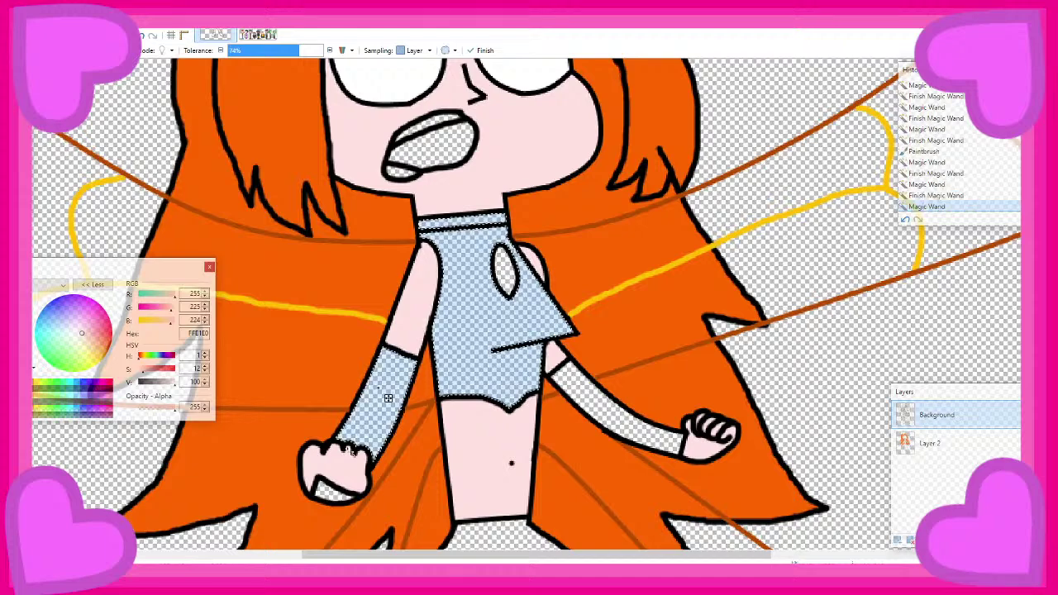
{"action": "left_click", "coordinate": [334, 492], "text": "ctrl"}
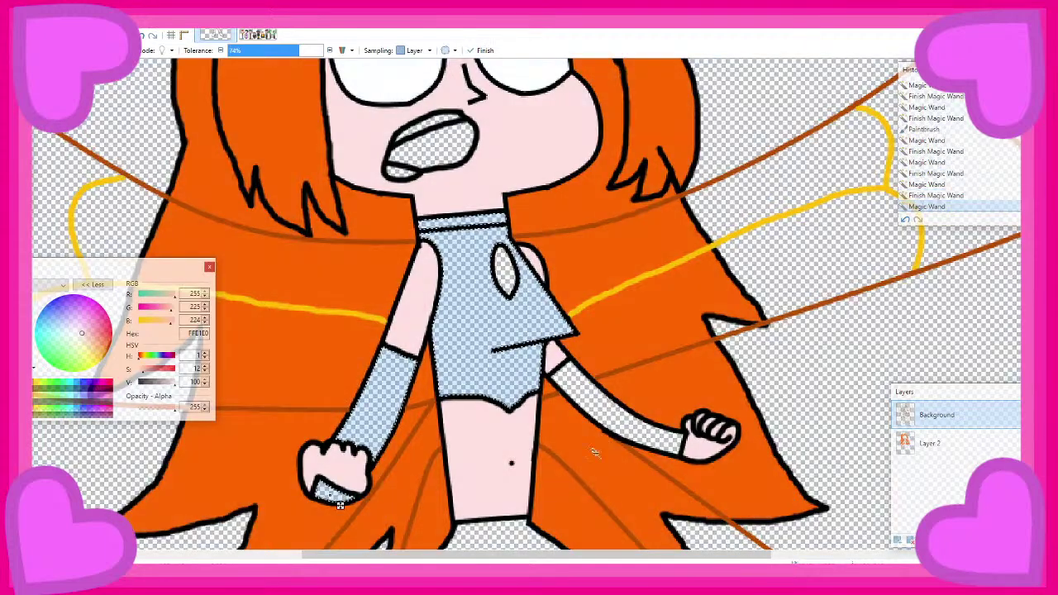
{"action": "left_click", "coordinate": [633, 433], "text": "ctrl"}
Add the skirt and both shoes, without their soles, to the Magic Wand selection
{"action": "scroll", "coordinate": [603, 417], "scroll_direction": "down", "scroll_amount": 2}
{"action": "left_click", "coordinate": [515, 488], "text": "ctrl"}
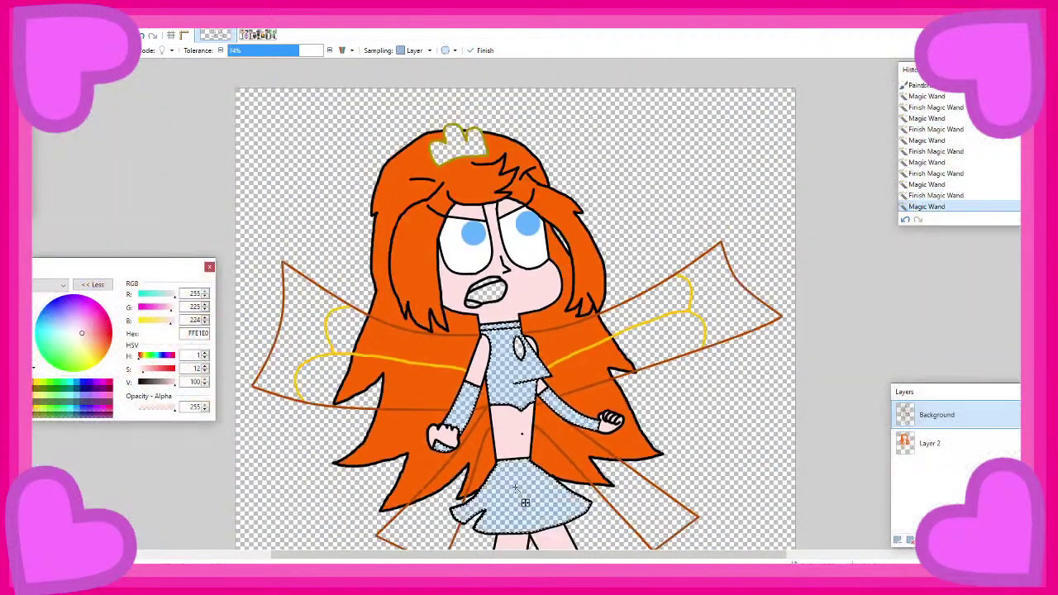
{"action": "scroll", "coordinate": [515, 488], "scroll_direction": "down", "scroll_amount": 3}
{"action": "left_click", "coordinate": [497, 425], "text": "ctrl"}
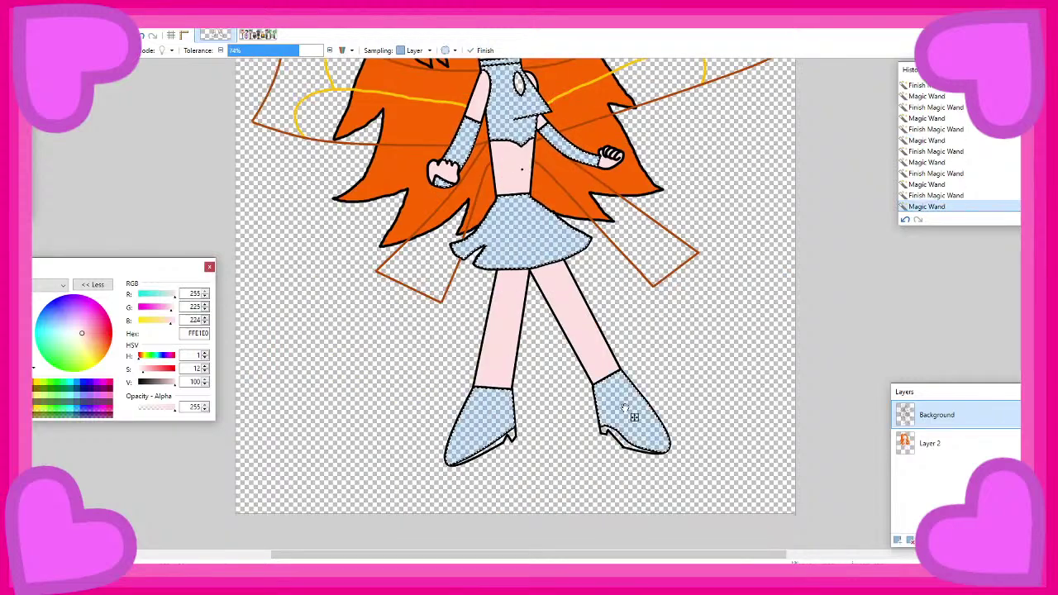
Paint the selected top, collar, gloves, skirt and shoes on Layer 2 with light blue 56C6FF
{"action": "left_click", "coordinate": [950, 444]}
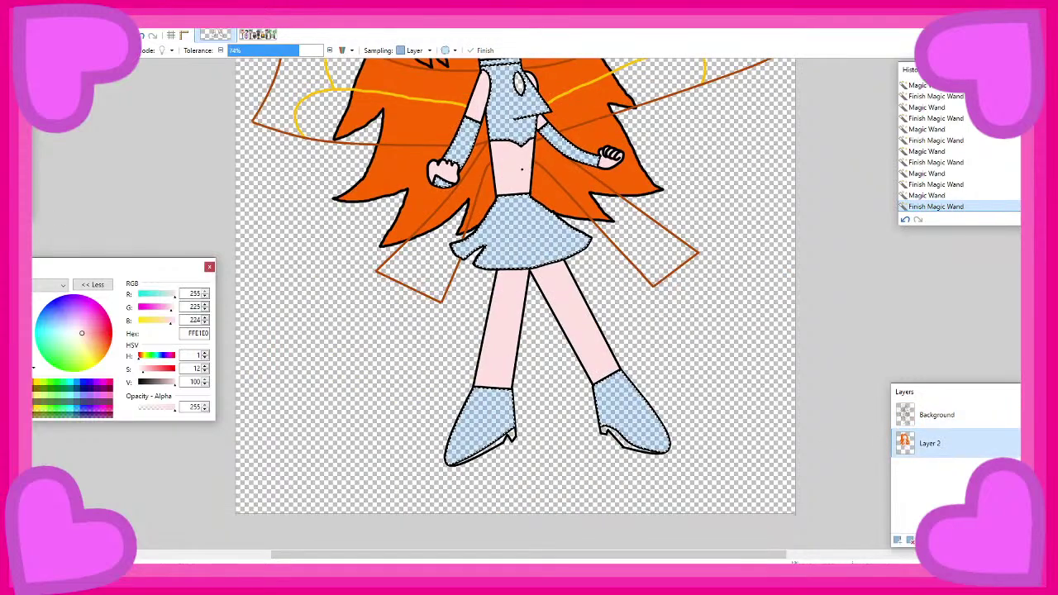
{"action": "key", "text": "b"}
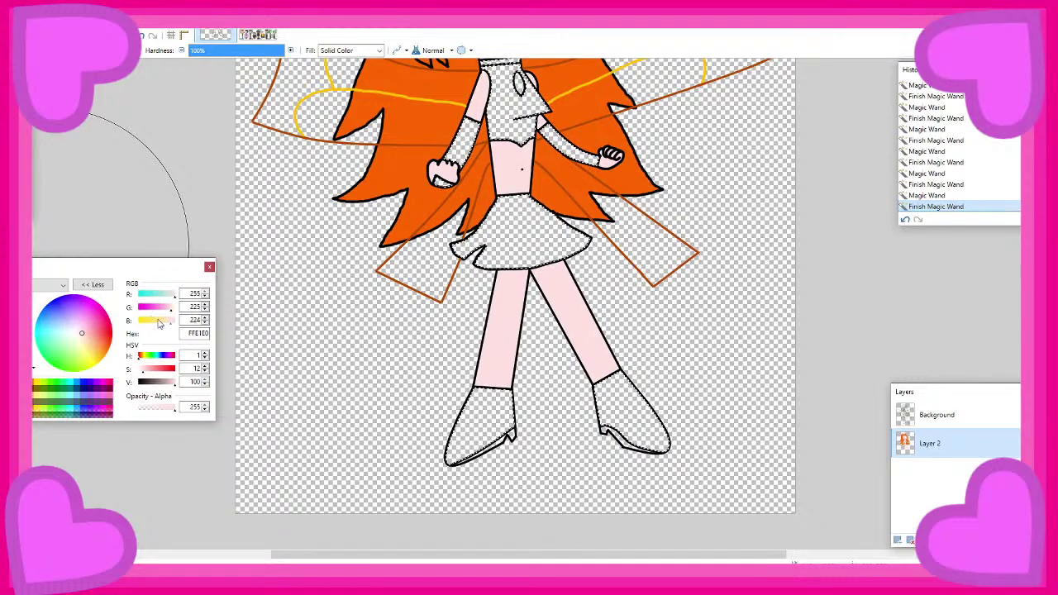
{"action": "scroll", "coordinate": [549, 403], "scroll_direction": "up", "scroll_amount": 3}
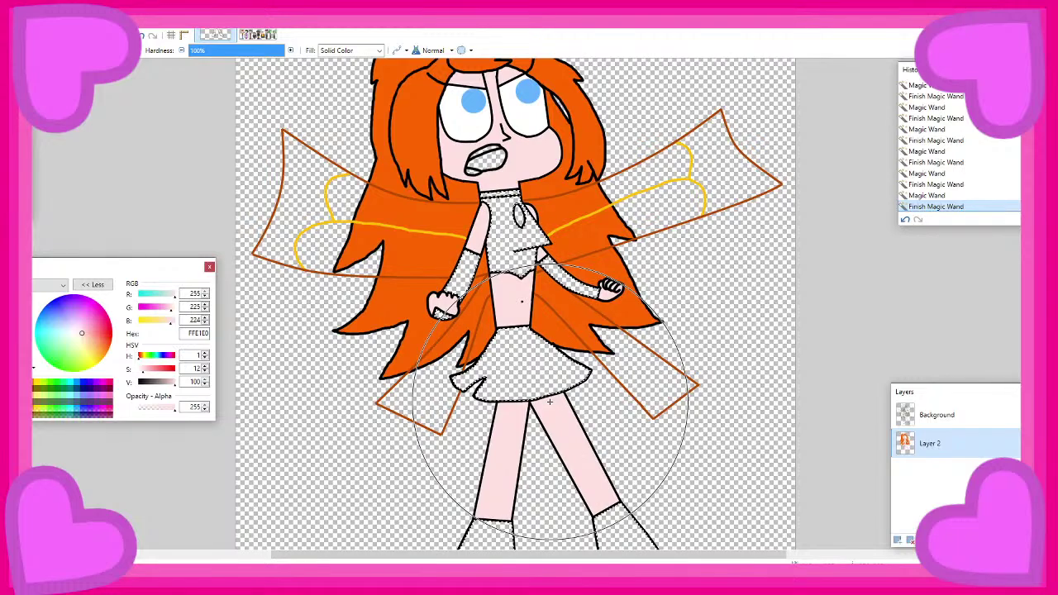
{"action": "left_click", "coordinate": [47, 328]}
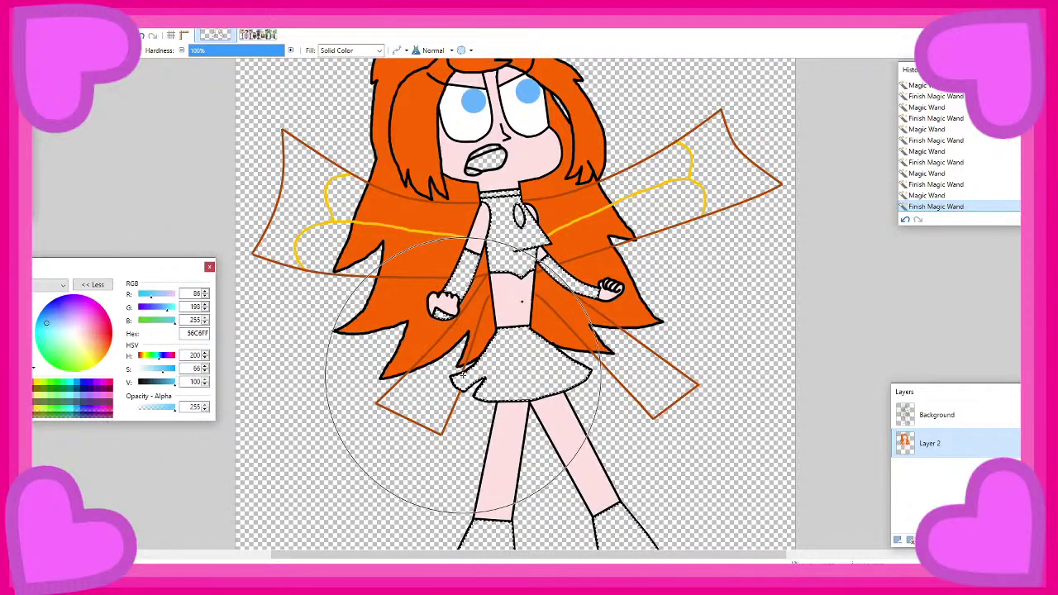
{"action": "scroll", "coordinate": [447, 364], "scroll_direction": "up", "scroll_amount": 2}
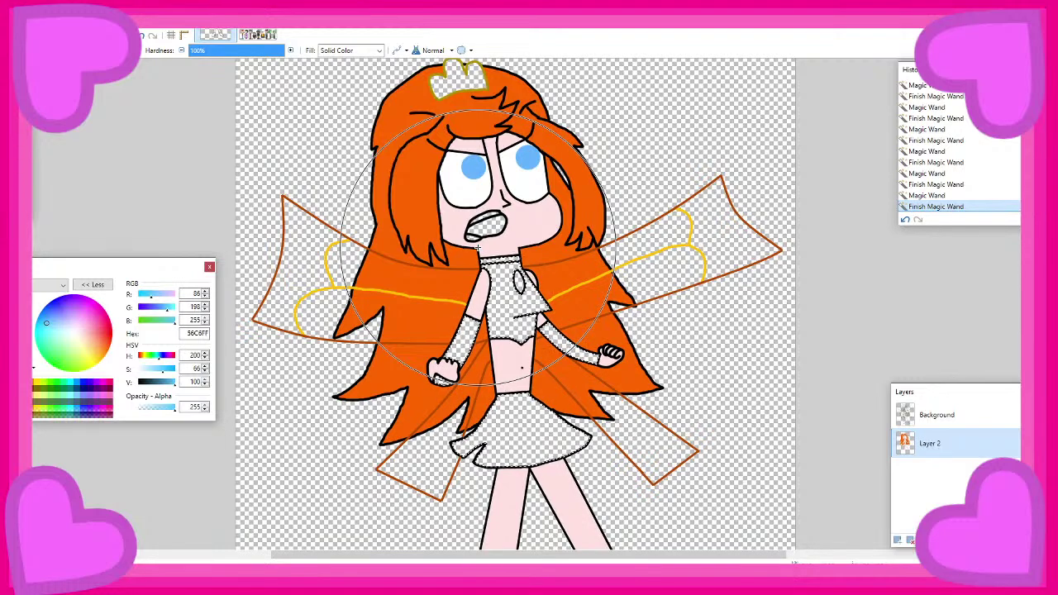
{"action": "mouse_move", "coordinate": [447, 257]}
{"action": "left_mouse_down"}
{"action": "mouse_move", "coordinate": [469, 256]}
{"action": "mouse_move", "coordinate": [504, 375]}
{"action": "mouse_move", "coordinate": [649, 369]}
{"action": "mouse_move", "coordinate": [631, 366]}
{"action": "left_mouse_up"}
{"action": "scroll", "coordinate": [504, 374], "scroll_direction": "down", "scroll_amount": 5}
{"action": "scroll", "coordinate": [579, 372], "scroll_direction": "up", "scroll_amount": 3}
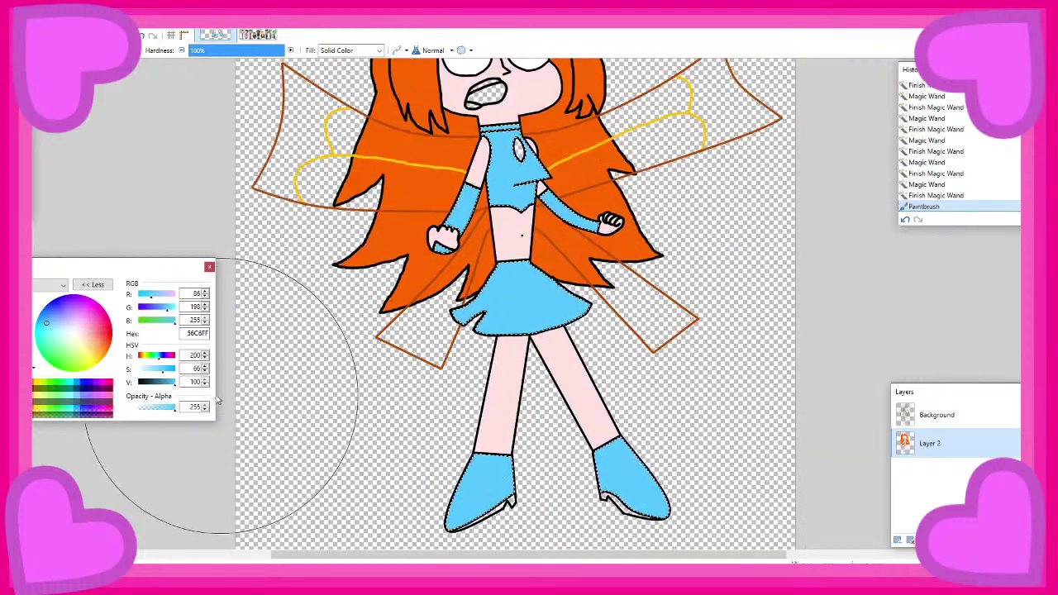
Raise the colour's saturation to get 0CAEFF and repaint all the selected outfit areas with it
{"action": "left_click_drag", "start_coordinate": [167, 370], "coordinate": [174, 370]}
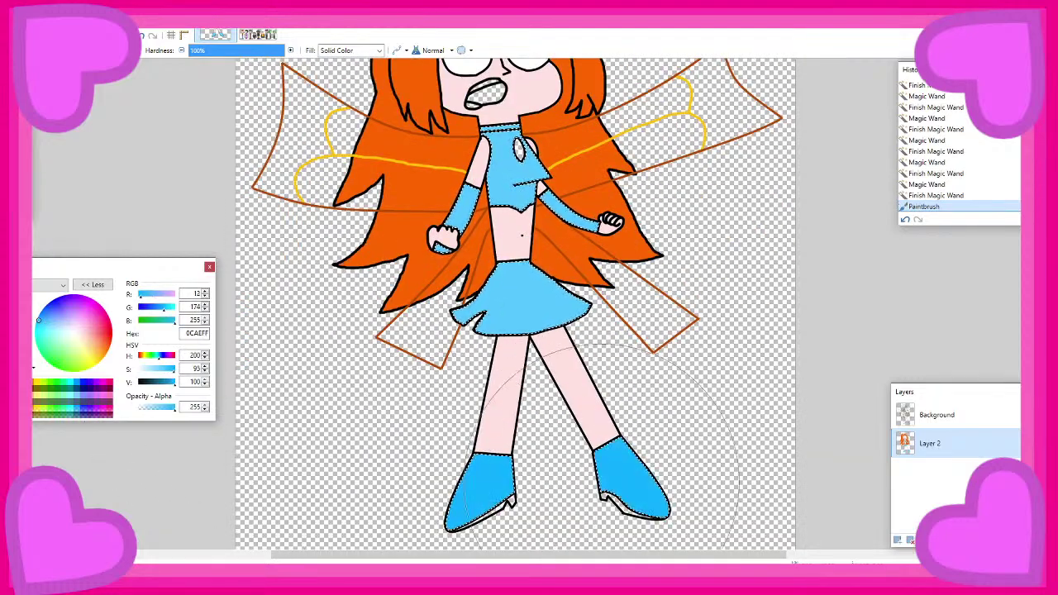
{"action": "scroll", "coordinate": [562, 438], "scroll_direction": "up", "scroll_amount": 4}
{"action": "scroll", "coordinate": [496, 389], "scroll_direction": "down", "scroll_amount": 14}
{"action": "scroll", "coordinate": [507, 436], "scroll_direction": "up", "scroll_amount": 9}
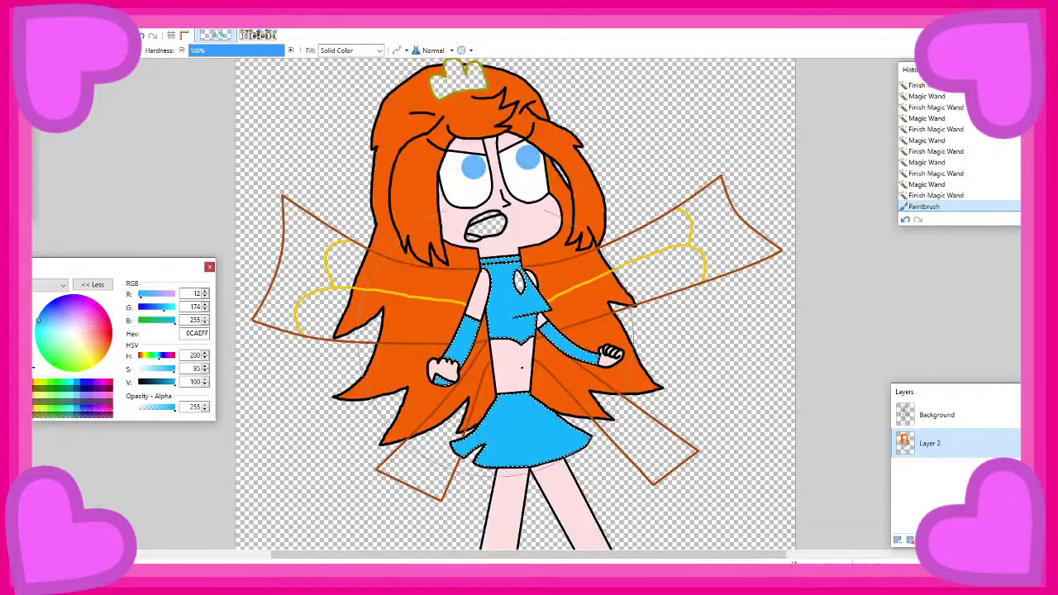
{"action": "scroll", "coordinate": [564, 434], "scroll_direction": "down", "scroll_amount": 5}
{"action": "left_click_drag", "start_coordinate": [564, 455], "coordinate": [514, 517]}
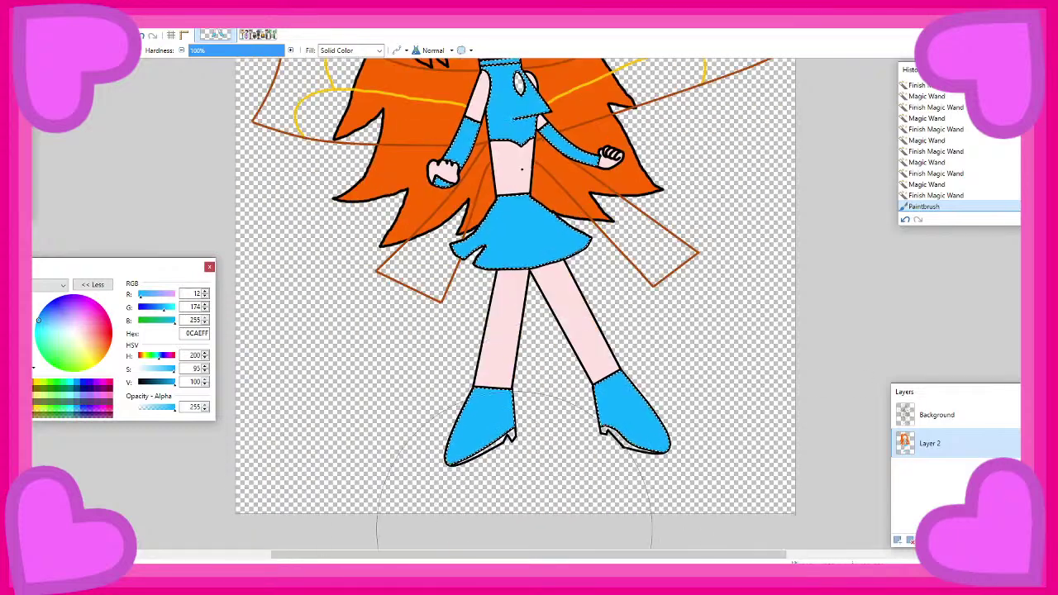
On the Background layer, select the heels and soles of both shoes with the Magic Wand
{"action": "left_click", "coordinate": [935, 418]}
{"action": "key", "text": "s"}
{"action": "scroll", "coordinate": [632, 445], "scroll_direction": "up", "scroll_amount": 2}
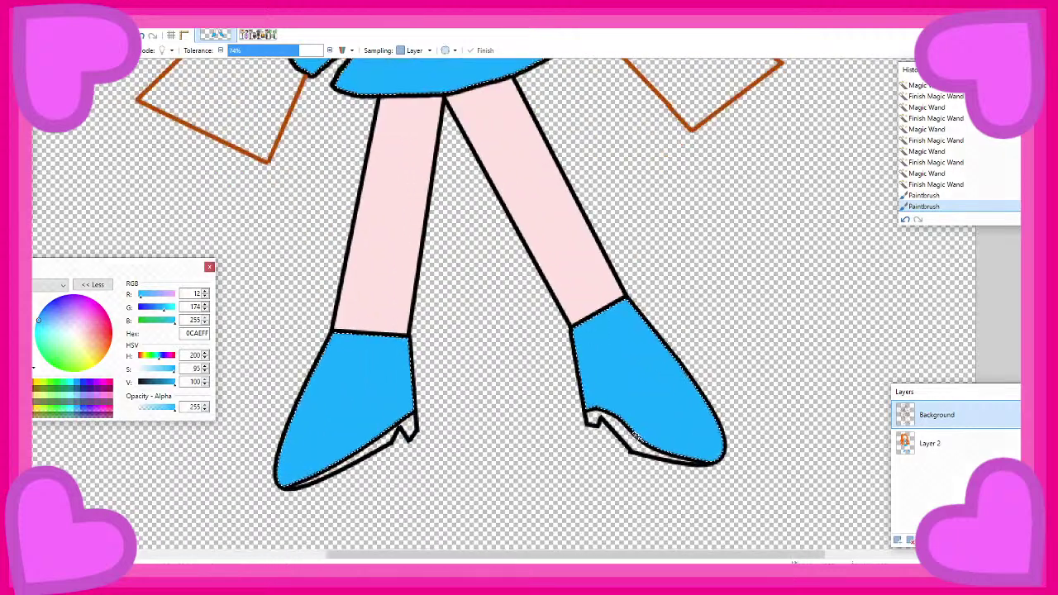
{"action": "left_click", "coordinate": [641, 448]}
{"action": "left_click", "coordinate": [409, 428]}
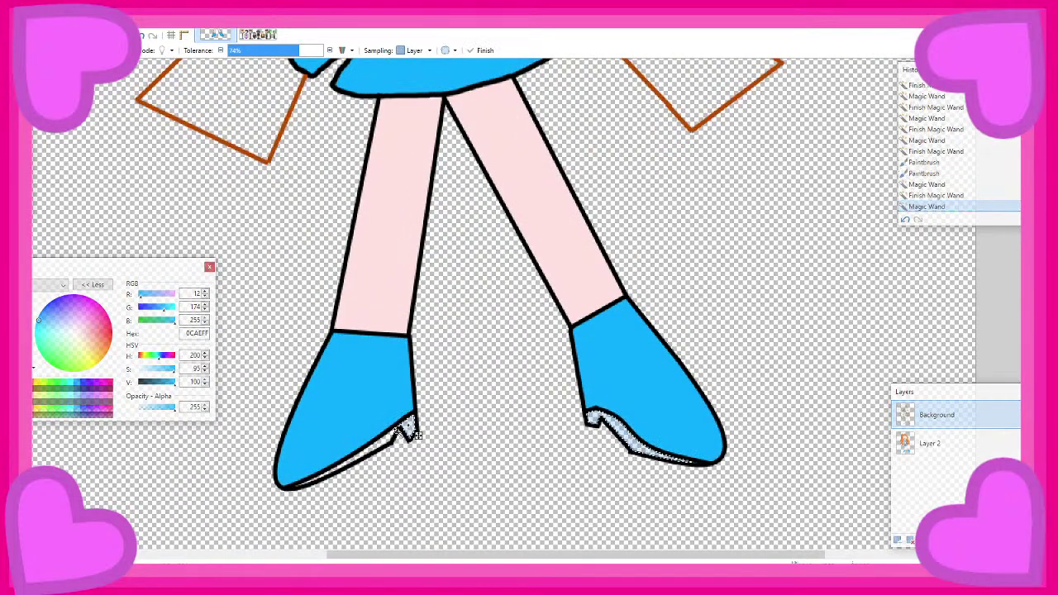
{"action": "left_click", "coordinate": [382, 446]}
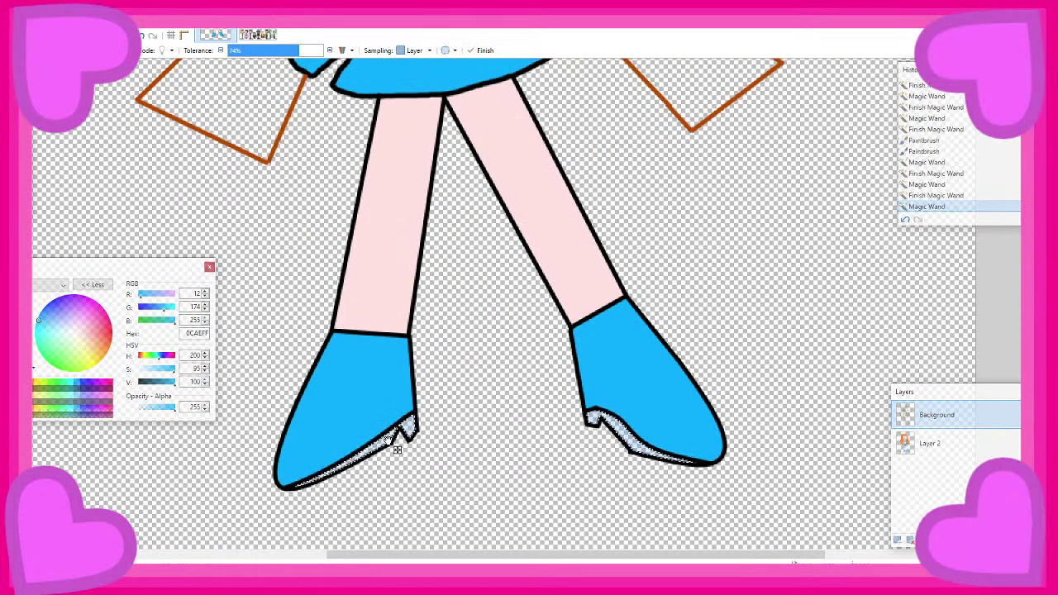
Paint the selected heels and soles on Layer 2 with dark blue 0871A5 and return to the Background layer with the Magic Wand
{"action": "left_click", "coordinate": [914, 446]}
{"action": "scroll", "coordinate": [602, 387], "scroll_direction": "down", "scroll_amount": 3, "text": "ctrl"}
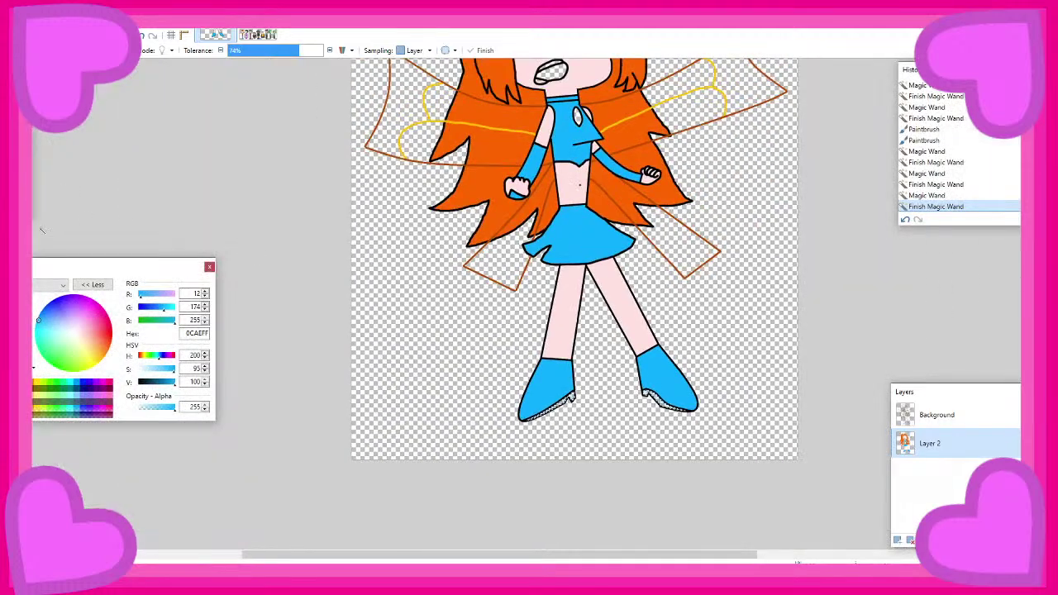
{"action": "key", "text": "b"}
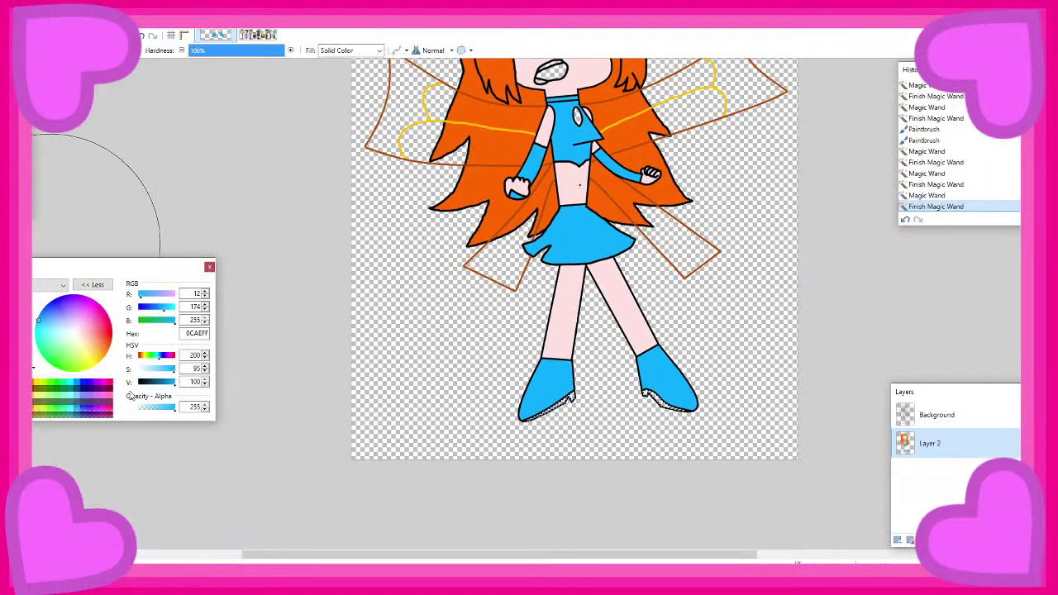
{"action": "left_click", "coordinate": [173, 383]}
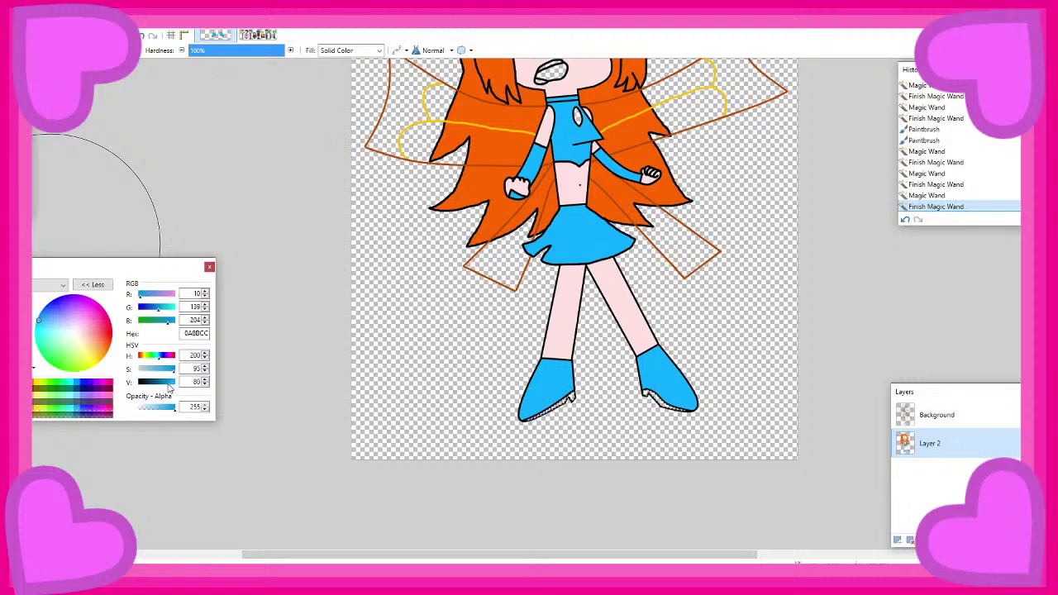
{"action": "left_click_drag", "start_coordinate": [369, 405], "coordinate": [686, 409]}
{"action": "left_click_drag", "start_coordinate": [168, 386], "coordinate": [160, 385]}
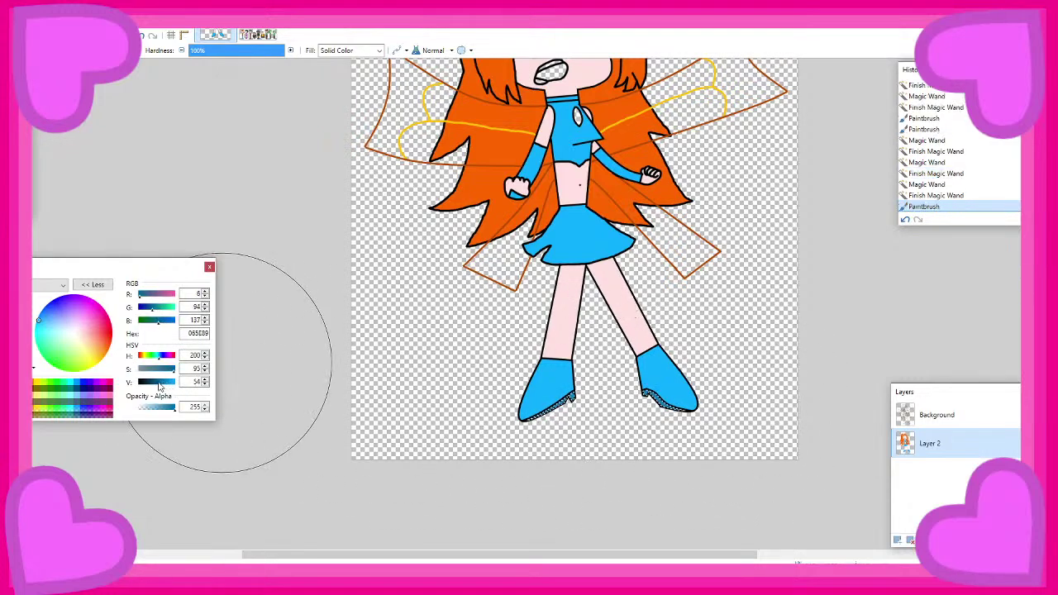
{"action": "scroll", "coordinate": [628, 397], "scroll_direction": "up", "scroll_amount": 3}
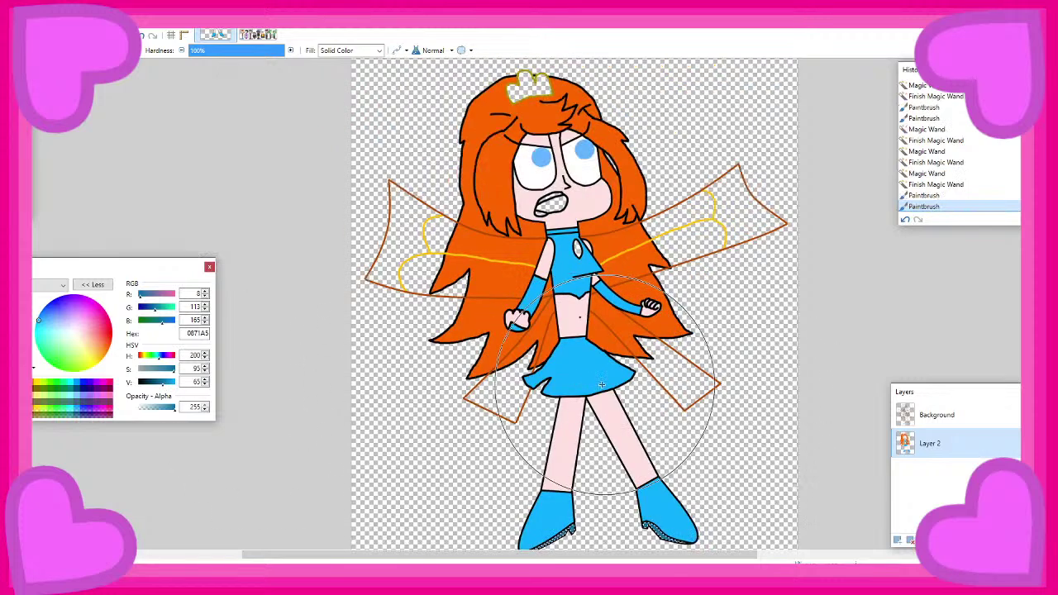
{"action": "left_click", "coordinate": [937, 416]}
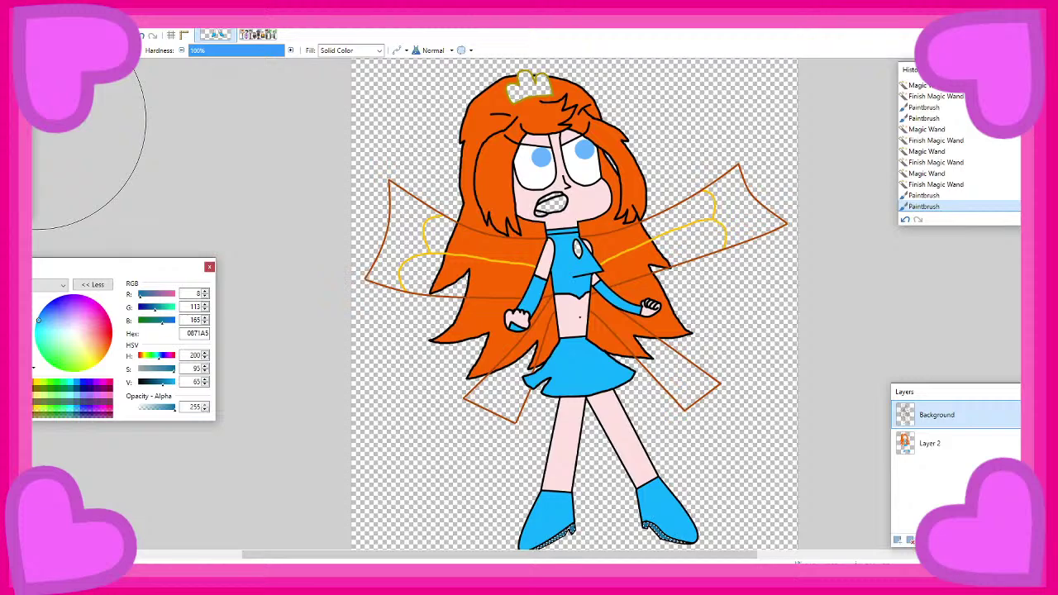
{"action": "key", "text": "s"}
{"action": "scroll", "coordinate": [740, 340], "scroll_direction": "down", "scroll_amount": 3}
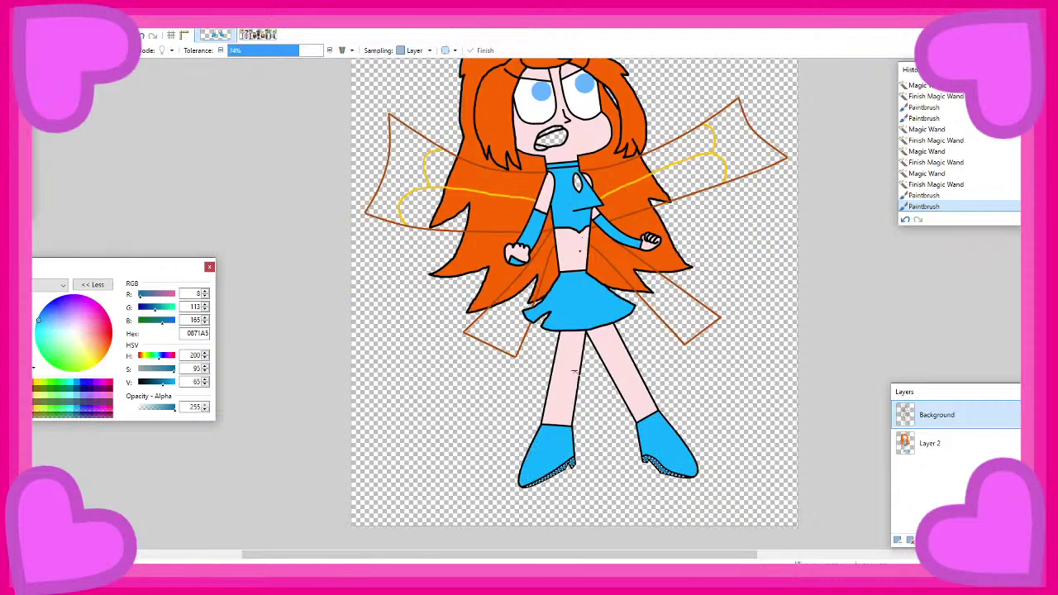
{"action": "left_click", "coordinate": [554, 451]}
{"action": "scroll", "coordinate": [759, 405], "scroll_direction": "up", "scroll_amount": 5}
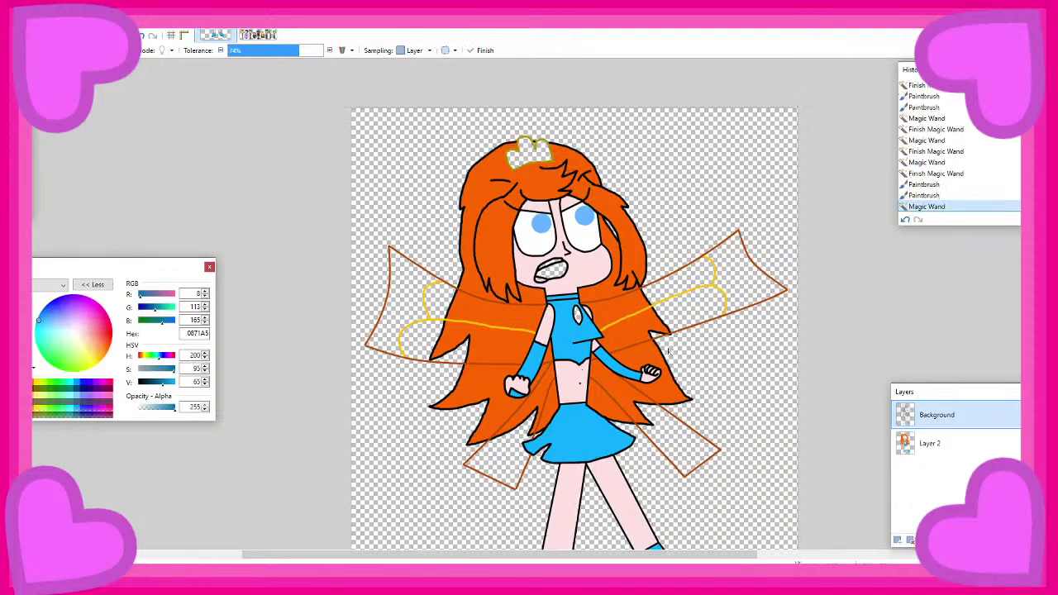
{"action": "scroll", "coordinate": [588, 335], "scroll_direction": "up", "scroll_amount": 4, "text": "ctrl"}
{"action": "left_click", "coordinate": [573, 307]}
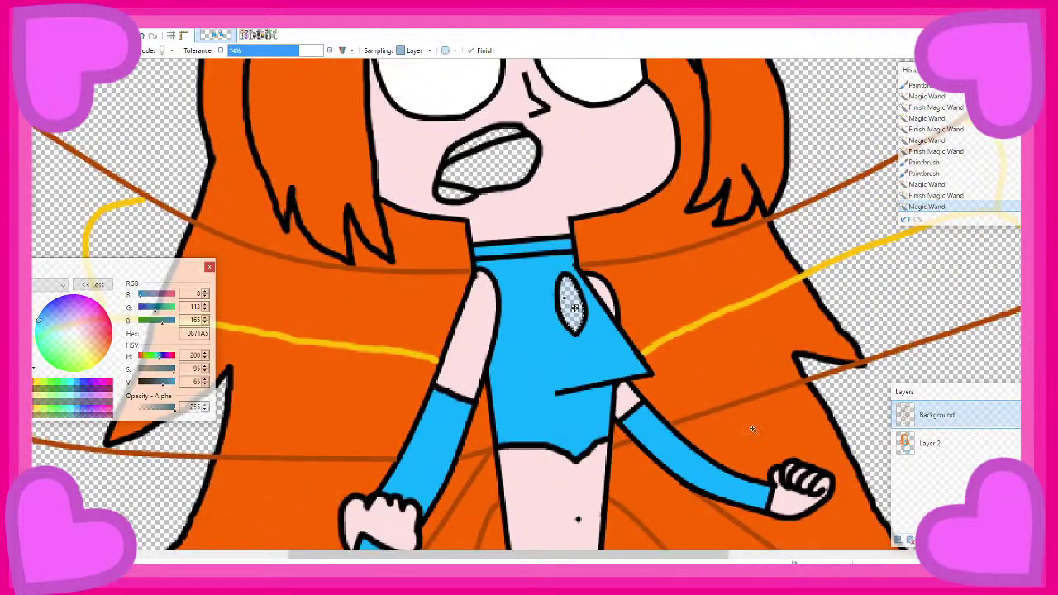
{"action": "left_click", "coordinate": [925, 441]}
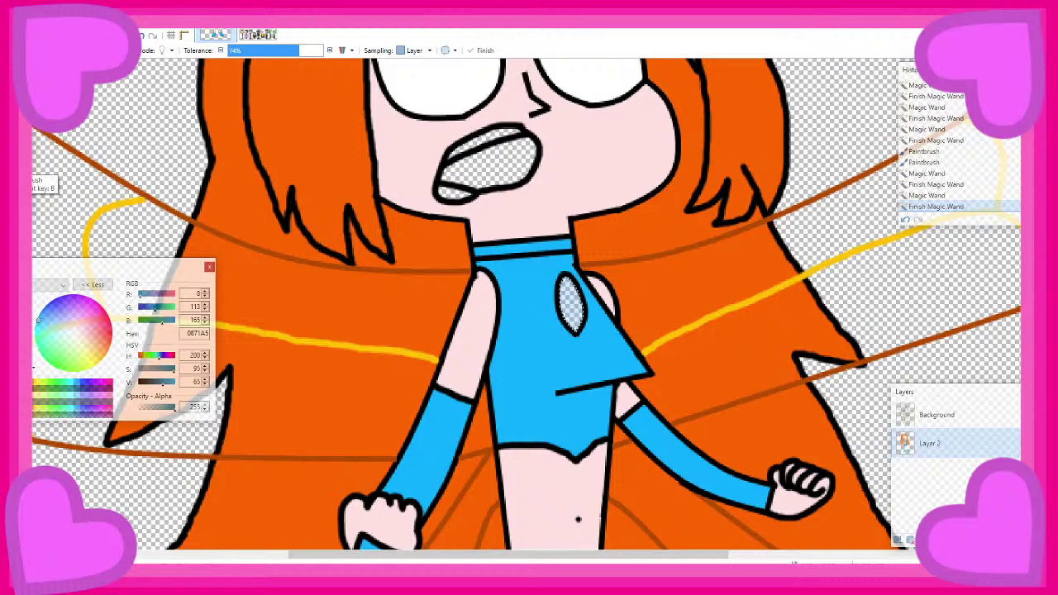
{"action": "left_click", "coordinate": [929, 413]}
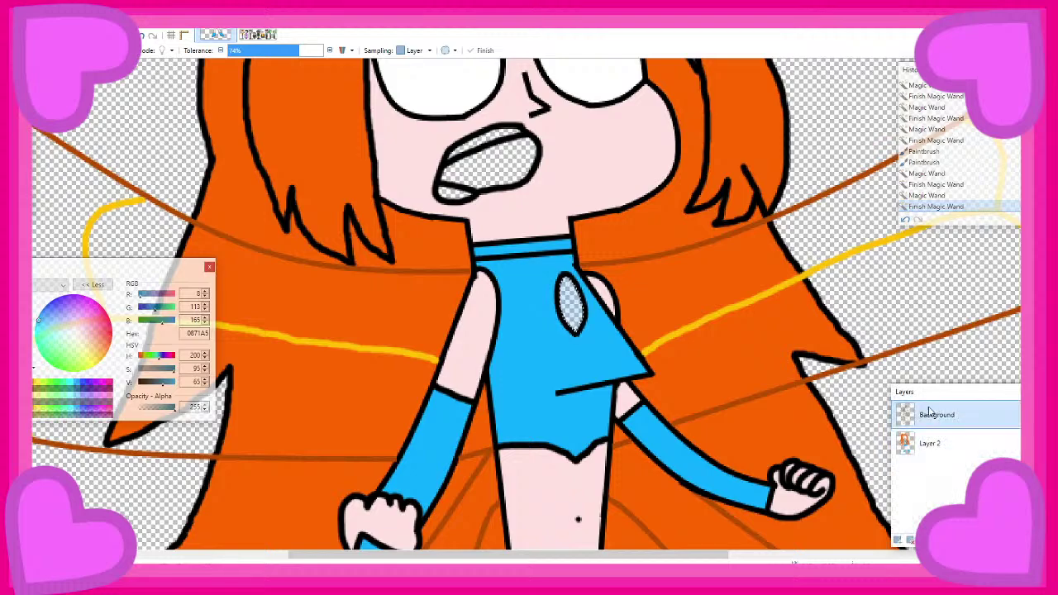
On the Background layer, select the top, collar, gloves, skirt and both shoes with the Magic Wand
{"action": "left_click", "coordinate": [509, 354]}
{"action": "left_click", "coordinate": [445, 432], "text": "ctrl"}
{"action": "scroll", "coordinate": [389, 418], "scroll_direction": "down", "scroll_amount": 1, "text": "ctrl"}
{"action": "scroll", "coordinate": [388, 419], "scroll_direction": "down", "scroll_amount": 1}
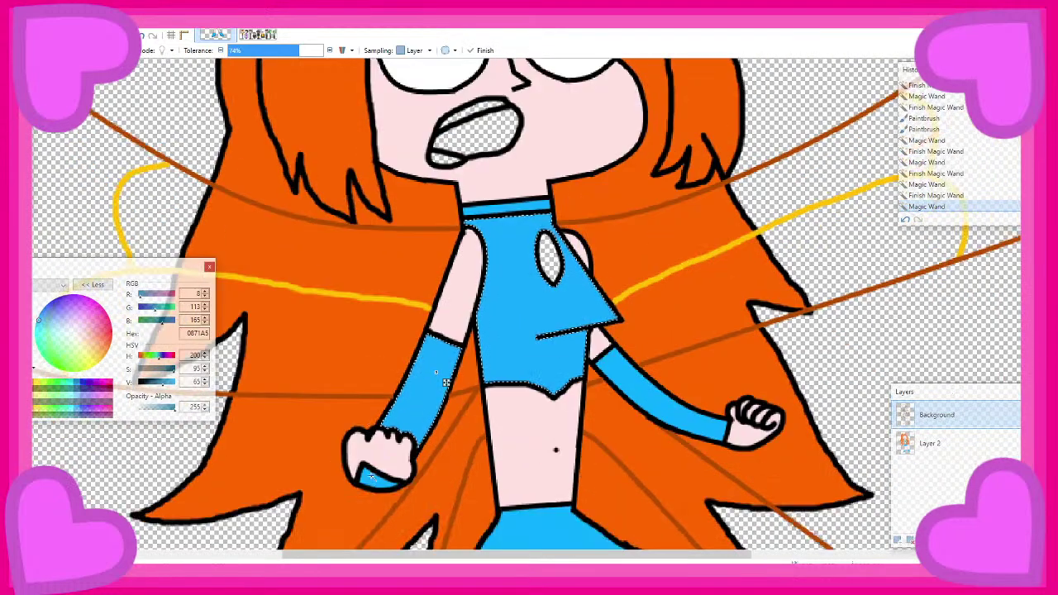
{"action": "left_click", "coordinate": [374, 477]}
{"action": "left_click", "coordinate": [691, 428]}
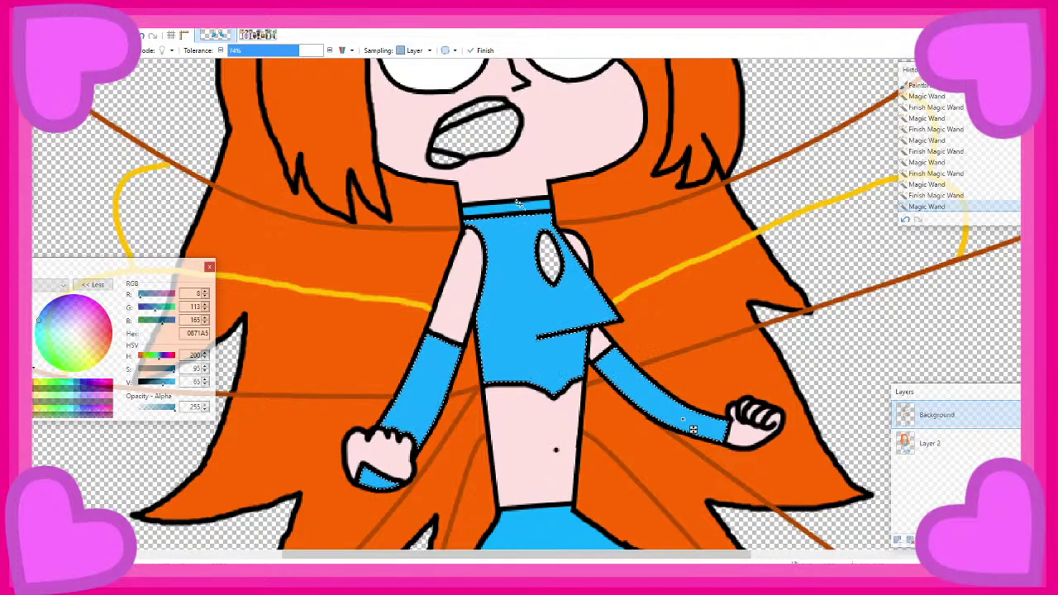
{"action": "scroll", "coordinate": [531, 237], "scroll_direction": "down", "scroll_amount": 10}
{"action": "left_click", "coordinate": [511, 288]}
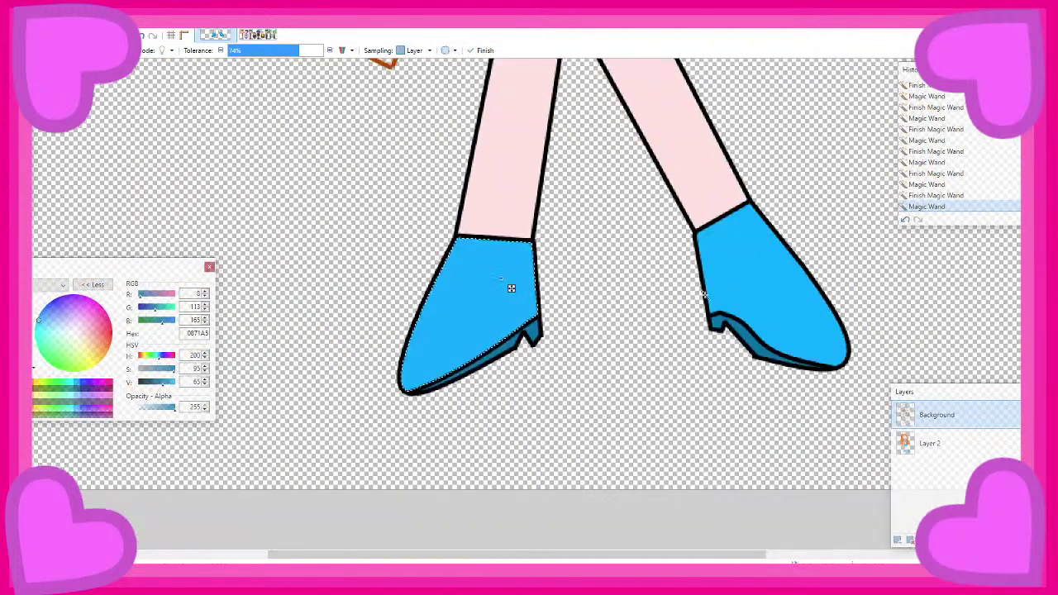
{"action": "left_click", "coordinate": [750, 295]}
{"action": "scroll", "coordinate": [739, 488], "scroll_direction": "down", "scroll_amount": 2, "text": "ctrl"}
Paint the selected outfit areas on Layer 2 with bright cyan 00CAF7 and switch to the Magic Wand
{"action": "left_click", "coordinate": [931, 443]}
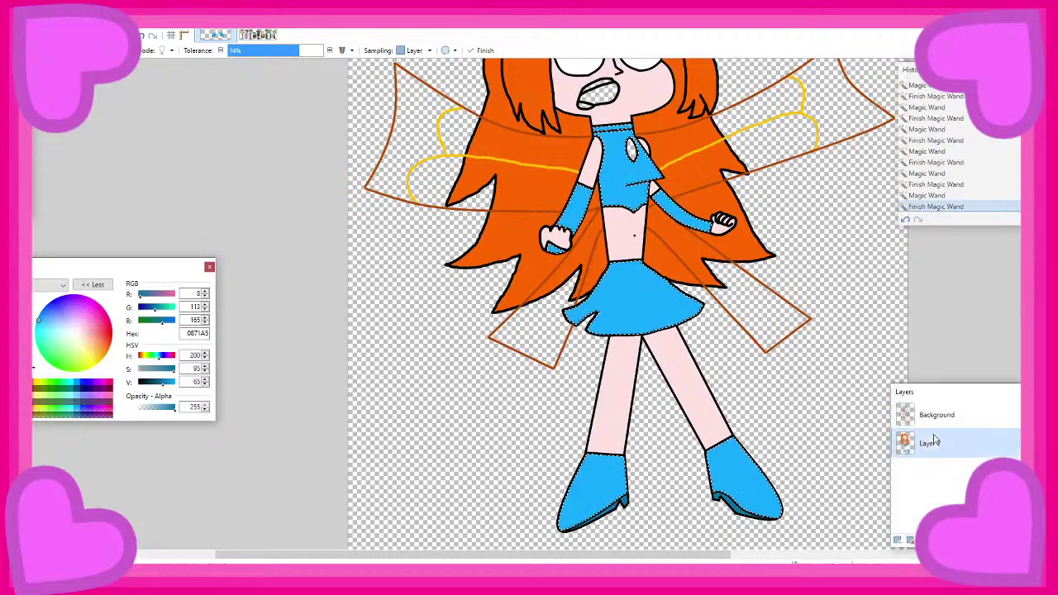
{"action": "key", "text": "b"}
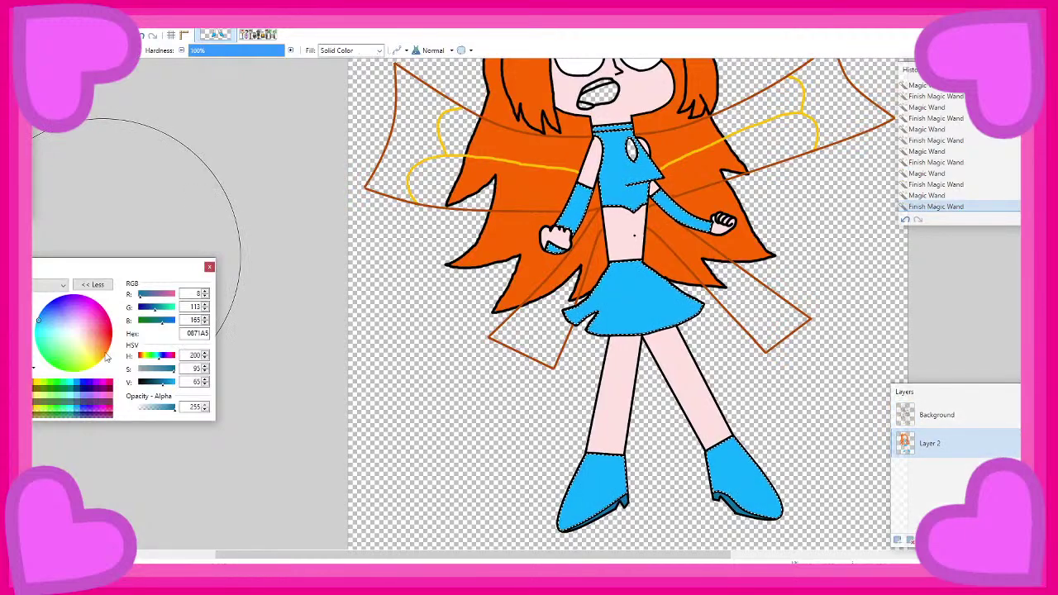
{"action": "left_click", "coordinate": [35, 325]}
{"action": "left_click_drag", "start_coordinate": [163, 383], "coordinate": [174, 383]}
{"action": "mouse_move", "coordinate": [579, 487]}
{"action": "left_mouse_down"}
{"action": "mouse_move", "coordinate": [723, 484]}
{"action": "mouse_move", "coordinate": [578, 66]}
{"action": "mouse_move", "coordinate": [554, 323]}
{"action": "mouse_move", "coordinate": [823, 363]}
{"action": "mouse_move", "coordinate": [545, 210]}
{"action": "mouse_move", "coordinate": [650, 388]}
{"action": "mouse_move", "coordinate": [877, 416]}
{"action": "left_mouse_up"}
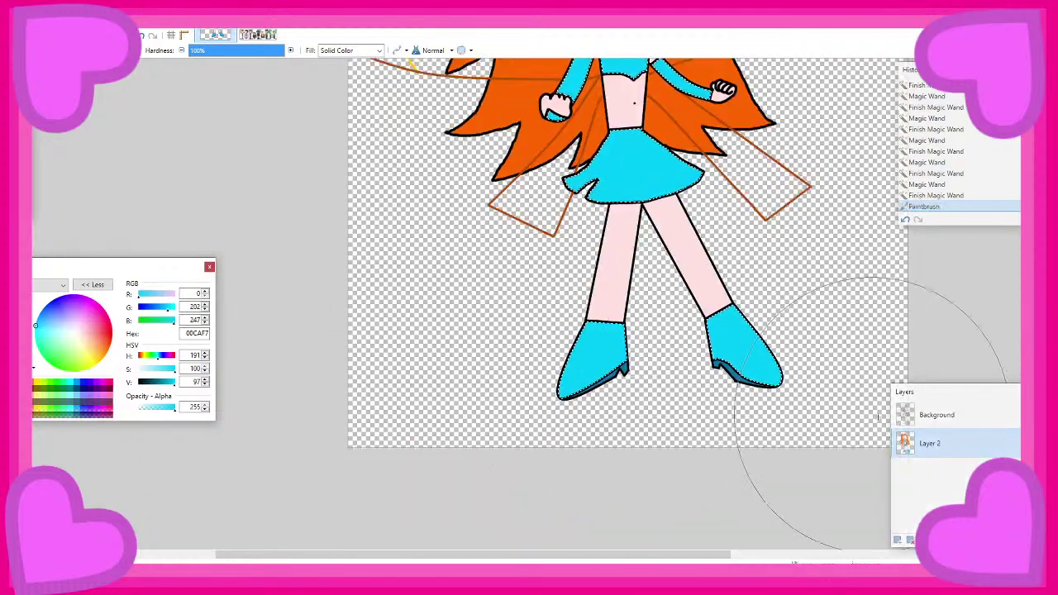
{"action": "left_click", "coordinate": [12, 121]}
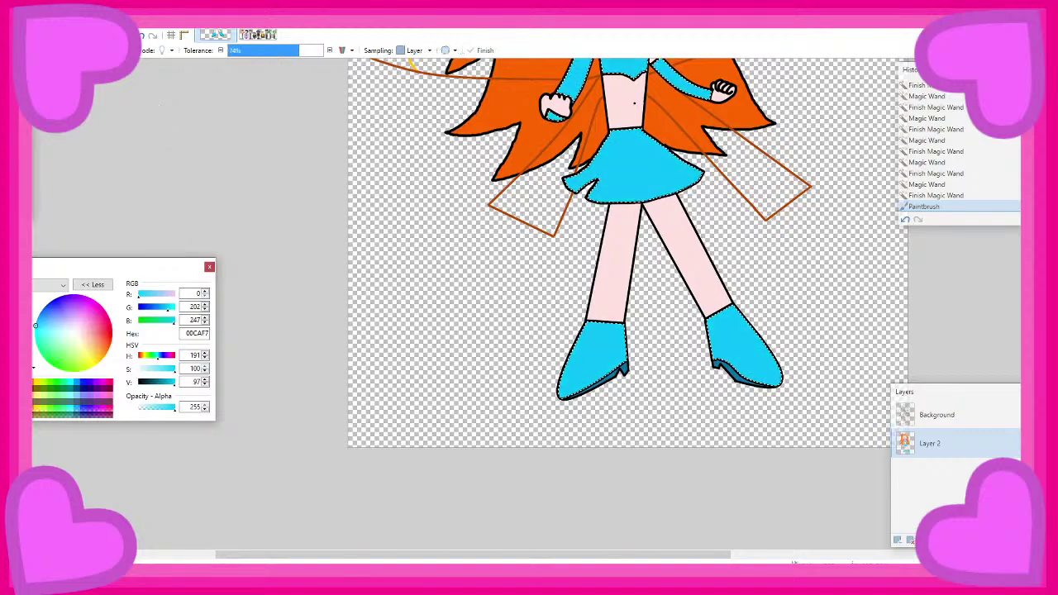
{"action": "scroll", "coordinate": [594, 315], "scroll_direction": "up", "scroll_amount": 3}
{"action": "scroll", "coordinate": [594, 315], "scroll_direction": "down", "scroll_amount": 3}
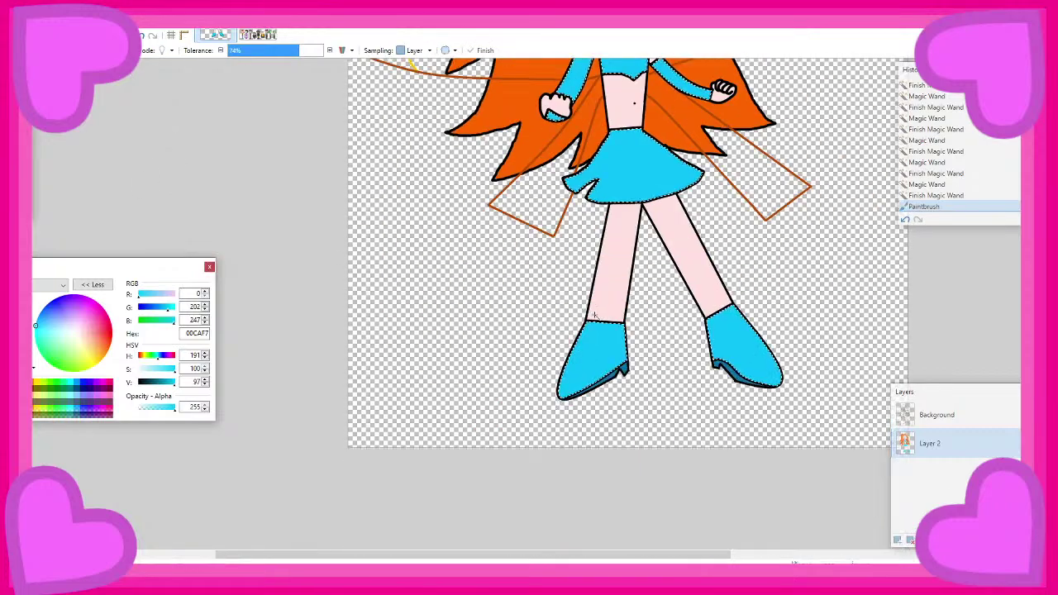
{"action": "left_click", "coordinate": [617, 375]}
{"action": "scroll", "coordinate": [618, 377], "scroll_direction": "up", "scroll_amount": 6}
{"action": "key", "text": "ctrl+z"}
{"action": "left_click", "coordinate": [642, 361]}
{"action": "key", "text": "ctrl+z"}
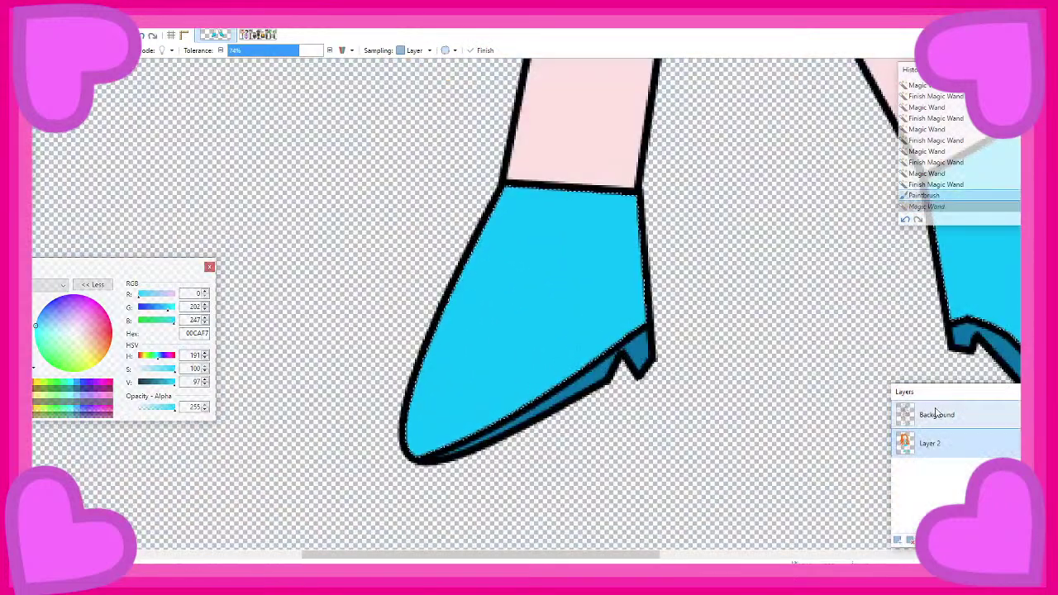
On the Background layer, select the heels and soles of both shoes with the Magic Wand
{"action": "left_click", "coordinate": [936, 413]}
{"action": "left_click", "coordinate": [590, 381]}
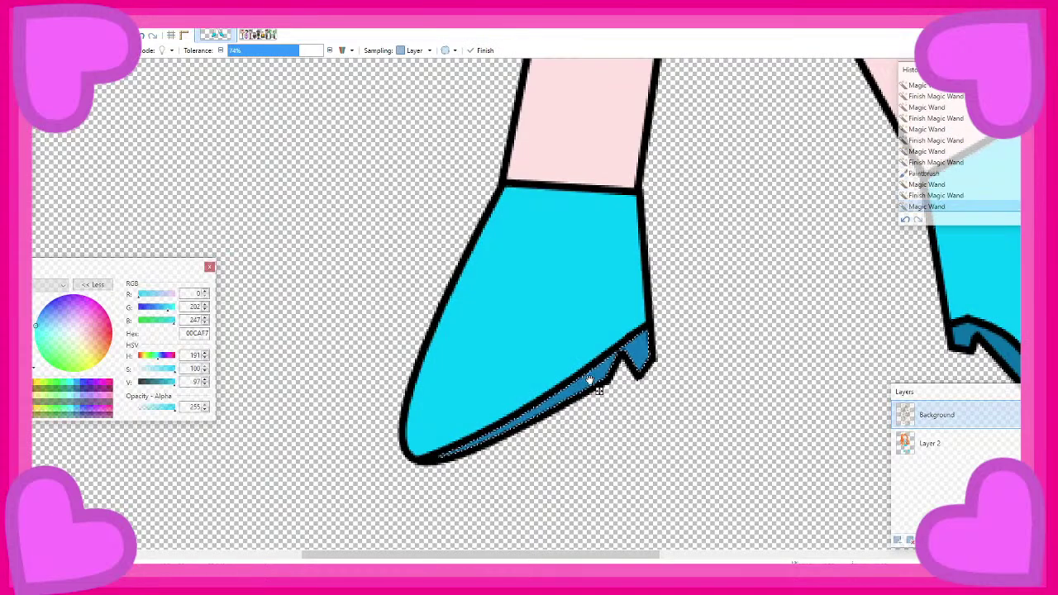
{"action": "scroll", "coordinate": [512, 345], "scroll_direction": "down", "scroll_amount": 4}
{"action": "scroll", "coordinate": [538, 331], "scroll_direction": "up", "scroll_amount": 4}
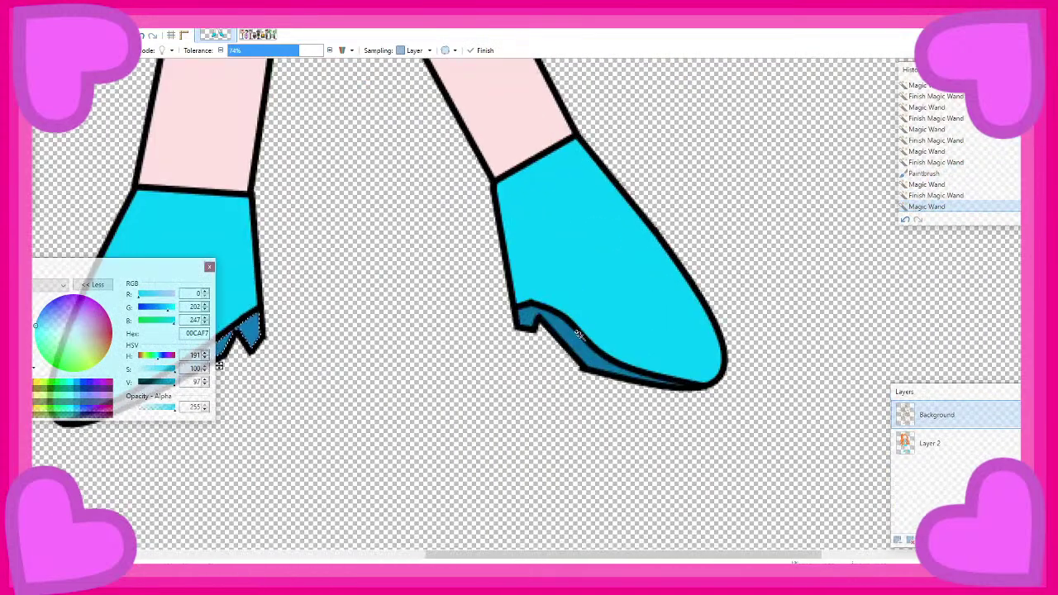
{"action": "left_click", "coordinate": [576, 343]}
{"action": "scroll", "coordinate": [576, 343], "scroll_direction": "down", "scroll_amount": 4}
{"action": "scroll", "coordinate": [578, 330], "scroll_direction": "up", "scroll_amount": 4}
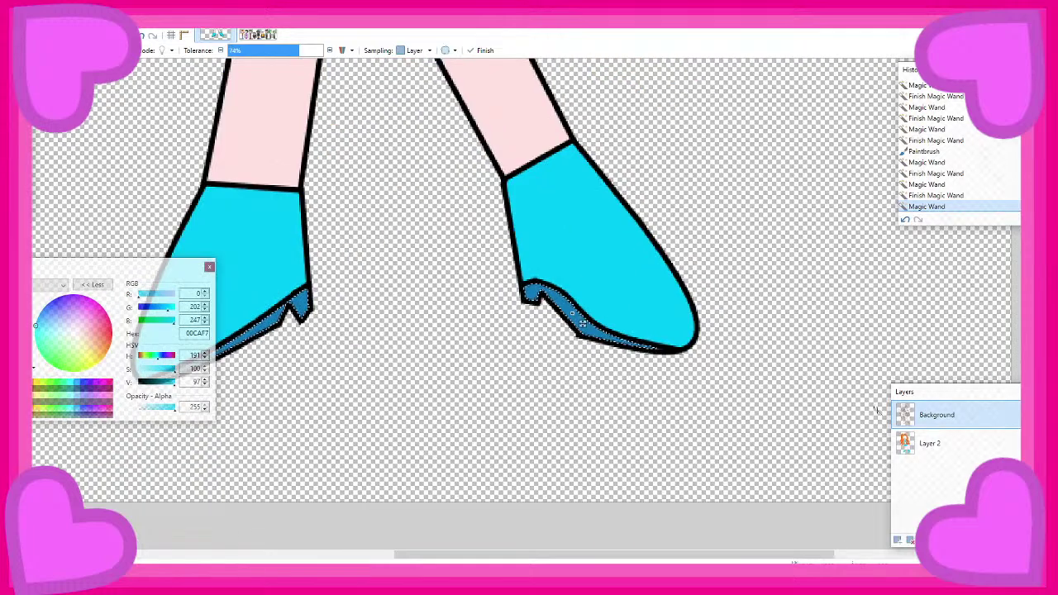
Darken the colour to teal 00637A, paint the selected heels and soles with it on Layer 2, and clear the selection
{"action": "left_click", "coordinate": [951, 446]}
{"action": "key", "text": "b"}
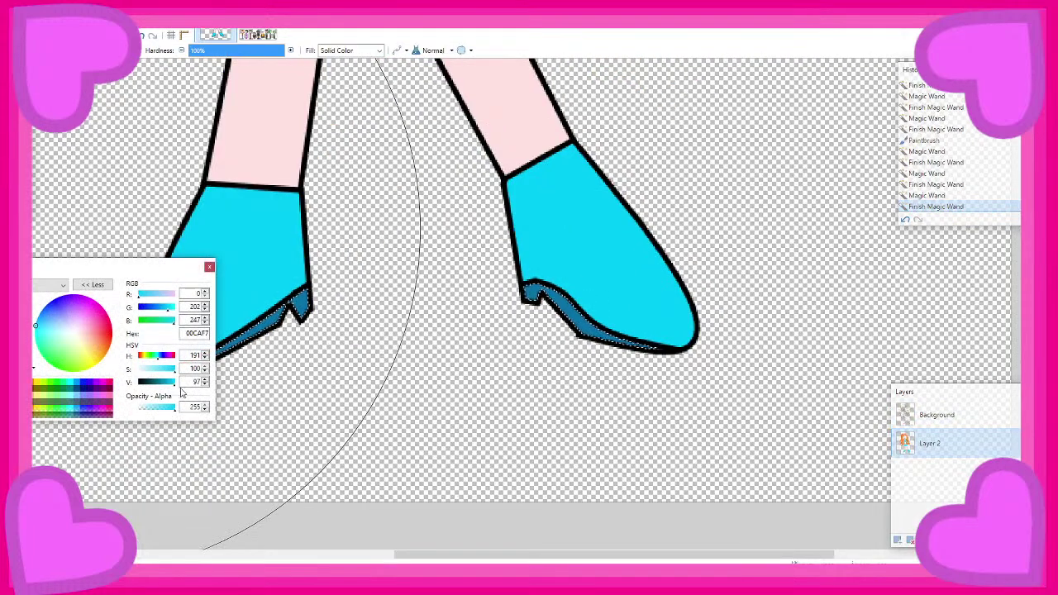
{"action": "left_click", "coordinate": [170, 384]}
{"action": "left_click_drag", "start_coordinate": [169, 385], "coordinate": [165, 383]}
{"action": "mouse_move", "coordinate": [281, 369]}
{"action": "left_mouse_down"}
{"action": "mouse_move", "coordinate": [512, 322]}
{"action": "mouse_move", "coordinate": [273, 339]}
{"action": "left_mouse_up"}
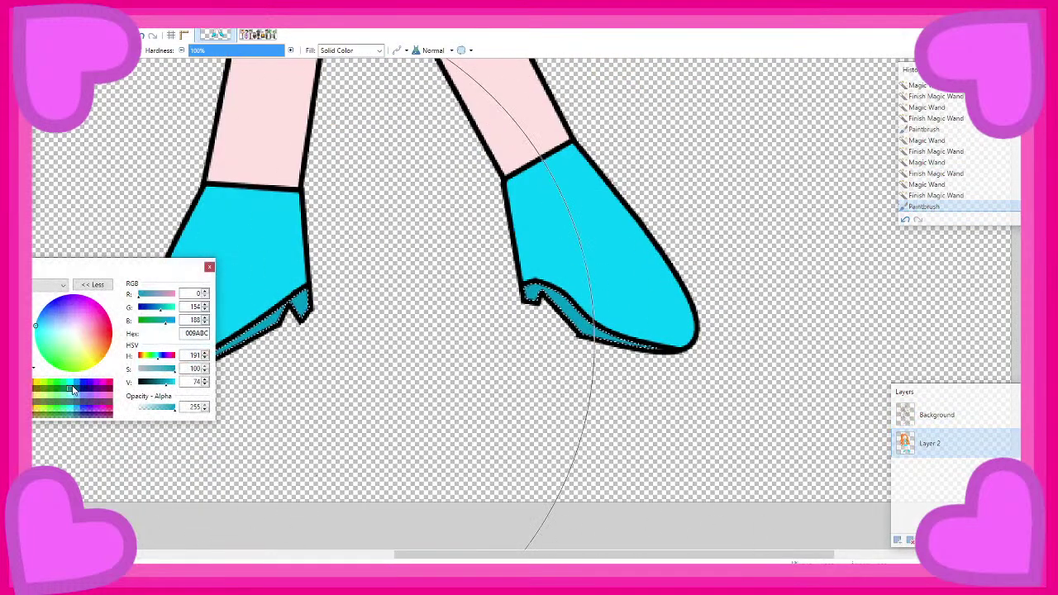
{"action": "left_click_drag", "start_coordinate": [167, 384], "coordinate": [156, 384]}
{"action": "mouse_move", "coordinate": [332, 337]}
{"action": "left_mouse_down"}
{"action": "mouse_move", "coordinate": [545, 307]}
{"action": "mouse_move", "coordinate": [190, 304]}
{"action": "mouse_move", "coordinate": [339, 229]}
{"action": "left_mouse_up"}
{"action": "key", "text": "ctrl+d"}
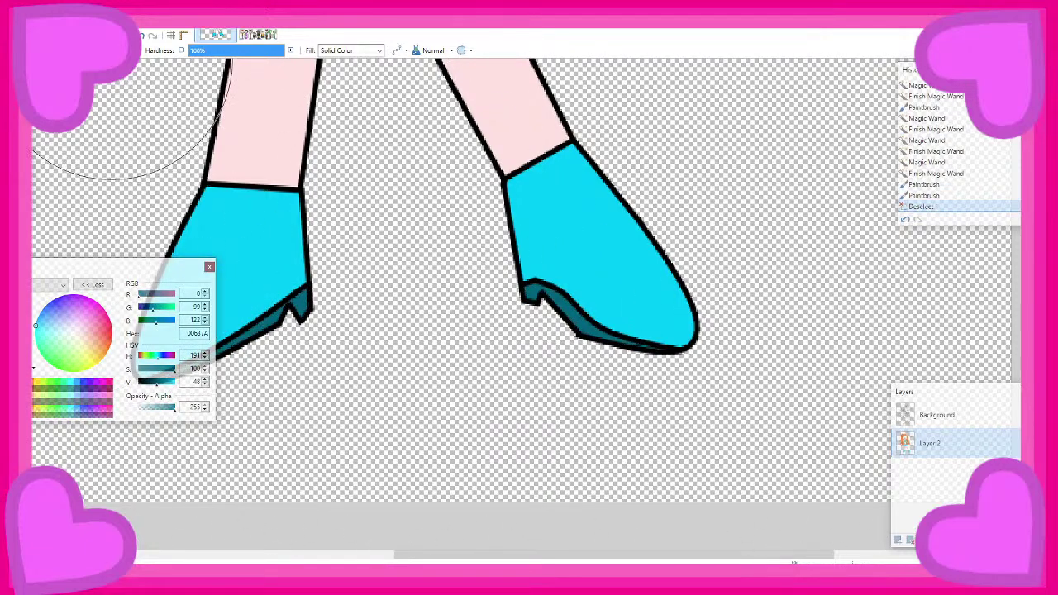
Touch up the thin tip of the shoe sole with the dark teal brush and return to the Background layer with the Magic Wand
{"action": "scroll", "coordinate": [661, 344], "scroll_direction": "up", "scroll_amount": 4}
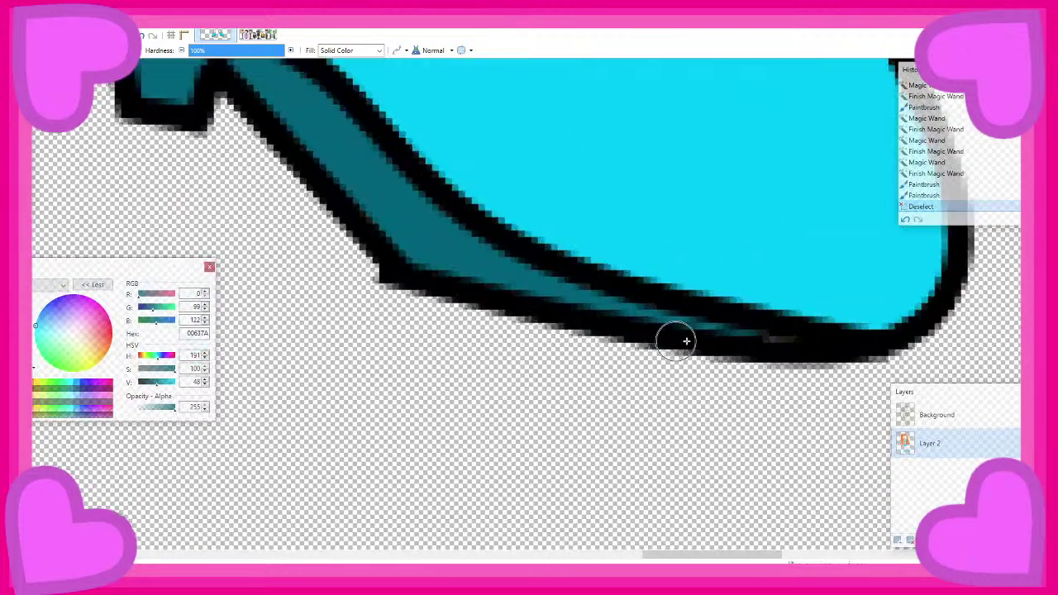
{"action": "left_click", "coordinate": [752, 332]}
{"action": "left_click", "coordinate": [909, 414]}
{"action": "scroll", "coordinate": [551, 326], "scroll_direction": "down", "scroll_amount": 5}
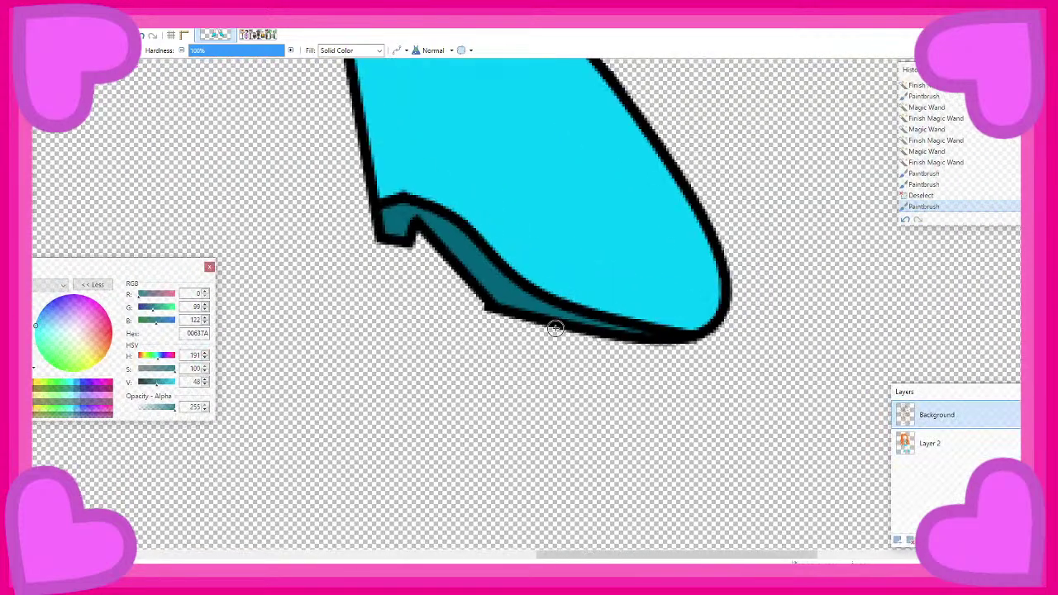
{"action": "left_click", "coordinate": [33, 124]}
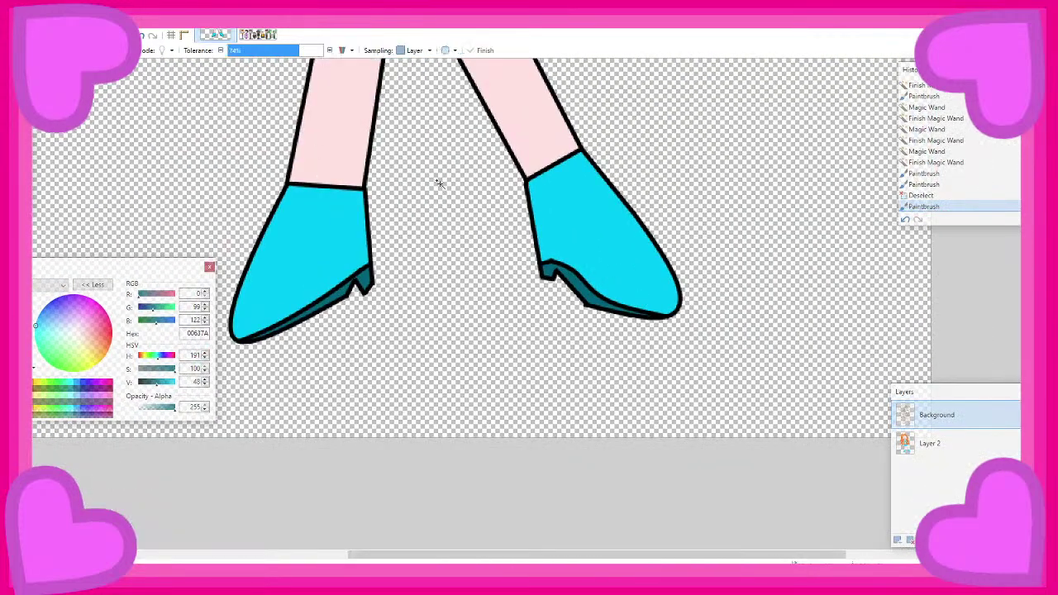
Select the inside of the crown with the Magic Wand and sample gold AD9000 from its outline on the Background layer
{"action": "scroll", "coordinate": [438, 182], "scroll_direction": "down", "scroll_amount": 4}
{"action": "scroll", "coordinate": [458, 219], "scroll_direction": "up", "scroll_amount": 5}
{"action": "scroll", "coordinate": [426, 273], "scroll_direction": "down", "scroll_amount": 1}
{"action": "scroll", "coordinate": [425, 261], "scroll_direction": "up", "scroll_amount": 2}
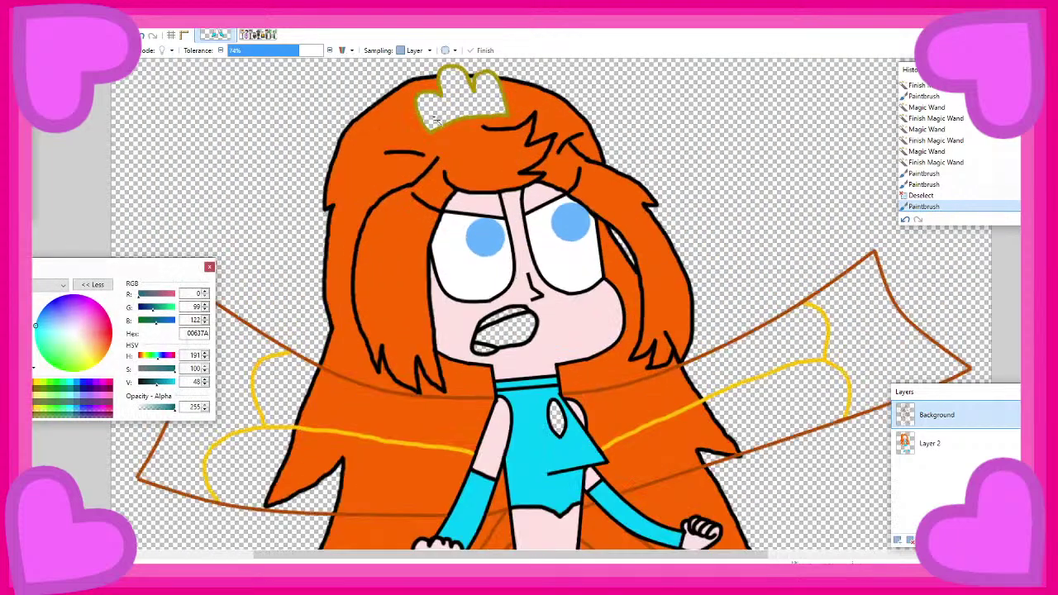
{"action": "left_click", "coordinate": [456, 101]}
{"action": "left_click", "coordinate": [952, 445]}
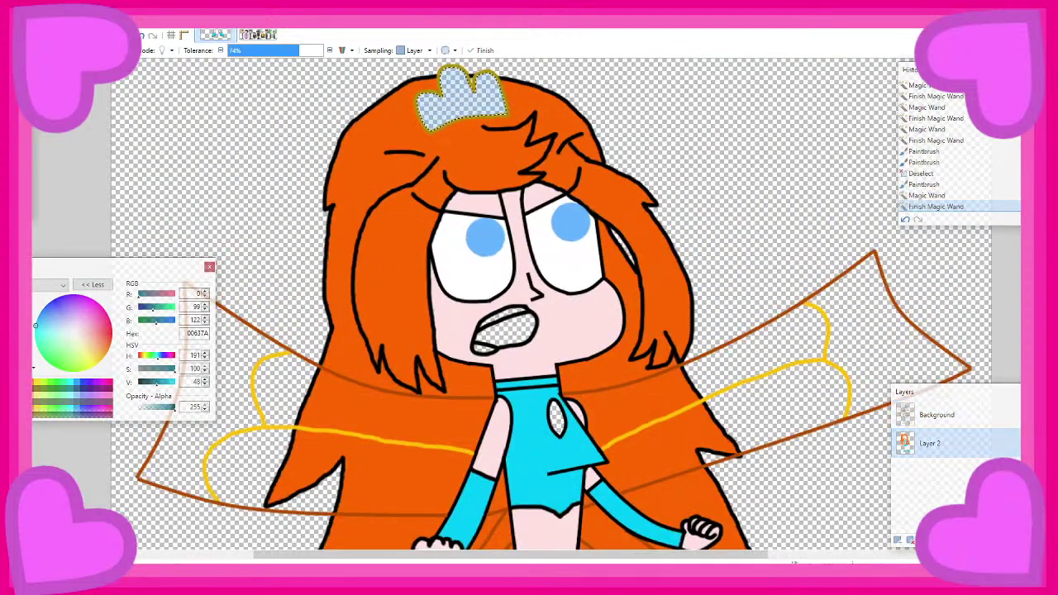
{"action": "key", "text": "k"}
{"action": "scroll", "coordinate": [452, 117], "scroll_direction": "up", "scroll_amount": 2}
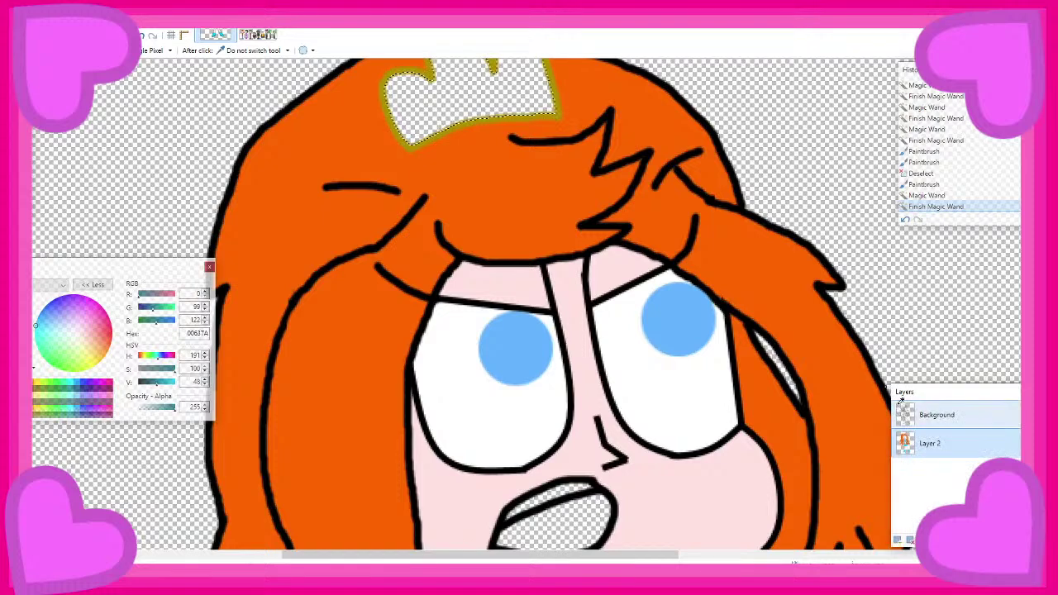
{"action": "left_click", "coordinate": [936, 415]}
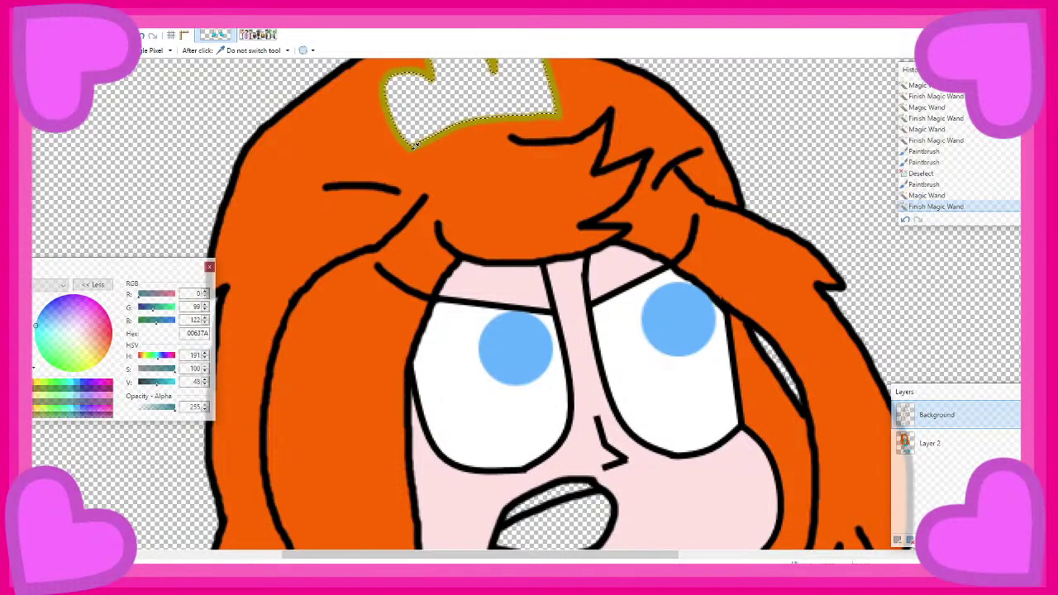
{"action": "left_click", "coordinate": [416, 144]}
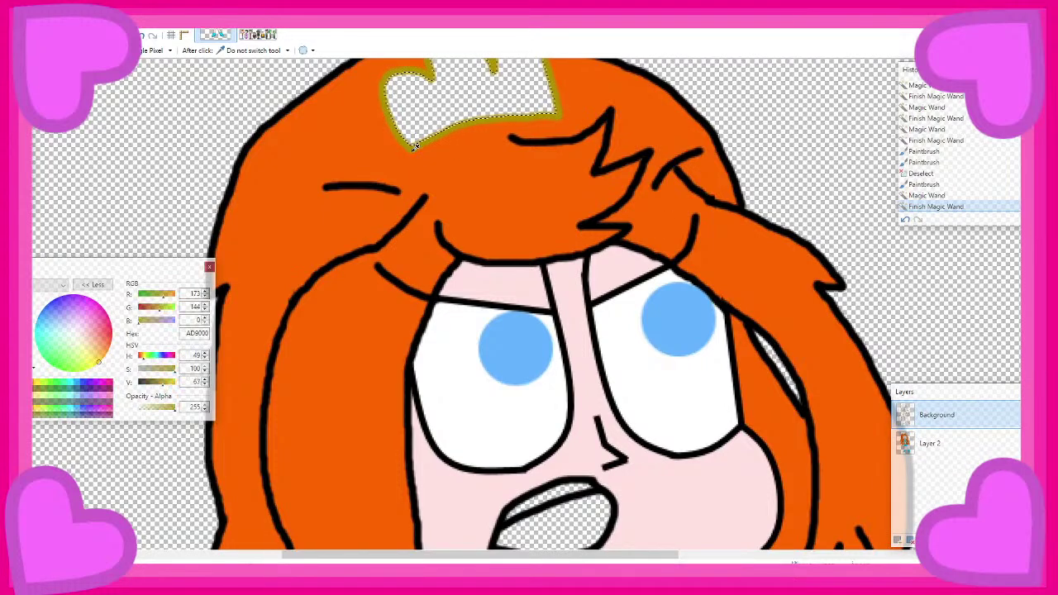
Paint the selected crown on Layer 2, brightening the sampled gold to yellow FFD000 for the final coat
{"action": "left_click", "coordinate": [930, 443]}
{"action": "key", "text": "b"}
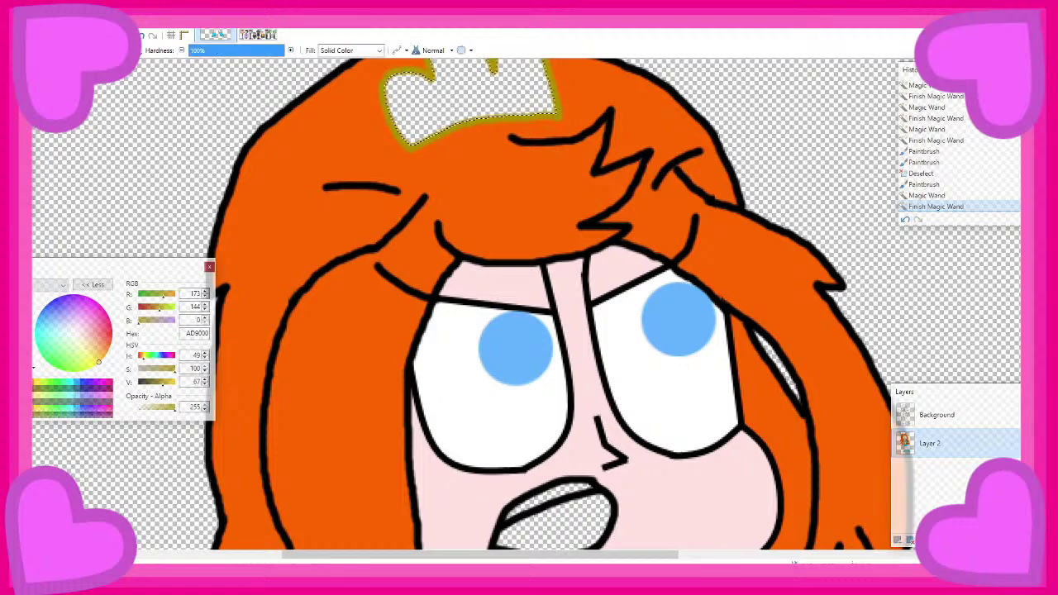
{"action": "scroll", "coordinate": [529, 306], "scroll_direction": "down", "scroll_amount": 2}
{"action": "scroll", "coordinate": [367, 224], "scroll_direction": "up", "scroll_amount": 8}
{"action": "mouse_move", "coordinate": [366, 224]}
{"action": "left_mouse_down"}
{"action": "mouse_move", "coordinate": [390, 276]}
{"action": "mouse_move", "coordinate": [674, 288]}
{"action": "mouse_move", "coordinate": [649, 254]}
{"action": "left_mouse_up"}
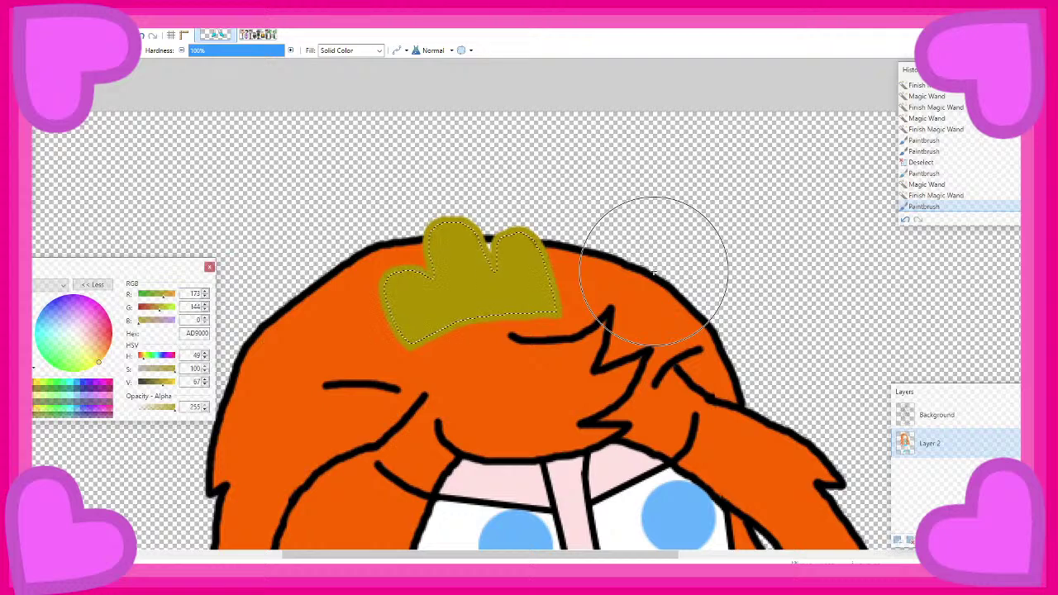
{"action": "left_click", "coordinate": [175, 381]}
{"action": "mouse_move", "coordinate": [405, 281]}
{"action": "left_mouse_down"}
{"action": "mouse_move", "coordinate": [582, 203]}
{"action": "mouse_move", "coordinate": [491, 295]}
{"action": "left_mouse_up"}
On the Background layer, select the small unpainted gap between the crown's points with the Magic Wand
{"action": "scroll", "coordinate": [492, 296], "scroll_direction": "down", "scroll_amount": 4}
{"action": "scroll", "coordinate": [557, 229], "scroll_direction": "down", "scroll_amount": 6}
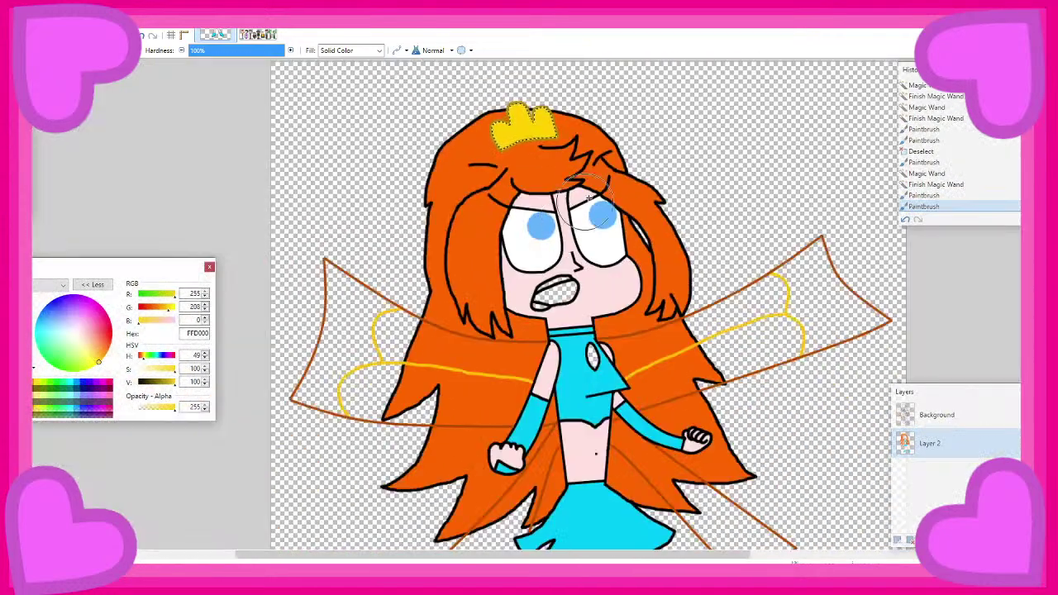
{"action": "scroll", "coordinate": [541, 110], "scroll_direction": "up", "scroll_amount": 5}
{"action": "scroll", "coordinate": [556, 109], "scroll_direction": "down", "scroll_amount": 1}
{"action": "scroll", "coordinate": [556, 110], "scroll_direction": "up", "scroll_amount": 2}
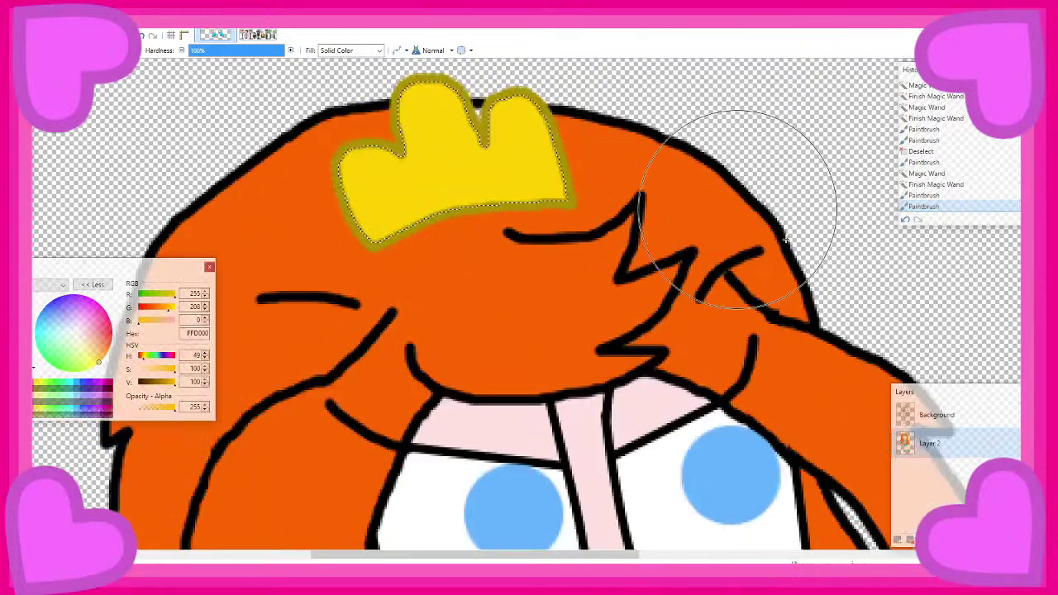
{"action": "left_click", "coordinate": [936, 414]}
{"action": "key", "text": "s"}
{"action": "scroll", "coordinate": [425, 116], "scroll_direction": "up", "scroll_amount": 4}
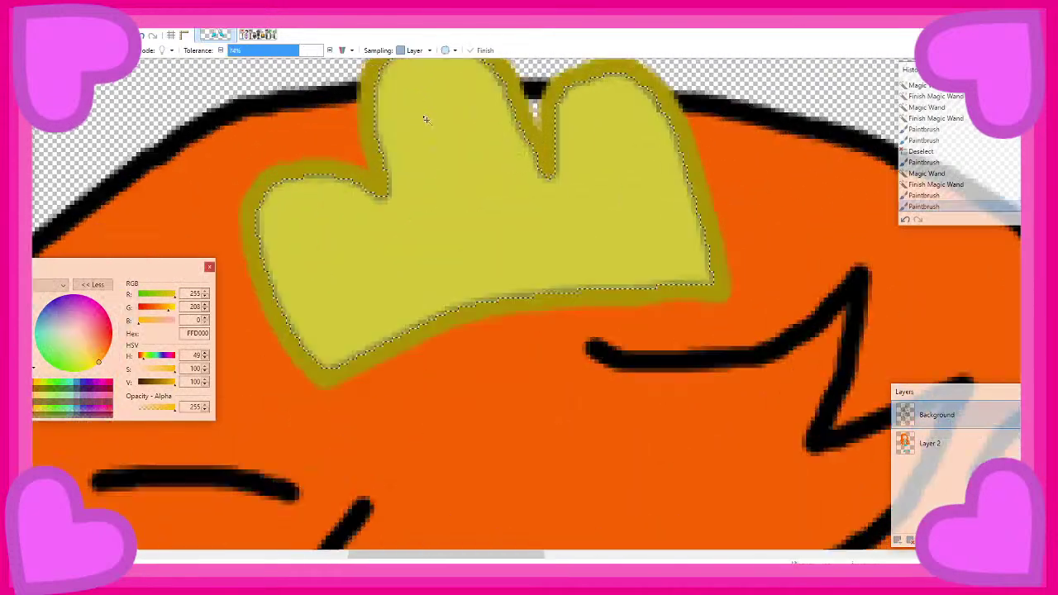
{"action": "left_click", "coordinate": [556, 108]}
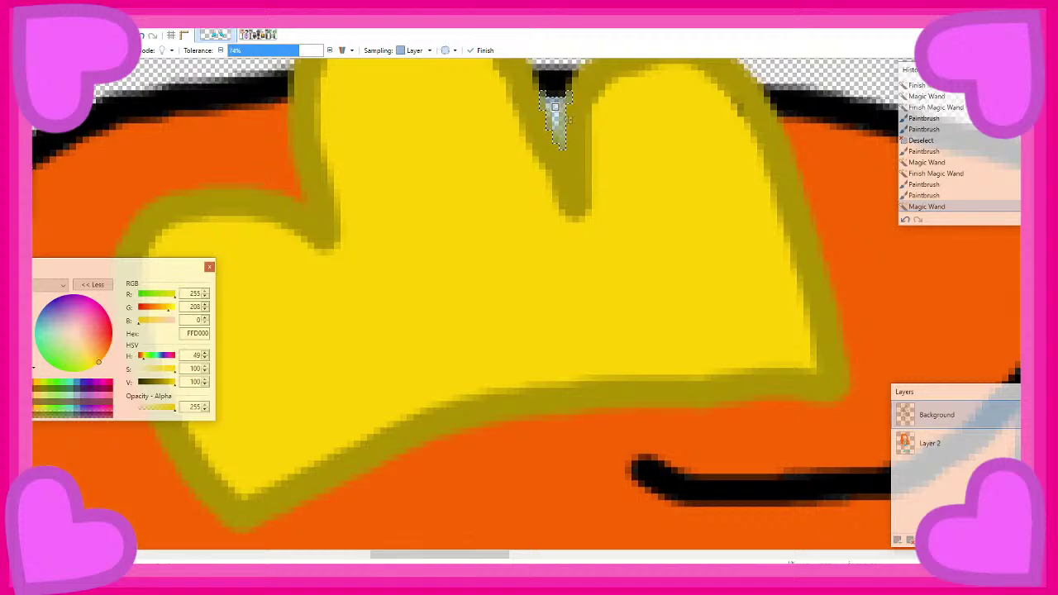
Sample the hair orange FF6600 on Layer 2 and paint the selected gap between the crown's points with it
{"action": "key", "text": "k"}
{"action": "left_click", "coordinate": [905, 442]}
{"action": "left_click", "coordinate": [881, 271]}
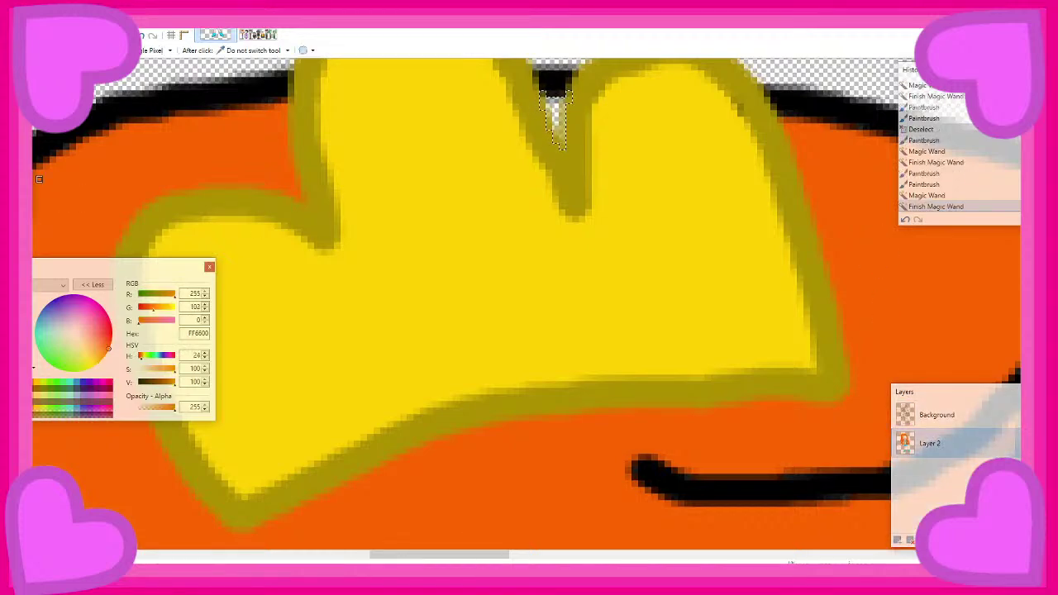
{"action": "key", "text": "b"}
{"action": "left_click", "coordinate": [553, 119]}
{"action": "scroll", "coordinate": [553, 122], "scroll_direction": "down", "scroll_amount": 5}
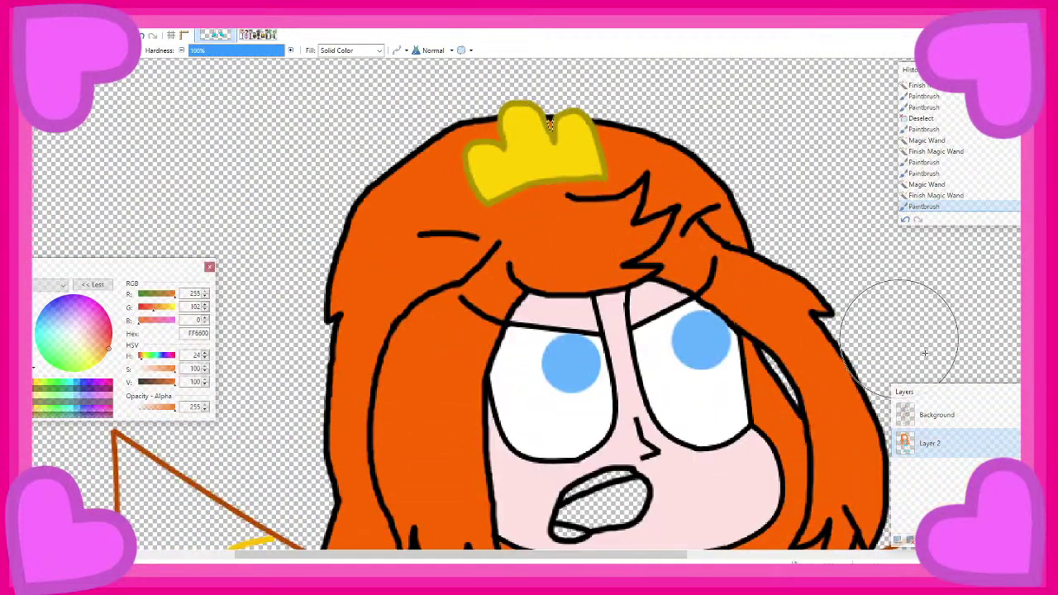
On the Background layer, select the teardrop cutout in the top with the Magic Wand
{"action": "left_click", "coordinate": [994, 411]}
{"action": "scroll", "coordinate": [579, 248], "scroll_direction": "down", "scroll_amount": 3}
{"action": "scroll", "coordinate": [582, 234], "scroll_direction": "down", "scroll_amount": 3}
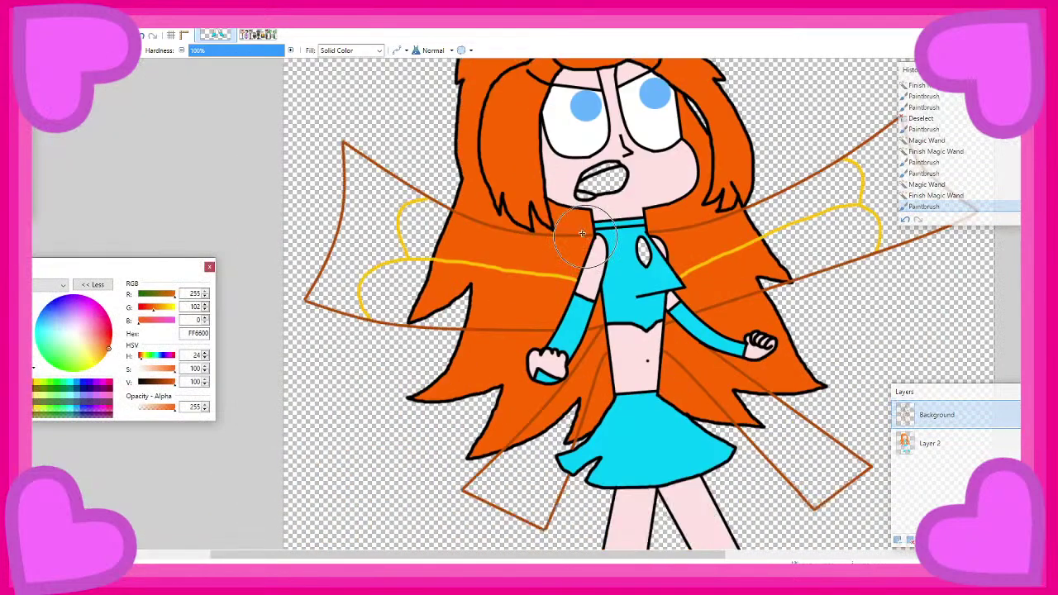
{"action": "key", "text": "s"}
{"action": "scroll", "coordinate": [716, 229], "scroll_direction": "up", "scroll_amount": 5}
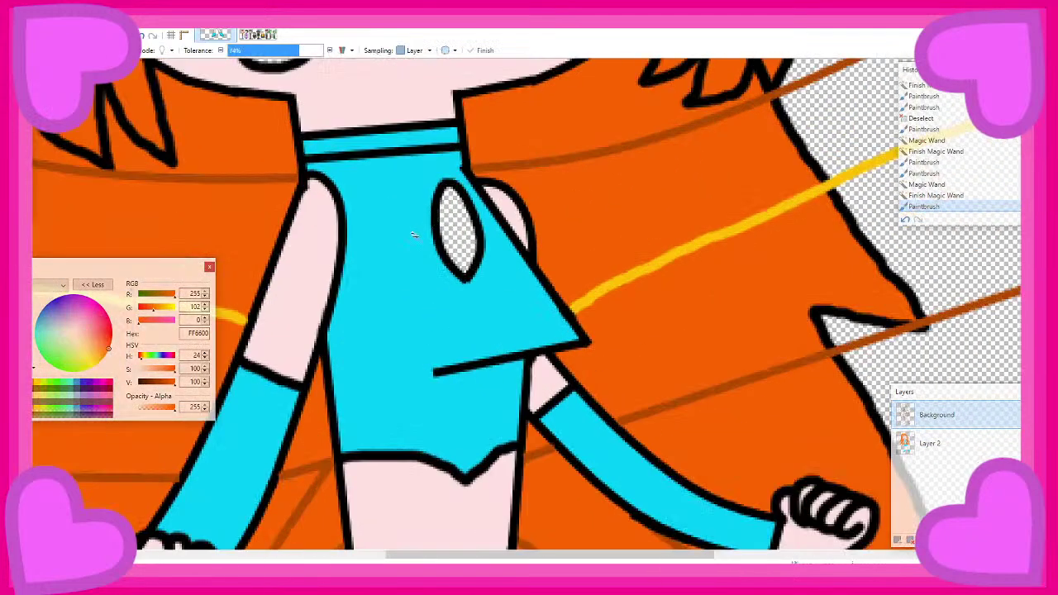
{"action": "left_click", "coordinate": [456, 229]}
Sample the crown's yellow FFD000 on Layer 2 and paint the selected teardrop cutout in the top with it
{"action": "left_click", "coordinate": [930, 443]}
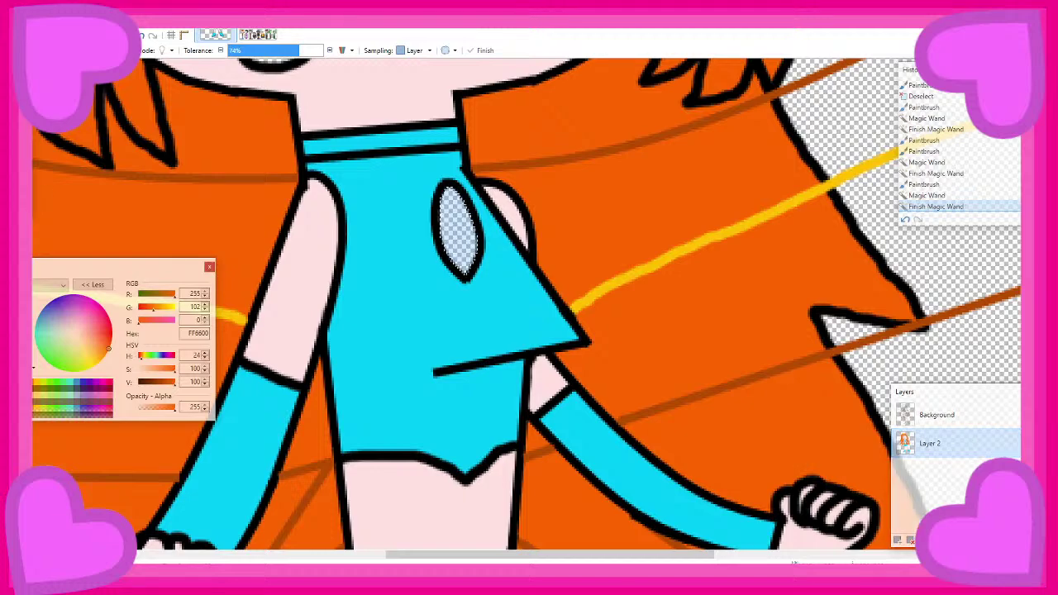
{"action": "key", "text": "b"}
{"action": "scroll", "coordinate": [142, 231], "scroll_direction": "up", "scroll_amount": 4}
{"action": "left_click", "coordinate": [33, 172]}
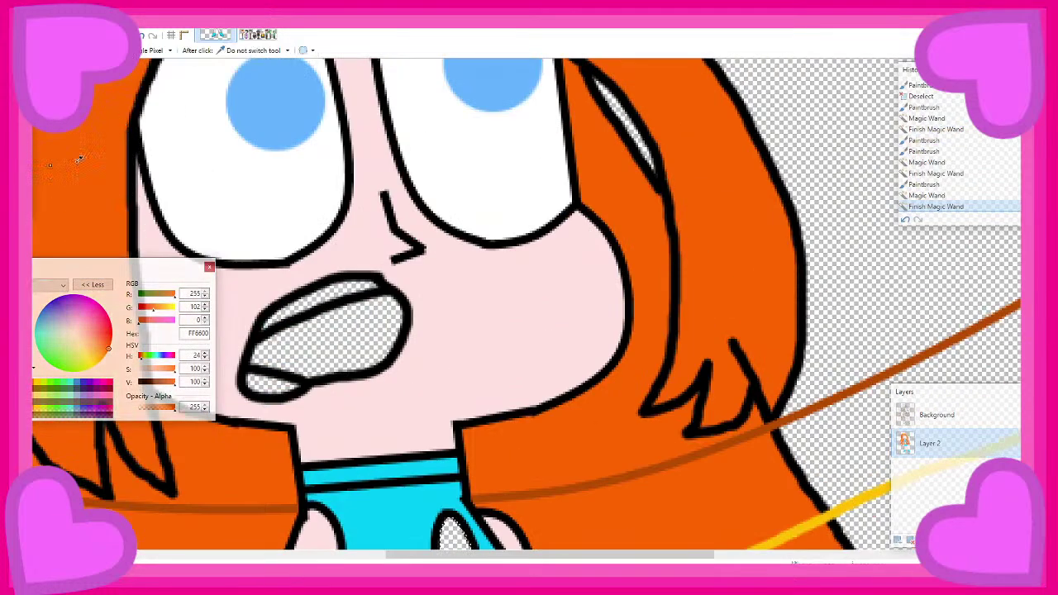
{"action": "scroll", "coordinate": [213, 136], "scroll_direction": "down", "scroll_amount": 5}
{"action": "left_click", "coordinate": [207, 204]}
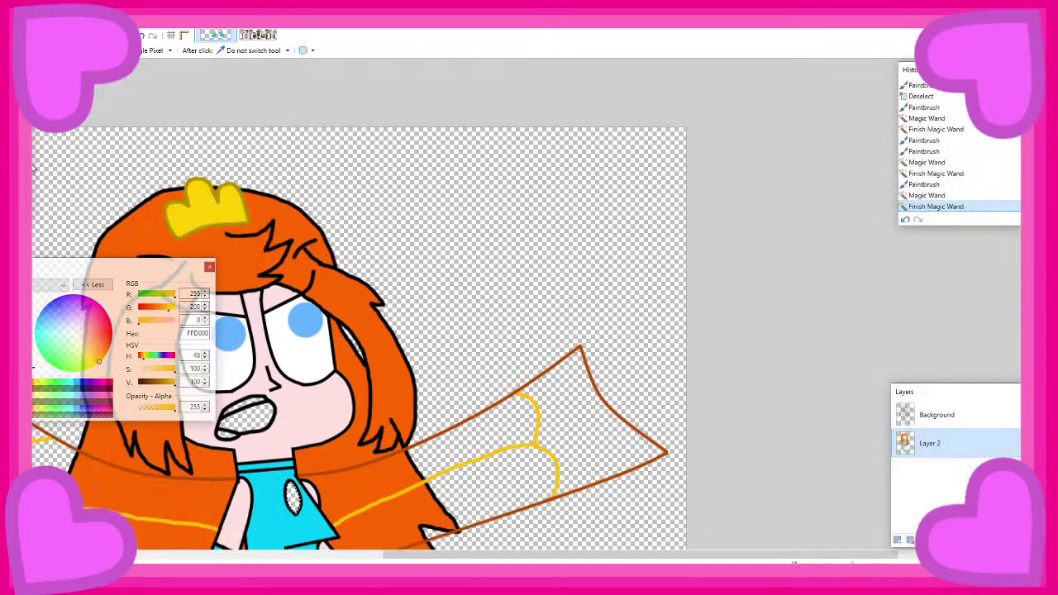
{"action": "key", "text": "b"}
{"action": "scroll", "coordinate": [484, 217], "scroll_direction": "down", "scroll_amount": 3}
{"action": "scroll", "coordinate": [459, 217], "scroll_direction": "up", "scroll_amount": 5}
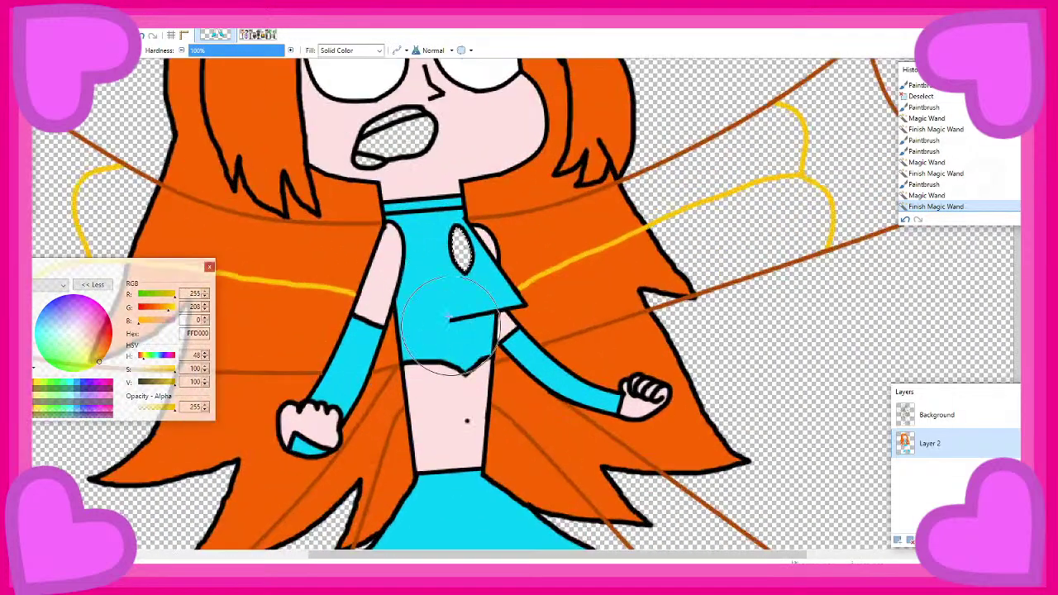
On the Background layer, select the upper teeth strip in the mouth with the Magic Wand
{"action": "left_click", "coordinate": [934, 413]}
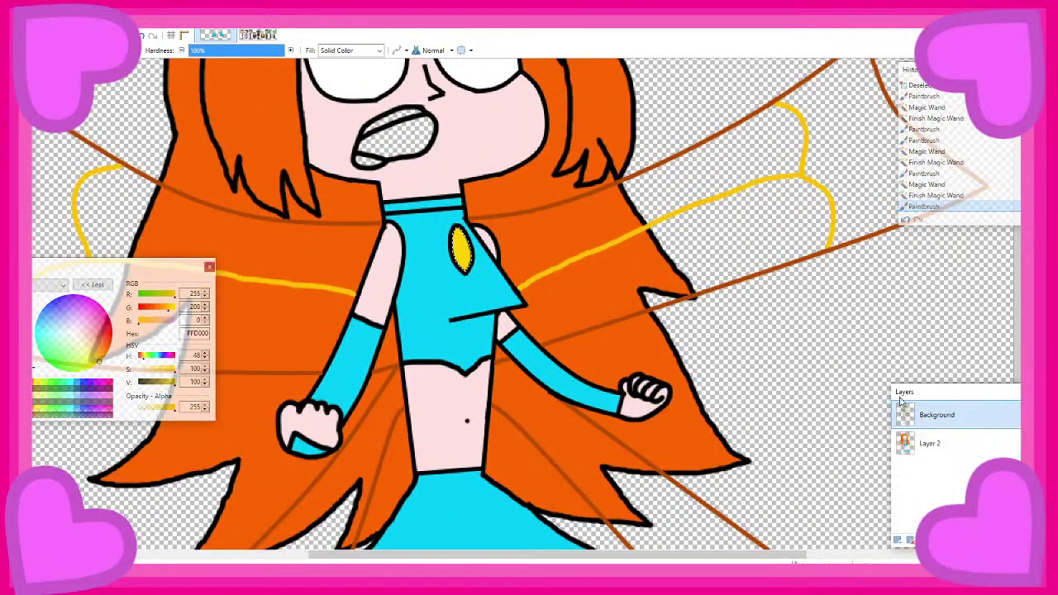
{"action": "key", "text": "s"}
{"action": "scroll", "coordinate": [388, 238], "scroll_direction": "up", "scroll_amount": 3}
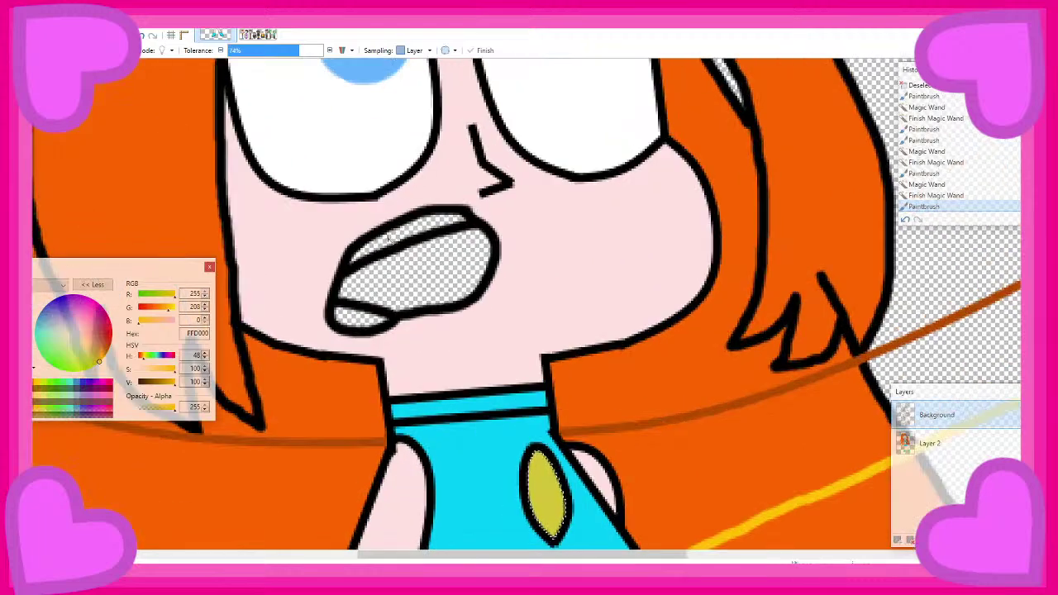
{"action": "left_click", "coordinate": [389, 238]}
Paint the selected upper teeth strip white on Layer 2 with the Paintbrush
{"action": "left_click", "coordinate": [950, 444]}
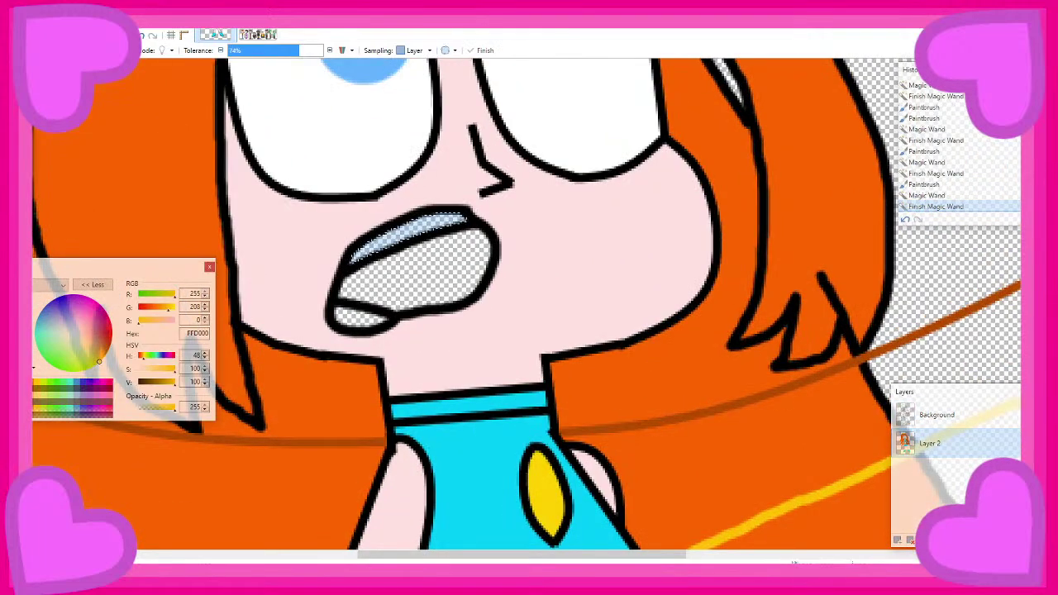
{"action": "key", "text": "b"}
{"action": "mouse_move", "coordinate": [405, 244]}
{"action": "left_mouse_down"}
{"action": "mouse_move", "coordinate": [378, 278]}
{"action": "mouse_move", "coordinate": [204, 269]}
{"action": "mouse_move", "coordinate": [397, 265]}
{"action": "left_mouse_up"}
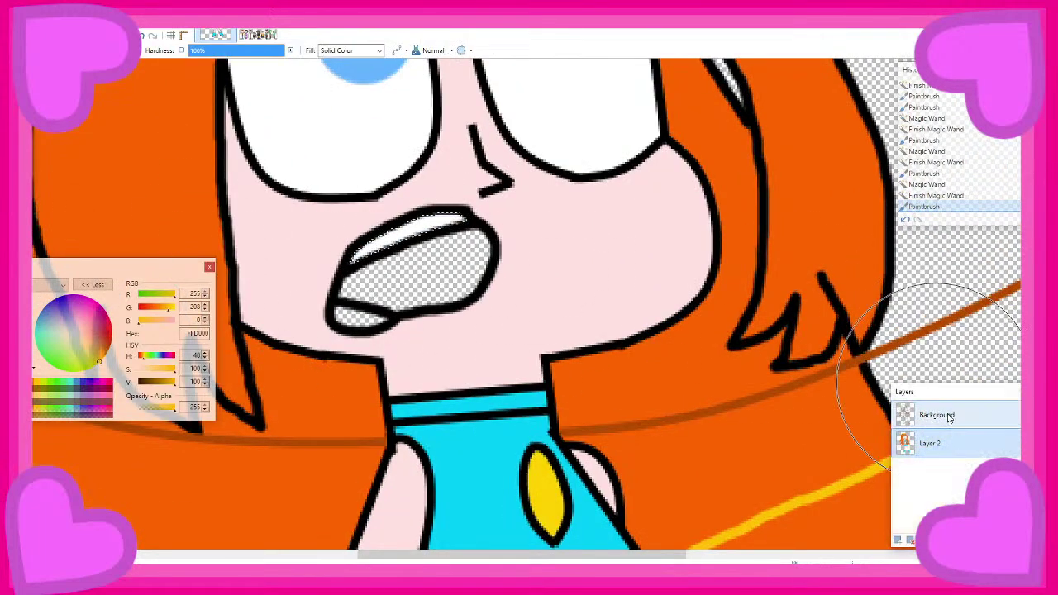
Return to the Background layer with the Magic Wand to select another unpainted area
{"action": "key", "text": "s"}
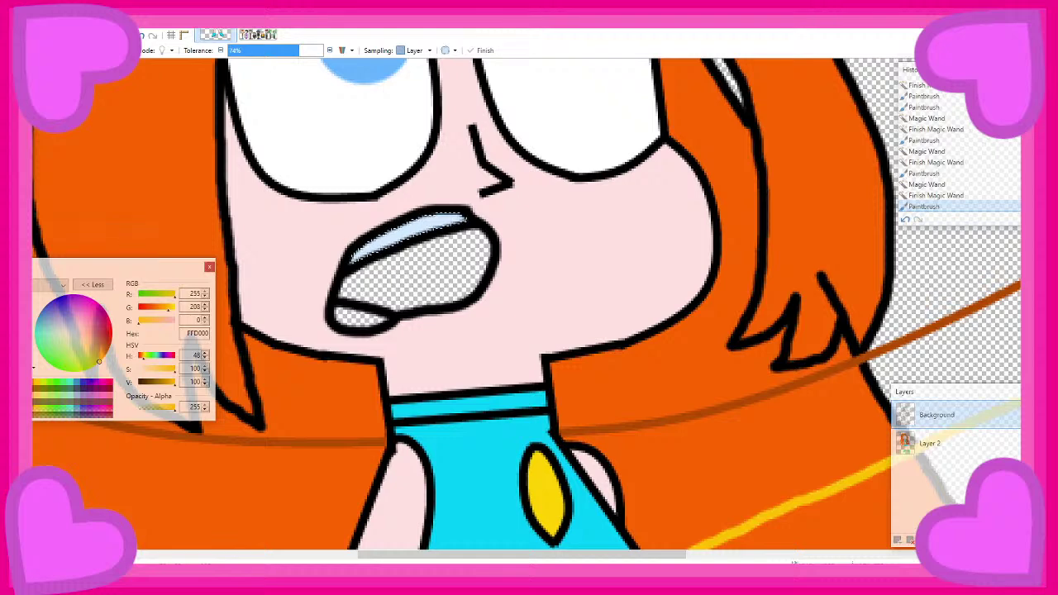
{"action": "scroll", "coordinate": [529, 306], "scroll_direction": "down", "scroll_amount": 2}
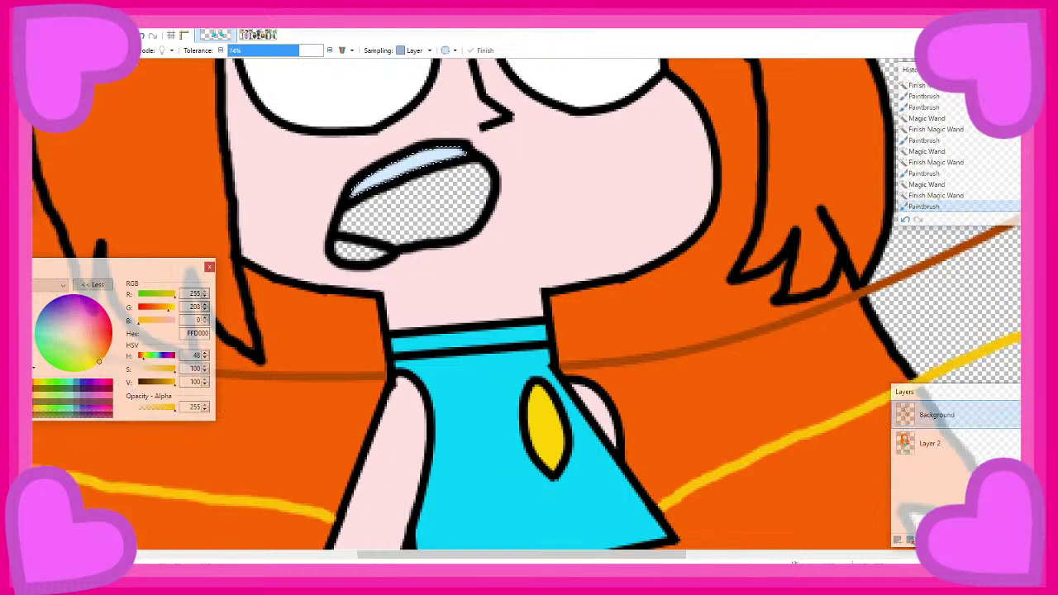
{"action": "scroll", "coordinate": [529, 306], "scroll_direction": "up", "scroll_amount": 2}
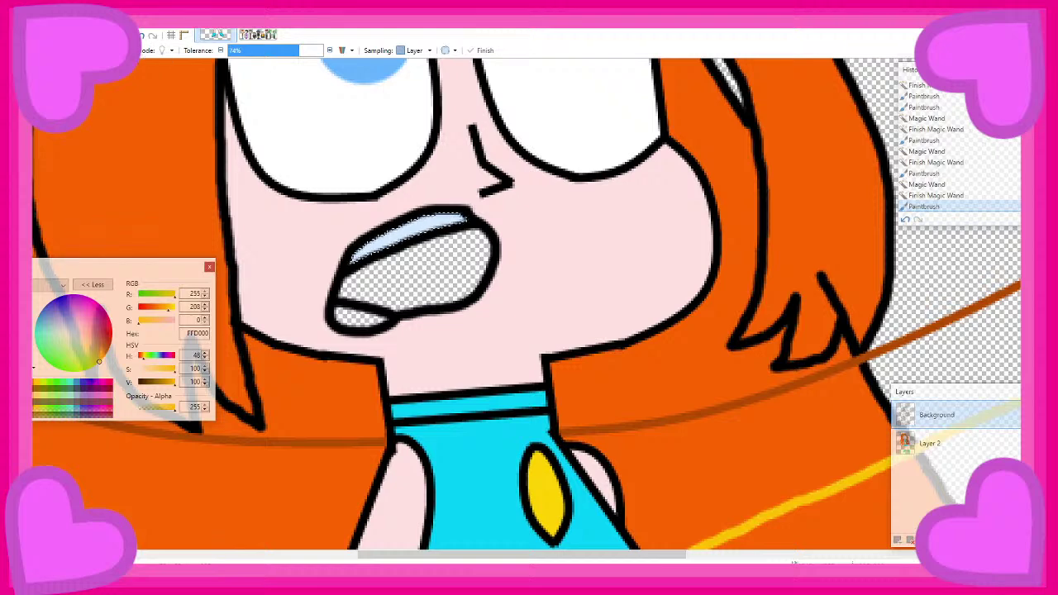
Open the reference image MusaDrawing1.png
{"action": "scroll", "coordinate": [368, 164], "scroll_direction": "up", "scroll_amount": 4}
{"action": "key", "text": "alt+f"}
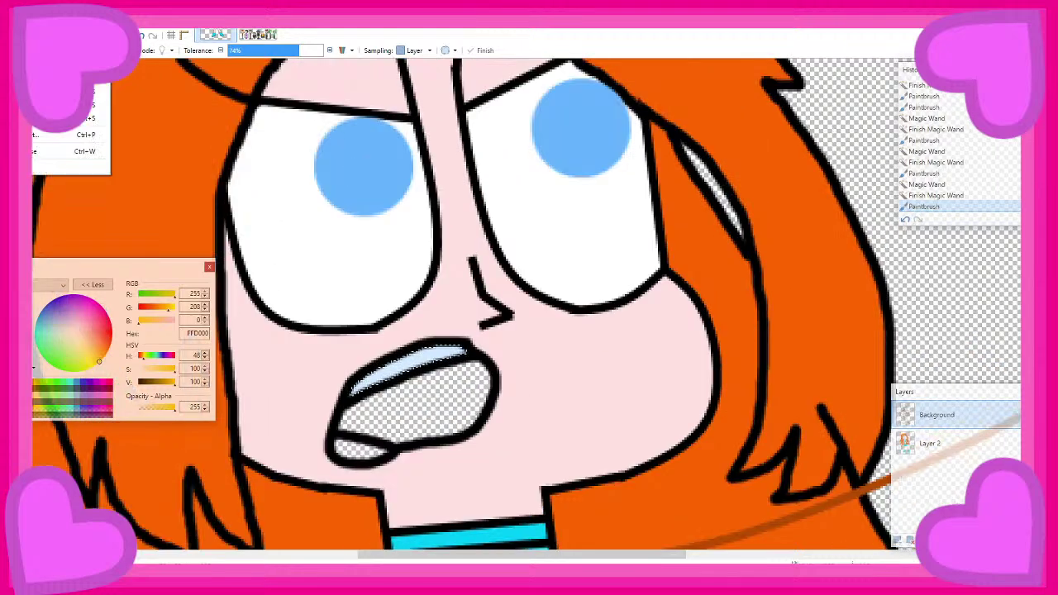
{"action": "mouse_move", "coordinate": [70, 63]}
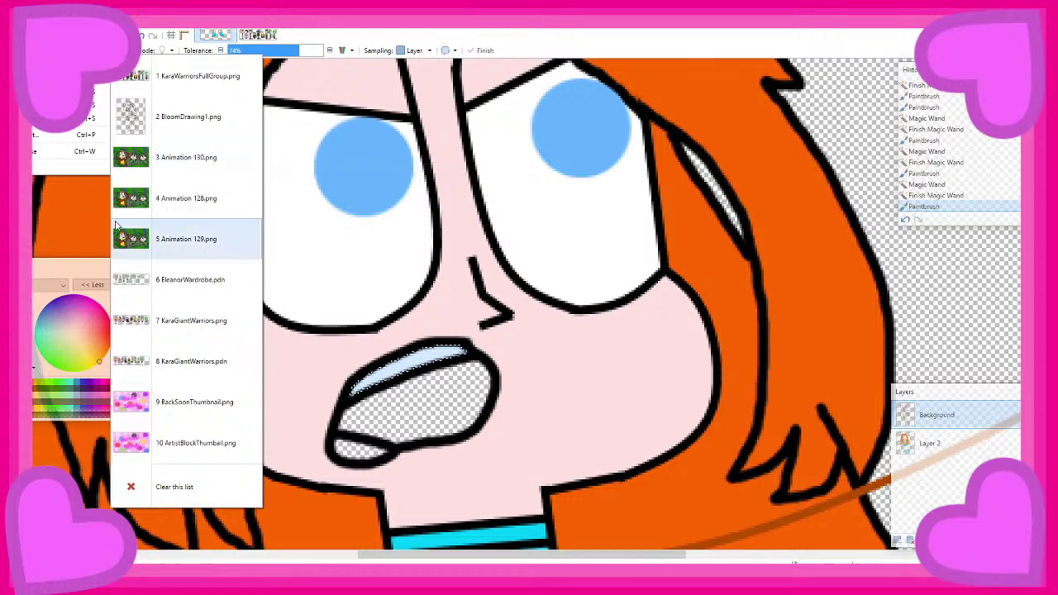
{"action": "key", "text": "Escape"}
{"action": "key", "text": "ctrl+o"}
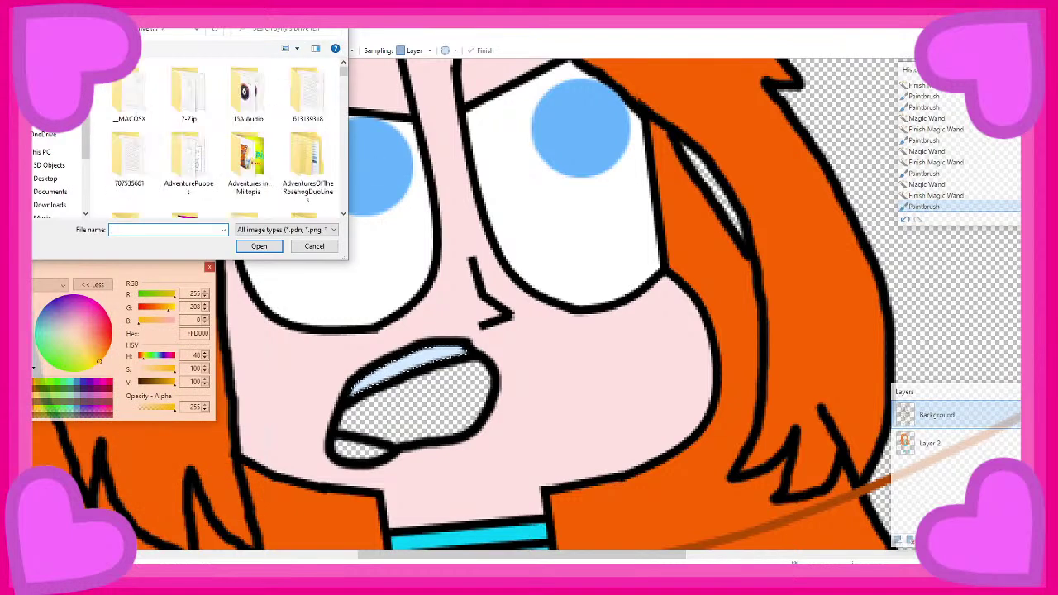
{"action": "type", "text": "mus"}
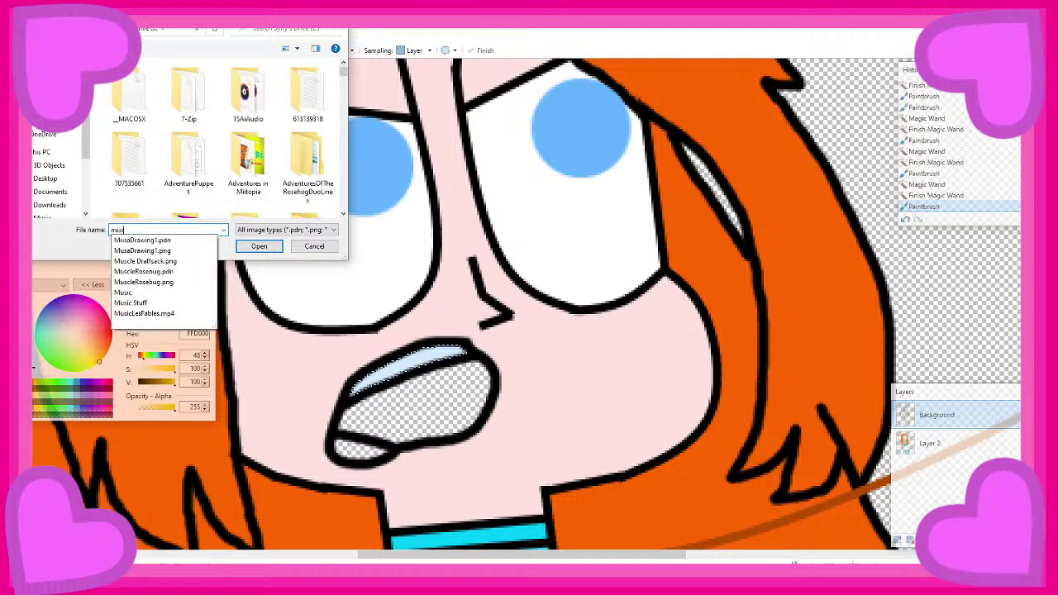
{"action": "left_click", "coordinate": [155, 263]}
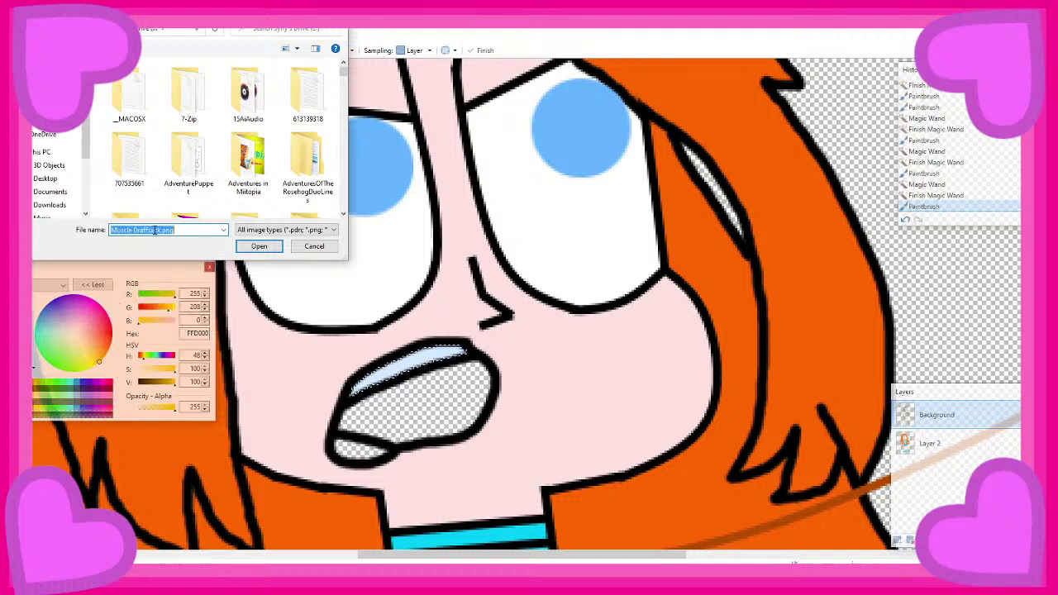
{"action": "type", "text": "musa"}
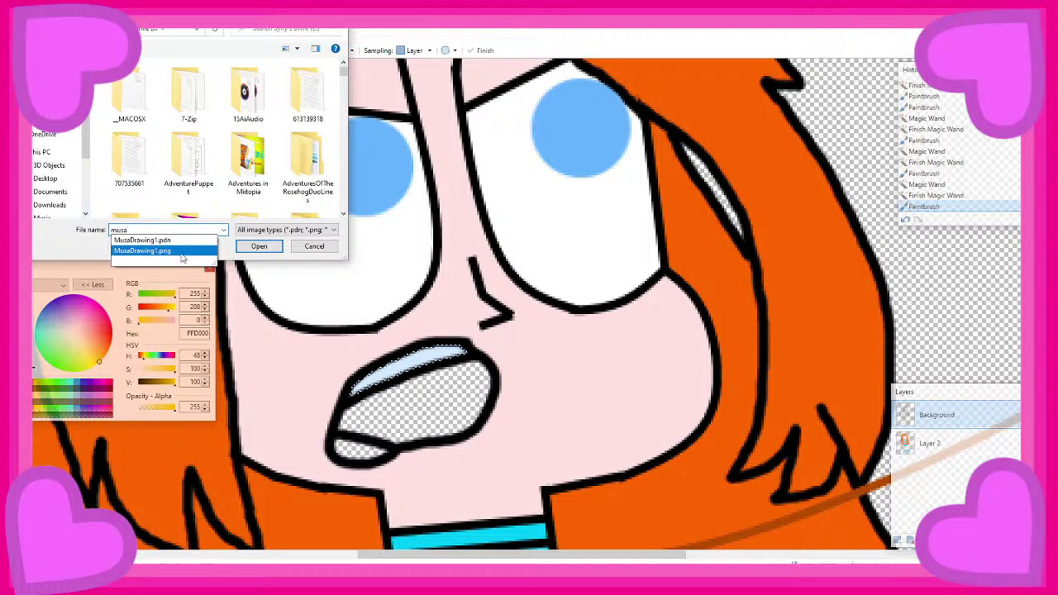
{"action": "left_click", "coordinate": [182, 252]}
{"action": "left_click", "coordinate": [259, 247]}
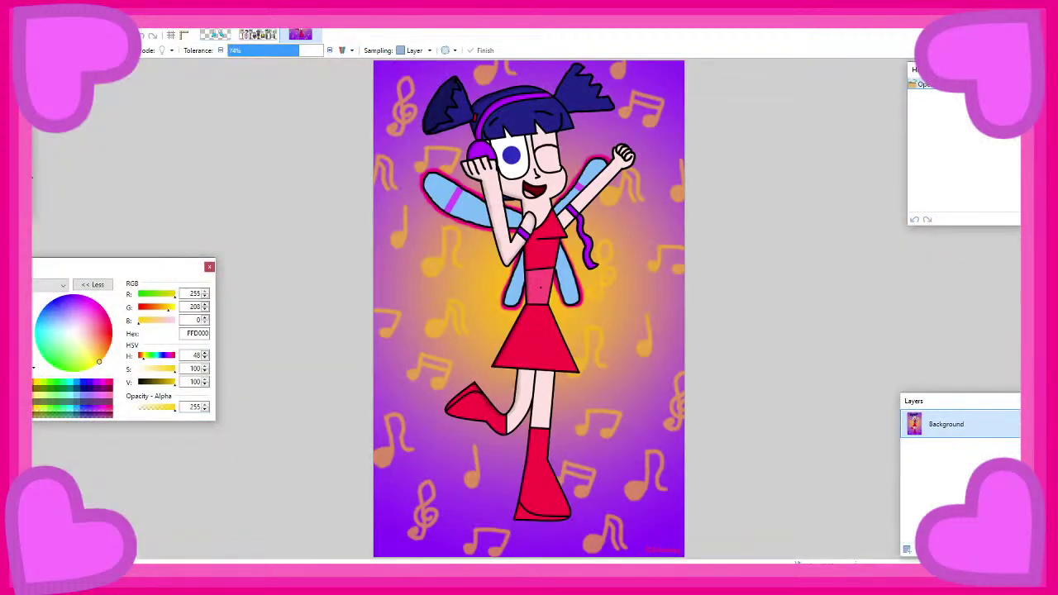
Sample the dark red of the mouth interior in the reference drawing with the Color Picker
{"action": "key", "text": "k"}
{"action": "scroll", "coordinate": [549, 202], "scroll_direction": "up", "scroll_amount": 5}
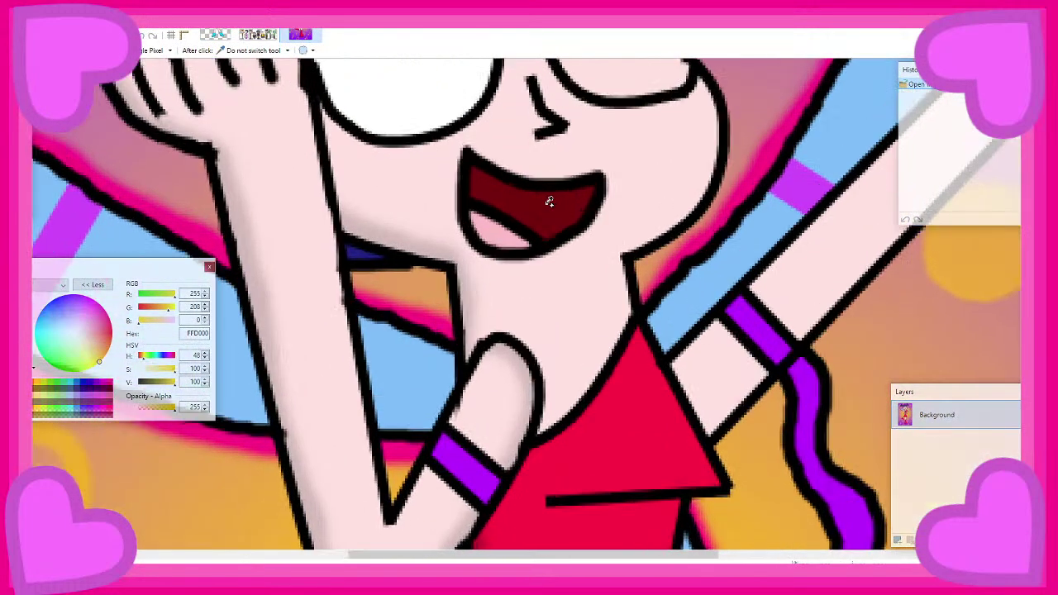
{"action": "left_click", "coordinate": [549, 202]}
{"action": "scroll", "coordinate": [548, 201], "scroll_direction": "down", "scroll_amount": 2}
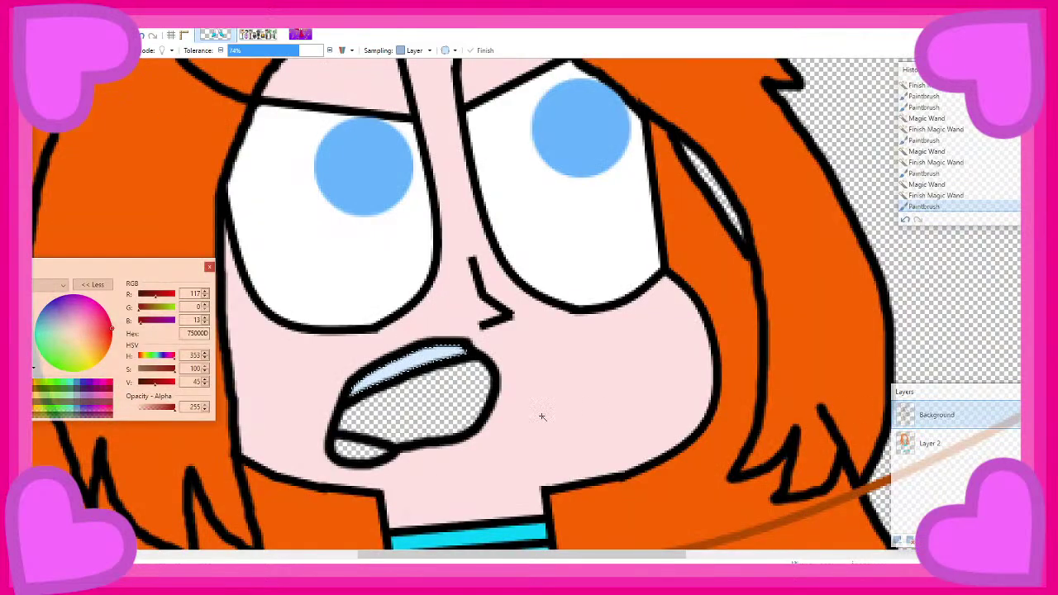
Select the empty mouth interior with the Magic Wand and paint it dark red on Layer 2
{"action": "left_click", "coordinate": [446, 399]}
{"action": "left_click", "coordinate": [929, 444]}
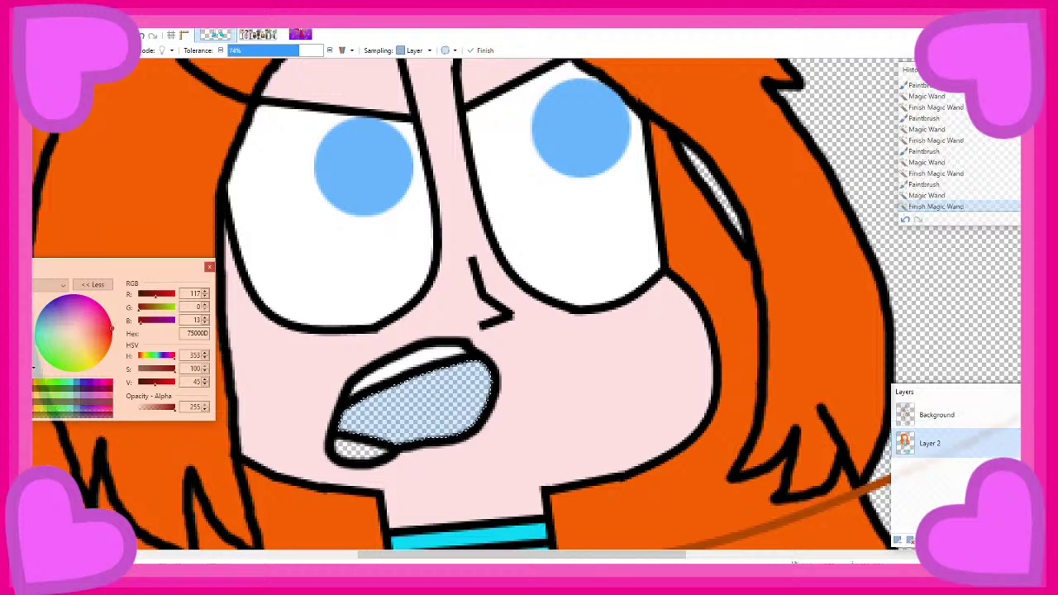
{"action": "key", "text": "b"}
{"action": "mouse_move", "coordinate": [331, 395]}
{"action": "left_mouse_down"}
{"action": "mouse_move", "coordinate": [621, 403]}
{"action": "mouse_move", "coordinate": [726, 381]}
{"action": "left_mouse_up"}
Select the empty tongue area from the Background layer with the Magic Wand and make Layer 2 active
{"action": "left_click", "coordinate": [937, 415]}
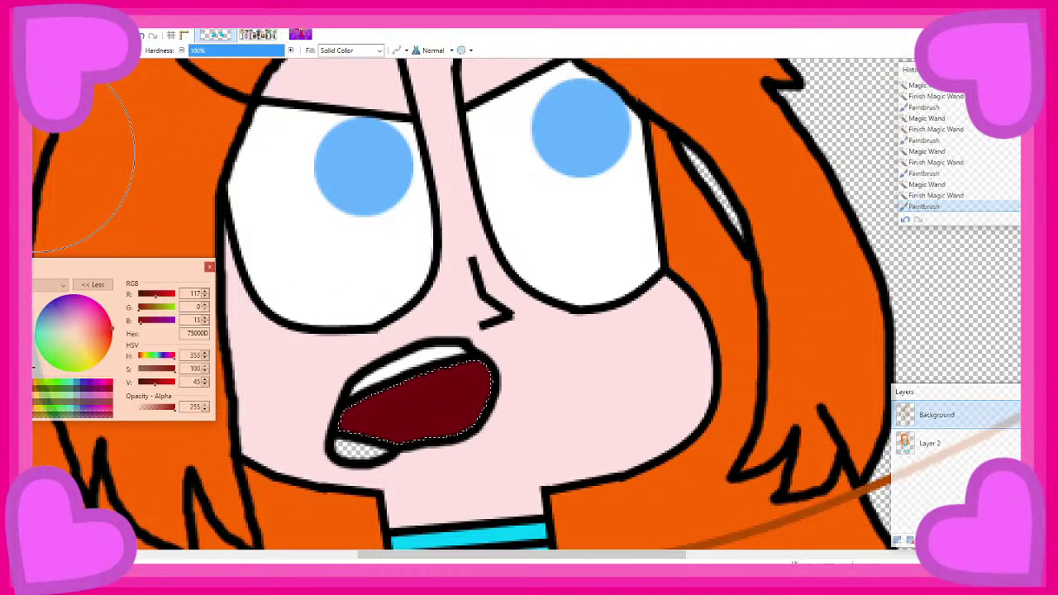
{"action": "key", "text": "s"}
{"action": "left_click", "coordinate": [350, 452]}
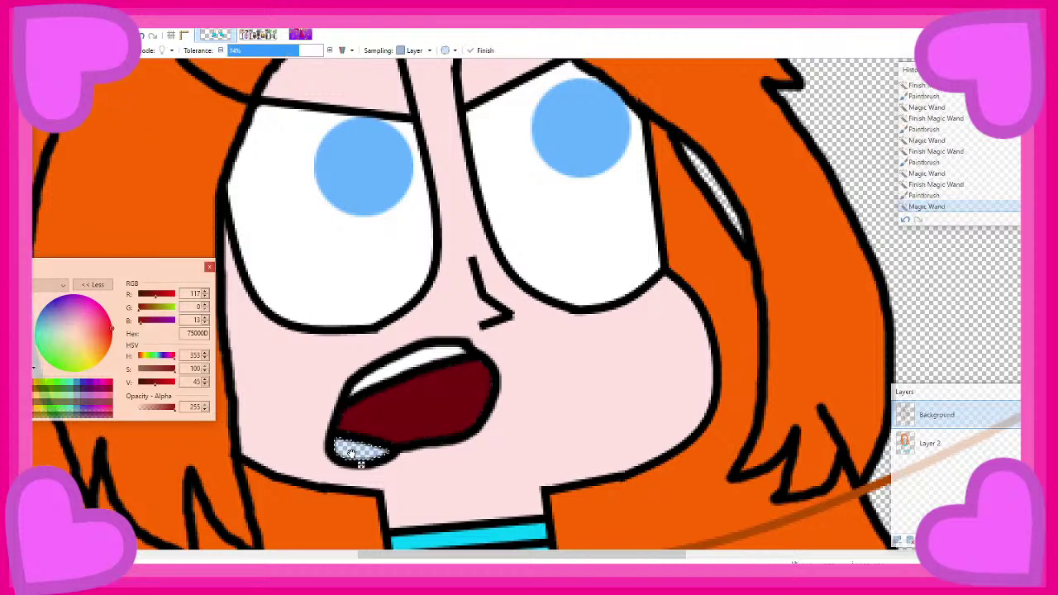
{"action": "left_click", "coordinate": [929, 443]}
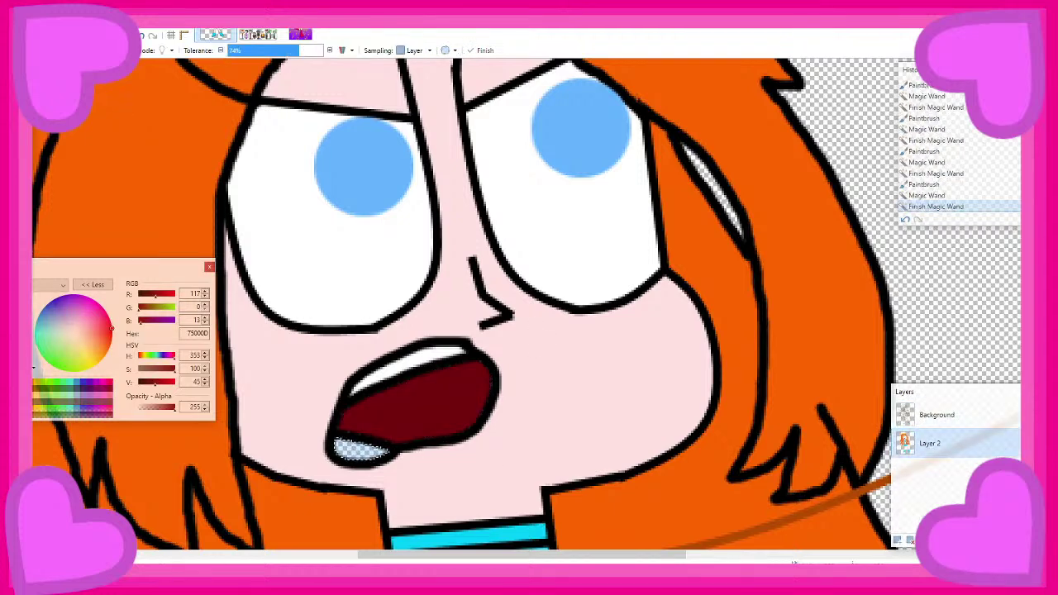
Sample the pink tongue color from the Musa drawing and paint the selected tongue area with it
{"action": "key", "text": "k"}
{"action": "left_click", "coordinate": [301, 33]}
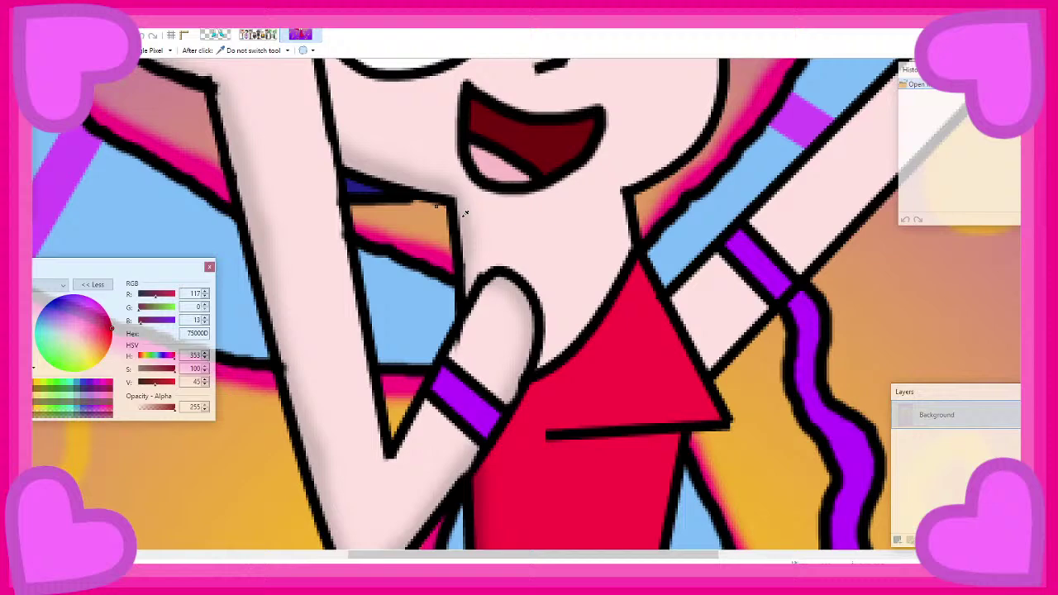
{"action": "left_click", "coordinate": [499, 167]}
{"action": "left_click", "coordinate": [215, 34]}
{"action": "key", "text": "b"}
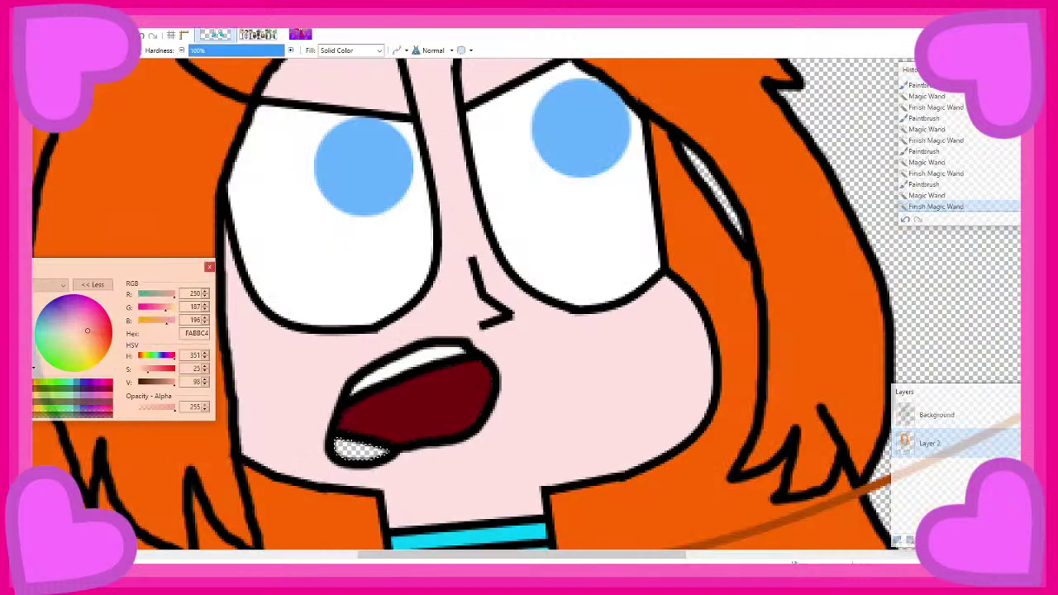
{"action": "left_click_drag", "start_coordinate": [305, 446], "coordinate": [326, 405]}
Deselect the tongue area and save the drawing as BloomDrawing1 in paint.net (*.pdn) format
{"action": "scroll", "coordinate": [699, 309], "scroll_direction": "down", "scroll_amount": 5}
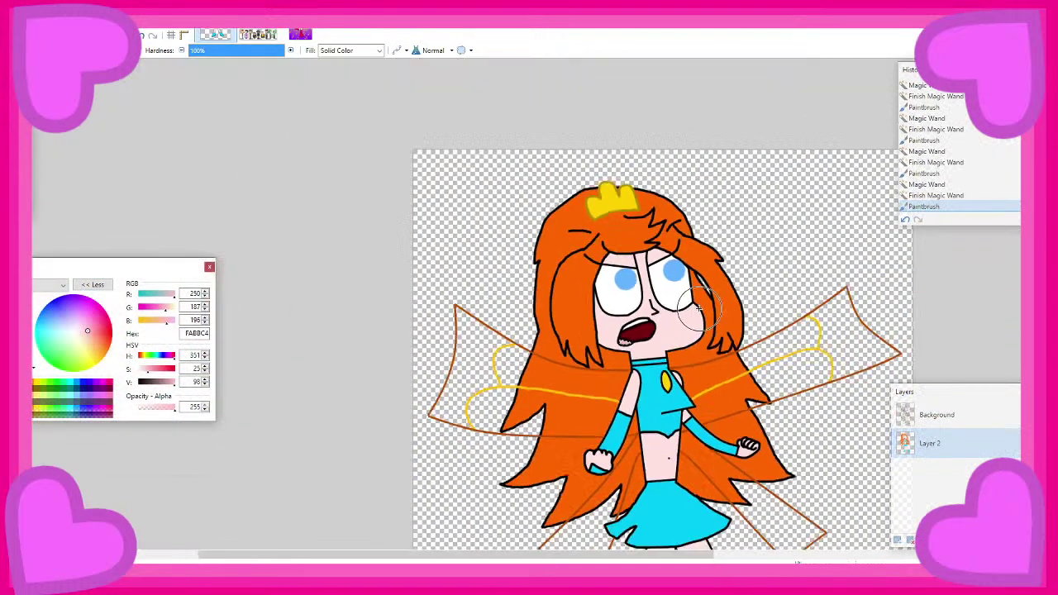
{"action": "scroll", "coordinate": [654, 310], "scroll_direction": "down", "scroll_amount": 3}
{"action": "key", "text": "ctrl+d"}
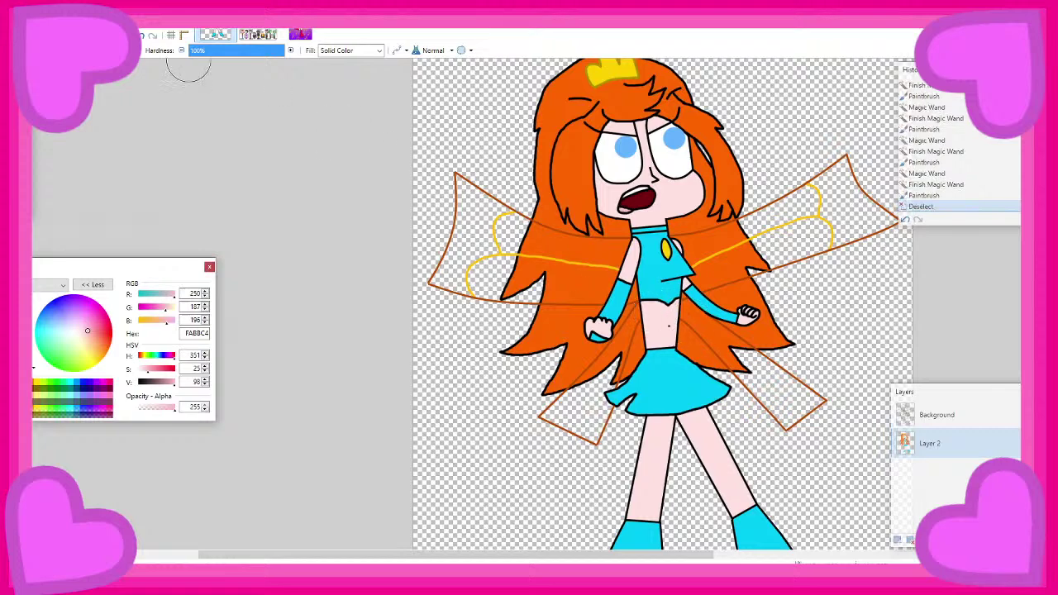
{"action": "key", "text": "ctrl+s"}
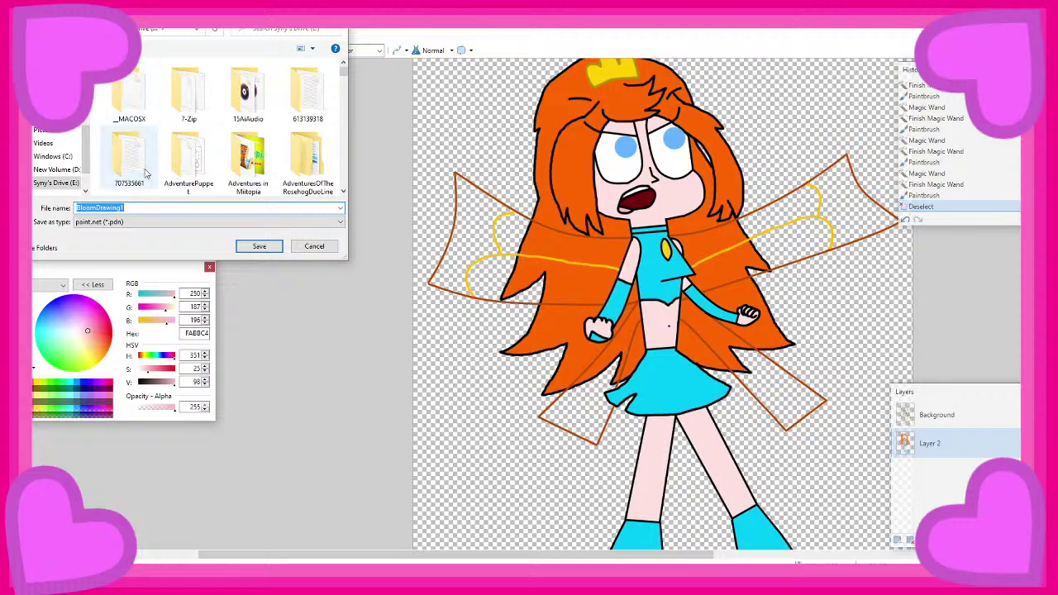
{"action": "left_click", "coordinate": [246, 248]}
{"action": "scroll", "coordinate": [381, 227], "scroll_direction": "up", "scroll_amount": 3}
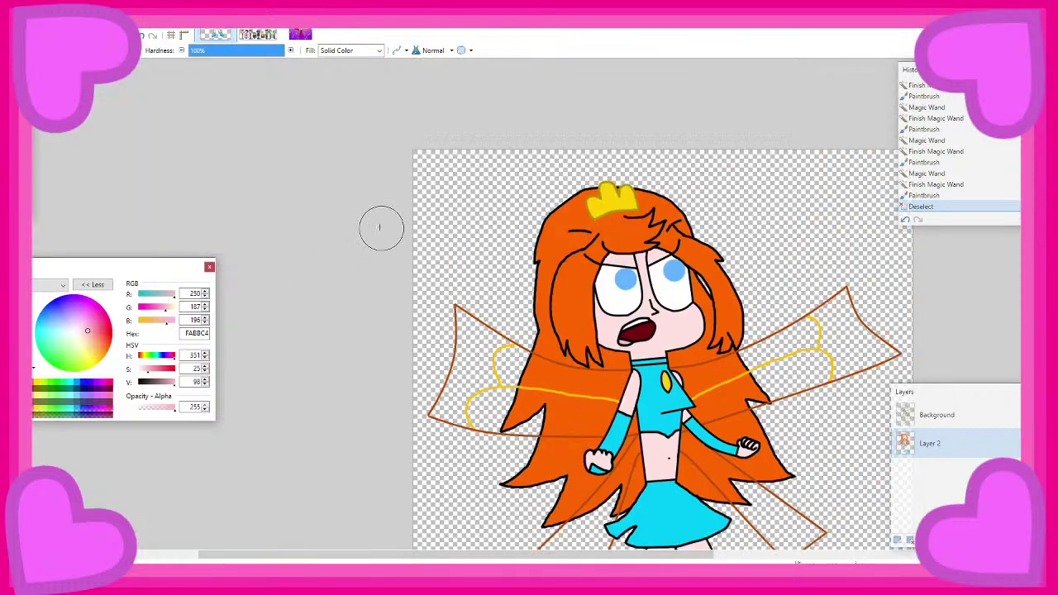
{"action": "scroll", "coordinate": [449, 323], "scroll_direction": "down", "scroll_amount": 3}
{"action": "scroll", "coordinate": [402, 300], "scroll_direction": "up", "scroll_amount": 4}
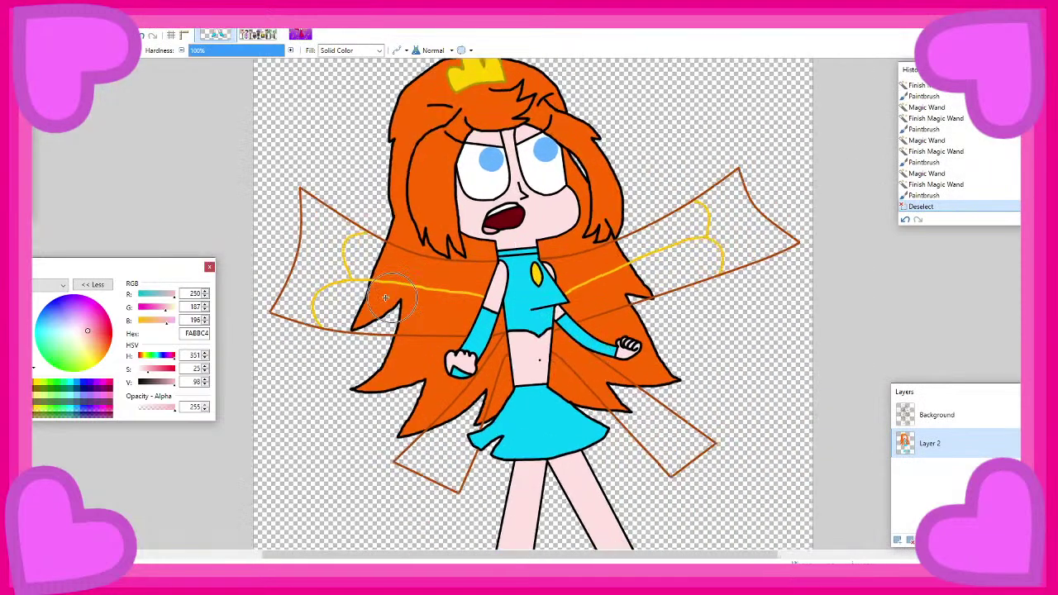
{"action": "scroll", "coordinate": [380, 293], "scroll_direction": "down", "scroll_amount": 3}
{"action": "scroll", "coordinate": [380, 293], "scroll_direction": "up", "scroll_amount": 2}
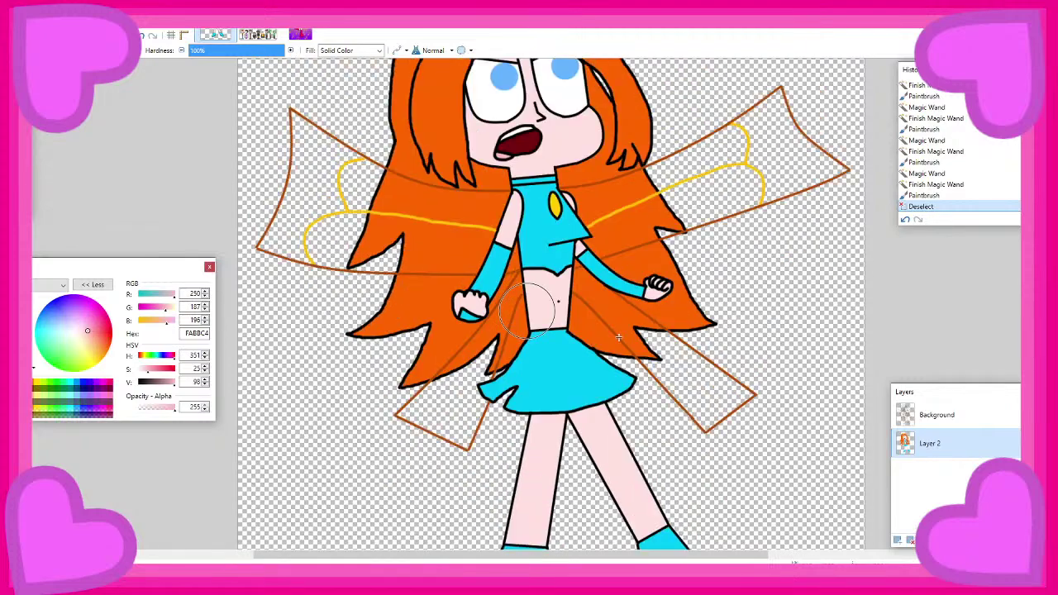
Select all sections of the upper-left wing on the Background layer with the Magic Wand, including the parts over the hair
{"action": "left_click", "coordinate": [949, 416]}
{"action": "scroll", "coordinate": [833, 384], "scroll_direction": "up", "scroll_amount": 3}
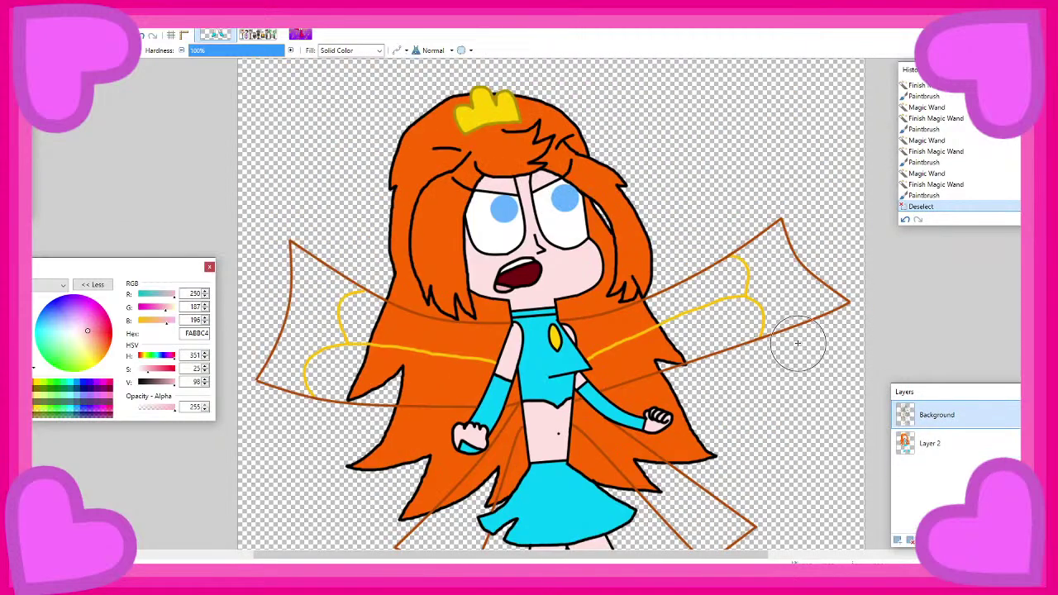
{"action": "key", "text": "s"}
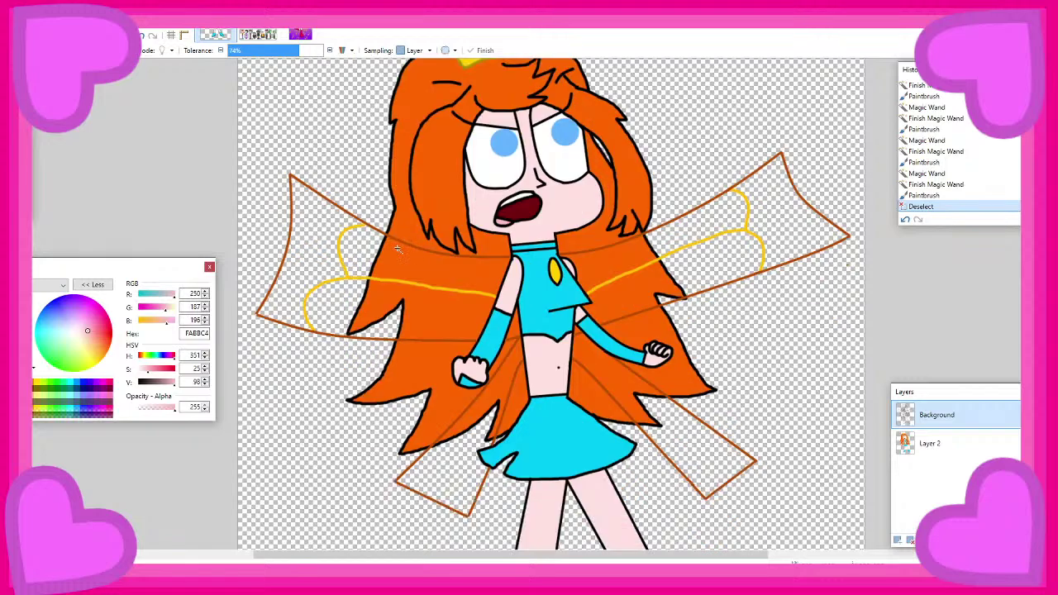
{"action": "scroll", "coordinate": [433, 226], "scroll_direction": "down", "scroll_amount": 2}
{"action": "scroll", "coordinate": [448, 241], "scroll_direction": "down", "scroll_amount": 2}
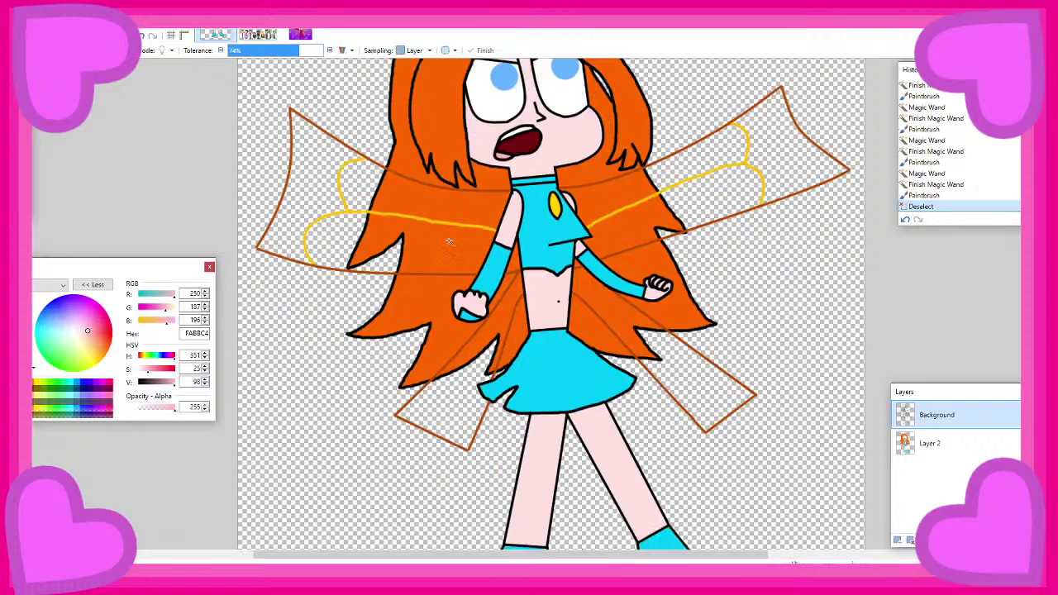
{"action": "scroll", "coordinate": [404, 245], "scroll_direction": "up", "scroll_amount": 2}
{"action": "left_click", "coordinate": [439, 248]}
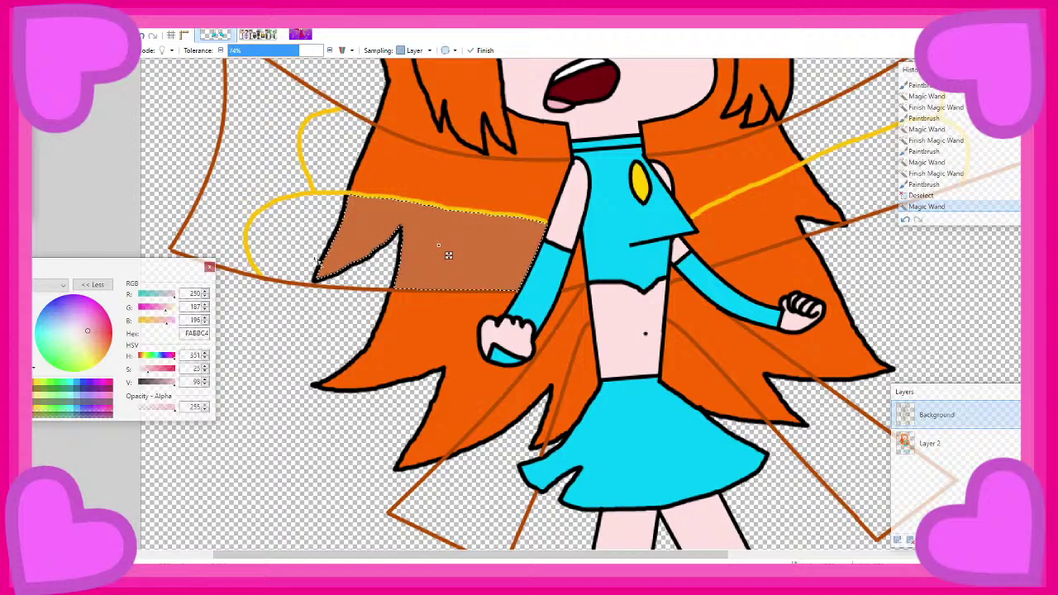
{"action": "left_click", "coordinate": [319, 263], "text": "ctrl"}
{"action": "left_click", "coordinate": [325, 253], "text": "ctrl"}
{"action": "key", "text": "ctrl+z"}
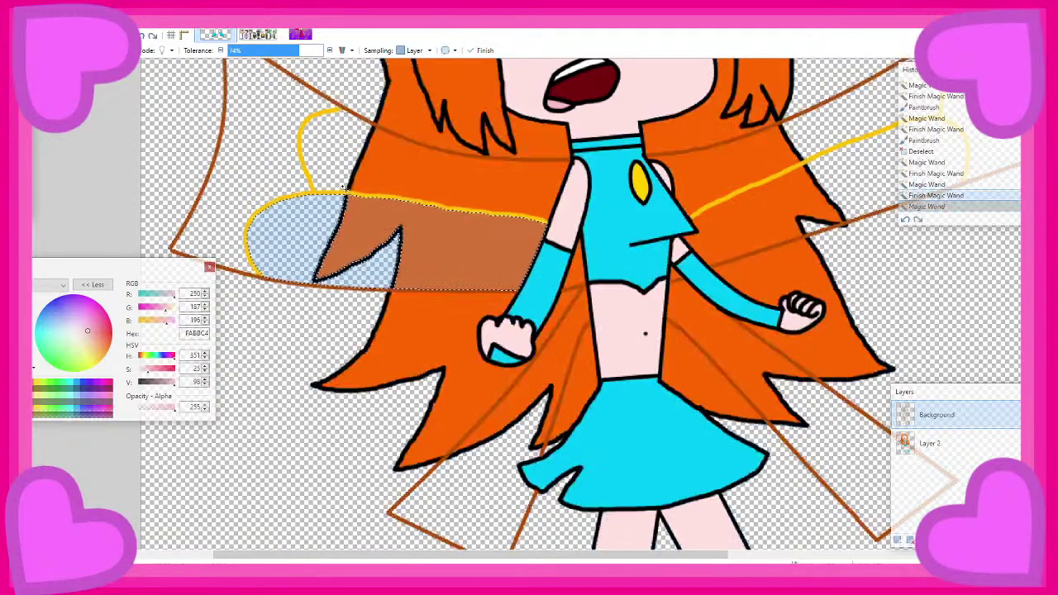
{"action": "left_click", "coordinate": [343, 189], "text": "ctrl"}
{"action": "left_click", "coordinate": [264, 191], "text": "ctrl"}
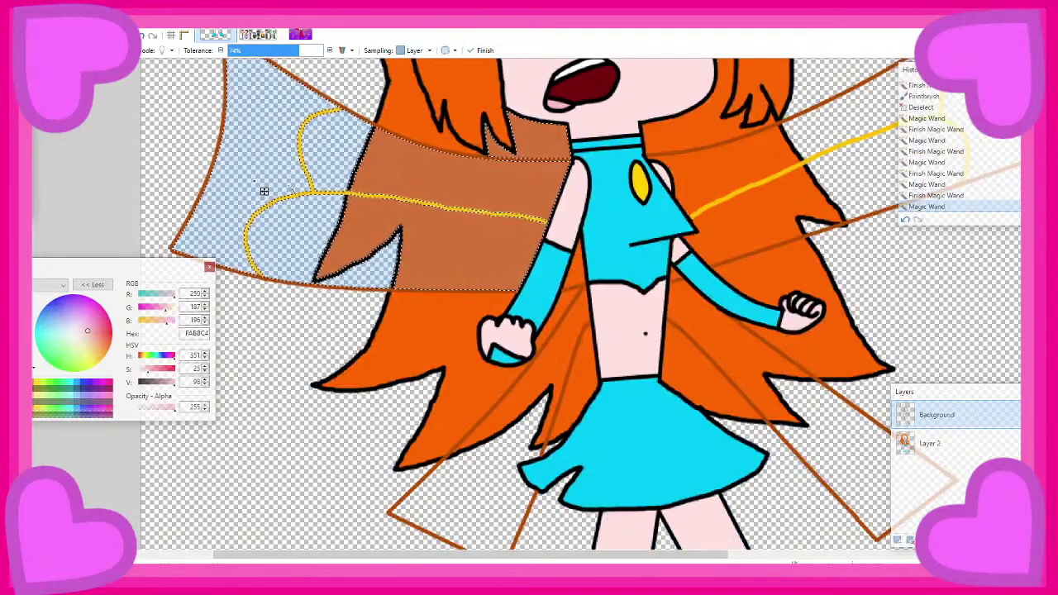
Add all sections of the upper-right wing, including the parts over the hair, to the Magic Wand selection
{"action": "scroll", "coordinate": [312, 201], "scroll_direction": "down", "scroll_amount": 2}
{"action": "left_click", "coordinate": [613, 219], "text": "ctrl"}
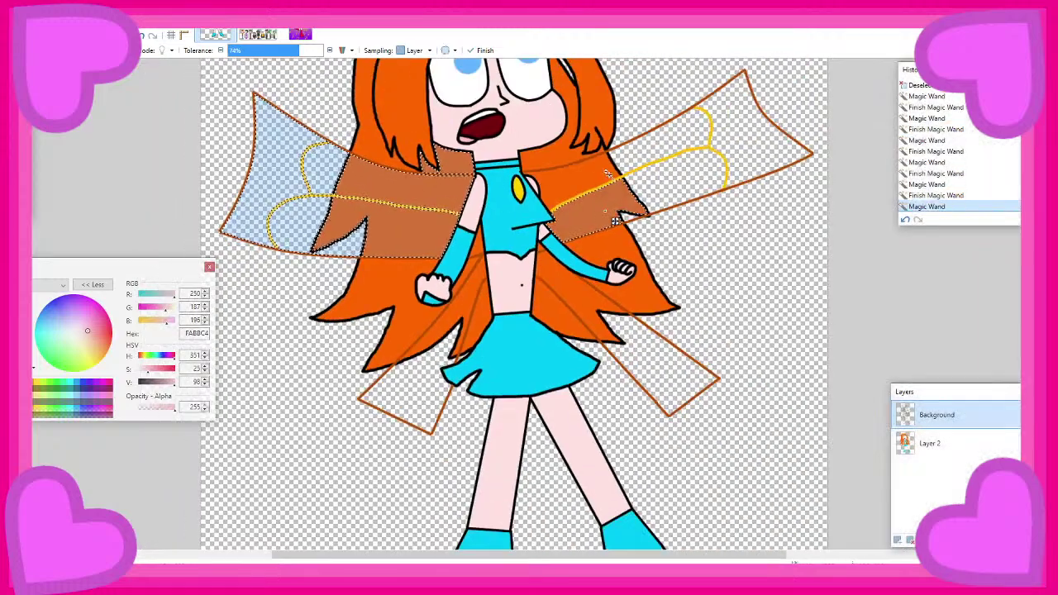
{"action": "left_click", "coordinate": [646, 191], "text": "ctrl"}
{"action": "left_click", "coordinate": [638, 159], "text": "ctrl"}
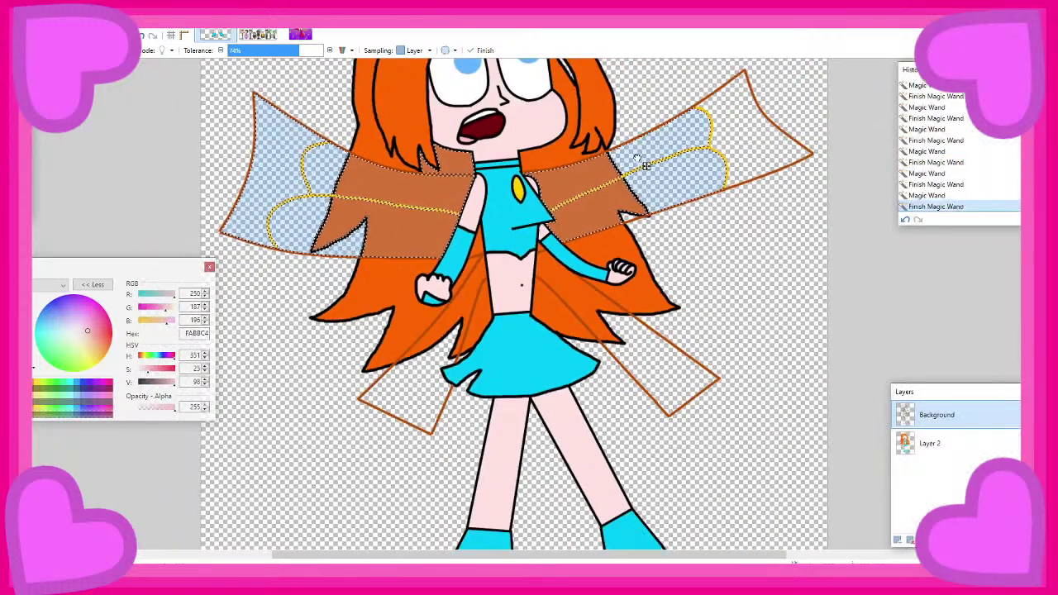
{"action": "left_click", "coordinate": [759, 149], "text": "ctrl"}
{"action": "scroll", "coordinate": [625, 214], "scroll_direction": "up", "scroll_amount": 2}
{"action": "left_click", "coordinate": [627, 221], "text": "ctrl"}
Add the sections of both lower wings, inside and outside the hair, to the selection
{"action": "scroll", "coordinate": [629, 219], "scroll_direction": "down", "scroll_amount": 1}
{"action": "left_click", "coordinate": [649, 433], "text": "ctrl"}
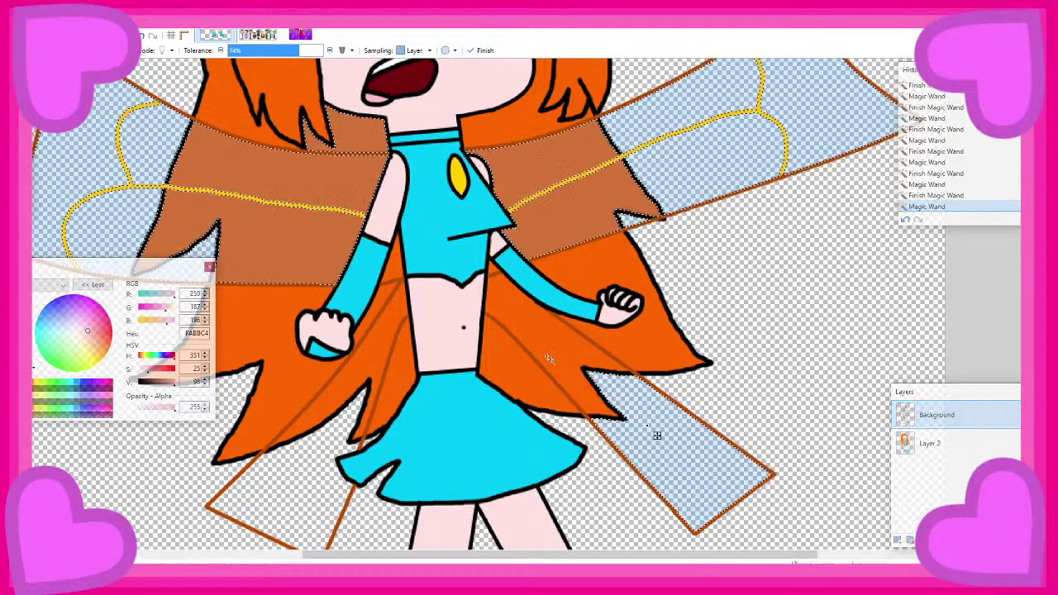
{"action": "scroll", "coordinate": [554, 368], "scroll_direction": "down", "scroll_amount": 1}
{"action": "scroll", "coordinate": [374, 424], "scroll_direction": "up", "scroll_amount": 4}
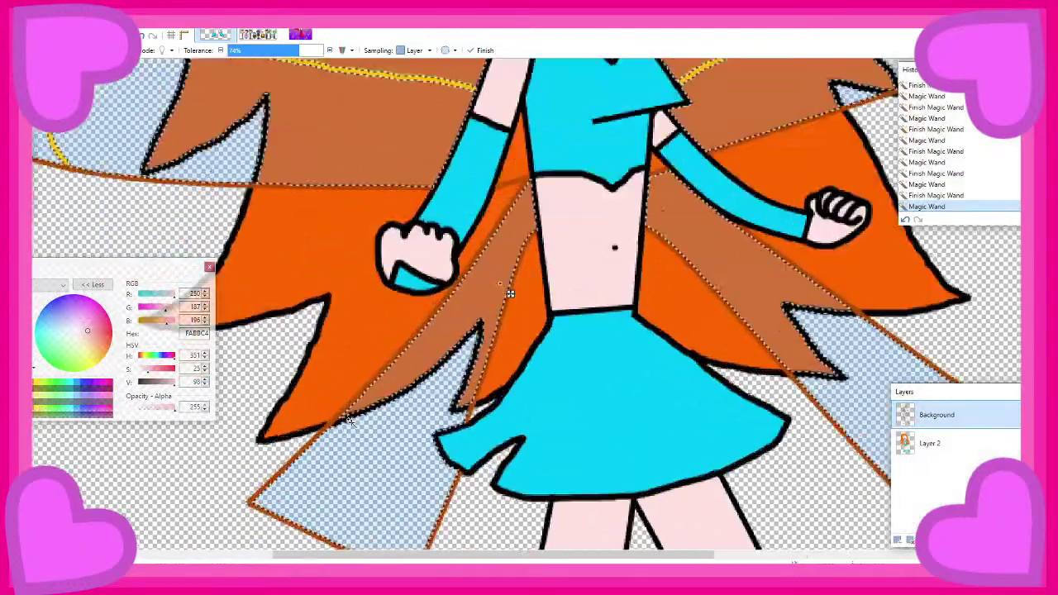
Add the black hair outline inside the lower-left wing to the selection, with the Magic Wand tolerance set to 60%
{"action": "left_click", "coordinate": [384, 407], "text": "ctrl"}
{"action": "left_click", "coordinate": [404, 398], "text": "ctrl"}
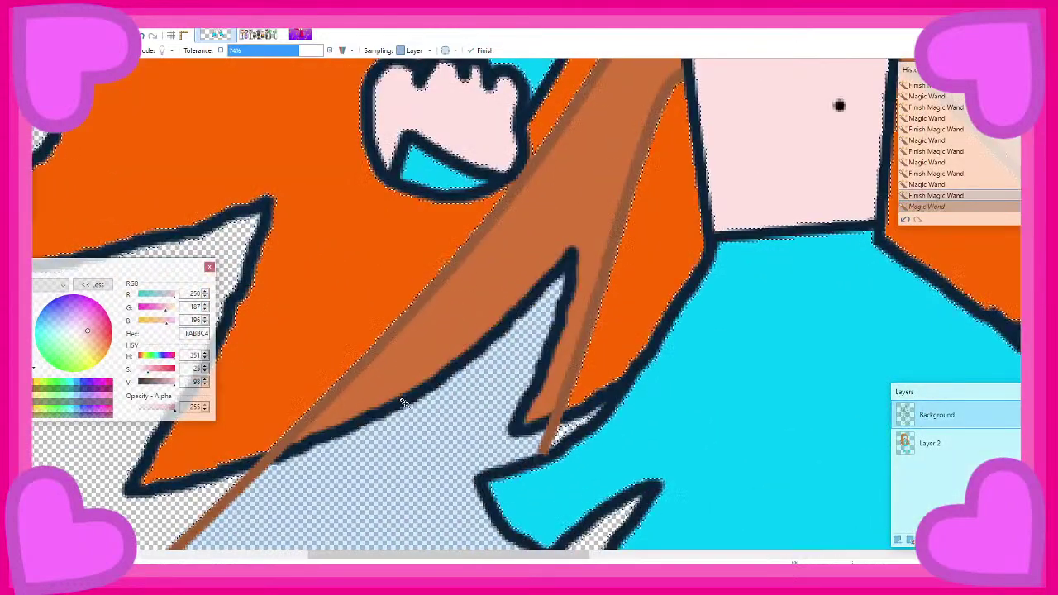
{"action": "left_click_drag", "start_coordinate": [293, 54], "coordinate": [285, 53]}
{"action": "scroll", "coordinate": [413, 366], "scroll_direction": "down", "scroll_amount": 3}
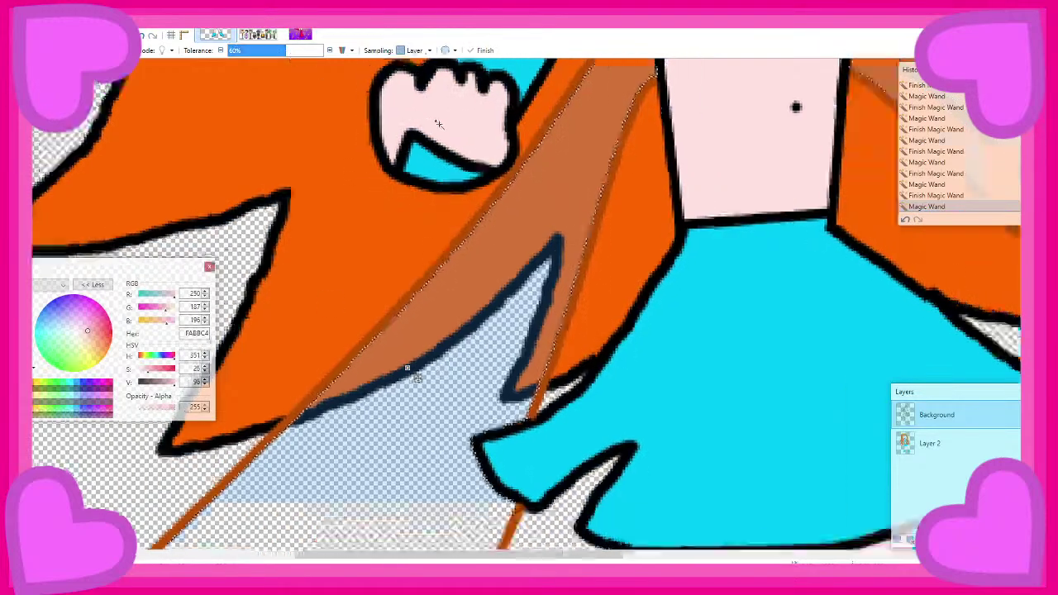
Add the black hair outlines inside the lower-right and upper-left wings to the Magic Wand selection
{"action": "left_click", "coordinate": [834, 240], "text": "ctrl"}
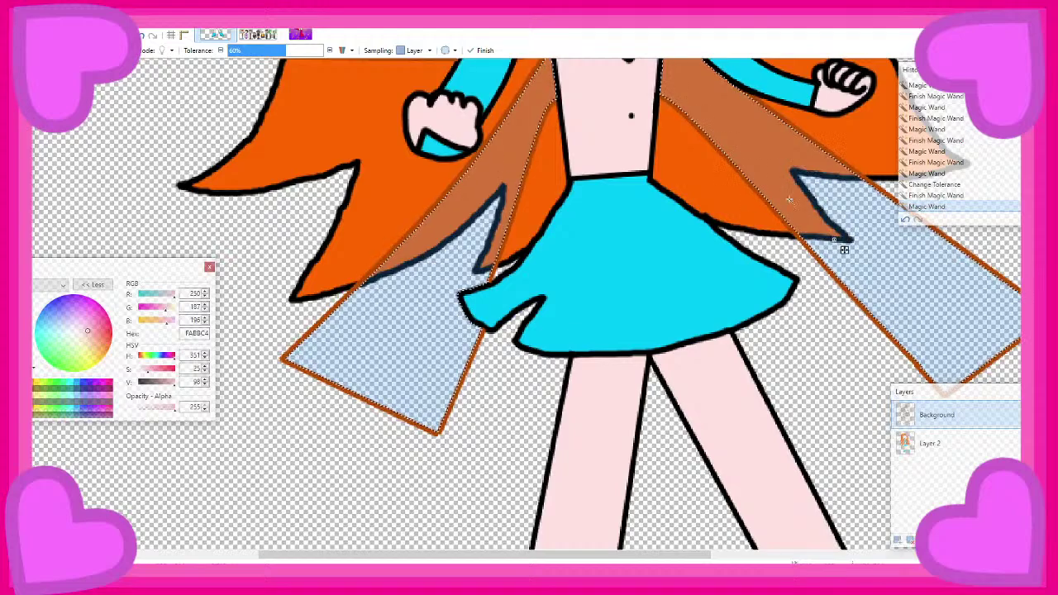
{"action": "scroll", "coordinate": [788, 196], "scroll_direction": "up", "scroll_amount": 3}
{"action": "left_click", "coordinate": [286, 259], "text": "ctrl"}
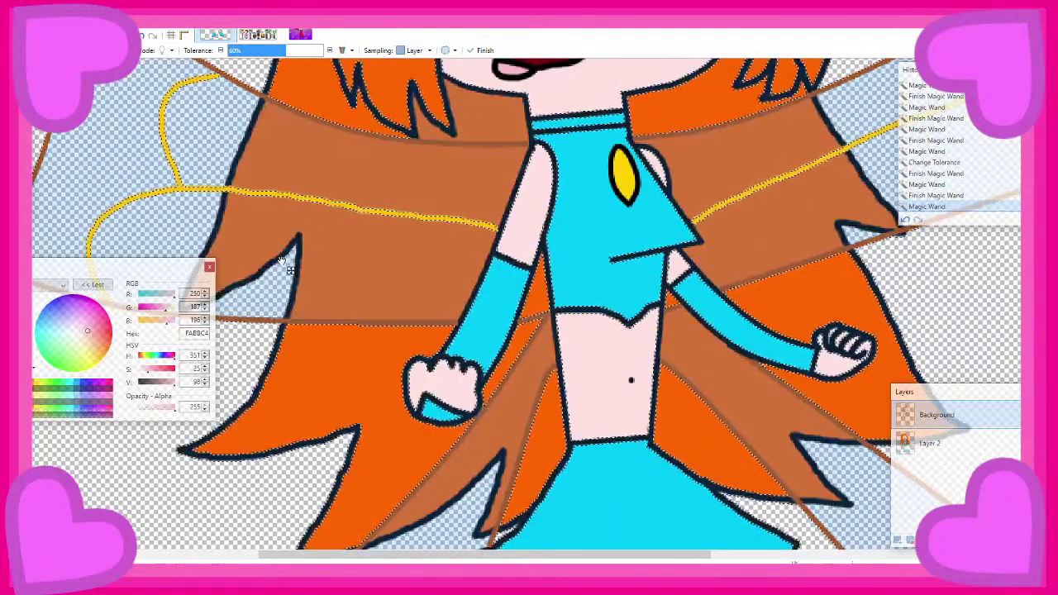
{"action": "key", "text": "ctrl+z"}
{"action": "scroll", "coordinate": [285, 252], "scroll_direction": "up", "scroll_amount": 2}
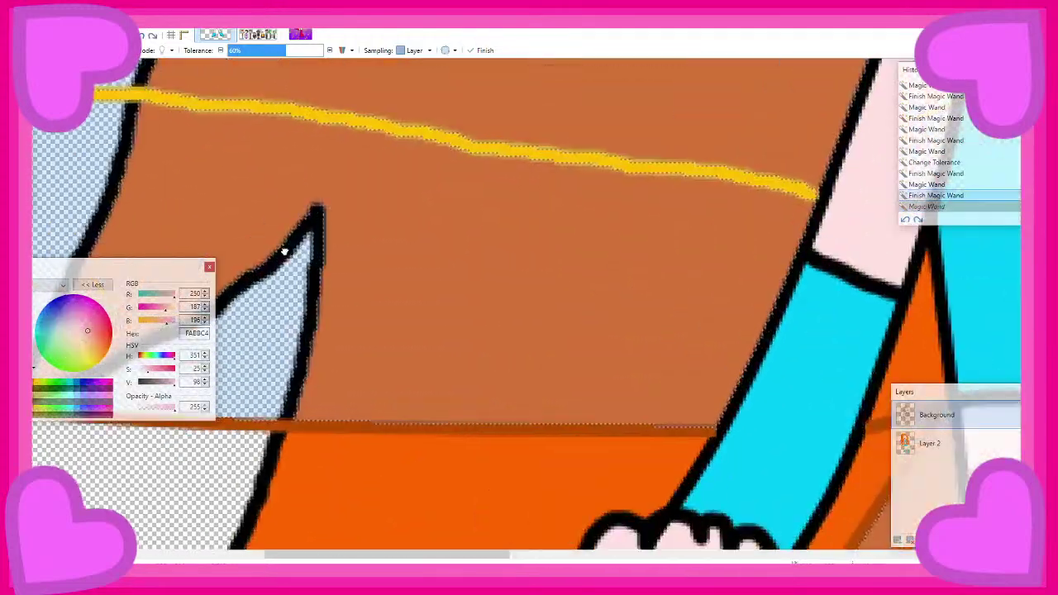
{"action": "left_click", "coordinate": [286, 252], "text": "ctrl"}
{"action": "scroll", "coordinate": [286, 252], "scroll_direction": "down", "scroll_amount": 2}
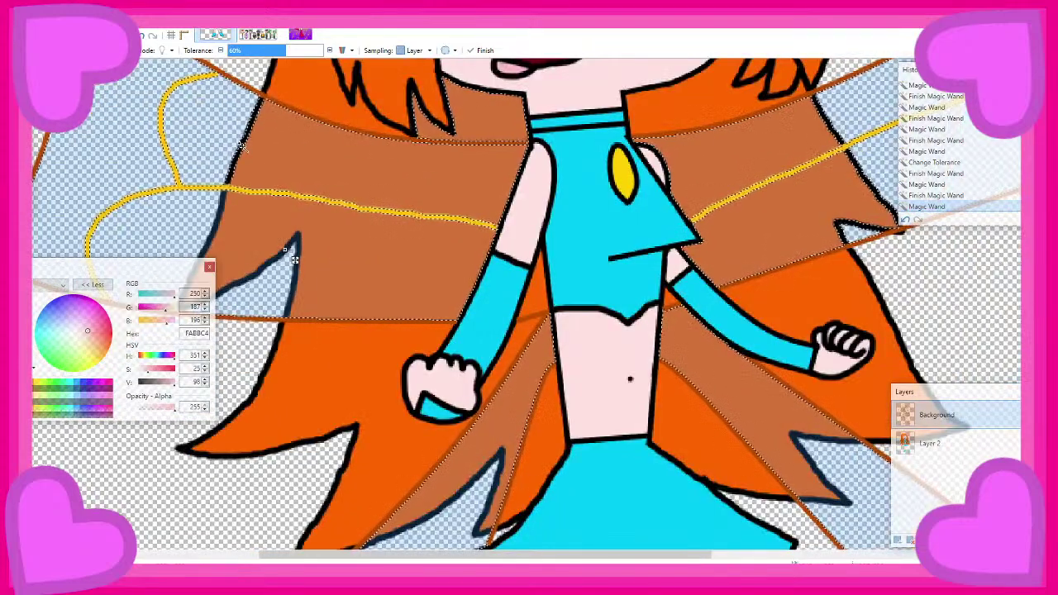
{"action": "left_click", "coordinate": [239, 146], "text": "ctrl"}
Add every piece of the black hair outline inside the upper-right wing to the selection
{"action": "scroll", "coordinate": [238, 146], "scroll_direction": "down", "scroll_amount": 2}
{"action": "scroll", "coordinate": [619, 105], "scroll_direction": "up", "scroll_amount": 1}
{"action": "scroll", "coordinate": [531, 126], "scroll_direction": "up", "scroll_amount": 3}
{"action": "left_click", "coordinate": [514, 146], "text": "ctrl"}
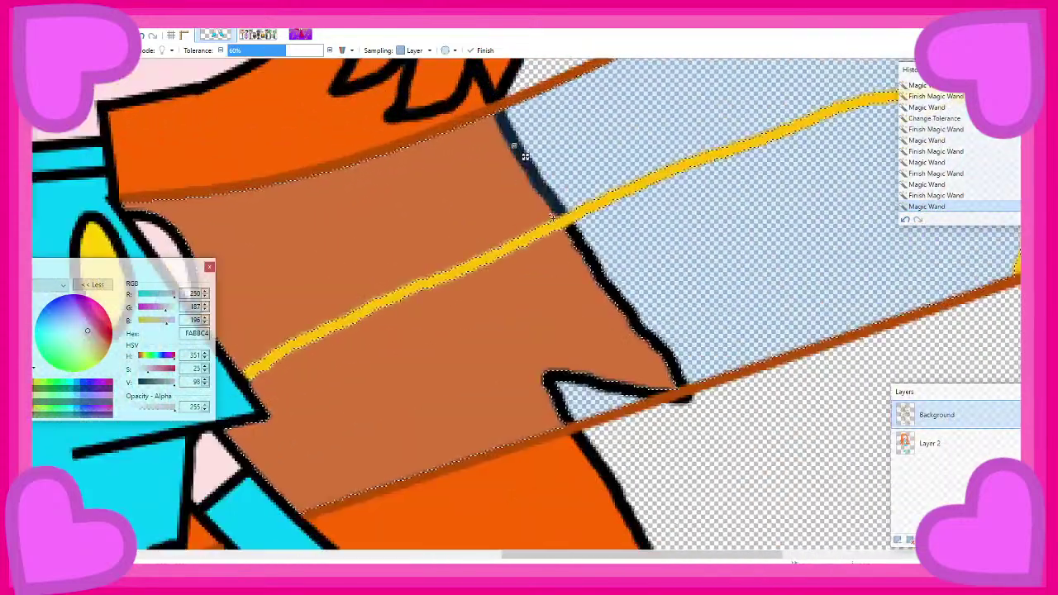
{"action": "left_click", "coordinate": [595, 261], "text": "ctrl"}
{"action": "left_click", "coordinate": [593, 261]}
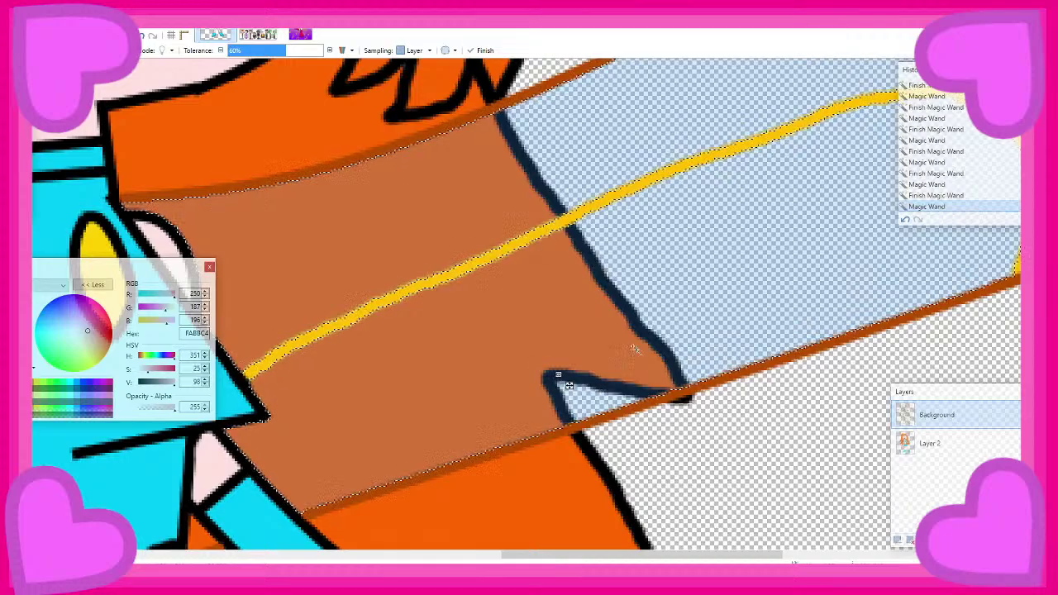
{"action": "scroll", "coordinate": [595, 273], "scroll_direction": "down", "scroll_amount": 3}
{"action": "scroll", "coordinate": [679, 279], "scroll_direction": "down", "scroll_amount": 2}
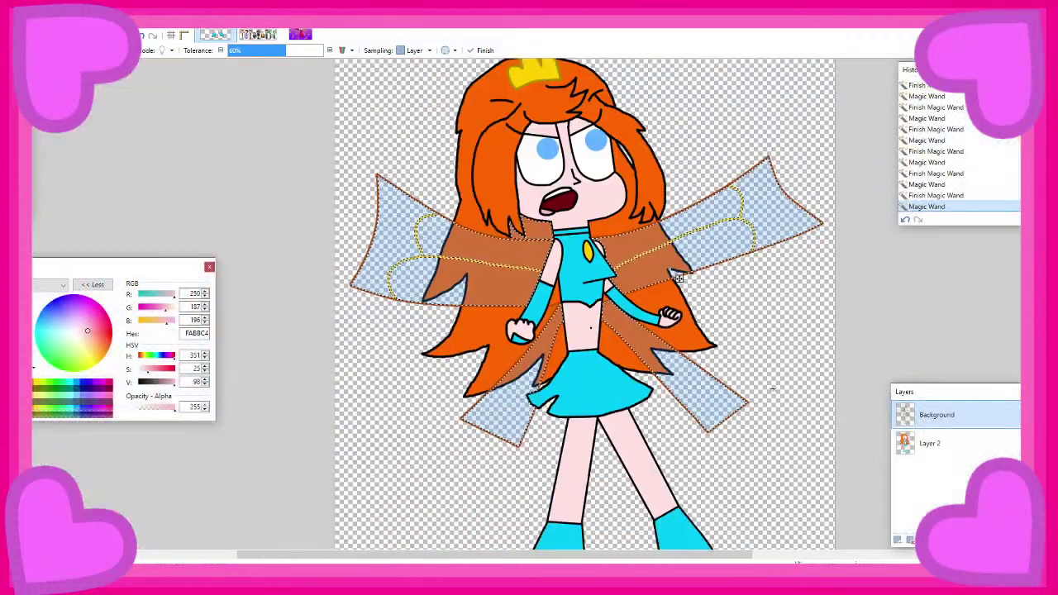
Create a new layer for the wing color between Background and Layer 2, and switch to the Paintbrush
{"action": "left_click", "coordinate": [899, 541]}
{"action": "left_click_drag", "start_coordinate": [923, 418], "coordinate": [929, 446]}
{"action": "key", "text": "b"}
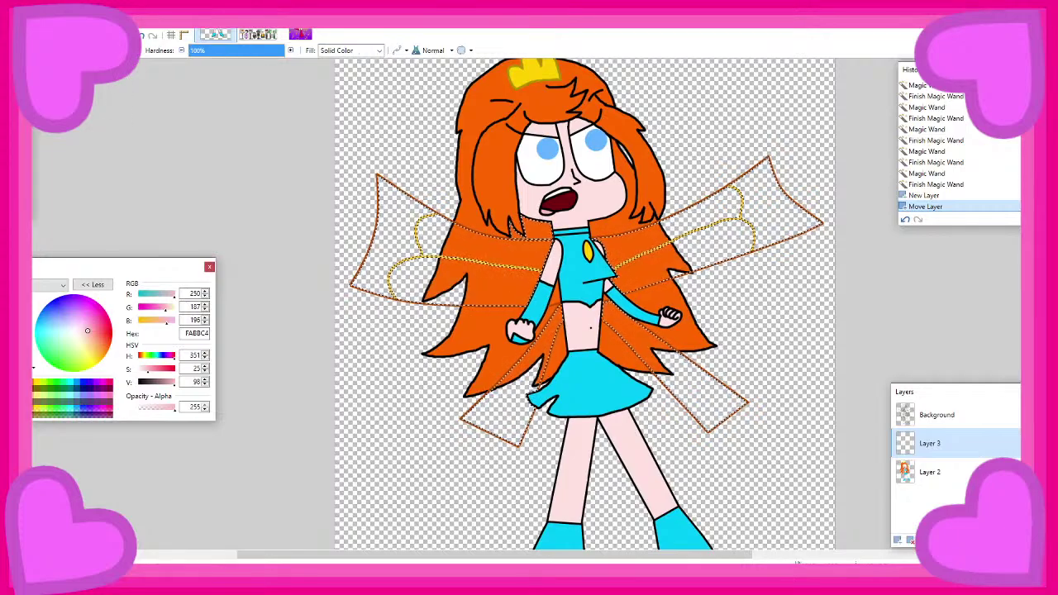
Paint all the selected wings orange (hex F98100) on Layer 3, undoing a trial stroke in the darker orange F96800
{"action": "left_click", "coordinate": [105, 356]}
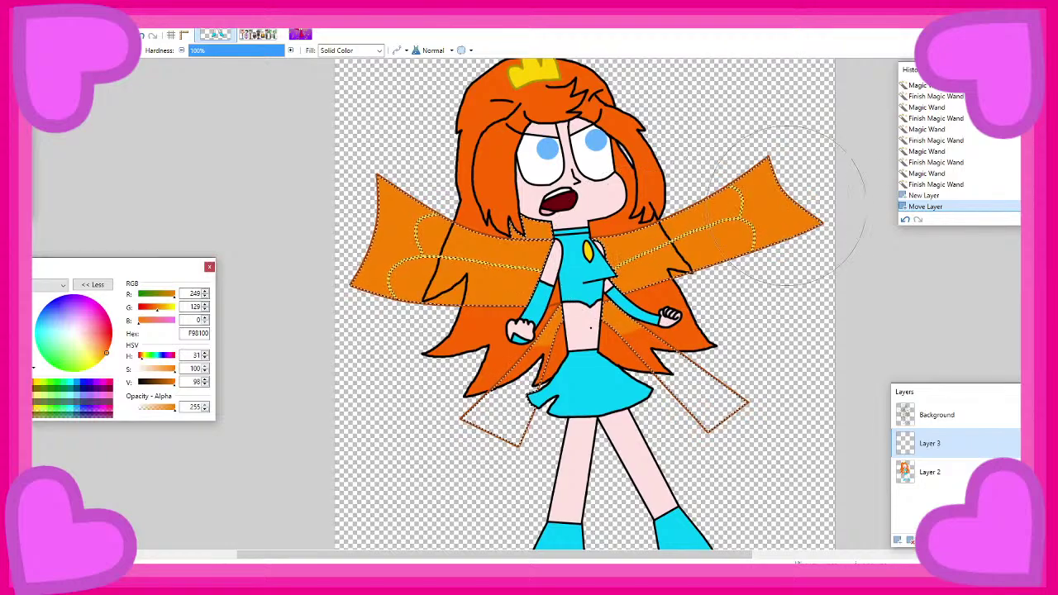
{"action": "left_click_drag", "start_coordinate": [542, 308], "coordinate": [821, 344]}
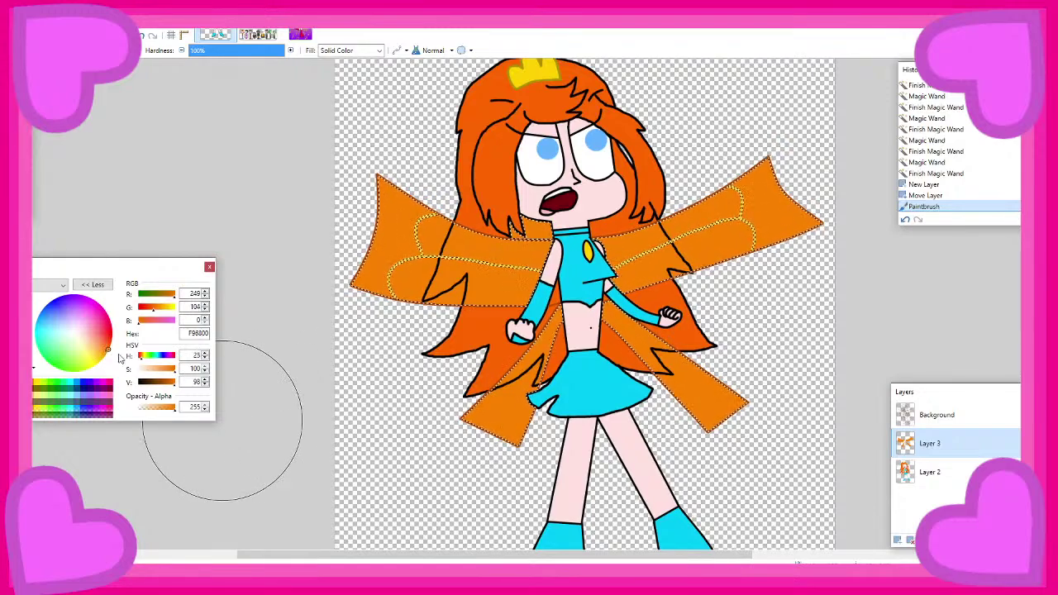
{"action": "left_click_drag", "start_coordinate": [668, 252], "coordinate": [767, 207]}
{"action": "key", "text": "ctrl+z"}
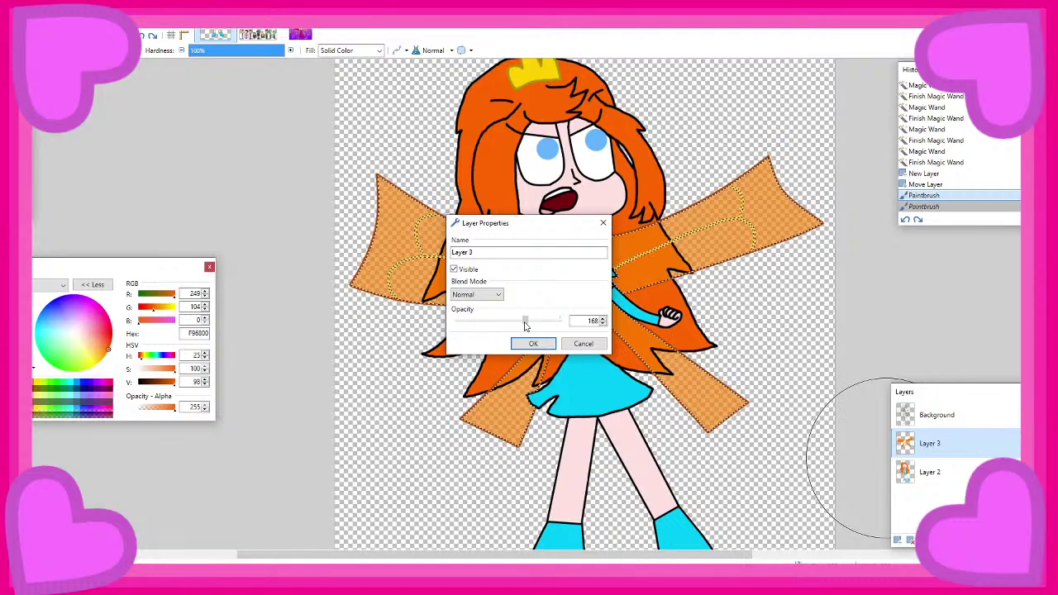
Make the wing color translucent by lowering Layer 3's opacity to about 168, and deselect the wings
{"action": "left_click", "coordinate": [536, 344]}
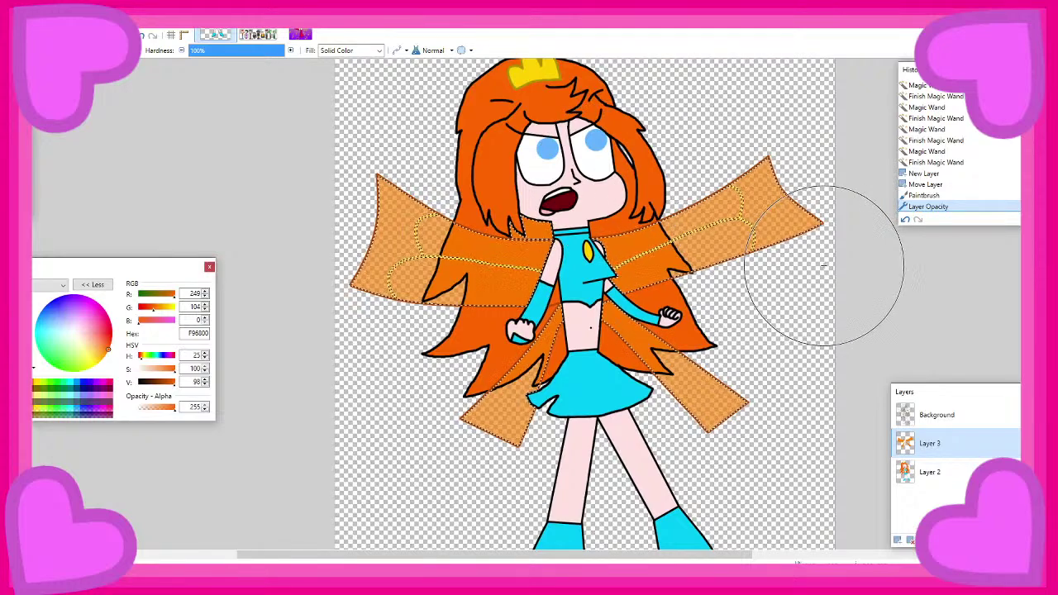
{"action": "key", "text": "ctrl+d"}
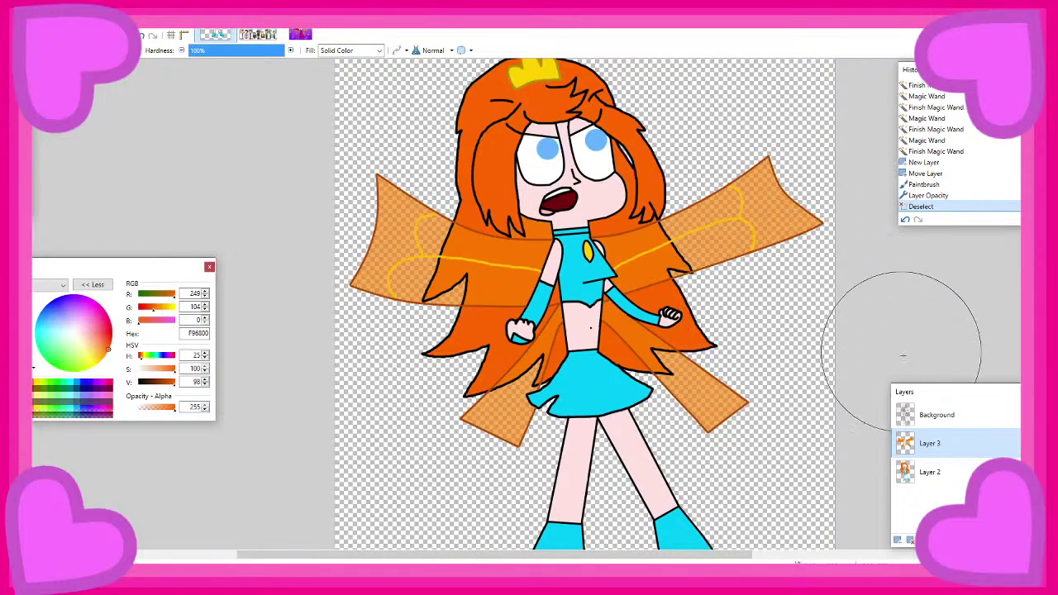
{"action": "scroll", "coordinate": [821, 340], "scroll_direction": "down", "scroll_amount": 3}
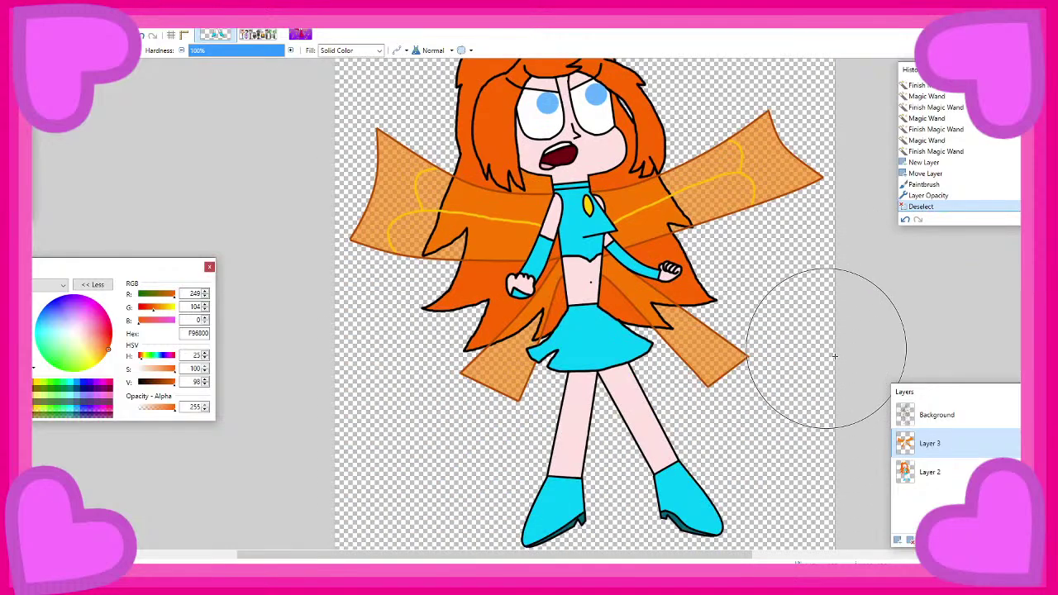
{"action": "left_click", "coordinate": [934, 415]}
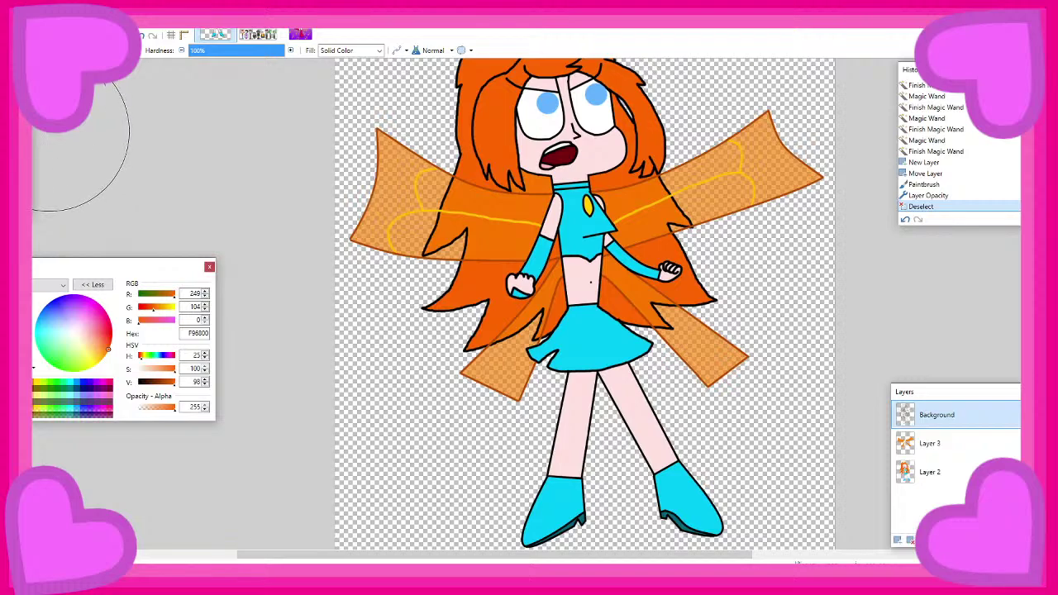
{"action": "left_click", "coordinate": [11, 126]}
{"action": "scroll", "coordinate": [582, 300], "scroll_direction": "up", "scroll_amount": 3}
{"action": "scroll", "coordinate": [582, 300], "scroll_direction": "down", "scroll_amount": 2}
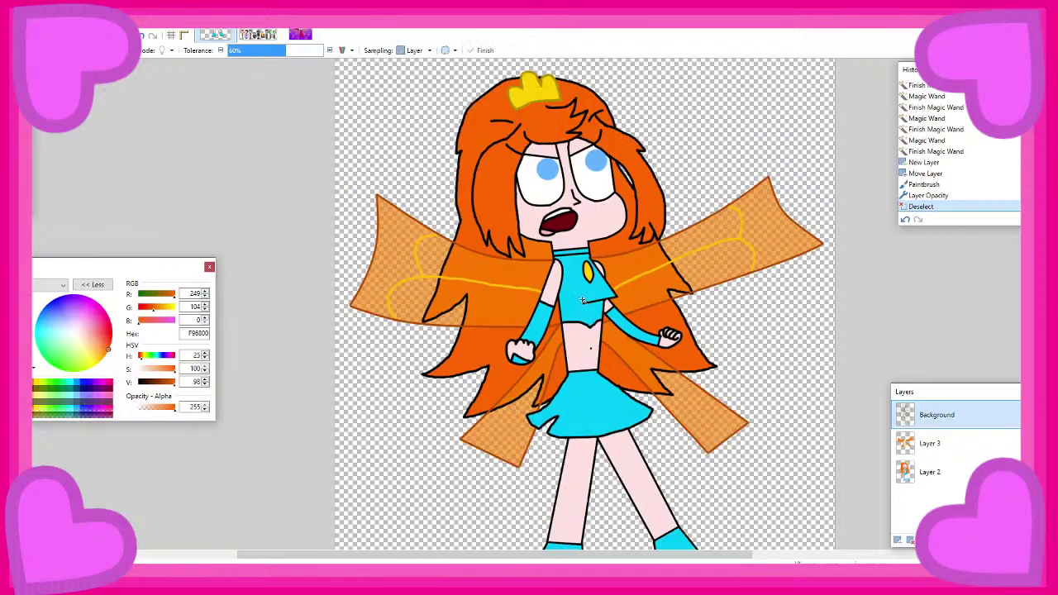
{"action": "scroll", "coordinate": [521, 205], "scroll_direction": "up", "scroll_amount": 4}
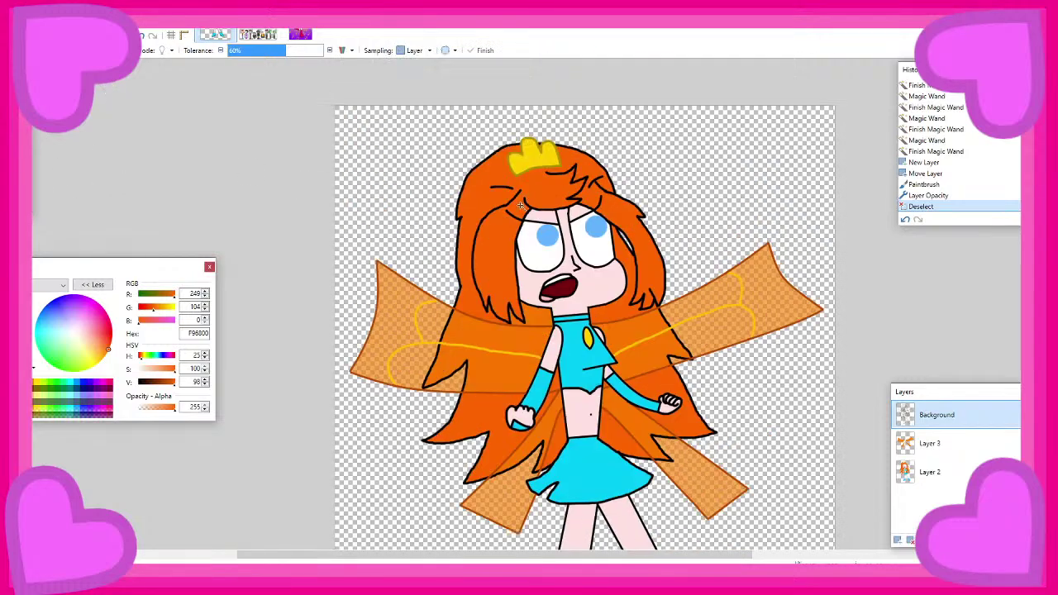
{"action": "scroll", "coordinate": [601, 259], "scroll_direction": "down", "scroll_amount": 10}
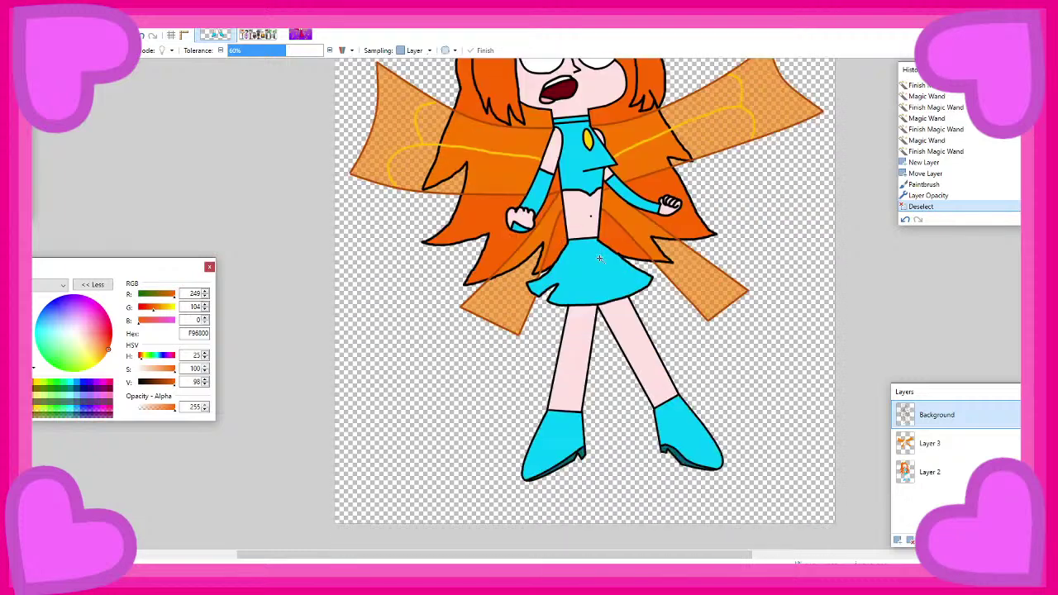
{"action": "scroll", "coordinate": [862, 302], "scroll_direction": "up", "scroll_amount": 8}
Add a new layer directly beneath Background for highlights and set the Paintbrush size to 4
{"action": "left_click", "coordinate": [903, 543]}
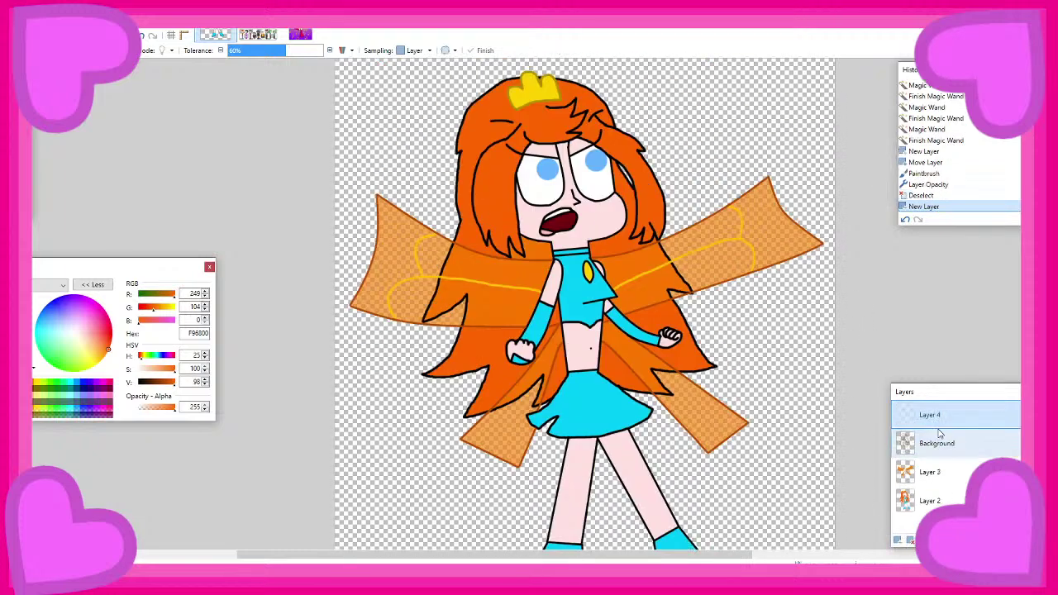
{"action": "left_click", "coordinate": [958, 539]}
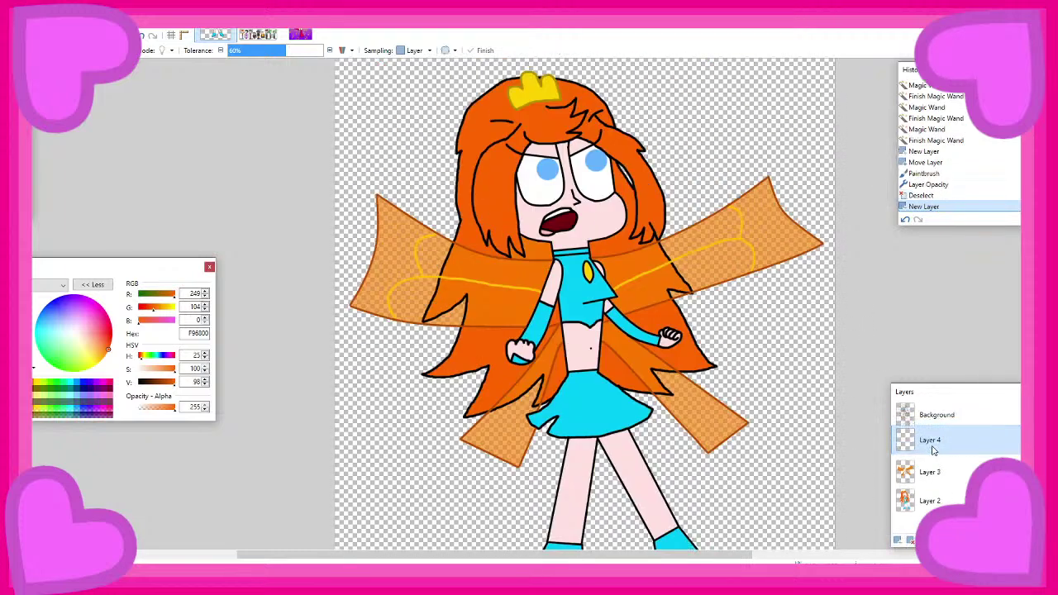
{"action": "key", "text": "b"}
{"action": "left_click", "coordinate": [132, 49]}
{"action": "scroll", "coordinate": [114, 81], "scroll_direction": "up", "scroll_amount": 12}
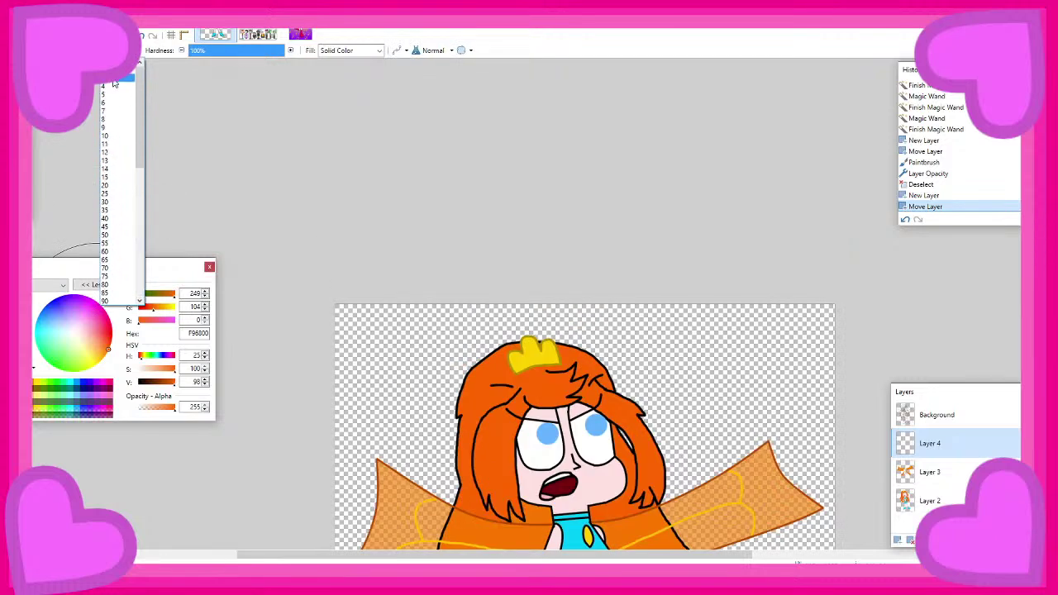
{"action": "left_click", "coordinate": [114, 87]}
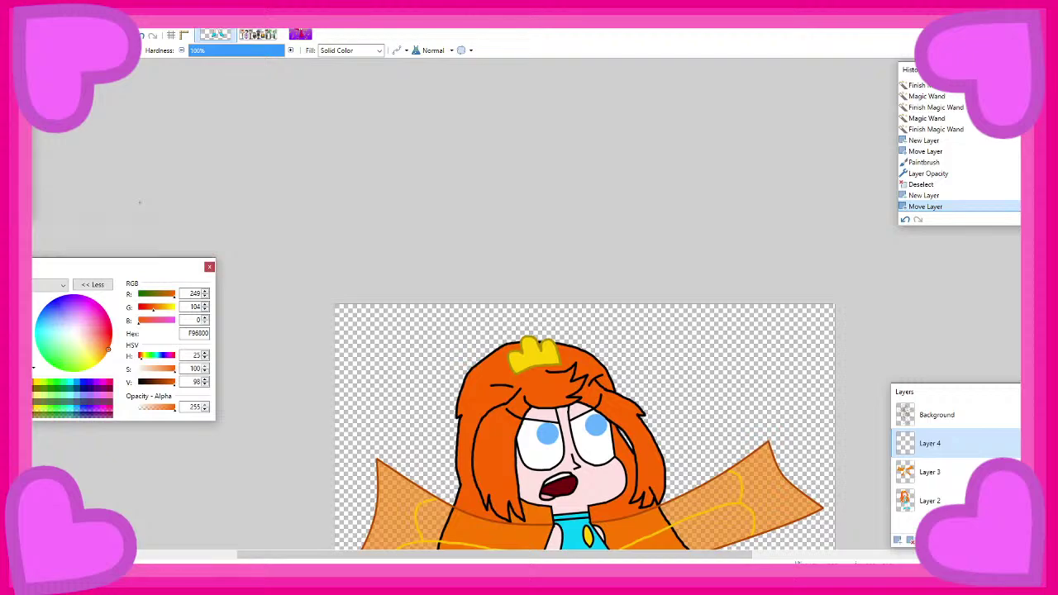
Paint one long white highlight down the right side of the yellow gem on the chest, undoing stray strokes
{"action": "scroll", "coordinate": [139, 202], "scroll_direction": "down", "scroll_amount": 3}
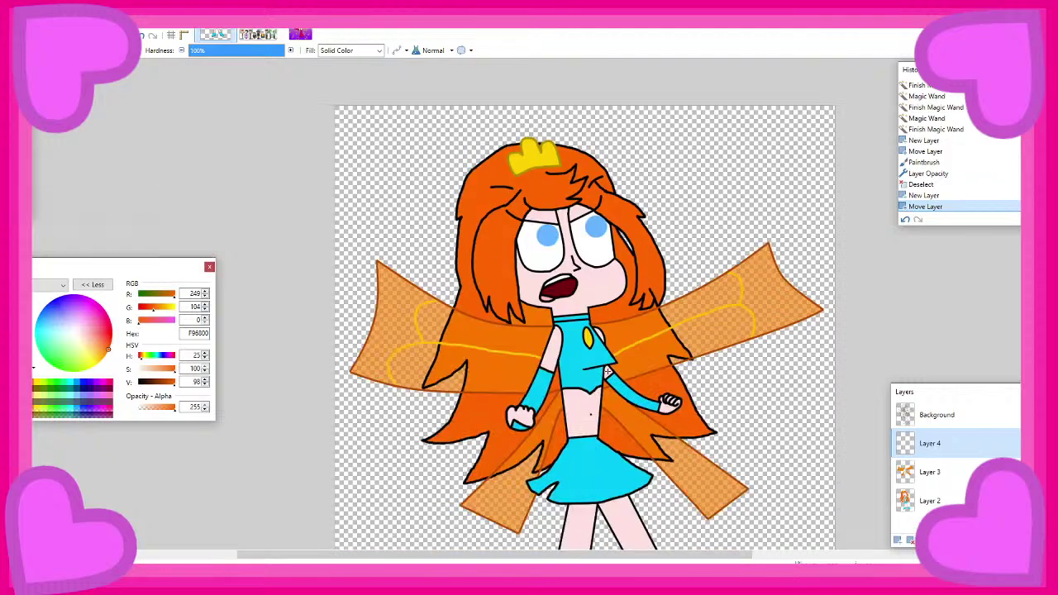
{"action": "scroll", "coordinate": [603, 367], "scroll_direction": "up", "scroll_amount": 6}
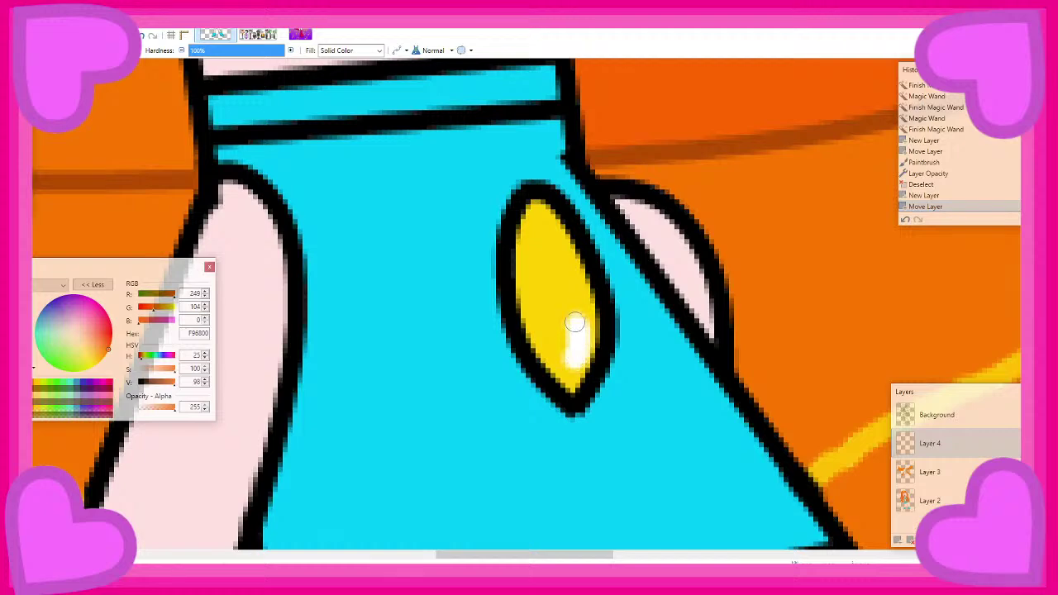
{"action": "mouse_move", "coordinate": [573, 314]}
{"action": "left_mouse_down"}
{"action": "mouse_move", "coordinate": [557, 267]}
{"action": "mouse_move", "coordinate": [577, 333]}
{"action": "left_mouse_up"}
{"action": "key", "text": "ctrl+z"}
{"action": "key", "text": "ctrl+z"}
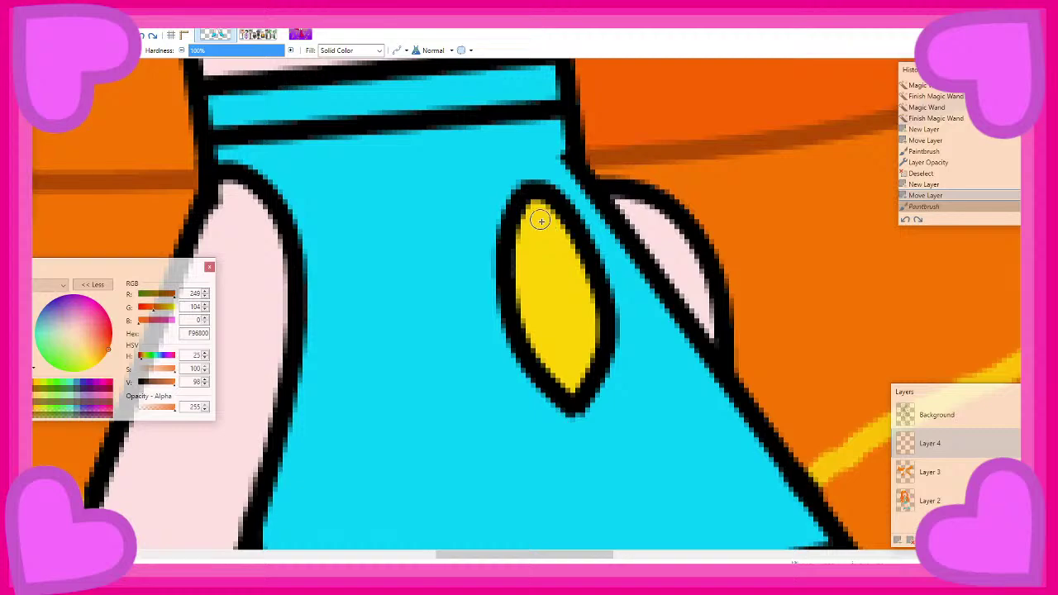
{"action": "mouse_move", "coordinate": [540, 220]}
{"action": "left_mouse_down"}
{"action": "mouse_move", "coordinate": [564, 267]}
{"action": "mouse_move", "coordinate": [574, 373]}
{"action": "left_mouse_up"}
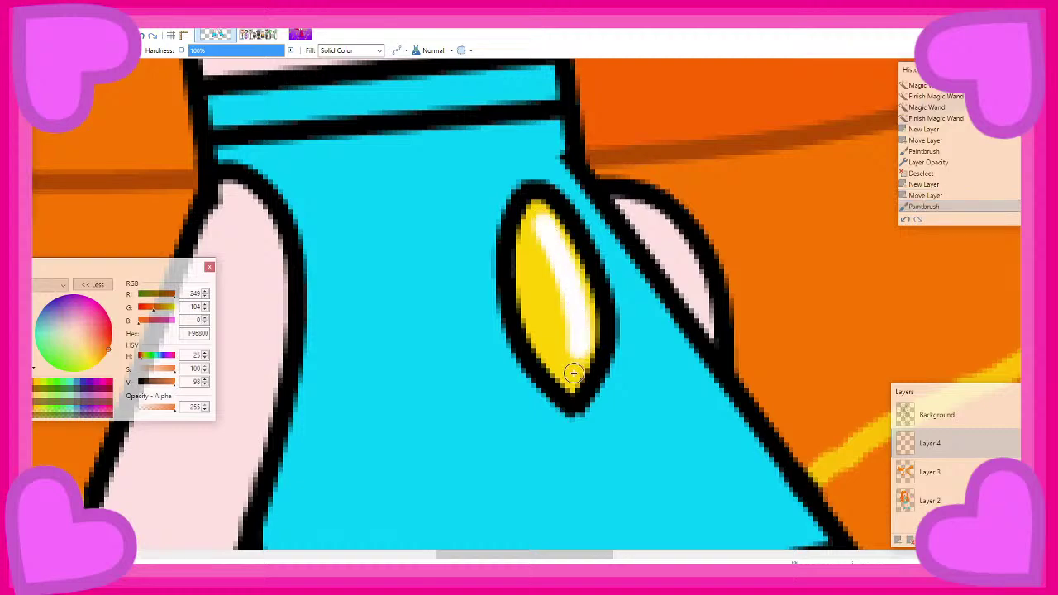
{"action": "left_click", "coordinate": [574, 373]}
{"action": "scroll", "coordinate": [697, 252], "scroll_direction": "down", "scroll_amount": 4}
{"action": "key", "text": "ctrl+z"}
Paint a short white highlight near the tip of each of the crown's three points on Layer 4
{"action": "scroll", "coordinate": [683, 231], "scroll_direction": "up", "scroll_amount": 5}
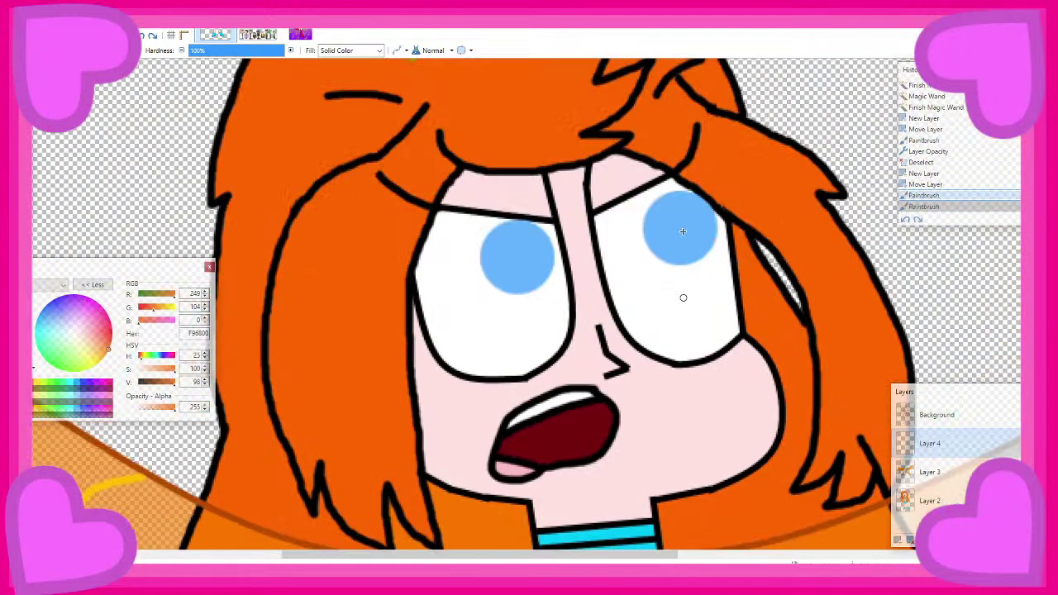
{"action": "scroll", "coordinate": [682, 232], "scroll_direction": "up", "scroll_amount": 3}
{"action": "scroll", "coordinate": [504, 208], "scroll_direction": "up", "scroll_amount": 4}
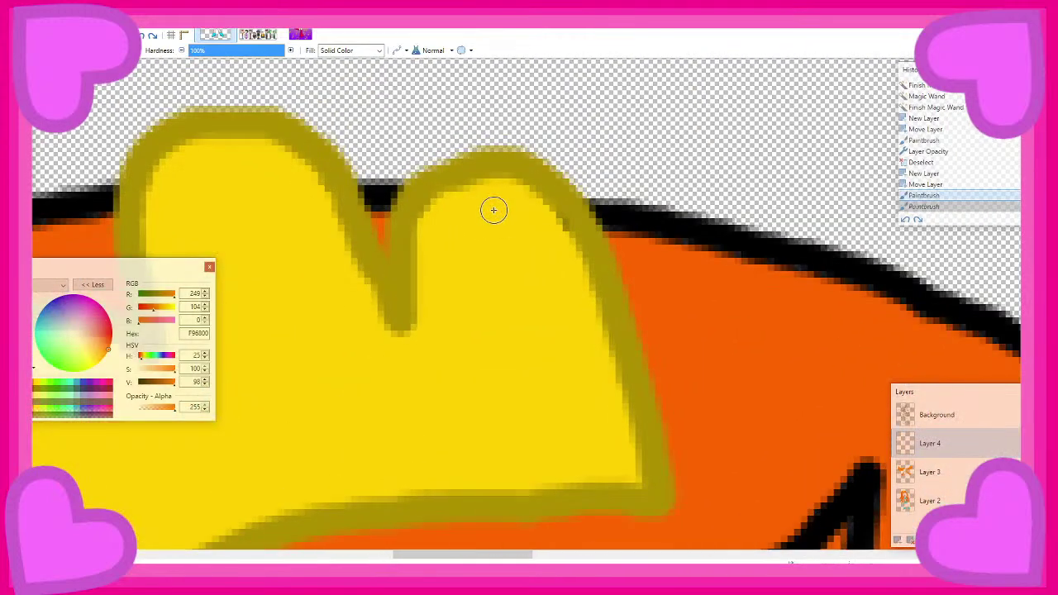
{"action": "left_click_drag", "start_coordinate": [494, 210], "coordinate": [544, 247]}
{"action": "scroll", "coordinate": [368, 209], "scroll_direction": "down", "scroll_amount": 1}
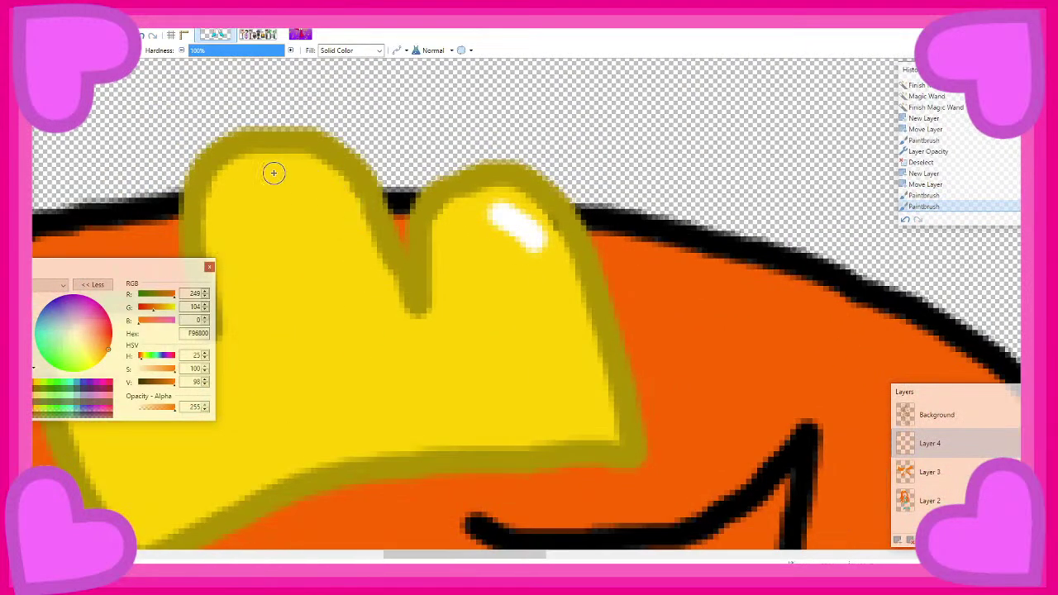
{"action": "left_click_drag", "start_coordinate": [273, 173], "coordinate": [321, 192]}
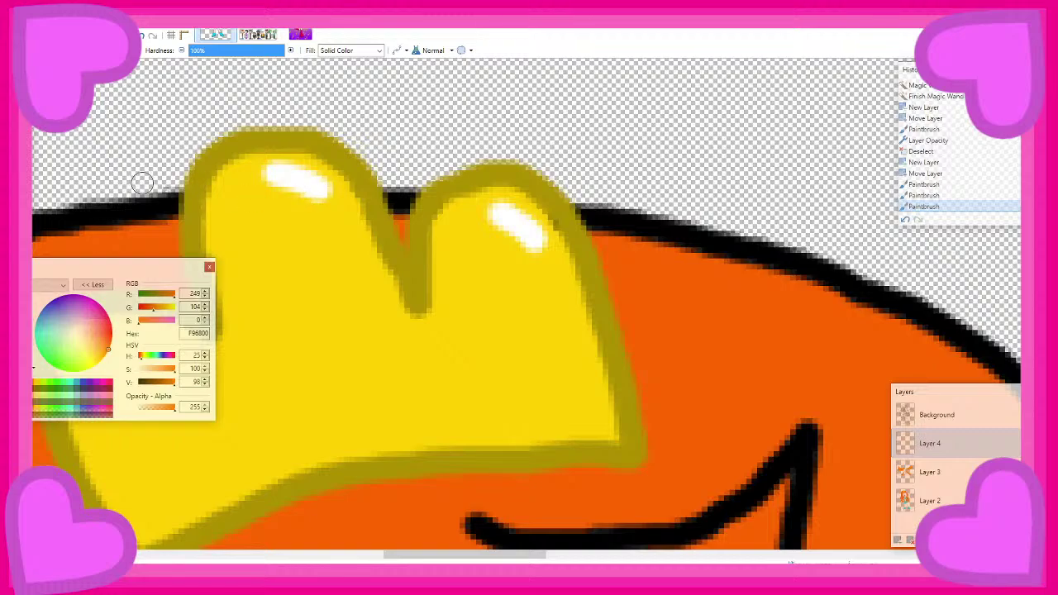
{"action": "scroll", "coordinate": [252, 193], "scroll_direction": "down", "scroll_amount": 3}
{"action": "scroll", "coordinate": [333, 237], "scroll_direction": "up", "scroll_amount": 3}
{"action": "left_click_drag", "start_coordinate": [289, 285], "coordinate": [351, 286]}
{"action": "scroll", "coordinate": [550, 237], "scroll_direction": "down", "scroll_amount": 4}
{"action": "scroll", "coordinate": [498, 202], "scroll_direction": "up", "scroll_amount": 1}
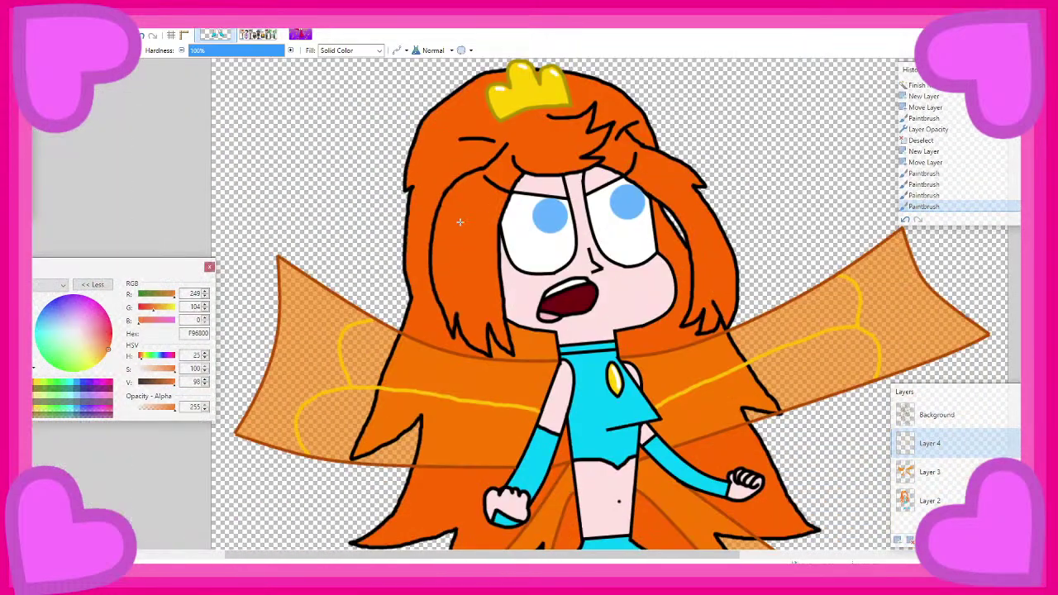
Look over the whole colored figure from the crown down to the boots for areas still needing highlights
{"action": "scroll", "coordinate": [461, 221], "scroll_direction": "down", "scroll_amount": 3}
{"action": "scroll", "coordinate": [471, 185], "scroll_direction": "up", "scroll_amount": 1}
{"action": "scroll", "coordinate": [494, 179], "scroll_direction": "down", "scroll_amount": 1}
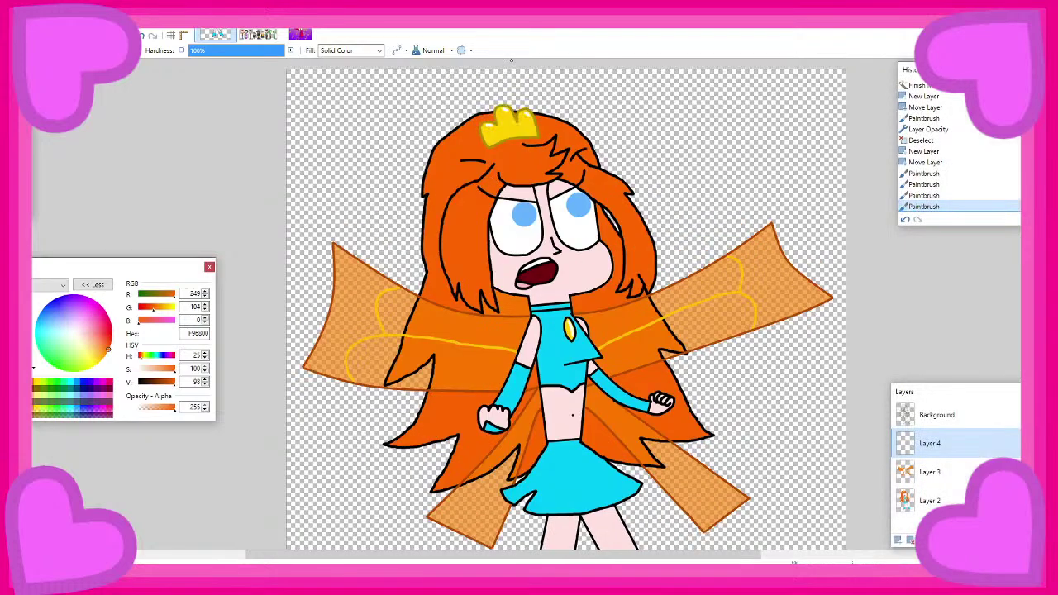
{"action": "scroll", "coordinate": [612, 380], "scroll_direction": "down", "scroll_amount": 3}
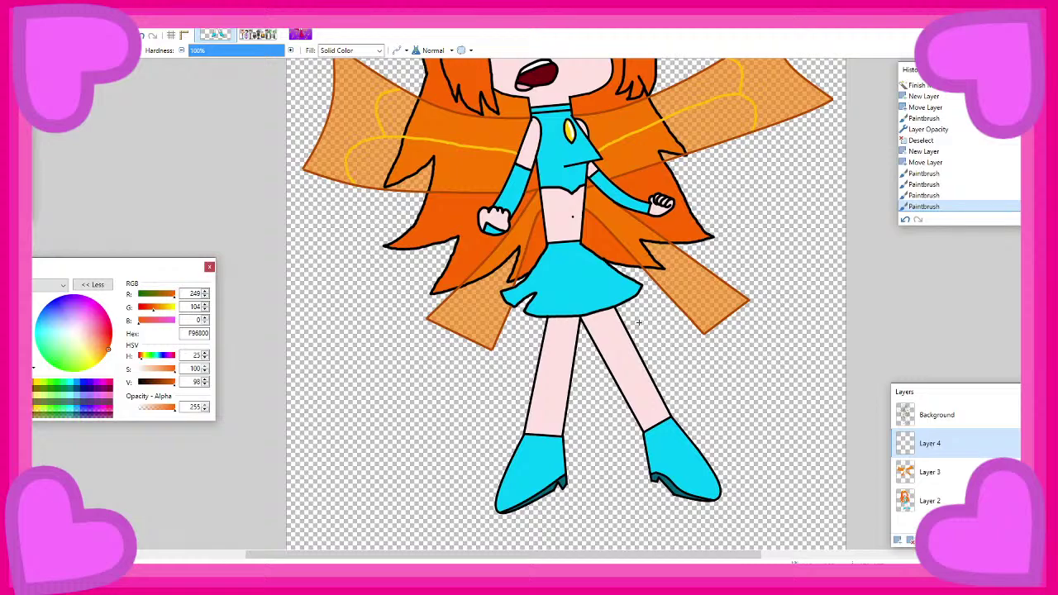
{"action": "scroll", "coordinate": [638, 323], "scroll_direction": "down", "scroll_amount": 2}
{"action": "scroll", "coordinate": [752, 382], "scroll_direction": "up", "scroll_amount": 2}
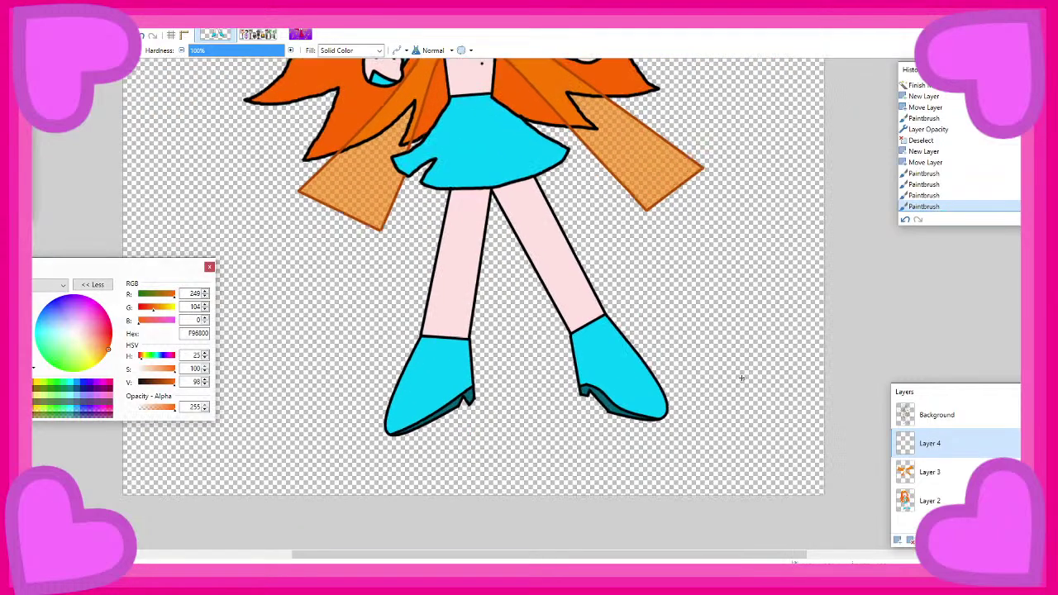
{"action": "scroll", "coordinate": [681, 323], "scroll_direction": "down", "scroll_amount": 3}
{"action": "scroll", "coordinate": [533, 281], "scroll_direction": "up", "scroll_amount": 4}
{"action": "scroll", "coordinate": [533, 281], "scroll_direction": "up", "scroll_amount": 3}
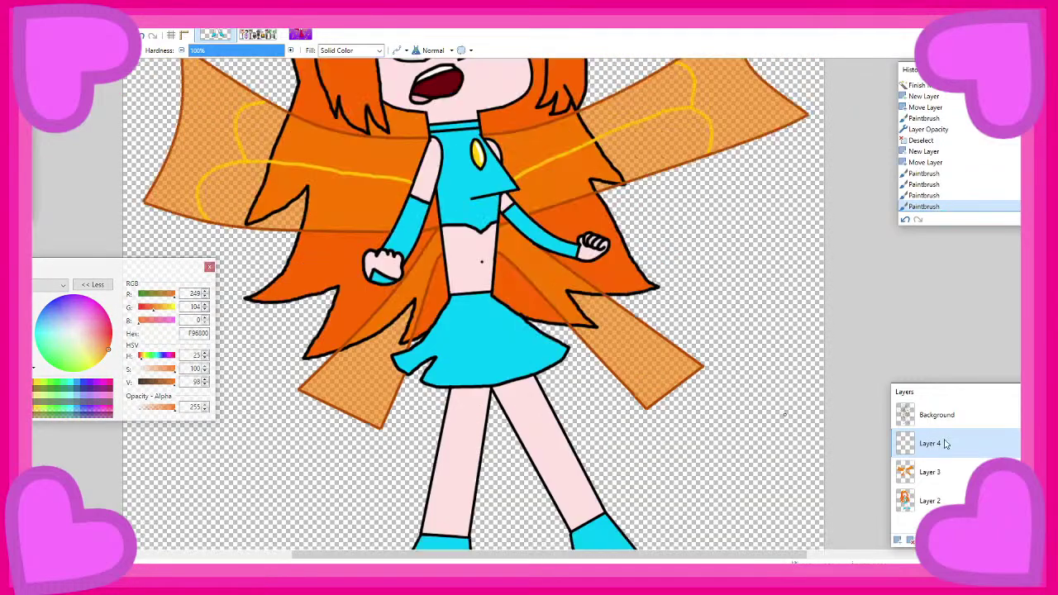
On the Background layer, select the skin areas of the bare upper arm, face, midriff and one leg with the Magic Wand
{"action": "left_click", "coordinate": [949, 414]}
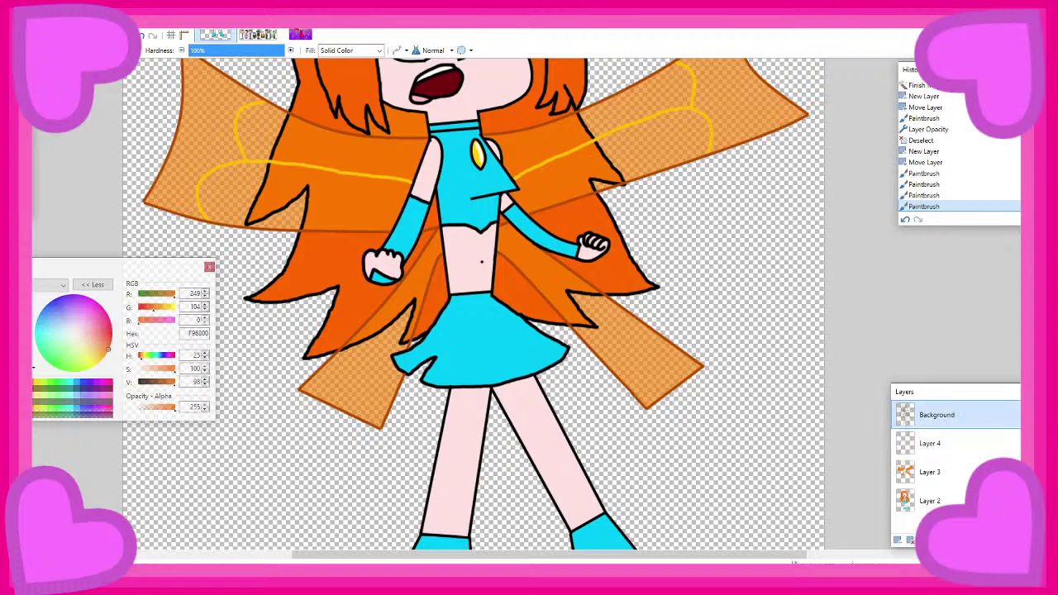
{"action": "key", "text": "f"}
{"action": "scroll", "coordinate": [404, 277], "scroll_direction": "up", "scroll_amount": 3}
{"action": "left_click", "coordinate": [438, 306]}
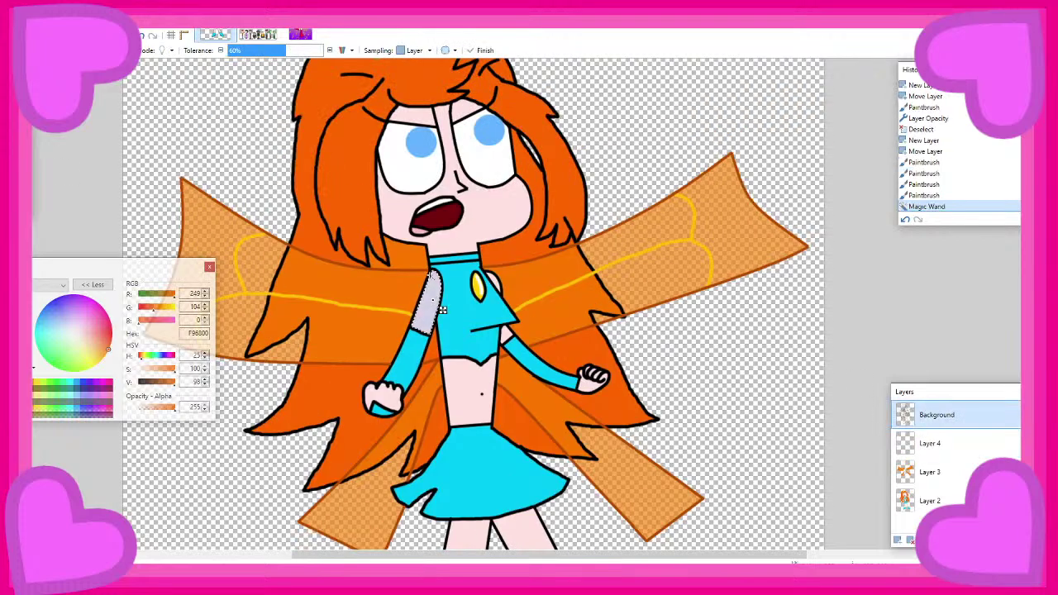
{"action": "left_click", "coordinate": [440, 252], "text": "ctrl"}
{"action": "left_click", "coordinate": [453, 399], "text": "ctrl"}
{"action": "scroll", "coordinate": [455, 401], "scroll_direction": "down", "scroll_amount": 3}
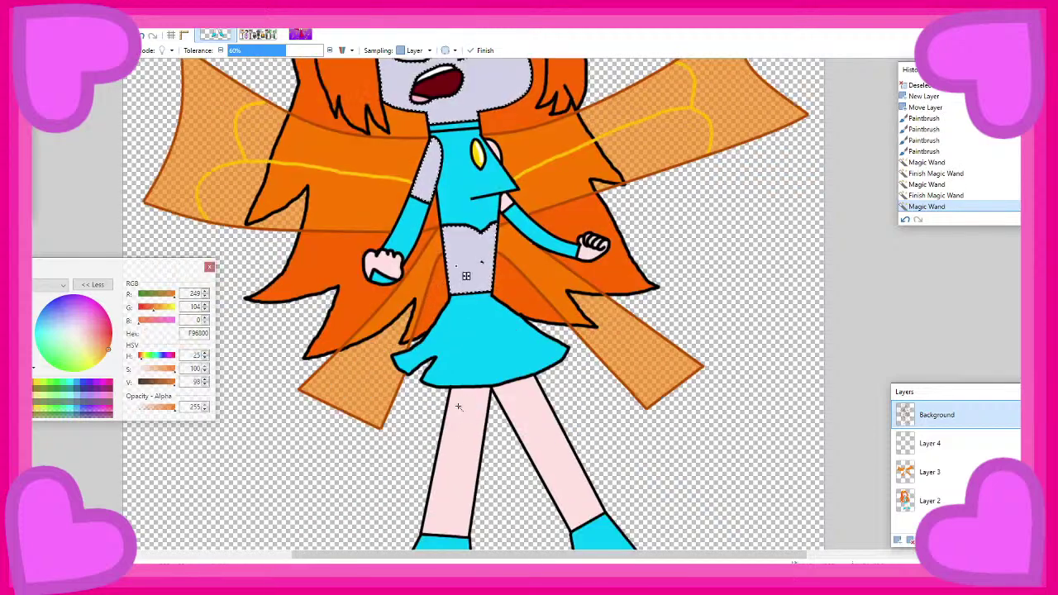
{"action": "left_click", "coordinate": [463, 437], "text": "ctrl"}
Sample the skin color from Layer 2, activate Layer 4 for the Paintbrush and darken the color to value 74
{"action": "left_click", "coordinate": [925, 498]}
{"action": "key", "text": "k"}
{"action": "left_click", "coordinate": [545, 446]}
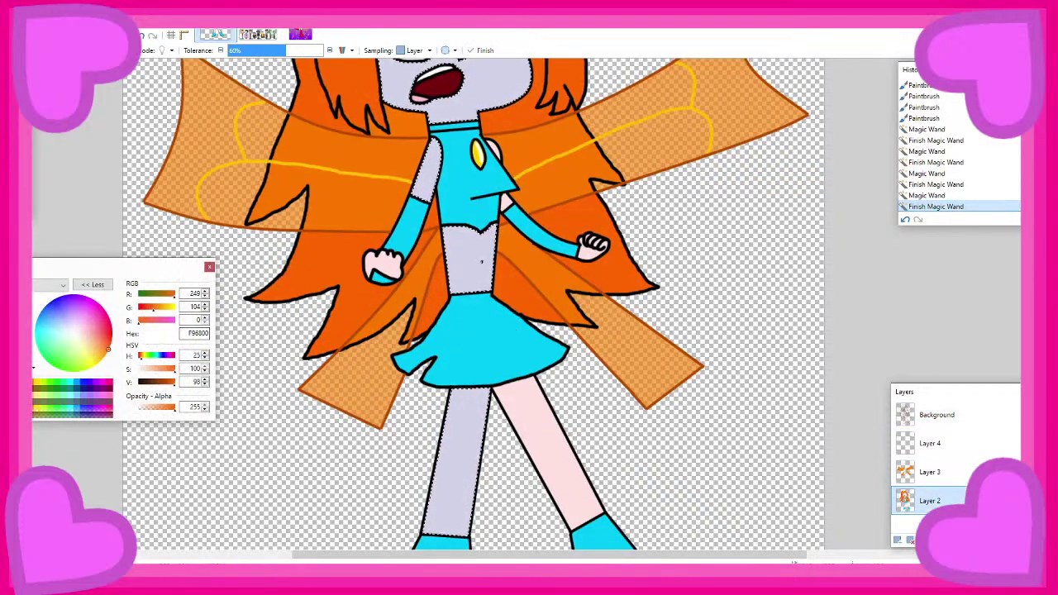
{"action": "key", "text": "BackSpace"}
{"action": "left_click", "coordinate": [459, 418]}
{"action": "key", "text": "alt+Page_Up"}
{"action": "key", "text": "alt+Page_Up"}
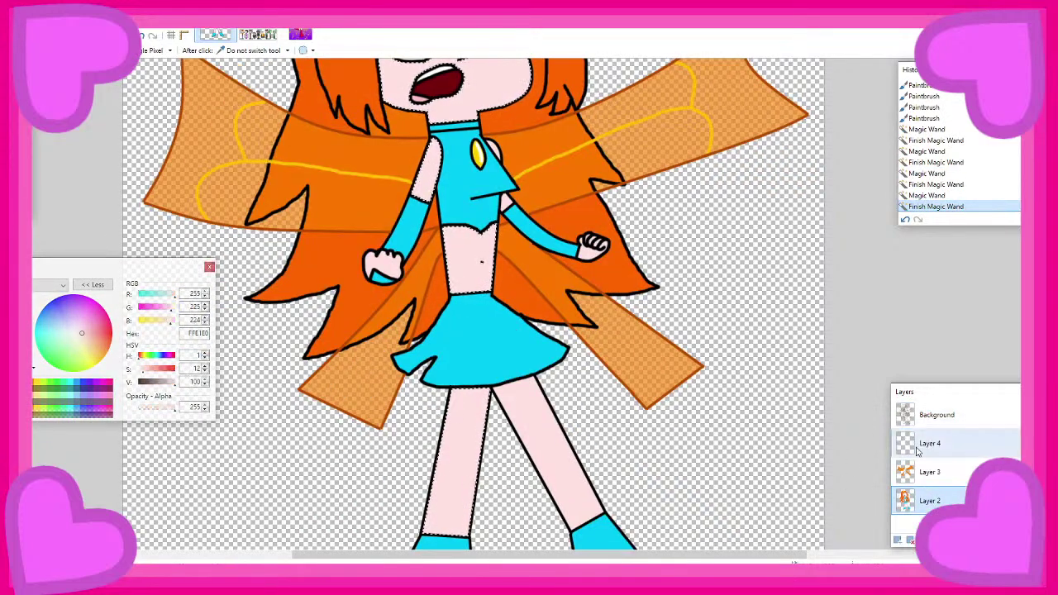
{"action": "key", "text": "b"}
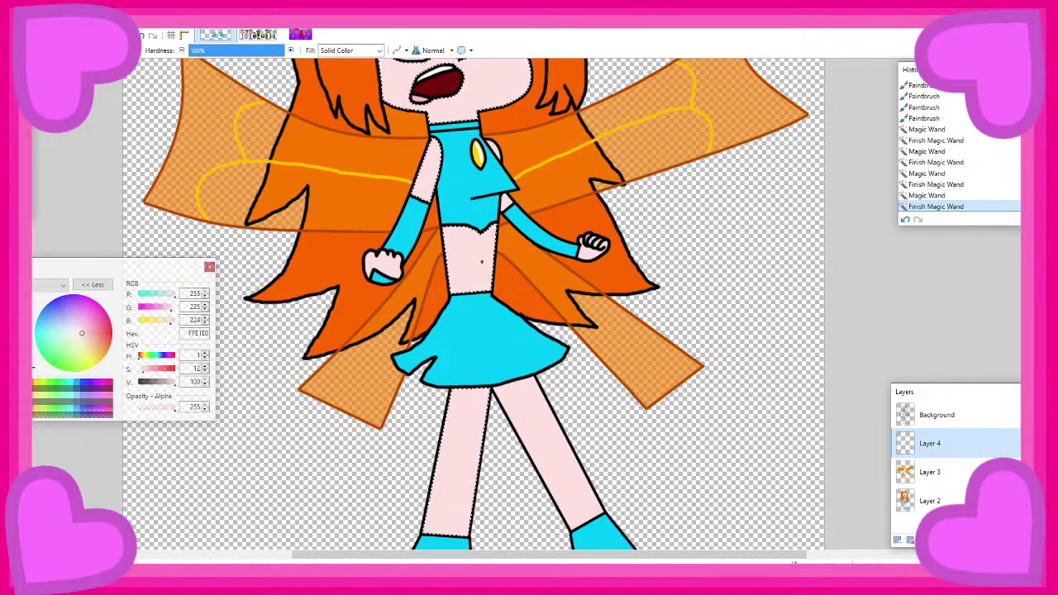
{"action": "left_click_drag", "start_coordinate": [174, 381], "coordinate": [166, 381]}
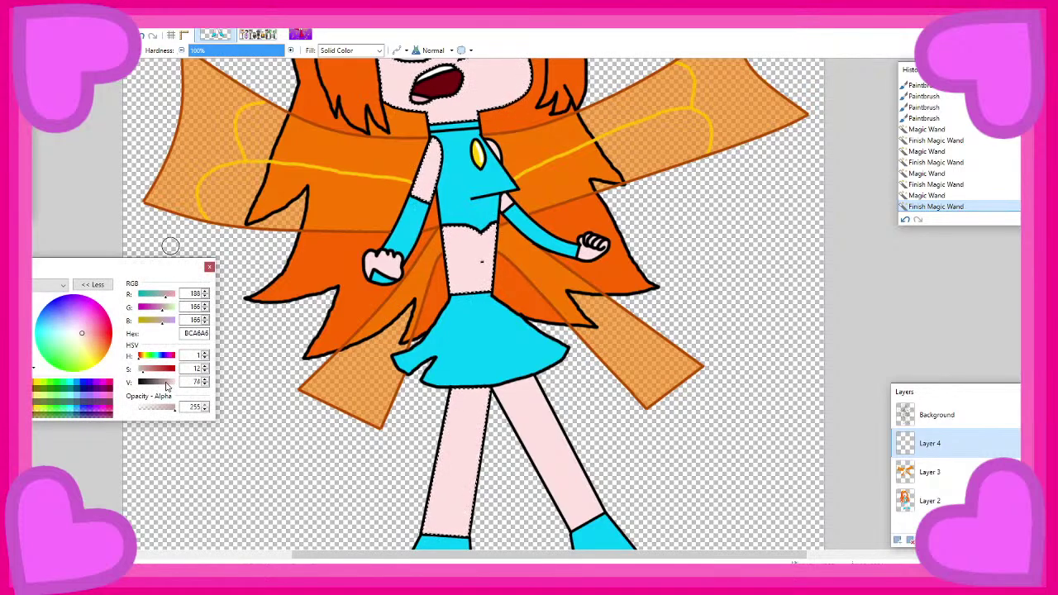
Try a hard-edged shadow stroke beside the face, undo it, and set the Paintbrush hardness to 0%
{"action": "scroll", "coordinate": [284, 255], "scroll_direction": "up", "scroll_amount": 3}
{"action": "scroll", "coordinate": [285, 257], "scroll_direction": "up", "scroll_amount": 3}
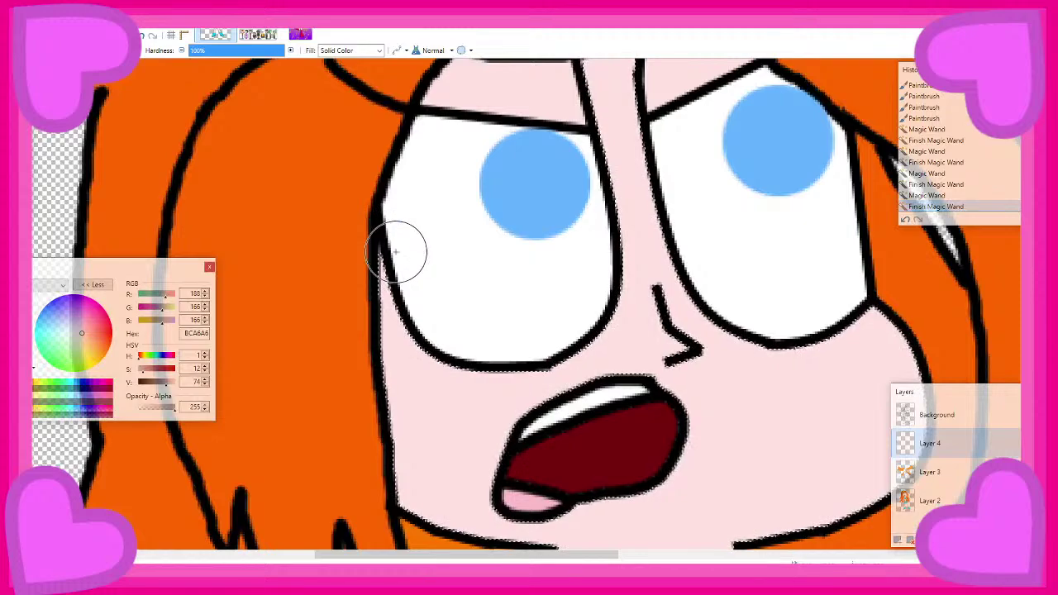
{"action": "left_click_drag", "start_coordinate": [396, 250], "coordinate": [362, 252]}
{"action": "scroll", "coordinate": [347, 253], "scroll_direction": "down", "scroll_amount": 2}
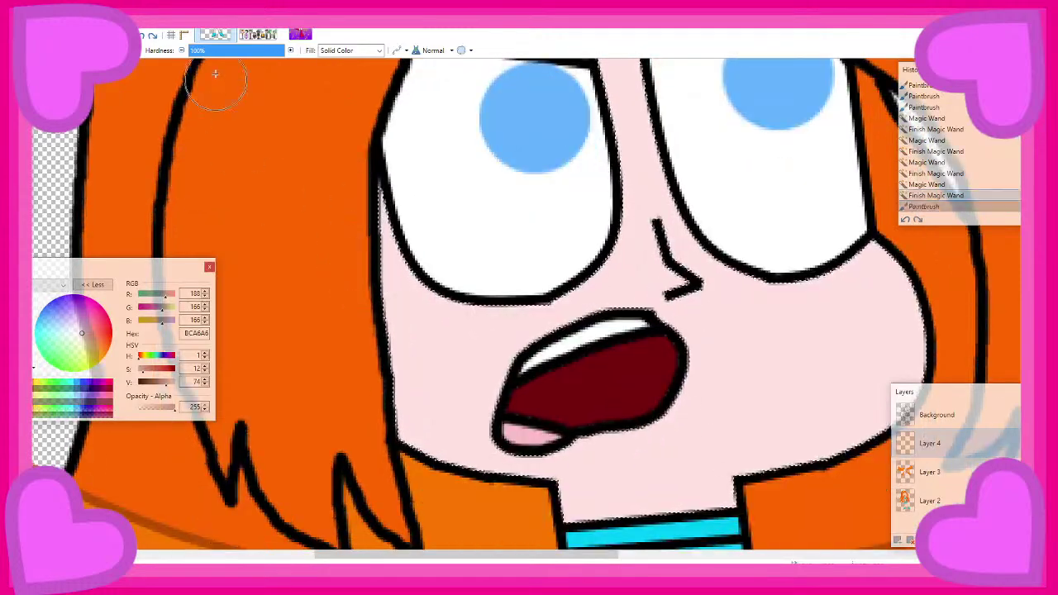
{"action": "left_click_drag", "start_coordinate": [248, 51], "coordinate": [160, 60]}
{"action": "scroll", "coordinate": [351, 178], "scroll_direction": "down", "scroll_amount": 2}
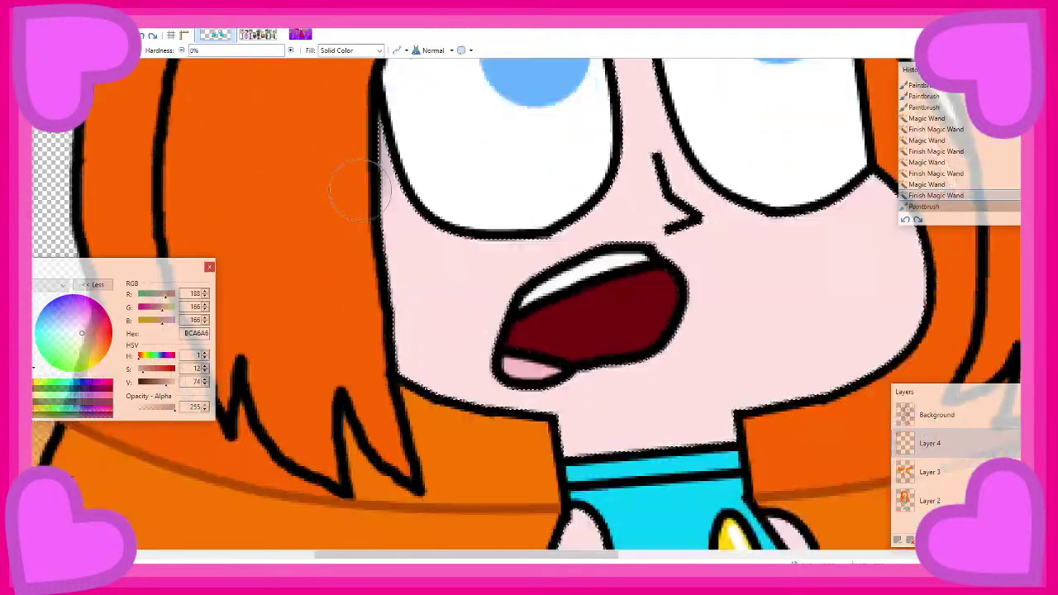
Paint a soft shadow down the left edge of the face and neck and along the outer edge of the upper arm
{"action": "mouse_move", "coordinate": [357, 190]}
{"action": "left_mouse_down"}
{"action": "mouse_move", "coordinate": [376, 257]}
{"action": "mouse_move", "coordinate": [372, 304]}
{"action": "mouse_move", "coordinate": [409, 368]}
{"action": "mouse_move", "coordinate": [442, 405]}
{"action": "mouse_move", "coordinate": [495, 399]}
{"action": "mouse_move", "coordinate": [550, 413]}
{"action": "mouse_move", "coordinate": [562, 430]}
{"action": "mouse_move", "coordinate": [554, 434]}
{"action": "left_mouse_up"}
{"action": "scroll", "coordinate": [541, 433], "scroll_direction": "down", "scroll_amount": 4}
{"action": "scroll", "coordinate": [542, 432], "scroll_direction": "down", "scroll_amount": 4}
{"action": "mouse_move", "coordinate": [543, 272]}
{"action": "left_mouse_down"}
{"action": "mouse_move", "coordinate": [551, 256]}
{"action": "mouse_move", "coordinate": [554, 284]}
{"action": "mouse_move", "coordinate": [520, 339]}
{"action": "mouse_move", "coordinate": [504, 434]}
{"action": "left_mouse_up"}
{"action": "scroll", "coordinate": [423, 274], "scroll_direction": "down", "scroll_amount": 5}
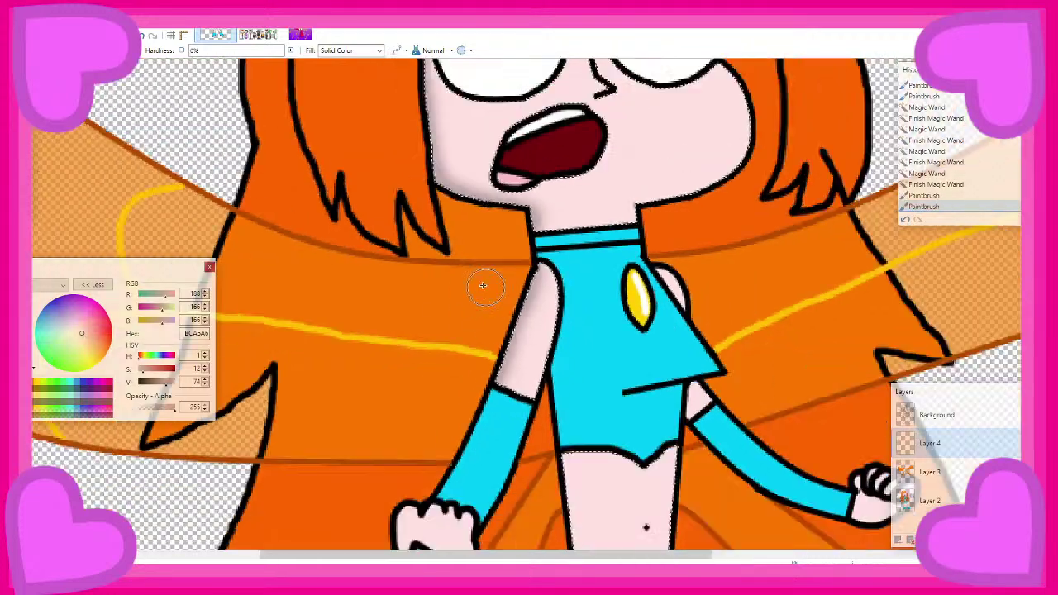
Paint a soft shadow down the left edge of the bare midriff to the top of the skirt
{"action": "scroll", "coordinate": [422, 274], "scroll_direction": "down", "scroll_amount": 3}
{"action": "scroll", "coordinate": [529, 192], "scroll_direction": "up", "scroll_amount": 4}
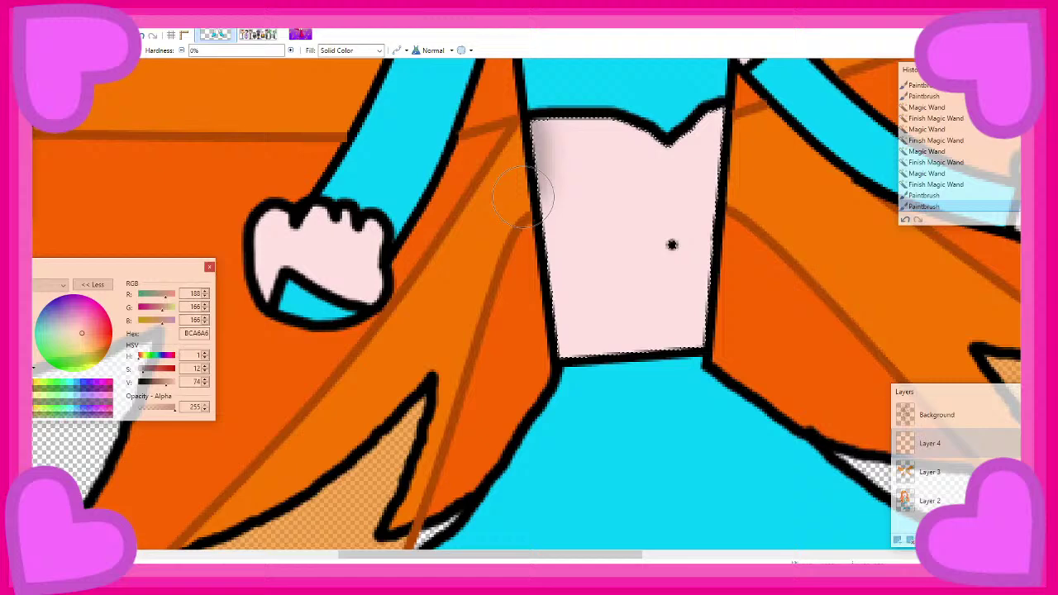
{"action": "scroll", "coordinate": [523, 197], "scroll_direction": "down", "scroll_amount": 3}
{"action": "left_click", "coordinate": [543, 250]}
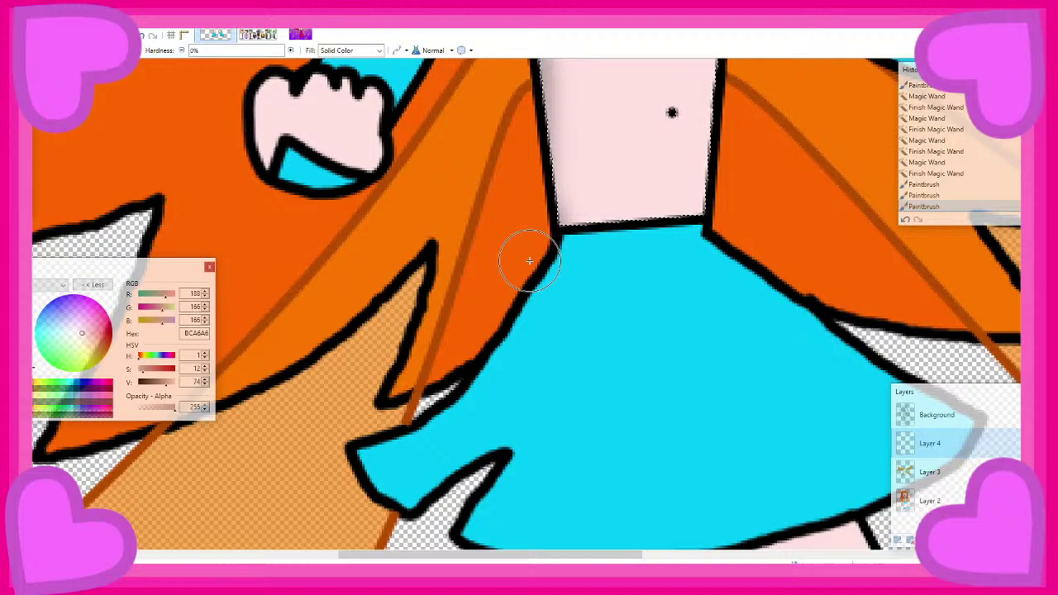
Paint a soft shadow down the left edge of the selected leg from skirt to boot, and clear the selection
{"action": "scroll", "coordinate": [543, 239], "scroll_direction": "down", "scroll_amount": 8}
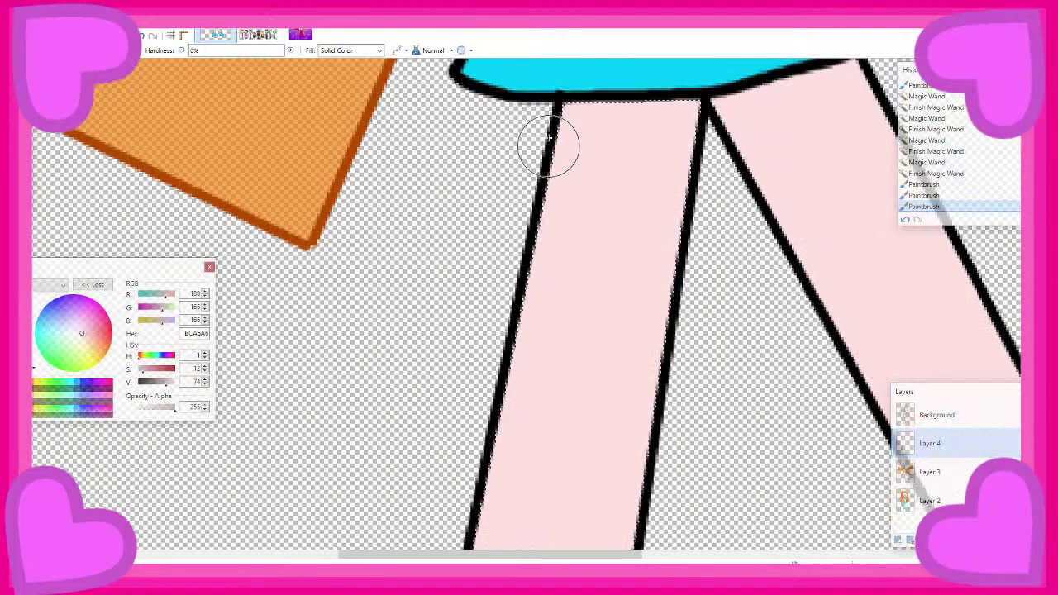
{"action": "left_click_drag", "start_coordinate": [554, 95], "coordinate": [509, 297]}
{"action": "scroll", "coordinate": [514, 274], "scroll_direction": "down", "scroll_amount": 3}
{"action": "left_click_drag", "start_coordinate": [514, 154], "coordinate": [433, 484]}
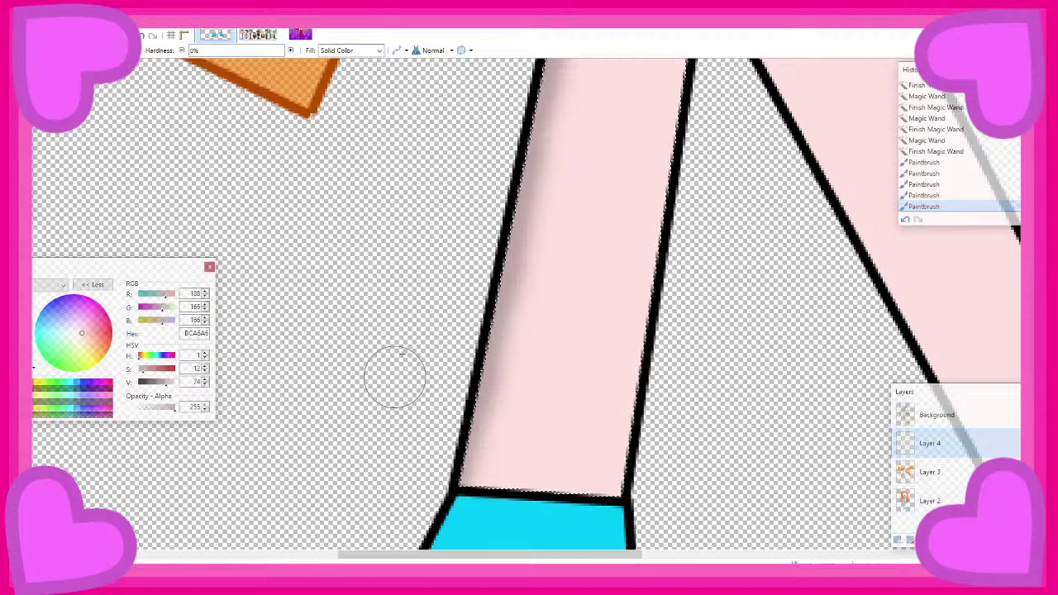
{"action": "scroll", "coordinate": [481, 216], "scroll_direction": "down", "scroll_amount": 3}
{"action": "scroll", "coordinate": [481, 215], "scroll_direction": "up", "scroll_amount": 7}
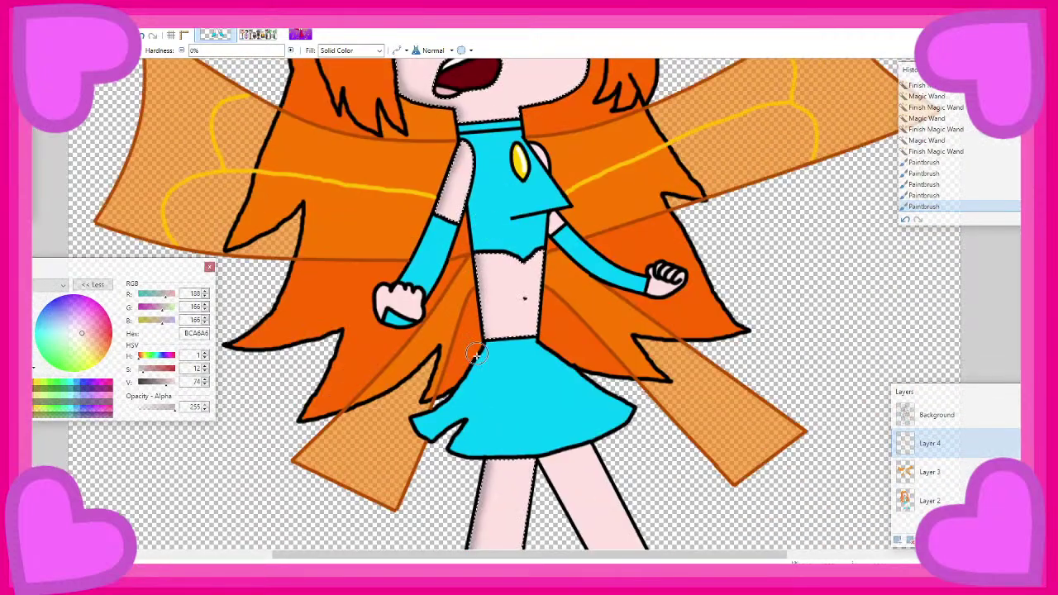
{"action": "scroll", "coordinate": [531, 251], "scroll_direction": "up", "scroll_amount": 3}
{"action": "key", "text": "ctrl+d"}
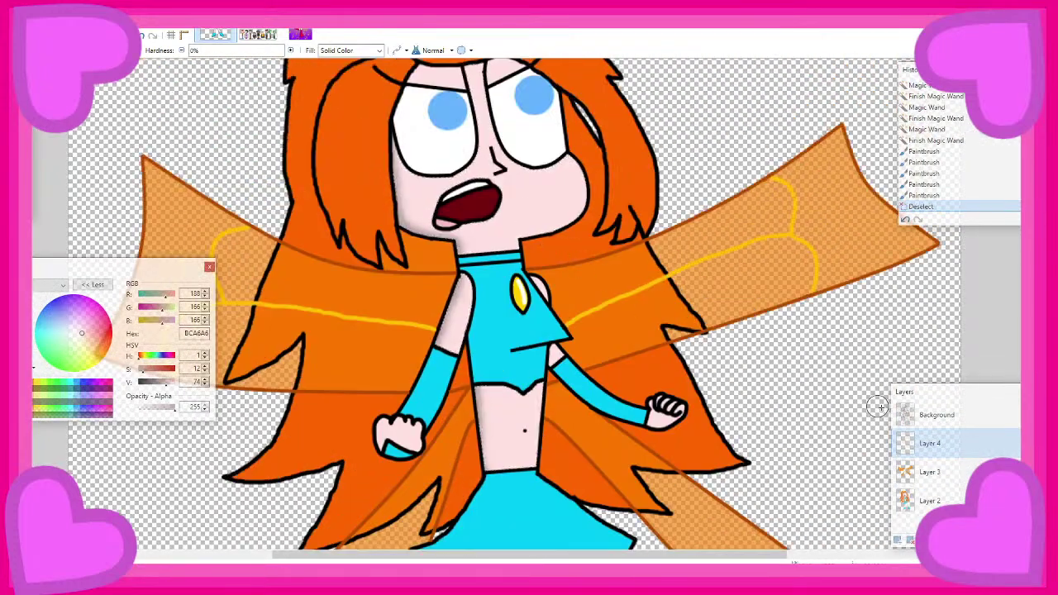
Select the skin of the left fist from the Background layer and paint a soft shadow along its outer edge on Layer 4
{"action": "scroll", "coordinate": [703, 376], "scroll_direction": "up", "scroll_amount": 2}
{"action": "scroll", "coordinate": [704, 376], "scroll_direction": "up", "scroll_amount": 2}
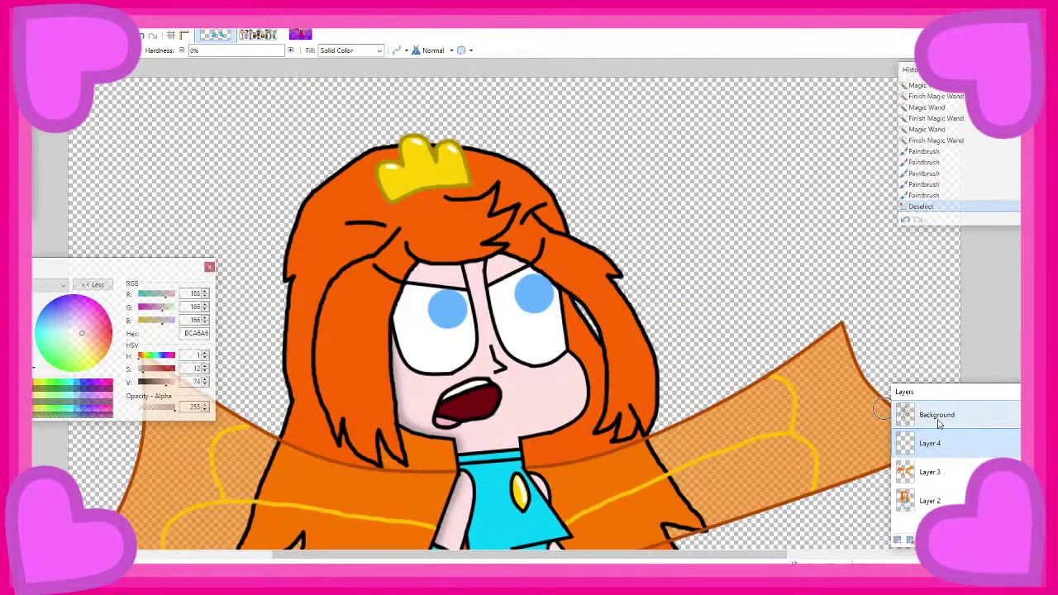
{"action": "left_click", "coordinate": [938, 422]}
{"action": "key", "text": "s"}
{"action": "scroll", "coordinate": [547, 295], "scroll_direction": "down", "scroll_amount": 3}
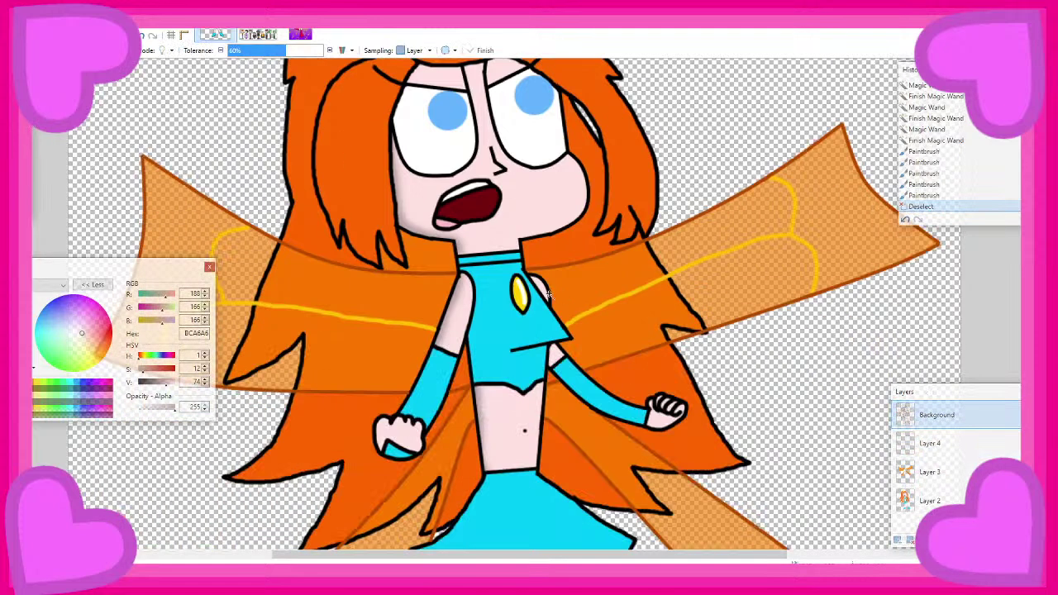
{"action": "scroll", "coordinate": [440, 311], "scroll_direction": "down", "scroll_amount": 2}
{"action": "left_click", "coordinate": [425, 269]}
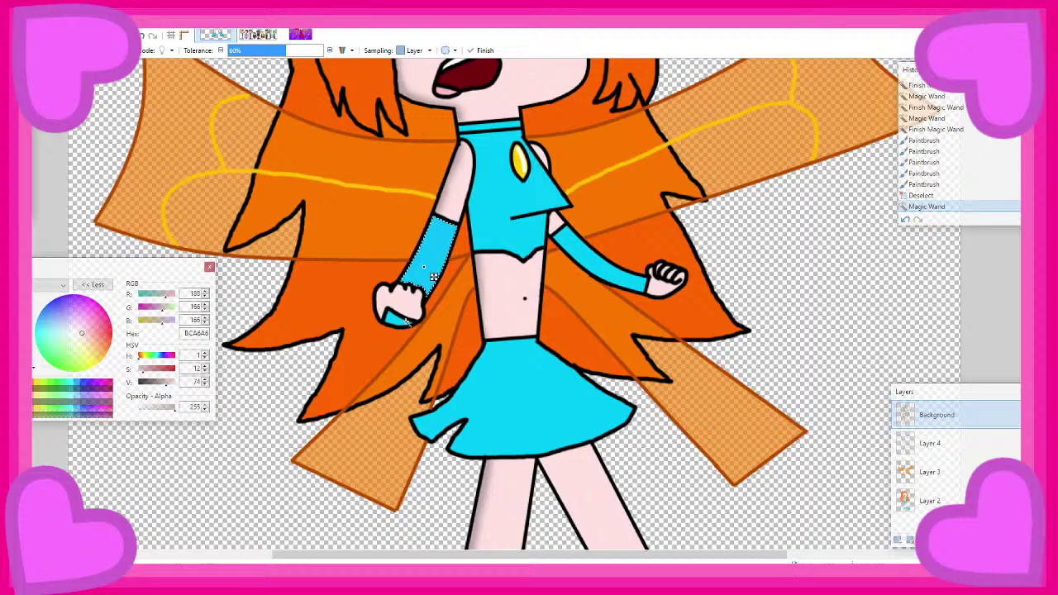
{"action": "left_click", "coordinate": [398, 304]}
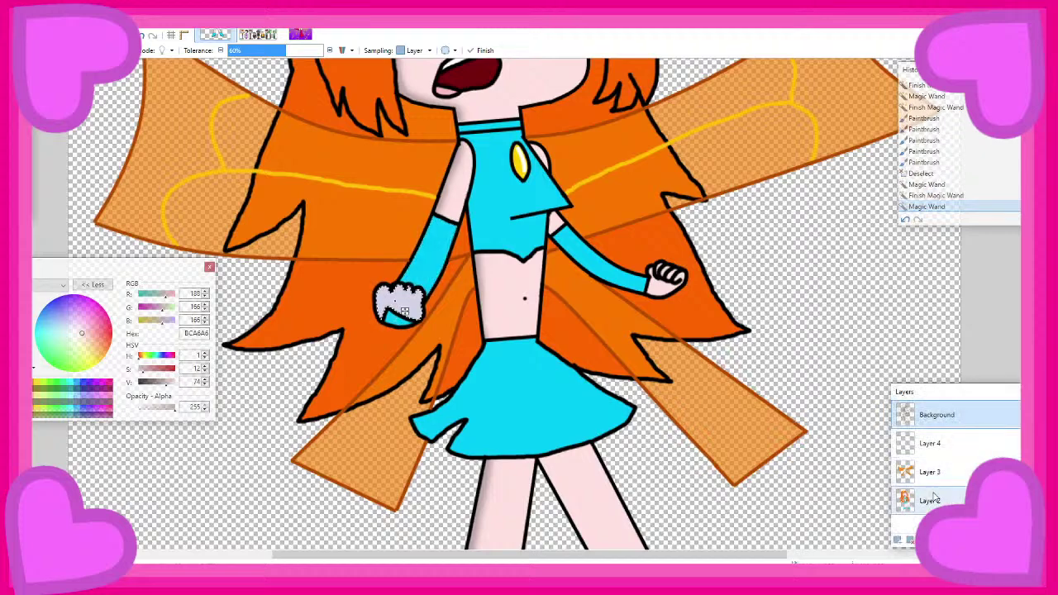
{"action": "left_click", "coordinate": [930, 443]}
{"action": "key", "text": "b"}
{"action": "scroll", "coordinate": [366, 324], "scroll_direction": "up", "scroll_amount": 3}
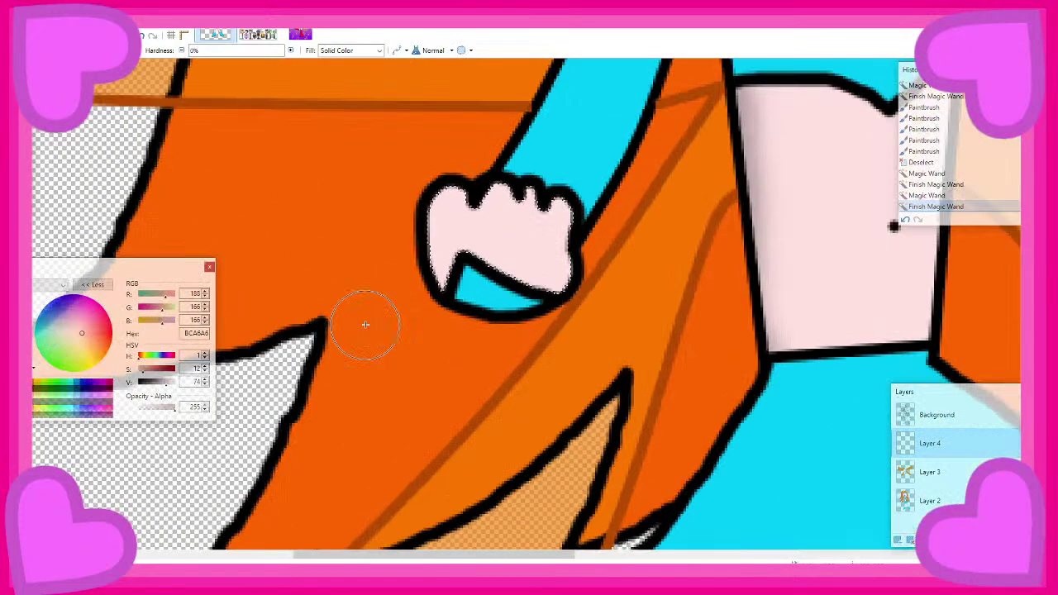
{"action": "mouse_move", "coordinate": [437, 317]}
{"action": "left_mouse_down"}
{"action": "mouse_move", "coordinate": [413, 239]}
{"action": "mouse_move", "coordinate": [439, 160]}
{"action": "left_mouse_up"}
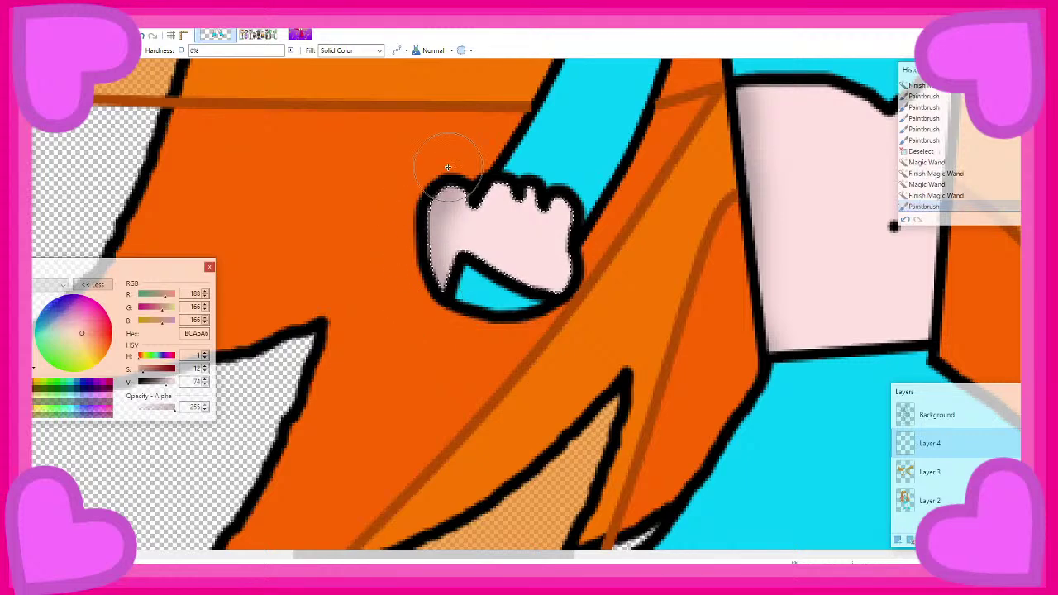
From the Background layer, select the left glove, its palm piece, the top and the collar with the Magic Wand at 76% tolerance
{"action": "scroll", "coordinate": [448, 166], "scroll_direction": "up", "scroll_amount": 2}
{"action": "left_click", "coordinate": [936, 414]}
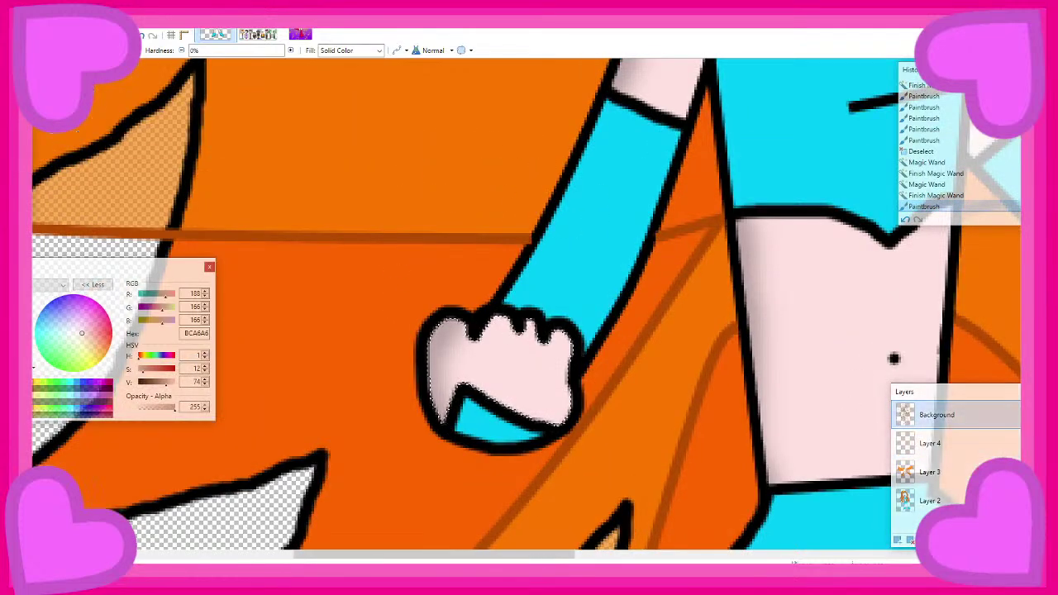
{"action": "key", "text": "s"}
{"action": "left_click", "coordinate": [590, 218]}
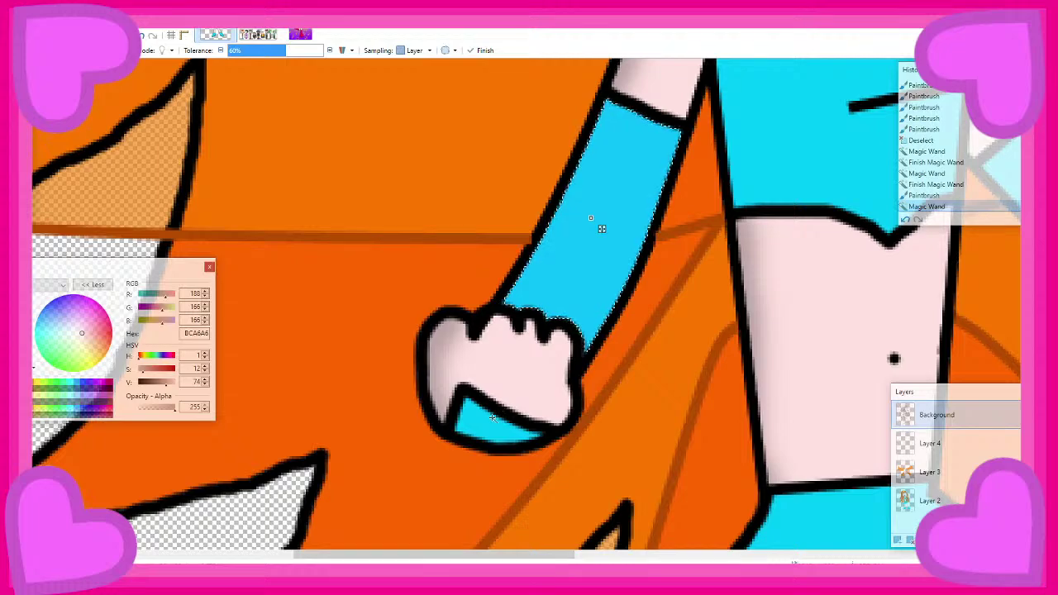
{"action": "left_click_drag", "start_coordinate": [288, 52], "coordinate": [298, 52]}
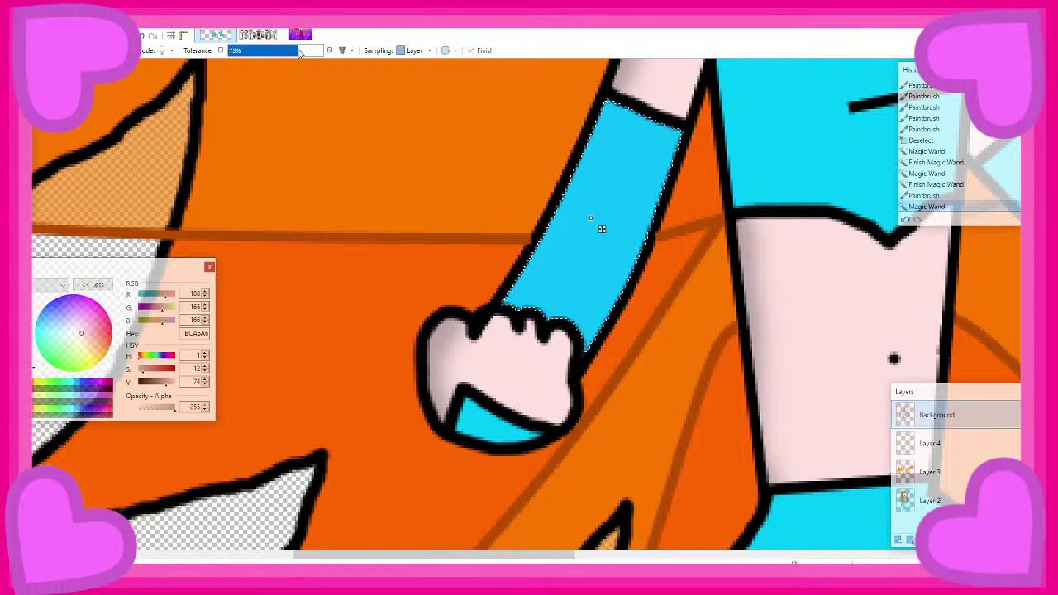
{"action": "left_click", "coordinate": [496, 420], "text": "ctrl"}
{"action": "scroll", "coordinate": [386, 246], "scroll_direction": "down", "scroll_amount": 3}
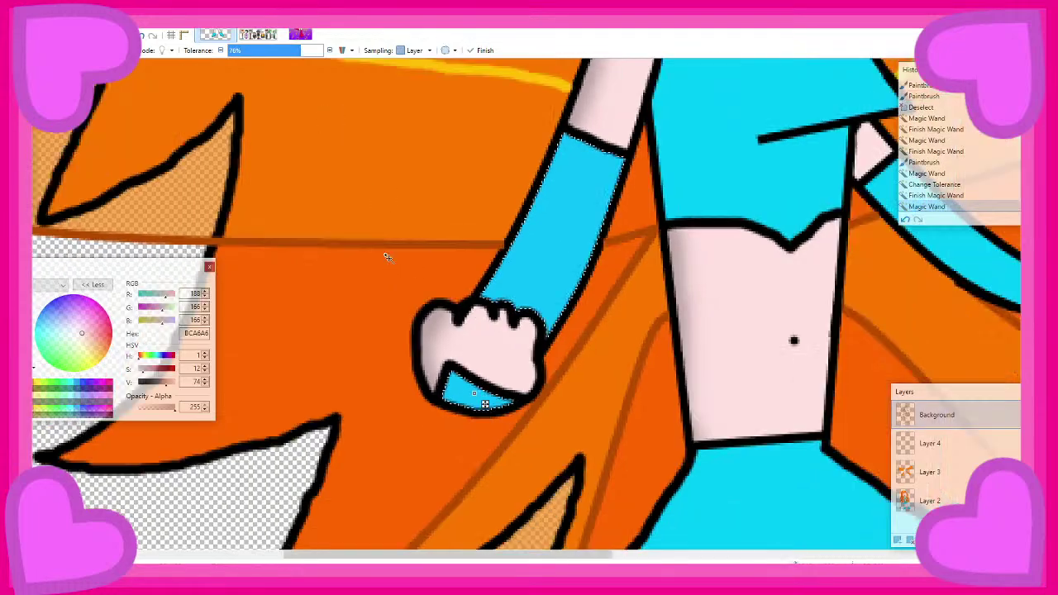
{"action": "scroll", "coordinate": [377, 200], "scroll_direction": "down", "scroll_amount": 1}
{"action": "scroll", "coordinate": [377, 200], "scroll_direction": "up", "scroll_amount": 2}
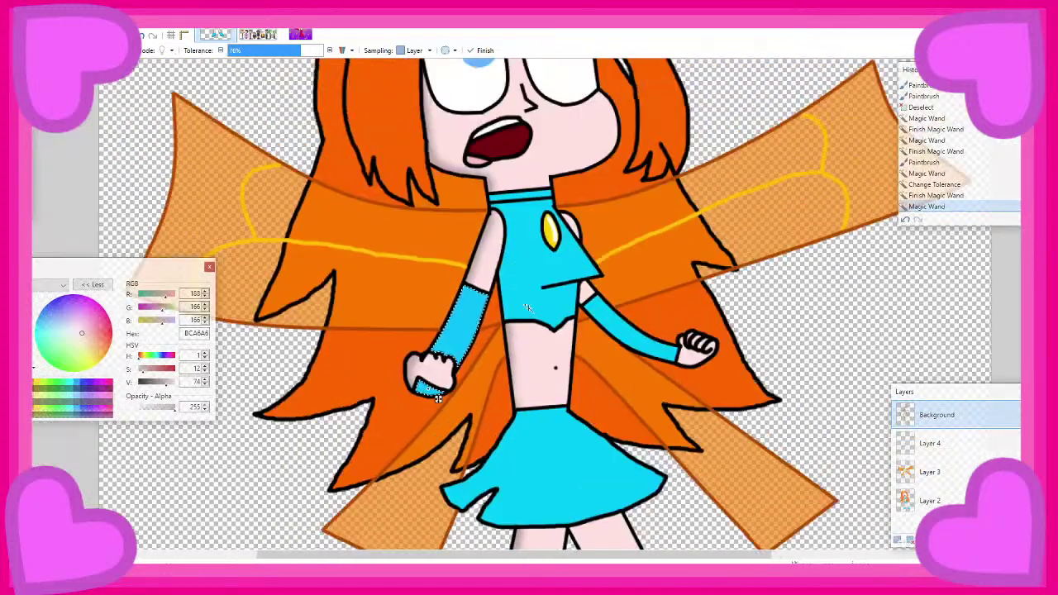
{"action": "scroll", "coordinate": [492, 281], "scroll_direction": "up", "scroll_amount": 2}
{"action": "left_click", "coordinate": [537, 309], "text": "ctrl"}
{"action": "left_click", "coordinate": [525, 172], "text": "ctrl"}
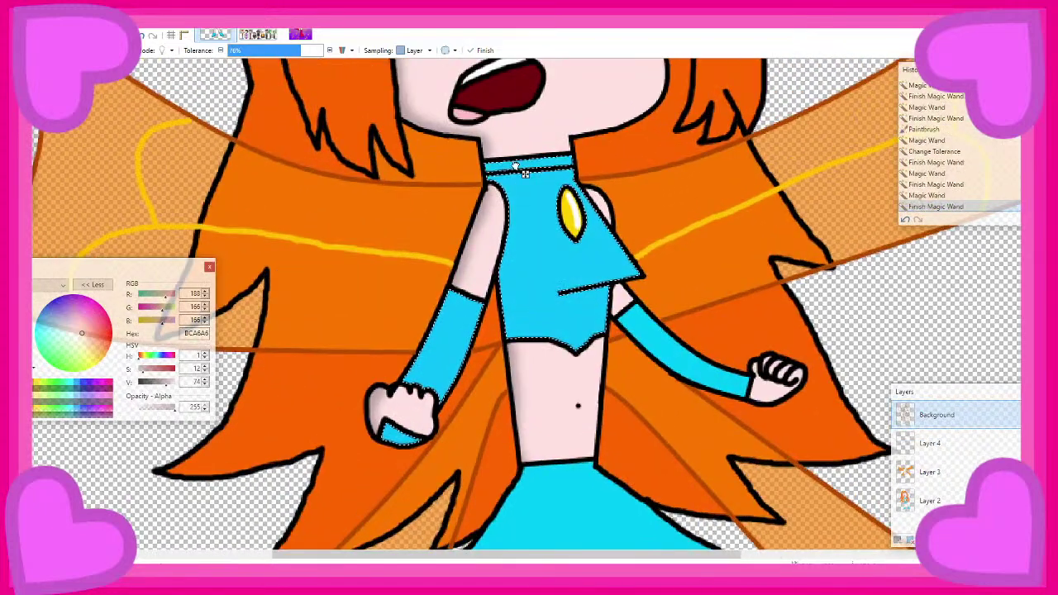
Sample the outfit's blue from Layer 2, darken it to value 74 for the Paintbrush on Layer 4, and undo the trial stroke
{"action": "left_click", "coordinate": [930, 505]}
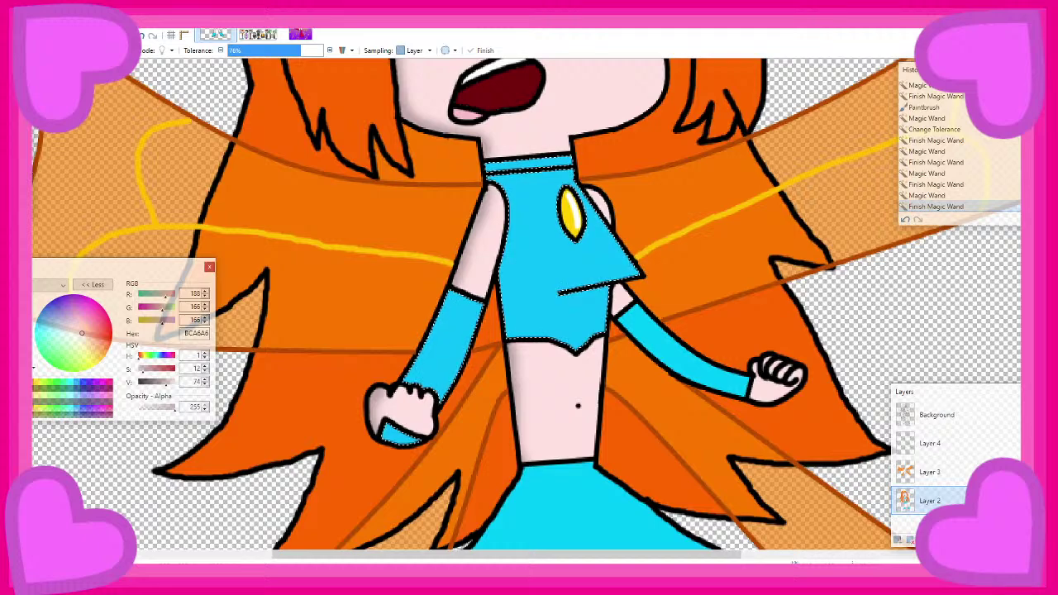
{"action": "key", "text": "k"}
{"action": "left_click", "coordinate": [536, 258]}
{"action": "left_click", "coordinate": [930, 444]}
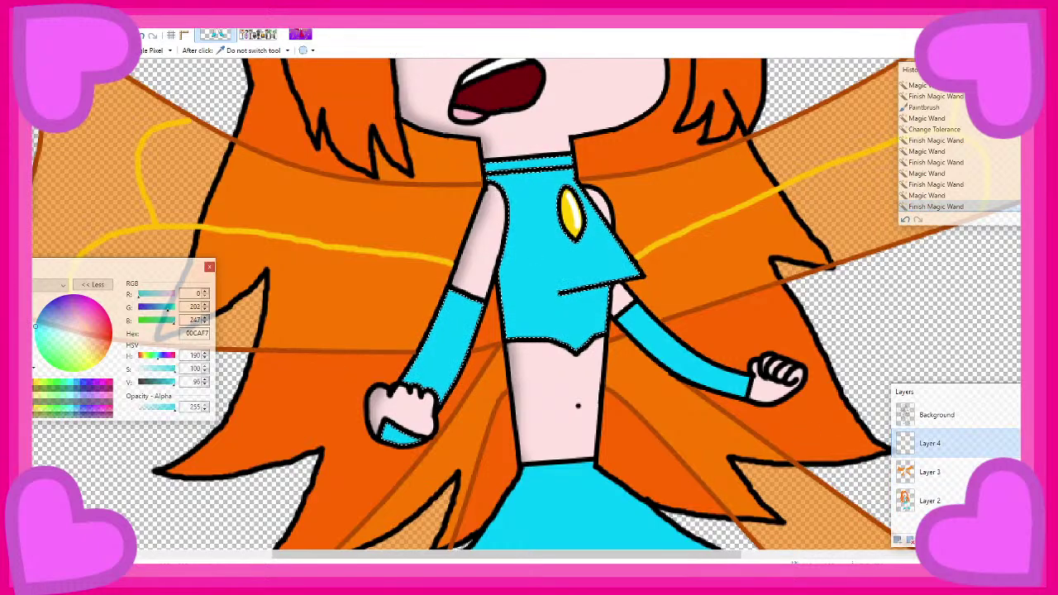
{"action": "key", "text": "b"}
{"action": "scroll", "coordinate": [537, 190], "scroll_direction": "up", "scroll_amount": 2}
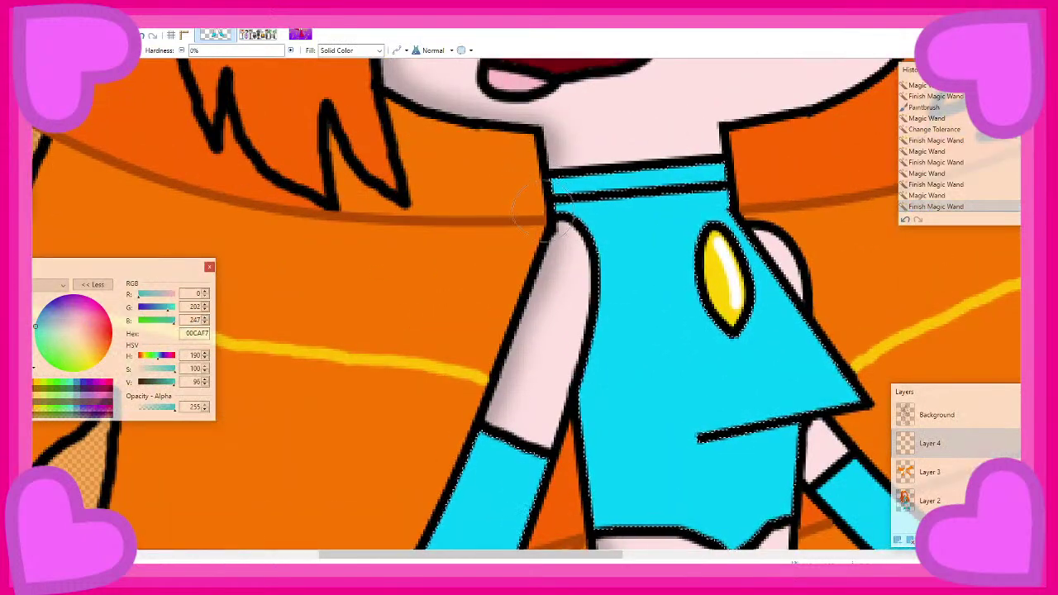
{"action": "left_click_drag", "start_coordinate": [549, 253], "coordinate": [538, 276]}
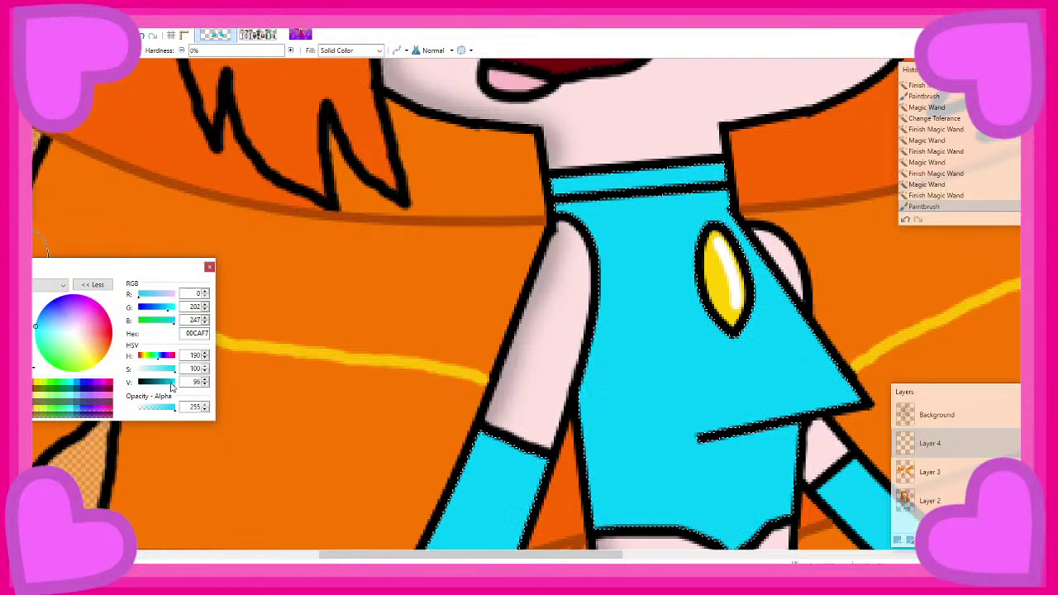
{"action": "key", "text": "ctrl+z"}
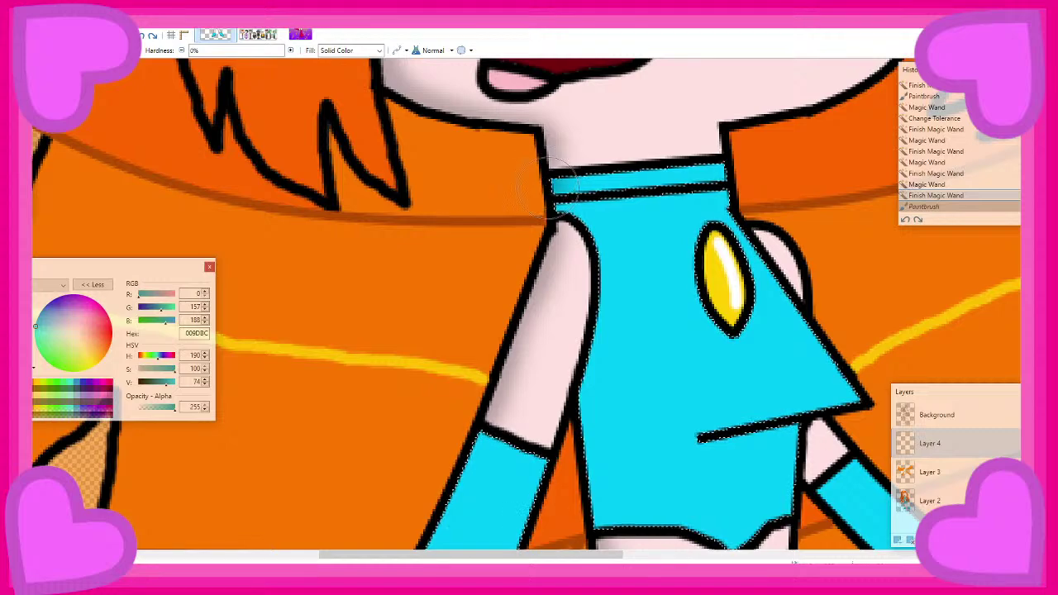
Paint a soft dark blue shadow down the left edge of the collar and top on Layer 4
{"action": "mouse_move", "coordinate": [555, 236]}
{"action": "left_mouse_down"}
{"action": "mouse_move", "coordinate": [560, 267]}
{"action": "mouse_move", "coordinate": [581, 281]}
{"action": "mouse_move", "coordinate": [588, 307]}
{"action": "left_mouse_up"}
{"action": "scroll", "coordinate": [559, 248], "scroll_direction": "down", "scroll_amount": 3}
{"action": "scroll", "coordinate": [588, 307], "scroll_direction": "down", "scroll_amount": 6}
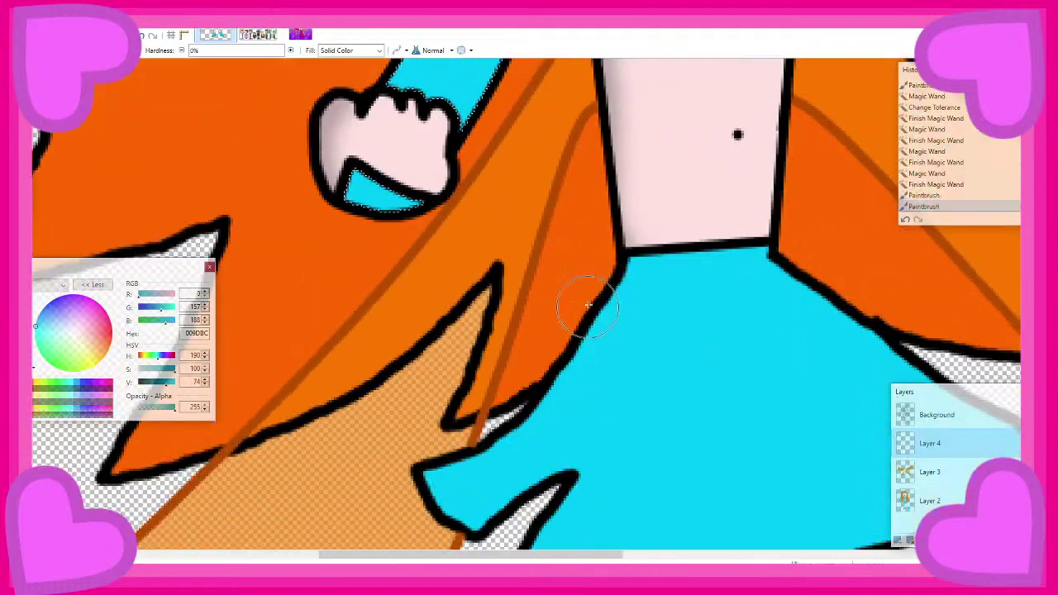
Paint a soft dark blue shadow down the outer edge of the left glove and its palm piece on Layer 4
{"action": "scroll", "coordinate": [579, 289], "scroll_direction": "up", "scroll_amount": 3}
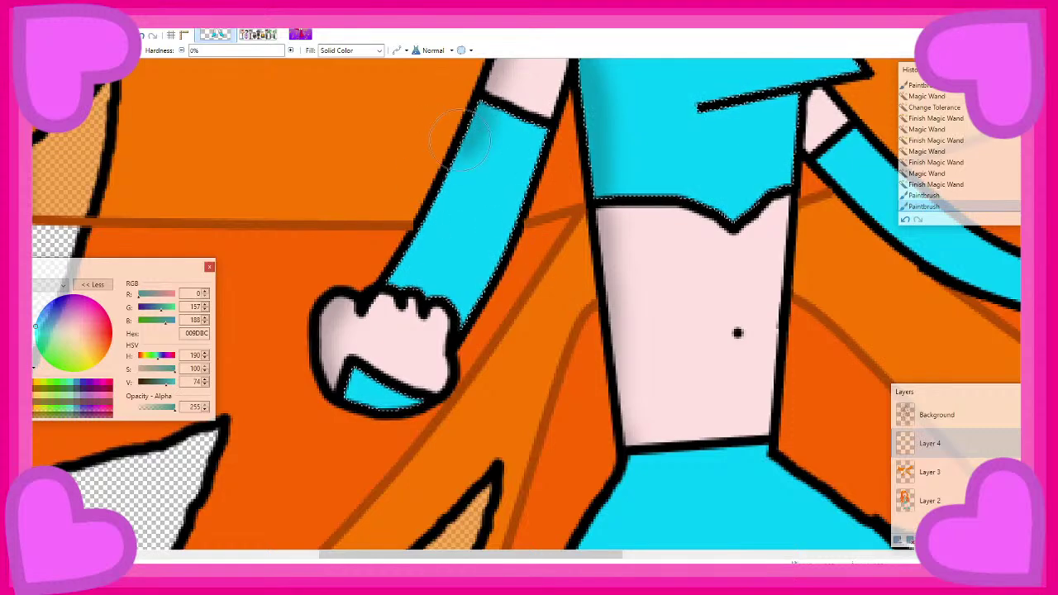
{"action": "mouse_move", "coordinate": [461, 140]}
{"action": "left_mouse_down"}
{"action": "mouse_move", "coordinate": [425, 219]}
{"action": "mouse_move", "coordinate": [363, 297]}
{"action": "mouse_move", "coordinate": [335, 308]}
{"action": "left_mouse_up"}
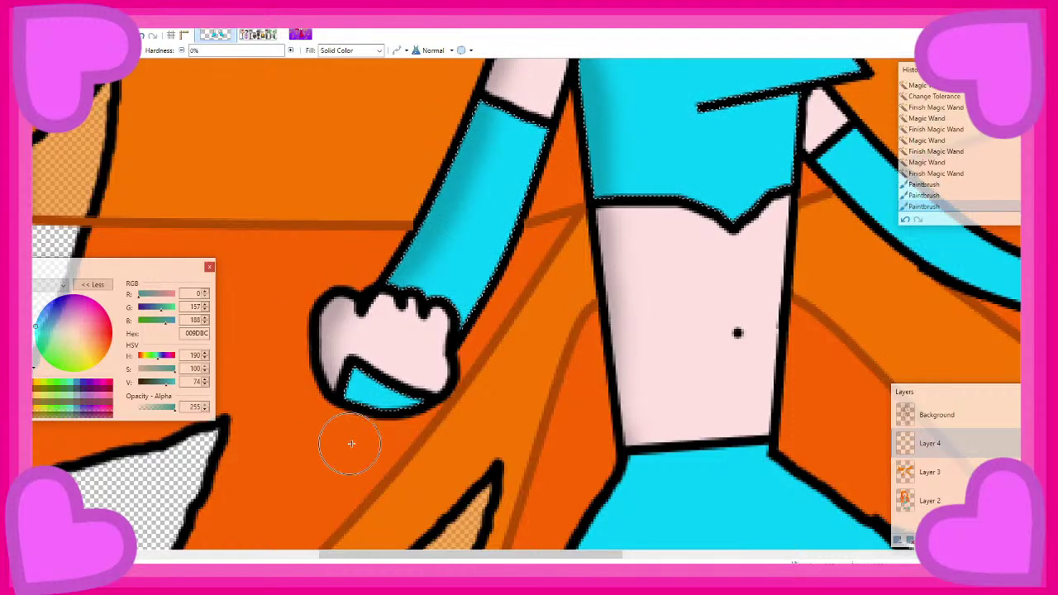
{"action": "left_click_drag", "start_coordinate": [352, 444], "coordinate": [342, 354]}
{"action": "key", "text": "ctrl"}
{"action": "scroll", "coordinate": [381, 306], "scroll_direction": "down", "scroll_amount": 3}
{"action": "scroll", "coordinate": [343, 241], "scroll_direction": "up", "scroll_amount": 2}
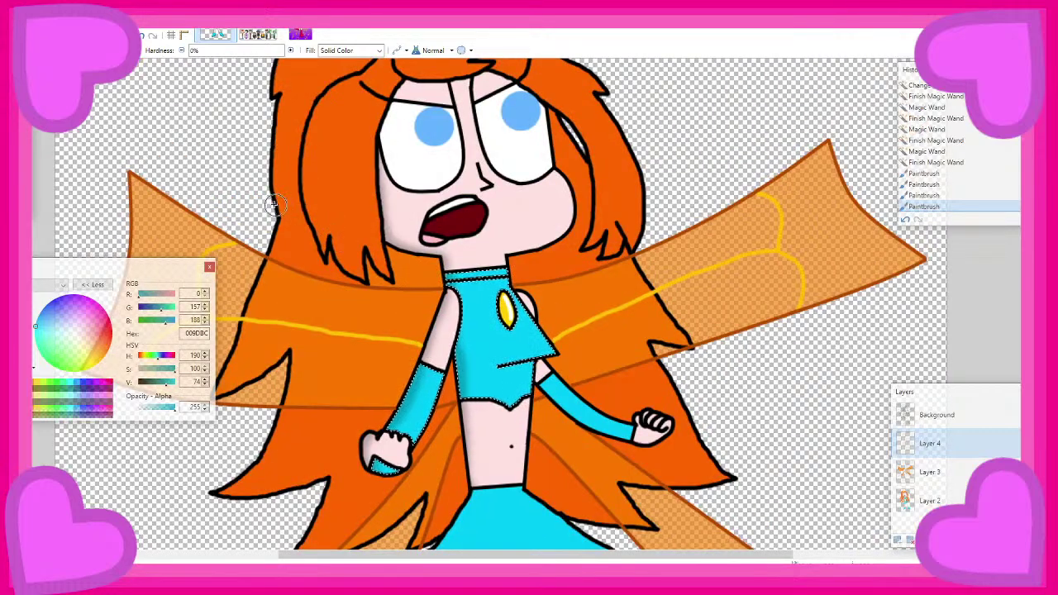
Select the skirt from the Background layer and paint a soft dark blue shadow along its left edge on Layer 4
{"action": "key", "text": "s"}
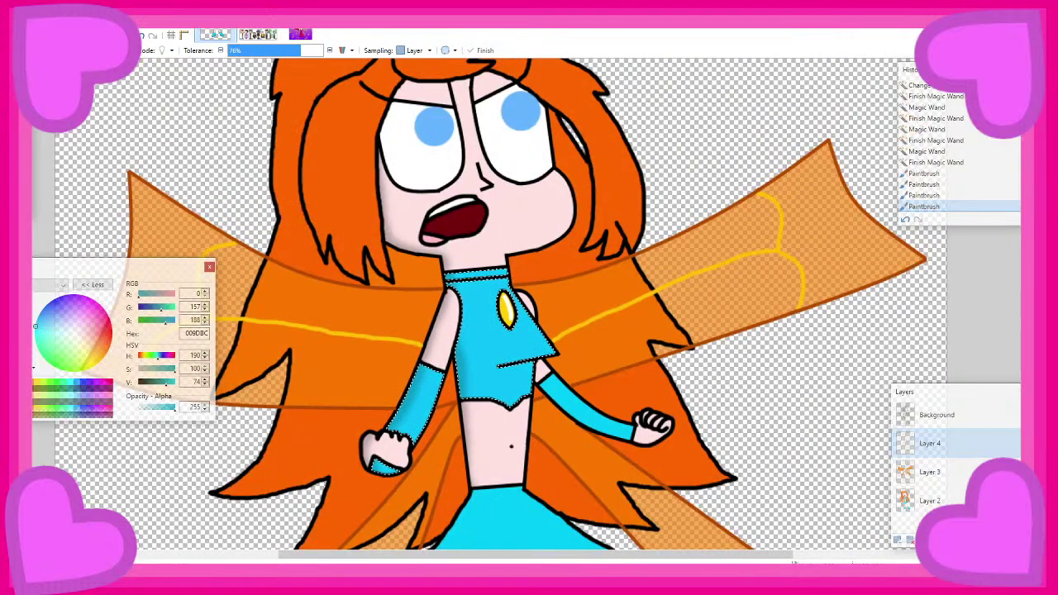
{"action": "left_click", "coordinate": [927, 422]}
{"action": "scroll", "coordinate": [496, 331], "scroll_direction": "down", "scroll_amount": 3}
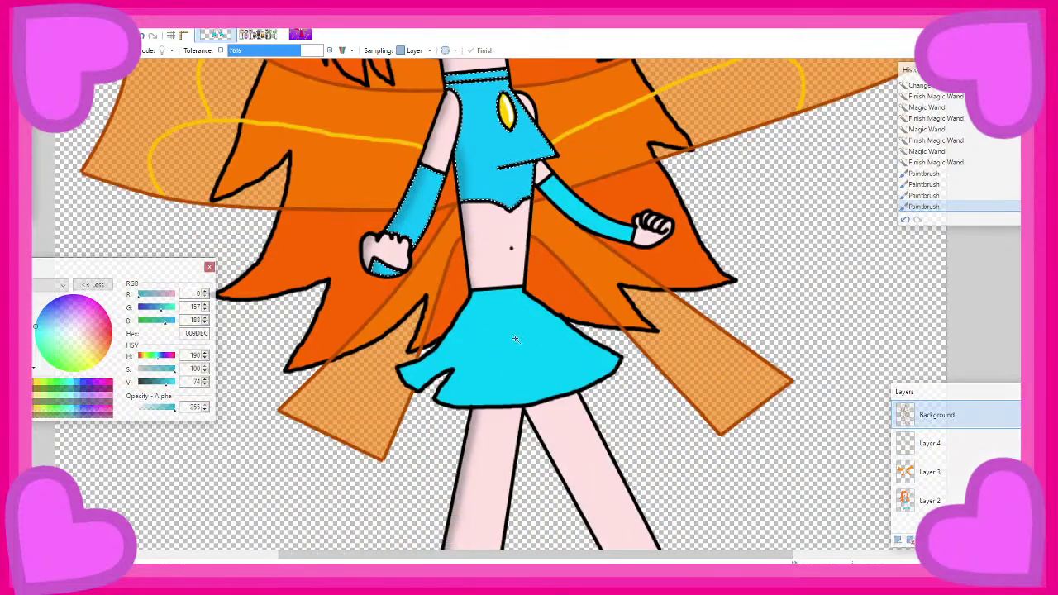
{"action": "left_click", "coordinate": [489, 342]}
{"action": "left_click", "coordinate": [929, 475]}
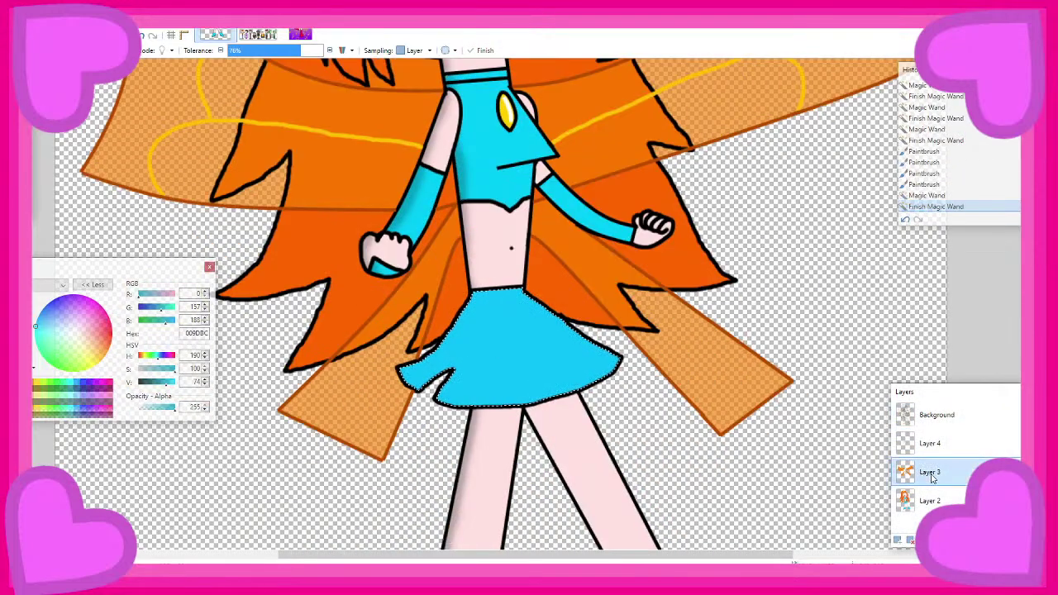
{"action": "left_click", "coordinate": [929, 443]}
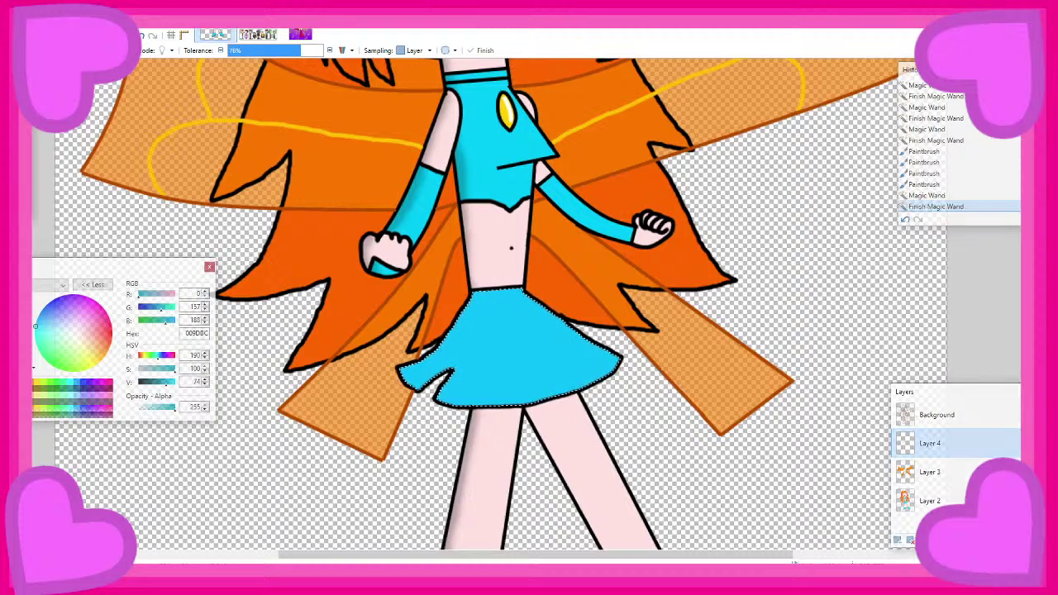
{"action": "key", "text": "b"}
{"action": "scroll", "coordinate": [496, 248], "scroll_direction": "down", "scroll_amount": 3}
{"action": "scroll", "coordinate": [602, 201], "scroll_direction": "up", "scroll_amount": 3}
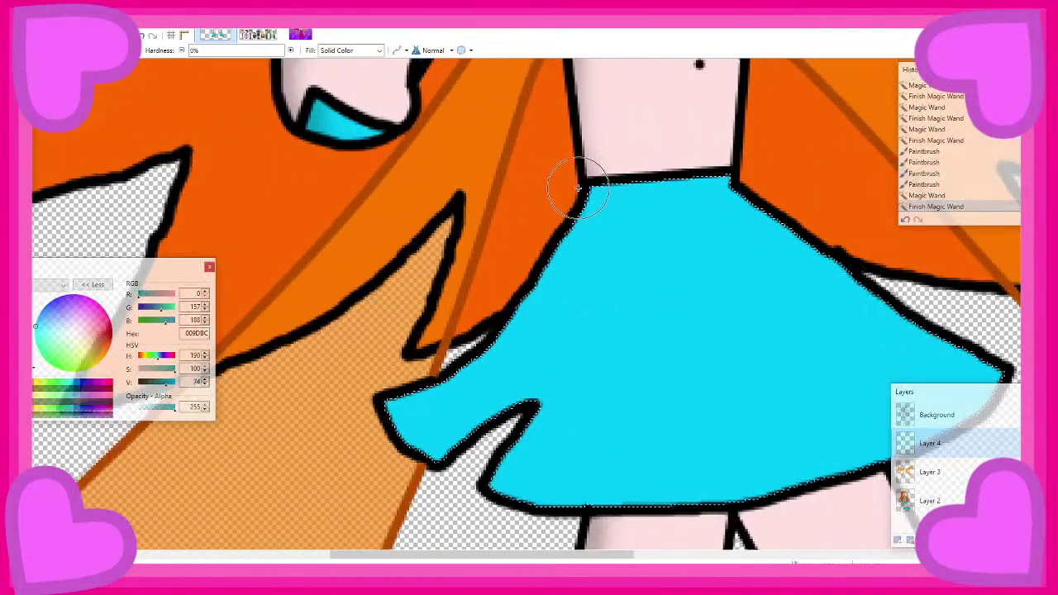
{"action": "left_click_drag", "start_coordinate": [578, 197], "coordinate": [521, 287]}
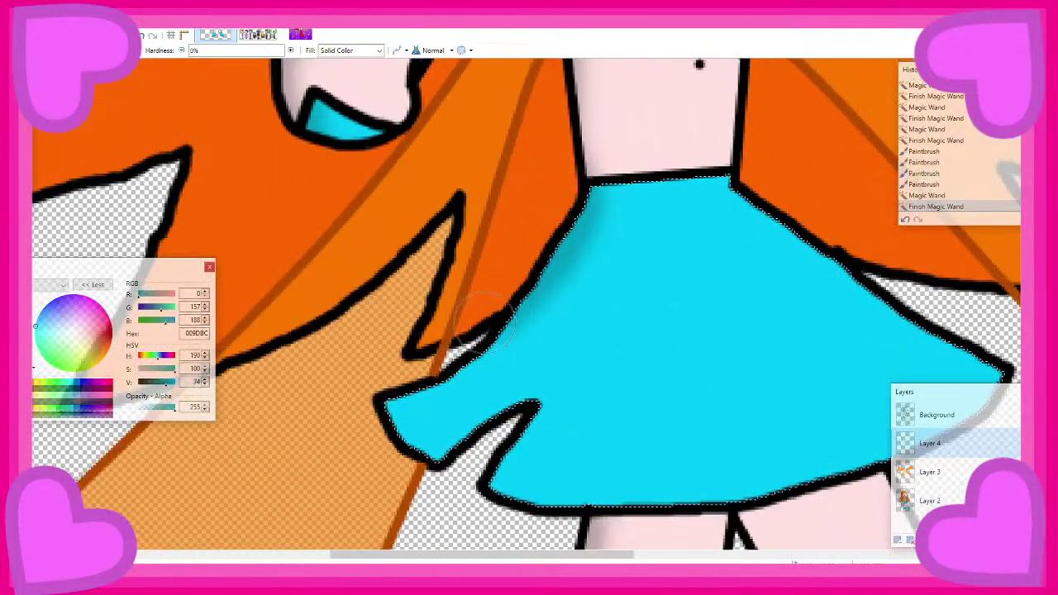
{"action": "left_click_drag", "start_coordinate": [484, 322], "coordinate": [380, 400]}
Select the blue upper of the left shoe from the Background layer and shade its outer edge softly in dark blue on Layer 4
{"action": "scroll", "coordinate": [622, 169], "scroll_direction": "down", "scroll_amount": 1}
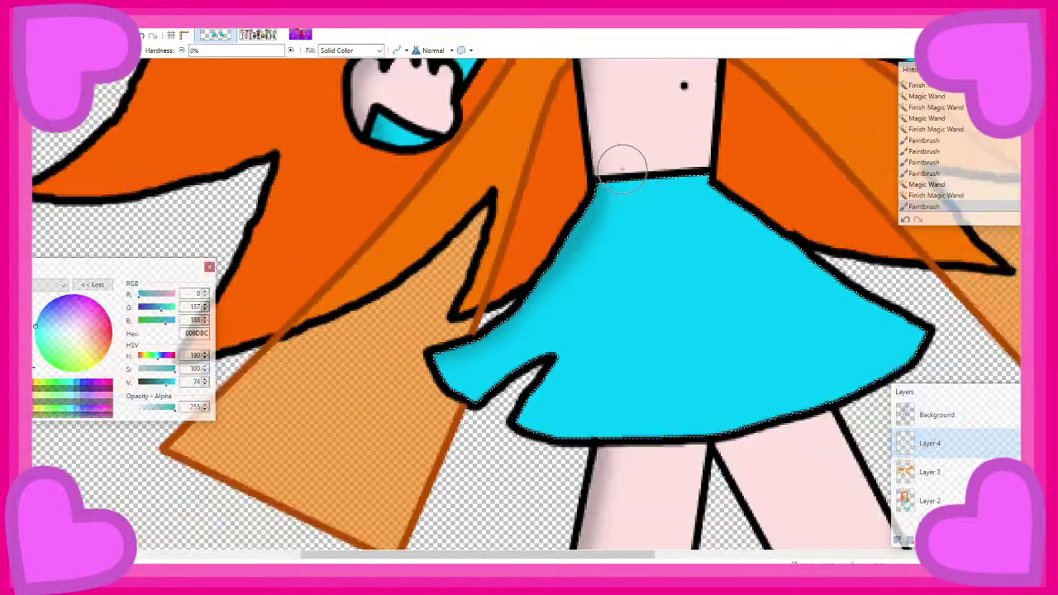
{"action": "scroll", "coordinate": [622, 168], "scroll_direction": "down", "scroll_amount": 3}
{"action": "left_click", "coordinate": [971, 417]}
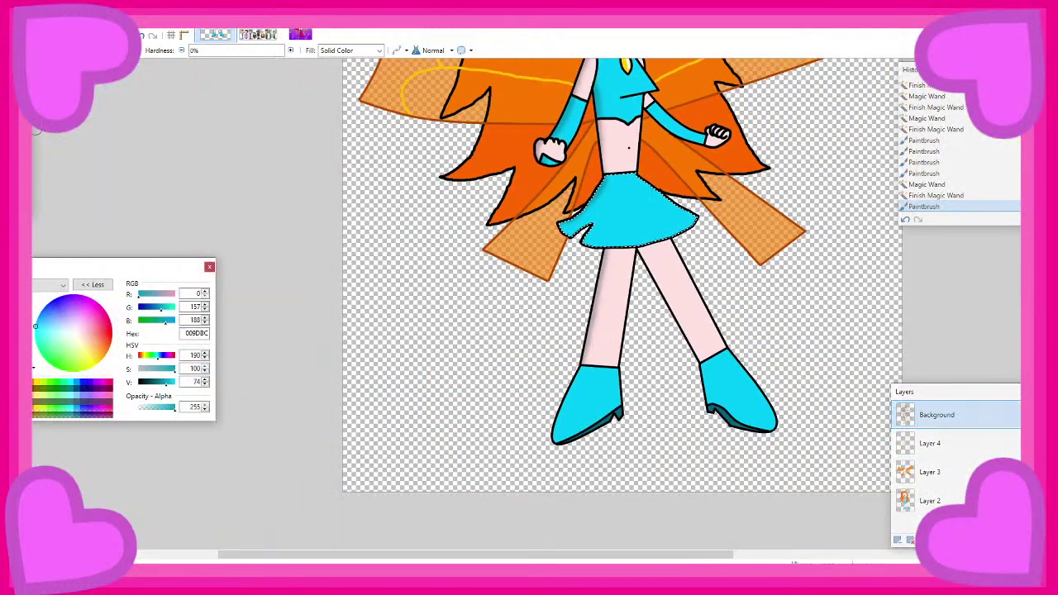
{"action": "key", "text": "s"}
{"action": "scroll", "coordinate": [484, 302], "scroll_direction": "down", "scroll_amount": 2}
{"action": "scroll", "coordinate": [619, 255], "scroll_direction": "up", "scroll_amount": 5}
{"action": "left_click", "coordinate": [560, 245]}
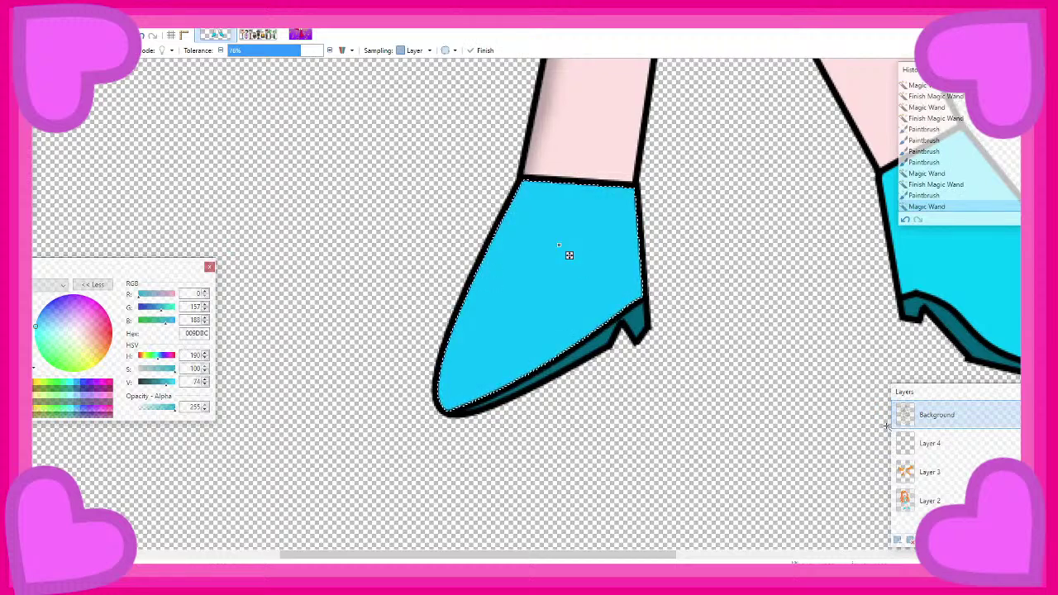
{"action": "left_click", "coordinate": [930, 443]}
{"action": "key", "text": "b"}
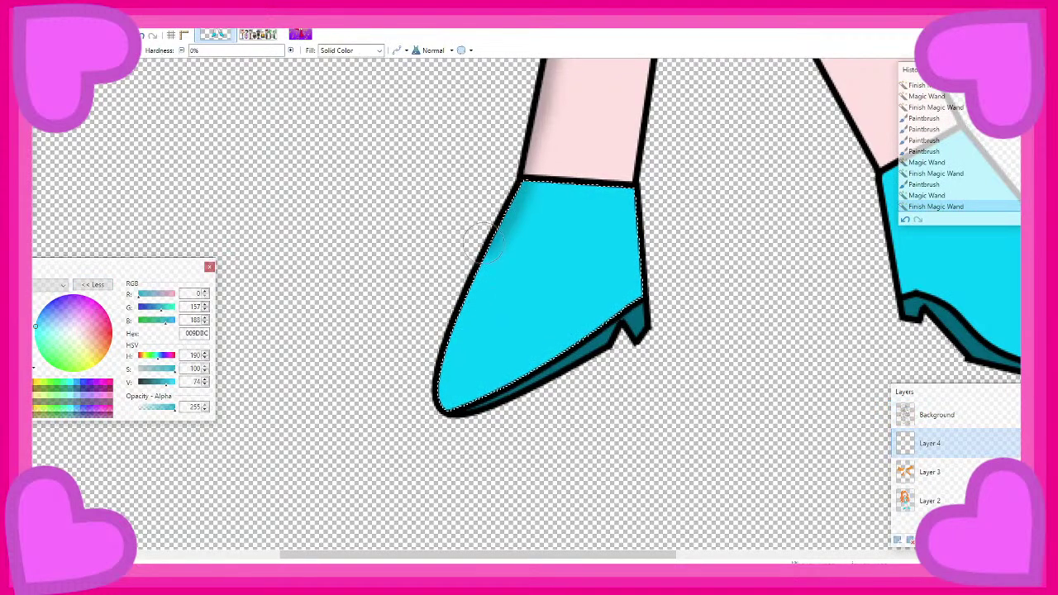
{"action": "left_click_drag", "start_coordinate": [485, 243], "coordinate": [461, 291]}
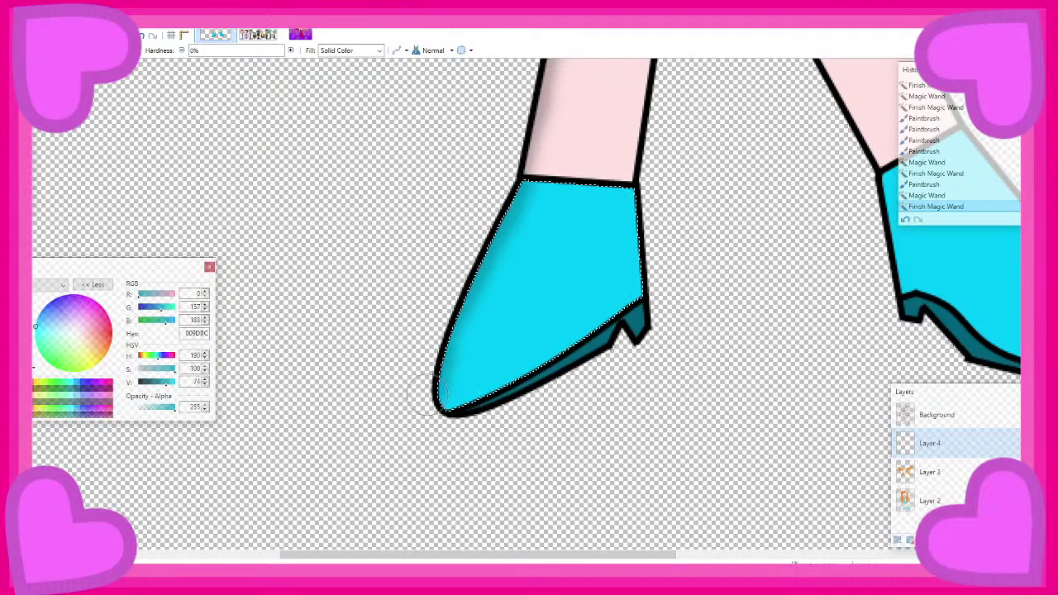
{"action": "left_click_drag", "start_coordinate": [427, 395], "coordinate": [416, 387]}
Try to paint a soft white highlight on the toe of the left shoe on Layer 4, and undo the stroke
{"action": "scroll", "coordinate": [385, 213], "scroll_direction": "down", "scroll_amount": 3}
{"action": "scroll", "coordinate": [385, 212], "scroll_direction": "up", "scroll_amount": 2}
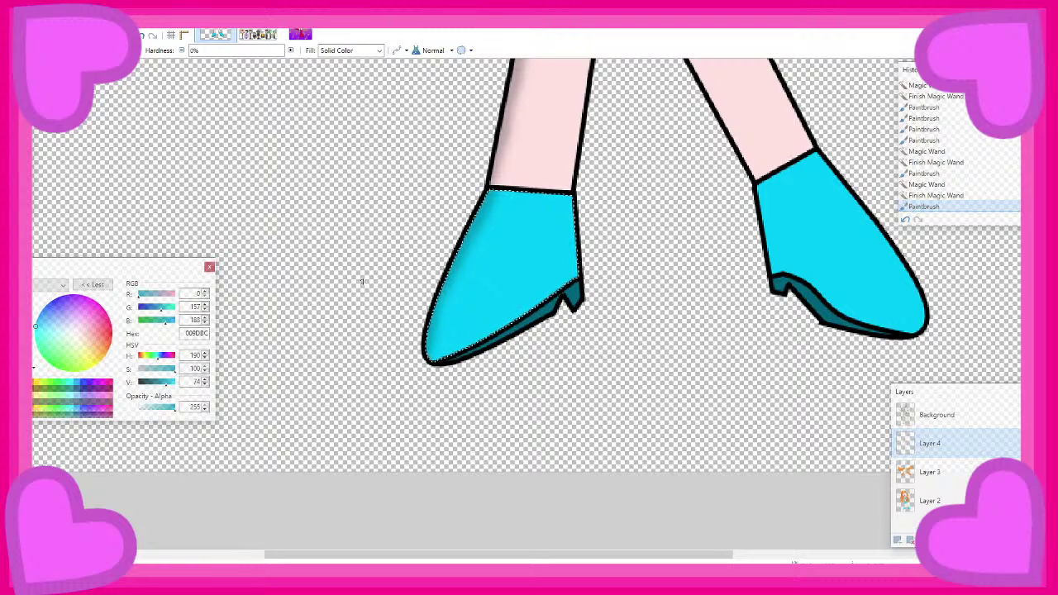
{"action": "scroll", "coordinate": [362, 281], "scroll_direction": "up", "scroll_amount": 2}
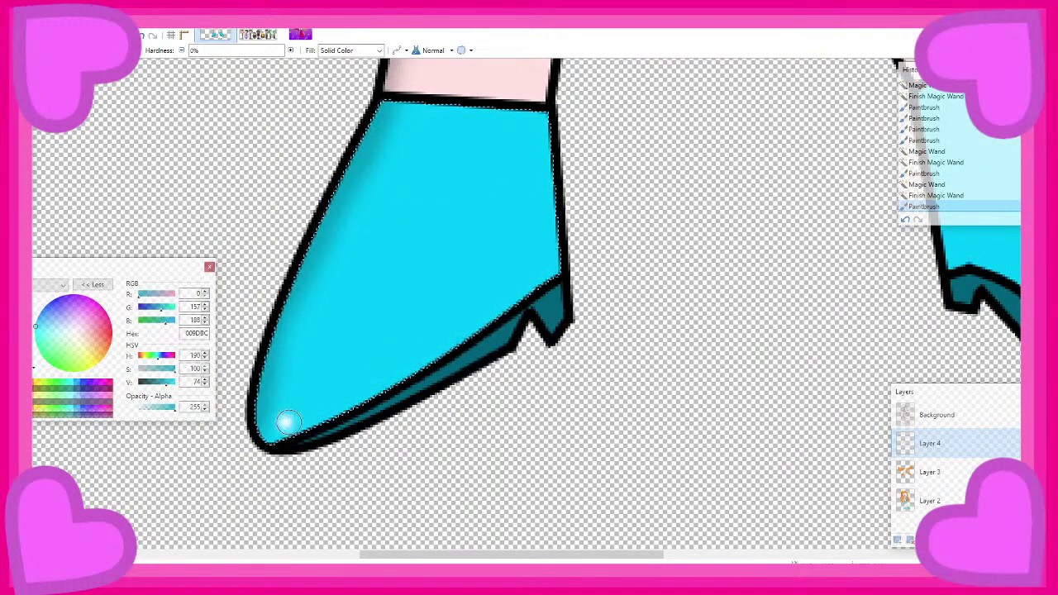
{"action": "left_click_drag", "start_coordinate": [287, 421], "coordinate": [332, 398]}
{"action": "scroll", "coordinate": [335, 393], "scroll_direction": "down", "scroll_amount": 3}
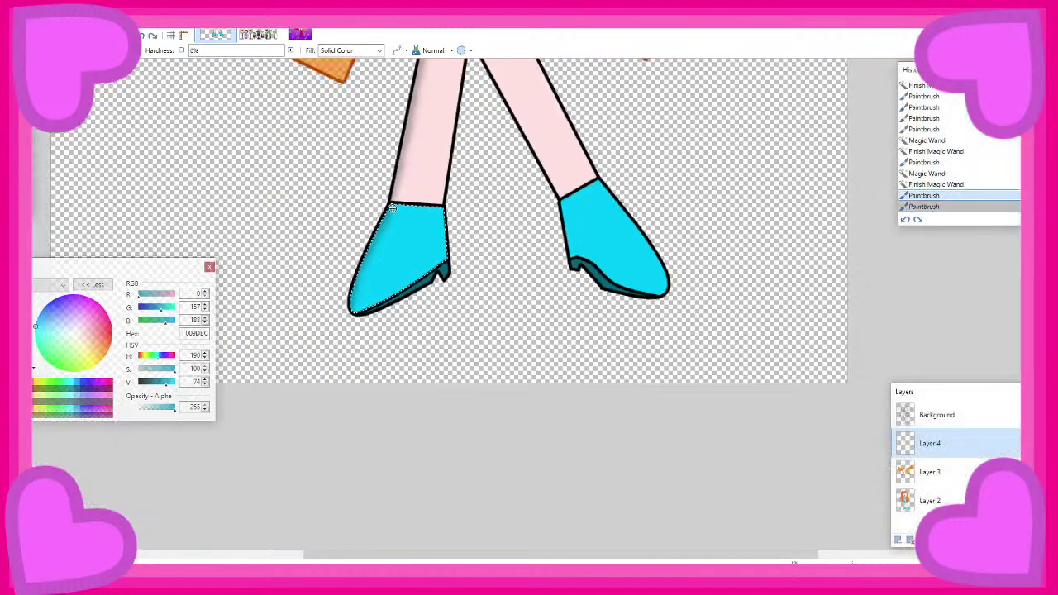
Examine the shading over the whole figure, from the shoes up to the hair and crown
{"action": "scroll", "coordinate": [392, 208], "scroll_direction": "up", "scroll_amount": 5}
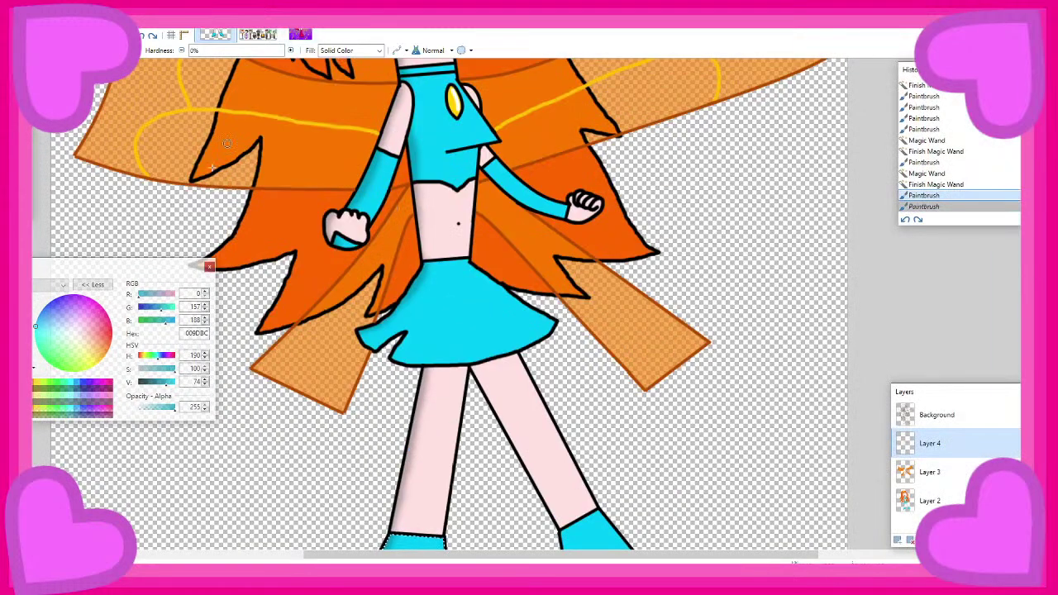
{"action": "scroll", "coordinate": [391, 421], "scroll_direction": "down", "scroll_amount": 5}
{"action": "scroll", "coordinate": [358, 382], "scroll_direction": "down", "scroll_amount": 2}
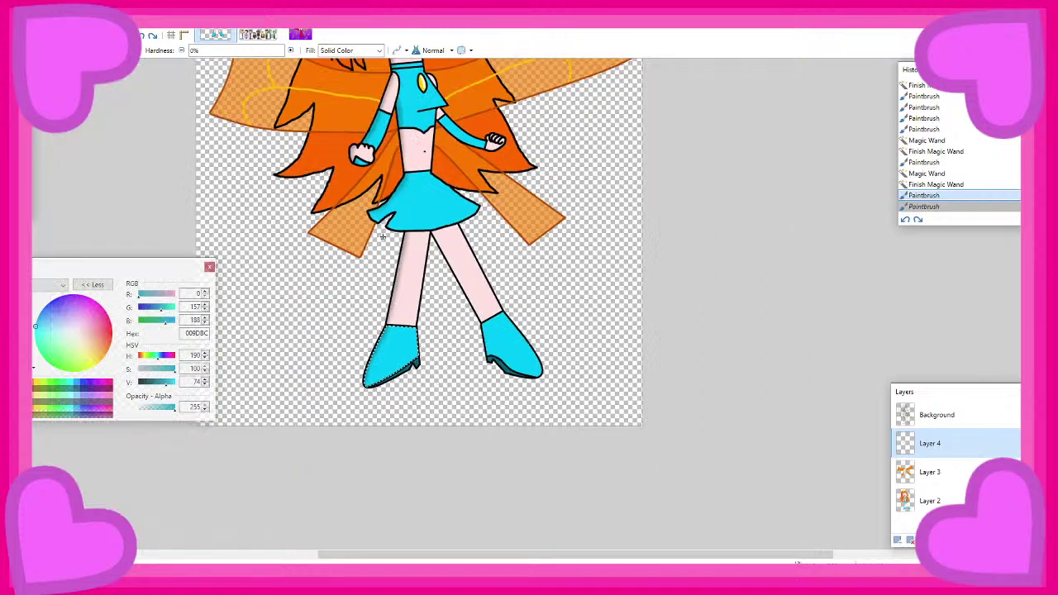
{"action": "scroll", "coordinate": [382, 237], "scroll_direction": "up", "scroll_amount": 3}
{"action": "scroll", "coordinate": [383, 237], "scroll_direction": "up", "scroll_amount": 10}
{"action": "scroll", "coordinate": [443, 257], "scroll_direction": "down", "scroll_amount": 2}
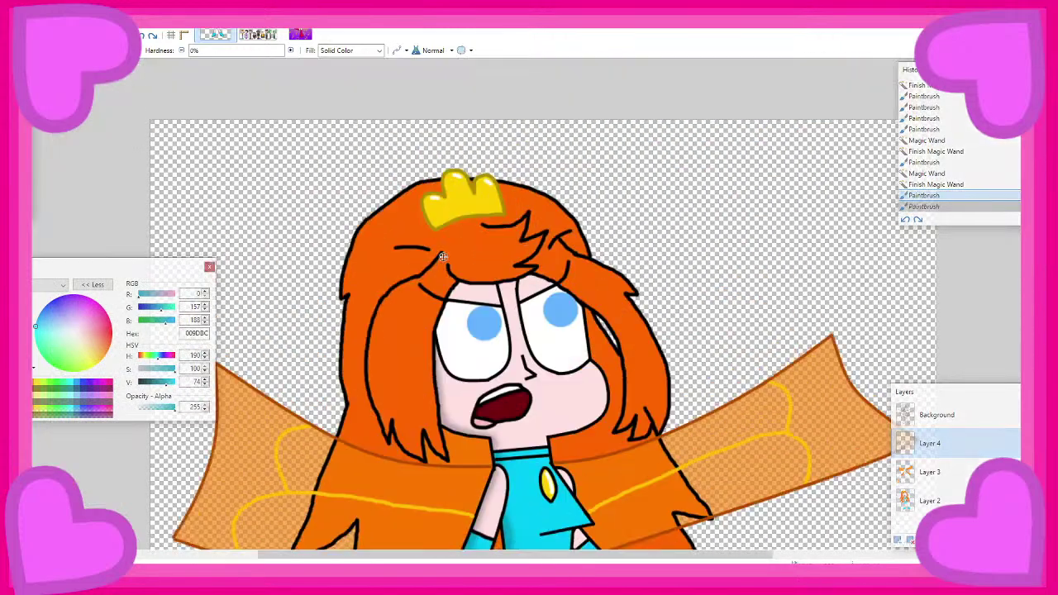
{"action": "scroll", "coordinate": [443, 257], "scroll_direction": "down", "scroll_amount": 2}
{"action": "scroll", "coordinate": [777, 353], "scroll_direction": "up", "scroll_amount": 1}
{"action": "scroll", "coordinate": [790, 356], "scroll_direction": "down", "scroll_amount": 1}
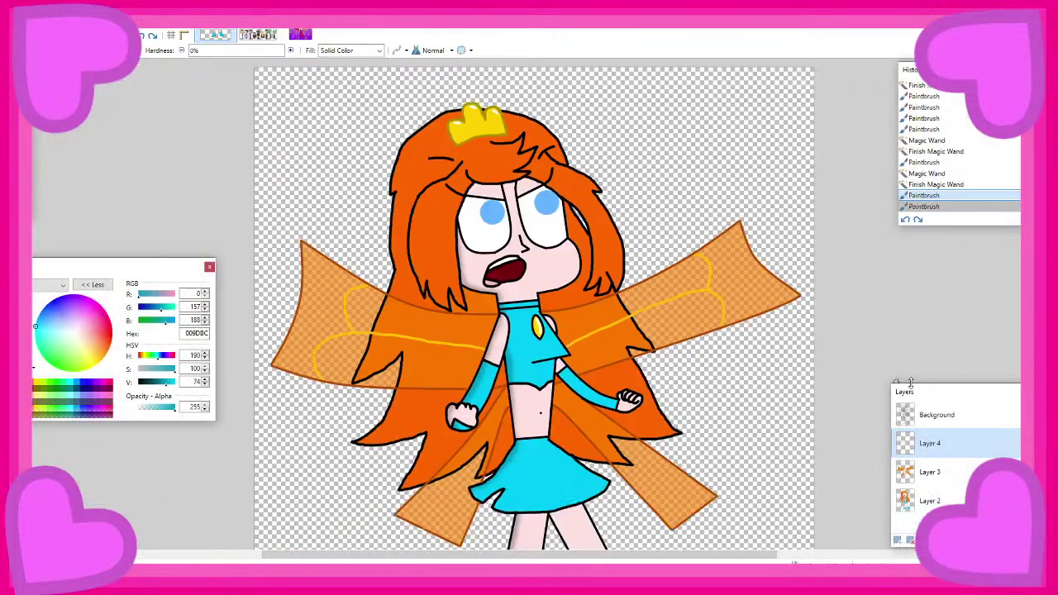
{"action": "left_click", "coordinate": [929, 410]}
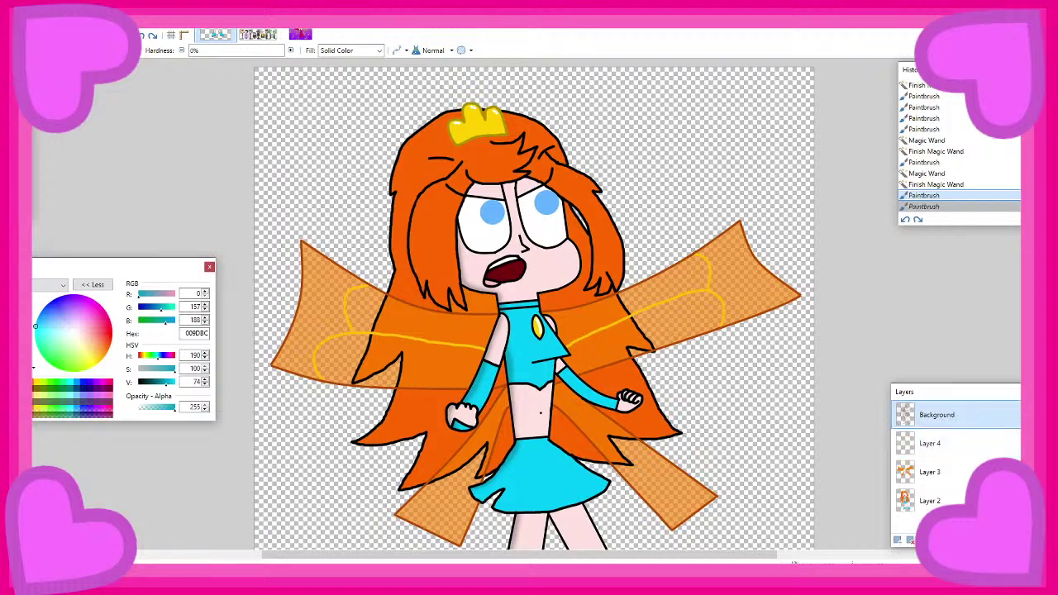
{"action": "key", "text": "s"}
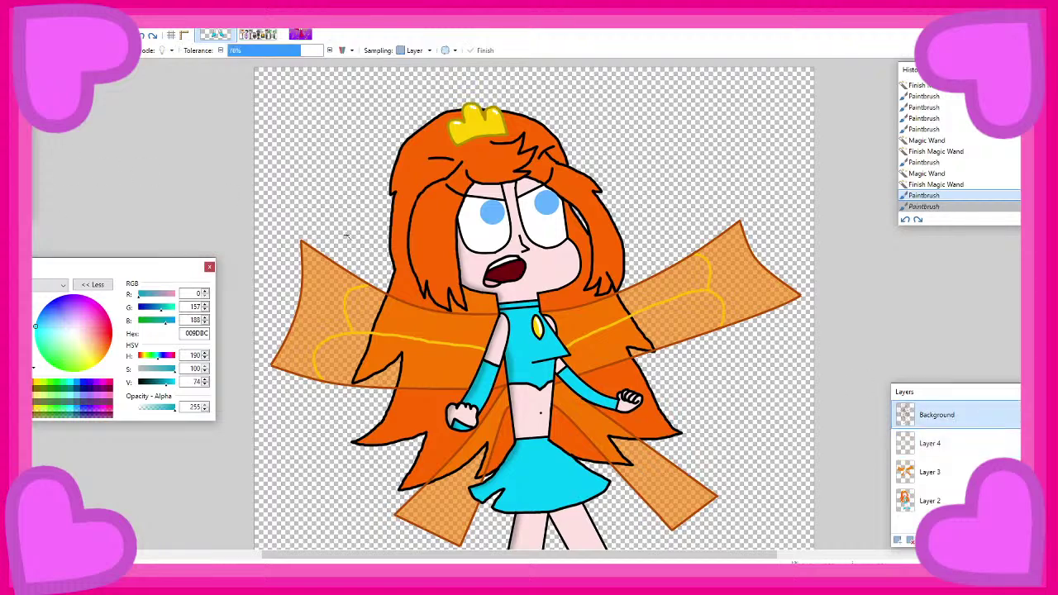
{"action": "left_click", "coordinate": [347, 236]}
{"action": "scroll", "coordinate": [352, 240], "scroll_direction": "up", "scroll_amount": 2}
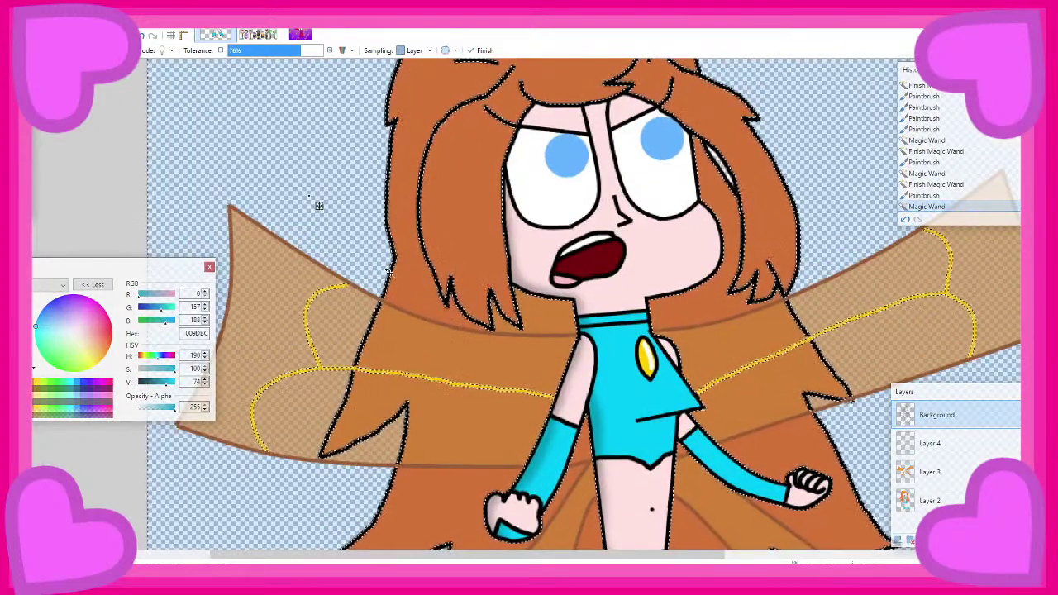
{"action": "left_click", "coordinate": [389, 271], "text": "ctrl"}
{"action": "left_click", "coordinate": [307, 300], "text": "ctrl"}
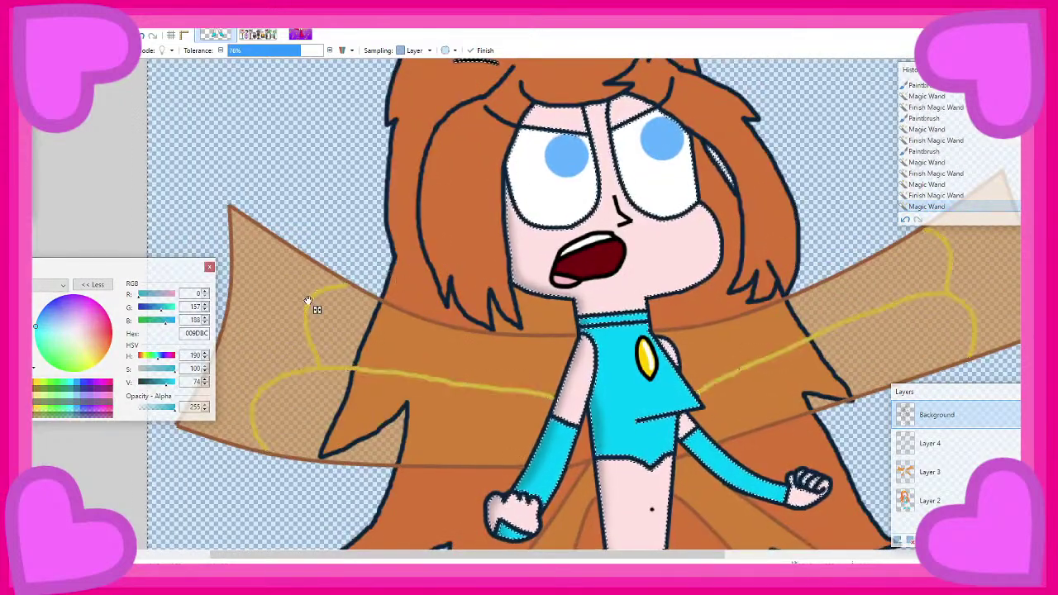
{"action": "key", "text": "ctrl+d"}
Add a new layer directly below the Background layer and set the Paintbrush color to orange FF9000
{"action": "left_click", "coordinate": [898, 540]}
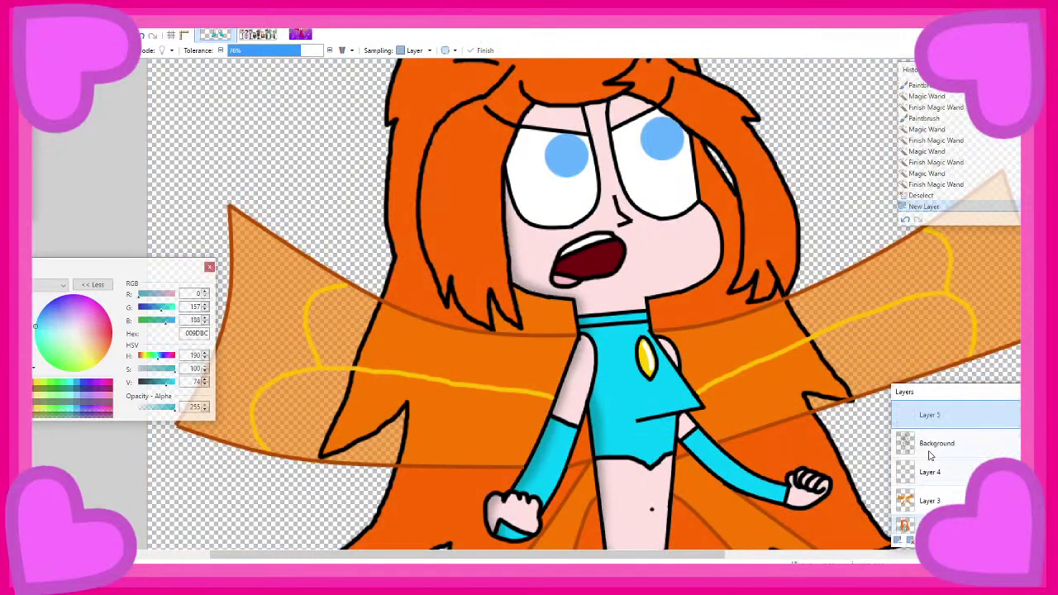
{"action": "left_click_drag", "start_coordinate": [932, 423], "coordinate": [937, 450]}
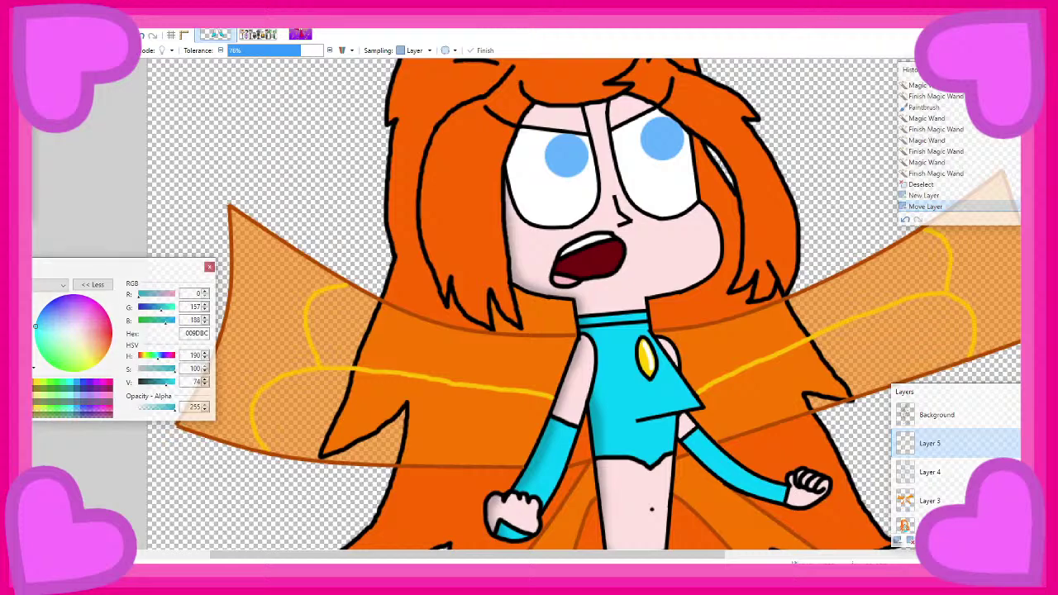
{"action": "key", "text": "b"}
{"action": "mouse_move", "coordinate": [97, 353]}
{"action": "left_mouse_down"}
{"action": "mouse_move", "coordinate": [110, 366]}
{"action": "mouse_move", "coordinate": [244, 391]}
{"action": "left_mouse_up"}
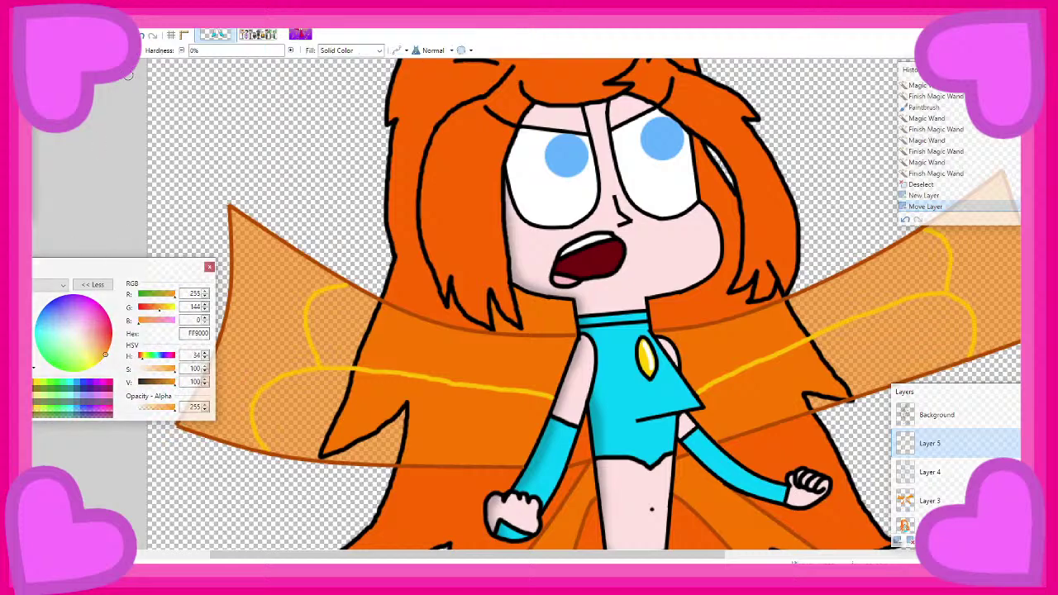
Undo the trial stroke and paint a broad soft orange glow around the upper, outer and lower edges of the left upper wing on Layer 5
{"action": "left_click_drag", "start_coordinate": [361, 299], "coordinate": [342, 279]}
{"action": "key", "text": "ctrl+z"}
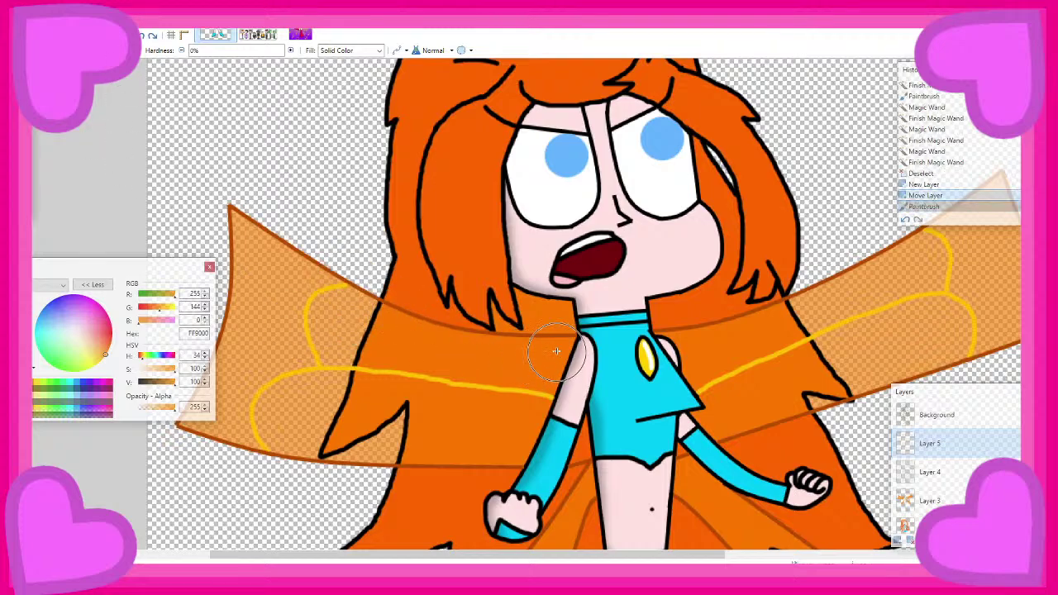
{"action": "mouse_move", "coordinate": [550, 330]}
{"action": "left_mouse_down"}
{"action": "mouse_move", "coordinate": [518, 333]}
{"action": "mouse_move", "coordinate": [419, 319]}
{"action": "mouse_move", "coordinate": [292, 263]}
{"action": "mouse_move", "coordinate": [228, 213]}
{"action": "mouse_move", "coordinate": [180, 102]}
{"action": "mouse_move", "coordinate": [184, 248]}
{"action": "left_mouse_up"}
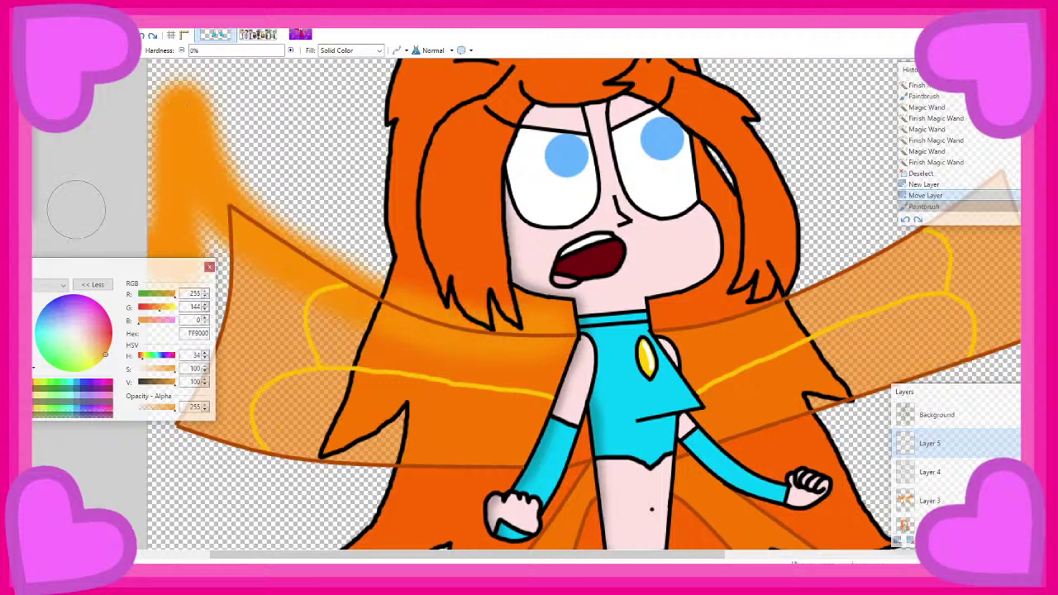
{"action": "scroll", "coordinate": [123, 168], "scroll_direction": "down", "scroll_amount": 5}
{"action": "scroll", "coordinate": [37, 149], "scroll_direction": "up", "scroll_amount": 1}
{"action": "key", "text": "ctrl+minus"}
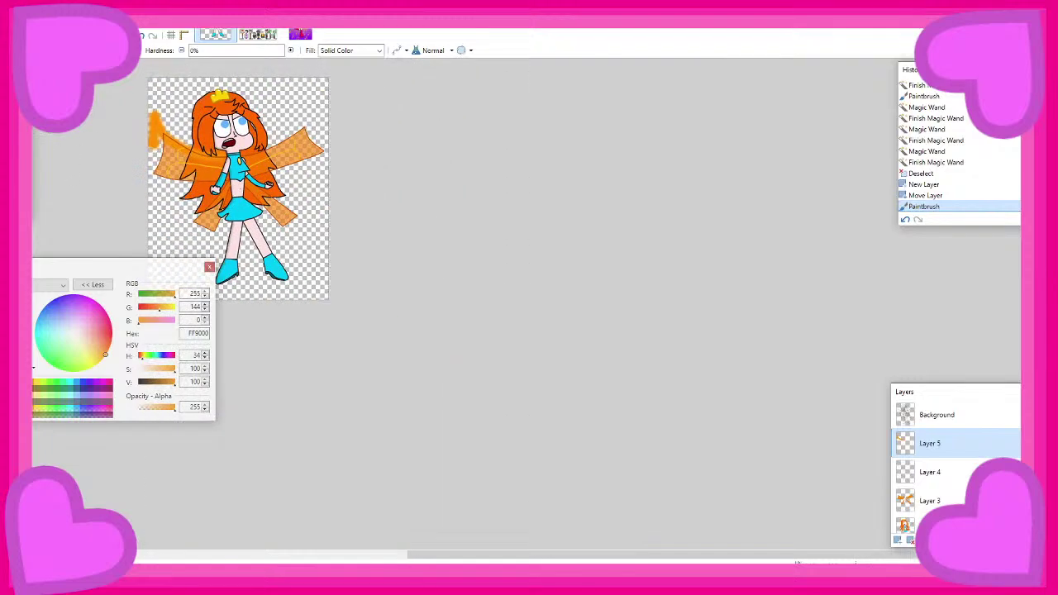
{"action": "left_click_drag", "start_coordinate": [451, 555], "coordinate": [320, 555]}
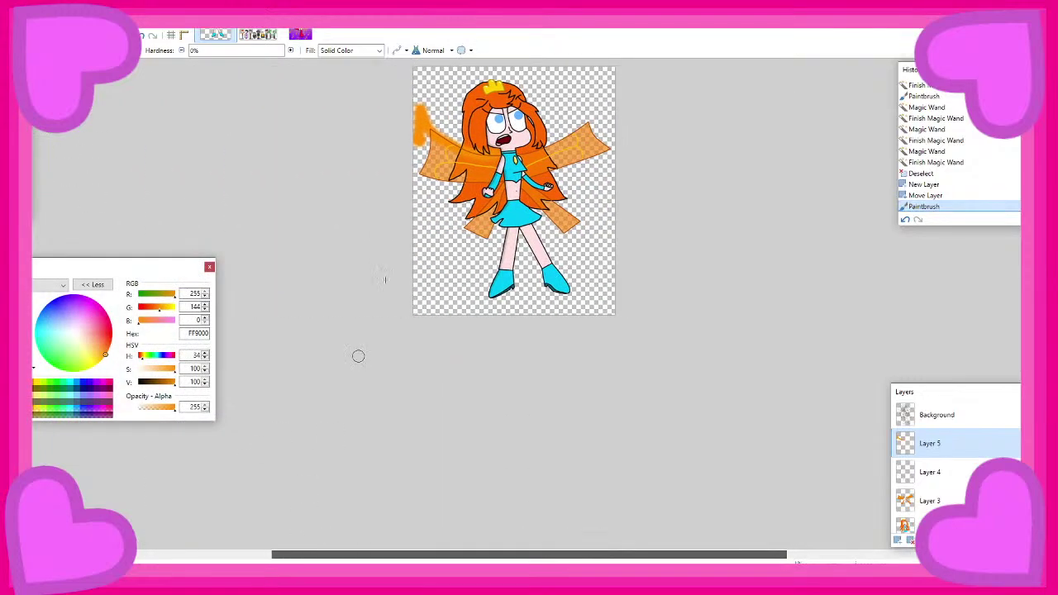
{"action": "scroll", "coordinate": [411, 169], "scroll_direction": "up", "scroll_amount": 2}
{"action": "scroll", "coordinate": [437, 115], "scroll_direction": "up", "scroll_amount": 3}
{"action": "scroll", "coordinate": [451, 329], "scroll_direction": "up", "scroll_amount": 2}
{"action": "scroll", "coordinate": [388, 271], "scroll_direction": "down", "scroll_amount": 1}
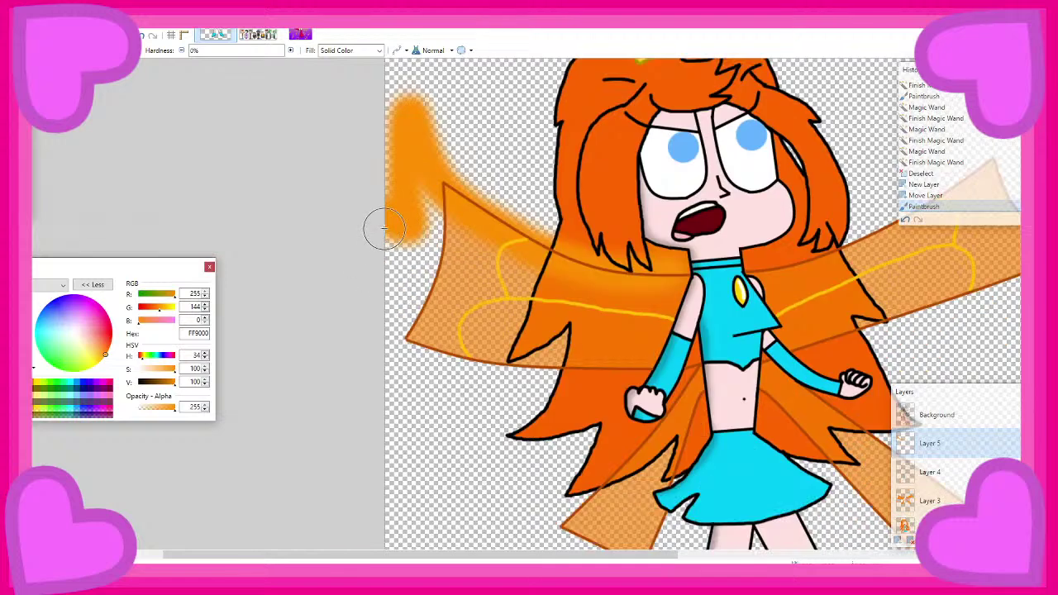
{"action": "mouse_move", "coordinate": [369, 213]}
{"action": "left_mouse_down"}
{"action": "mouse_move", "coordinate": [379, 243]}
{"action": "mouse_move", "coordinate": [417, 280]}
{"action": "mouse_move", "coordinate": [336, 291]}
{"action": "mouse_move", "coordinate": [404, 336]}
{"action": "mouse_move", "coordinate": [499, 354]}
{"action": "mouse_move", "coordinate": [419, 416]}
{"action": "mouse_move", "coordinate": [478, 420]}
{"action": "mouse_move", "coordinate": [649, 367]}
{"action": "left_mouse_up"}
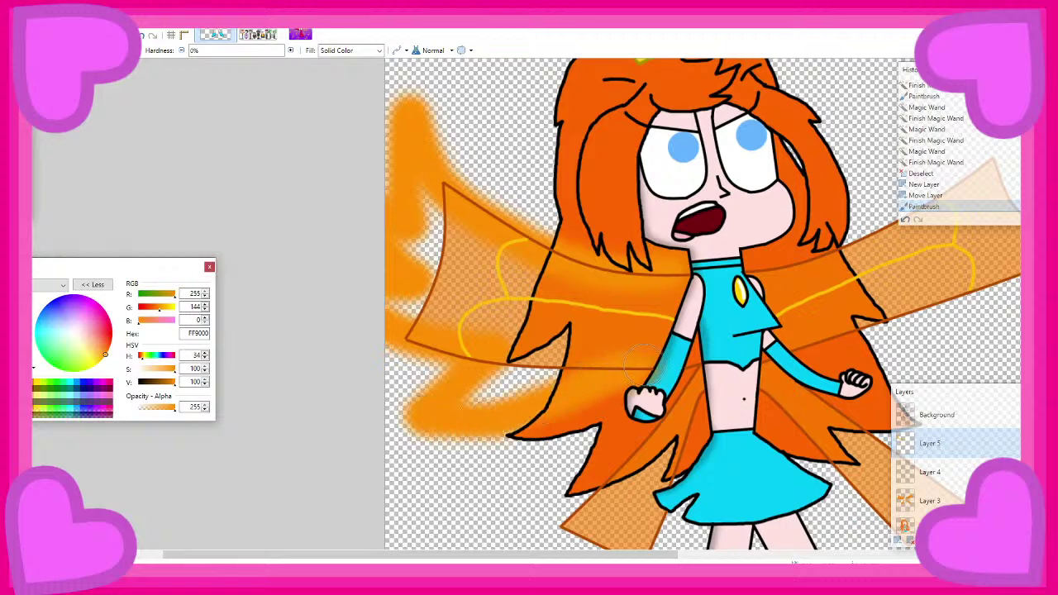
Move Layer 5 down the layer stack below Layer 4 and undo the most recent layer moves
{"action": "left_click_drag", "start_coordinate": [949, 445], "coordinate": [926, 519]}
{"action": "key", "text": "ctrl+z"}
{"action": "key", "text": "ctrl+z"}
{"action": "key", "text": "ctrl+z"}
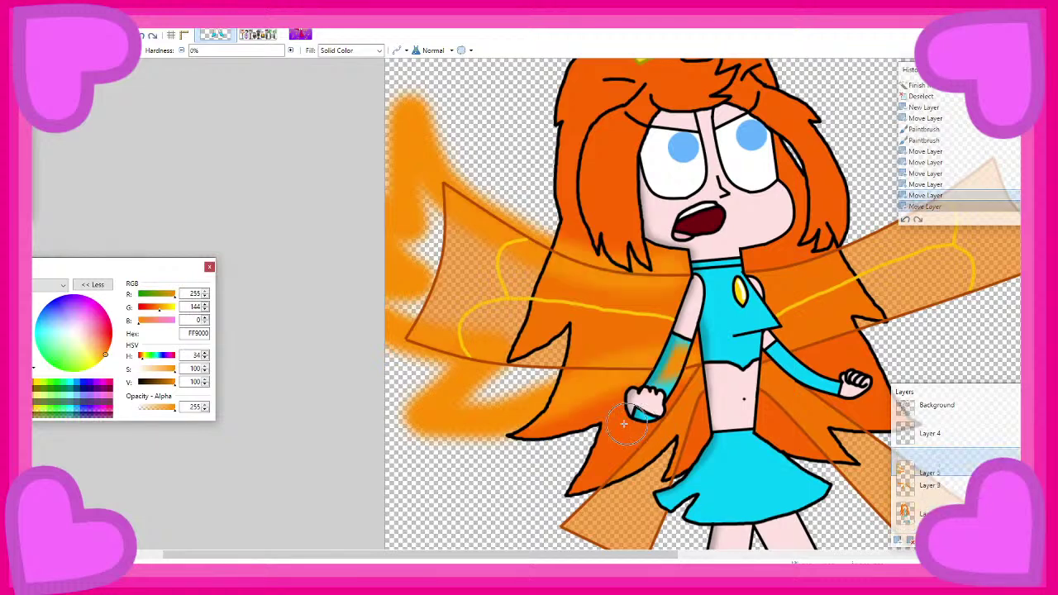
Undo the recent moves of Layer 5 and all of its orange brush strokes, including one new trial stroke
{"action": "key", "text": "ctrl+z"}
{"action": "key", "text": "ctrl+z"}
{"action": "key", "text": "ctrl+z"}
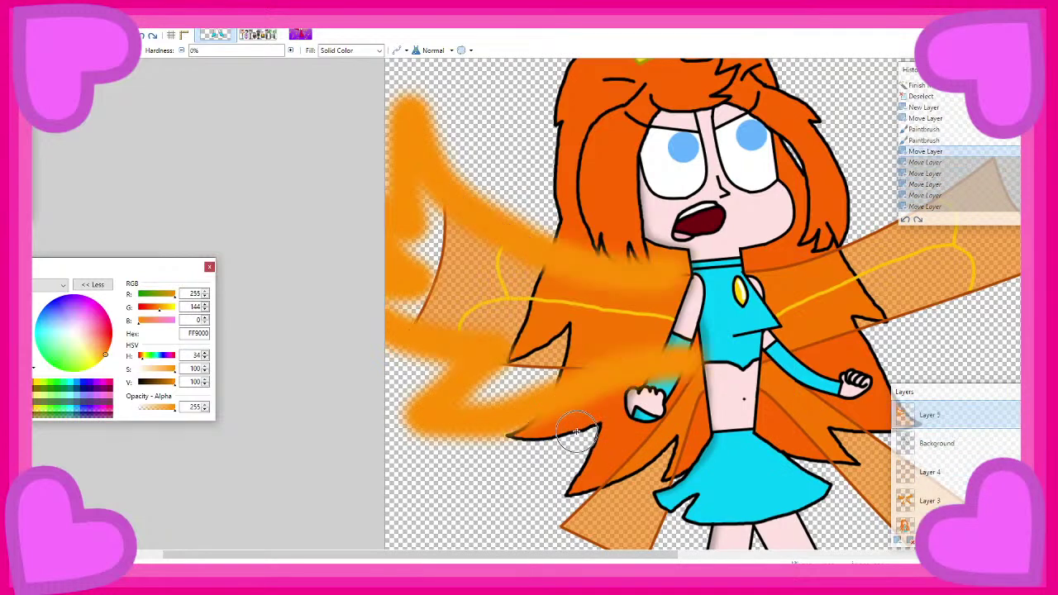
{"action": "key", "text": "ctrl+z"}
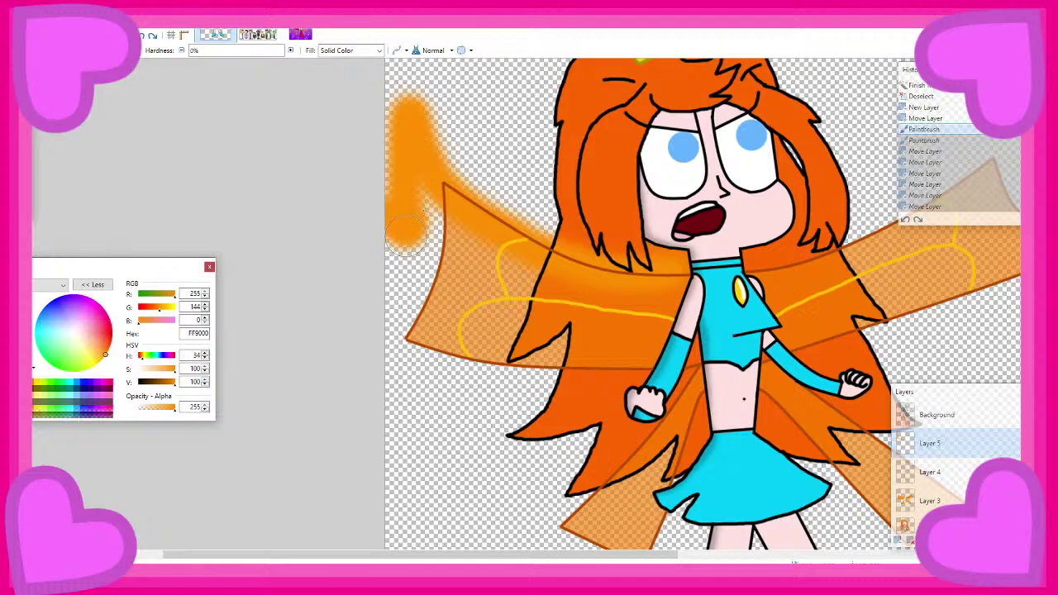
{"action": "left_click_drag", "start_coordinate": [406, 235], "coordinate": [412, 266]}
{"action": "key", "text": "ctrl+z"}
{"action": "key", "text": "ctrl+z"}
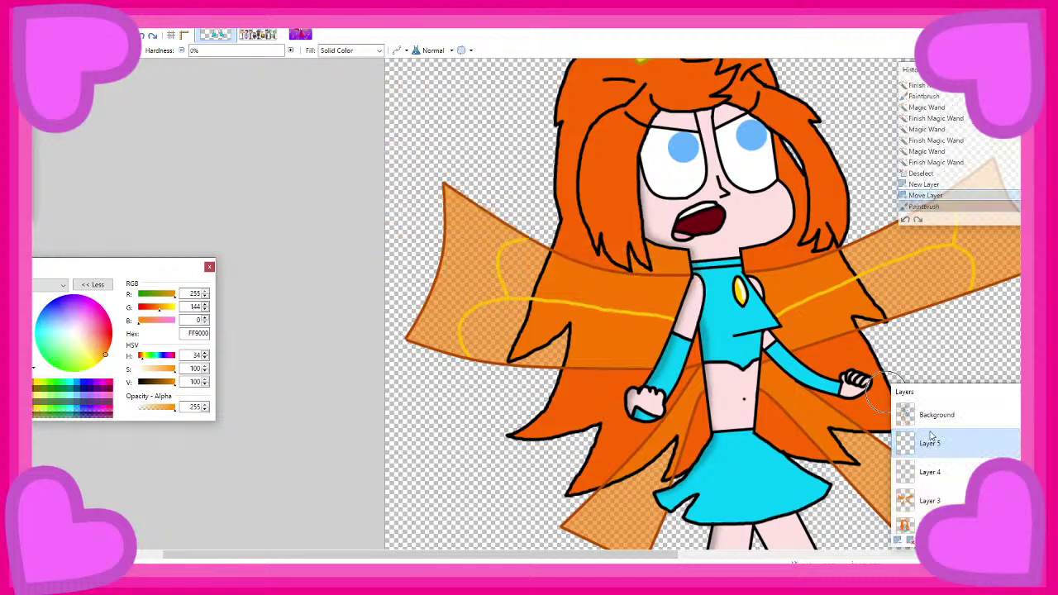
Try Layer 5 at the bottom of the stack and directly above Layer 2, testing each position with an orange stroke and undoing it
{"action": "left_click_drag", "start_coordinate": [931, 440], "coordinate": [931, 519]}
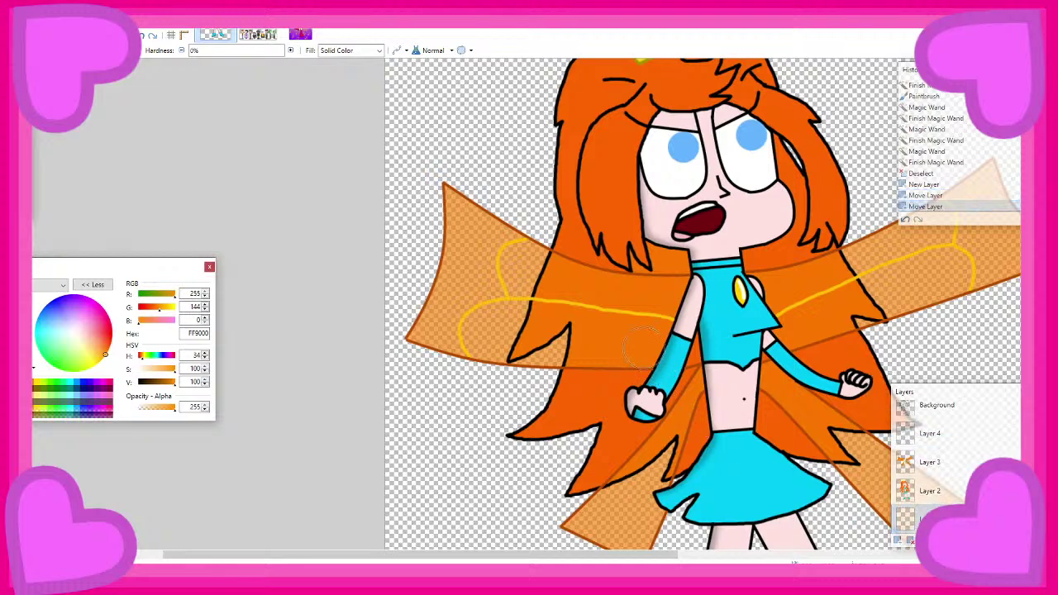
{"action": "mouse_move", "coordinate": [668, 398]}
{"action": "left_mouse_down"}
{"action": "mouse_move", "coordinate": [659, 347]}
{"action": "mouse_move", "coordinate": [510, 363]}
{"action": "left_mouse_up"}
{"action": "key", "text": "ctrl+z"}
{"action": "key", "text": "ctrl+z"}
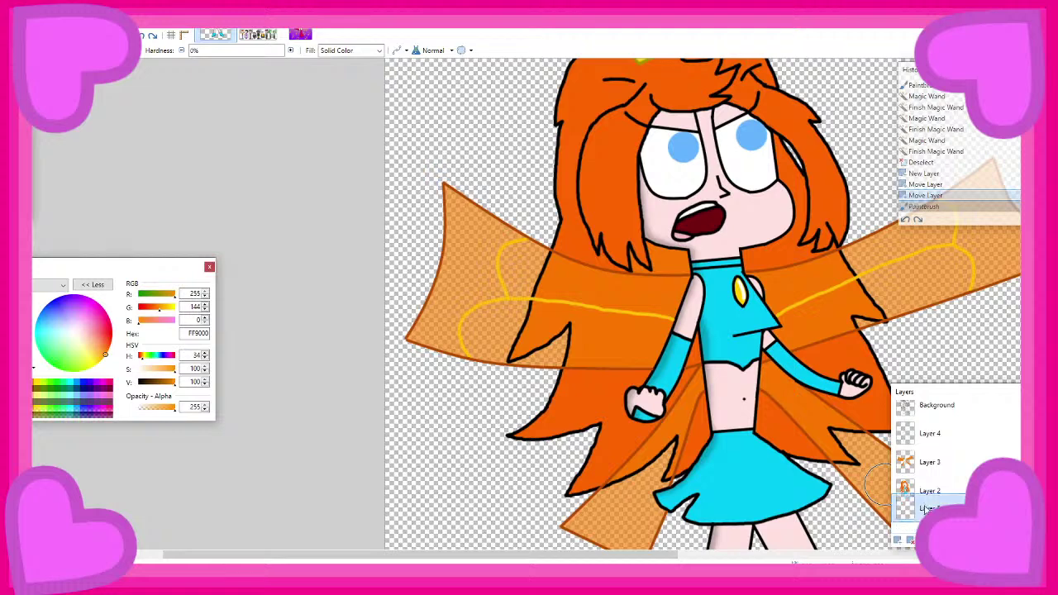
{"action": "key", "text": "ctrl+alt+Up"}
{"action": "left_click_drag", "start_coordinate": [653, 363], "coordinate": [674, 372]}
{"action": "key", "text": "ctrl+z"}
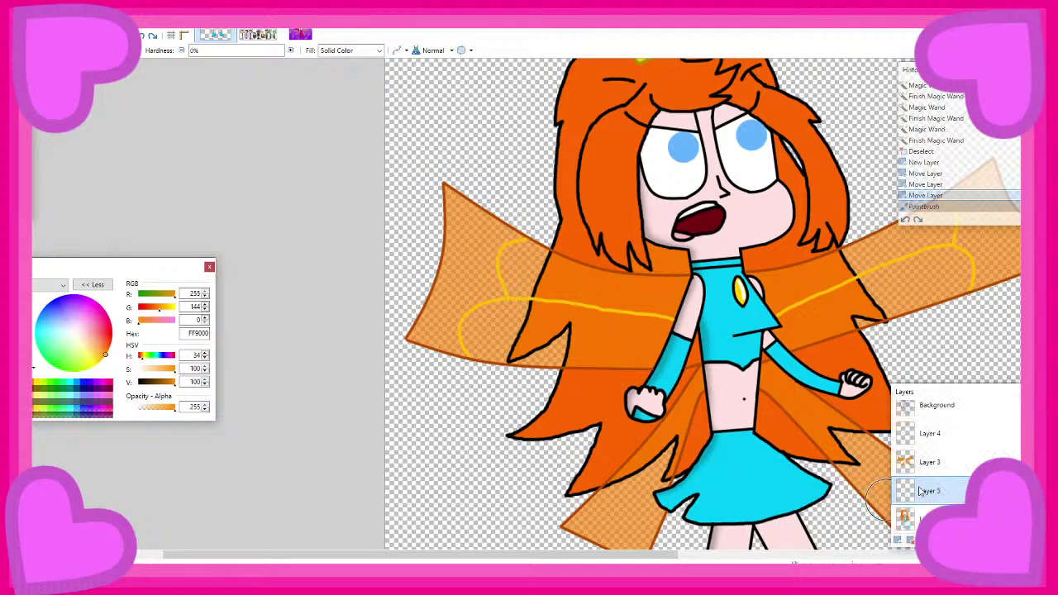
Try Layer 5 above Layer 3, above Layer 4 and above Background, undoing the orange test strokes over the arm and wing
{"action": "key", "text": "ctrl+alt+Up"}
{"action": "left_click_drag", "start_coordinate": [649, 364], "coordinate": [533, 379]}
{"action": "key", "text": "ctrl+z"}
{"action": "key", "text": "ctrl+z"}
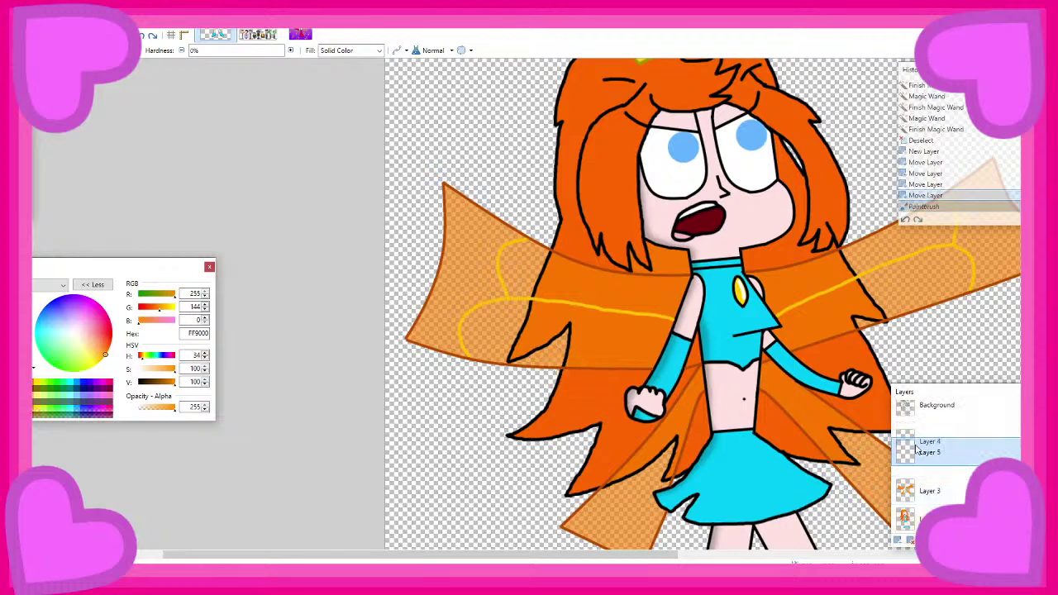
{"action": "key", "text": "ctrl+alt+Up"}
{"action": "left_click_drag", "start_coordinate": [713, 374], "coordinate": [638, 366]}
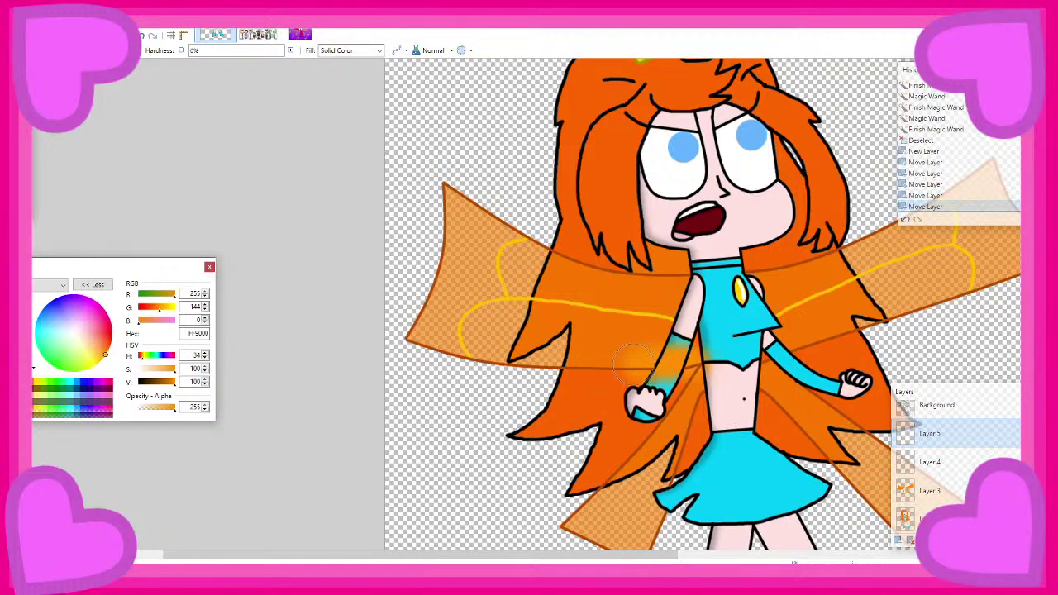
{"action": "key", "text": "ctrl+z"}
{"action": "key", "text": "ctrl+alt+Up"}
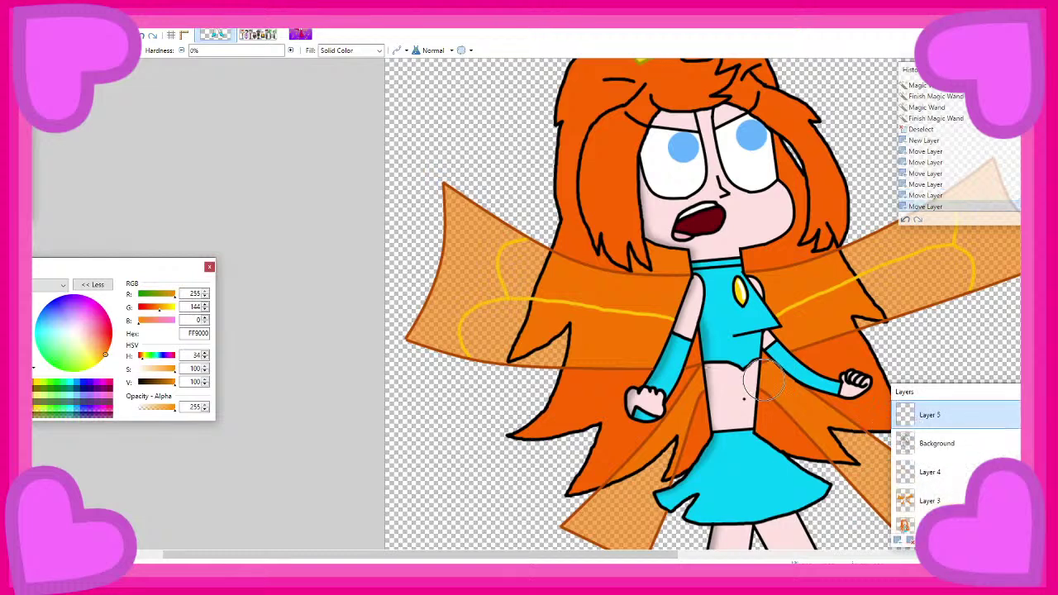
Move Layer 5 back below Layer 2 and undo a test stroke along the left upper wing's lower edge
{"action": "key", "text": "ctrl+alt+Down"}
{"action": "key", "text": "ctrl+alt+Down"}
{"action": "key", "text": "ctrl+alt+Down"}
{"action": "key", "text": "ctrl+alt+Down"}
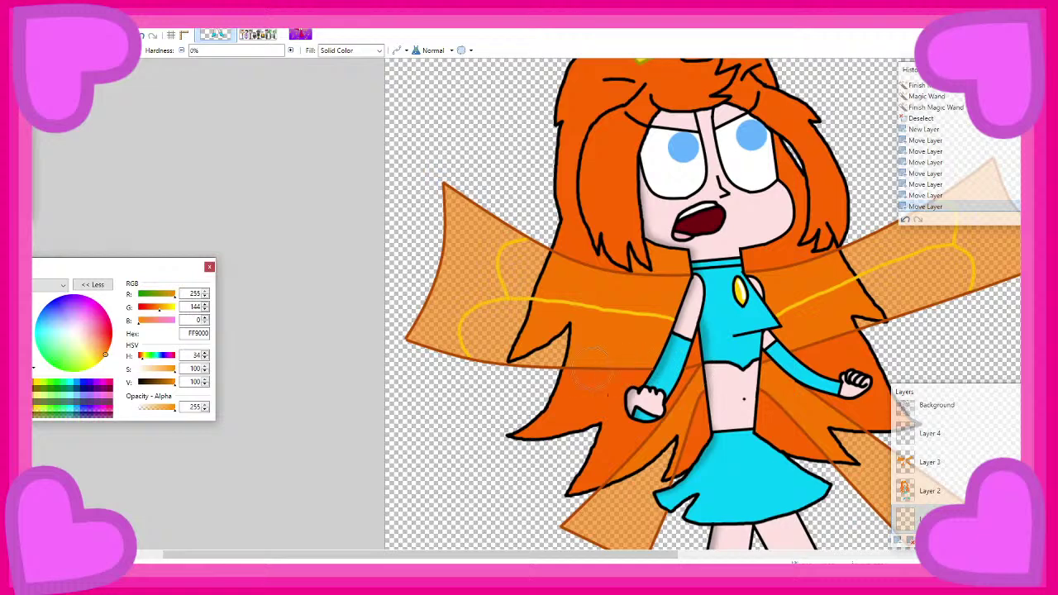
{"action": "left_click_drag", "start_coordinate": [545, 368], "coordinate": [528, 368]}
{"action": "key", "text": "ctrl+z"}
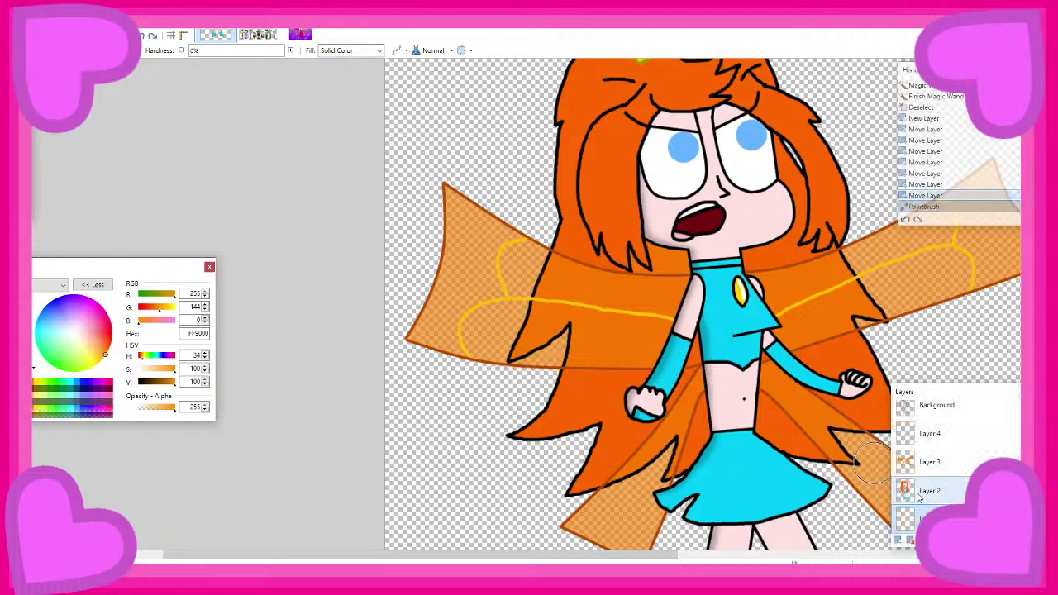
Move Layer 5 up between Layer 3 and Layer 2 and undo the test dab painted there
{"action": "key", "text": "ctrl+alt+Up"}
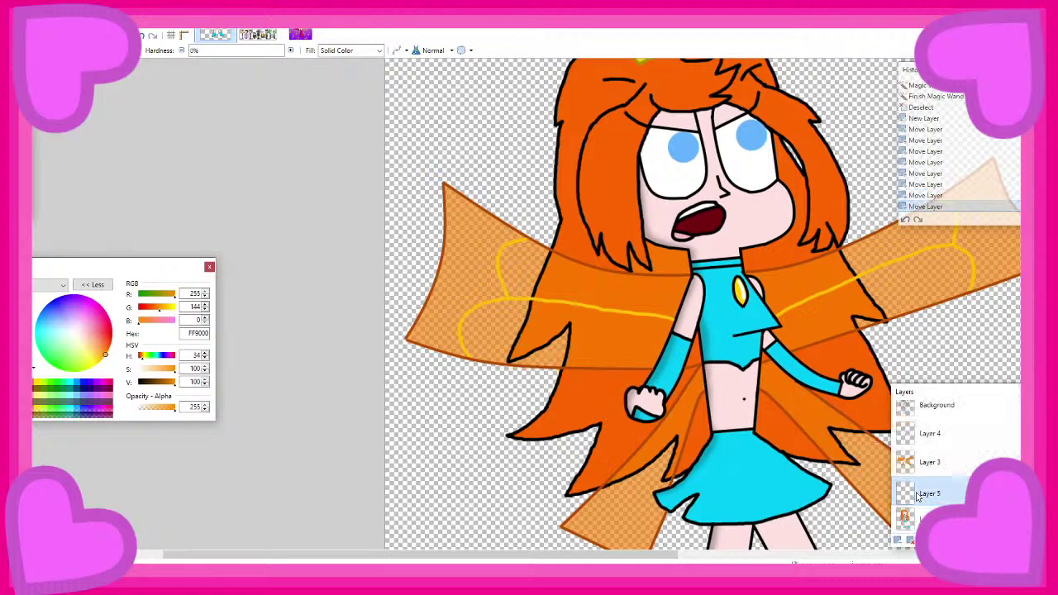
{"action": "left_click", "coordinate": [684, 362]}
{"action": "key", "text": "ctrl+z"}
Try erasing a 76% tolerance Magic Wand selection of the hair, wings and surroundings on the Background layer, undo the erase and deselect
{"action": "left_click", "coordinate": [936, 405]}
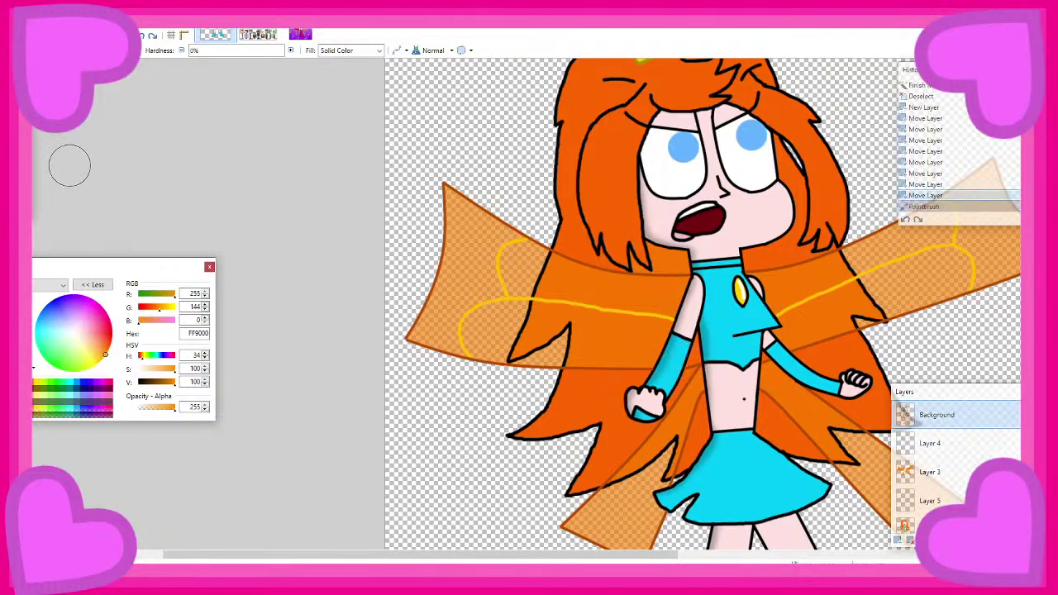
{"action": "left_click", "coordinate": [33, 136]}
{"action": "left_click", "coordinate": [608, 384]}
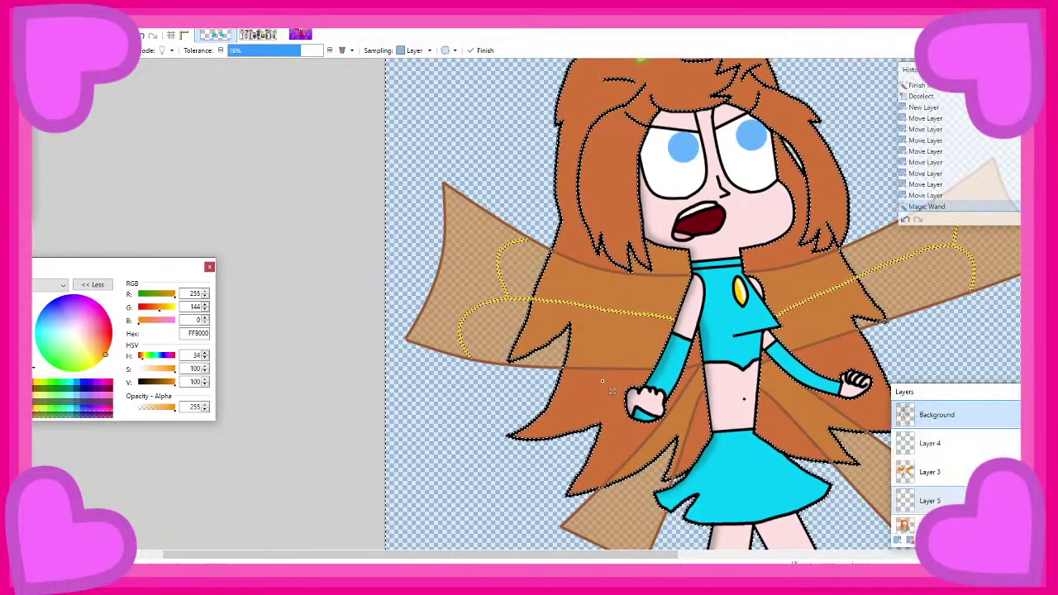
{"action": "left_click", "coordinate": [606, 380]}
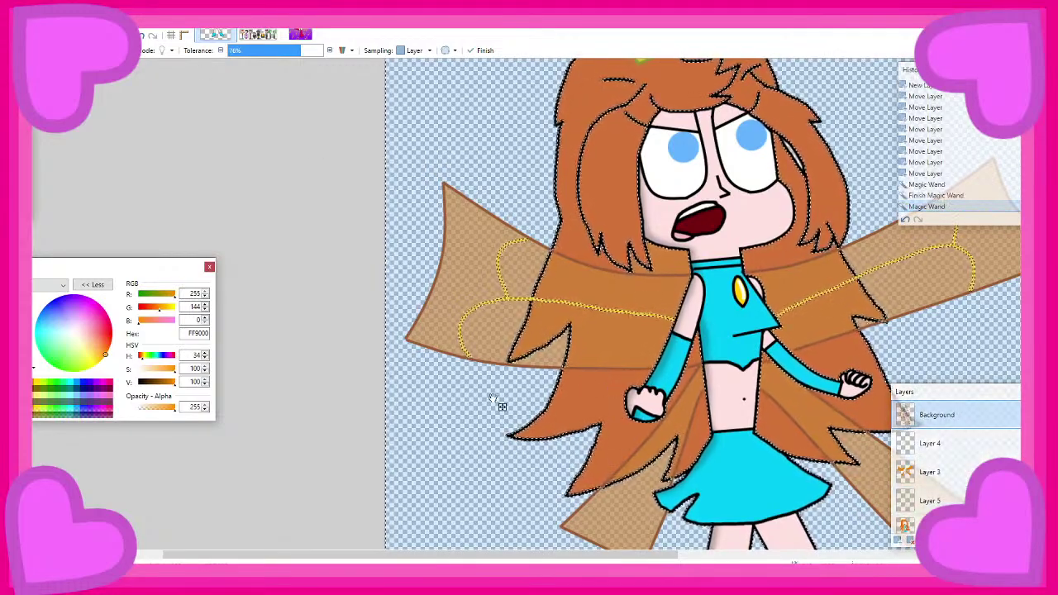
{"action": "left_click", "coordinate": [582, 387]}
{"action": "left_click", "coordinate": [449, 389]}
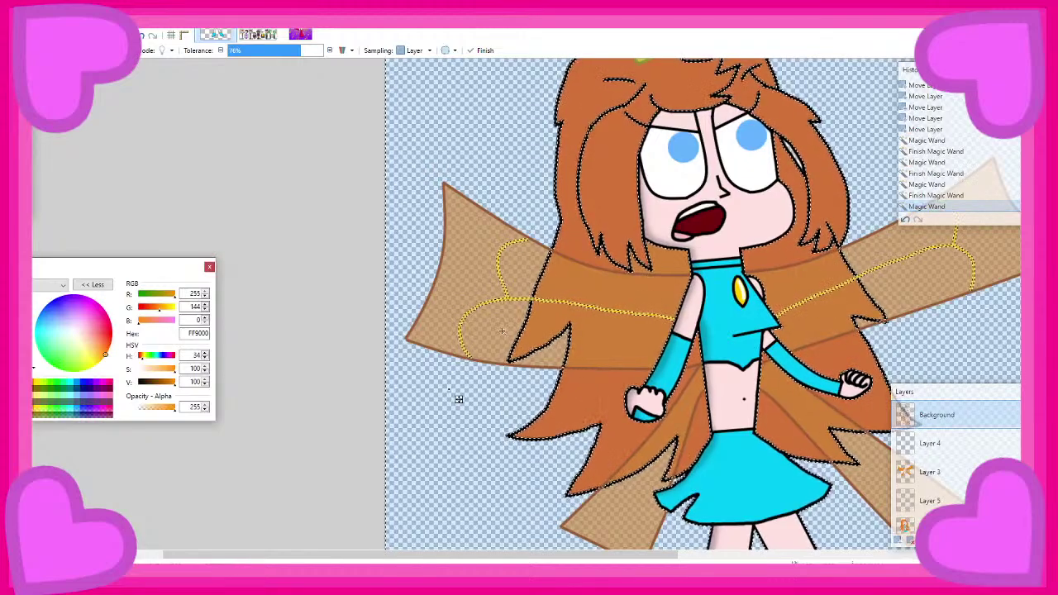
{"action": "key", "text": "Delete"}
{"action": "key", "text": "ctrl+z"}
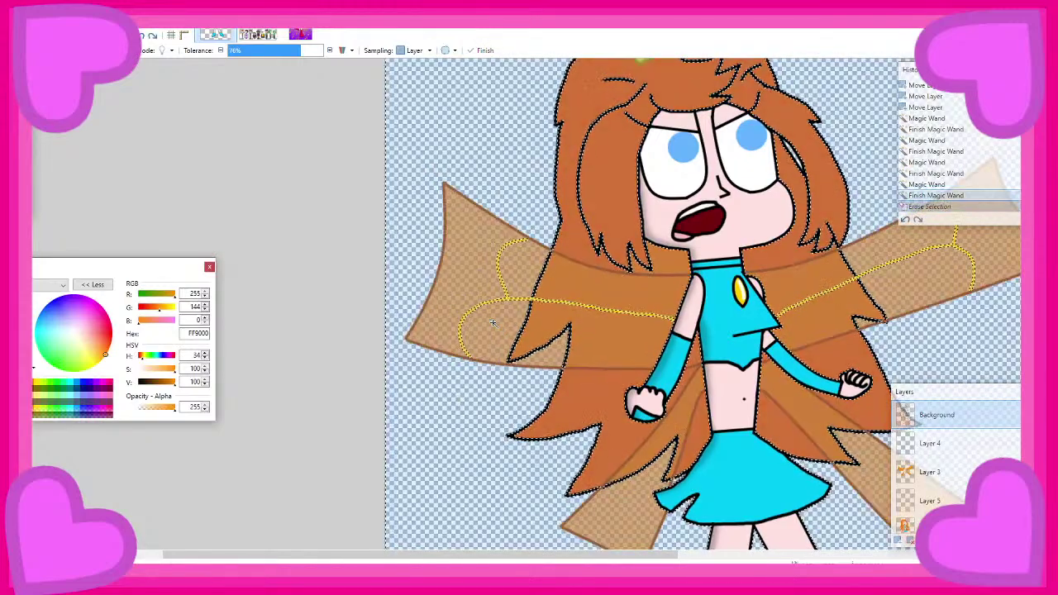
{"action": "key", "text": "ctrl+d"}
Select the hair, wings and surroundings on the Background layer with the Magic Wand at 80% tolerance, and activate Layer 5 with the Paintbrush
{"action": "left_click", "coordinate": [583, 395]}
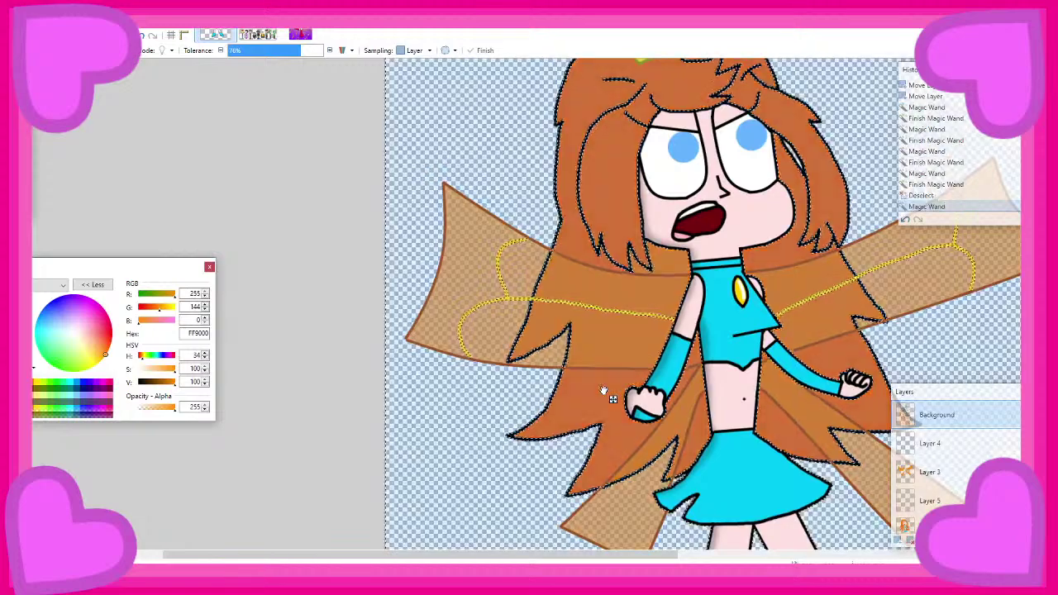
{"action": "left_click", "coordinate": [284, 51]}
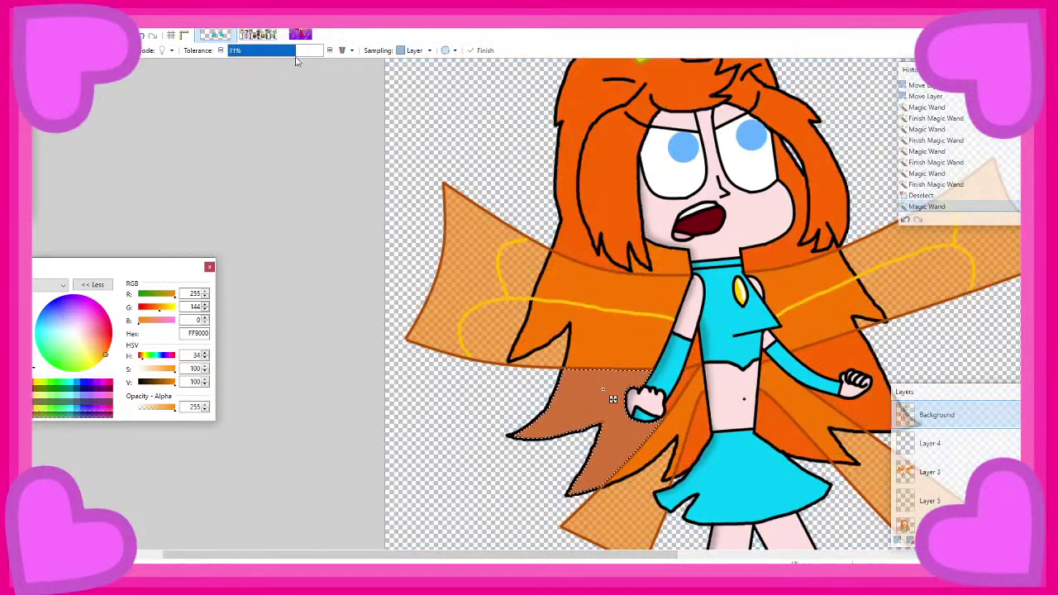
{"action": "left_click_drag", "start_coordinate": [297, 60], "coordinate": [304, 64]}
{"action": "scroll", "coordinate": [865, 444], "scroll_direction": "up", "scroll_amount": 1}
{"action": "scroll", "coordinate": [938, 453], "scroll_direction": "down", "scroll_amount": 1}
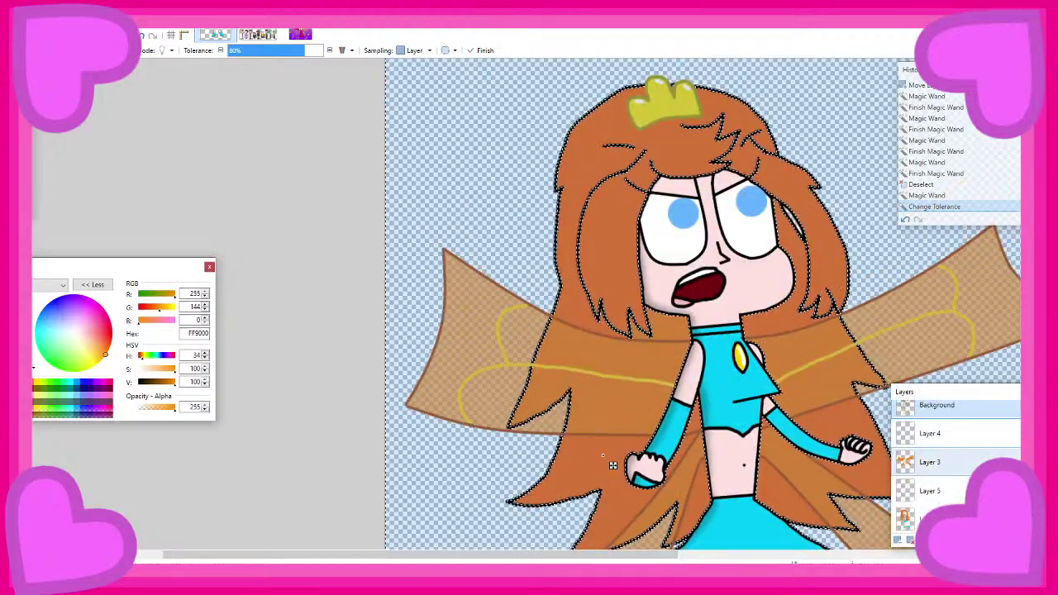
{"action": "left_click", "coordinate": [930, 491]}
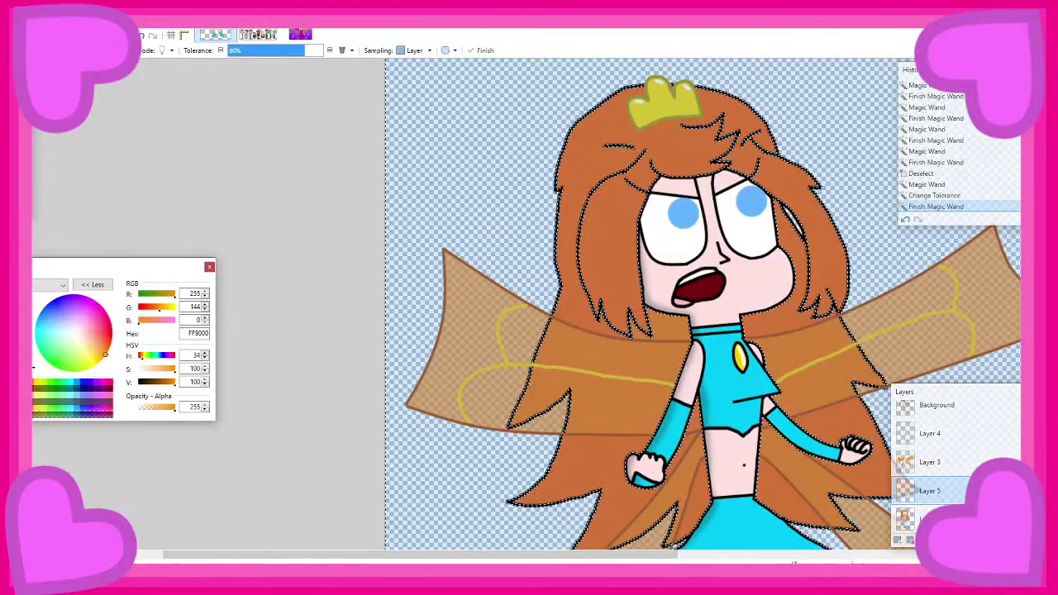
{"action": "key", "text": "b"}
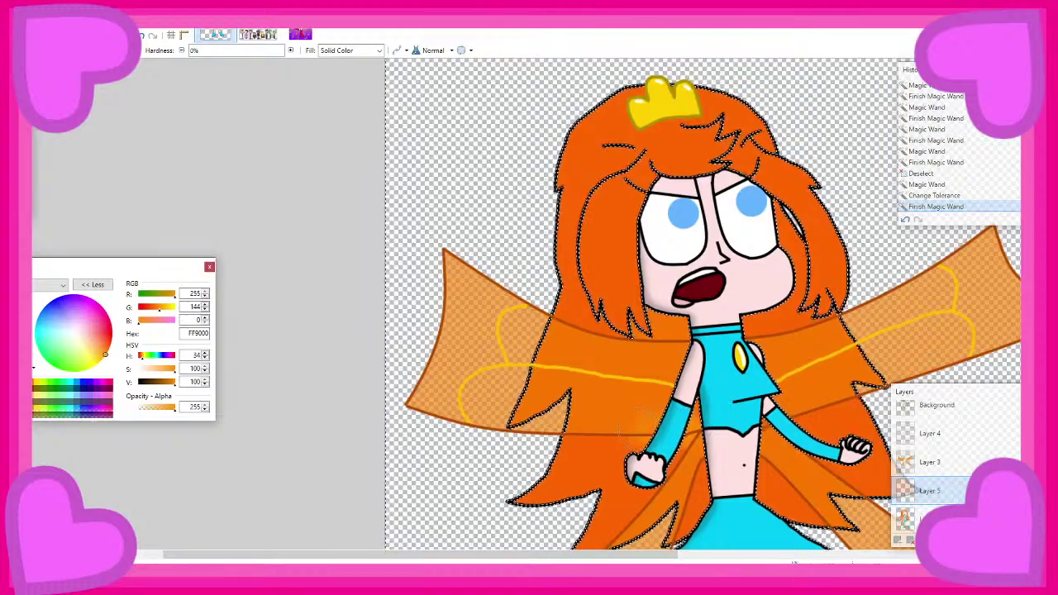
Try painting soft orange around the left upper wing's edges inside the selection on Layer 5 and undo the stroke
{"action": "left_click_drag", "start_coordinate": [528, 437], "coordinate": [407, 400]}
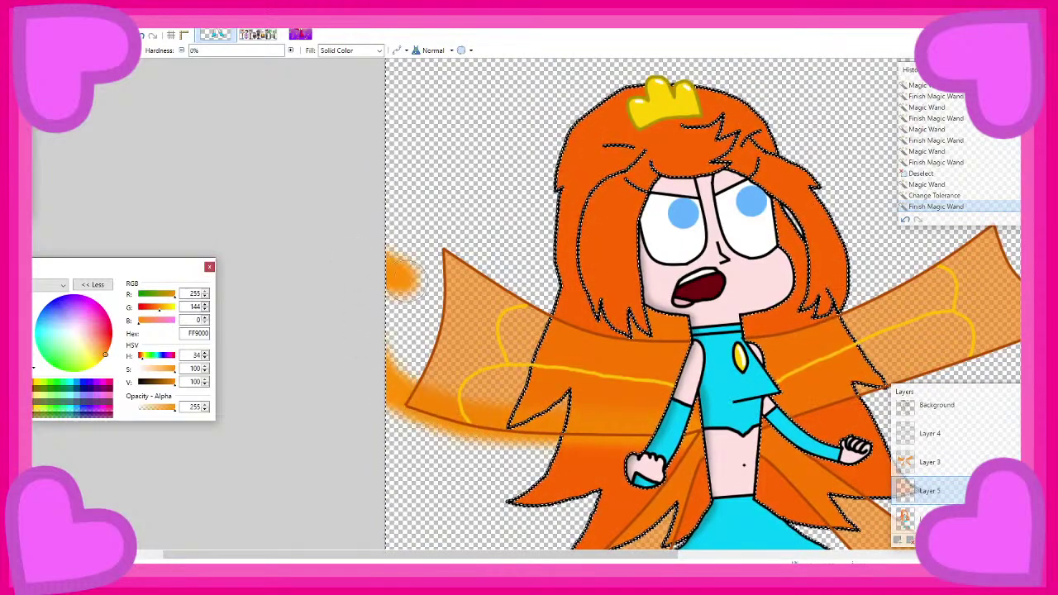
{"action": "mouse_move", "coordinate": [403, 277]}
{"action": "left_mouse_down"}
{"action": "mouse_move", "coordinate": [403, 201]}
{"action": "mouse_move", "coordinate": [416, 143]}
{"action": "mouse_move", "coordinate": [471, 204]}
{"action": "mouse_move", "coordinate": [472, 145]}
{"action": "mouse_move", "coordinate": [538, 279]}
{"action": "left_mouse_up"}
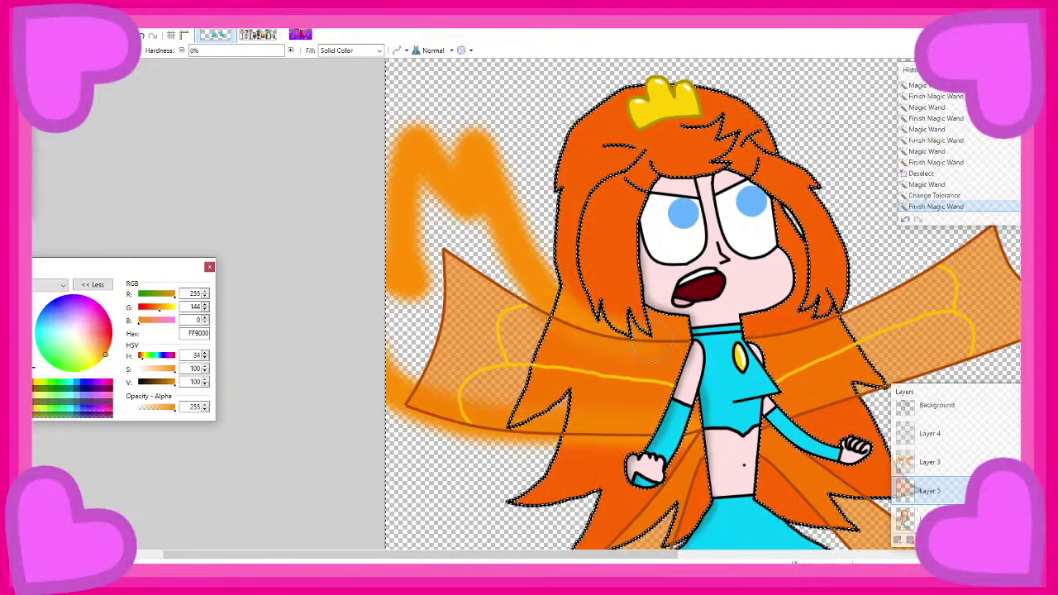
{"action": "left_click_drag", "start_coordinate": [691, 339], "coordinate": [690, 346]}
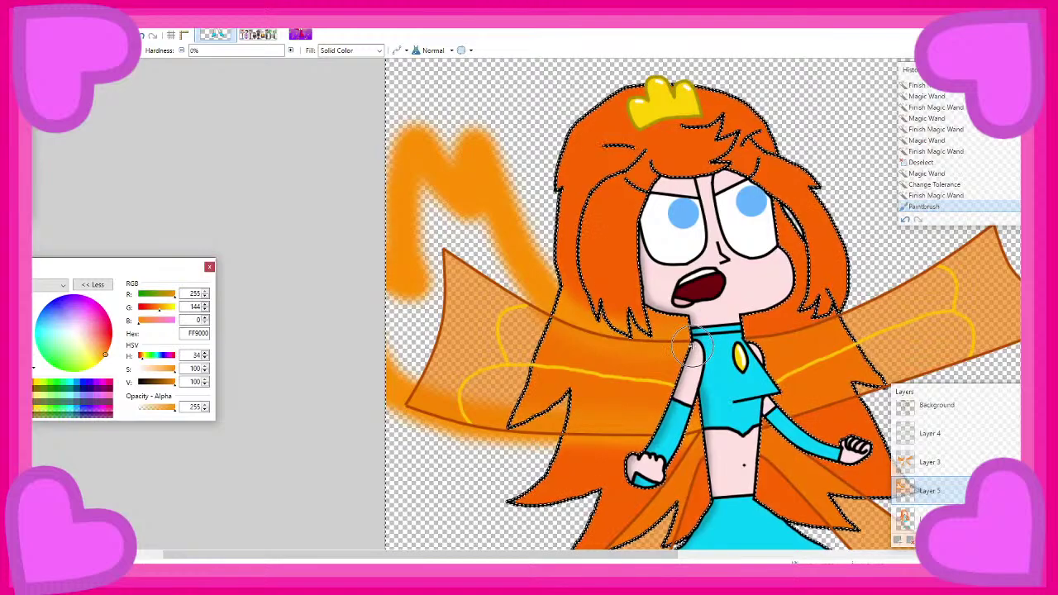
{"action": "key", "text": "ctrl+z"}
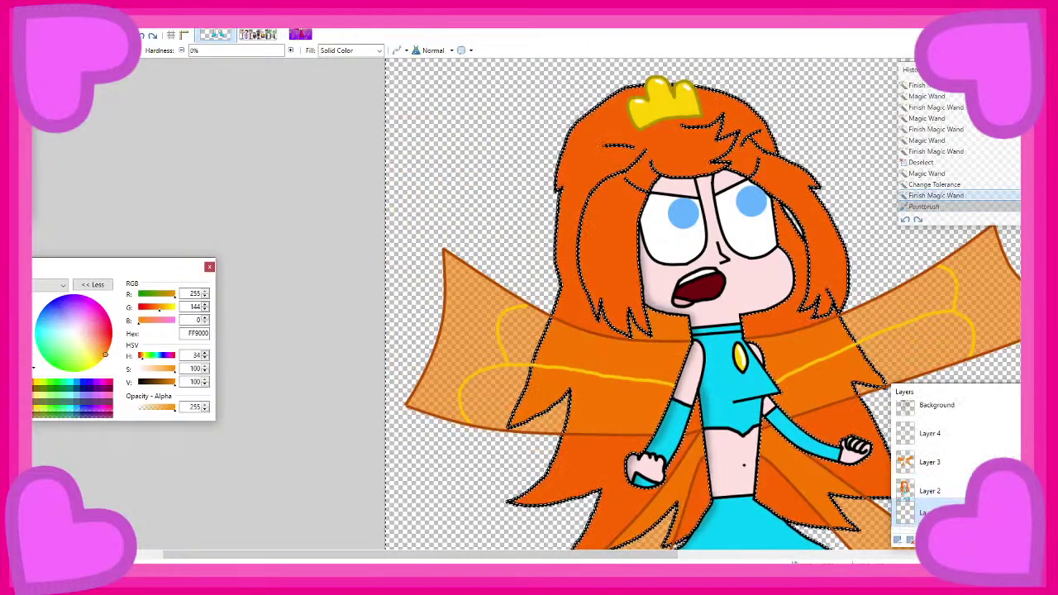
Try Layer 5 below Layer 2 with an orange stroke at the left upper wing, and undo both the stroke and the move
{"action": "left_click_drag", "start_coordinate": [942, 512], "coordinate": [942, 519]}
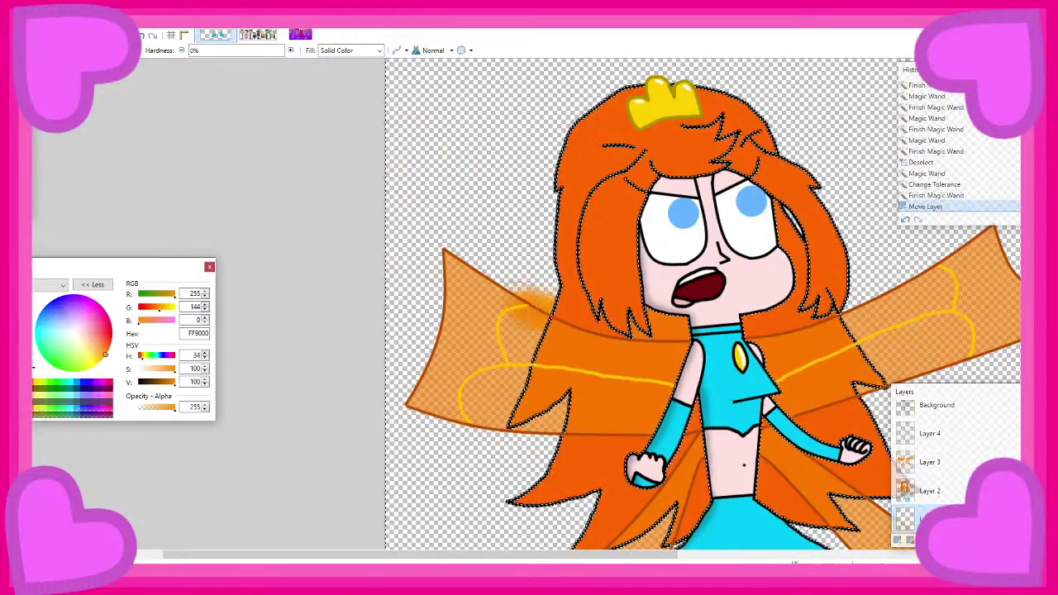
{"action": "left_click_drag", "start_coordinate": [529, 301], "coordinate": [446, 248]}
{"action": "key", "text": "ctrl+z"}
{"action": "key", "text": "ctrl+z"}
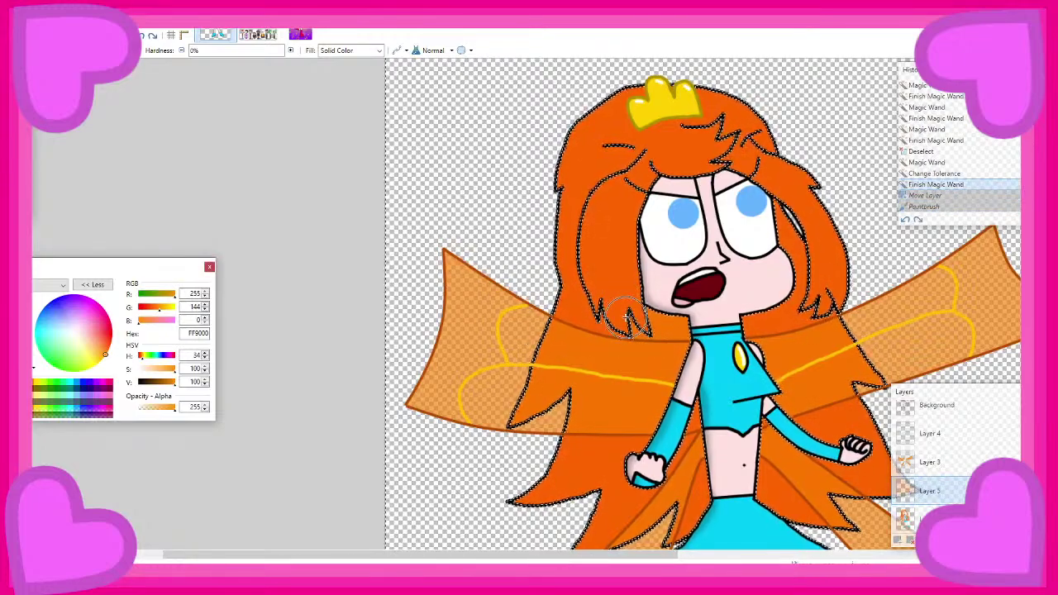
Paint soft orange over the whole left lower wing and past its edges on Layer 5, within the selection
{"action": "scroll", "coordinate": [668, 340], "scroll_direction": "down", "scroll_amount": 3}
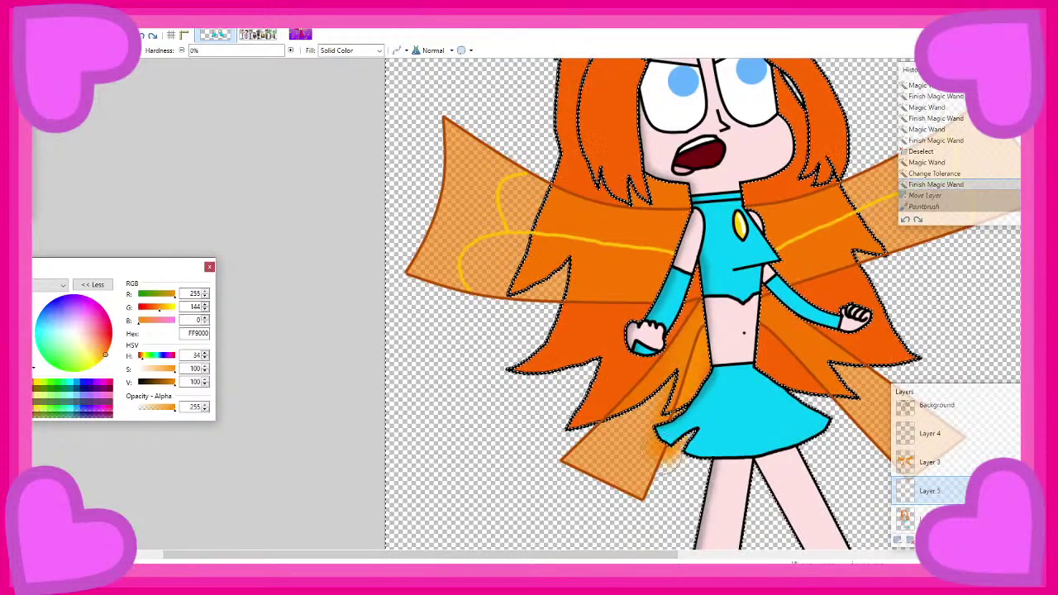
{"action": "left_click_drag", "start_coordinate": [674, 438], "coordinate": [641, 489]}
{"action": "scroll", "coordinate": [654, 367], "scroll_direction": "down", "scroll_amount": 3}
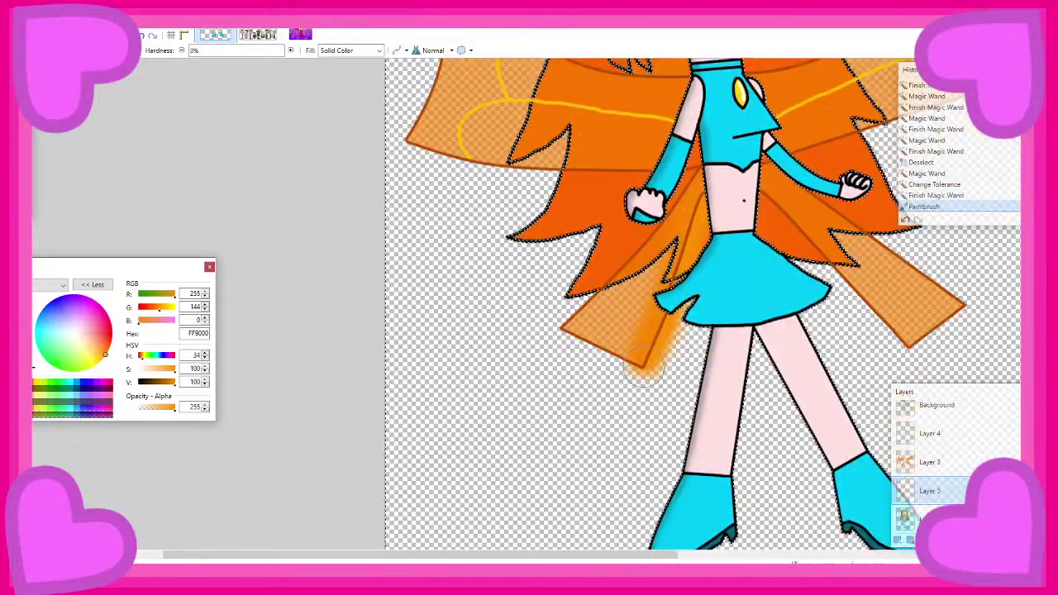
{"action": "mouse_move", "coordinate": [600, 431]}
{"action": "left_mouse_down"}
{"action": "mouse_move", "coordinate": [556, 465]}
{"action": "mouse_move", "coordinate": [590, 381]}
{"action": "mouse_move", "coordinate": [554, 405]}
{"action": "mouse_move", "coordinate": [487, 417]}
{"action": "mouse_move", "coordinate": [554, 364]}
{"action": "mouse_move", "coordinate": [486, 353]}
{"action": "mouse_move", "coordinate": [570, 318]}
{"action": "left_mouse_up"}
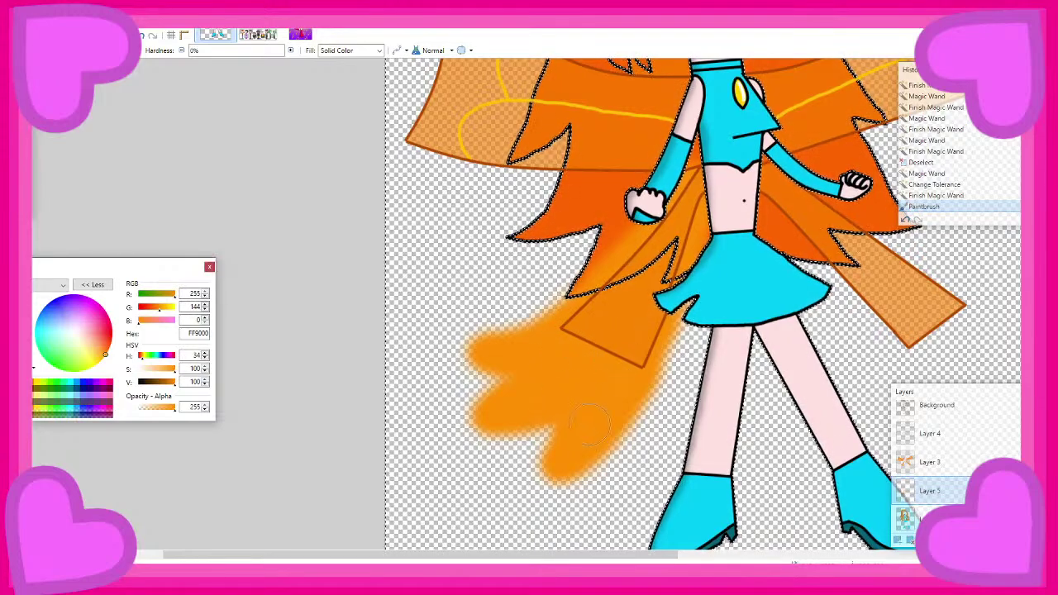
{"action": "left_click_drag", "start_coordinate": [616, 376], "coordinate": [618, 374]}
Paint soft orange around the edges and across the inside of the left upper wing on Layer 5
{"action": "scroll", "coordinate": [669, 306], "scroll_direction": "up", "scroll_amount": 3}
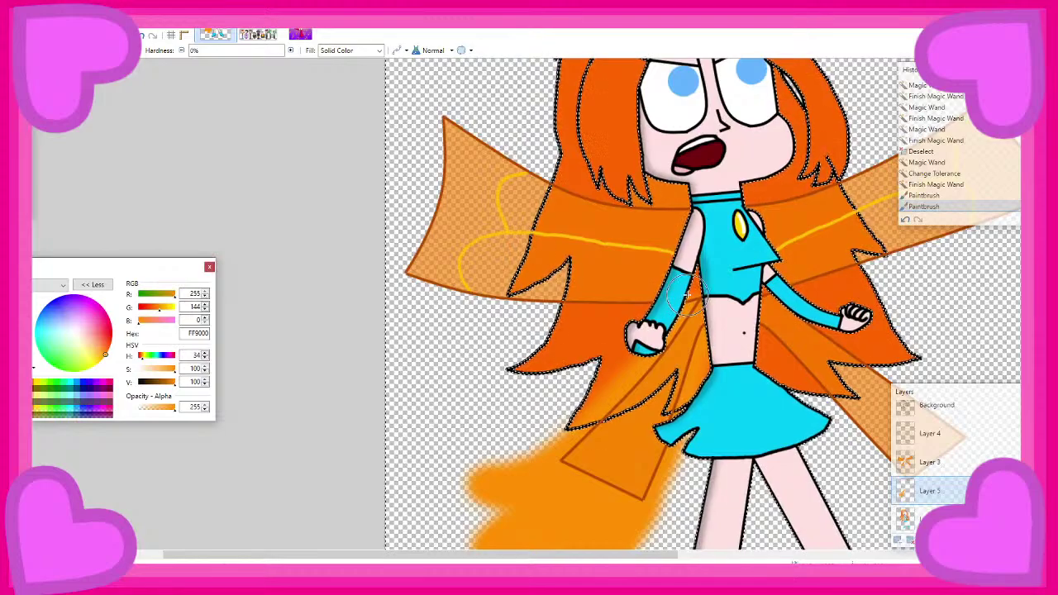
{"action": "mouse_move", "coordinate": [549, 307]}
{"action": "left_mouse_down"}
{"action": "mouse_move", "coordinate": [496, 297]}
{"action": "mouse_move", "coordinate": [415, 280]}
{"action": "mouse_move", "coordinate": [370, 256]}
{"action": "mouse_move", "coordinate": [409, 219]}
{"action": "mouse_move", "coordinate": [391, 129]}
{"action": "mouse_move", "coordinate": [422, 148]}
{"action": "mouse_move", "coordinate": [426, 99]}
{"action": "mouse_move", "coordinate": [496, 221]}
{"action": "left_mouse_up"}
{"action": "scroll", "coordinate": [421, 147], "scroll_direction": "up", "scroll_amount": 1}
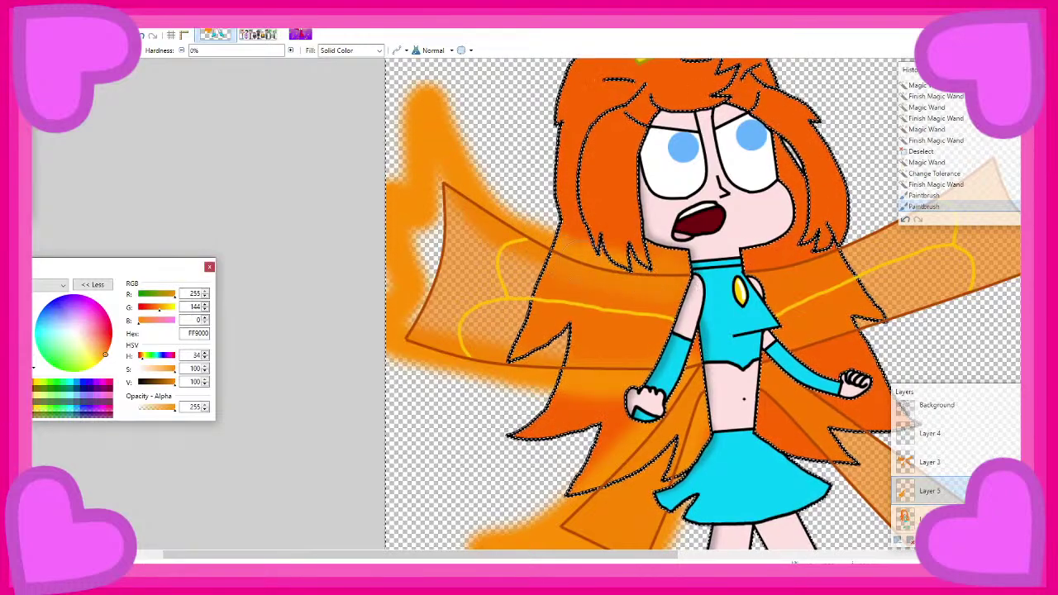
{"action": "mouse_move", "coordinate": [436, 196]}
{"action": "left_mouse_down"}
{"action": "mouse_move", "coordinate": [413, 252]}
{"action": "mouse_move", "coordinate": [420, 281]}
{"action": "mouse_move", "coordinate": [436, 219]}
{"action": "mouse_move", "coordinate": [457, 279]}
{"action": "mouse_move", "coordinate": [465, 244]}
{"action": "mouse_move", "coordinate": [492, 299]}
{"action": "left_mouse_up"}
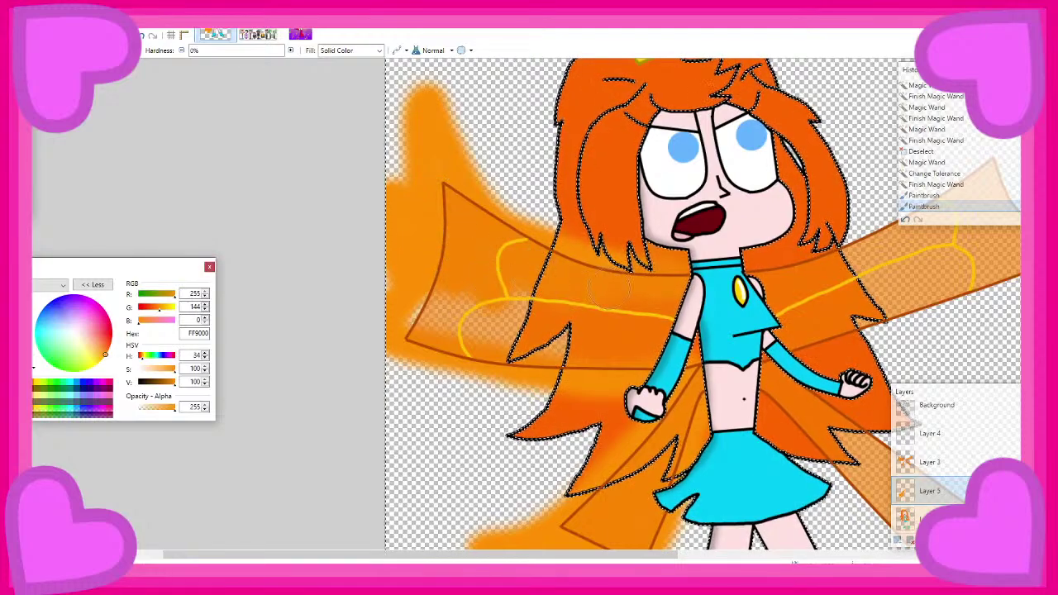
{"action": "left_click_drag", "start_coordinate": [473, 335], "coordinate": [409, 293]}
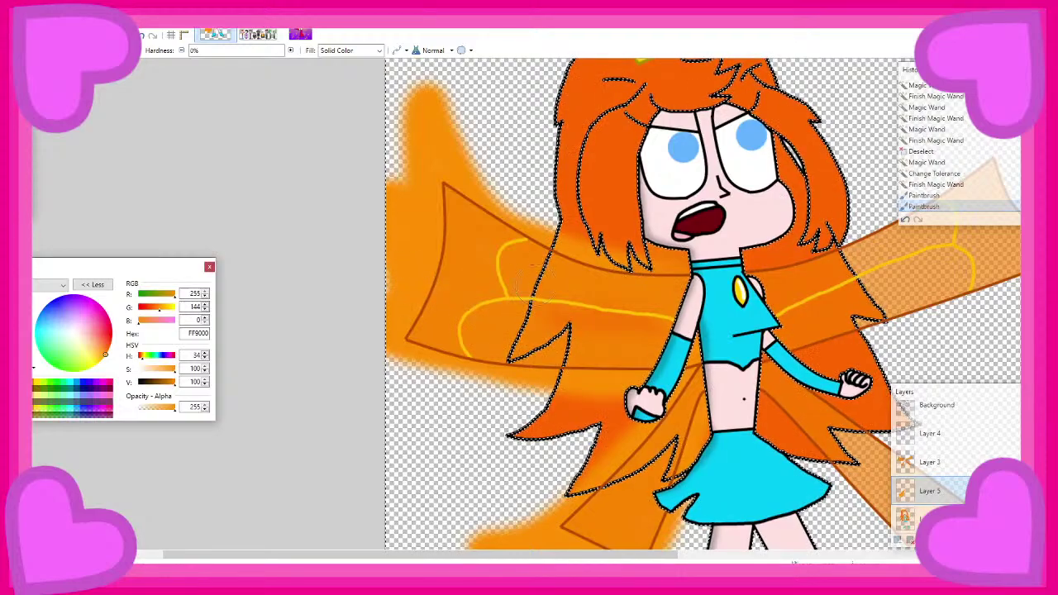
Even out the soft orange inside the left upper wing and around its upper tip on Layer 5, within the selection
{"action": "left_click_drag", "start_coordinate": [527, 304], "coordinate": [465, 295]}
{"action": "scroll", "coordinate": [465, 295], "scroll_direction": "up", "scroll_amount": 1}
{"action": "scroll", "coordinate": [466, 272], "scroll_direction": "down", "scroll_amount": 3}
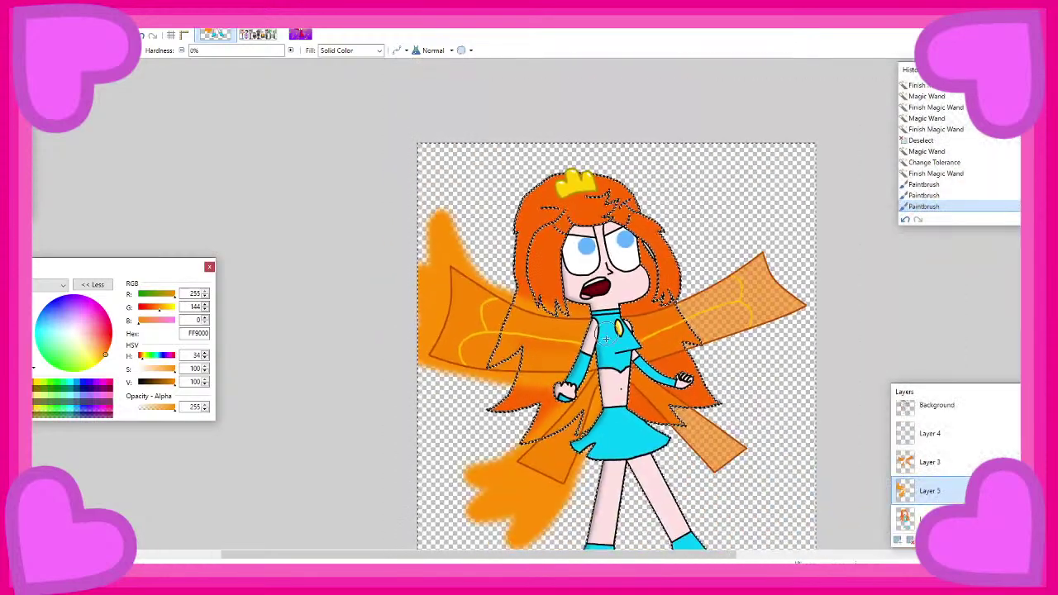
{"action": "scroll", "coordinate": [620, 355], "scroll_direction": "up", "scroll_amount": 2}
{"action": "scroll", "coordinate": [628, 376], "scroll_direction": "down", "scroll_amount": 3}
{"action": "scroll", "coordinate": [666, 279], "scroll_direction": "down", "scroll_amount": 3}
{"action": "scroll", "coordinate": [702, 229], "scroll_direction": "up", "scroll_amount": 4}
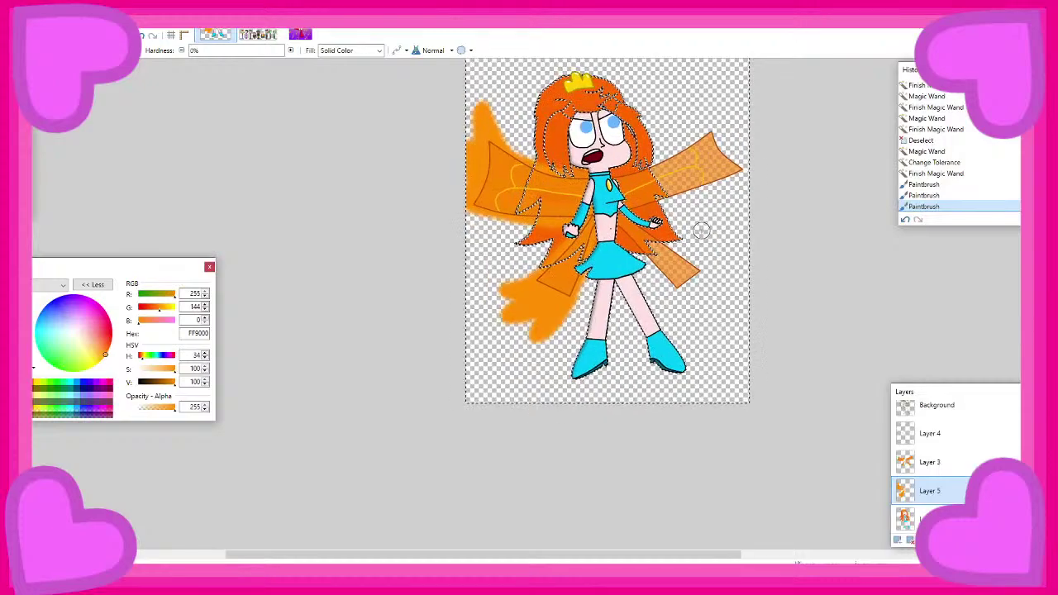
{"action": "scroll", "coordinate": [522, 197], "scroll_direction": "up", "scroll_amount": 2}
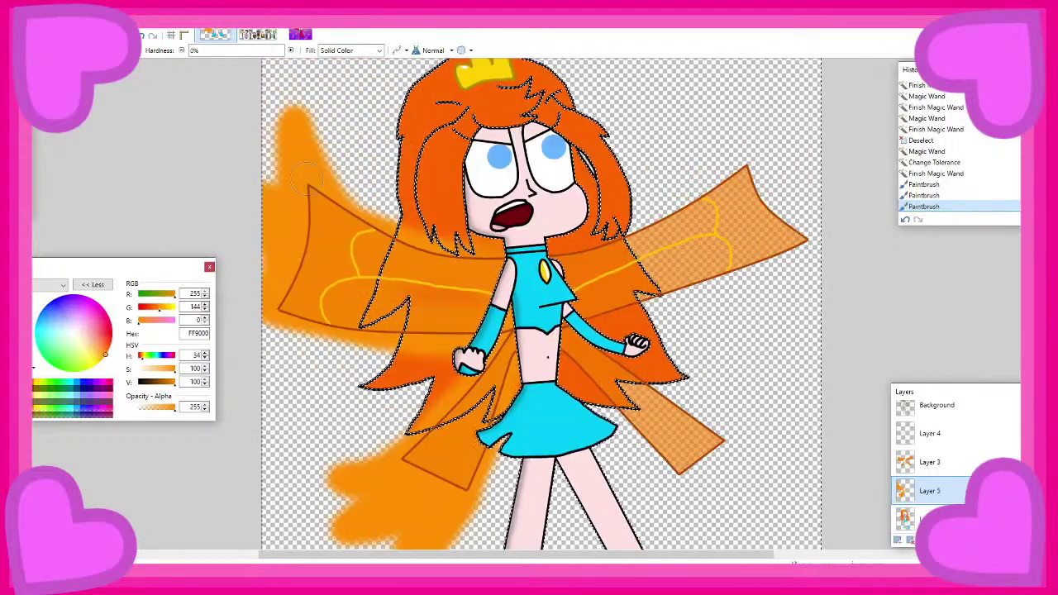
{"action": "left_click", "coordinate": [302, 170]}
Try painting soft orange strokes from the waist down the right lower wing on Layer 5, and undo them
{"action": "scroll", "coordinate": [545, 272], "scroll_direction": "down", "scroll_amount": 3}
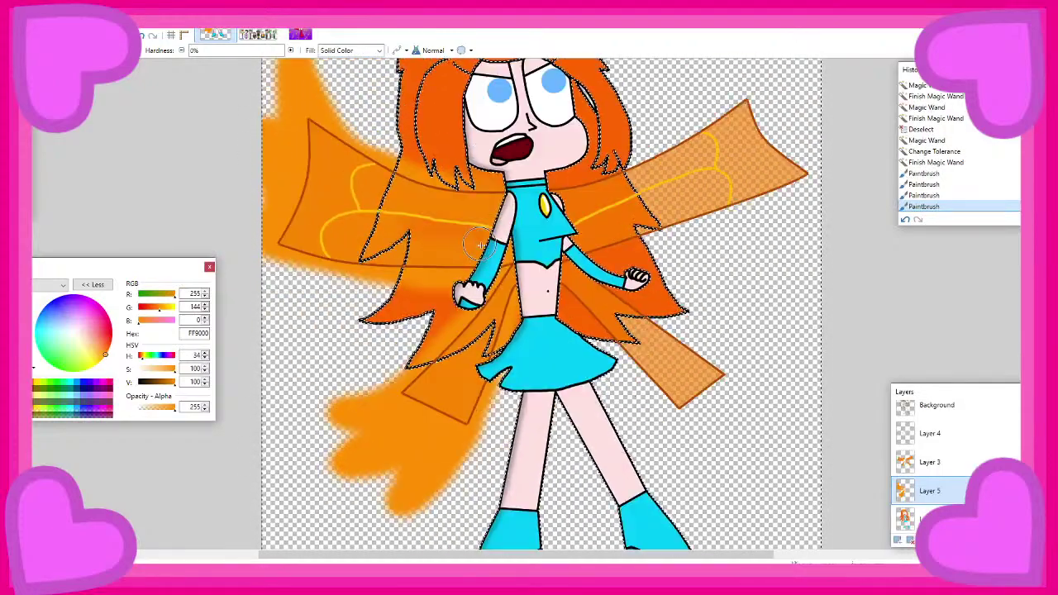
{"action": "scroll", "coordinate": [558, 273], "scroll_direction": "up", "scroll_amount": 1}
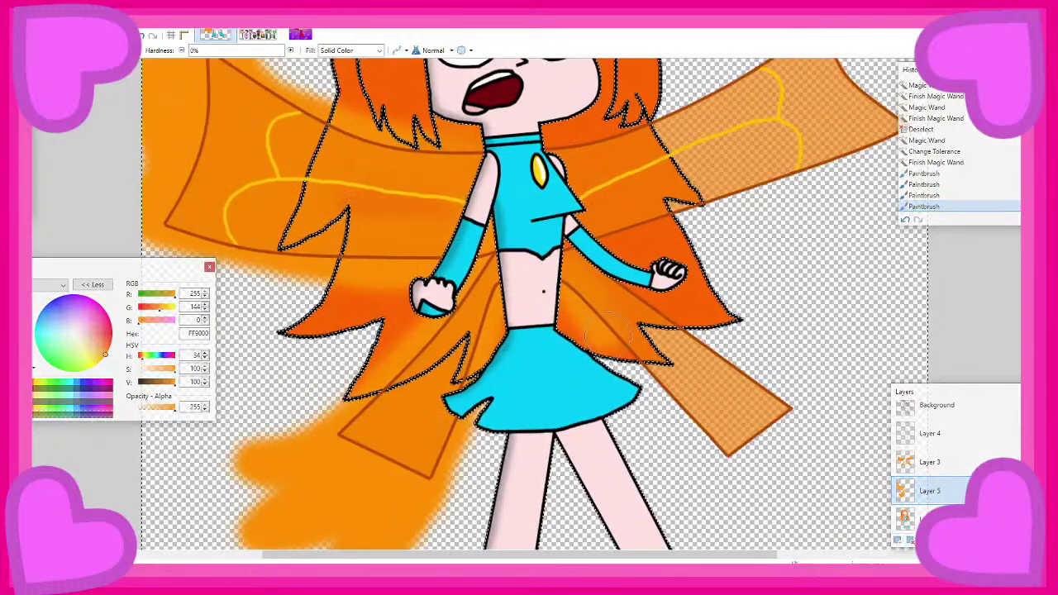
{"action": "left_click_drag", "start_coordinate": [568, 290], "coordinate": [756, 454]}
{"action": "scroll", "coordinate": [673, 290], "scroll_direction": "down", "scroll_amount": 2}
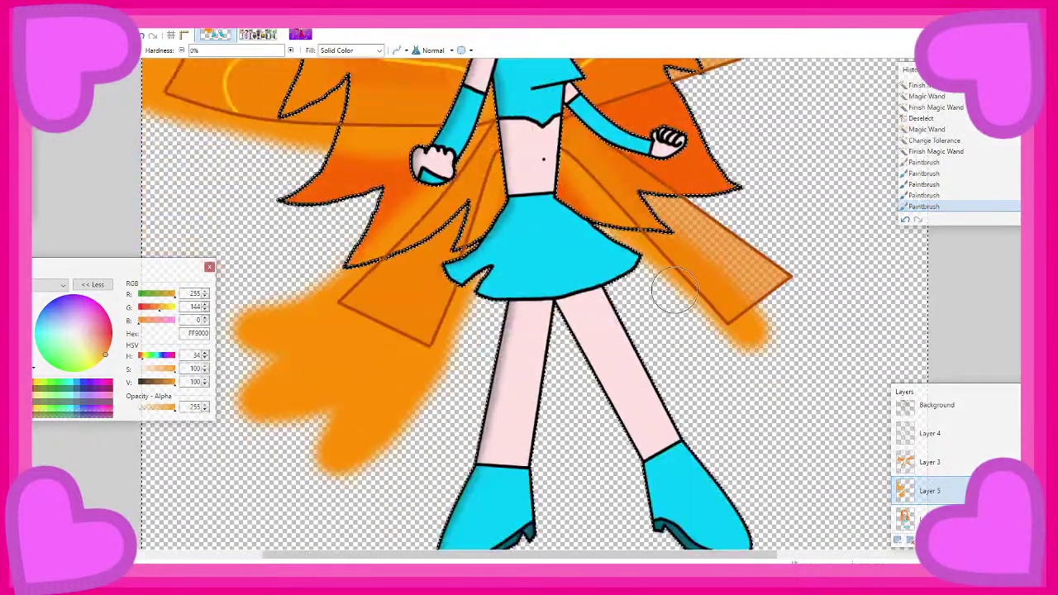
{"action": "key", "text": "ctrl+z"}
{"action": "mouse_move", "coordinate": [562, 174]}
{"action": "left_mouse_down"}
{"action": "mouse_move", "coordinate": [784, 422]}
{"action": "mouse_move", "coordinate": [797, 431]}
{"action": "mouse_move", "coordinate": [790, 368]}
{"action": "mouse_move", "coordinate": [839, 392]}
{"action": "left_mouse_up"}
{"action": "key", "text": "ctrl+z"}
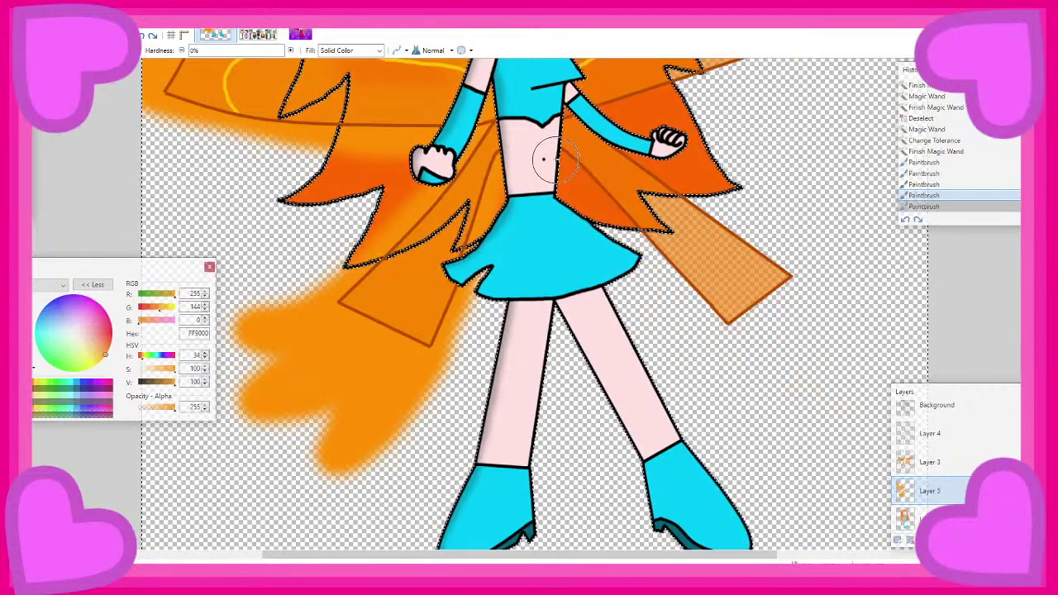
Paint soft orange around the right lower wing, with flame-like tips past its end, and fill its inside on Layer 5
{"action": "mouse_move", "coordinate": [628, 248]}
{"action": "left_mouse_down"}
{"action": "mouse_move", "coordinate": [777, 405]}
{"action": "mouse_move", "coordinate": [826, 434]}
{"action": "mouse_move", "coordinate": [756, 326]}
{"action": "mouse_move", "coordinate": [866, 363]}
{"action": "mouse_move", "coordinate": [797, 269]}
{"action": "mouse_move", "coordinate": [850, 278]}
{"action": "mouse_move", "coordinate": [701, 184]}
{"action": "left_mouse_up"}
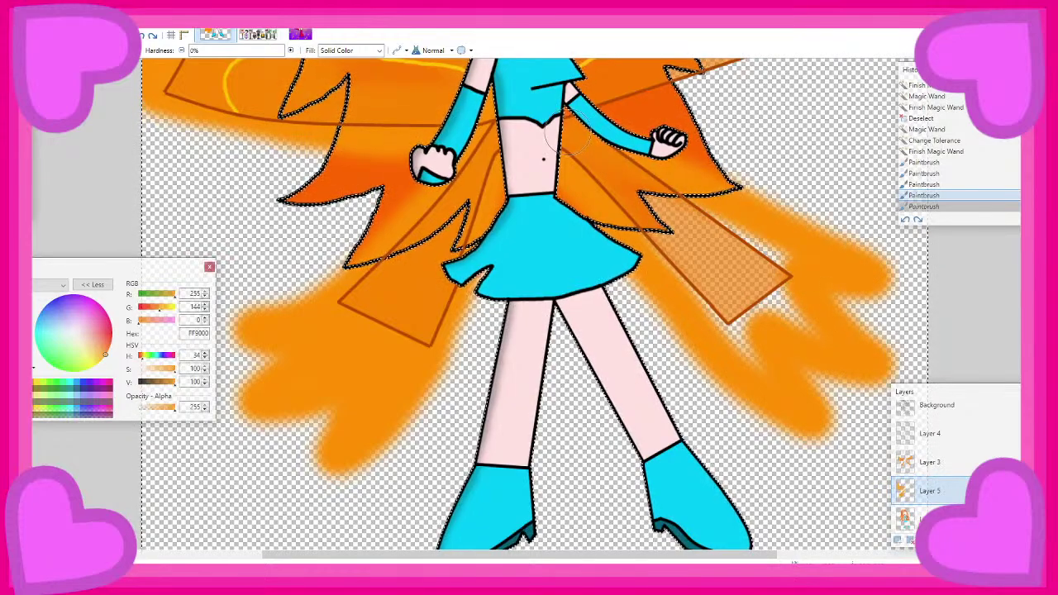
{"action": "left_click_drag", "start_coordinate": [579, 142], "coordinate": [632, 168]}
{"action": "mouse_move", "coordinate": [698, 236]}
{"action": "left_mouse_down"}
{"action": "mouse_move", "coordinate": [789, 299]}
{"action": "mouse_move", "coordinate": [742, 240]}
{"action": "mouse_move", "coordinate": [680, 202]}
{"action": "left_mouse_up"}
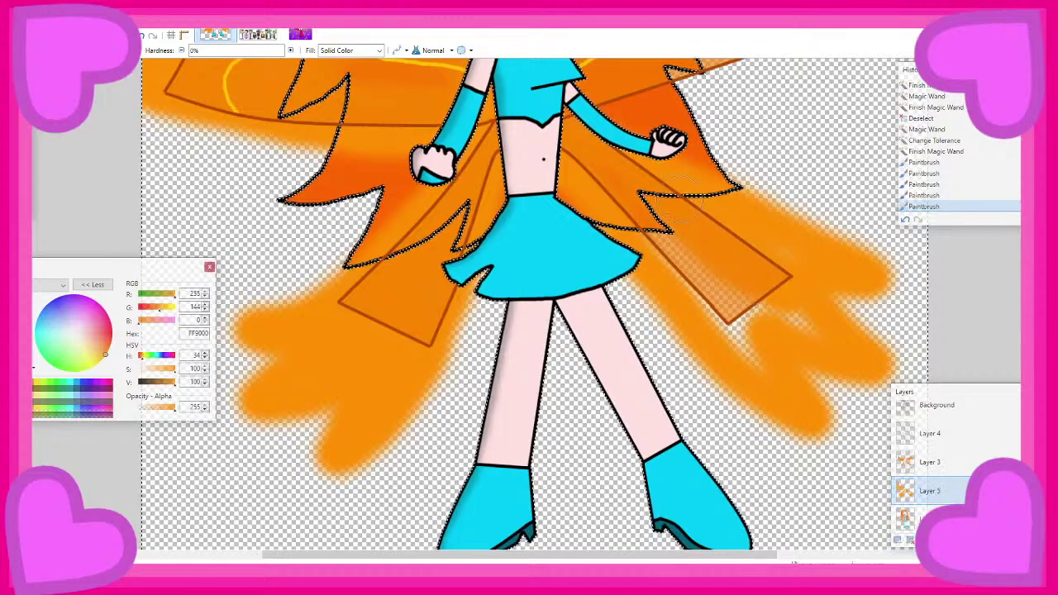
{"action": "mouse_move", "coordinate": [787, 287]}
{"action": "left_mouse_down"}
{"action": "mouse_move", "coordinate": [820, 326]}
{"action": "mouse_move", "coordinate": [625, 214]}
{"action": "mouse_move", "coordinate": [762, 330]}
{"action": "mouse_move", "coordinate": [695, 280]}
{"action": "mouse_move", "coordinate": [694, 295]}
{"action": "mouse_move", "coordinate": [761, 372]}
{"action": "left_mouse_up"}
Paint soft orange around the right upper wing with pointed tips above it, and fill the wing's inside on Layer 5
{"action": "scroll", "coordinate": [733, 323], "scroll_direction": "up", "scroll_amount": 10}
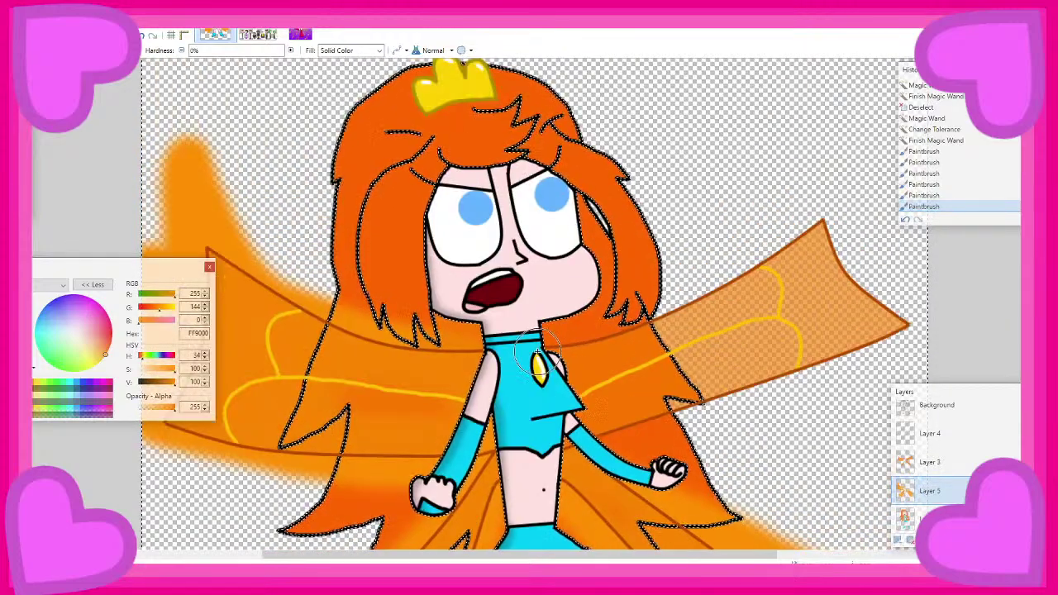
{"action": "mouse_move", "coordinate": [690, 322]}
{"action": "left_mouse_down"}
{"action": "mouse_move", "coordinate": [759, 248]}
{"action": "mouse_move", "coordinate": [786, 186]}
{"action": "mouse_move", "coordinate": [799, 103]}
{"action": "mouse_move", "coordinate": [846, 203]}
{"action": "mouse_move", "coordinate": [847, 265]}
{"action": "mouse_move", "coordinate": [885, 142]}
{"action": "mouse_move", "coordinate": [908, 220]}
{"action": "mouse_move", "coordinate": [910, 281]}
{"action": "mouse_move", "coordinate": [893, 319]}
{"action": "mouse_move", "coordinate": [933, 329]}
{"action": "mouse_move", "coordinate": [684, 400]}
{"action": "left_mouse_up"}
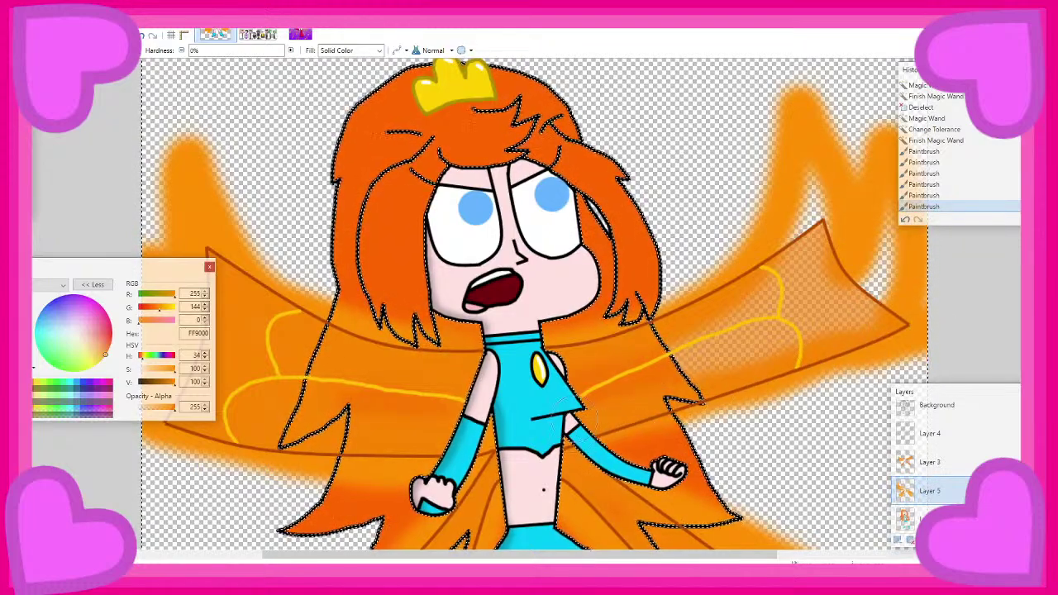
{"action": "mouse_move", "coordinate": [748, 306]}
{"action": "left_mouse_down"}
{"action": "mouse_move", "coordinate": [806, 248]}
{"action": "mouse_move", "coordinate": [817, 211]}
{"action": "mouse_move", "coordinate": [818, 298]}
{"action": "mouse_move", "coordinate": [728, 342]}
{"action": "mouse_move", "coordinate": [843, 306]}
{"action": "mouse_move", "coordinate": [868, 318]}
{"action": "mouse_move", "coordinate": [891, 242]}
{"action": "mouse_move", "coordinate": [862, 284]}
{"action": "mouse_move", "coordinate": [872, 274]}
{"action": "left_mouse_up"}
{"action": "scroll", "coordinate": [740, 199], "scroll_direction": "up", "scroll_amount": 3}
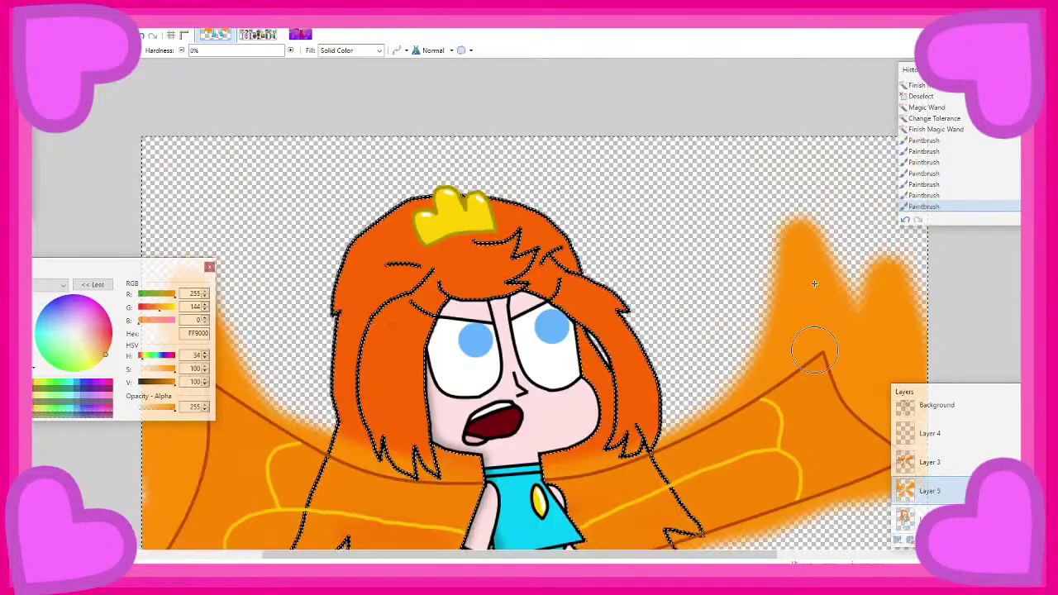
{"action": "scroll", "coordinate": [740, 198], "scroll_direction": "down", "scroll_amount": 6}
{"action": "scroll", "coordinate": [739, 198], "scroll_direction": "up", "scroll_amount": 1}
Deselect the area and dab soft orange where the right upper wing crosses the hair on Layer 5
{"action": "key", "text": "ctrl+d"}
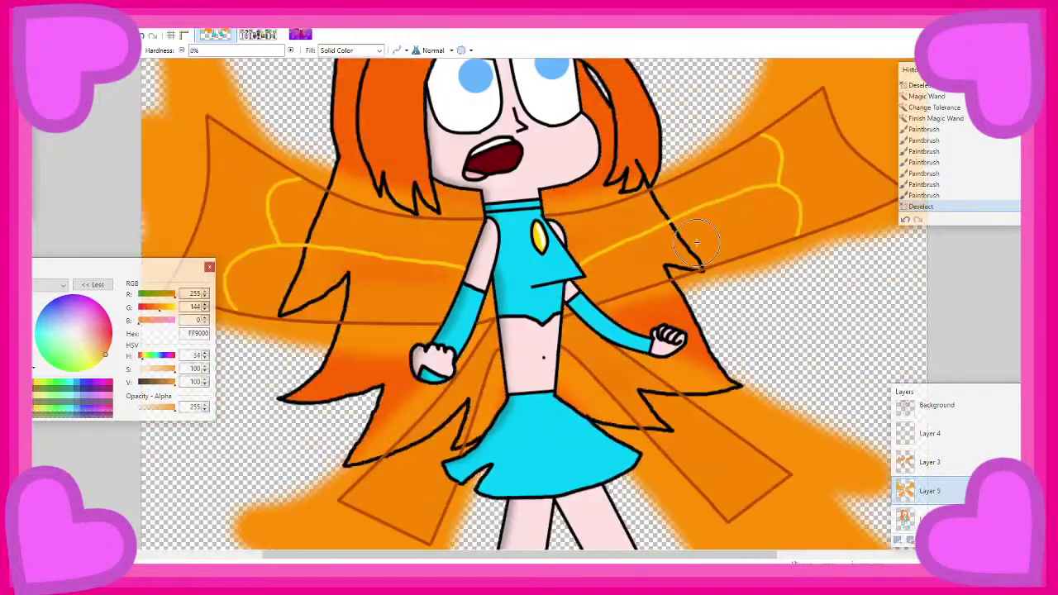
{"action": "scroll", "coordinate": [706, 242], "scroll_direction": "up", "scroll_amount": 2}
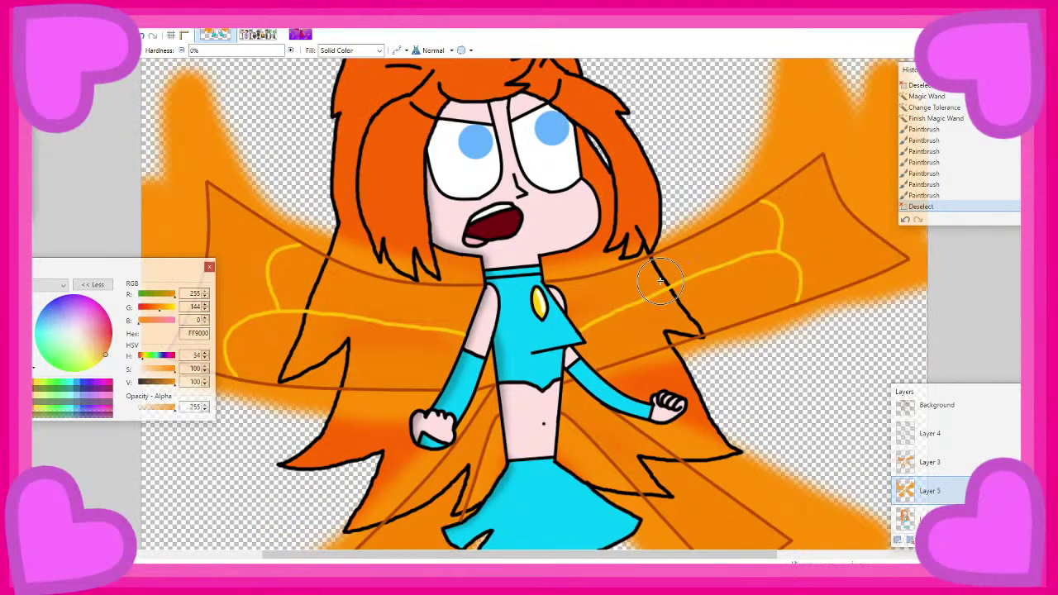
{"action": "left_click", "coordinate": [667, 277]}
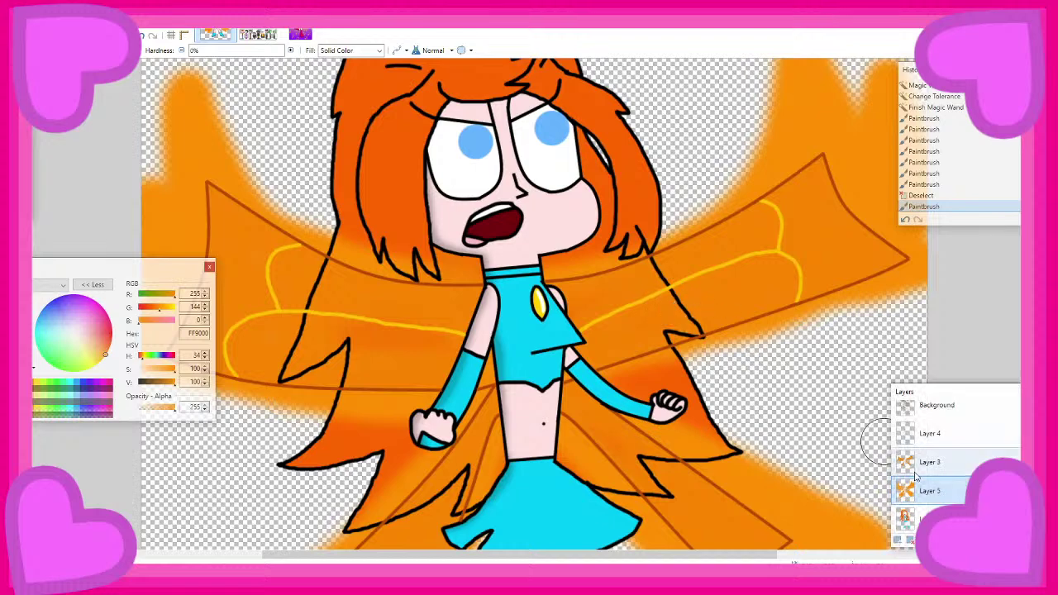
Try Layer 5 at the top of the layer stack, above Background, and undo the move
{"action": "left_click_drag", "start_coordinate": [927, 495], "coordinate": [926, 413]}
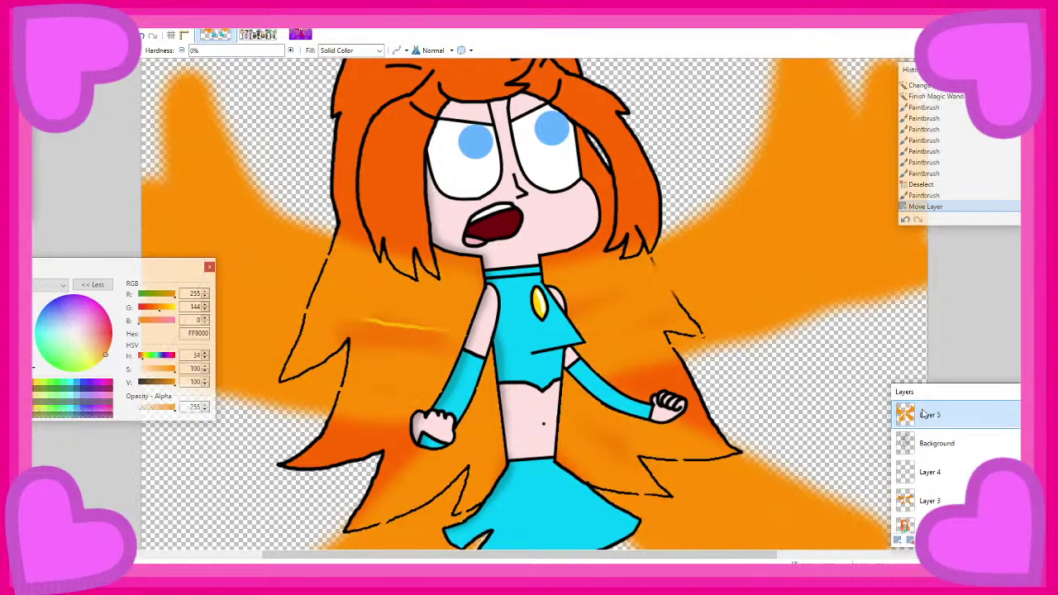
{"action": "key", "text": "ctrl+z"}
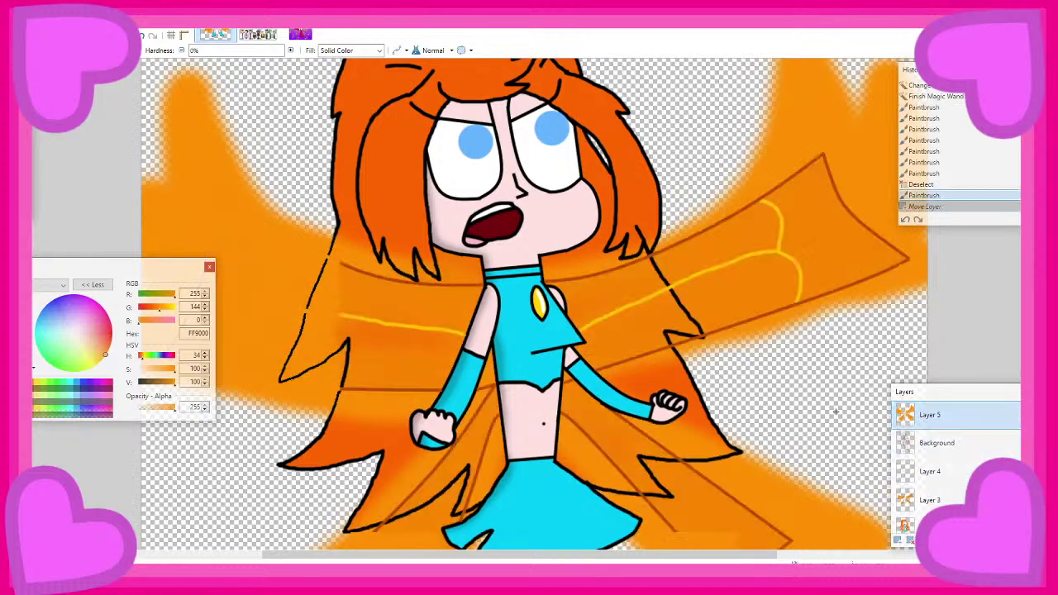
{"action": "scroll", "coordinate": [789, 402], "scroll_direction": "down", "scroll_amount": 3}
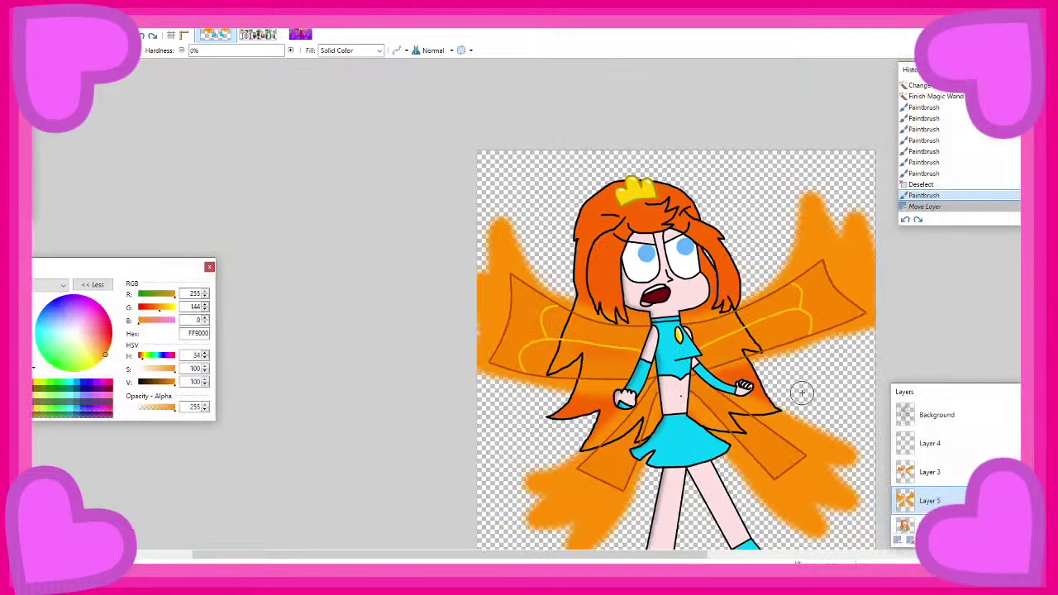
{"action": "scroll", "coordinate": [913, 478], "scroll_direction": "down", "scroll_amount": 1}
{"action": "scroll", "coordinate": [558, 353], "scroll_direction": "down", "scroll_amount": 1}
{"action": "scroll", "coordinate": [489, 309], "scroll_direction": "down", "scroll_amount": 2}
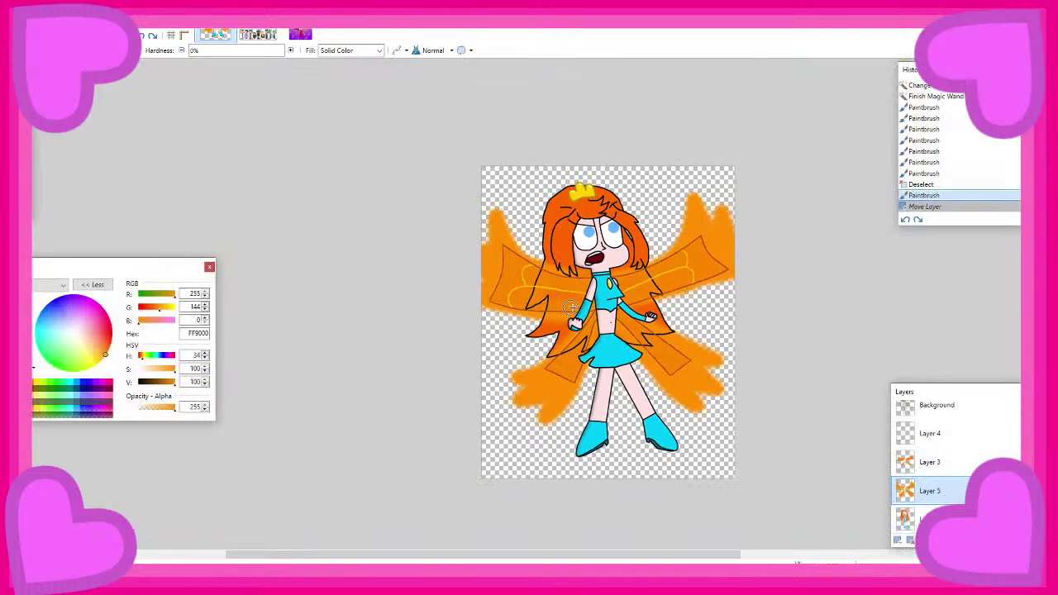
Brush a soft orange stroke across the middle of the left upper wing on Layer 5
{"action": "scroll", "coordinate": [562, 301], "scroll_direction": "up", "scroll_amount": 4}
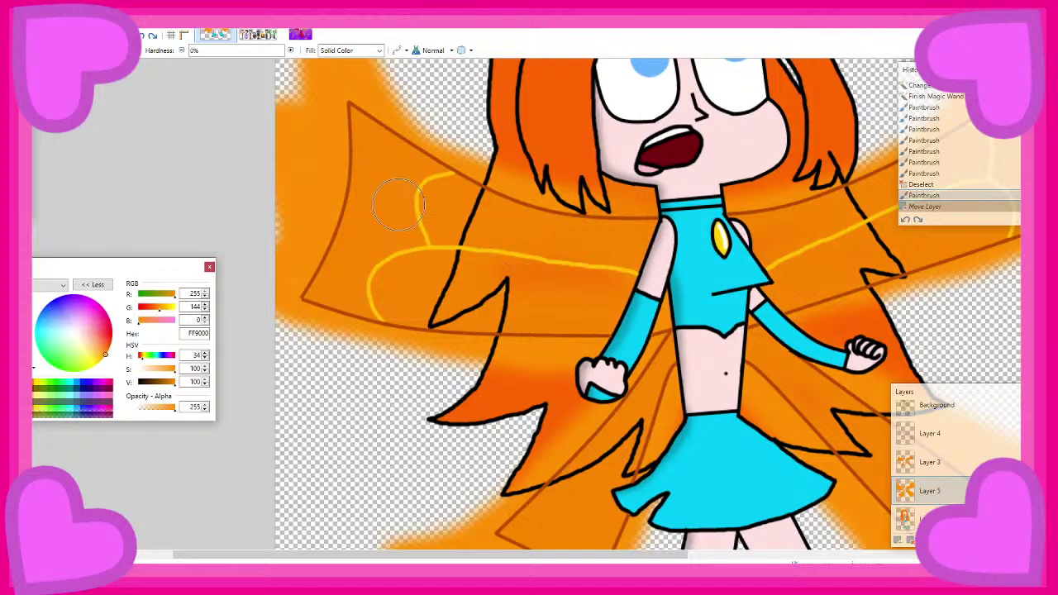
{"action": "mouse_move", "coordinate": [453, 259]}
{"action": "left_mouse_down"}
{"action": "mouse_move", "coordinate": [513, 281]}
{"action": "mouse_move", "coordinate": [521, 256]}
{"action": "left_mouse_up"}
{"action": "scroll", "coordinate": [512, 261], "scroll_direction": "down", "scroll_amount": 3}
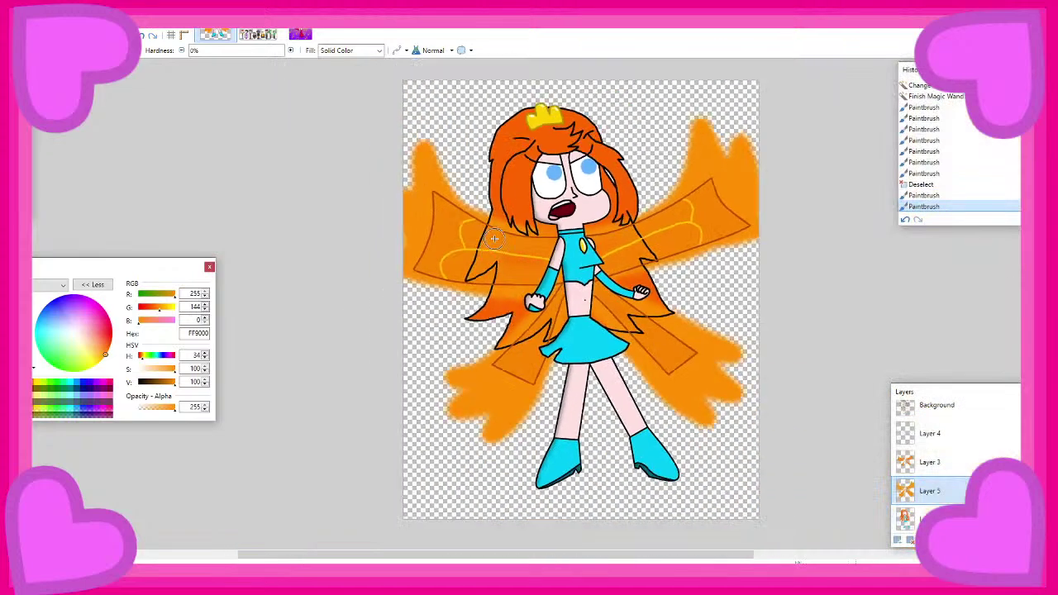
{"action": "scroll", "coordinate": [581, 272], "scroll_direction": "up", "scroll_amount": 3}
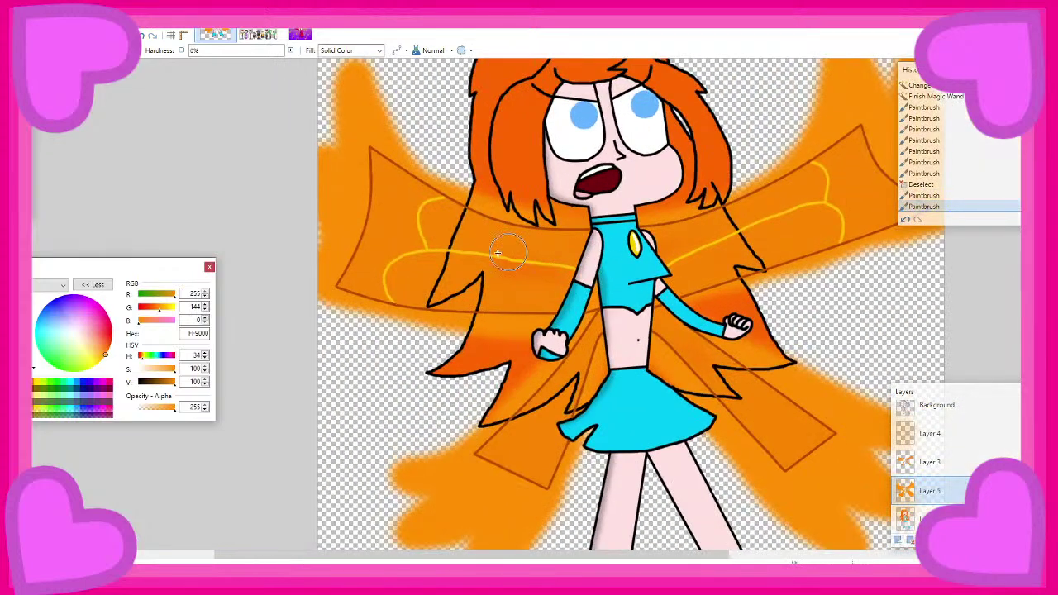
Lower the opacity of Layer 5 to 187 and save the drawing
{"action": "left_click", "coordinate": [959, 485]}
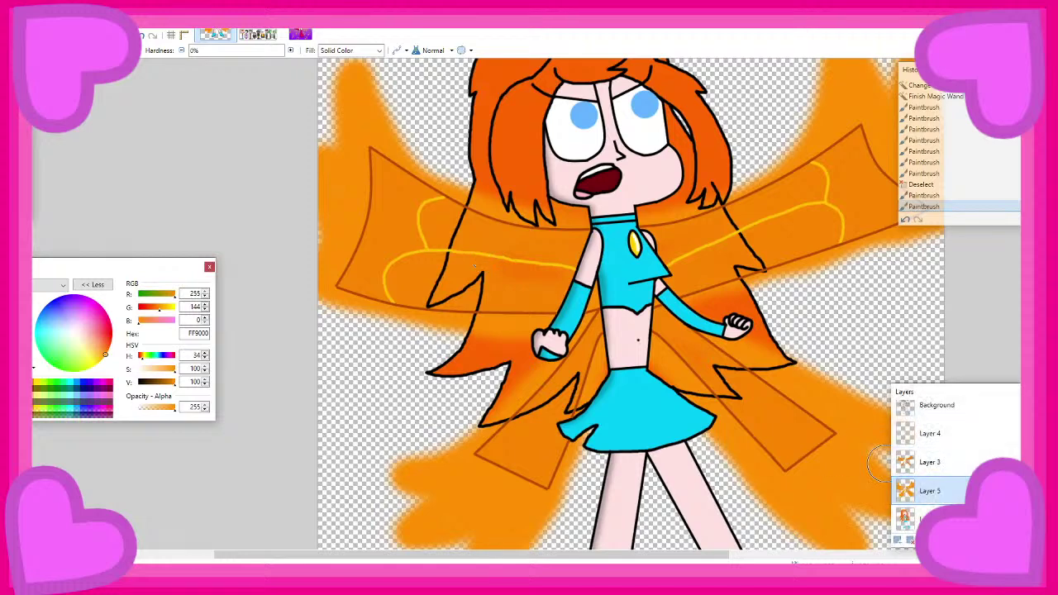
{"action": "double_click", "coordinate": [959, 488]}
{"action": "left_click_drag", "start_coordinate": [560, 321], "coordinate": [532, 331]}
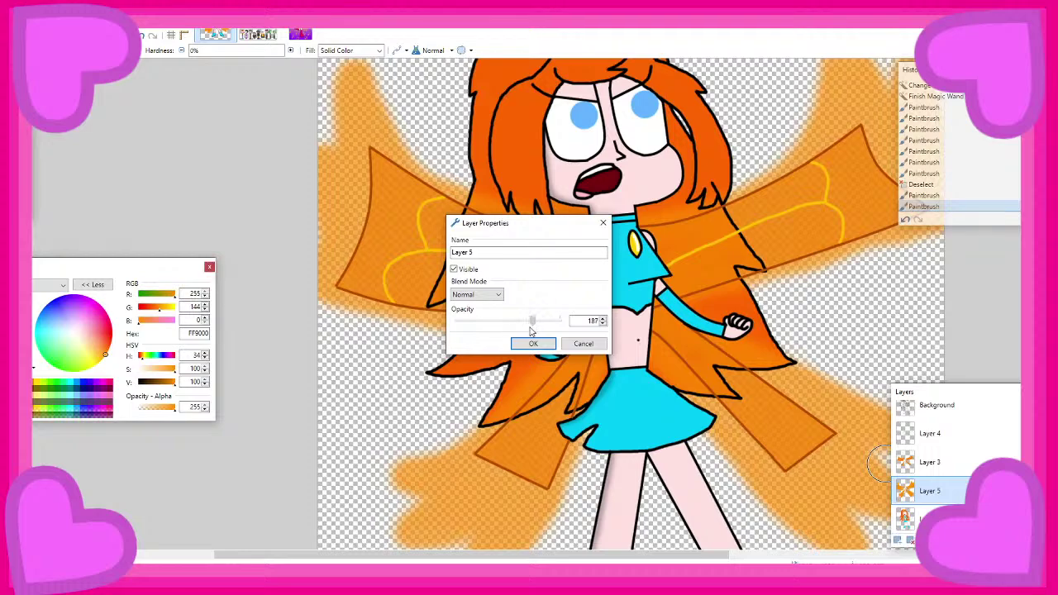
{"action": "left_click", "coordinate": [533, 343]}
{"action": "scroll", "coordinate": [594, 307], "scroll_direction": "down", "scroll_amount": 3}
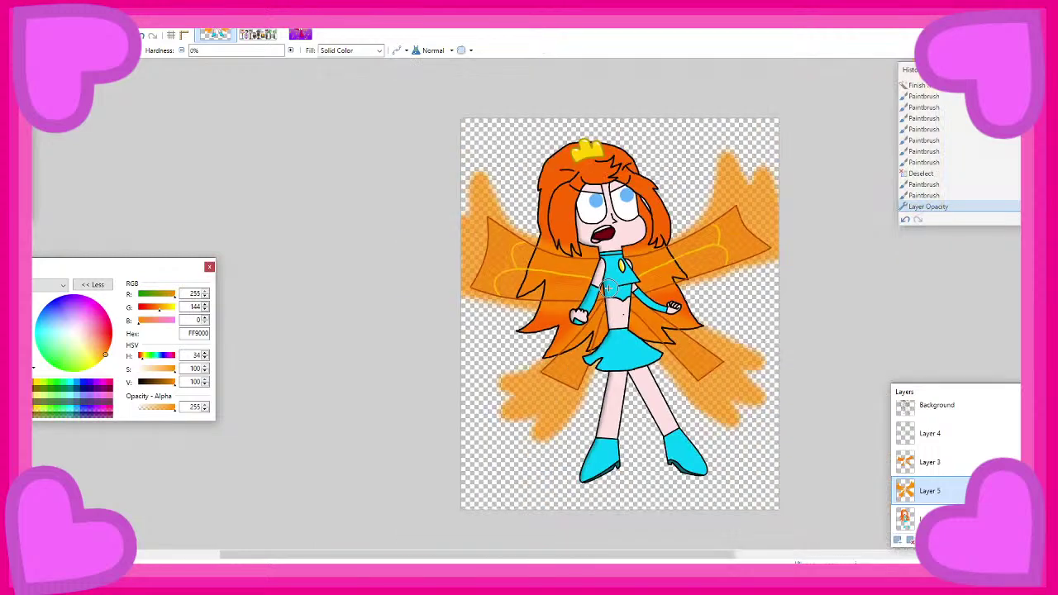
{"action": "scroll", "coordinate": [590, 304], "scroll_direction": "up", "scroll_amount": 2}
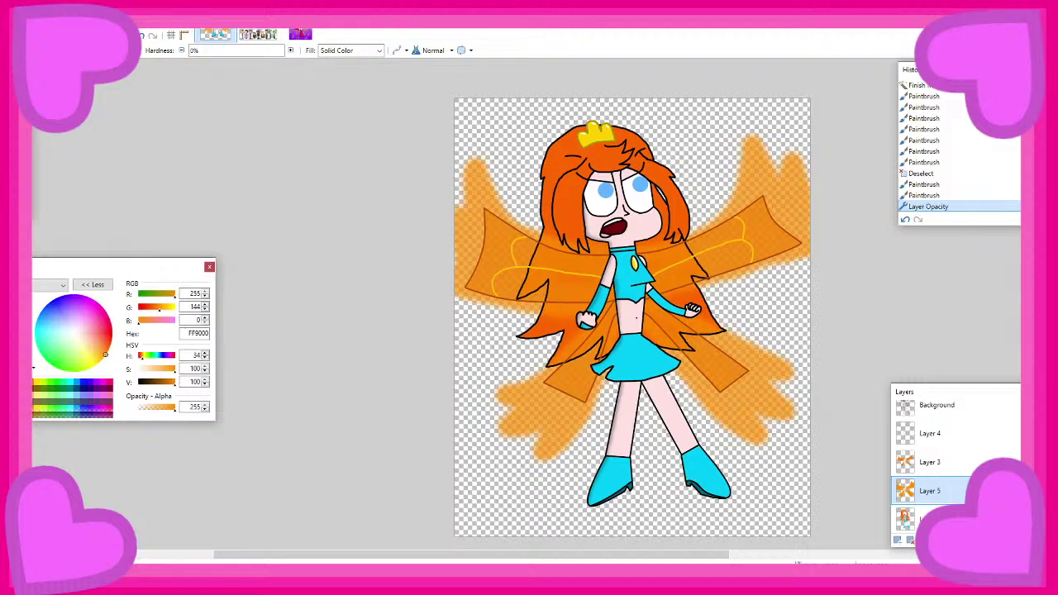
{"action": "key", "text": "ctrl+s"}
On the Background layer, select the upper hair with the Magic Wand at 73% tolerance, adding the patch beside the neck's right side
{"action": "left_click", "coordinate": [938, 406]}
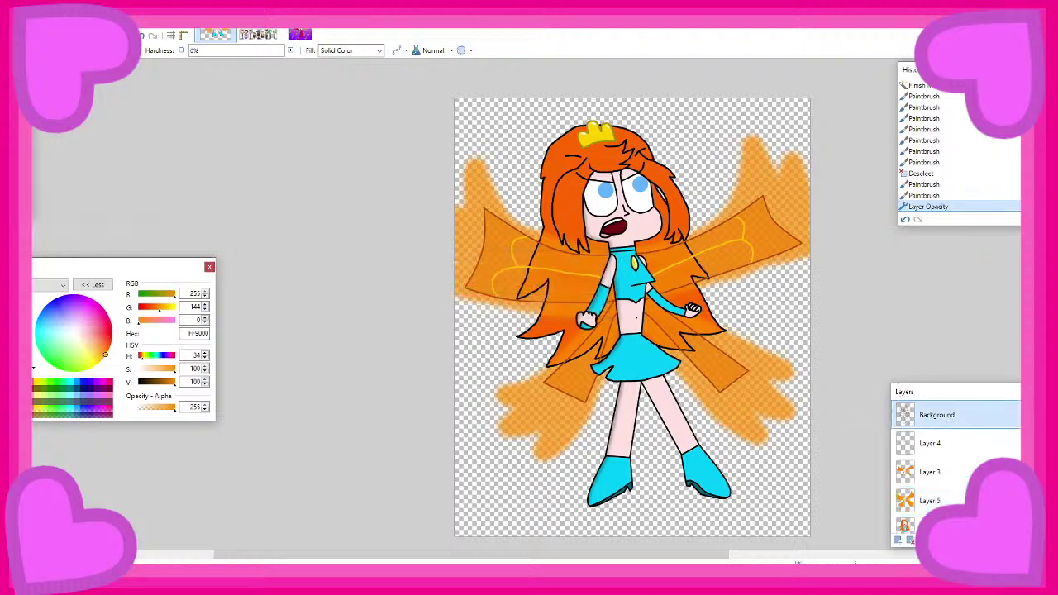
{"action": "key", "text": "s"}
{"action": "scroll", "coordinate": [570, 207], "scroll_direction": "up", "scroll_amount": 2}
{"action": "left_click", "coordinate": [574, 213]}
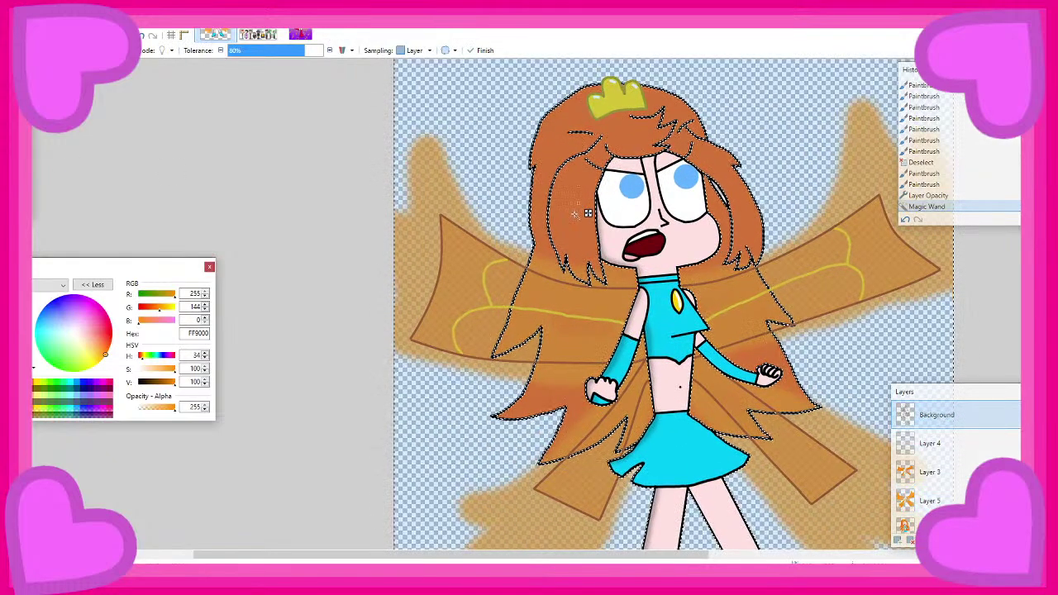
{"action": "left_click_drag", "start_coordinate": [305, 51], "coordinate": [299, 53]}
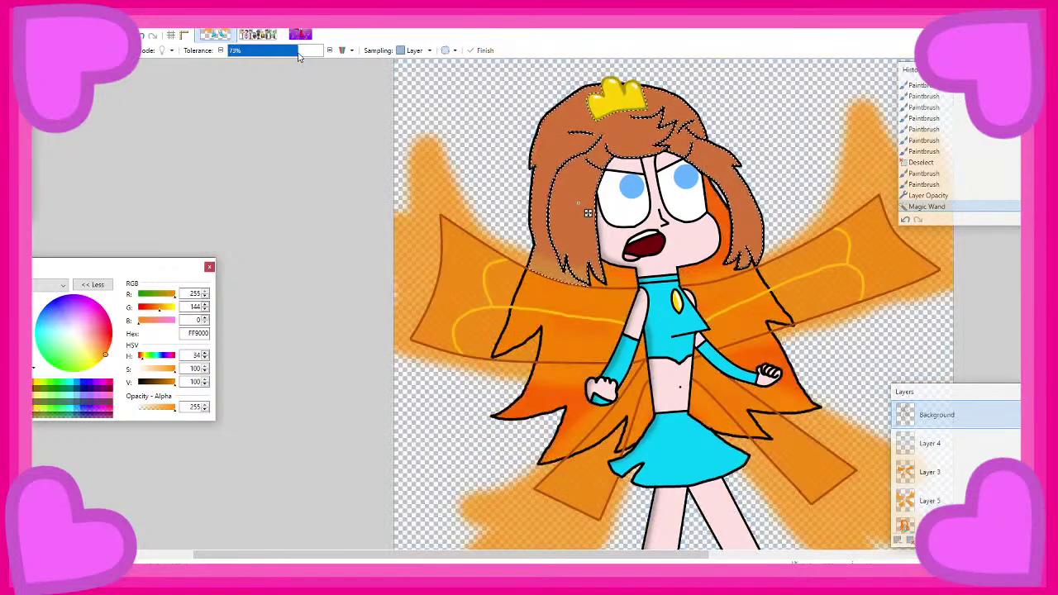
{"action": "left_click", "coordinate": [714, 272]}
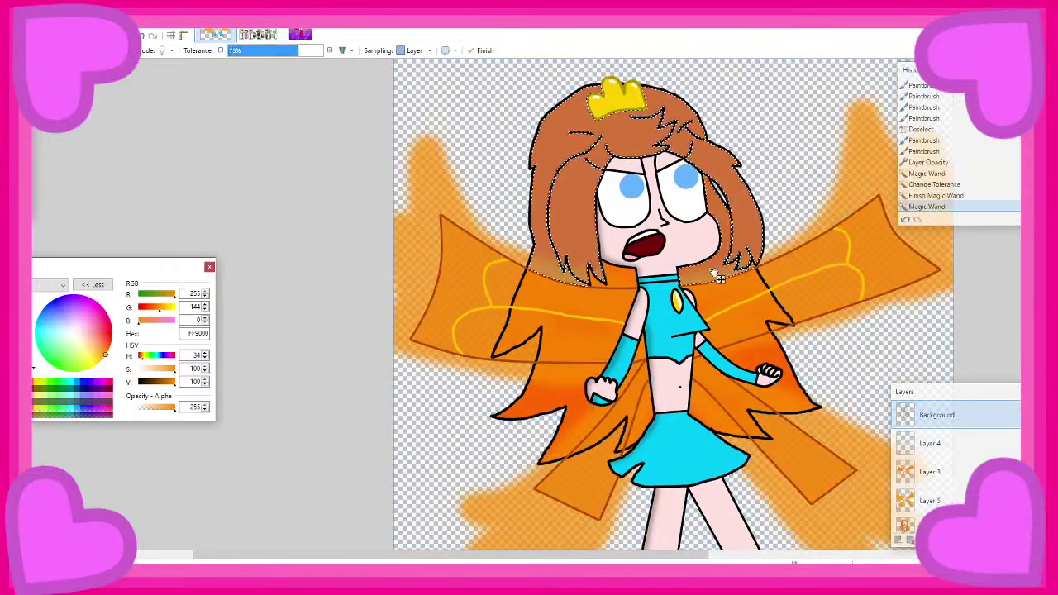
Add the remaining long hair sections beside the neck, arms and waist to the Magic Wand selection on the Background layer
{"action": "scroll", "coordinate": [716, 274], "scroll_direction": "up", "scroll_amount": 3}
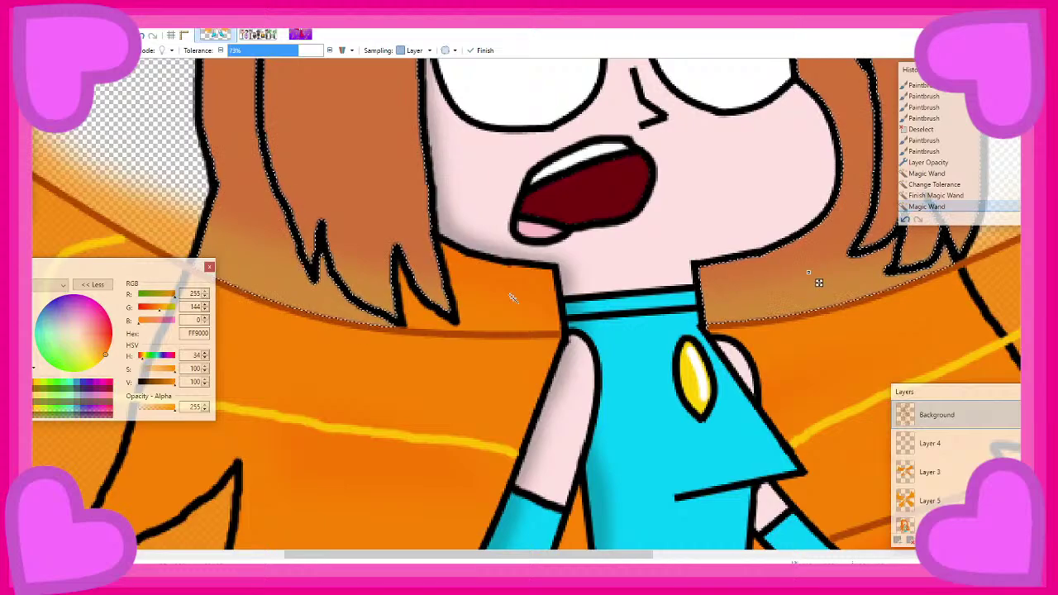
{"action": "left_click", "coordinate": [512, 297]}
{"action": "scroll", "coordinate": [514, 298], "scroll_direction": "down", "scroll_amount": 3}
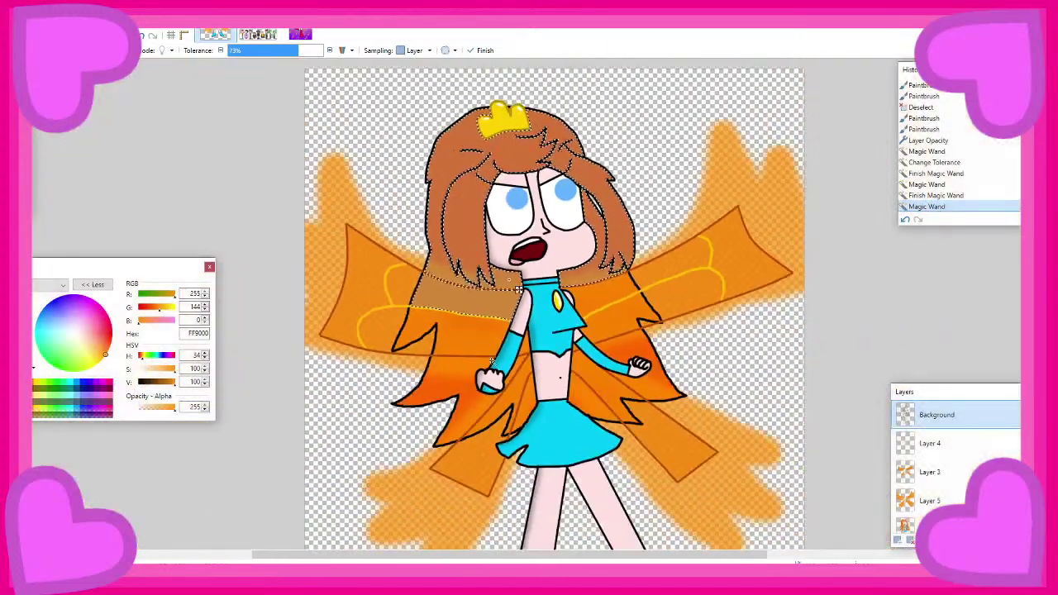
{"action": "left_click", "coordinate": [446, 355]}
{"action": "left_click", "coordinate": [464, 378]}
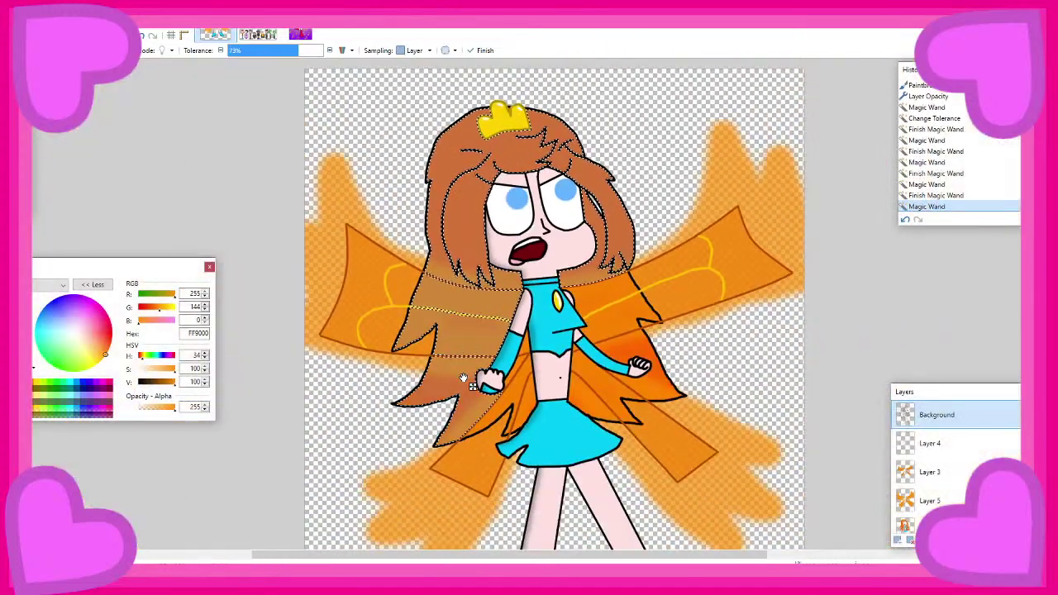
{"action": "left_click", "coordinate": [578, 394]}
{"action": "left_click", "coordinate": [528, 406]}
{"action": "left_click", "coordinate": [508, 394]}
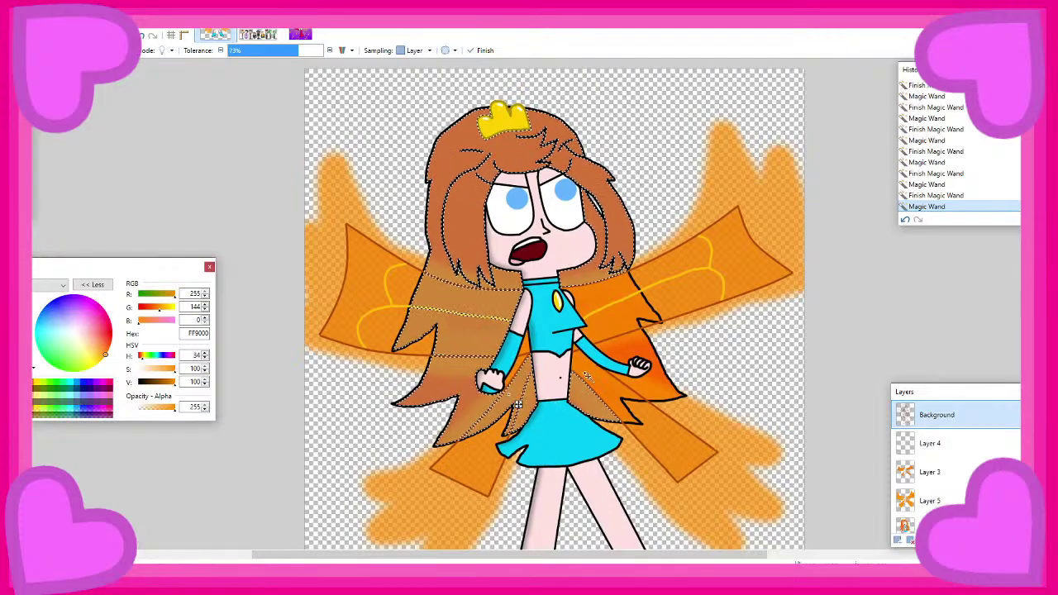
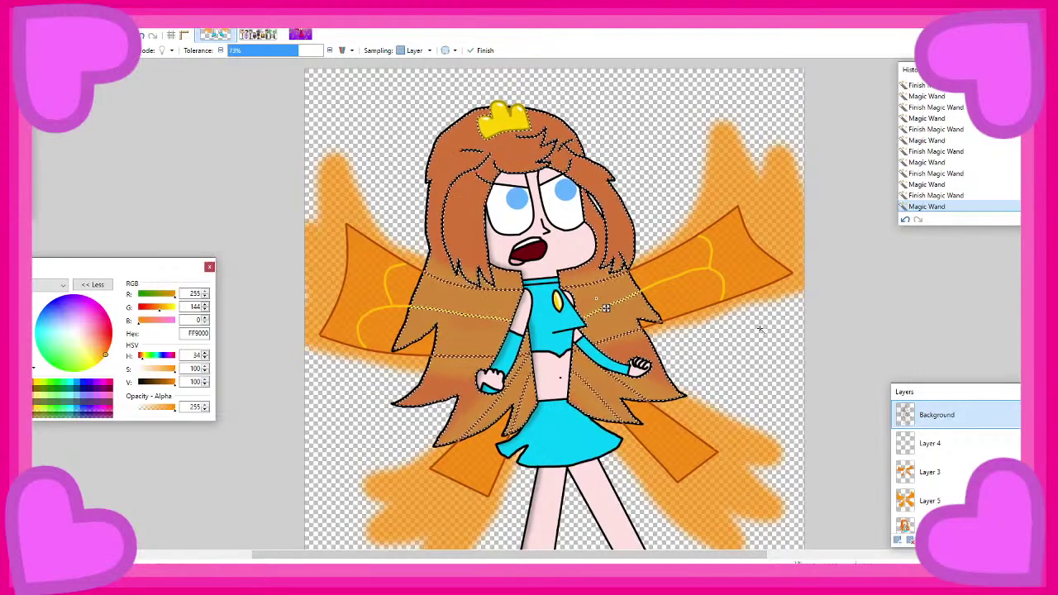
Sample the hair's orange from the bottom layer and darken it to C44E00 for shading on Layer 4
{"action": "scroll", "coordinate": [759, 329], "scroll_direction": "up", "scroll_amount": 2}
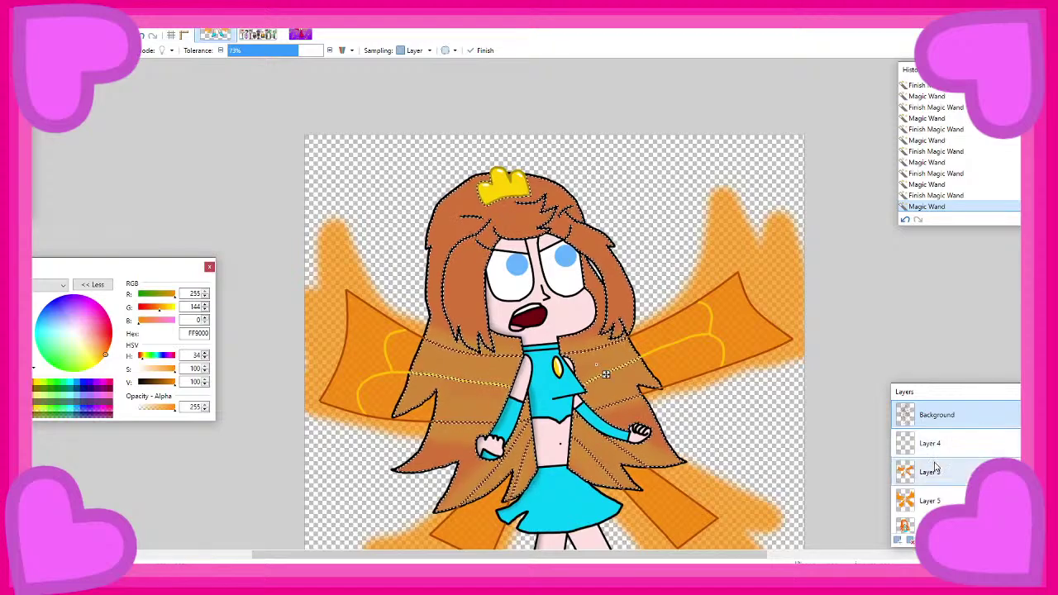
{"action": "left_click", "coordinate": [934, 445]}
{"action": "scroll", "coordinate": [933, 494], "scroll_direction": "down", "scroll_amount": 1}
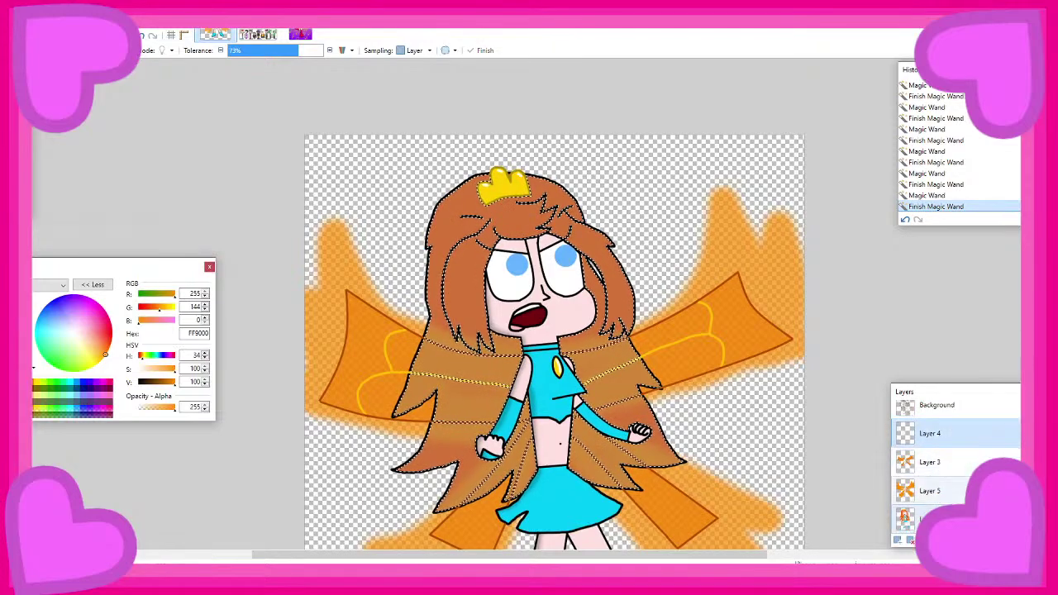
{"action": "left_click", "coordinate": [924, 519]}
{"action": "key", "text": "k"}
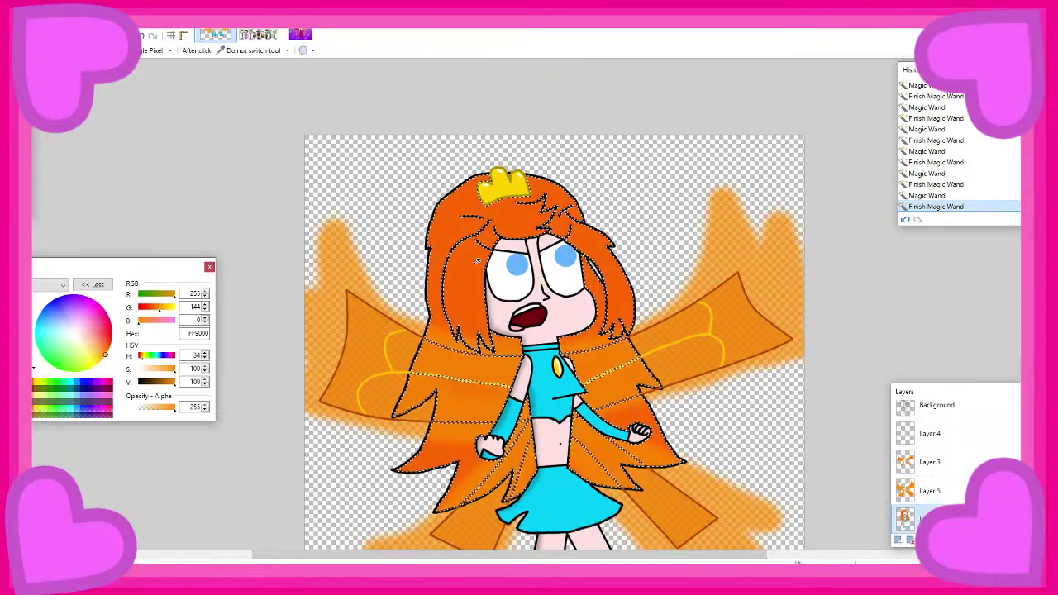
{"action": "left_click", "coordinate": [442, 507]}
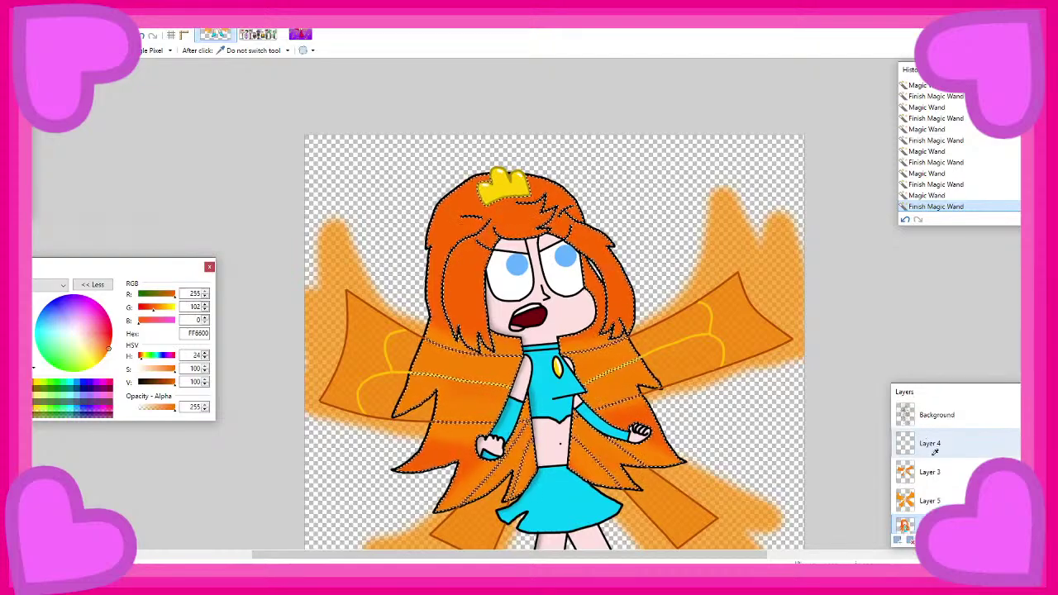
{"action": "left_click", "coordinate": [929, 444]}
{"action": "left_click_drag", "start_coordinate": [173, 383], "coordinate": [168, 385]}
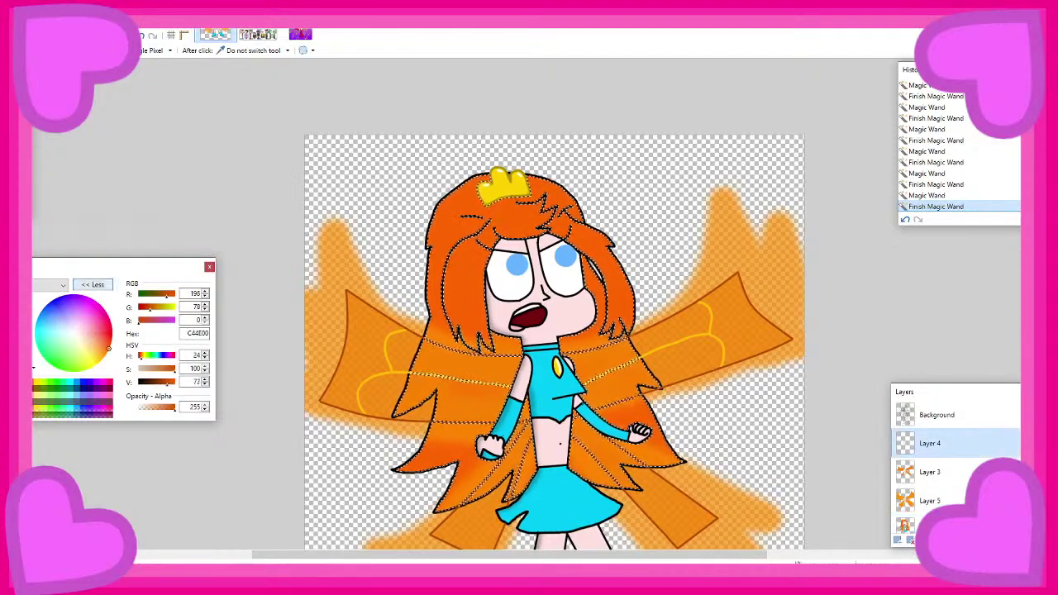
Brush soft dark orange shading with the Paintbrush along the outer left edge of the upper hair on Layer 4
{"action": "key", "text": "b"}
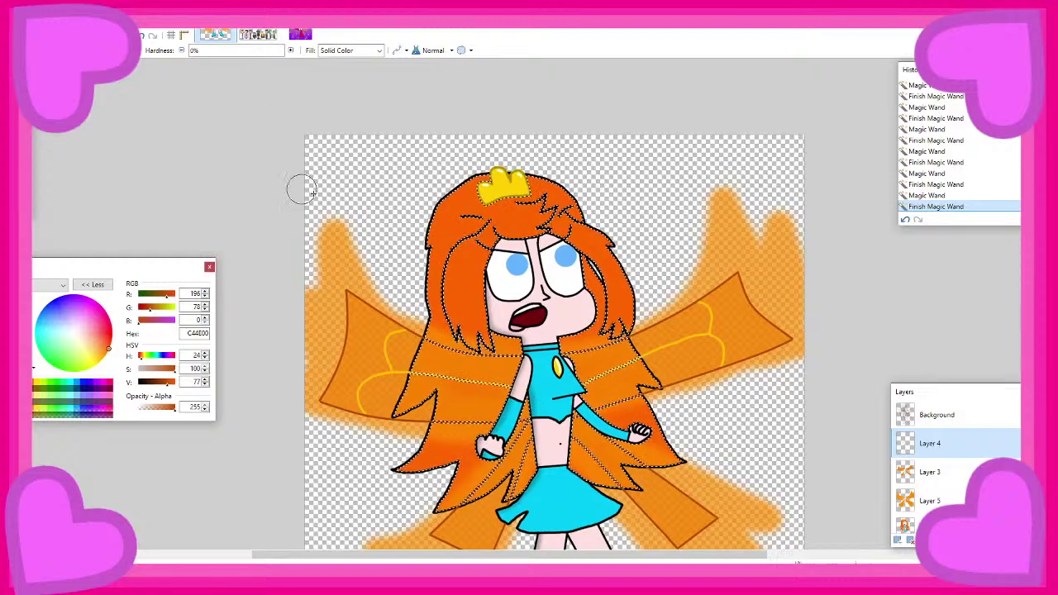
{"action": "scroll", "coordinate": [408, 194], "scroll_direction": "up", "scroll_amount": 3}
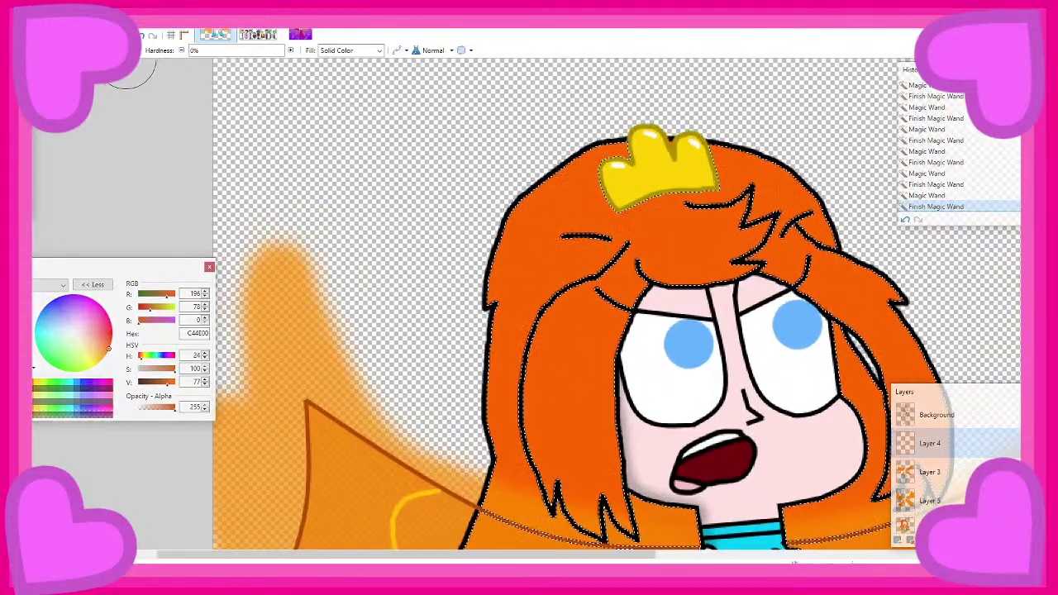
{"action": "left_click", "coordinate": [127, 51]}
{"action": "scroll", "coordinate": [496, 142], "scroll_direction": "down", "scroll_amount": 2}
{"action": "scroll", "coordinate": [536, 118], "scroll_direction": "up", "scroll_amount": 1}
{"action": "scroll", "coordinate": [535, 118], "scroll_direction": "up", "scroll_amount": 3}
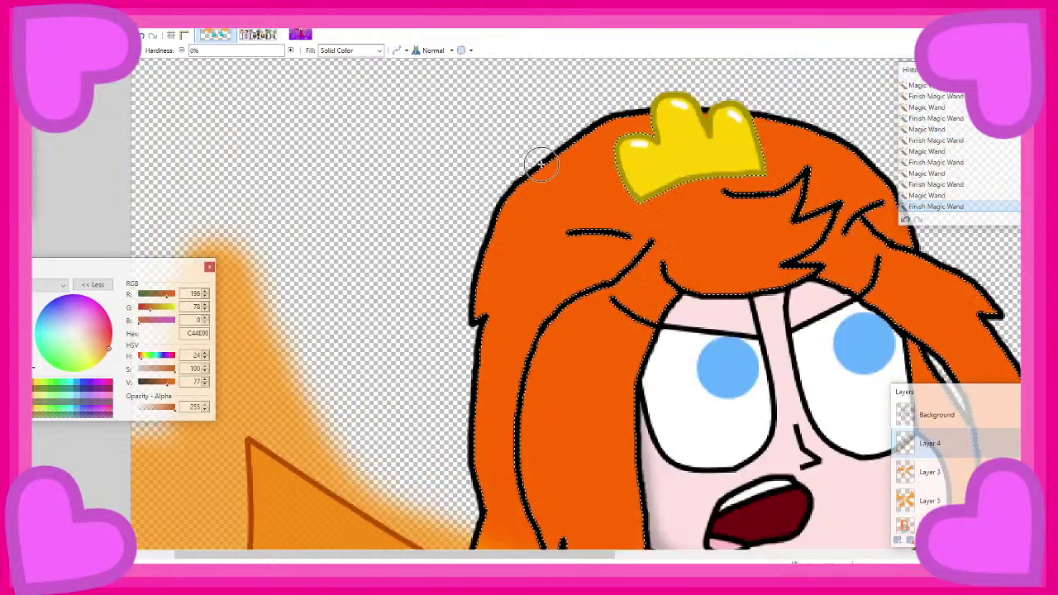
{"action": "left_click_drag", "start_coordinate": [504, 216], "coordinate": [546, 163]}
{"action": "key", "text": "ctrl+z"}
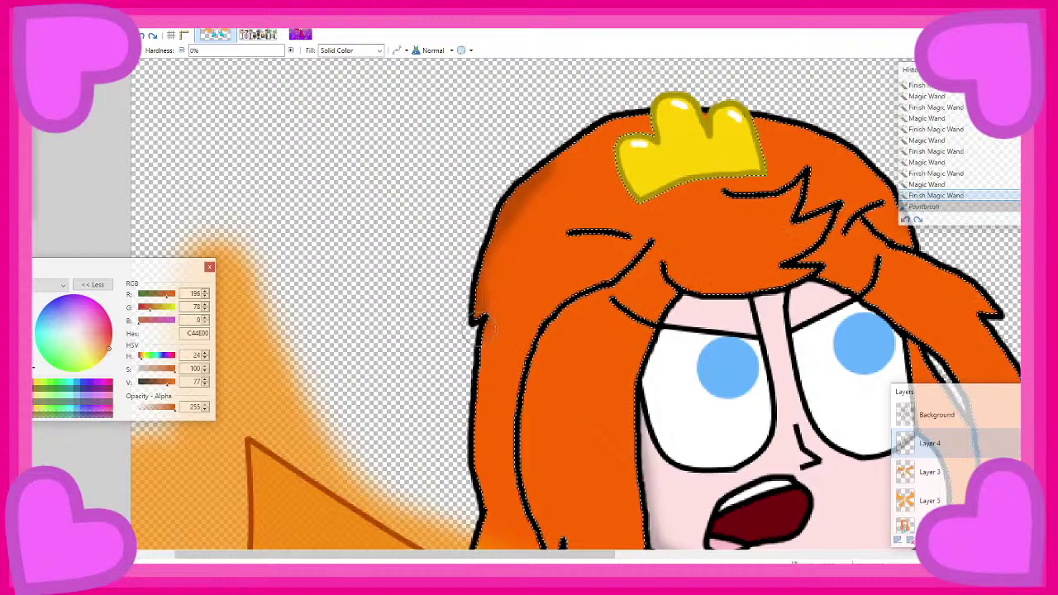
{"action": "key", "text": "ctrl+y"}
Continue the dark orange shading down the long hair's outer left edge, around its first notch and toward the next tip
{"action": "scroll", "coordinate": [483, 338], "scroll_direction": "down", "scroll_amount": 3}
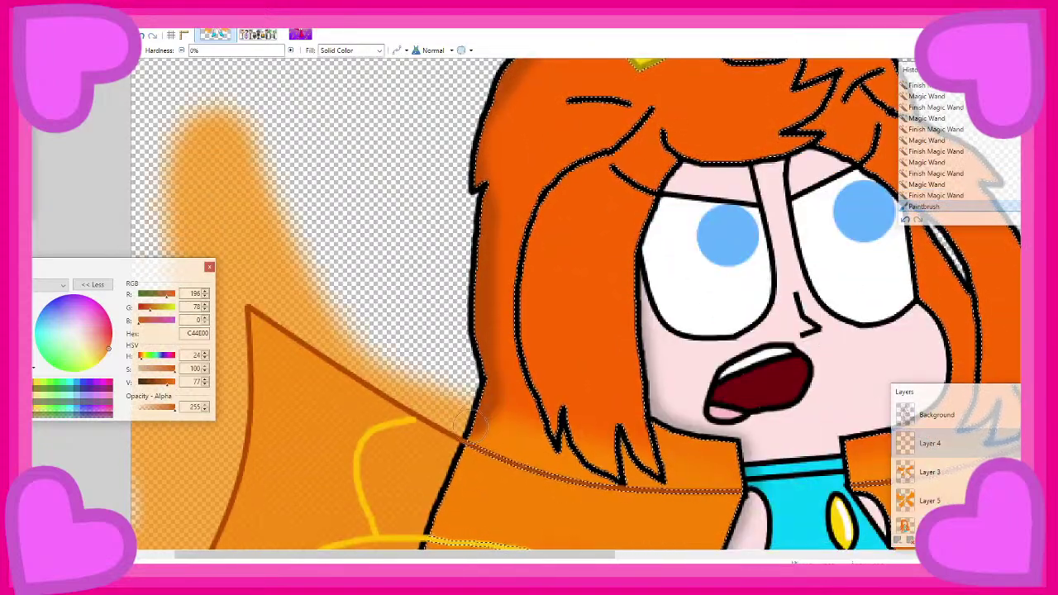
{"action": "left_click_drag", "start_coordinate": [465, 437], "coordinate": [455, 467]}
{"action": "scroll", "coordinate": [448, 370], "scroll_direction": "down", "scroll_amount": 3}
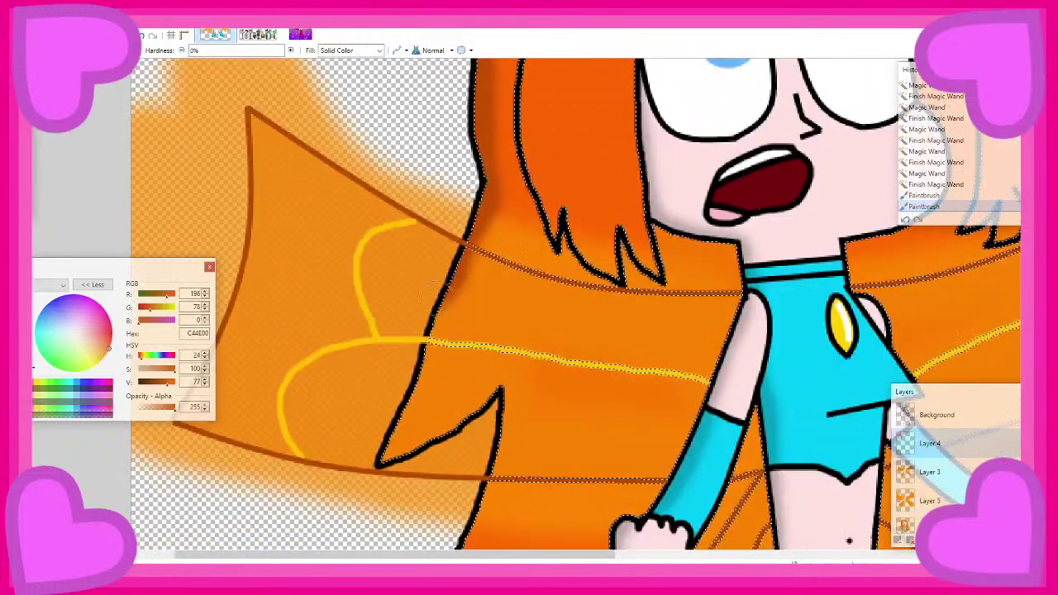
{"action": "mouse_move", "coordinate": [372, 448]}
{"action": "left_mouse_down"}
{"action": "mouse_move", "coordinate": [438, 438]}
{"action": "mouse_move", "coordinate": [495, 393]}
{"action": "mouse_move", "coordinate": [504, 413]}
{"action": "mouse_move", "coordinate": [490, 471]}
{"action": "left_mouse_up"}
{"action": "scroll", "coordinate": [471, 477], "scroll_direction": "down", "scroll_amount": 2}
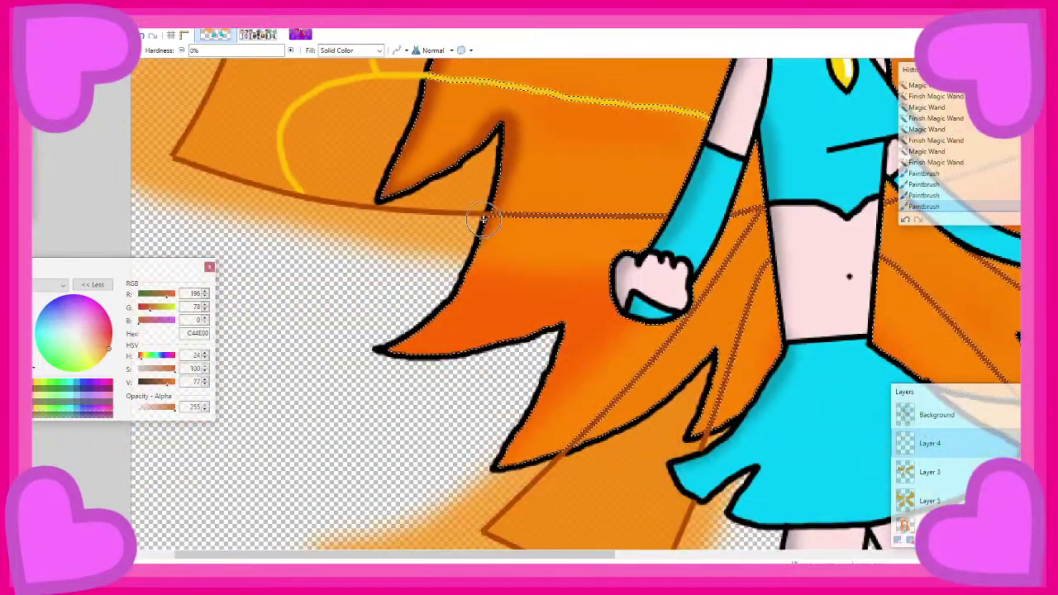
{"action": "mouse_move", "coordinate": [465, 287]}
{"action": "left_mouse_down"}
{"action": "mouse_move", "coordinate": [414, 335]}
{"action": "mouse_move", "coordinate": [474, 258]}
{"action": "mouse_move", "coordinate": [484, 213]}
{"action": "mouse_move", "coordinate": [453, 272]}
{"action": "mouse_move", "coordinate": [482, 240]}
{"action": "left_mouse_up"}
{"action": "key", "text": "ctrl+z"}
{"action": "mouse_move", "coordinate": [446, 301]}
{"action": "left_mouse_down"}
{"action": "mouse_move", "coordinate": [374, 340]}
{"action": "mouse_move", "coordinate": [467, 377]}
{"action": "mouse_move", "coordinate": [519, 358]}
{"action": "left_mouse_up"}
Shade the inner left edge of the face-framing lock beside the left eye, from above its tips up to the forehead strands
{"action": "scroll", "coordinate": [519, 357], "scroll_direction": "down", "scroll_amount": 5}
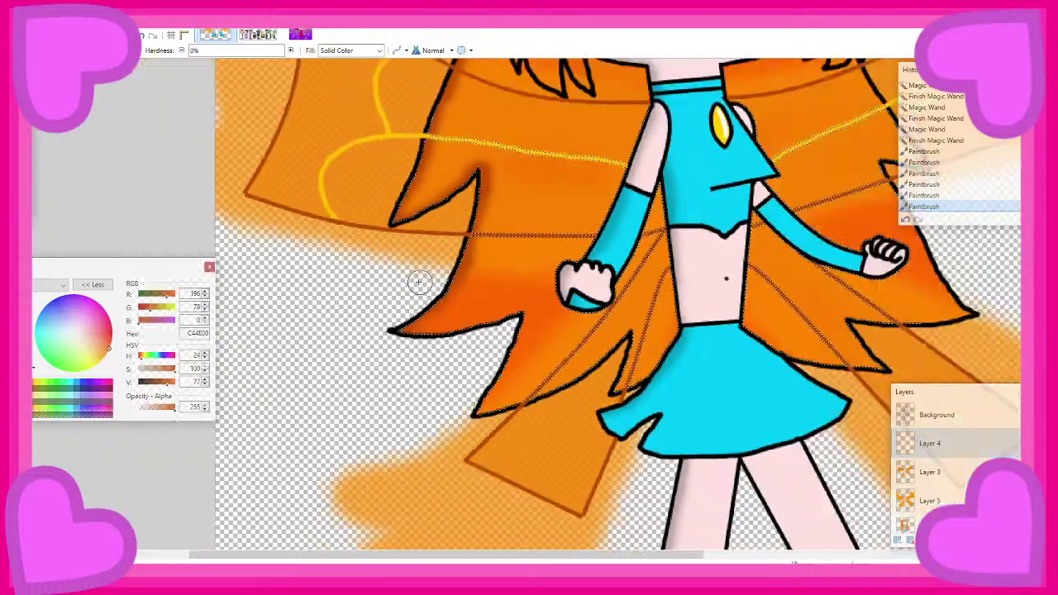
{"action": "scroll", "coordinate": [453, 194], "scroll_direction": "up", "scroll_amount": 5}
{"action": "scroll", "coordinate": [453, 194], "scroll_direction": "up", "scroll_amount": 4}
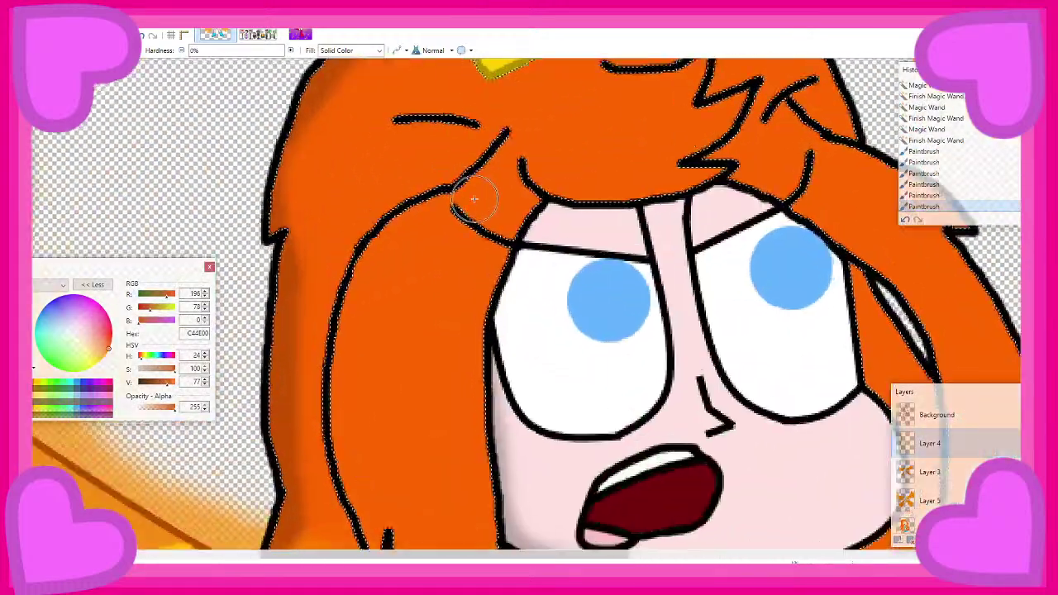
{"action": "scroll", "coordinate": [411, 351], "scroll_direction": "down", "scroll_amount": 1}
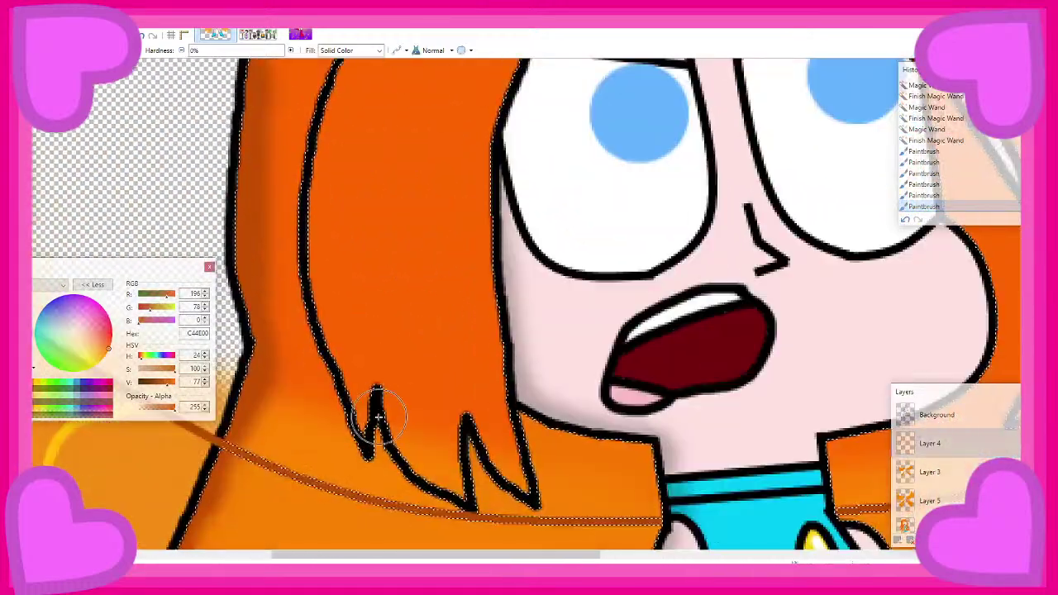
{"action": "mouse_move", "coordinate": [378, 418]}
{"action": "left_mouse_down"}
{"action": "mouse_move", "coordinate": [362, 377]}
{"action": "mouse_move", "coordinate": [365, 388]}
{"action": "left_mouse_up"}
{"action": "key", "text": "ctrl+z"}
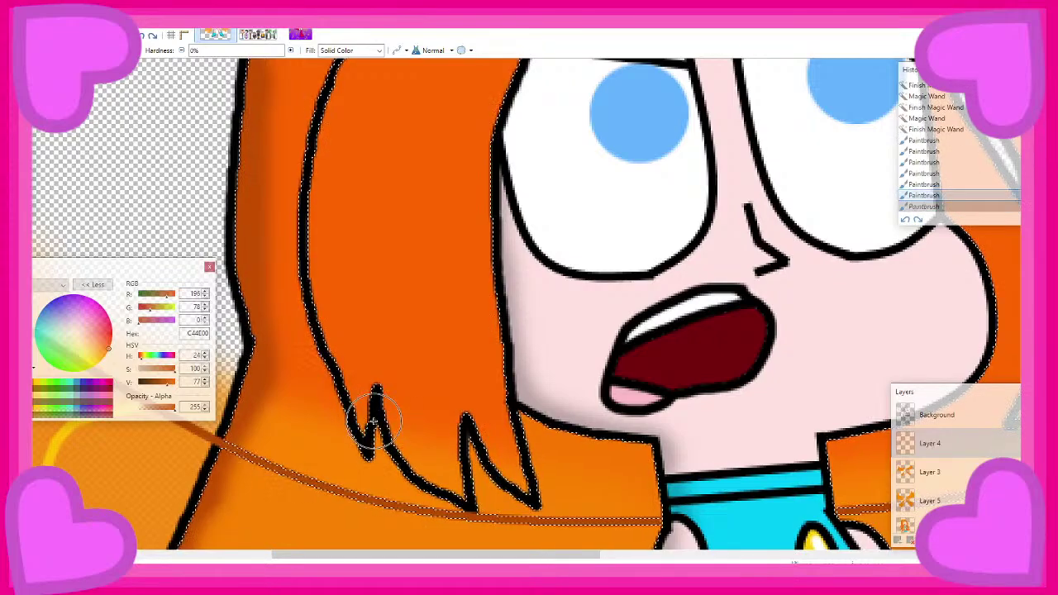
{"action": "left_click_drag", "start_coordinate": [379, 433], "coordinate": [376, 420]}
{"action": "key", "text": "ctrl+z"}
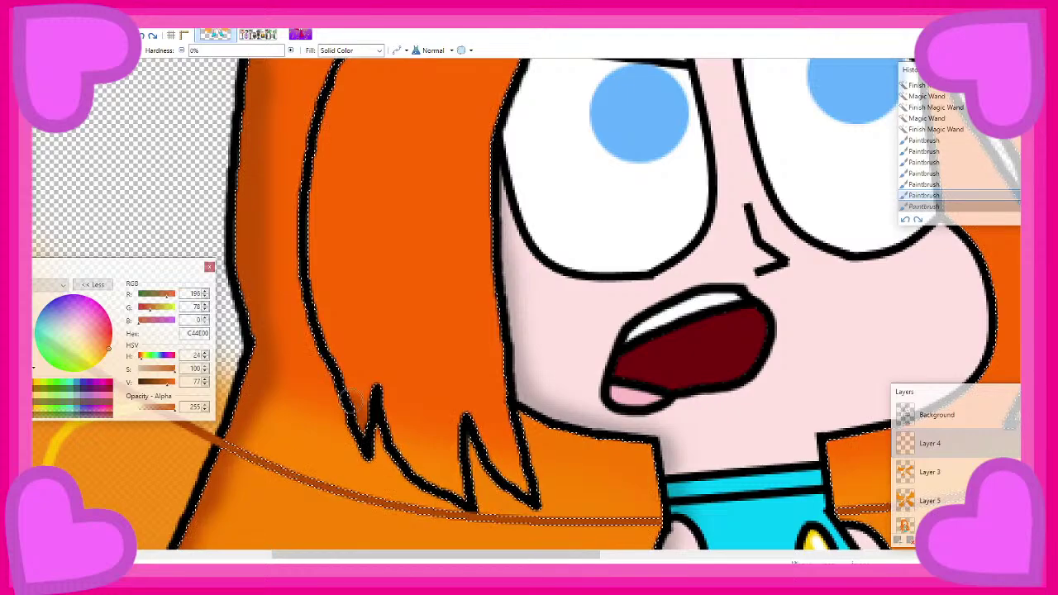
{"action": "left_click_drag", "start_coordinate": [324, 316], "coordinate": [323, 146]}
{"action": "scroll", "coordinate": [345, 283], "scroll_direction": "up", "scroll_amount": 3}
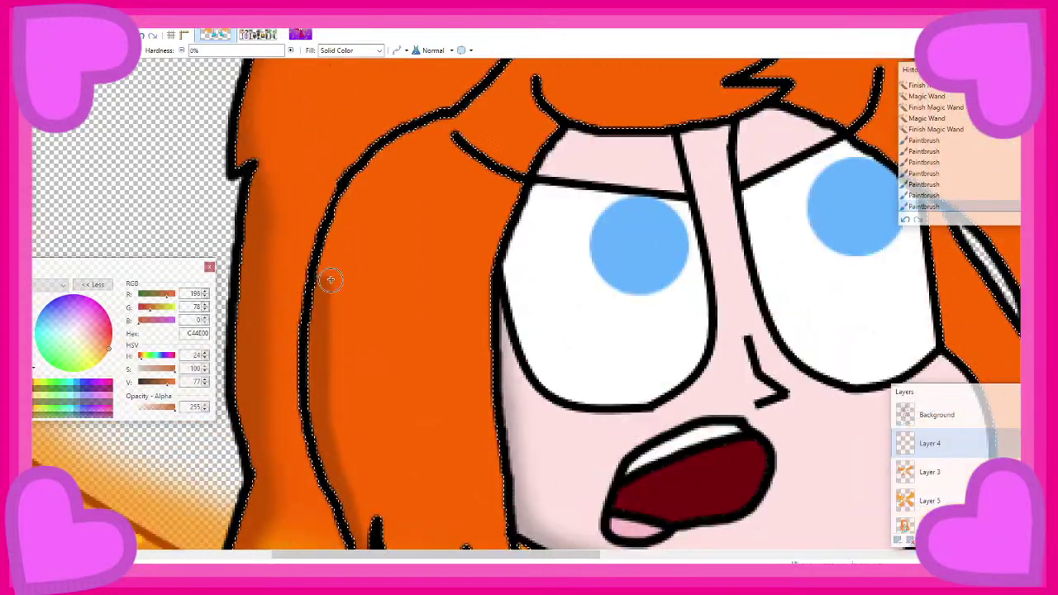
{"action": "mouse_move", "coordinate": [330, 265]}
{"action": "left_mouse_down"}
{"action": "mouse_move", "coordinate": [368, 186]}
{"action": "mouse_move", "coordinate": [438, 120]}
{"action": "mouse_move", "coordinate": [376, 161]}
{"action": "mouse_move", "coordinate": [332, 210]}
{"action": "mouse_move", "coordinate": [336, 255]}
{"action": "left_mouse_up"}
{"action": "scroll", "coordinate": [335, 254], "scroll_direction": "up", "scroll_amount": 3}
{"action": "left_click_drag", "start_coordinate": [443, 253], "coordinate": [519, 179]}
Shade around the first notch and along the lower edge of the left face-framing lock
{"action": "scroll", "coordinate": [491, 153], "scroll_direction": "down", "scroll_amount": 4}
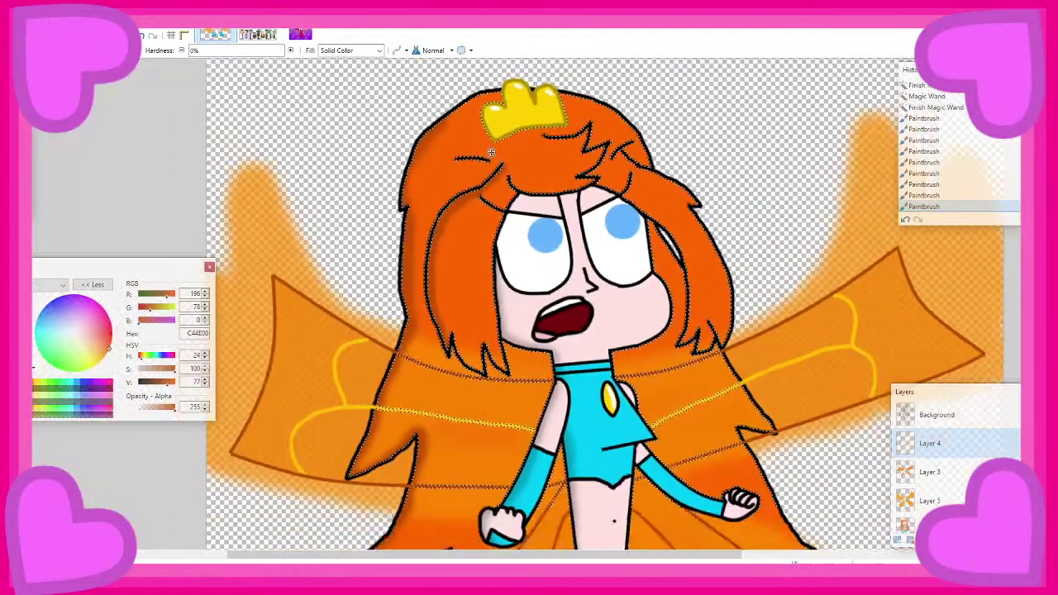
{"action": "scroll", "coordinate": [439, 341], "scroll_direction": "up", "scroll_amount": 3}
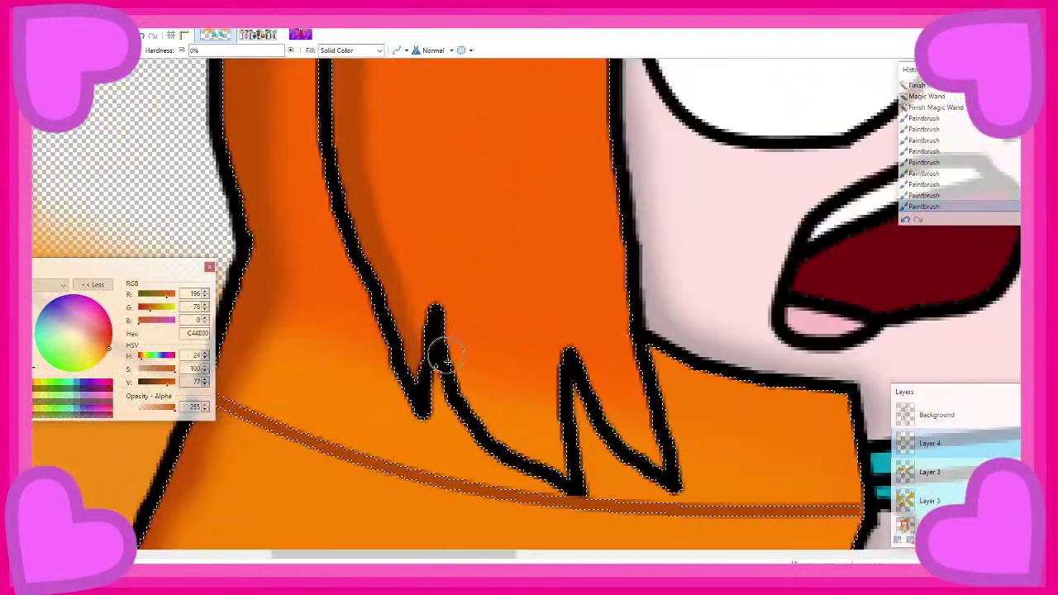
{"action": "mouse_move", "coordinate": [433, 355]}
{"action": "left_mouse_down"}
{"action": "mouse_move", "coordinate": [442, 307]}
{"action": "mouse_move", "coordinate": [467, 388]}
{"action": "mouse_move", "coordinate": [515, 446]}
{"action": "left_mouse_up"}
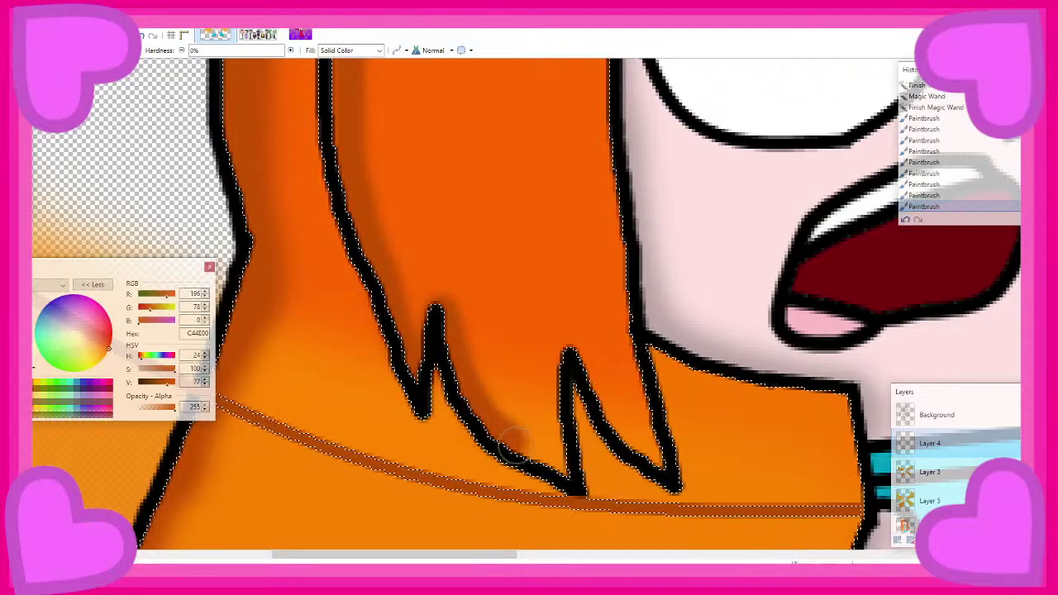
{"action": "scroll", "coordinate": [513, 444], "scroll_direction": "down", "scroll_amount": 1}
{"action": "scroll", "coordinate": [472, 302], "scroll_direction": "down", "scroll_amount": 2}
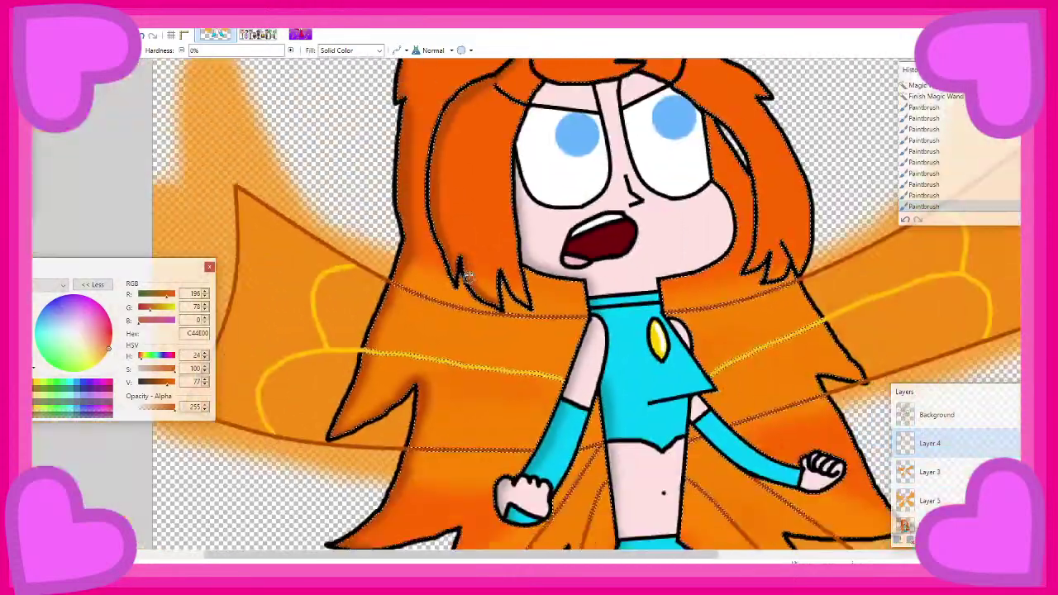
Shade both sides of the second notch in the left face-framing lock, down to its last tip
{"action": "scroll", "coordinate": [479, 212], "scroll_direction": "up", "scroll_amount": 3}
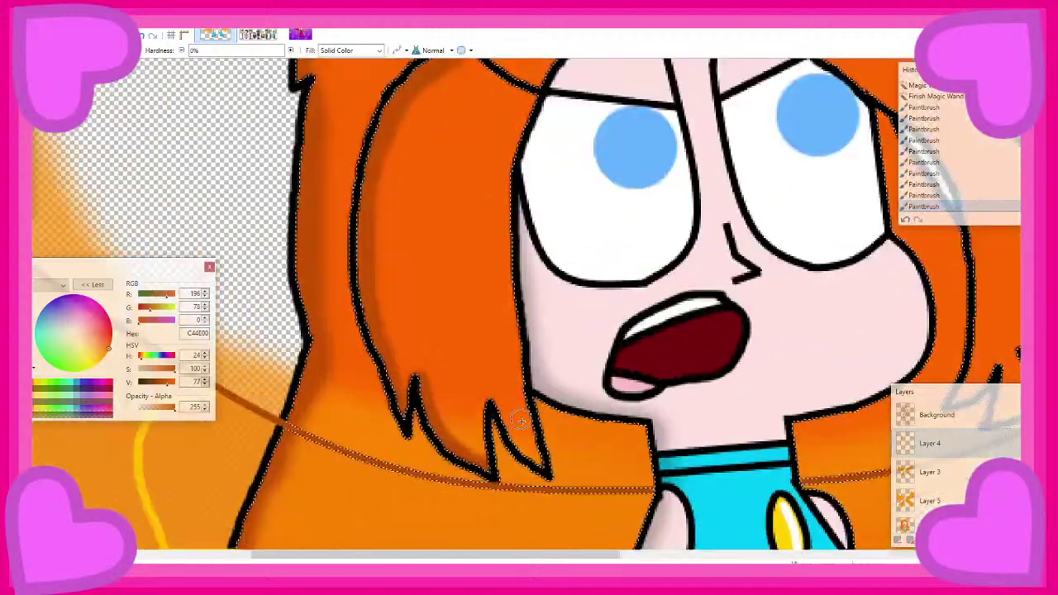
{"action": "scroll", "coordinate": [521, 421], "scroll_direction": "up", "scroll_amount": 2}
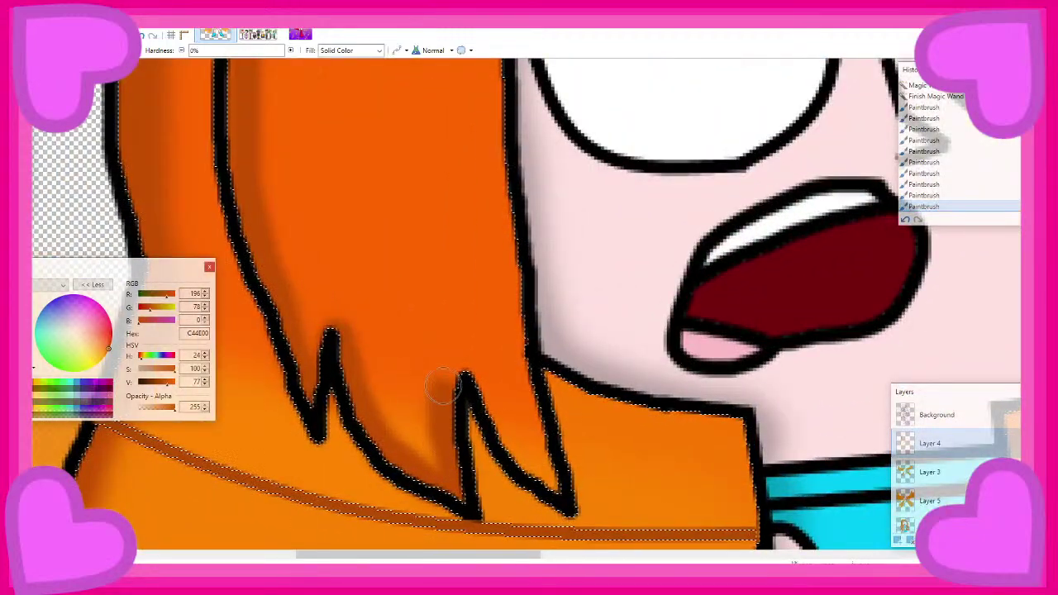
{"action": "left_click_drag", "start_coordinate": [443, 385], "coordinate": [446, 380]}
{"action": "key", "text": "ctrl+z"}
{"action": "left_click_drag", "start_coordinate": [467, 491], "coordinate": [470, 380]}
{"action": "key", "text": "ctrl+z"}
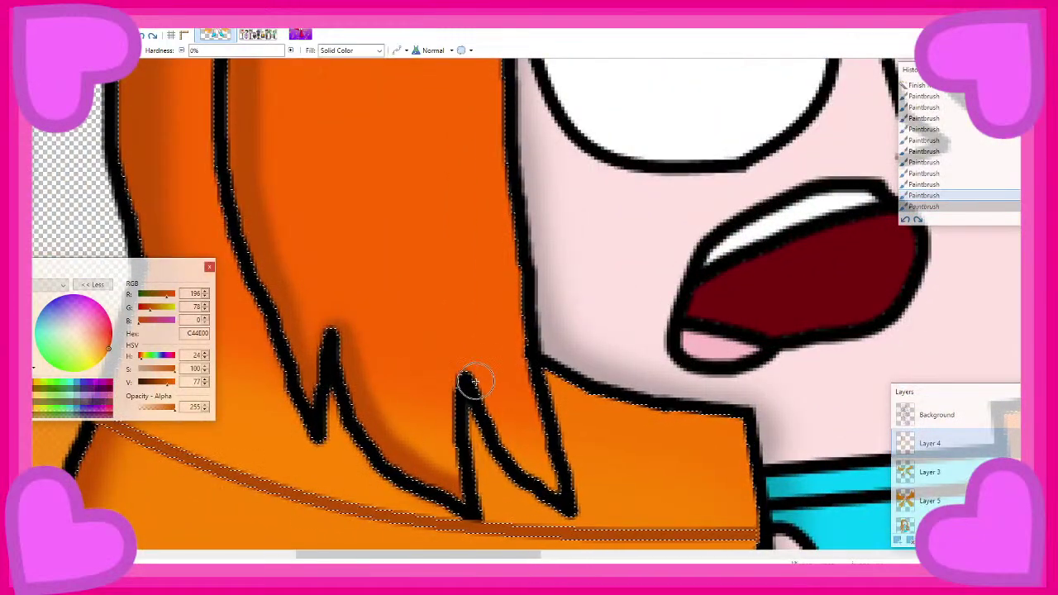
{"action": "key", "text": "ctrl+y"}
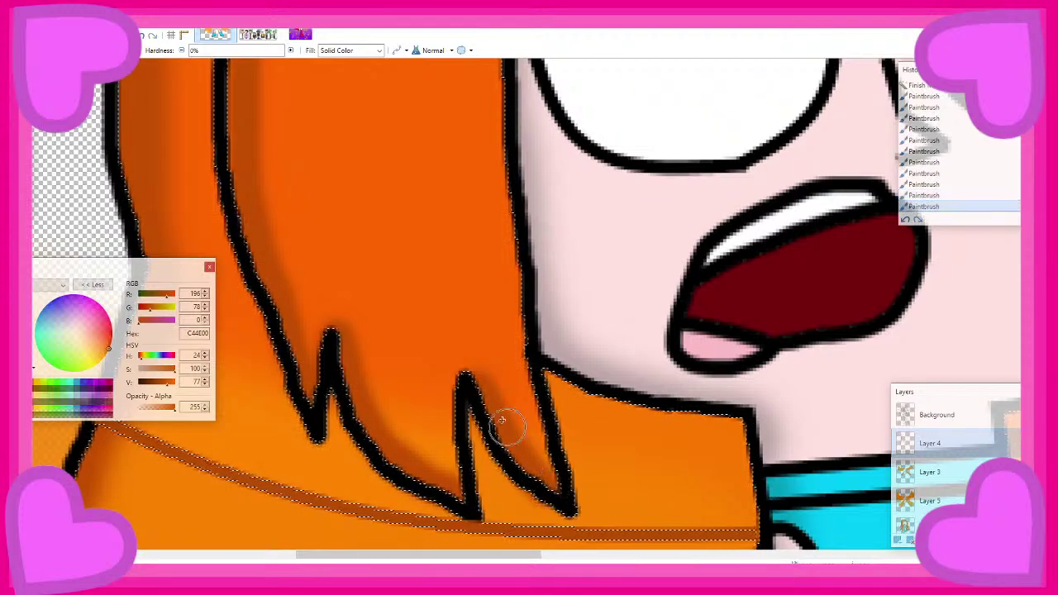
{"action": "left_click_drag", "start_coordinate": [458, 482], "coordinate": [448, 381]}
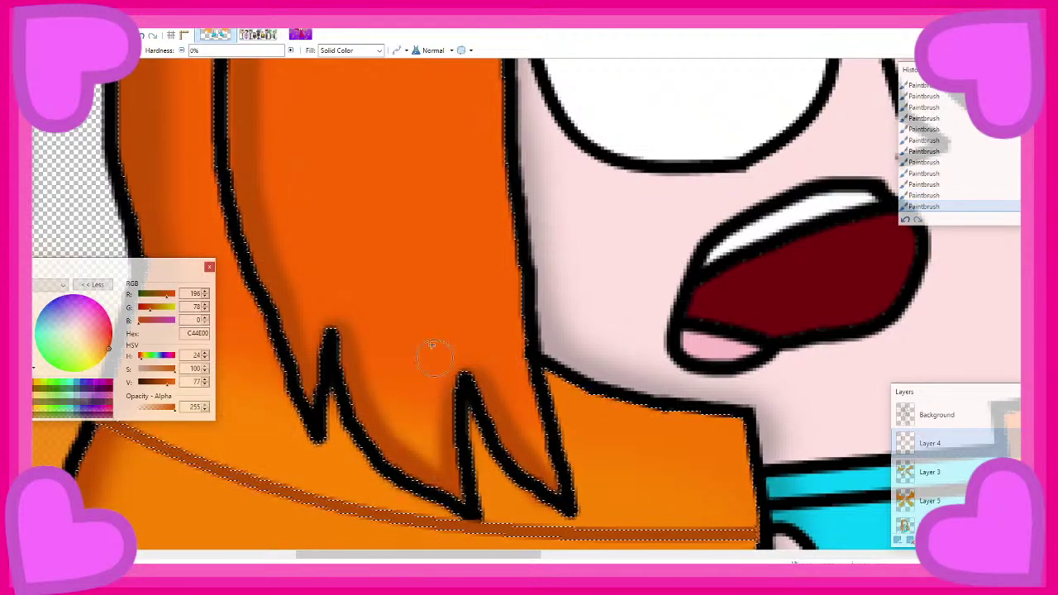
Shade the underside of the long hair's middle left tip and around the notch below it
{"action": "scroll", "coordinate": [431, 345], "scroll_direction": "down", "scroll_amount": 4}
{"action": "scroll", "coordinate": [420, 300], "scroll_direction": "up", "scroll_amount": 3}
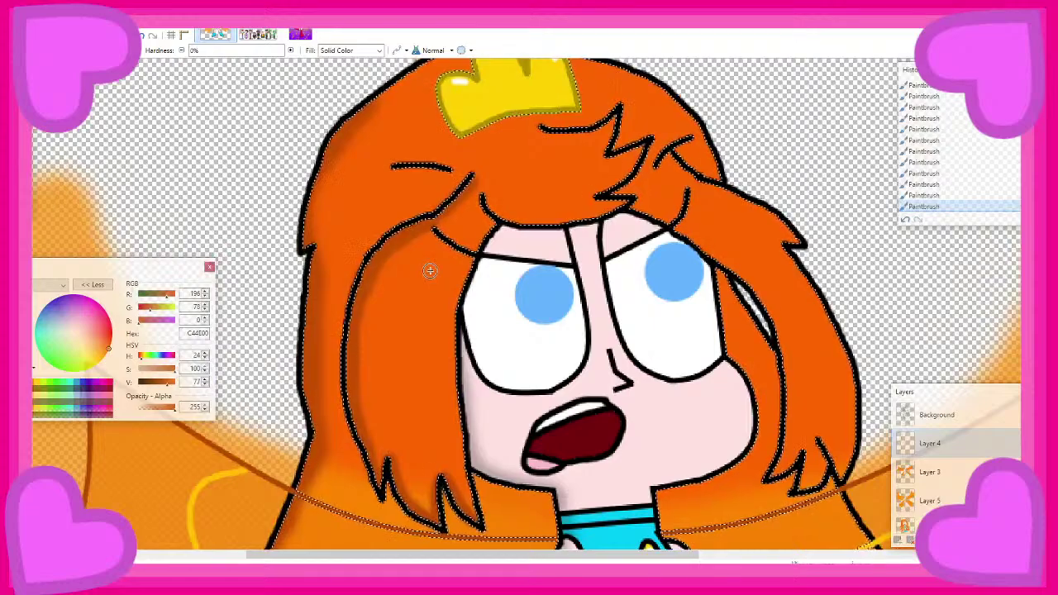
{"action": "scroll", "coordinate": [462, 252], "scroll_direction": "down", "scroll_amount": 3}
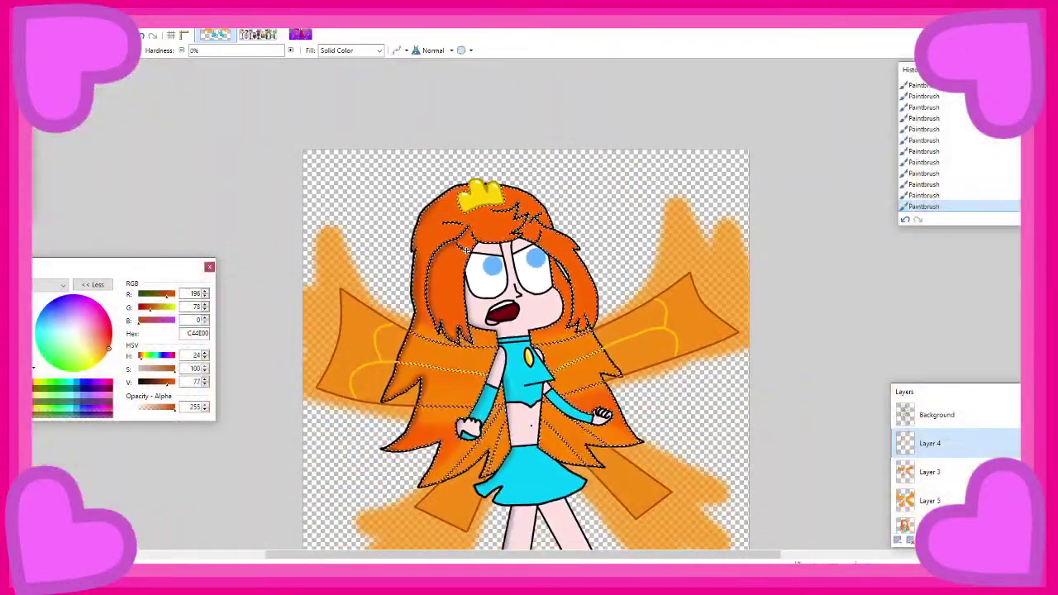
{"action": "scroll", "coordinate": [465, 248], "scroll_direction": "up", "scroll_amount": 1}
{"action": "scroll", "coordinate": [403, 367], "scroll_direction": "up", "scroll_amount": 3}
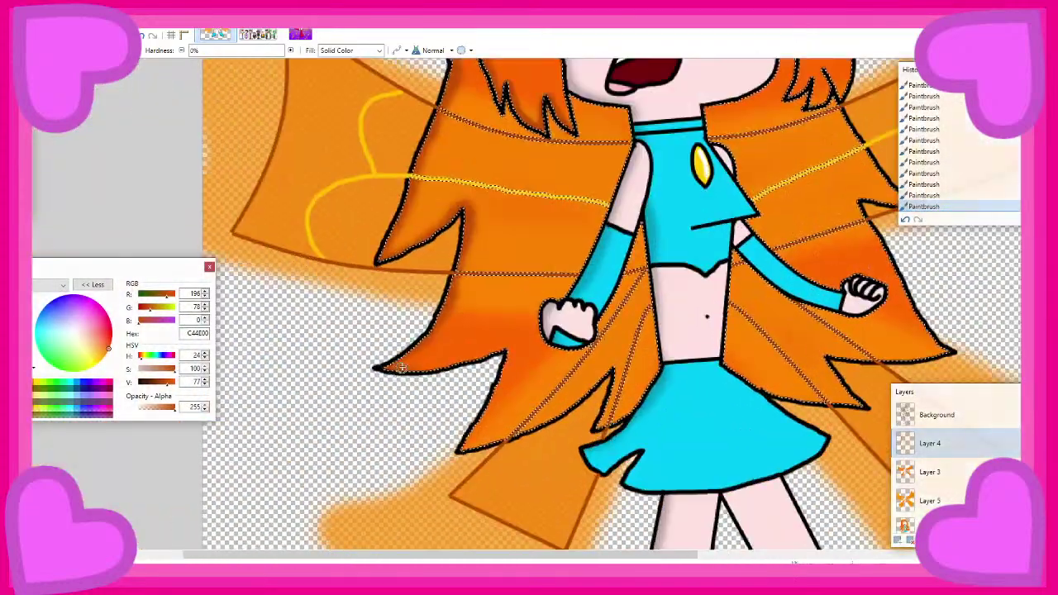
{"action": "scroll", "coordinate": [403, 367], "scroll_direction": "up", "scroll_amount": 3}
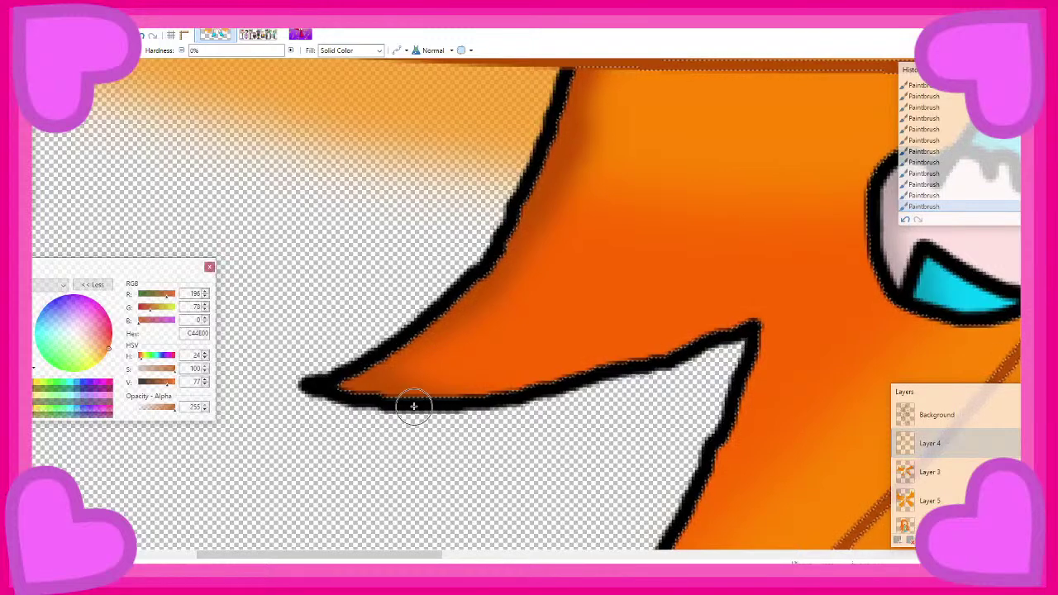
{"action": "key", "text": "ctrl+z"}
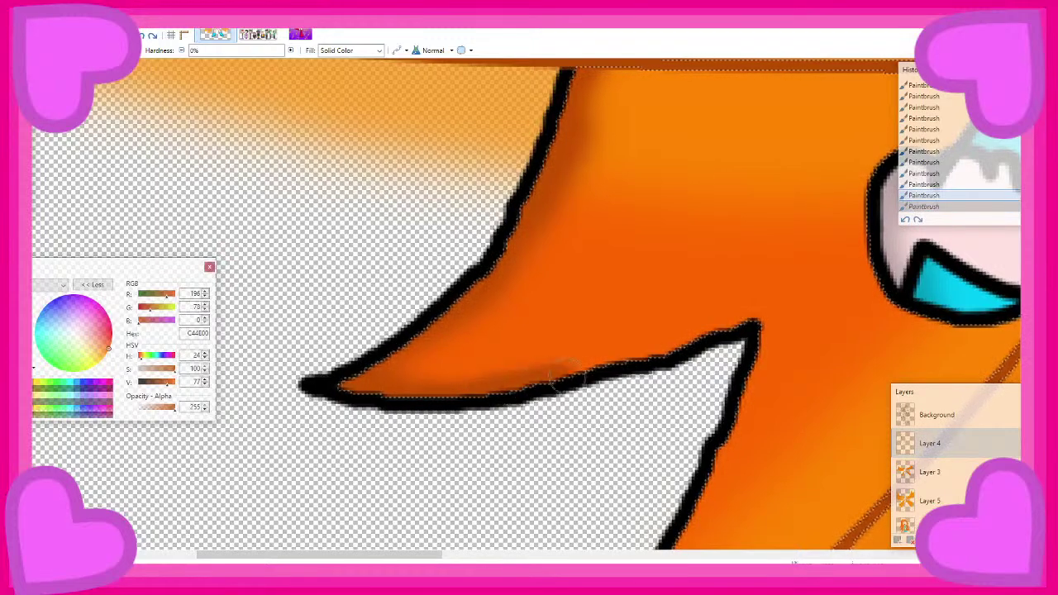
{"action": "mouse_move", "coordinate": [567, 376]}
{"action": "left_mouse_down"}
{"action": "mouse_move", "coordinate": [687, 354]}
{"action": "mouse_move", "coordinate": [748, 329]}
{"action": "mouse_move", "coordinate": [756, 351]}
{"action": "mouse_move", "coordinate": [728, 442]}
{"action": "left_mouse_up"}
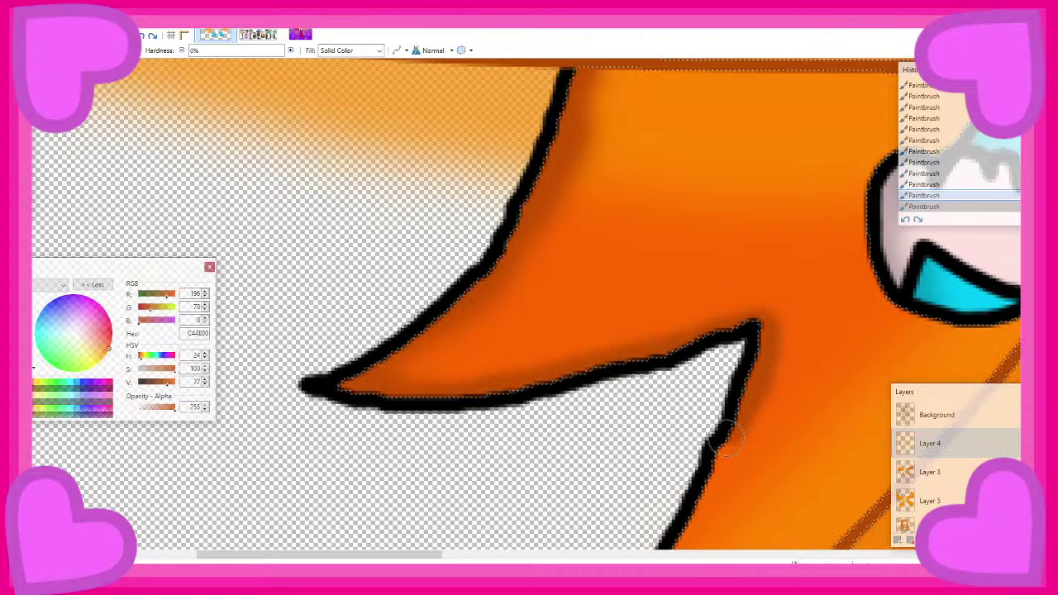
Shade the long hair's lower-left section along its outer edge from the notch down to the tip and along the tip's underside
{"action": "scroll", "coordinate": [719, 405], "scroll_direction": "down", "scroll_amount": 3}
{"action": "mouse_move", "coordinate": [716, 309]}
{"action": "left_mouse_down"}
{"action": "mouse_move", "coordinate": [684, 403]}
{"action": "mouse_move", "coordinate": [591, 533]}
{"action": "left_mouse_up"}
{"action": "scroll", "coordinate": [590, 463], "scroll_direction": "down", "scroll_amount": 4}
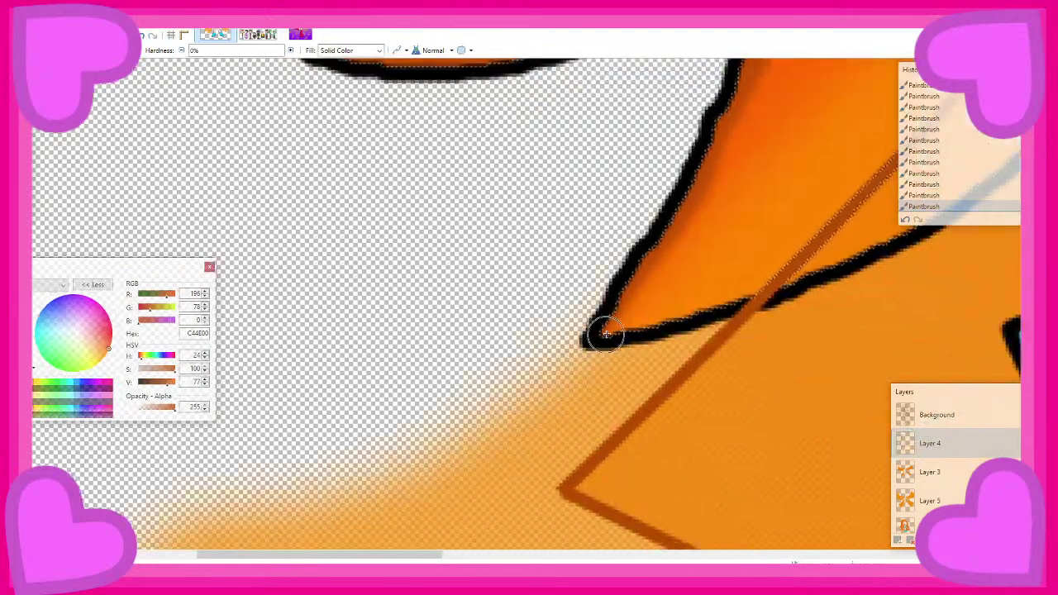
{"action": "mouse_move", "coordinate": [606, 334]}
{"action": "left_mouse_down"}
{"action": "mouse_move", "coordinate": [632, 286]}
{"action": "mouse_move", "coordinate": [744, 305]}
{"action": "left_mouse_up"}
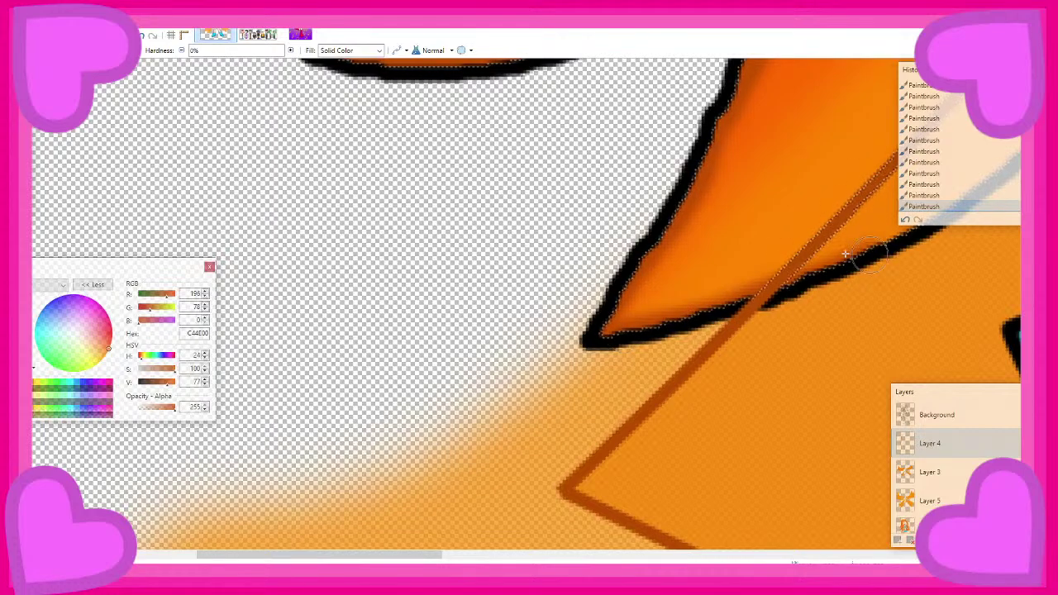
Undo the last two shading strokes around the small hair tip beside the skirt
{"action": "scroll", "coordinate": [846, 254], "scroll_direction": "down", "scroll_amount": 3}
{"action": "scroll", "coordinate": [815, 177], "scroll_direction": "up", "scroll_amount": 3}
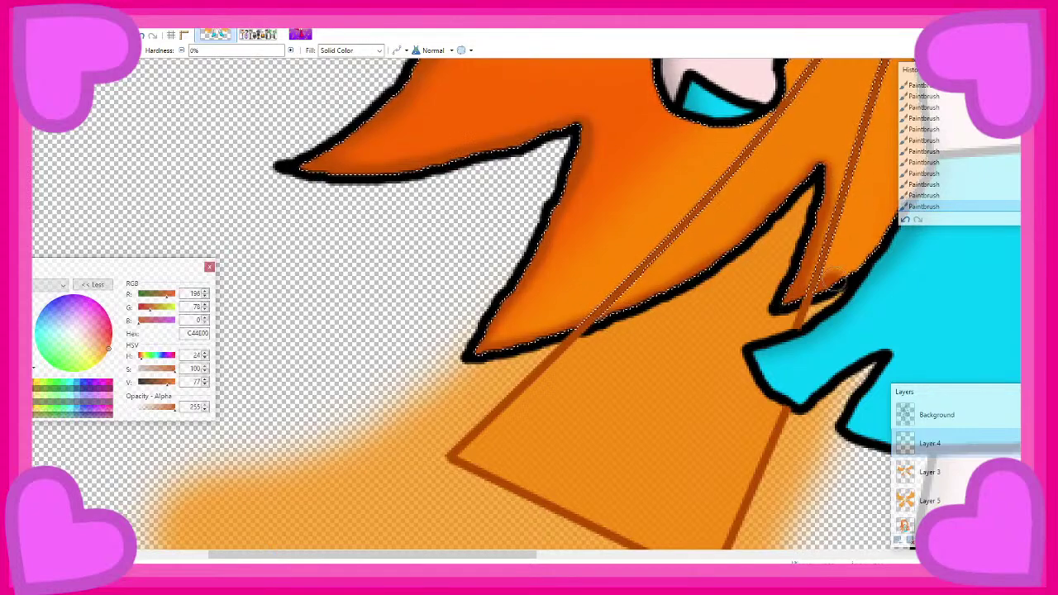
{"action": "scroll", "coordinate": [834, 285], "scroll_direction": "up", "scroll_amount": 3}
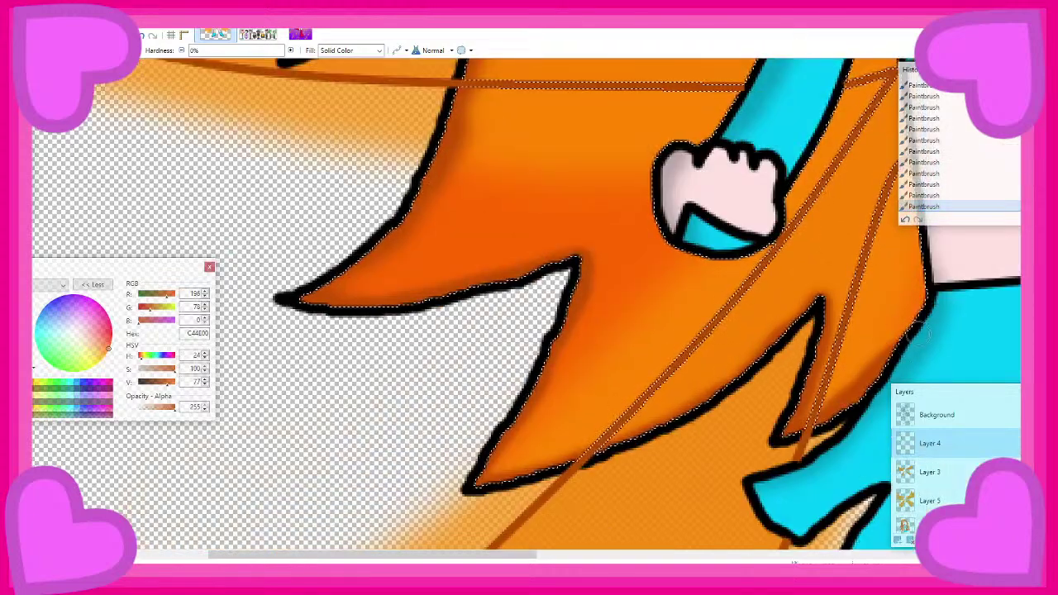
{"action": "key", "text": "ctrl+z"}
{"action": "key", "text": "ctrl+z"}
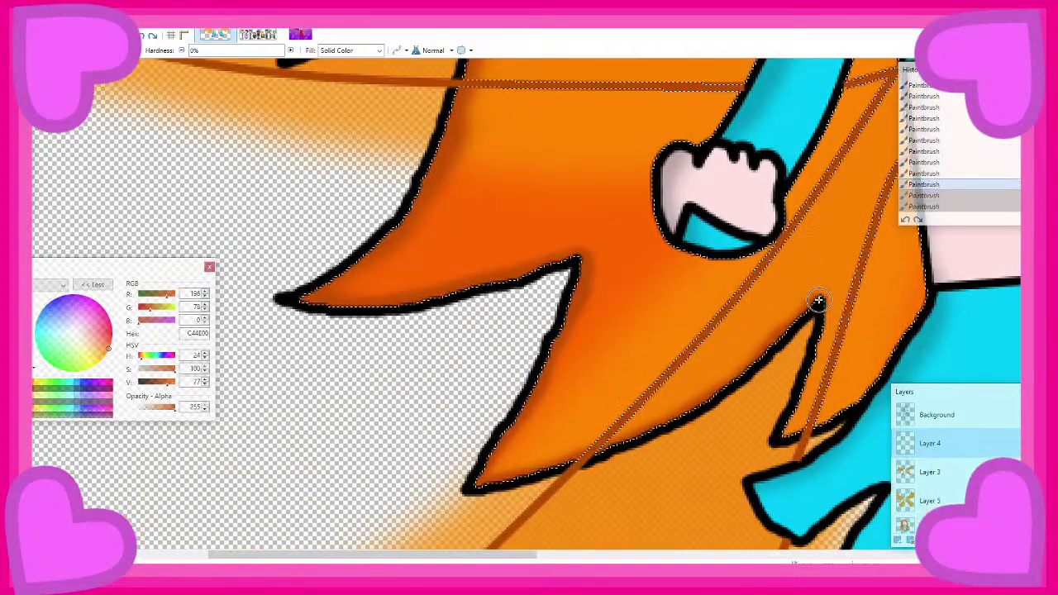
Shade from the last left notch around the small hair tip up to the waist, then deselect and save the drawing
{"action": "mouse_move", "coordinate": [818, 300]}
{"action": "left_mouse_down"}
{"action": "mouse_move", "coordinate": [773, 421]}
{"action": "mouse_move", "coordinate": [780, 436]}
{"action": "mouse_move", "coordinate": [852, 407]}
{"action": "mouse_move", "coordinate": [935, 286]}
{"action": "left_mouse_up"}
{"action": "scroll", "coordinate": [615, 429], "scroll_direction": "down", "scroll_amount": 5}
{"action": "key", "text": "ctrl+d"}
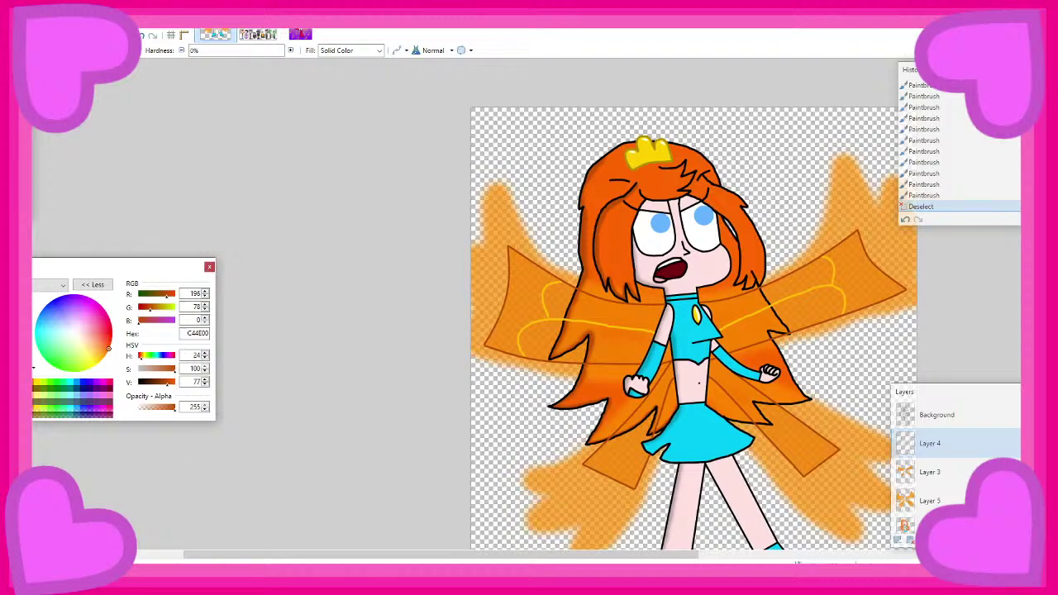
{"action": "key", "text": "ctrl+s"}
Add a new layer beneath all the others and set the paint color to dark blue 1C2068
{"action": "scroll", "coordinate": [372, 196], "scroll_direction": "down", "scroll_amount": 3}
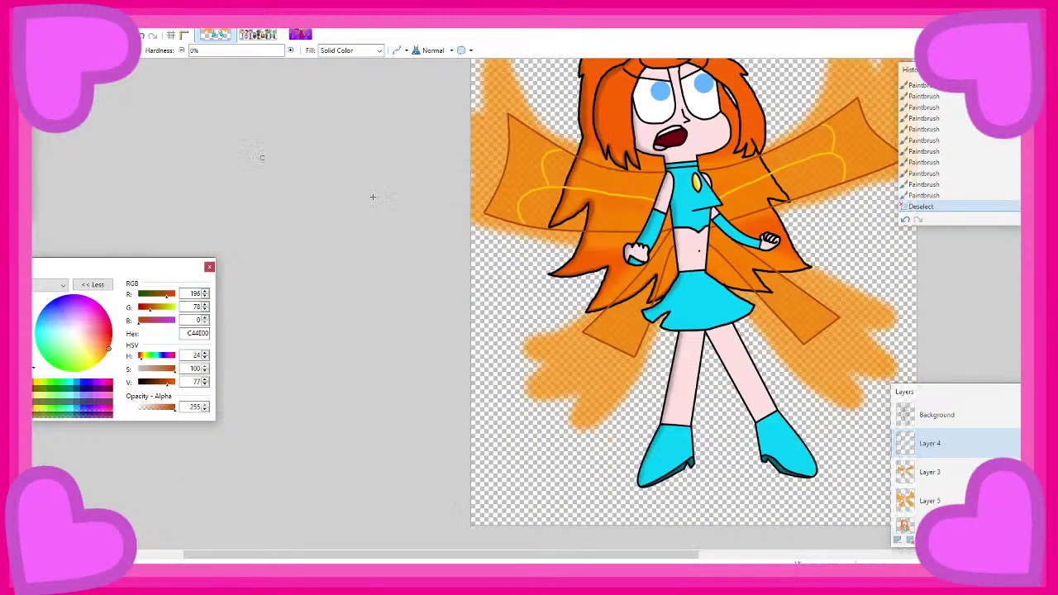
{"action": "left_click", "coordinate": [898, 539]}
{"action": "left_click_drag", "start_coordinate": [925, 439], "coordinate": [926, 520]}
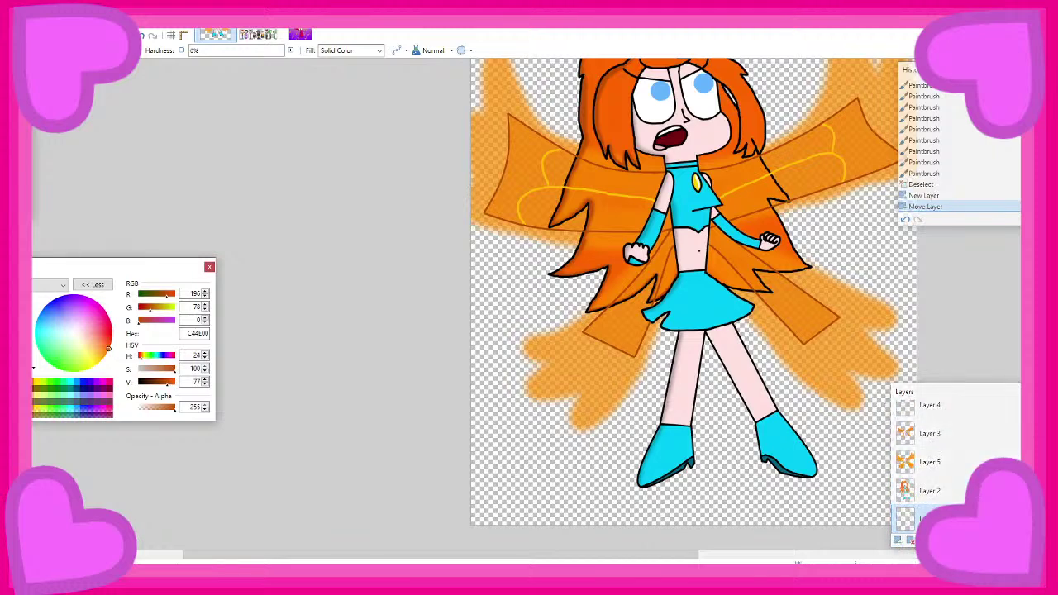
{"action": "left_click", "coordinate": [58, 310]}
{"action": "left_click_drag", "start_coordinate": [163, 386], "coordinate": [153, 386]}
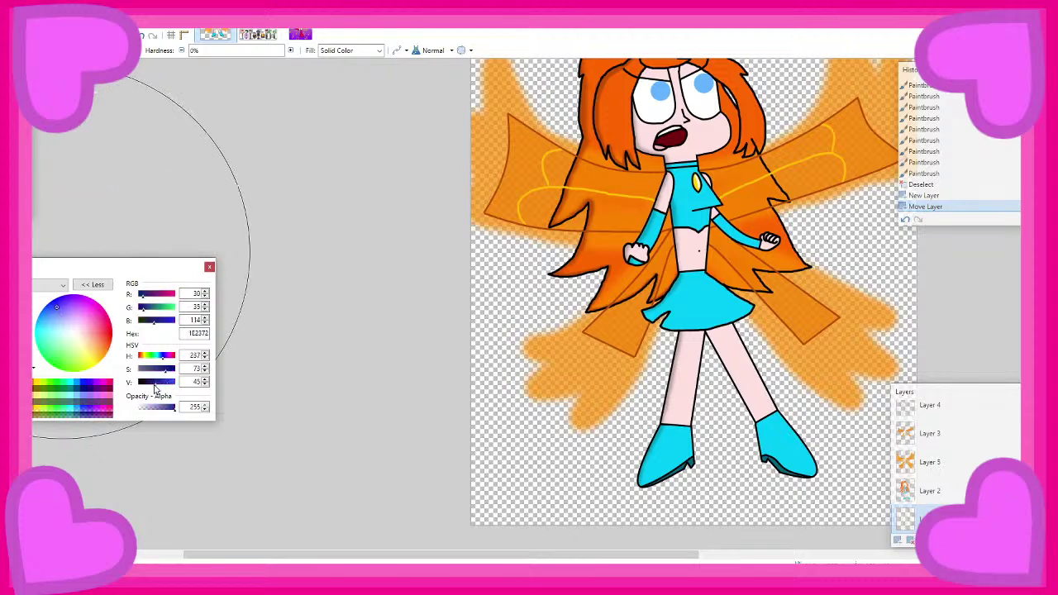
Paint the entire canvas behind the fairy dark blue on the bottom layer with a very large soft brush
{"action": "scroll", "coordinate": [405, 220], "scroll_direction": "down", "scroll_amount": 3}
{"action": "scroll", "coordinate": [555, 271], "scroll_direction": "up", "scroll_amount": 1}
{"action": "scroll", "coordinate": [512, 289], "scroll_direction": "up", "scroll_amount": 5}
{"action": "scroll", "coordinate": [511, 288], "scroll_direction": "down", "scroll_amount": 3}
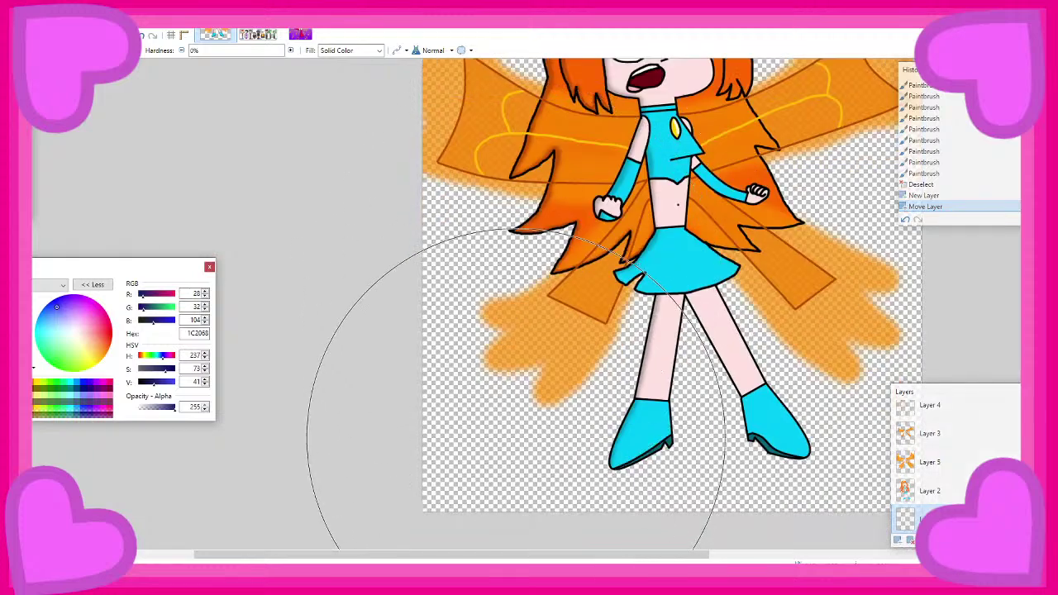
{"action": "scroll", "coordinate": [496, 372], "scroll_direction": "up", "scroll_amount": 5}
{"action": "mouse_move", "coordinate": [515, 437]}
{"action": "left_mouse_down"}
{"action": "mouse_move", "coordinate": [471, 307]}
{"action": "mouse_move", "coordinate": [569, 236]}
{"action": "mouse_move", "coordinate": [834, 198]}
{"action": "mouse_move", "coordinate": [785, 247]}
{"action": "mouse_move", "coordinate": [555, 234]}
{"action": "mouse_move", "coordinate": [177, 354]}
{"action": "mouse_move", "coordinate": [443, 304]}
{"action": "left_mouse_up"}
{"action": "scroll", "coordinate": [834, 198], "scroll_direction": "down", "scroll_amount": 5}
{"action": "scroll", "coordinate": [463, 207], "scroll_direction": "up", "scroll_amount": 5}
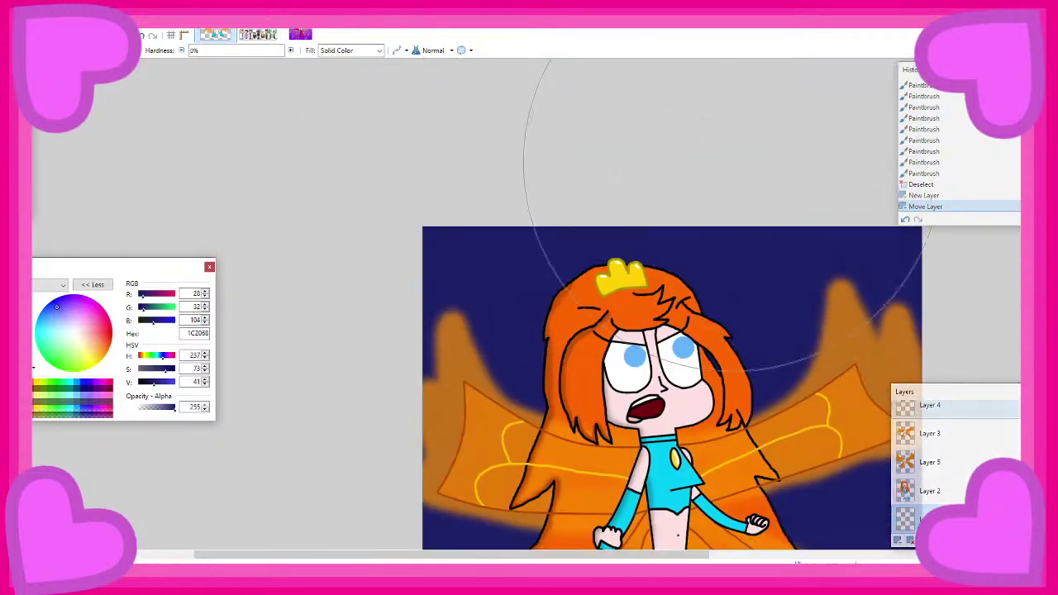
{"action": "scroll", "coordinate": [449, 184], "scroll_direction": "down", "scroll_amount": 3}
{"action": "scroll", "coordinate": [609, 350], "scroll_direction": "up", "scroll_amount": 4}
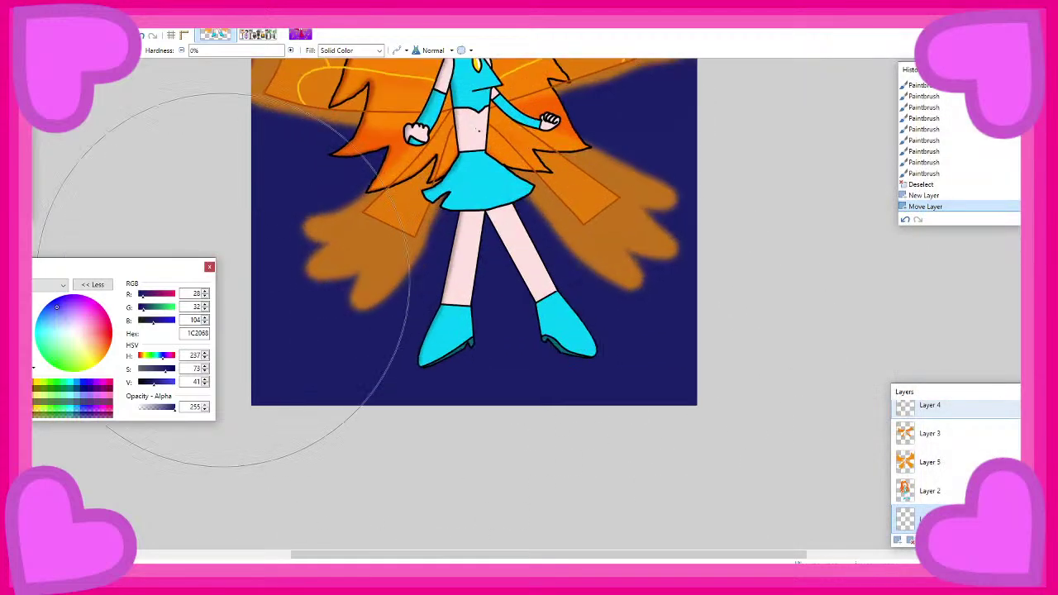
{"action": "scroll", "coordinate": [355, 83], "scroll_direction": "down", "scroll_amount": 2}
{"action": "scroll", "coordinate": [300, 123], "scroll_direction": "up", "scroll_amount": 3}
{"action": "mouse_move", "coordinate": [325, 128]}
{"action": "left_mouse_down"}
{"action": "mouse_move", "coordinate": [386, 229]}
{"action": "mouse_move", "coordinate": [522, 290]}
{"action": "left_mouse_up"}
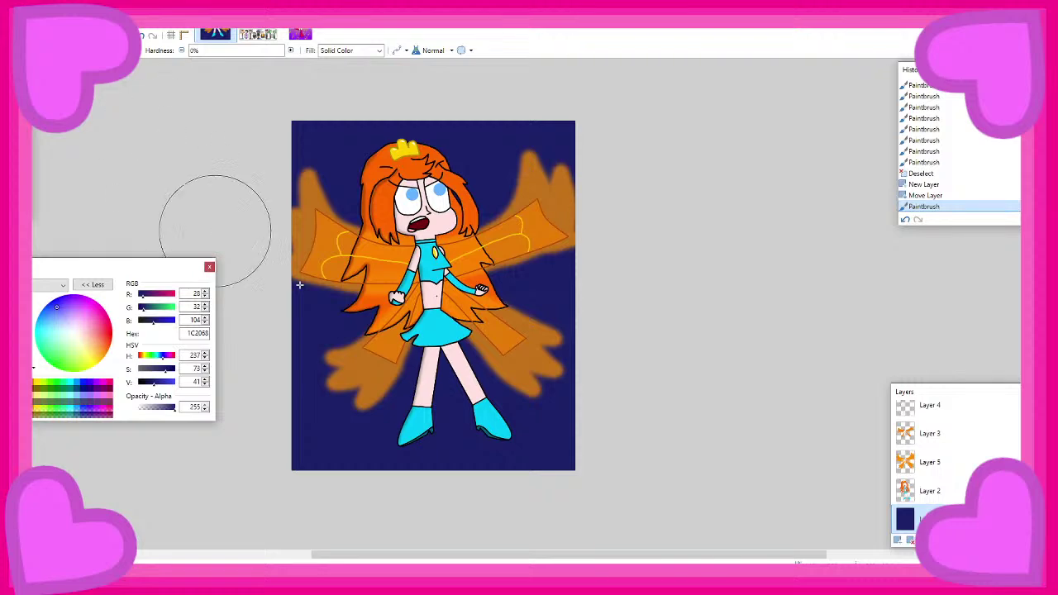
Set the paint color to orange FF7700 and dot small soft stars over the background's upper left area with a small brush
{"action": "scroll", "coordinate": [747, 251], "scroll_direction": "down", "scroll_amount": 3}
{"action": "scroll", "coordinate": [416, 236], "scroll_direction": "up", "scroll_amount": 4}
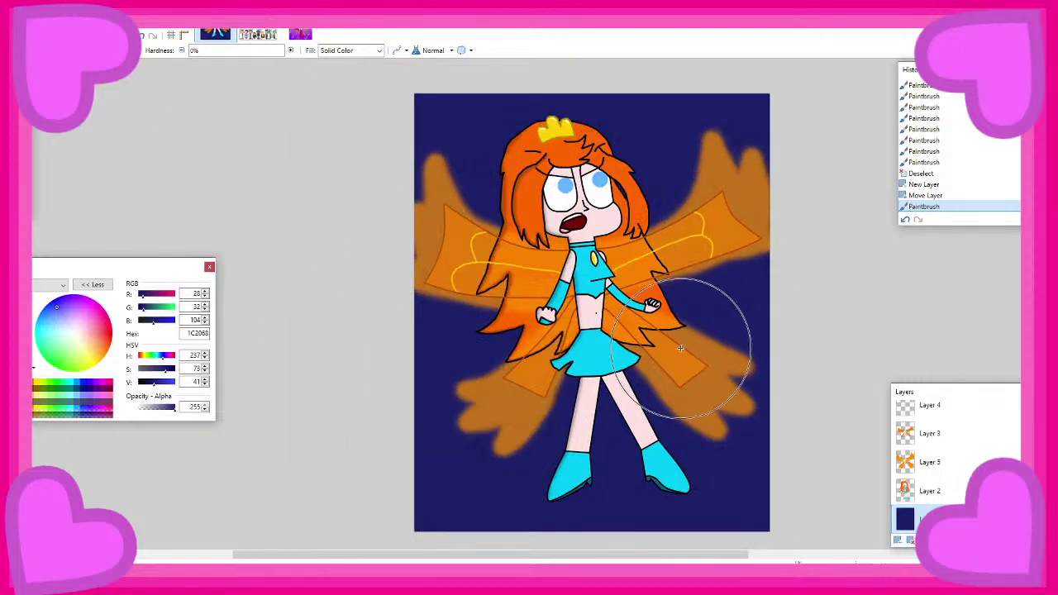
{"action": "scroll", "coordinate": [678, 339], "scroll_direction": "up", "scroll_amount": 1}
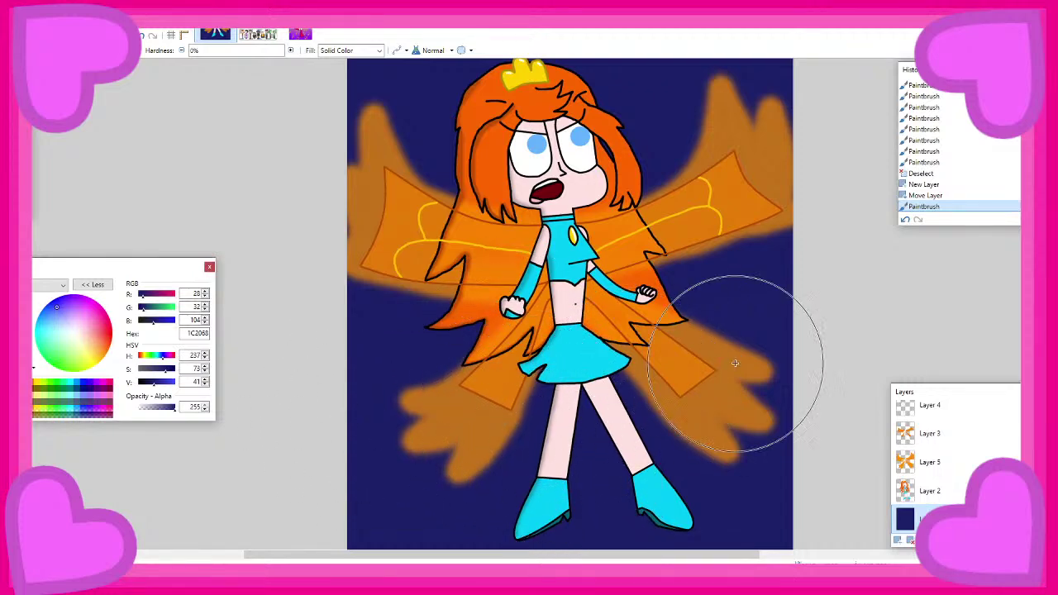
{"action": "scroll", "coordinate": [744, 353], "scroll_direction": "down", "scroll_amount": 2}
{"action": "scroll", "coordinate": [732, 353], "scroll_direction": "up", "scroll_amount": 1}
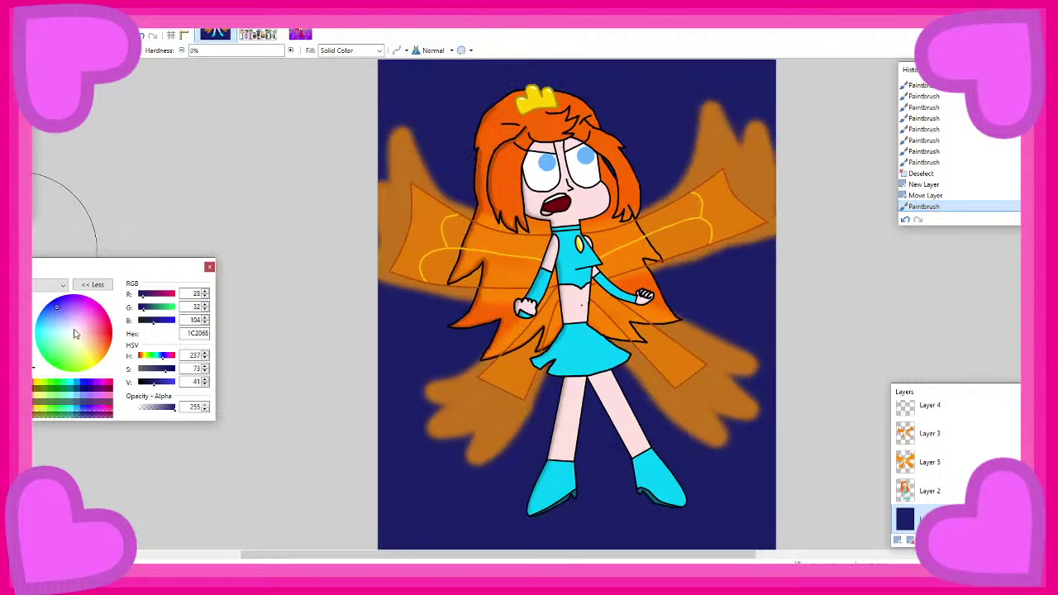
{"action": "left_click_drag", "start_coordinate": [93, 337], "coordinate": [281, 406]}
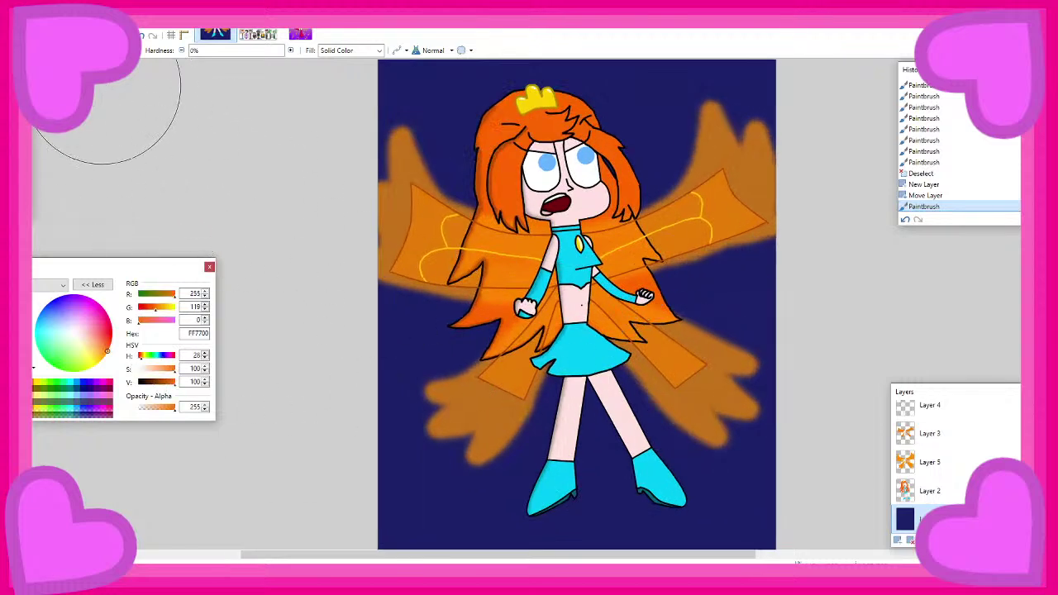
{"action": "scroll", "coordinate": [447, 117], "scroll_direction": "up", "scroll_amount": 2}
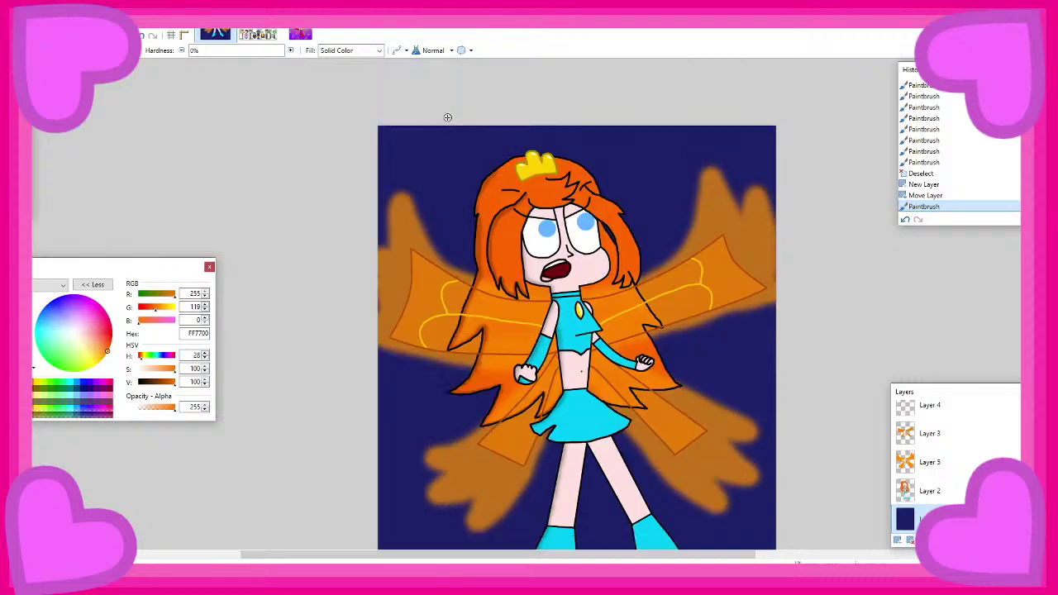
{"action": "left_click", "coordinate": [417, 143]}
{"action": "left_click", "coordinate": [465, 156]}
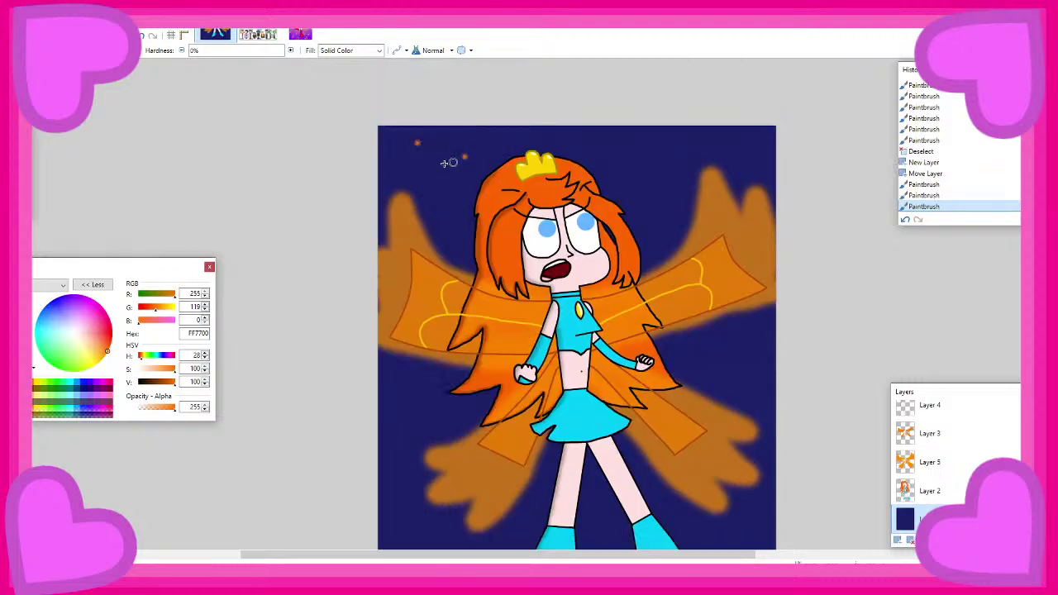
{"action": "left_click", "coordinate": [398, 172]}
{"action": "left_click", "coordinate": [457, 211]}
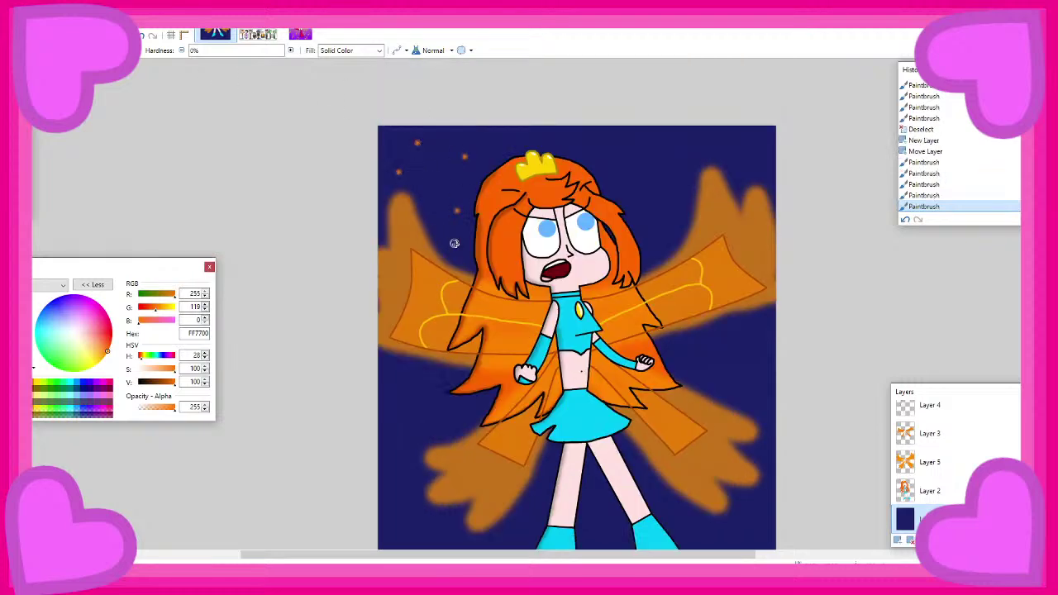
{"action": "left_click", "coordinate": [456, 250]}
Dot orange stars down the background's left side between the upper wing and the lower wing's tips
{"action": "left_click", "coordinate": [390, 380]}
{"action": "left_click", "coordinate": [447, 403]}
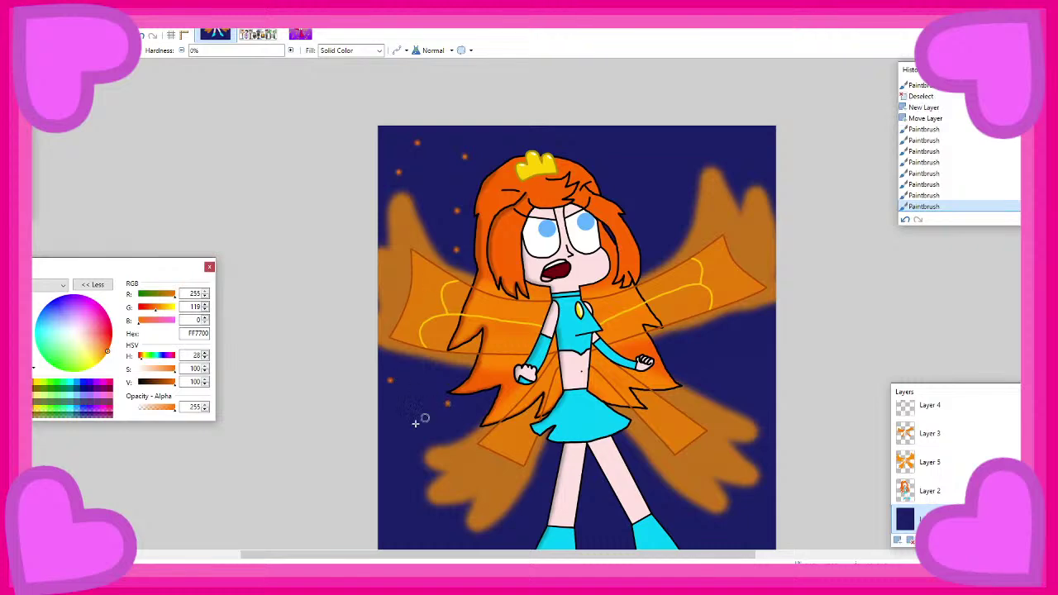
{"action": "left_click", "coordinate": [401, 433]}
{"action": "left_click", "coordinate": [441, 520]}
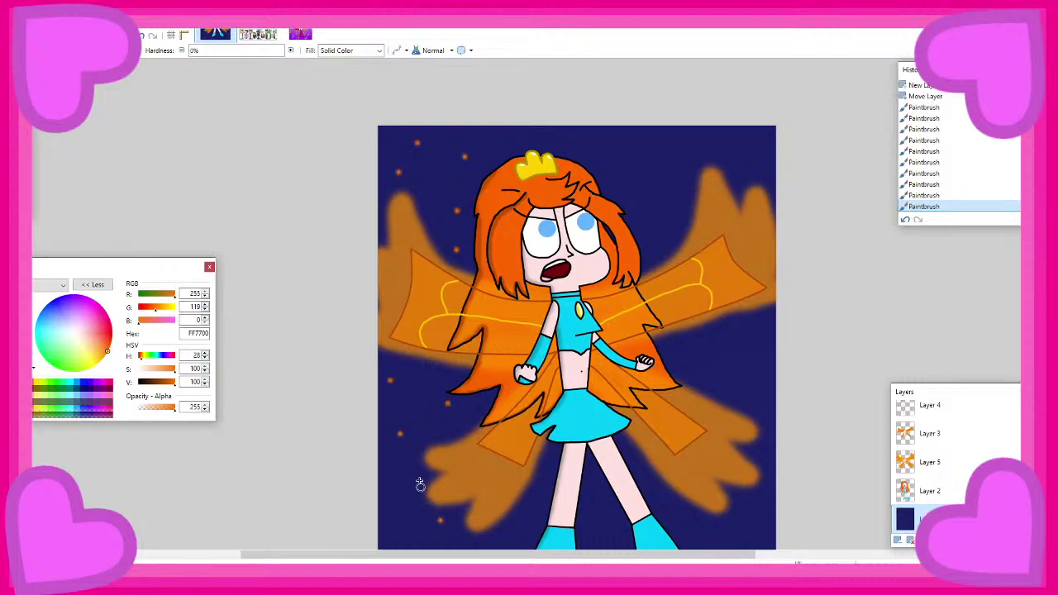
Dot orange stars across the bottom of the background, up its right side and along the top around the wings
{"action": "scroll", "coordinate": [416, 479], "scroll_direction": "down", "scroll_amount": 2}
{"action": "left_click", "coordinate": [399, 429]}
{"action": "scroll", "coordinate": [398, 429], "scroll_direction": "down", "scroll_amount": 2}
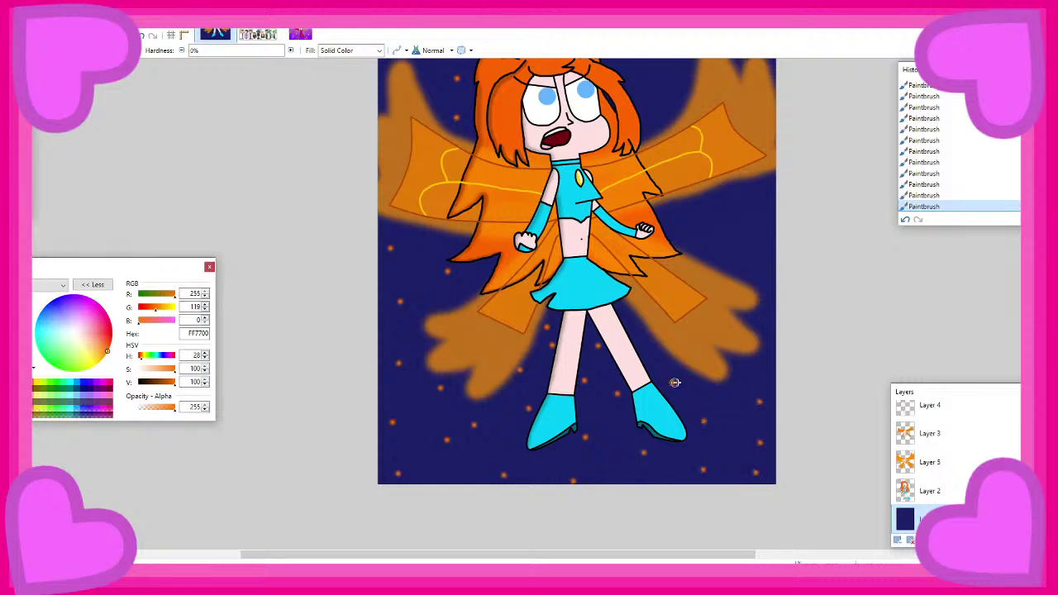
{"action": "scroll", "coordinate": [758, 470], "scroll_direction": "up", "scroll_amount": 2}
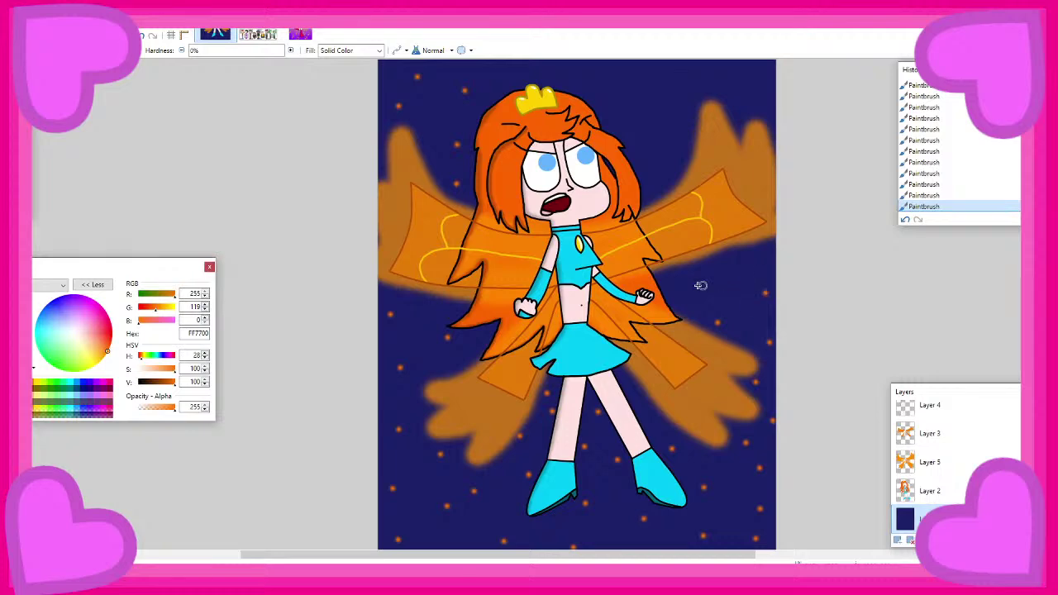
{"action": "scroll", "coordinate": [759, 263], "scroll_direction": "up", "scroll_amount": 4}
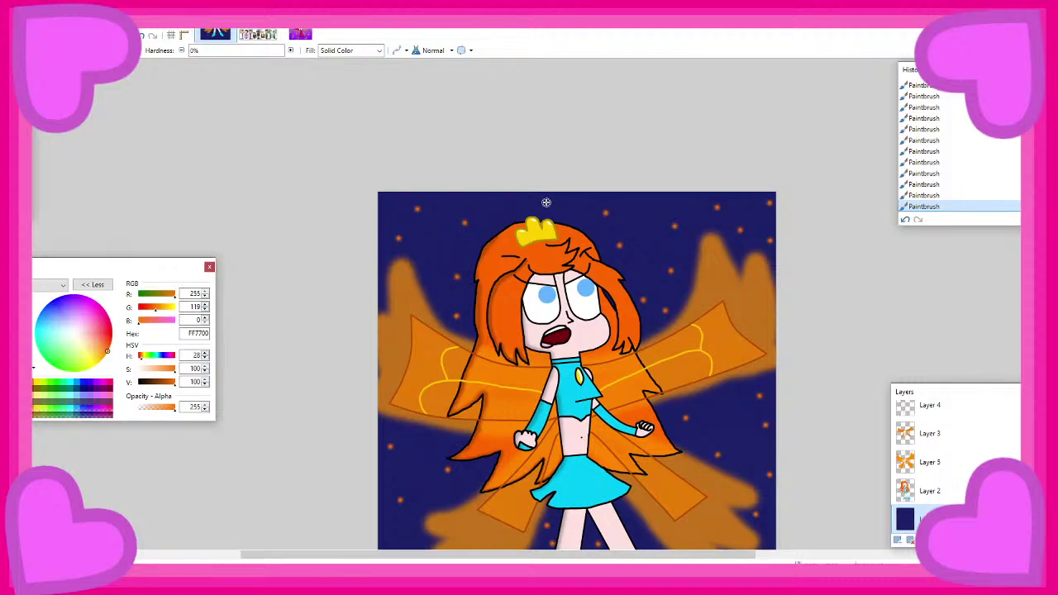
Examine the orange stars over the whole background for uncovered areas
{"action": "scroll", "coordinate": [537, 267], "scroll_direction": "down", "scroll_amount": 3}
{"action": "scroll", "coordinate": [555, 279], "scroll_direction": "up", "scroll_amount": 1}
{"action": "scroll", "coordinate": [564, 337], "scroll_direction": "down", "scroll_amount": 4}
{"action": "scroll", "coordinate": [562, 337], "scroll_direction": "up", "scroll_amount": 4}
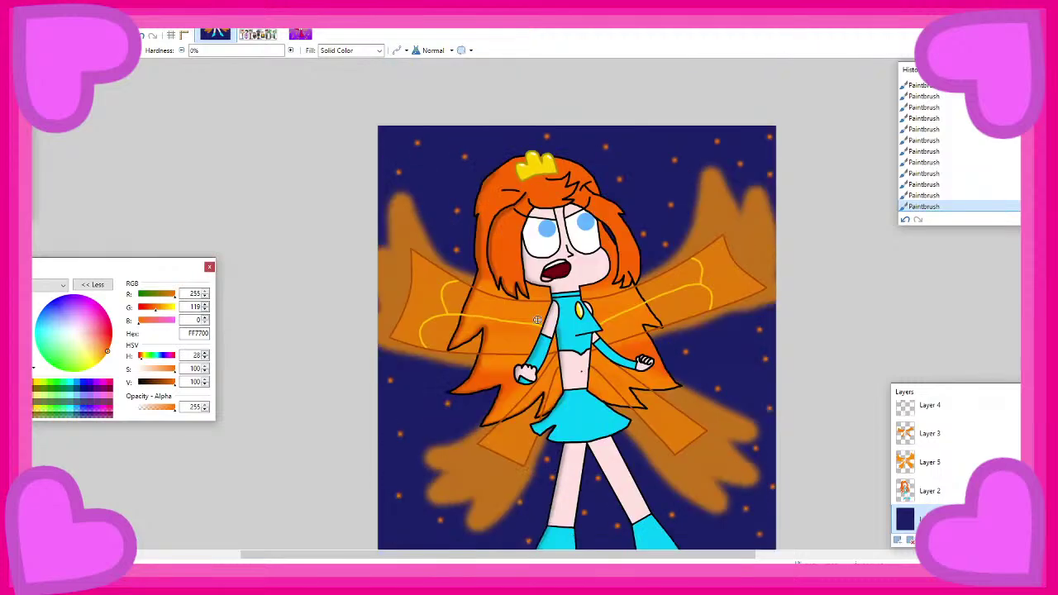
{"action": "scroll", "coordinate": [538, 320], "scroll_direction": "down", "scroll_amount": 3}
{"action": "scroll", "coordinate": [547, 321], "scroll_direction": "up", "scroll_amount": 2}
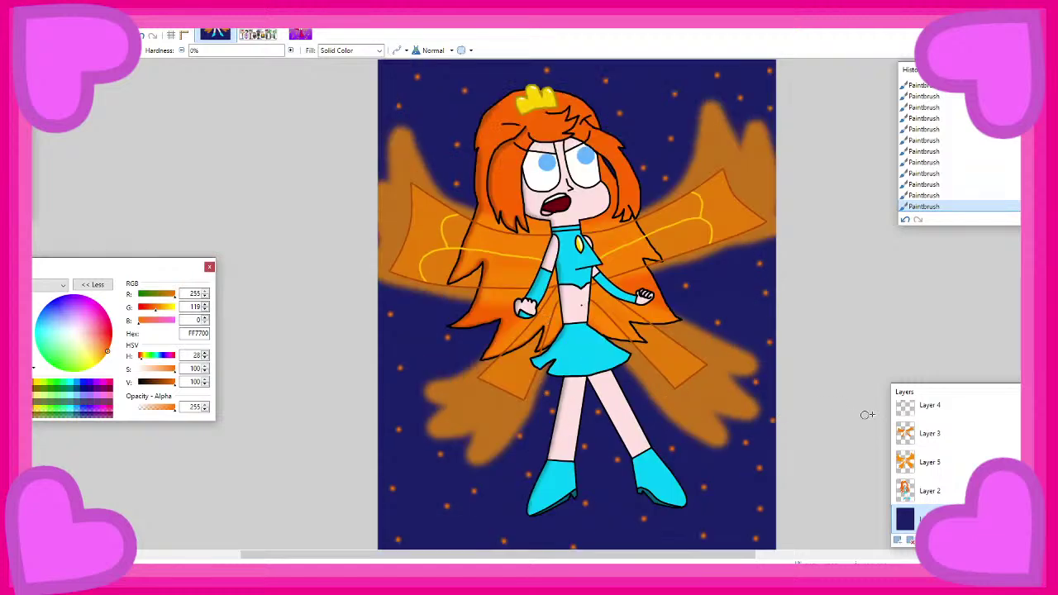
{"action": "scroll", "coordinate": [661, 373], "scroll_direction": "up", "scroll_amount": 2}
{"action": "scroll", "coordinate": [619, 341], "scroll_direction": "down", "scroll_amount": 3}
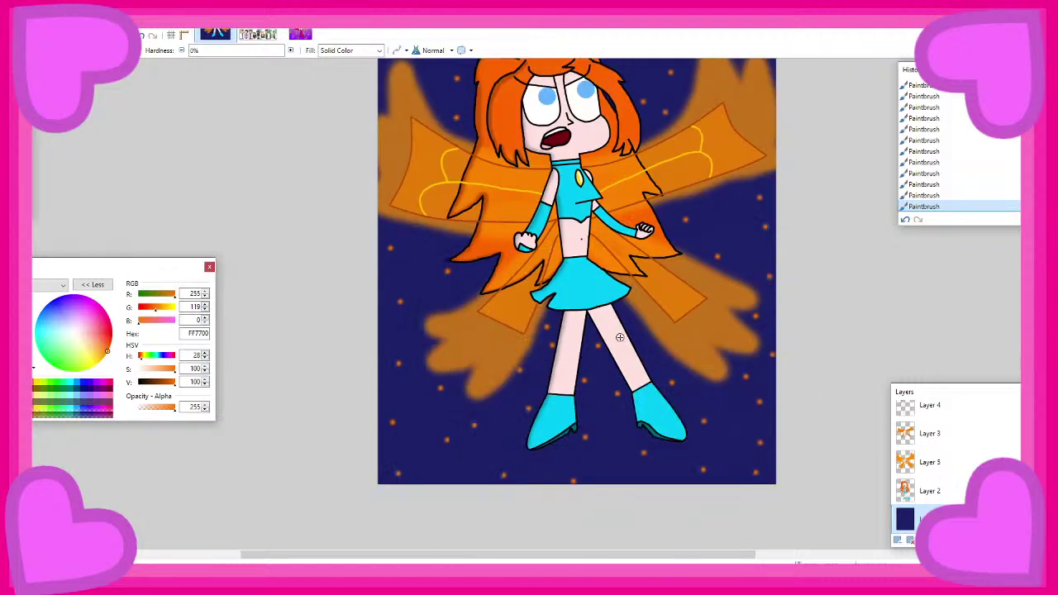
{"action": "scroll", "coordinate": [618, 339], "scroll_direction": "up", "scroll_amount": 2}
{"action": "scroll", "coordinate": [634, 324], "scroll_direction": "up", "scroll_amount": 2}
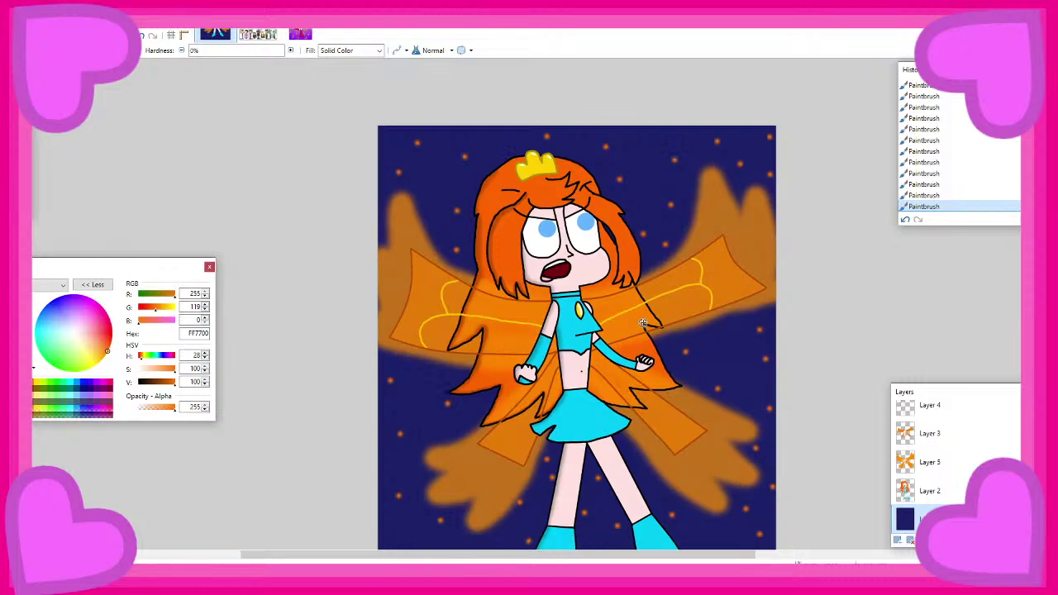
{"action": "scroll", "coordinate": [643, 323], "scroll_direction": "down", "scroll_amount": 6}
{"action": "scroll", "coordinate": [654, 329], "scroll_direction": "up", "scroll_amount": 4}
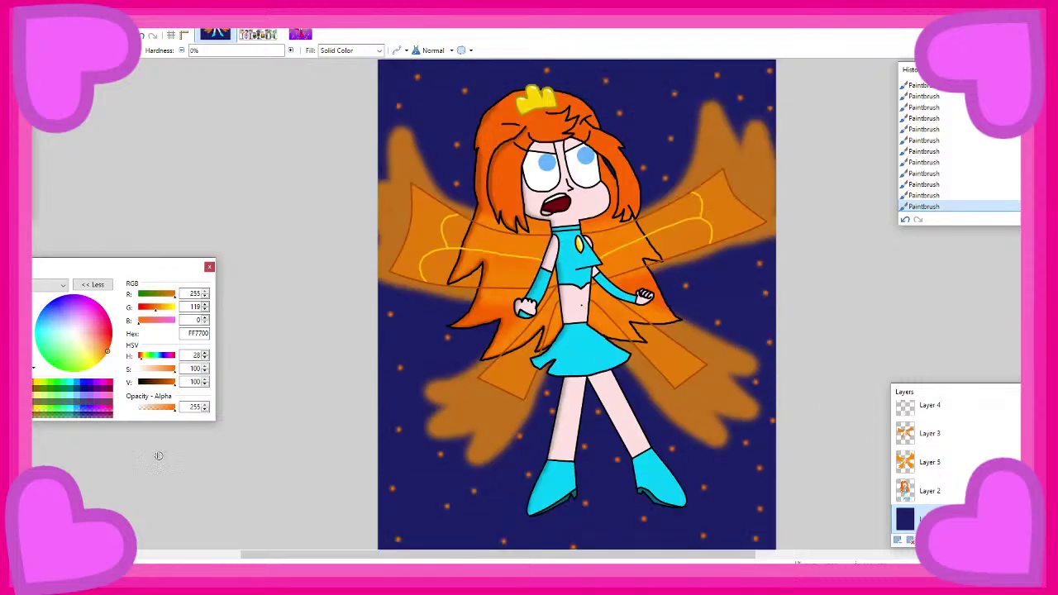
{"action": "scroll", "coordinate": [473, 469], "scroll_direction": "down", "scroll_amount": 2}
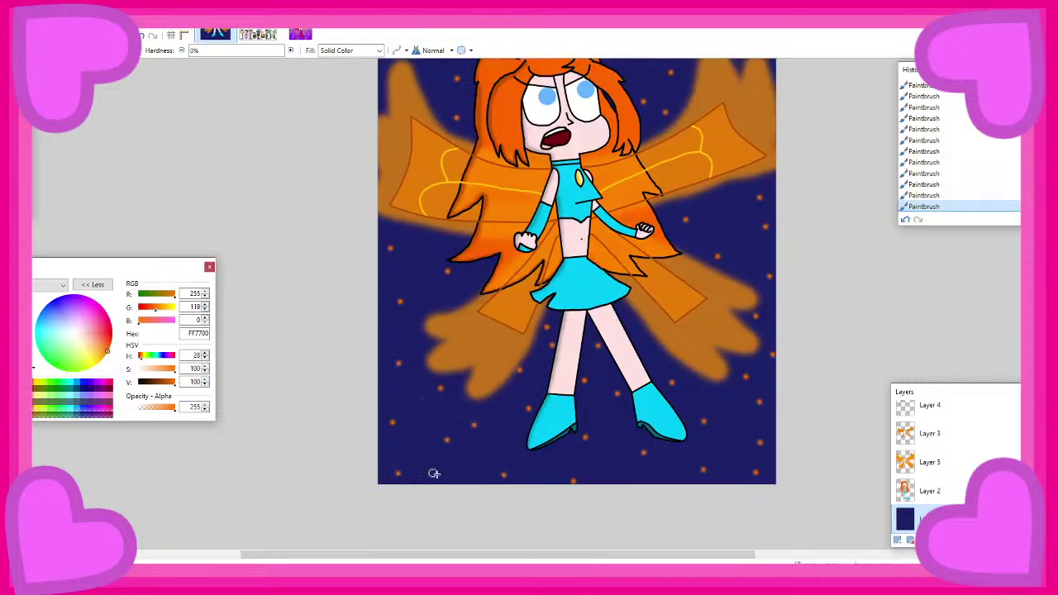
Set the paint color to pale yellow FFF993 and dot stars between the orange ones in the background's lower left area
{"action": "left_click", "coordinate": [95, 370]}
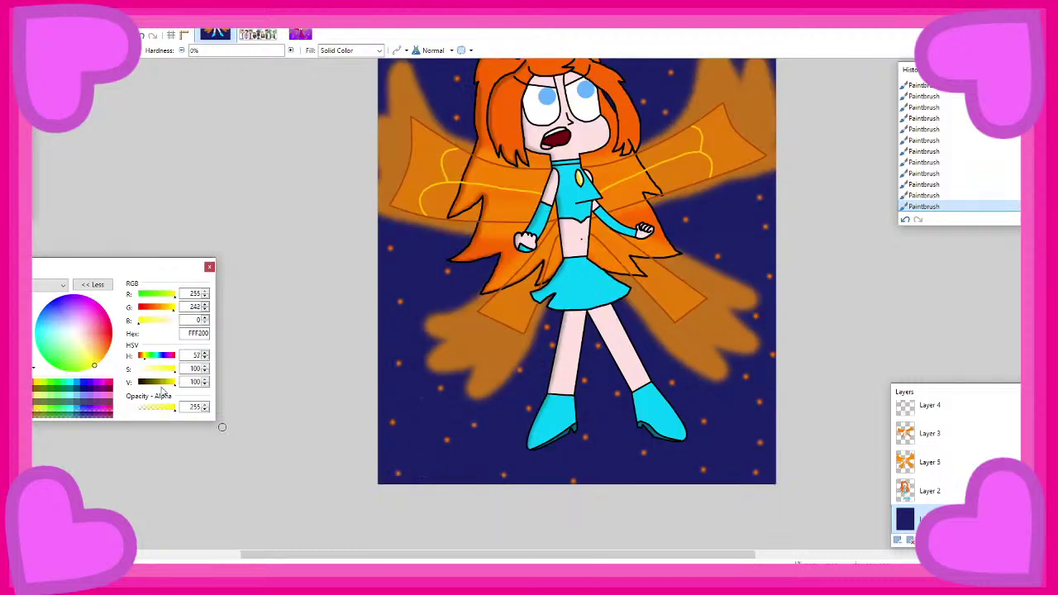
{"action": "left_click_drag", "start_coordinate": [163, 374], "coordinate": [154, 374]}
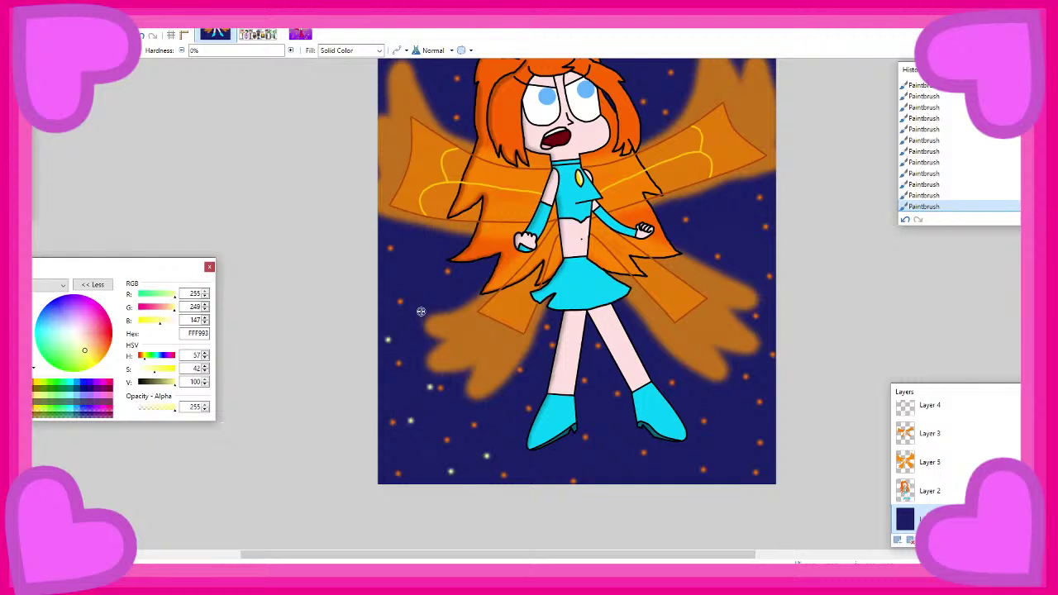
Dot pale yellow stars between the orange ones across the upper background, from the left edge past the crown to the right wing
{"action": "scroll", "coordinate": [407, 271], "scroll_direction": "up", "scroll_amount": 5}
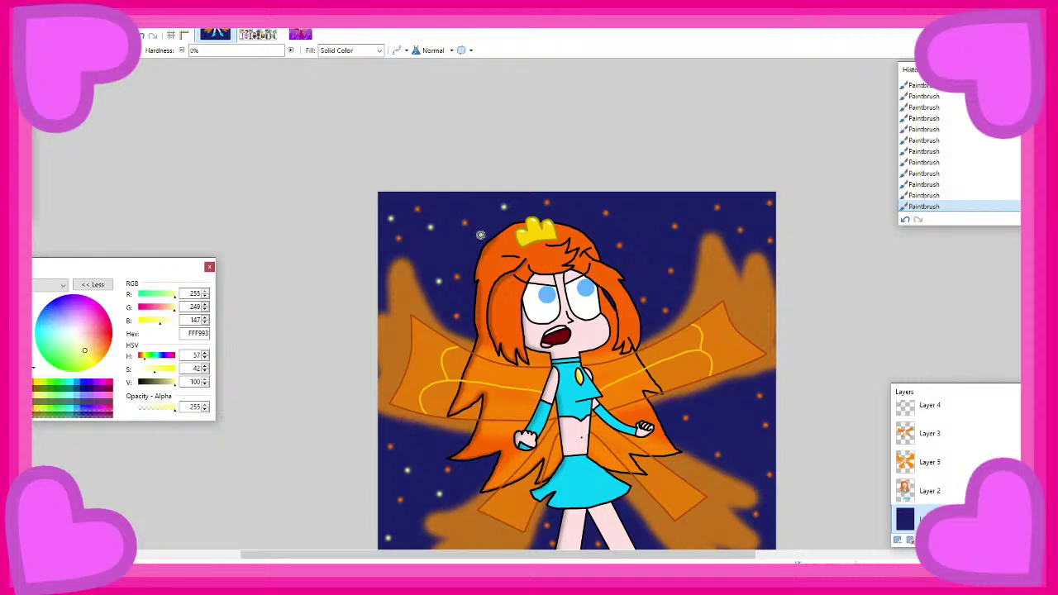
{"action": "left_click", "coordinate": [586, 202]}
{"action": "left_click", "coordinate": [644, 213]}
{"action": "left_click", "coordinate": [612, 236]}
{"action": "left_click", "coordinate": [675, 246]}
{"action": "left_click", "coordinate": [637, 271]}
{"action": "left_click", "coordinate": [745, 201]}
{"action": "left_click", "coordinate": [710, 218]}
{"action": "scroll", "coordinate": [748, 243], "scroll_direction": "down", "scroll_amount": 3}
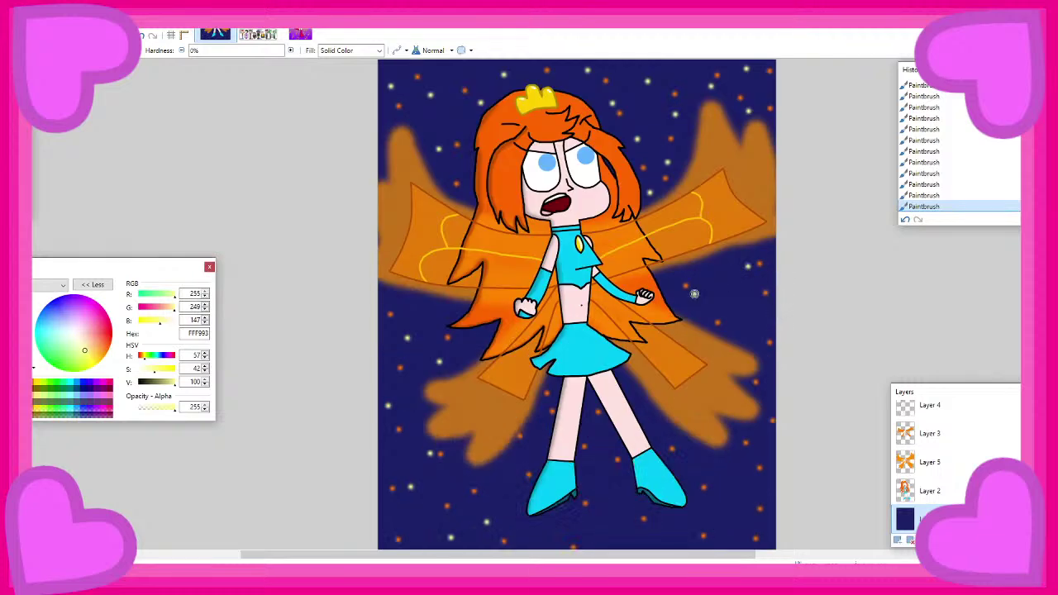
Dot pale yellow stars between the orange ones along the background's lower right side and around the fairy's legs
{"action": "left_click", "coordinate": [763, 321]}
{"action": "left_click", "coordinate": [741, 336]}
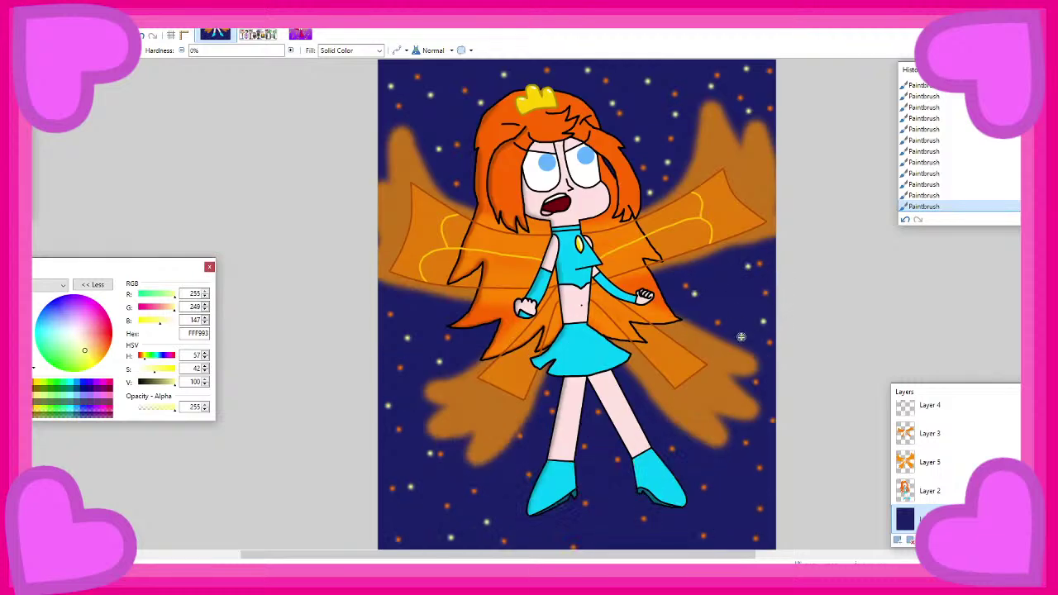
{"action": "left_click", "coordinate": [736, 434]}
{"action": "left_click", "coordinate": [765, 448]}
{"action": "left_click", "coordinate": [726, 477]}
{"action": "left_click", "coordinate": [769, 522]}
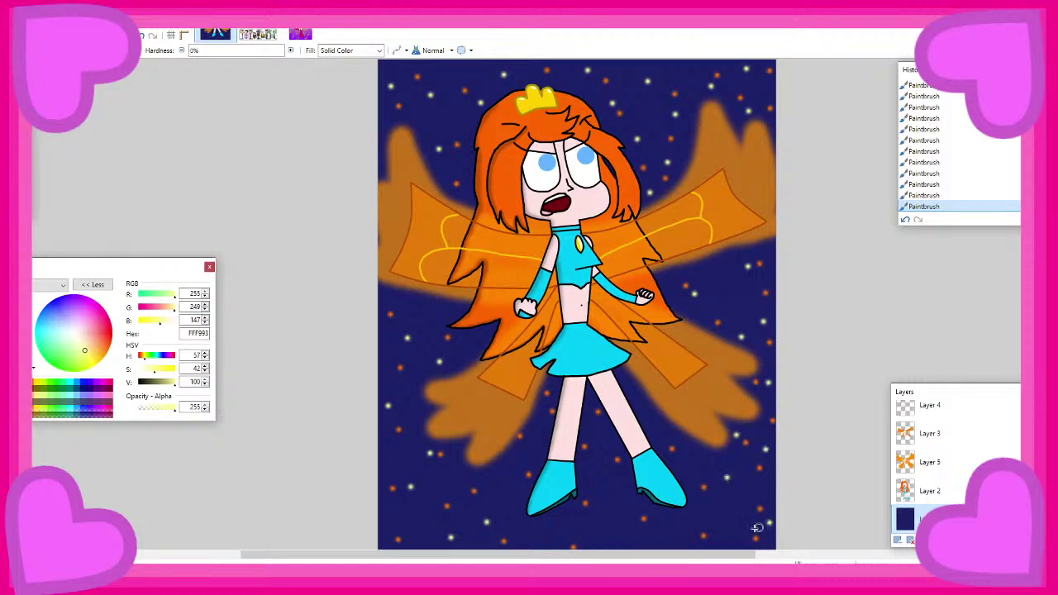
{"action": "left_click", "coordinate": [654, 424]}
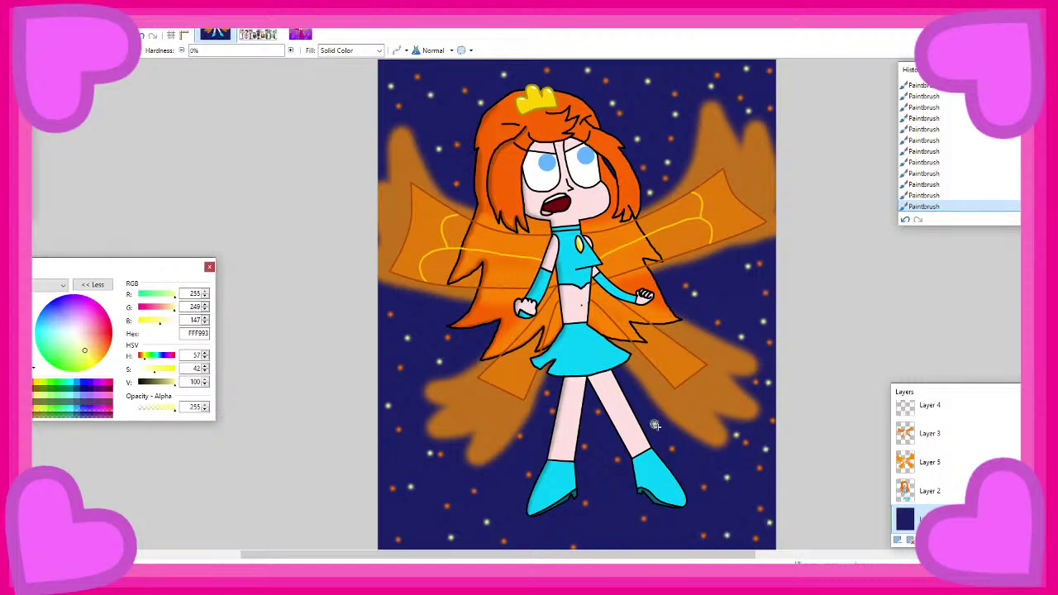
{"action": "left_click", "coordinate": [587, 424]}
{"action": "left_click", "coordinate": [615, 446]}
{"action": "left_click", "coordinate": [587, 530]}
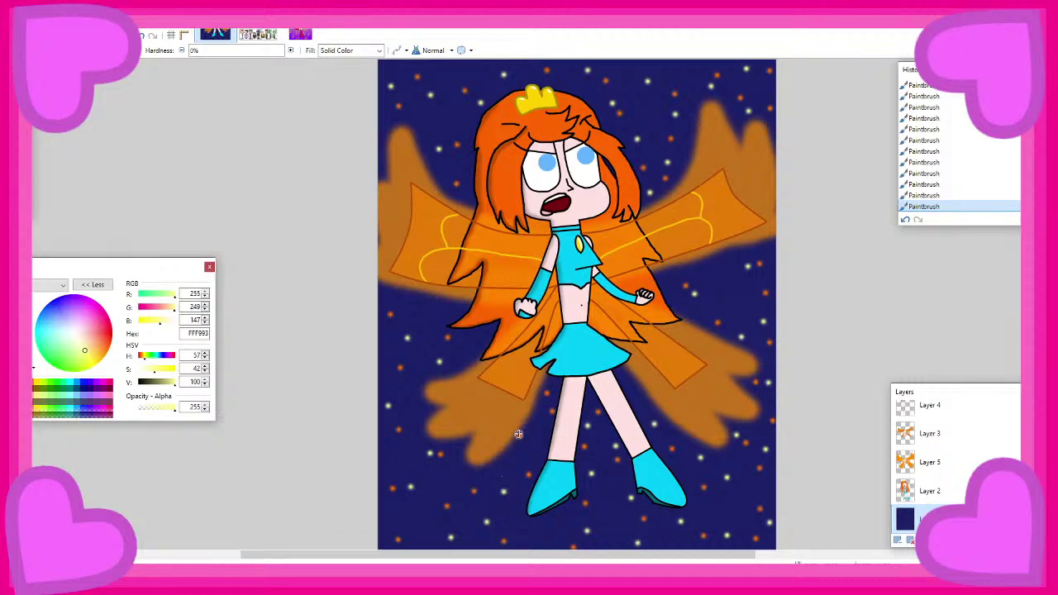
Examine the star coverage over the whole background and save the drawing
{"action": "scroll", "coordinate": [514, 415], "scroll_direction": "down", "scroll_amount": 2}
{"action": "scroll", "coordinate": [496, 418], "scroll_direction": "up", "scroll_amount": 2}
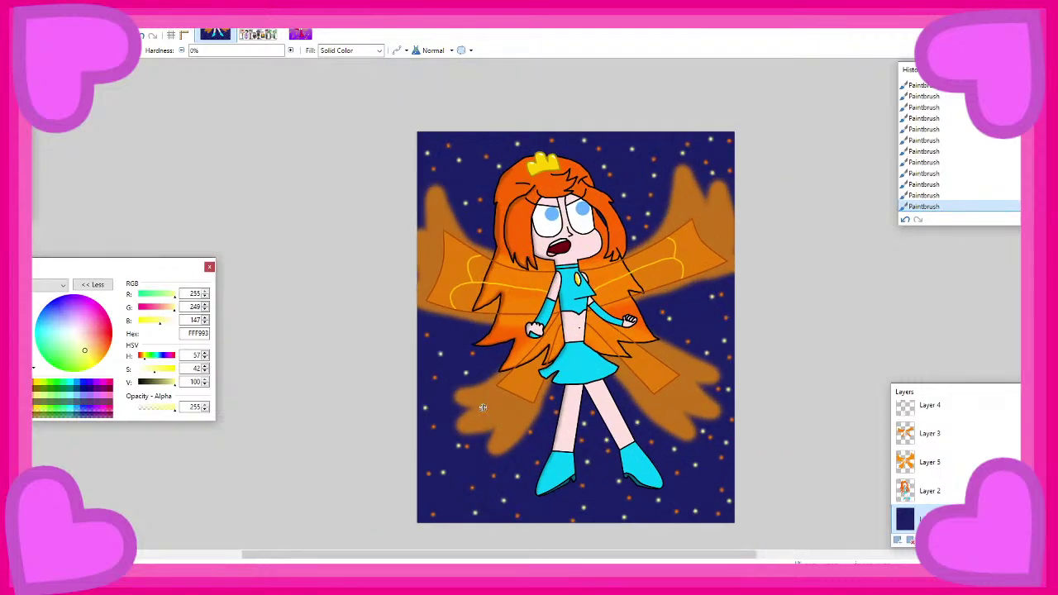
{"action": "scroll", "coordinate": [482, 406], "scroll_direction": "up", "scroll_amount": 1}
{"action": "scroll", "coordinate": [485, 411], "scroll_direction": "down", "scroll_amount": 2}
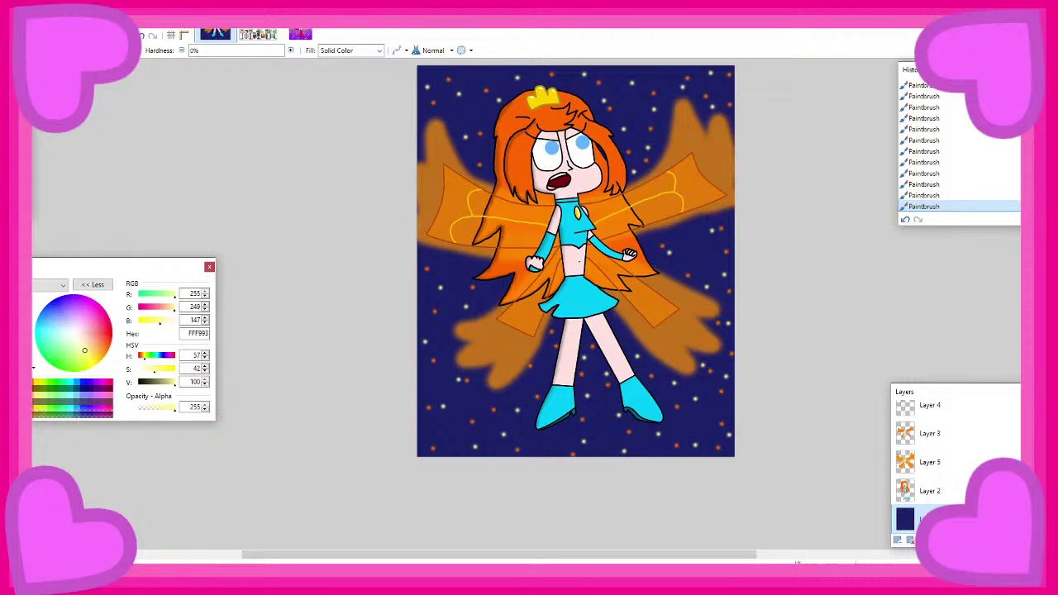
{"action": "scroll", "coordinate": [442, 212], "scroll_direction": "up", "scroll_amount": 1}
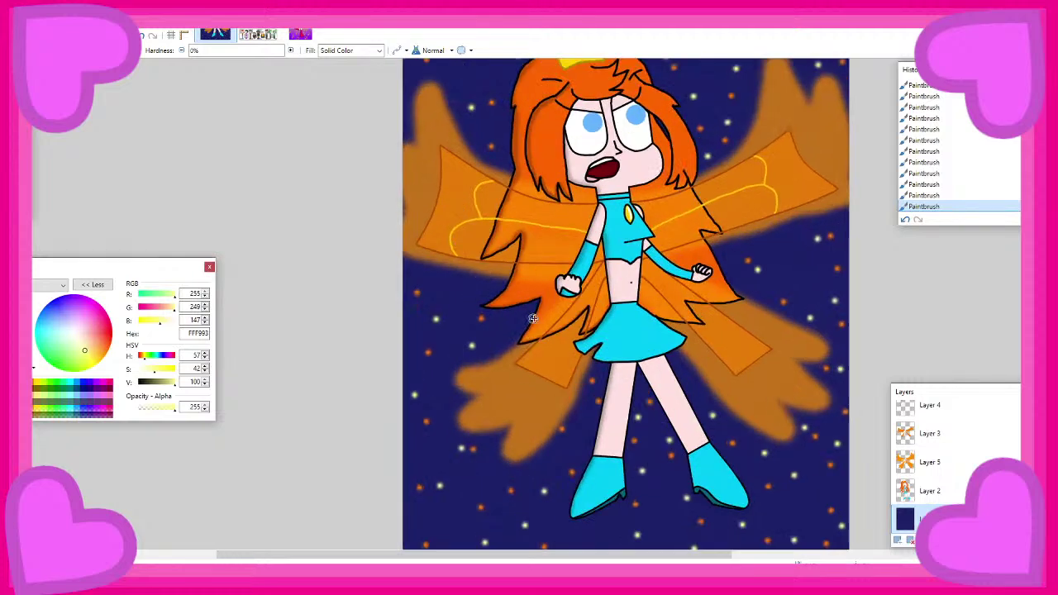
{"action": "scroll", "coordinate": [512, 321], "scroll_direction": "up", "scroll_amount": 1}
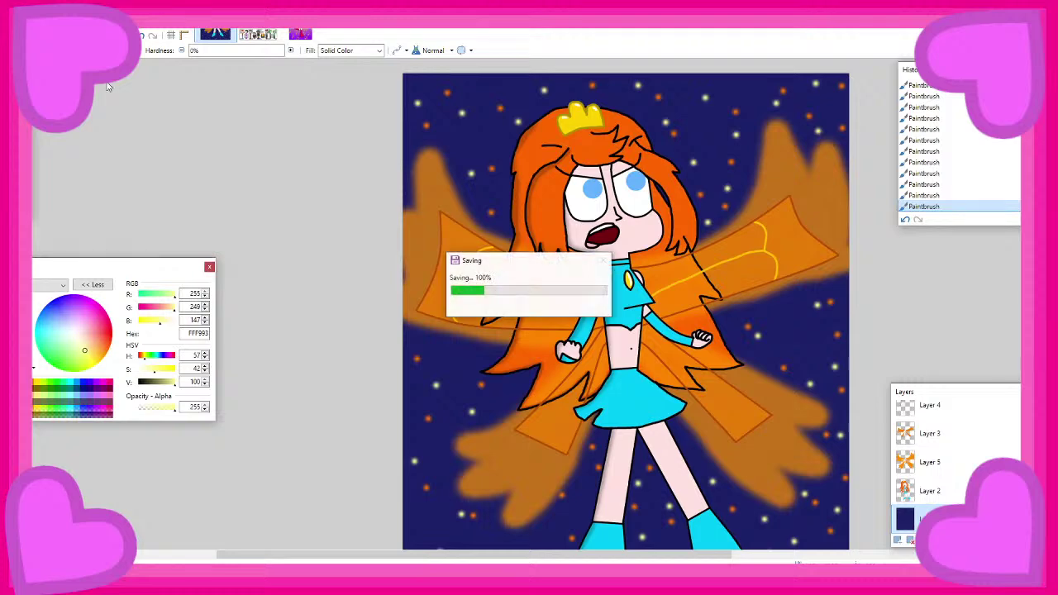
{"action": "scroll", "coordinate": [383, 244], "scroll_direction": "down", "scroll_amount": 2}
{"action": "scroll", "coordinate": [384, 221], "scroll_direction": "up", "scroll_amount": 3}
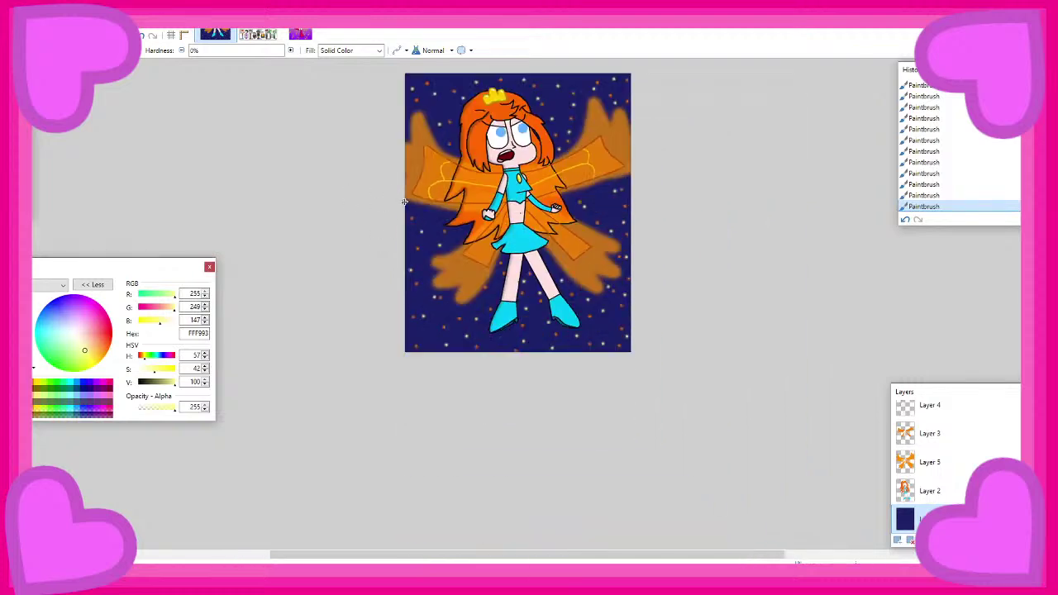
{"action": "scroll", "coordinate": [494, 276], "scroll_direction": "down", "scroll_amount": 3}
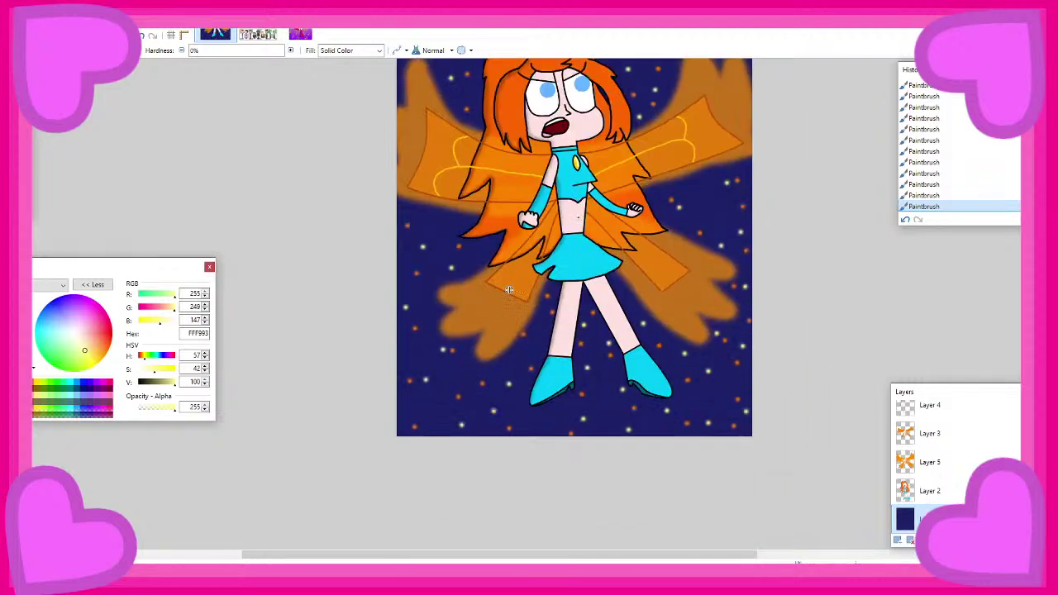
Add a new layer, move it to the top of the layer stack and set the paint color to pink FF008C
{"action": "left_click", "coordinate": [899, 540]}
{"action": "left_click_drag", "start_coordinate": [914, 518], "coordinate": [938, 398]}
{"action": "left_click_drag", "start_coordinate": [105, 343], "coordinate": [121, 300]}
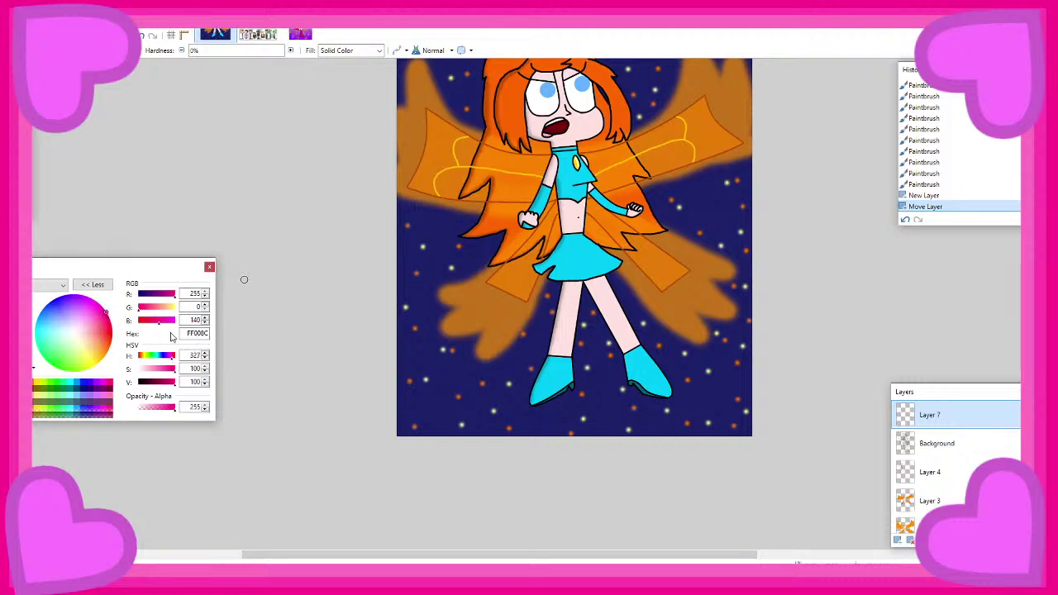
Add the artist's signature as pink text near the drawing's lower right corner, using a rounded bubble-style font
{"action": "key", "text": "t"}
{"action": "scroll", "coordinate": [377, 289], "scroll_direction": "down", "scroll_amount": 1}
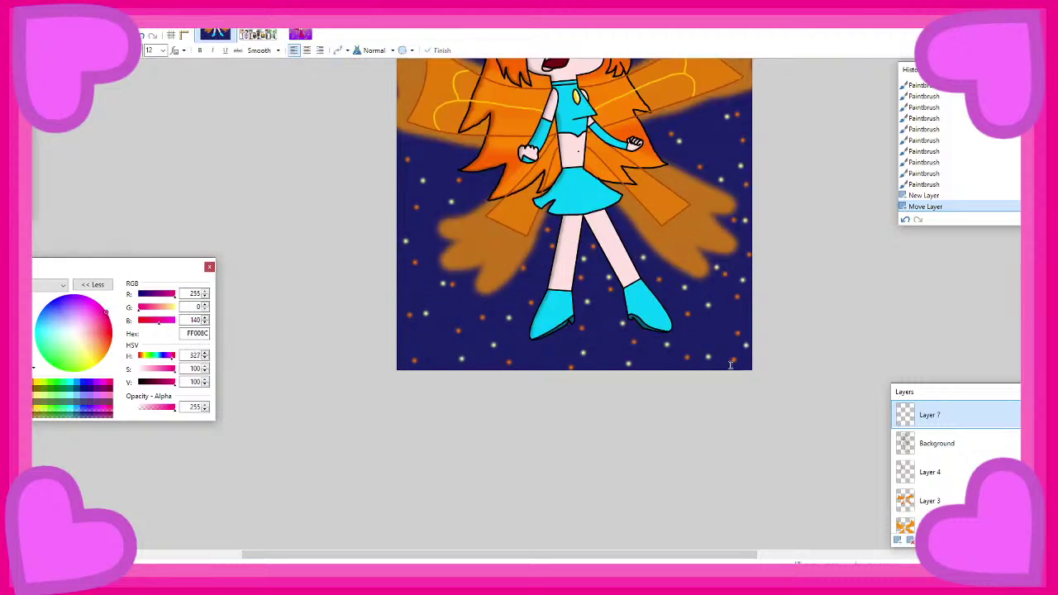
{"action": "scroll", "coordinate": [731, 365], "scroll_direction": "up", "scroll_amount": 5}
{"action": "left_click", "coordinate": [547, 307]}
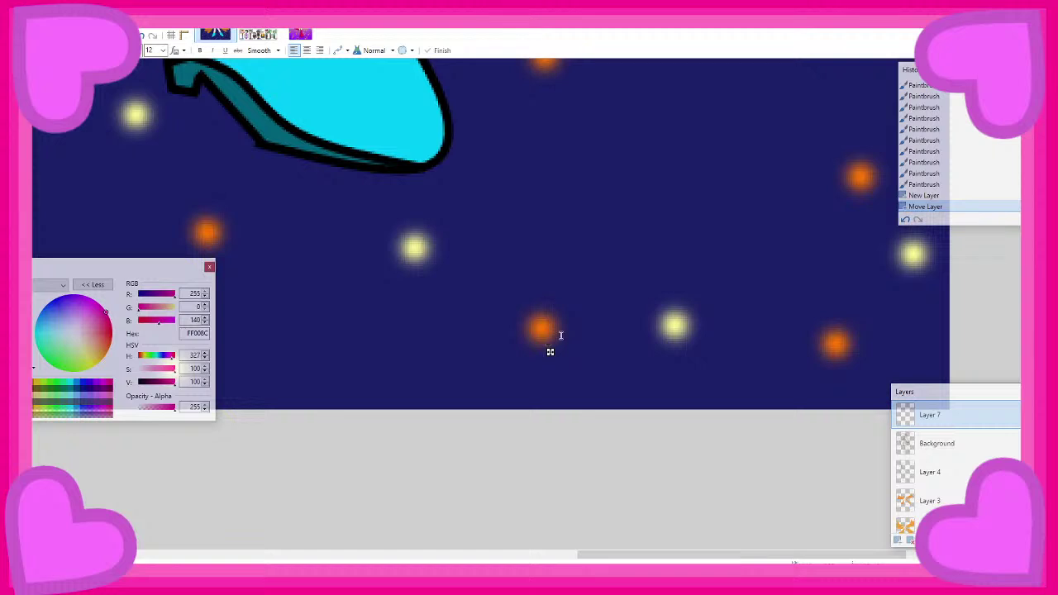
{"action": "type", "text": "S"}
{"action": "left_click", "coordinate": [138, 51]}
{"action": "left_click", "coordinate": [164, 169]}
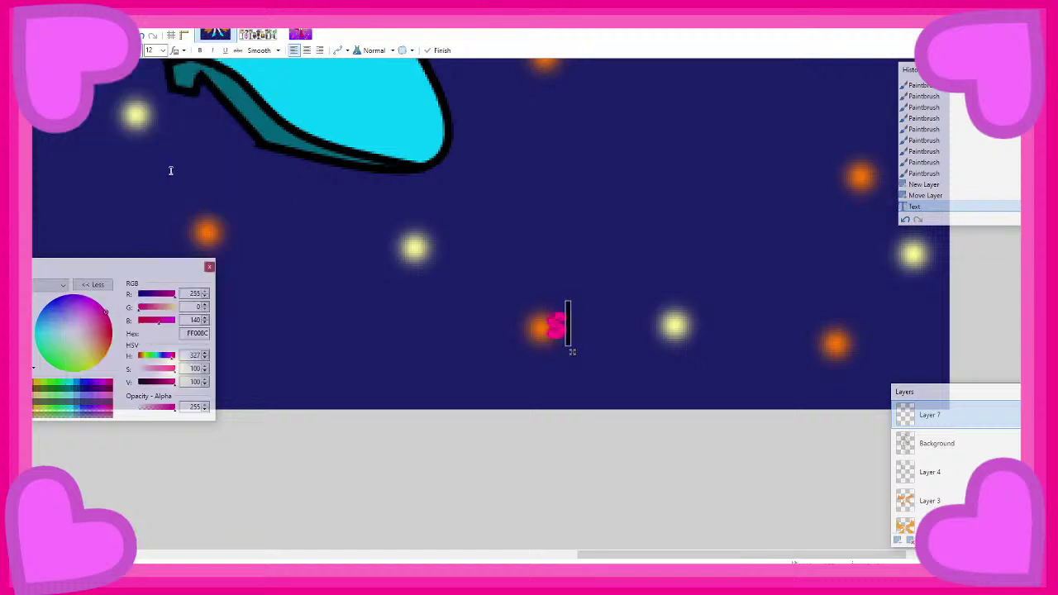
{"action": "type", "text": ".Rosebug"}
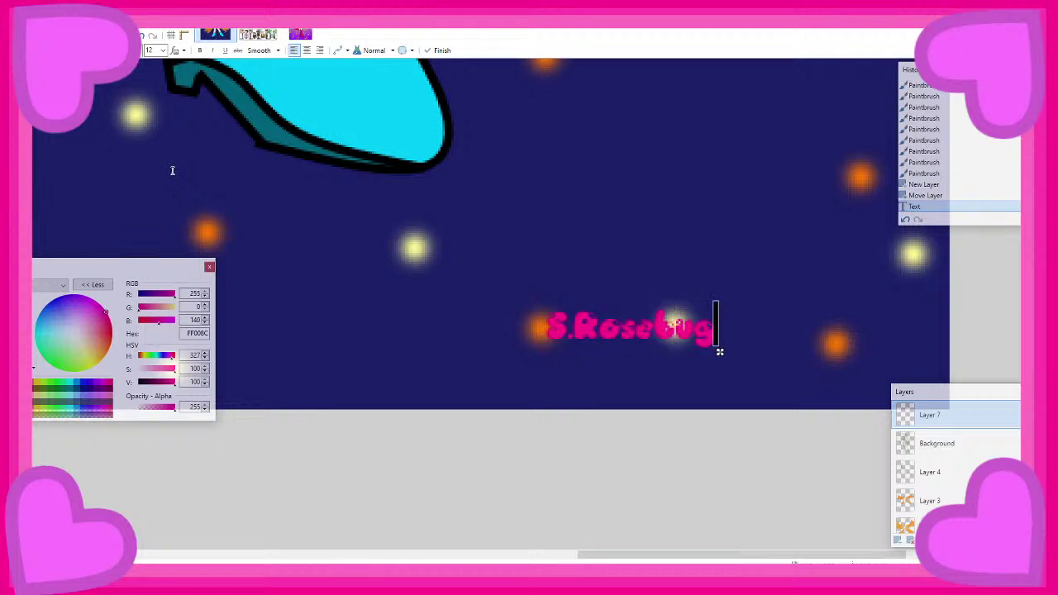
Set the signature's font size to 20 and move the text into the drawing's lower right corner
{"action": "scroll", "coordinate": [160, 53], "scroll_direction": "up", "scroll_amount": 4}
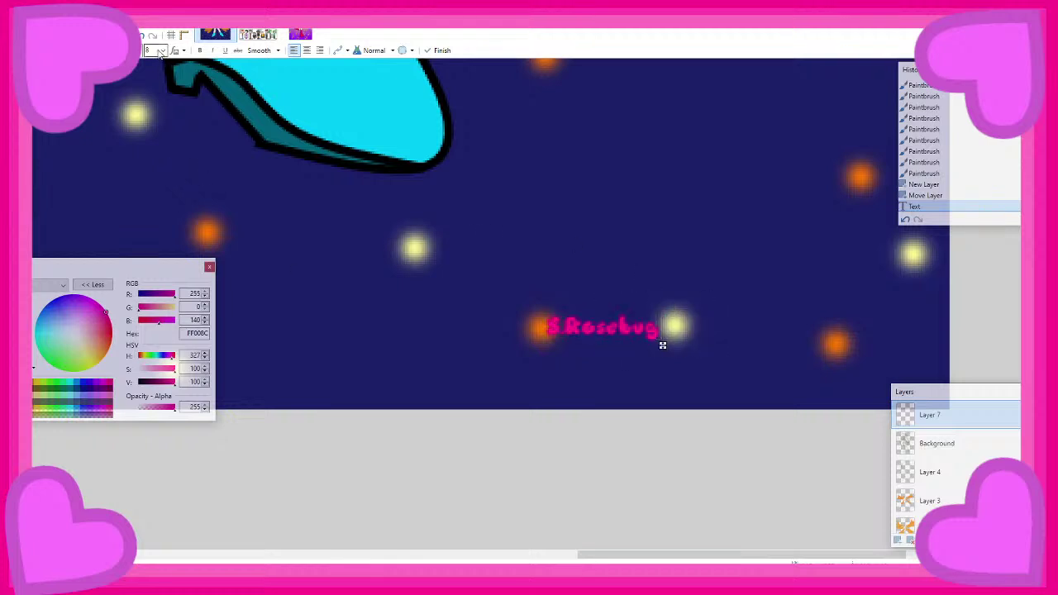
{"action": "scroll", "coordinate": [161, 52], "scroll_direction": "up", "scroll_amount": 8}
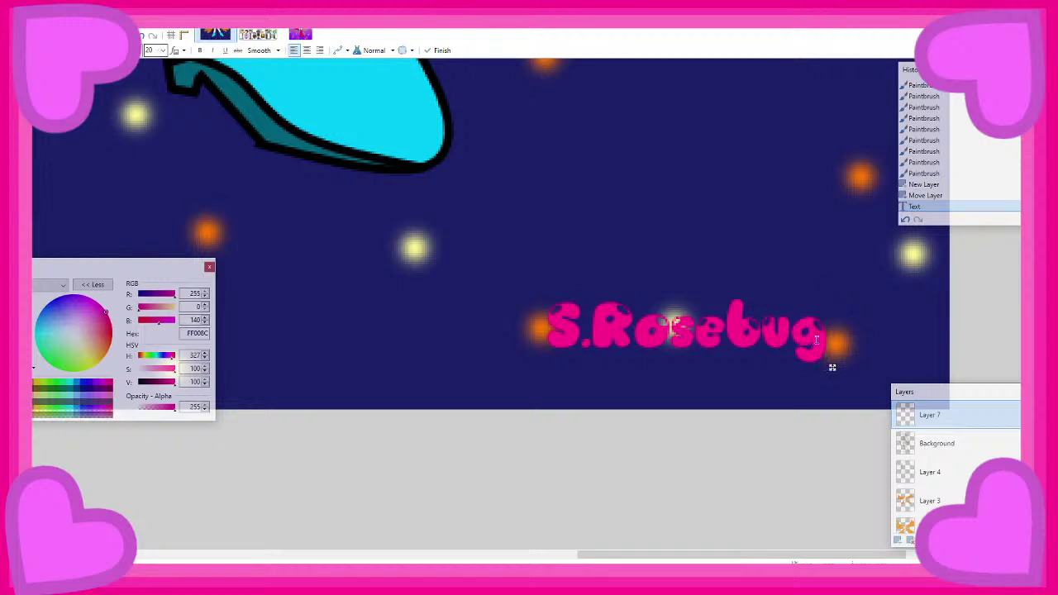
{"action": "left_click_drag", "start_coordinate": [832, 367], "coordinate": [942, 406]}
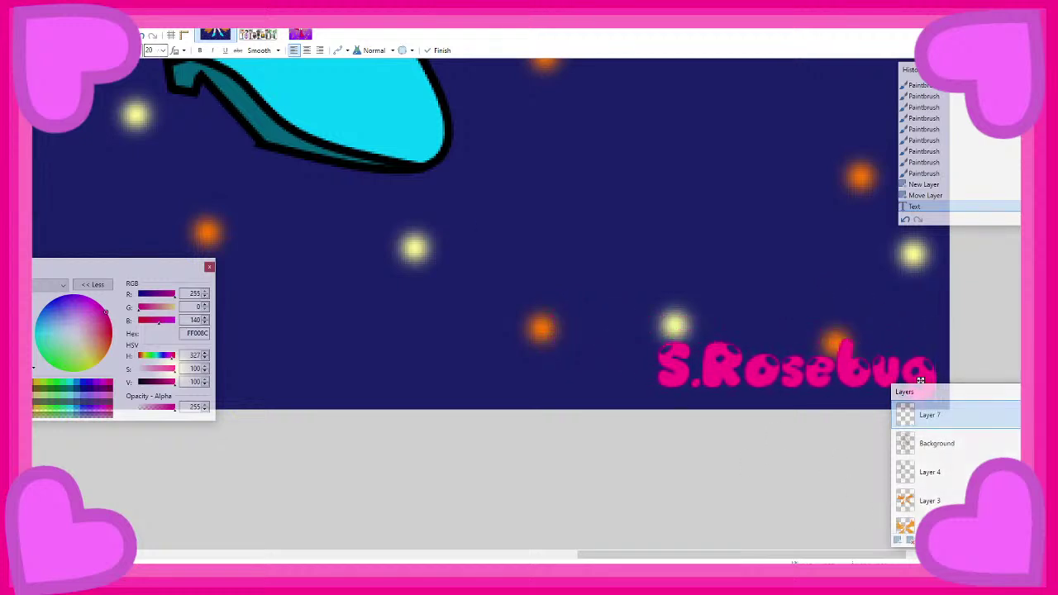
Set the opacity of the signature layer, Layer 7, to 160
{"action": "key", "text": "p"}
{"action": "key", "text": "F4"}
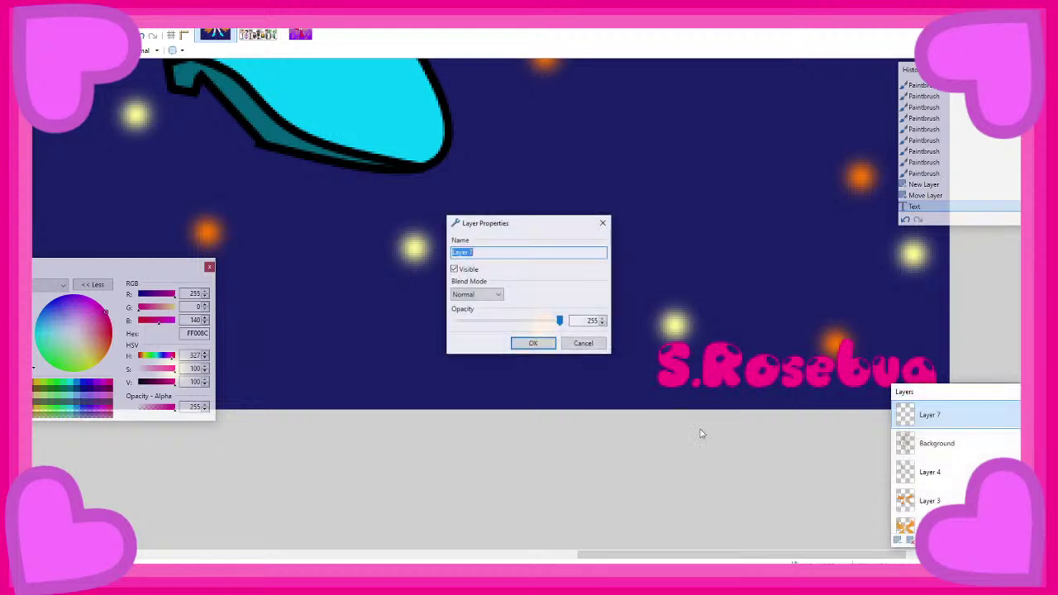
{"action": "left_click_drag", "start_coordinate": [559, 321], "coordinate": [523, 327]}
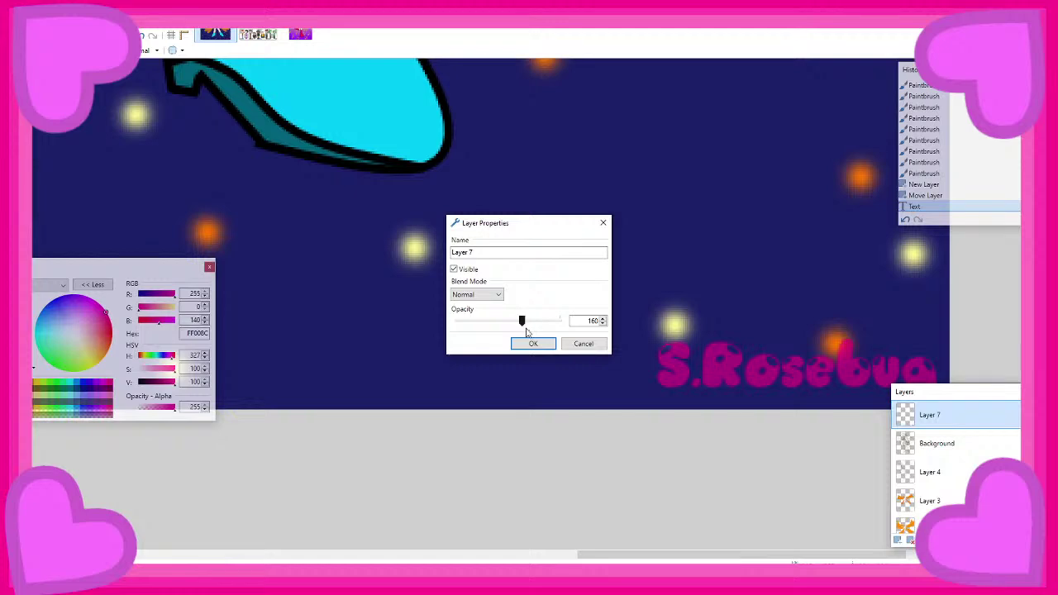
{"action": "left_click", "coordinate": [534, 343]}
Examine the whole signed drawing and compare it with the open drawing of the fairy with headphones and music notes
{"action": "scroll", "coordinate": [636, 362], "scroll_direction": "down", "scroll_amount": 2}
{"action": "scroll", "coordinate": [648, 357], "scroll_direction": "down", "scroll_amount": 2}
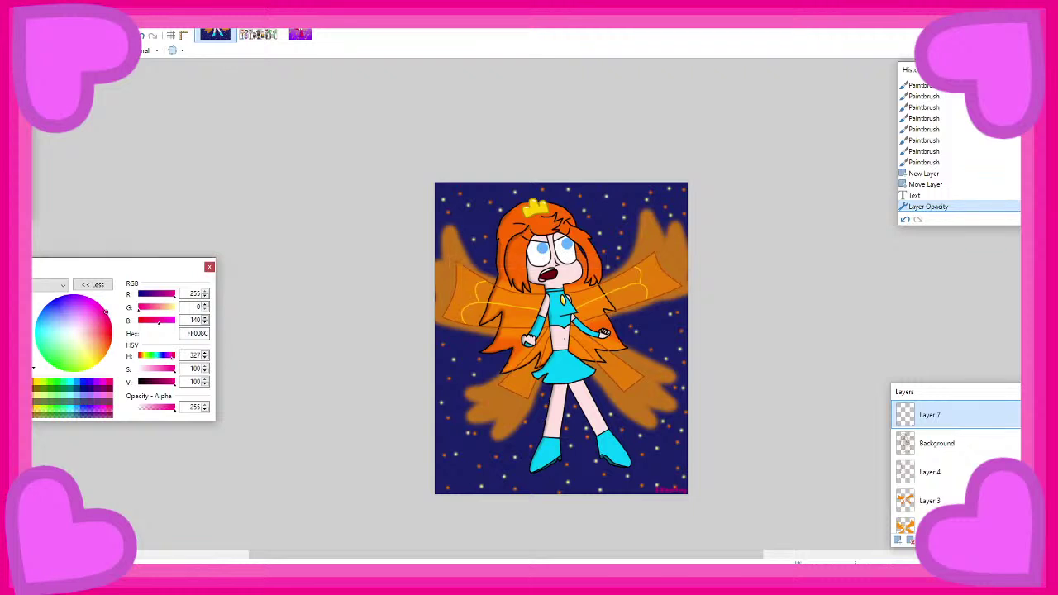
{"action": "scroll", "coordinate": [609, 194], "scroll_direction": "down", "scroll_amount": 2}
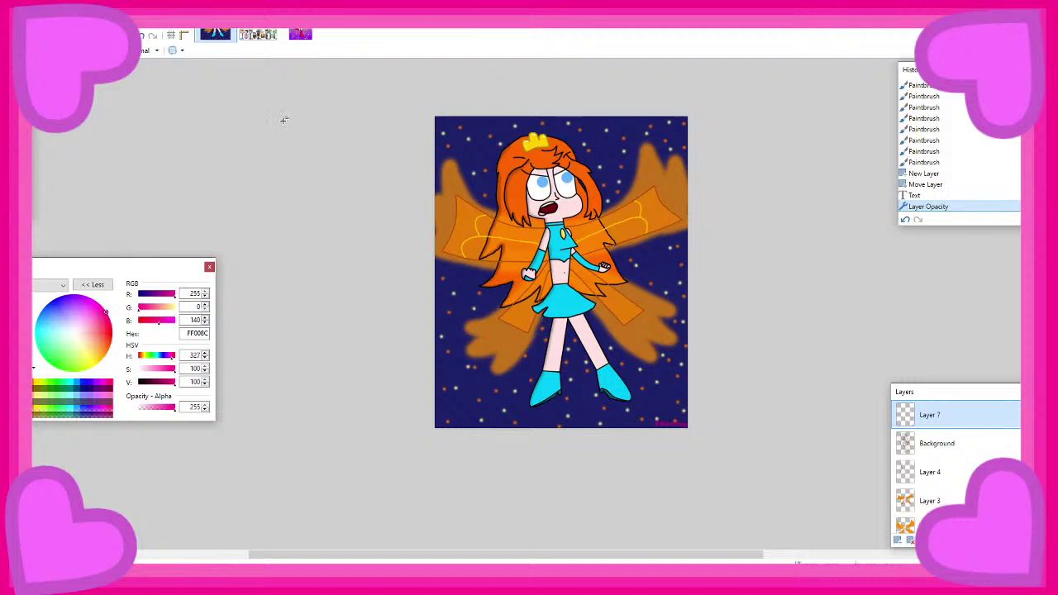
{"action": "left_click", "coordinate": [300, 35]}
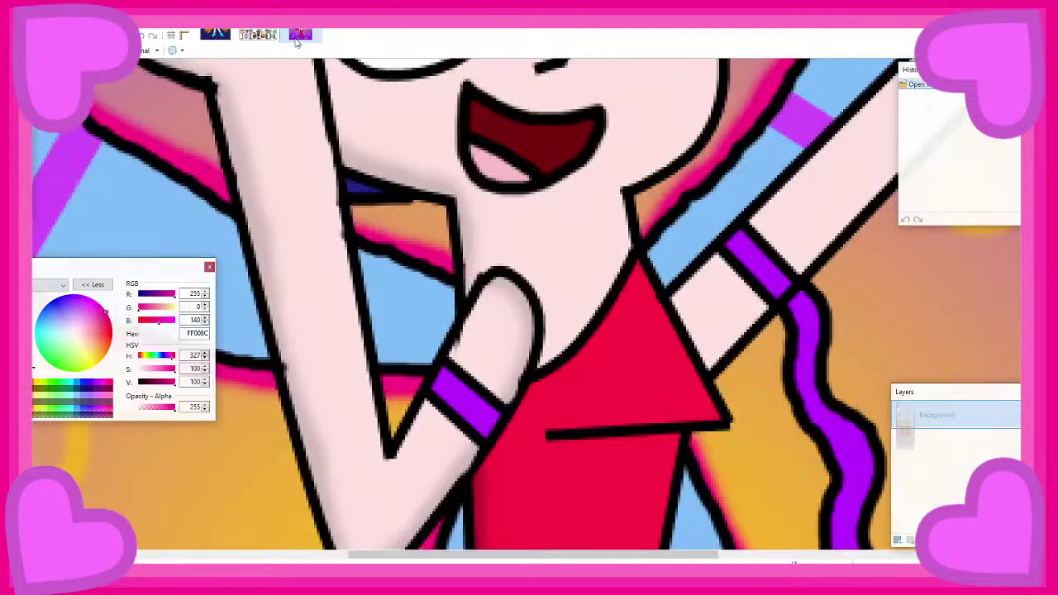
{"action": "scroll", "coordinate": [425, 231], "scroll_direction": "down", "scroll_amount": 10}
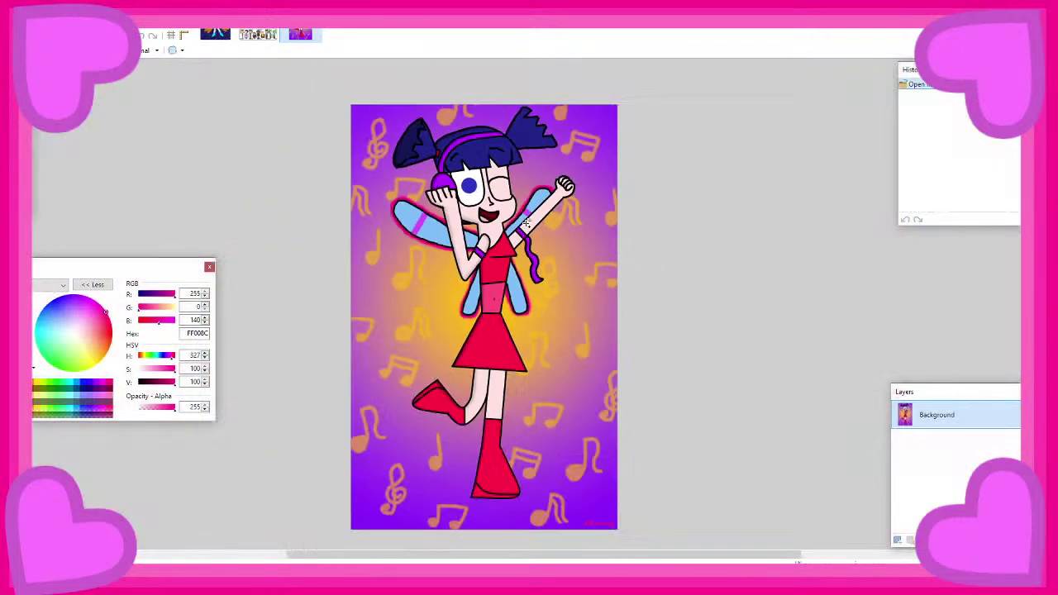
{"action": "scroll", "coordinate": [404, 240], "scroll_direction": "up", "scroll_amount": 2}
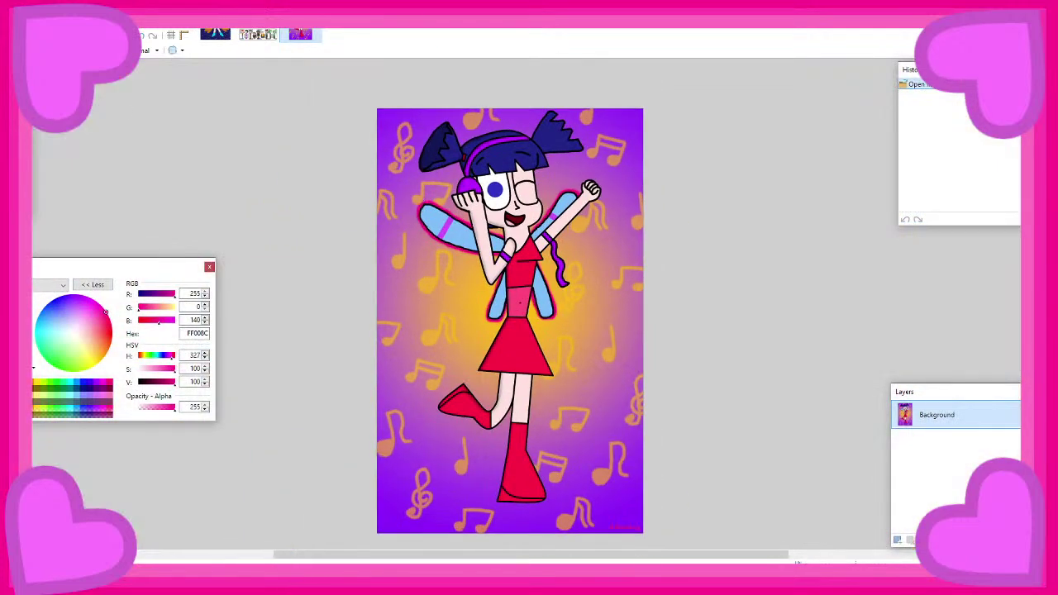
Open TecnaDrawing1.png for reference
{"action": "key", "text": "alt+f"}
{"action": "left_click", "coordinate": [62, 48]}
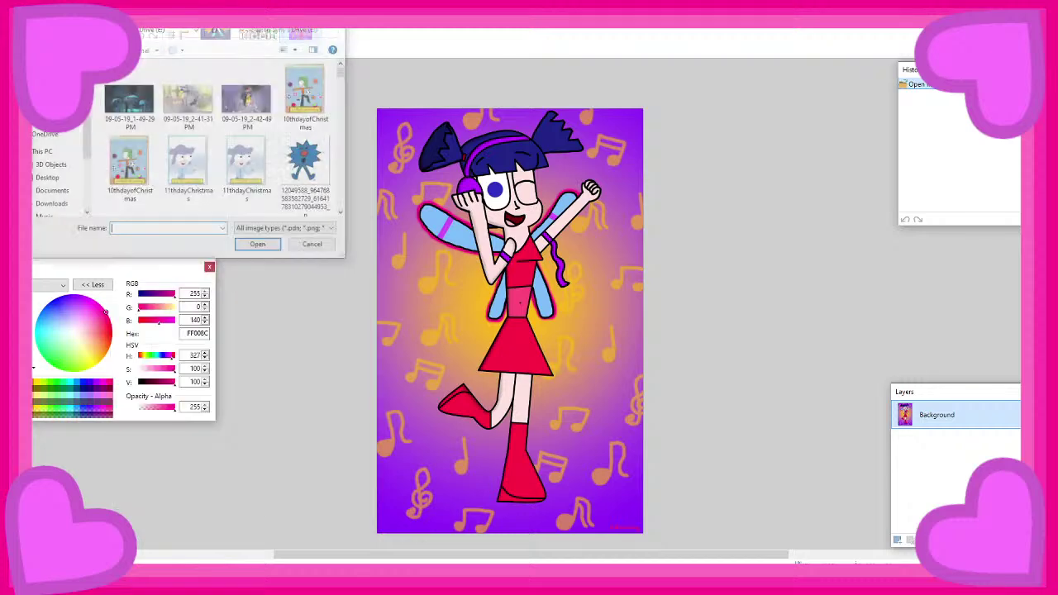
{"action": "type", "text": "Tecn"}
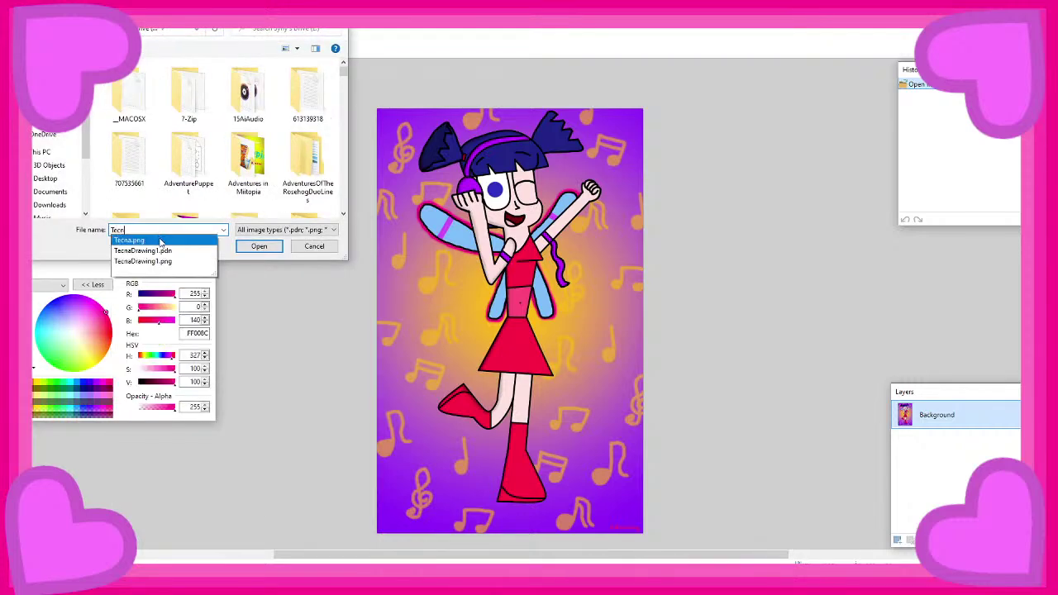
{"action": "left_click", "coordinate": [213, 261]}
{"action": "left_click", "coordinate": [259, 246]}
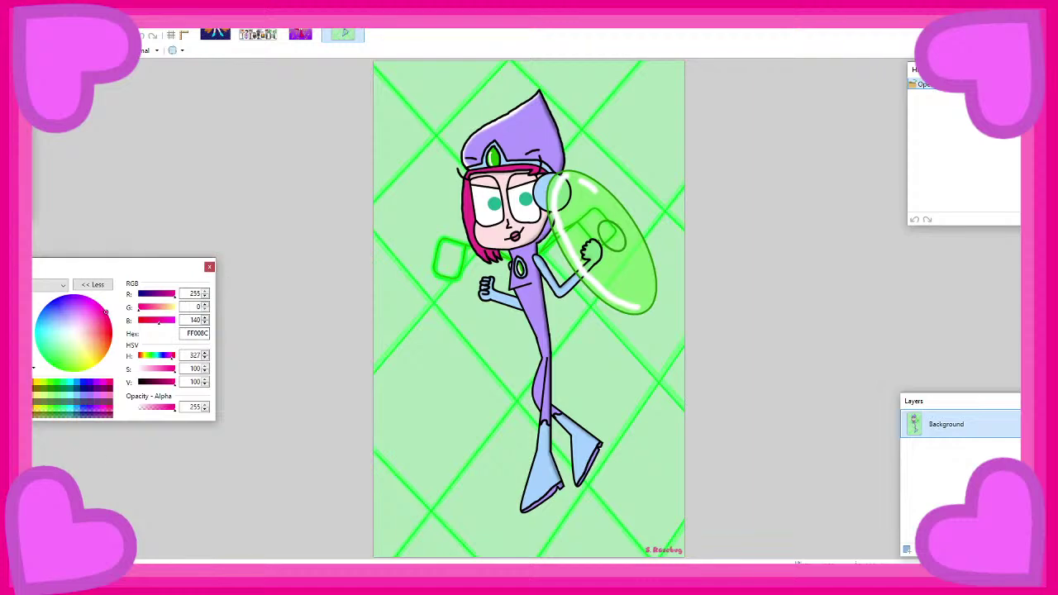
Close the Tecna drawing, the music fairy drawing and the character lineup, keeping the orange-winged fairy drawing open
{"action": "left_click", "coordinate": [358, 11]}
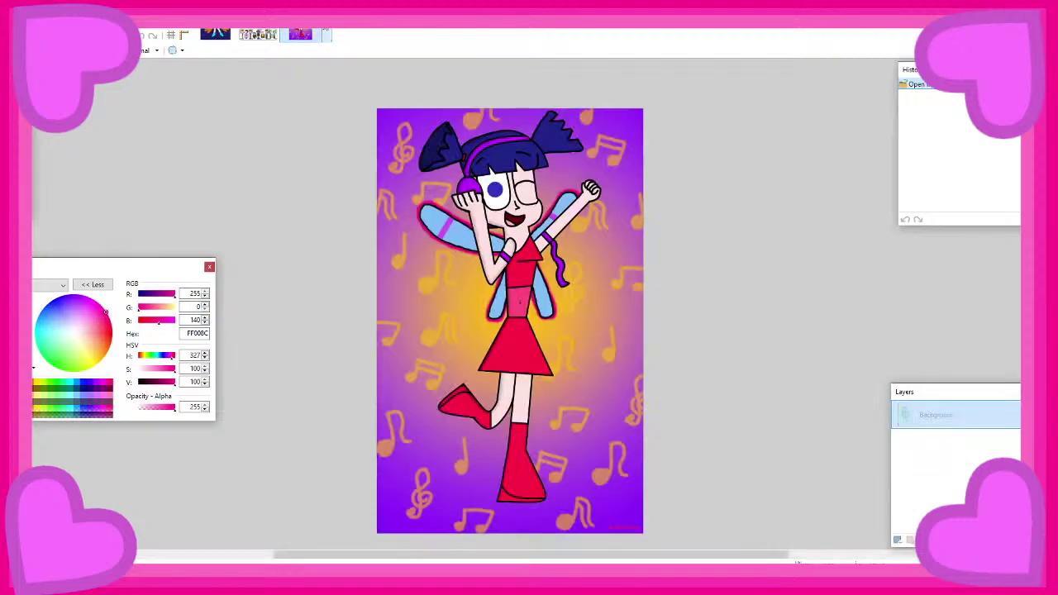
{"action": "key", "text": "ctrl+w"}
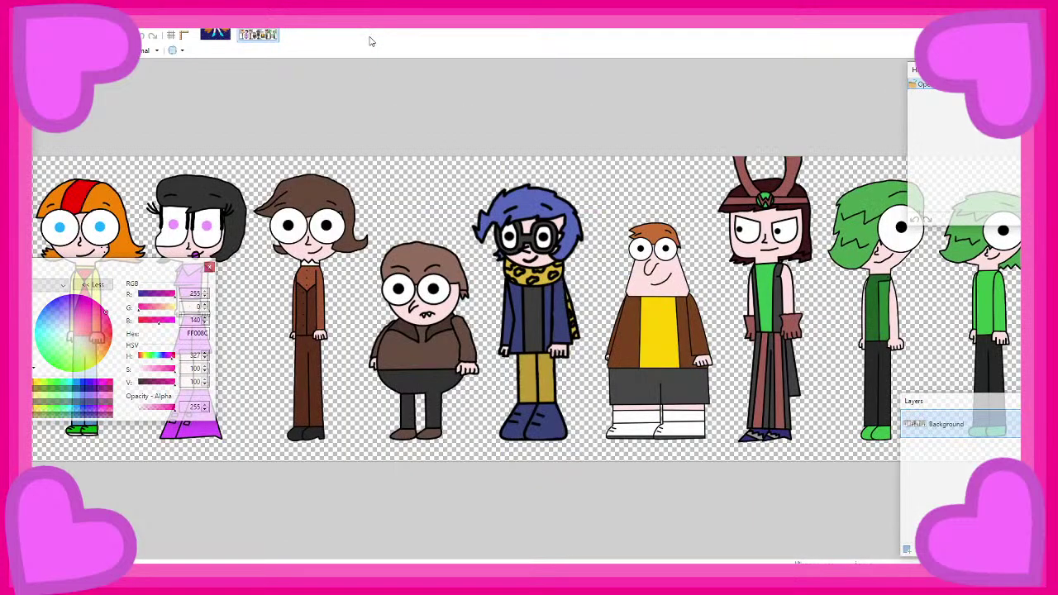
{"action": "left_click", "coordinate": [215, 33]}
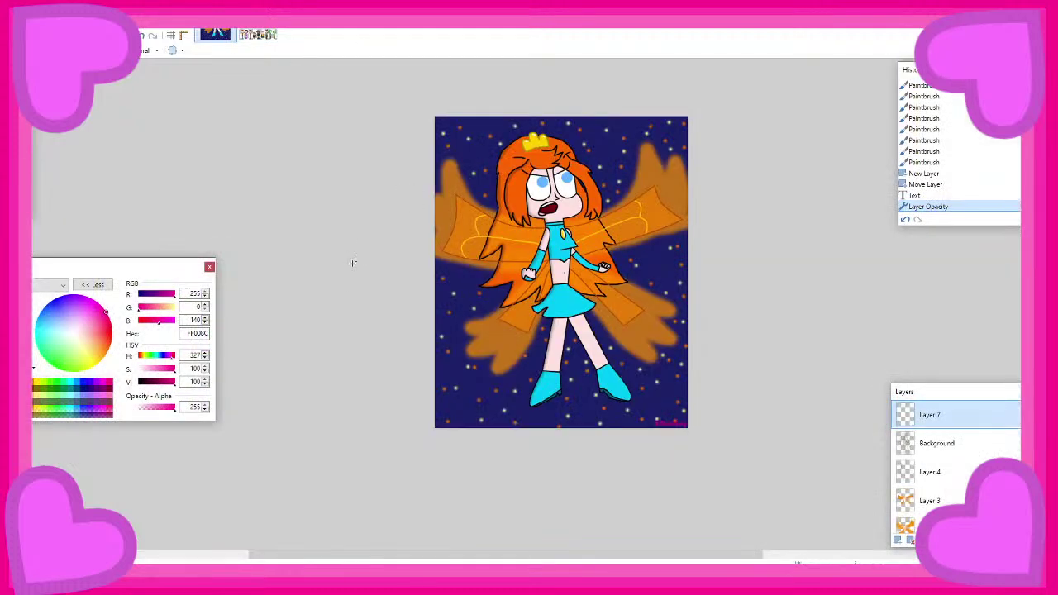
{"action": "left_click", "coordinate": [274, 25]}
On the Background layer, outline a small curved hair strand sticking out beside the crown with a black brush at 100% hardness
{"action": "scroll", "coordinate": [475, 224], "scroll_direction": "up", "scroll_amount": 4}
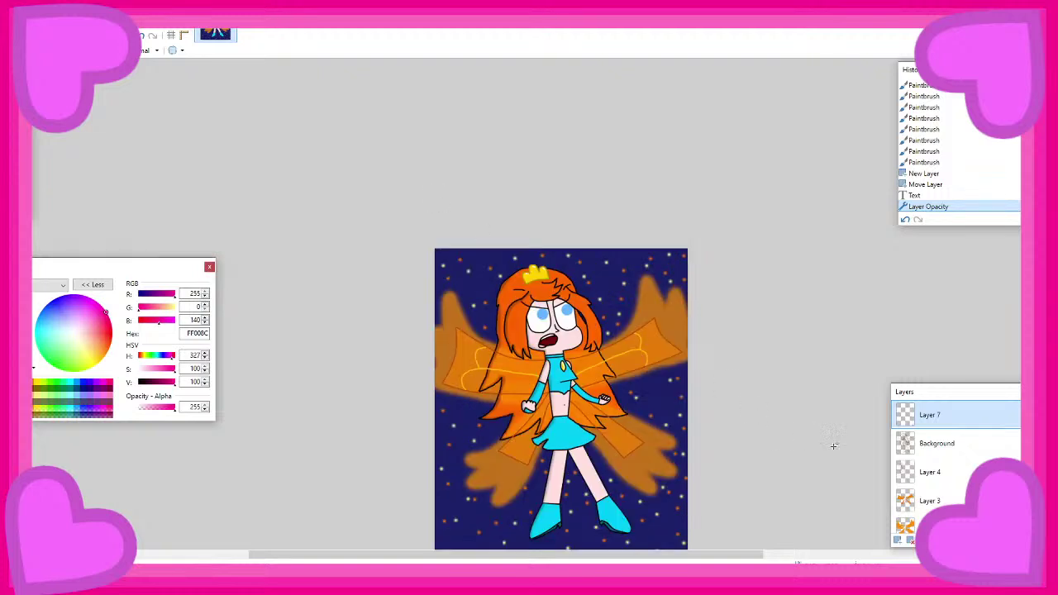
{"action": "left_click", "coordinate": [937, 443]}
{"action": "key", "text": "b"}
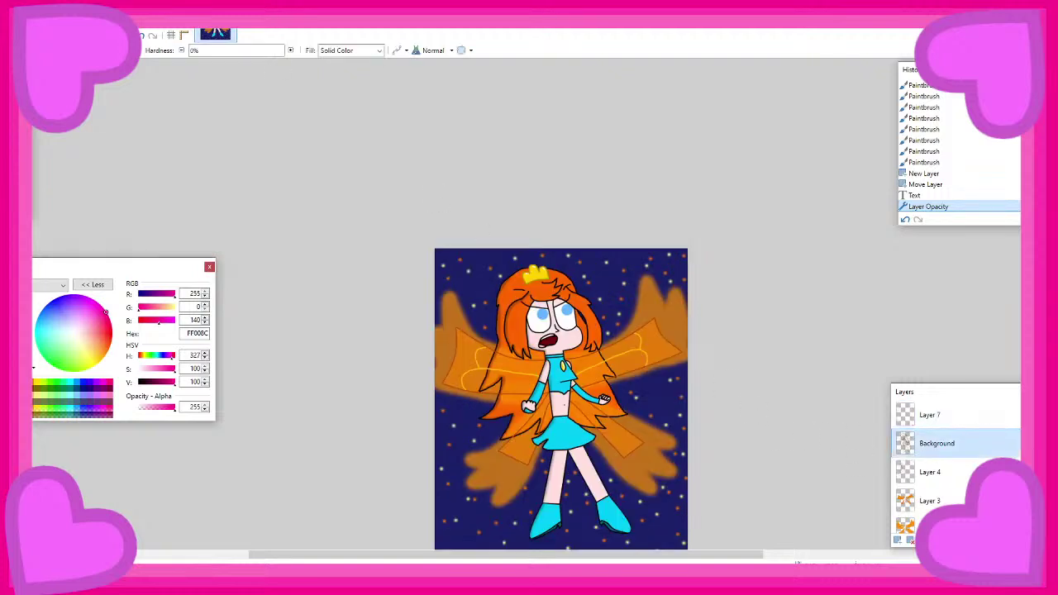
{"action": "key", "text": "d"}
{"action": "scroll", "coordinate": [612, 272], "scroll_direction": "up", "scroll_amount": 6, "text": "ctrl"}
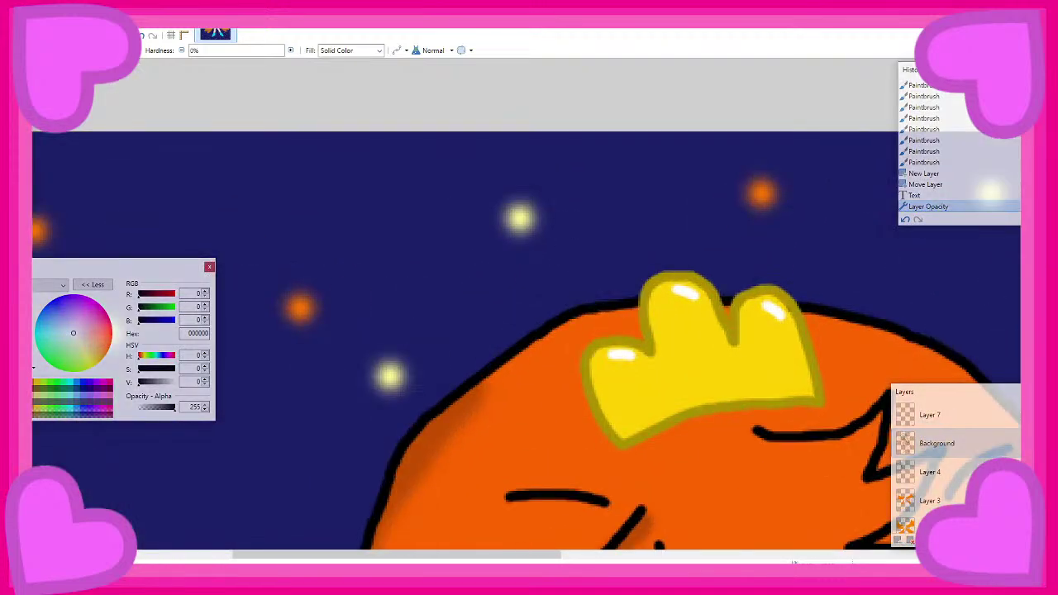
{"action": "left_click_drag", "start_coordinate": [199, 55], "coordinate": [285, 50]}
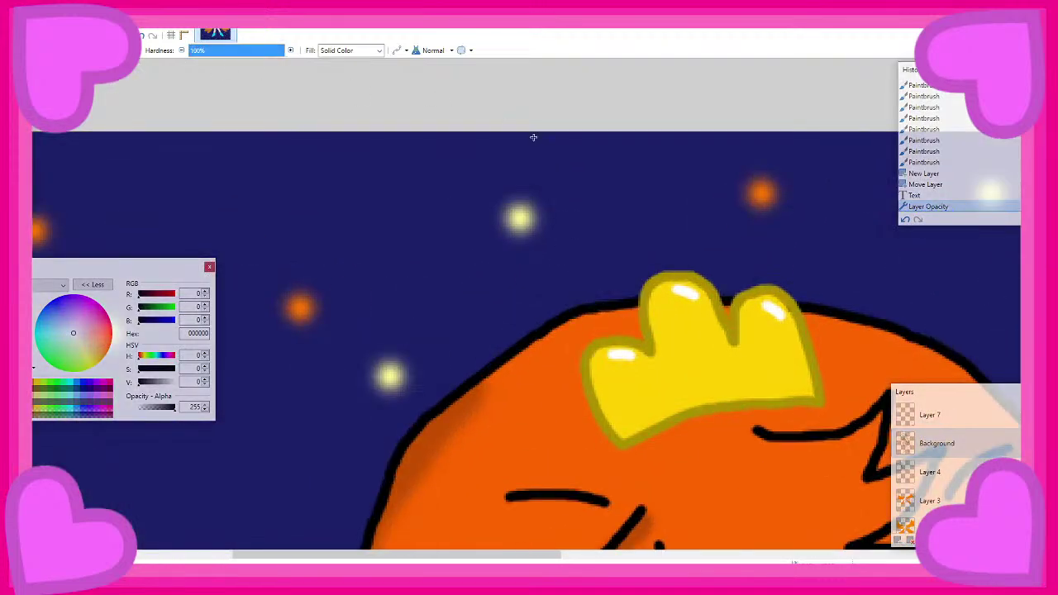
{"action": "scroll", "coordinate": [524, 347], "scroll_direction": "up", "scroll_amount": 2, "text": "ctrl"}
{"action": "mouse_move", "coordinate": [562, 317]}
{"action": "left_mouse_down"}
{"action": "mouse_move", "coordinate": [489, 253]}
{"action": "mouse_move", "coordinate": [438, 234]}
{"action": "mouse_move", "coordinate": [403, 262]}
{"action": "left_mouse_up"}
{"action": "key", "text": "ctrl+z"}
{"action": "mouse_move", "coordinate": [573, 307]}
{"action": "left_mouse_down"}
{"action": "mouse_move", "coordinate": [460, 264]}
{"action": "mouse_move", "coordinate": [413, 263]}
{"action": "mouse_move", "coordinate": [353, 283]}
{"action": "mouse_move", "coordinate": [377, 321]}
{"action": "mouse_move", "coordinate": [477, 305]}
{"action": "mouse_move", "coordinate": [540, 329]}
{"action": "left_mouse_up"}
Select the inside of the new strand with the Magic Wand and paint it on Layer 2 with the hair's orange, FF6600
{"action": "key", "text": "s"}
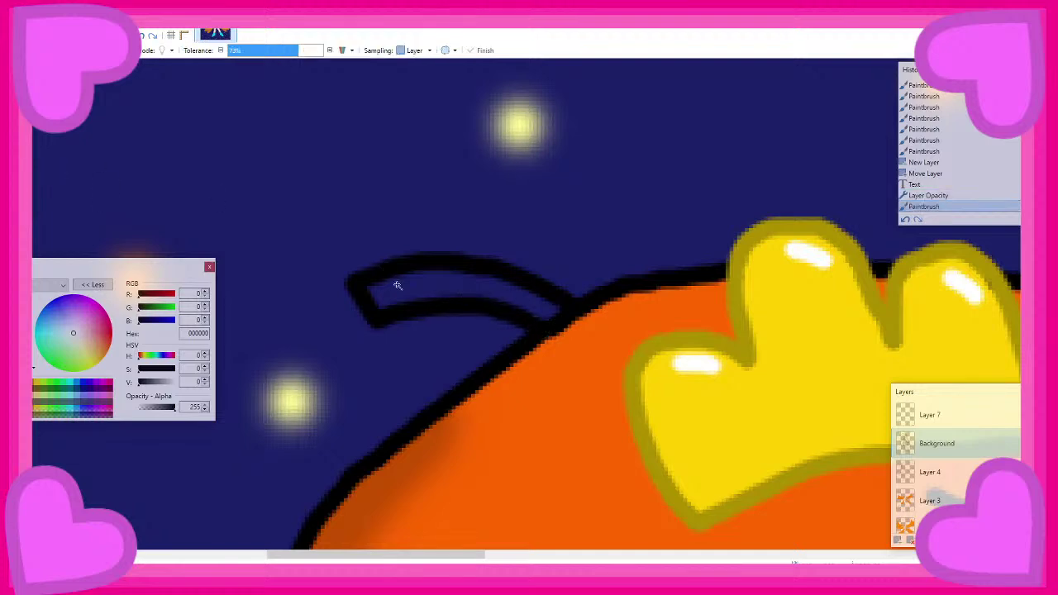
{"action": "left_click", "coordinate": [396, 286]}
{"action": "scroll", "coordinate": [931, 478], "scroll_direction": "down", "scroll_amount": 2}
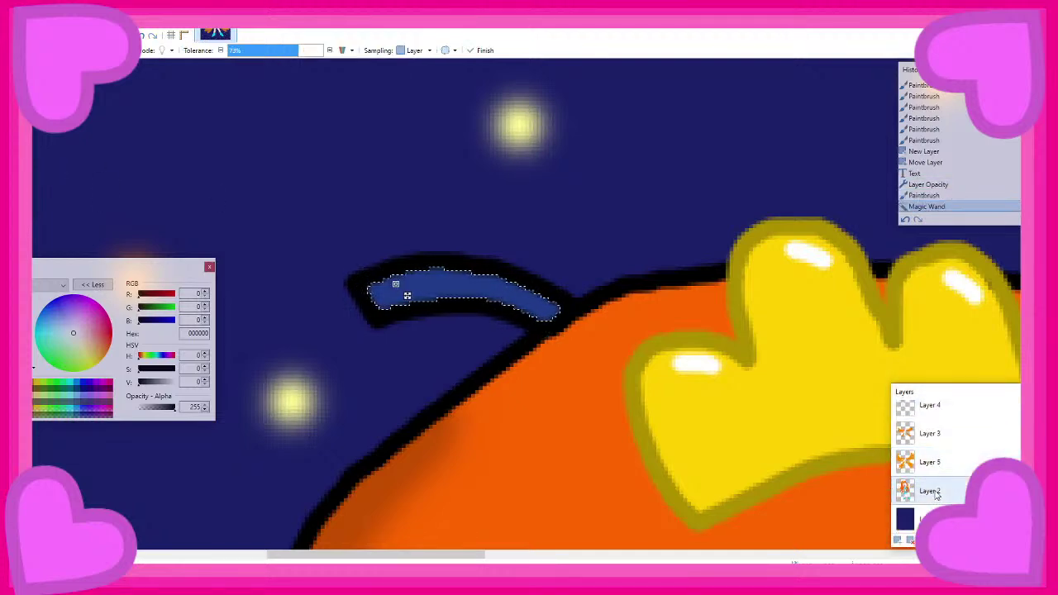
{"action": "left_click", "coordinate": [930, 491]}
{"action": "key", "text": "k"}
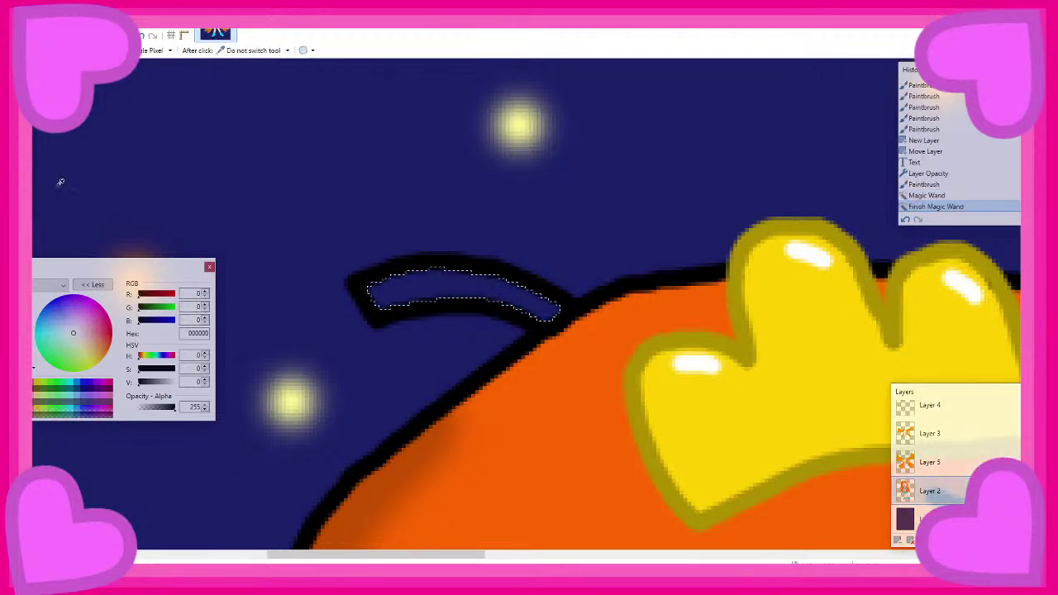
{"action": "left_click", "coordinate": [621, 324]}
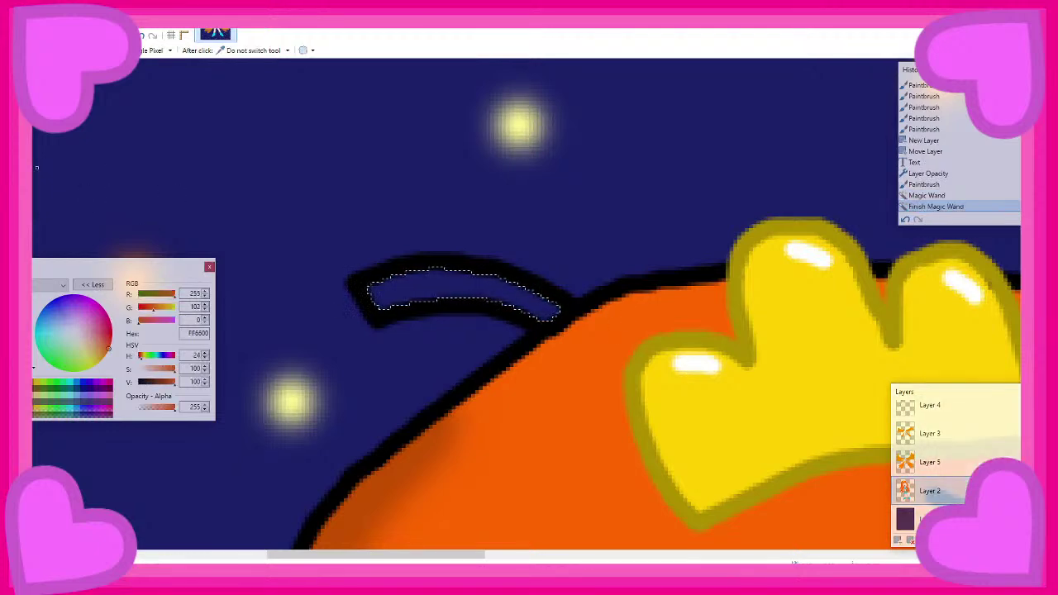
{"action": "key", "text": "b"}
{"action": "mouse_move", "coordinate": [425, 283]}
{"action": "left_mouse_down"}
{"action": "mouse_move", "coordinate": [381, 299]}
{"action": "mouse_move", "coordinate": [550, 307]}
{"action": "left_mouse_up"}
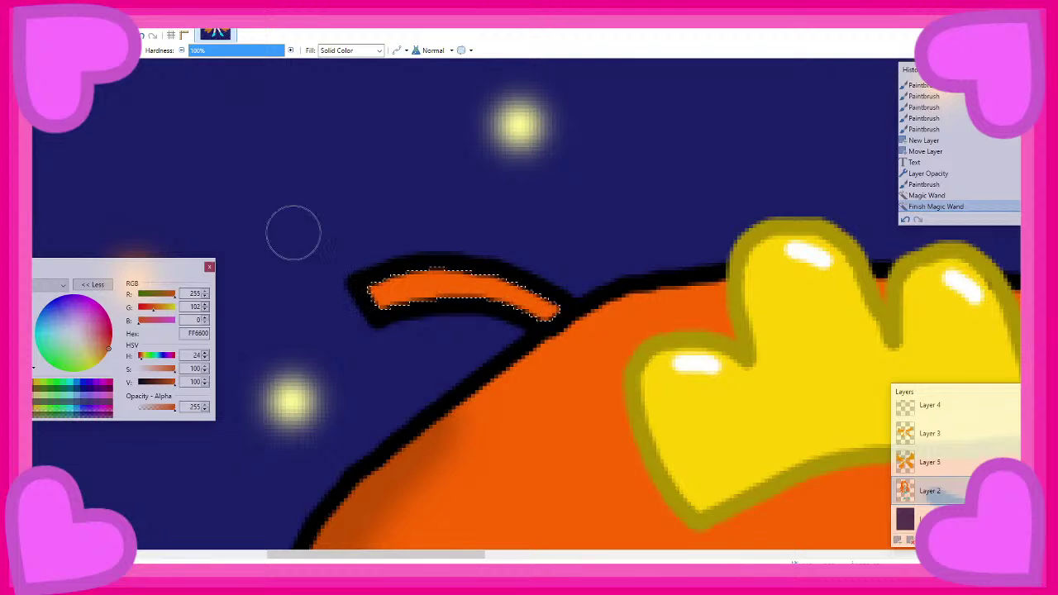
Deselect the hair strand and save the drawing
{"action": "scroll", "coordinate": [437, 220], "scroll_direction": "down", "scroll_amount": 5}
{"action": "key", "text": "ctrl+d"}
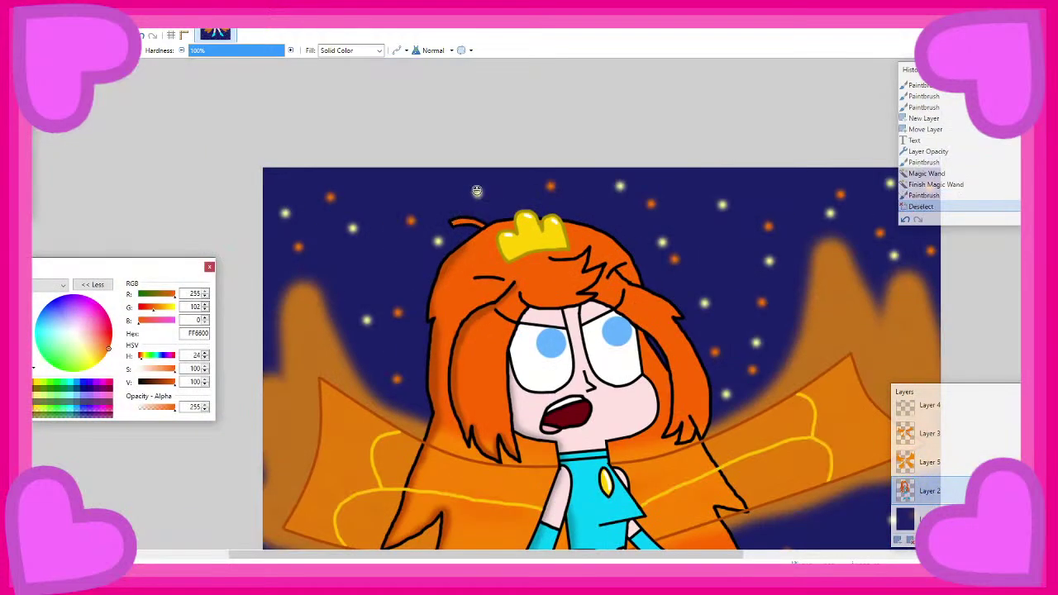
{"action": "scroll", "coordinate": [463, 206], "scroll_direction": "down", "scroll_amount": 2}
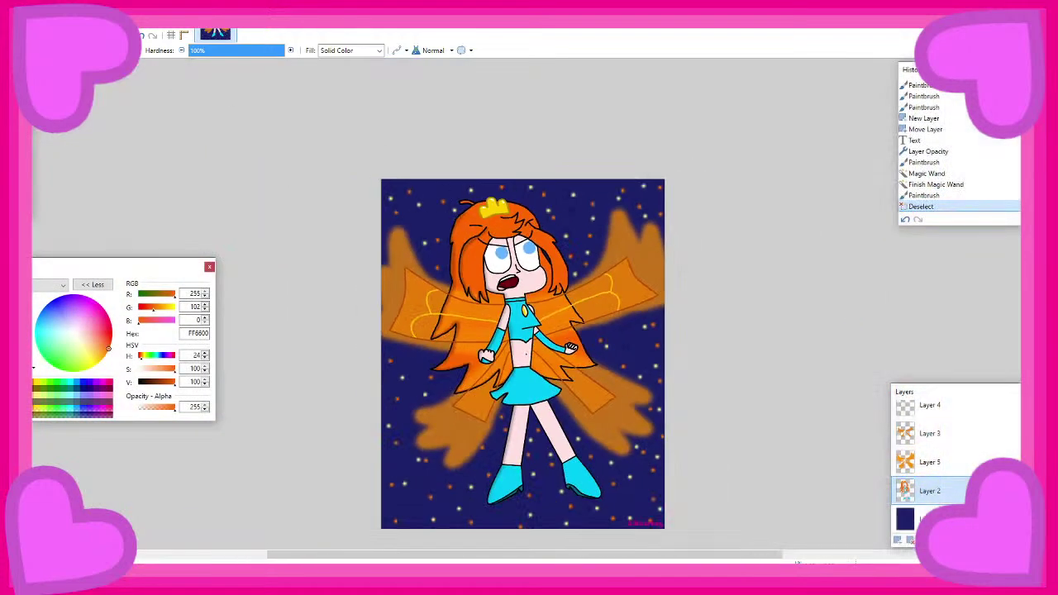
{"action": "key", "text": "ctrl+s"}
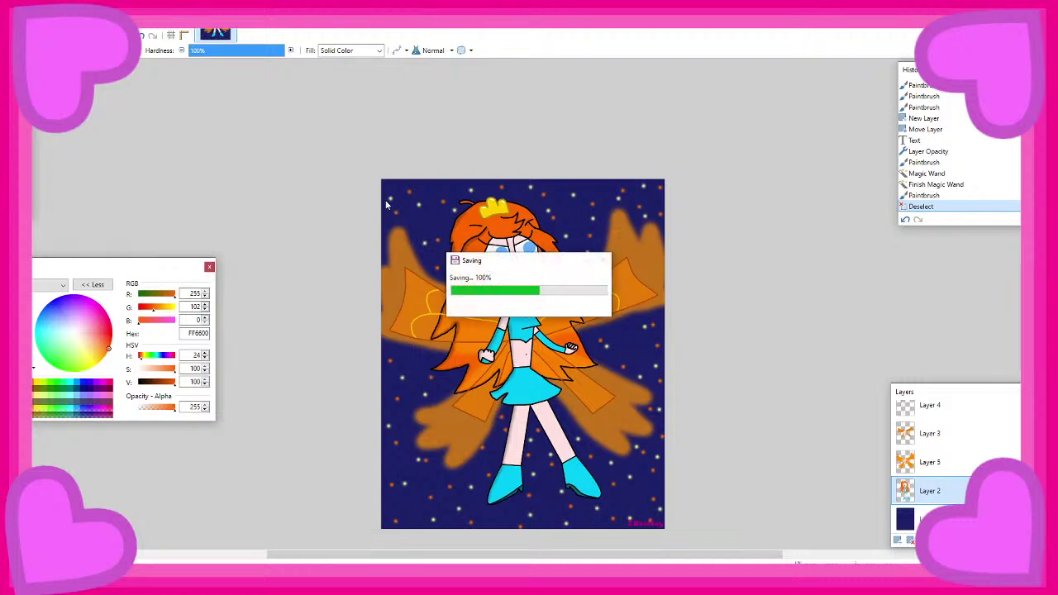